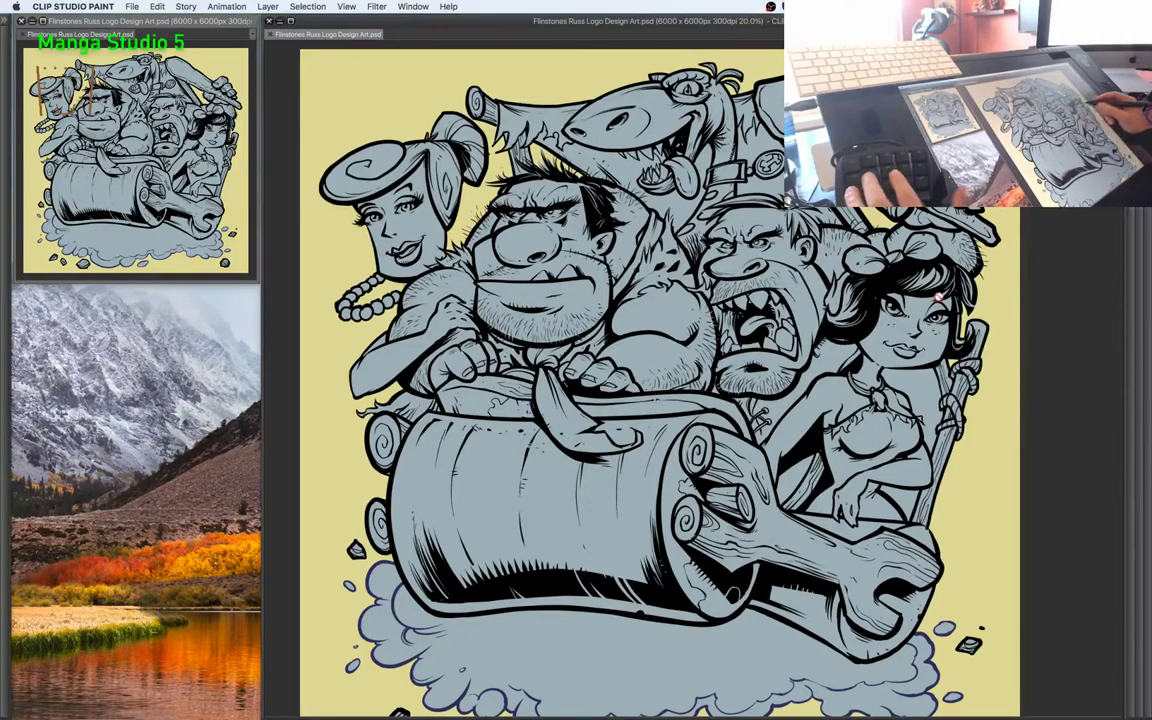
# Show the palettes and make the upper FLATS layer in the characters folder the editing layer
pyautogui.moveTo(797, 302); pyautogui.dragTo(802, 324)
pyautogui.press('Tab')
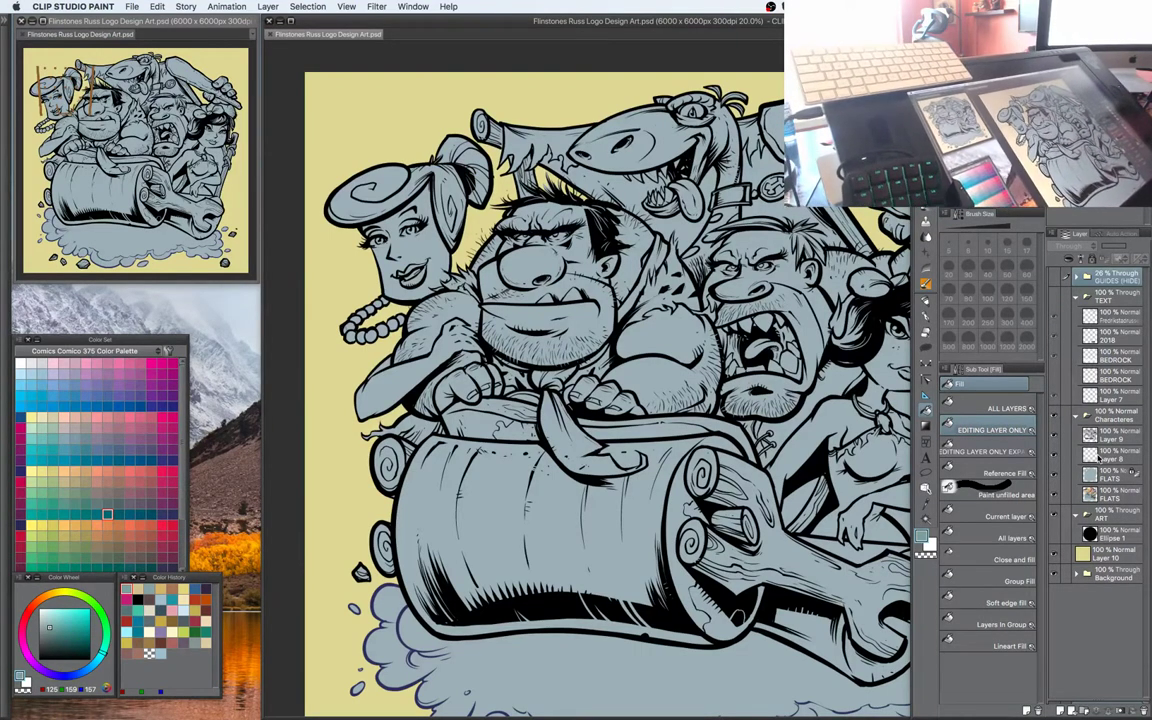
pyautogui.click(1100, 492)
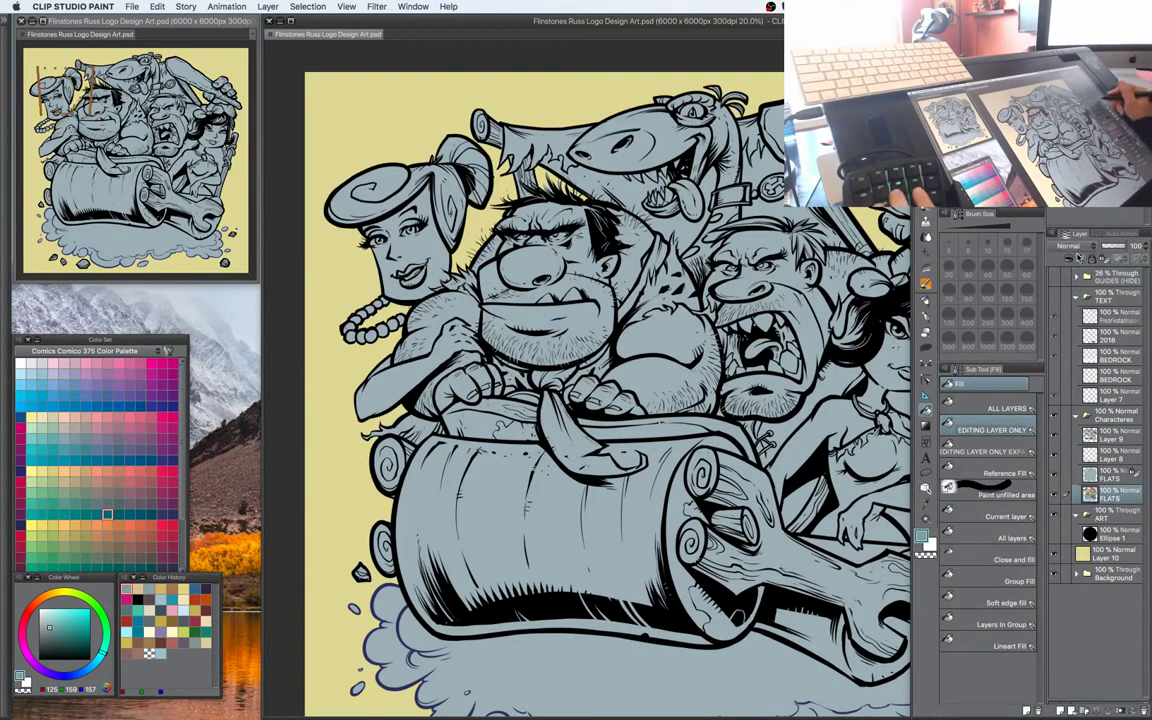
pyautogui.keyDown('shift'); pyautogui.click(1112, 474); pyautogui.keyUp('shift')
pyautogui.moveTo(680, 375); pyautogui.dragTo(629, 341)
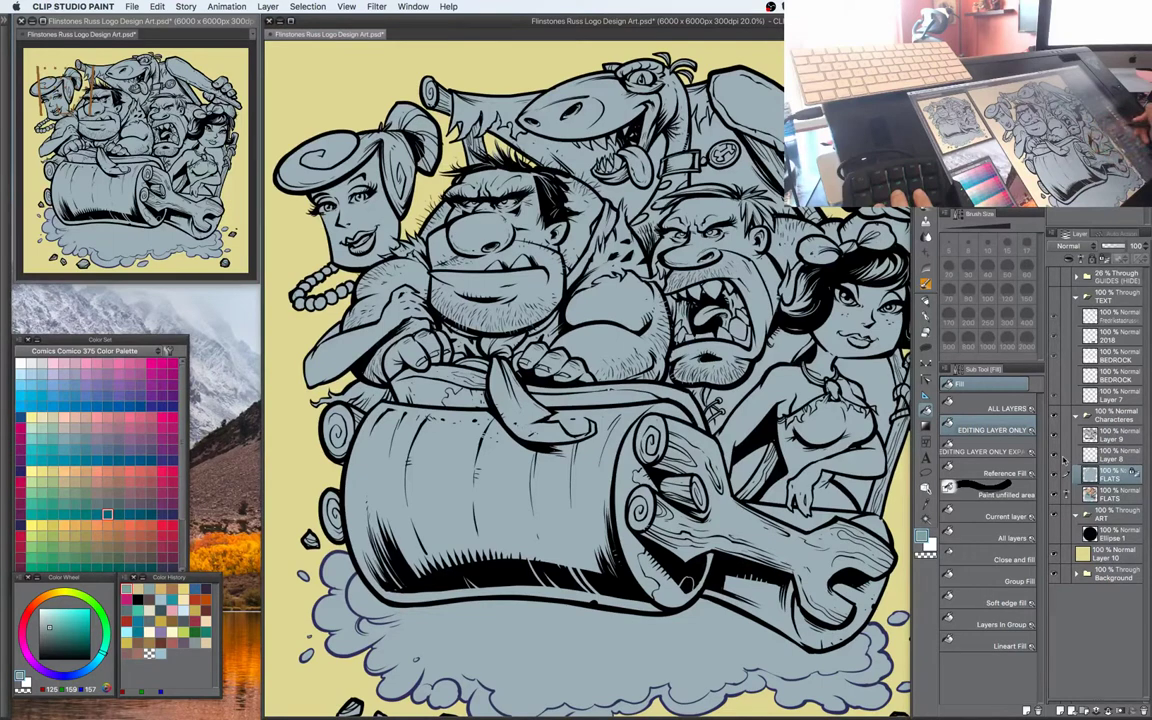
# Toggle the upper FLATS layer's visibility to compare its flat grey with the coloured flats underneath
pyautogui.click(1053, 476)
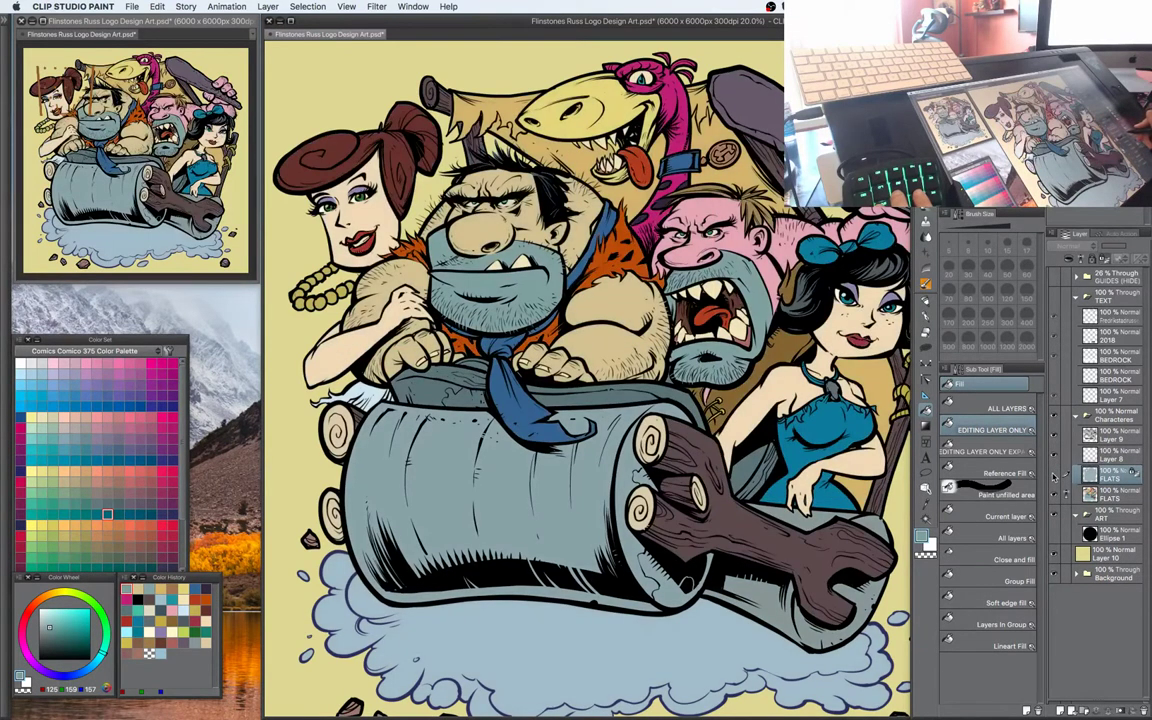
pyautogui.click(1053, 476)
pyautogui.press('super+minus')
pyautogui.click(1053, 476)
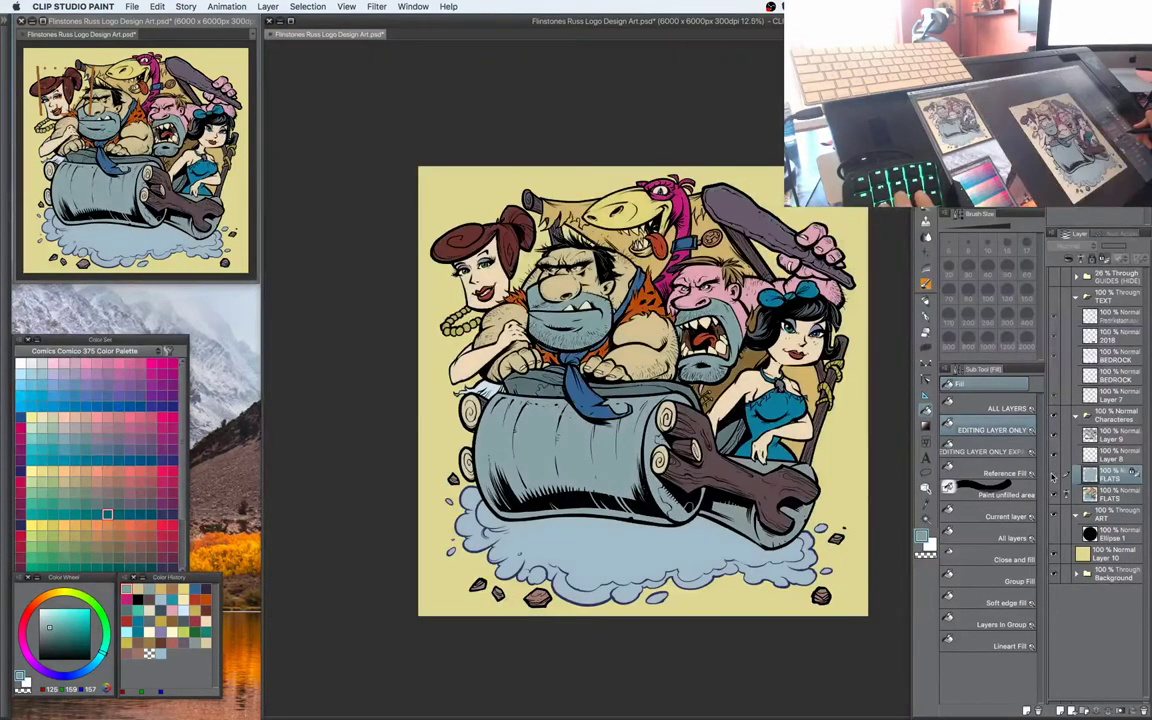
pyautogui.click(1053, 476)
pyautogui.hotkey('ctrl', '+')
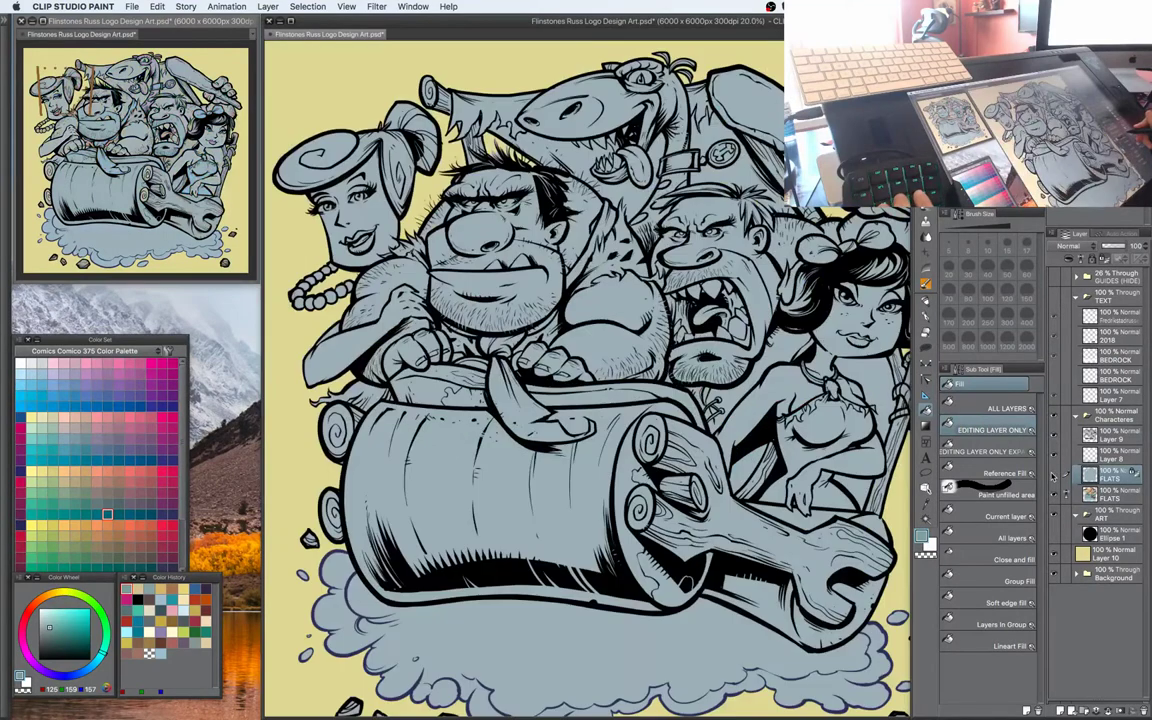
pyautogui.click(1053, 476)
pyautogui.click(1053, 476)
pyautogui.click(1053, 476)
pyautogui.click(1053, 476)
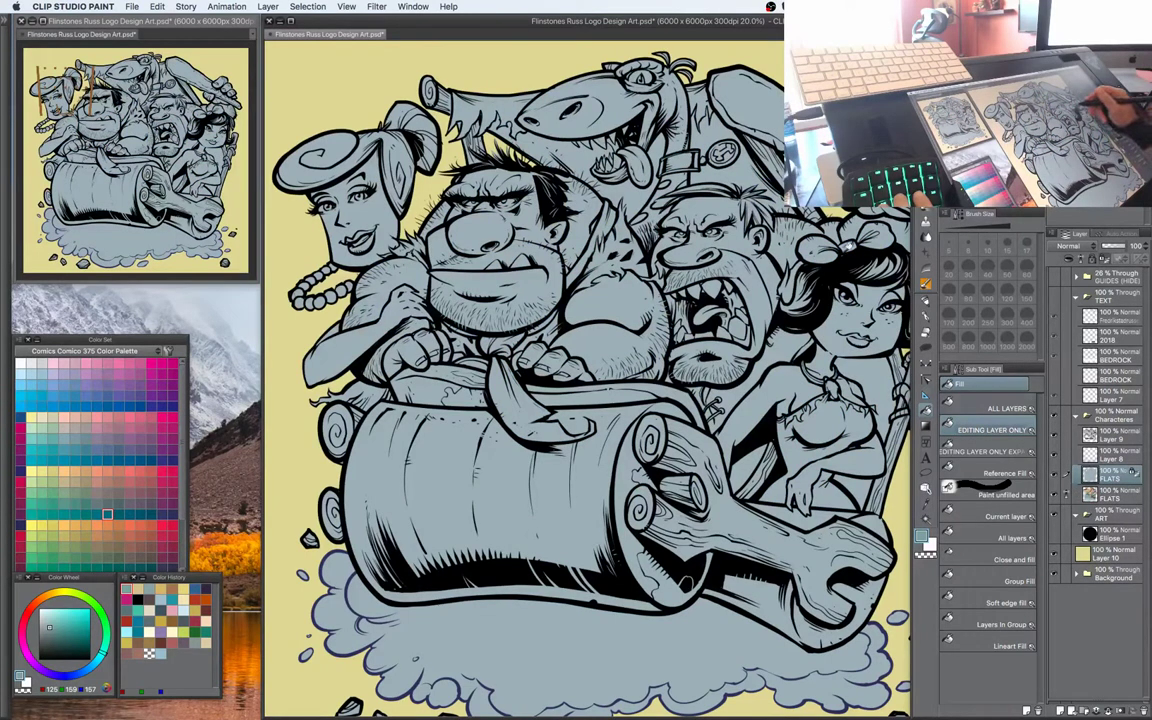
# Activate the Auto select tool and narrow the small reference view so the main canvas gets wider
pyautogui.press('u')
pyautogui.press('w')
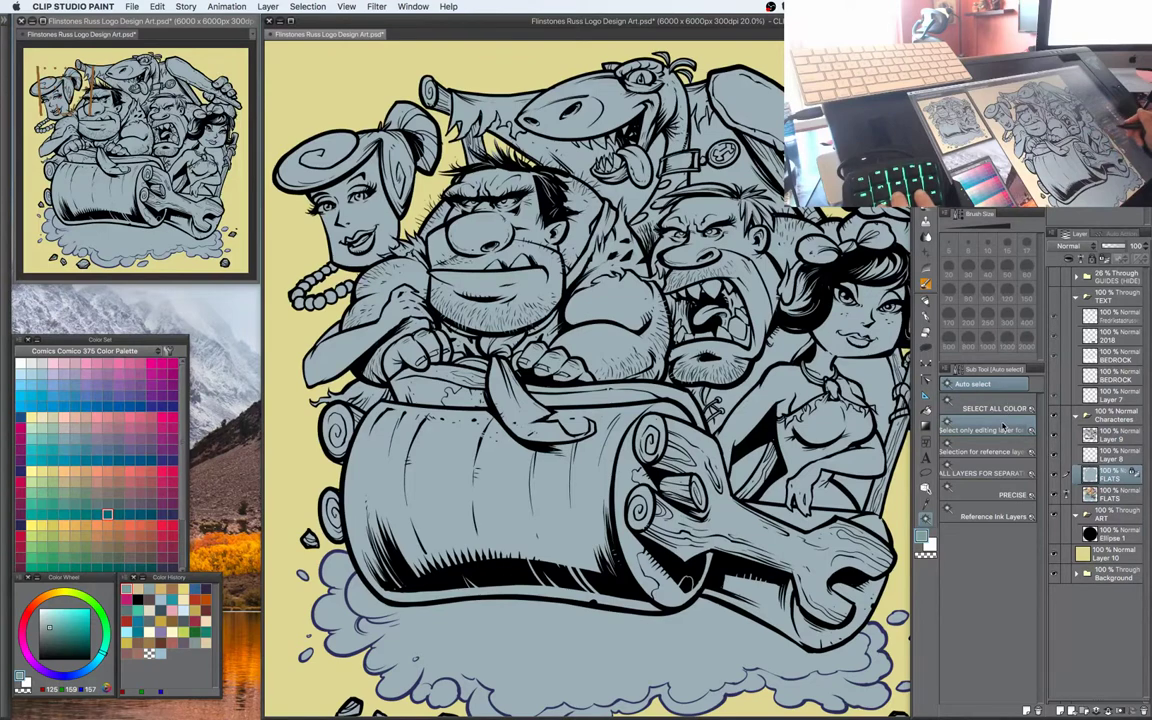
pyautogui.moveTo(784, 452); pyautogui.dragTo(795, 372)
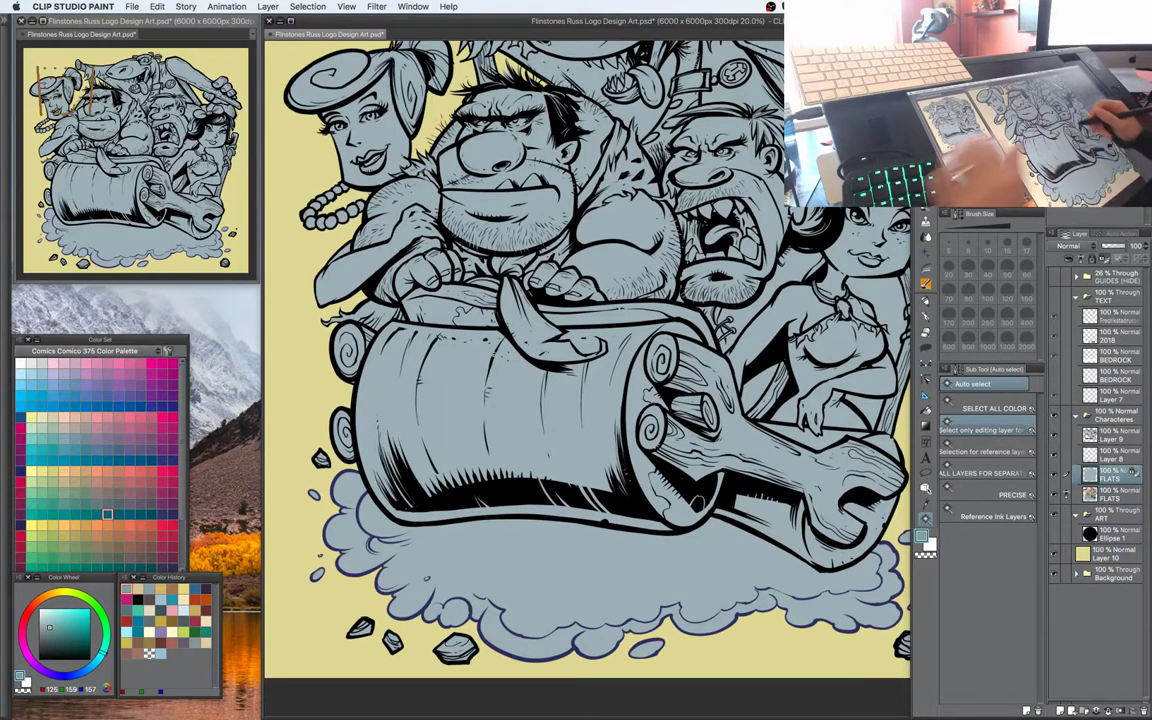
pyautogui.moveTo(734, 390); pyautogui.dragTo(745, 412)
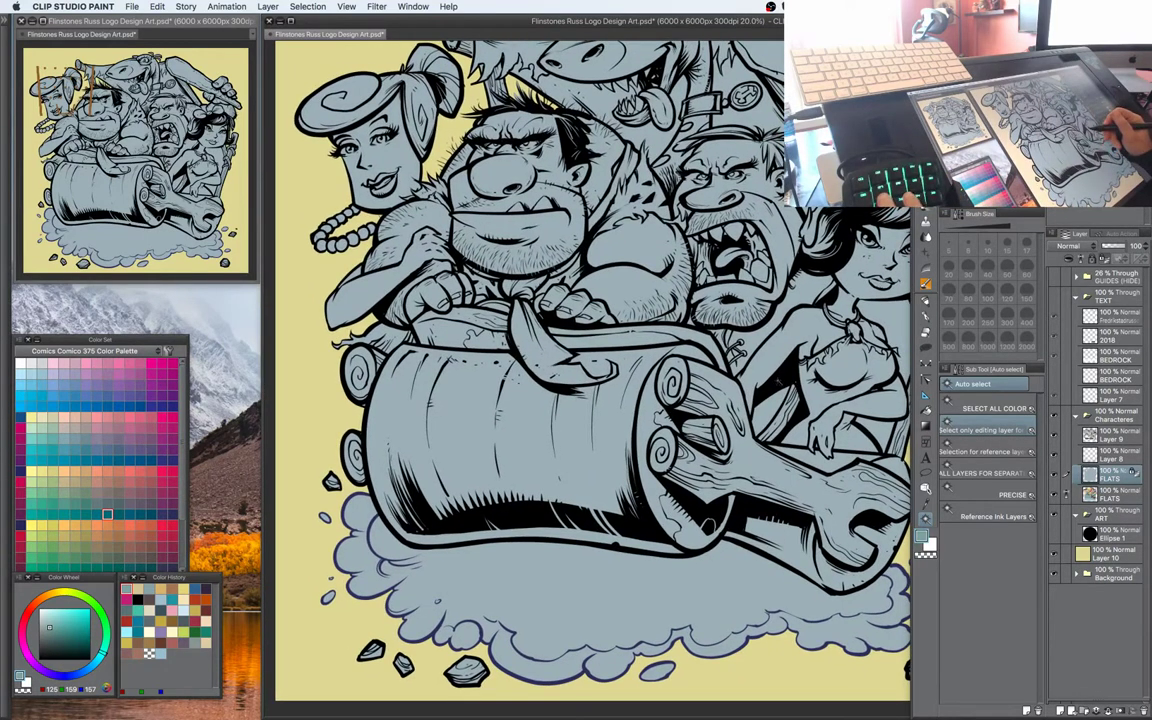
pyautogui.moveTo(819, 312); pyautogui.dragTo(801, 388)
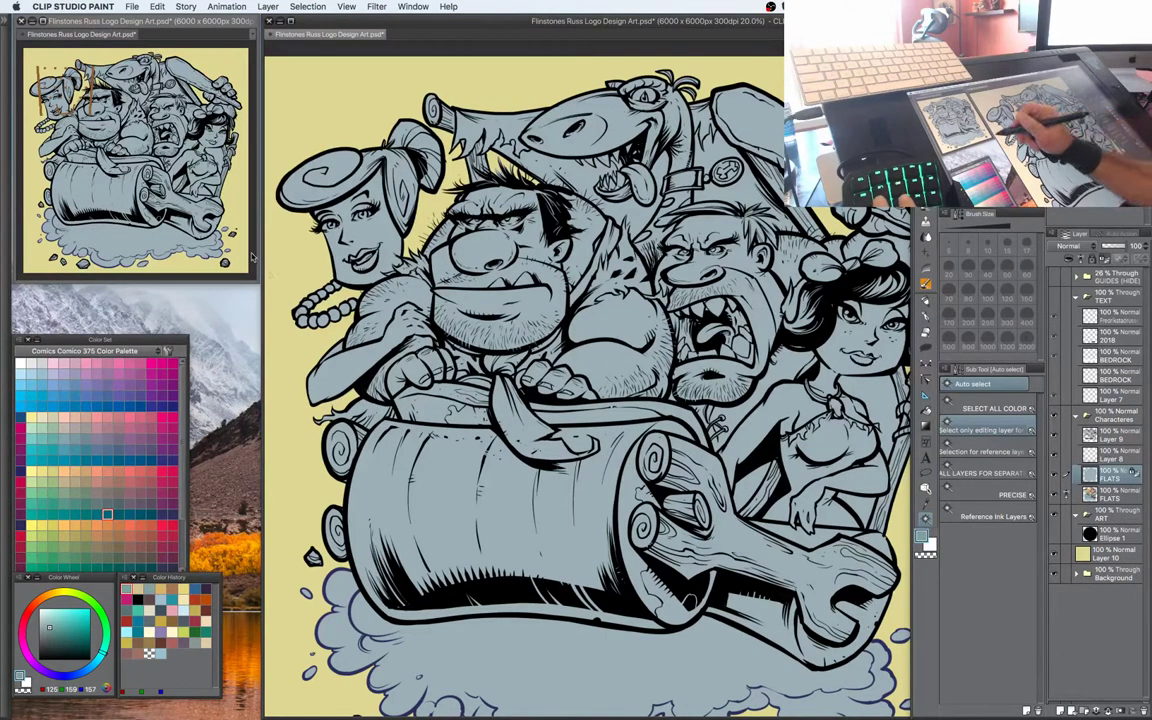
pyautogui.moveTo(258, 243); pyautogui.dragTo(229, 200)
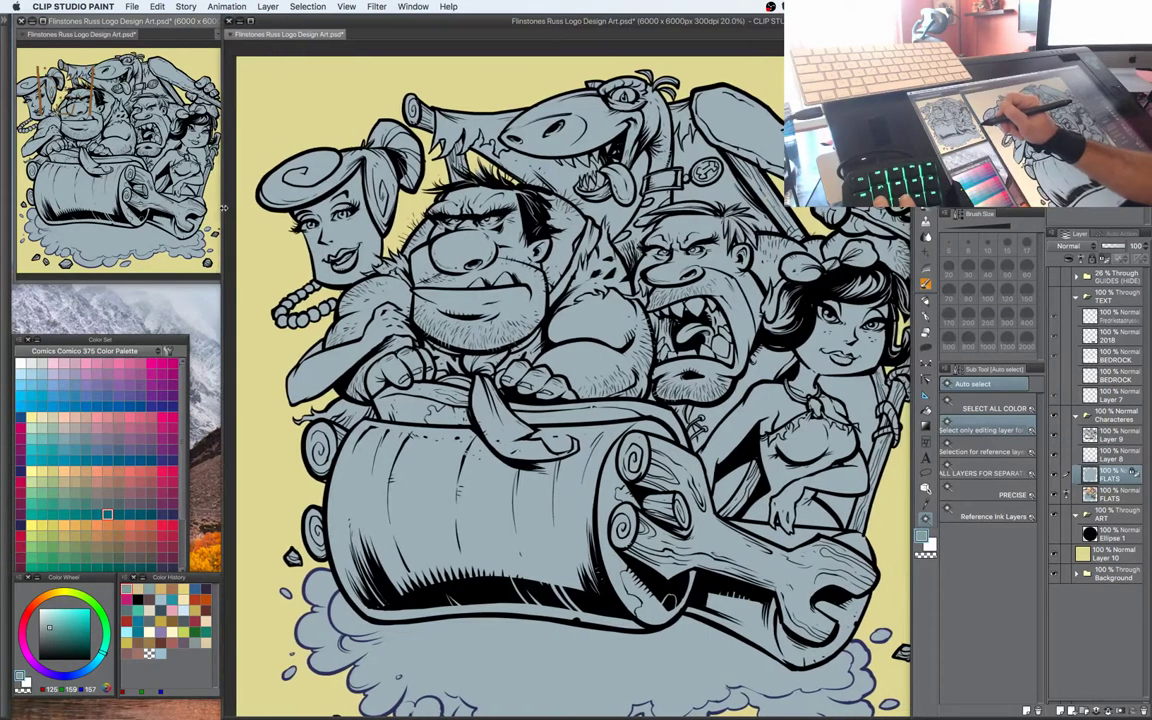
pyautogui.moveTo(712, 313); pyautogui.dragTo(671, 357)
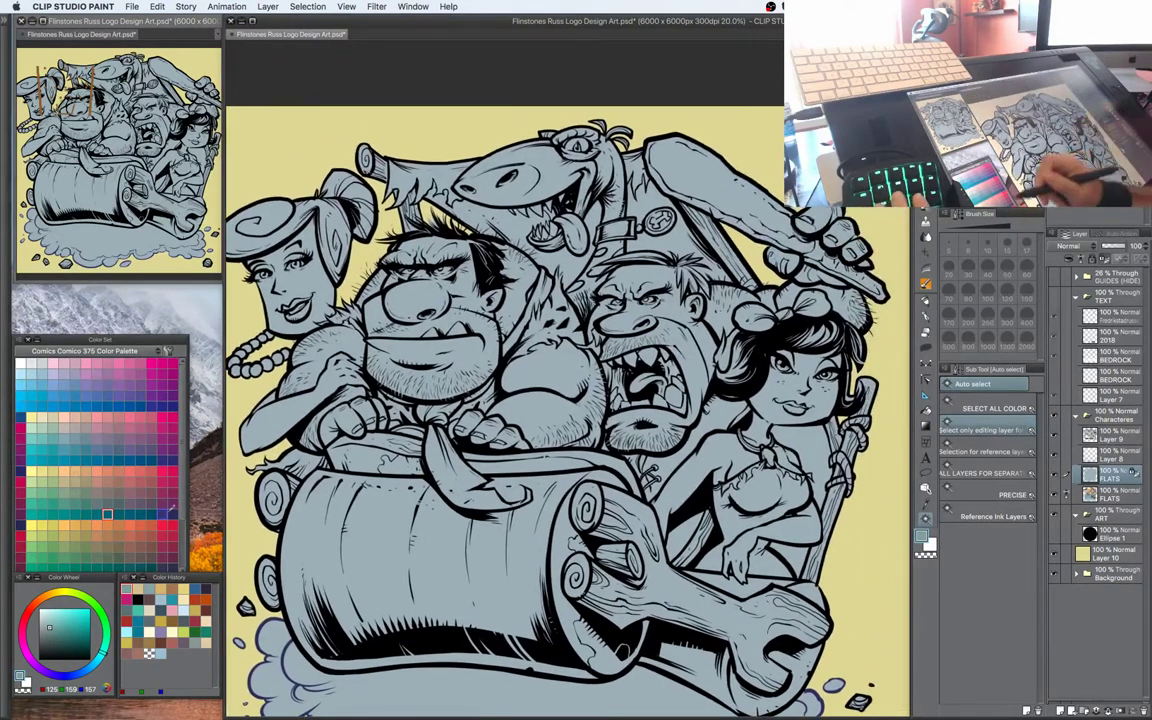
# Choose crimson (RGB 191, 35, 94) and select the dinosaur's head, tuft and neck using the reference-layer selection
pyautogui.click(162, 547)
pyautogui.click(162, 482)
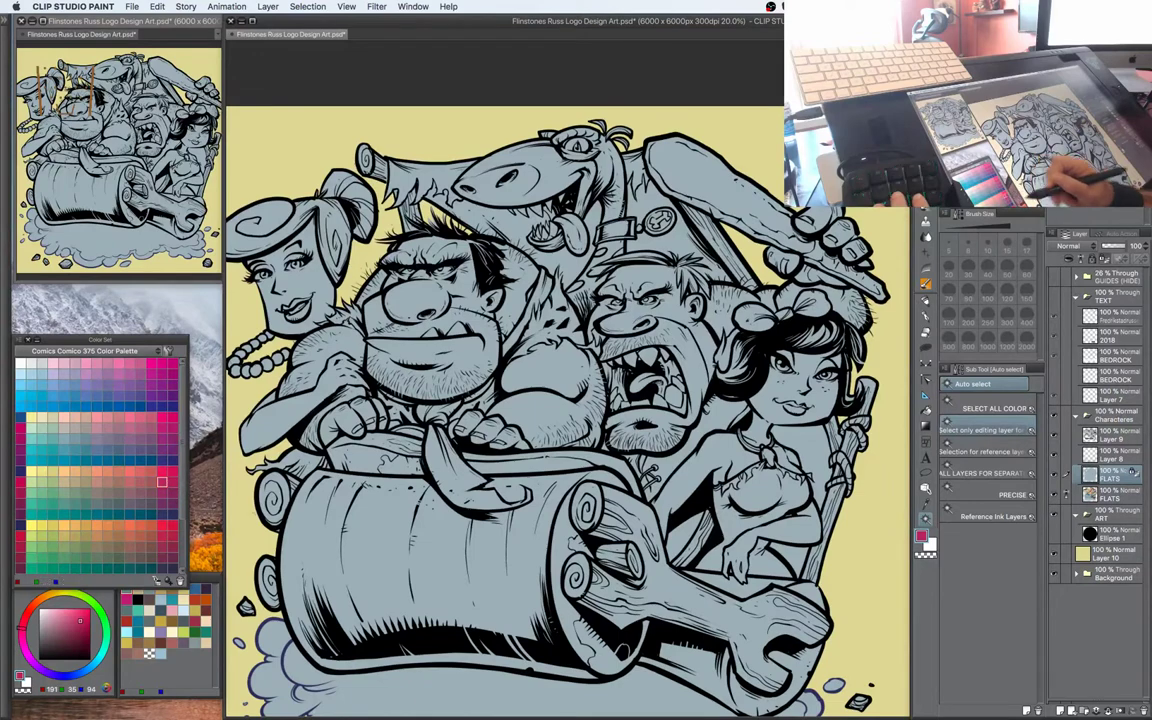
pyautogui.moveTo(591, 312); pyautogui.dragTo(614, 369)
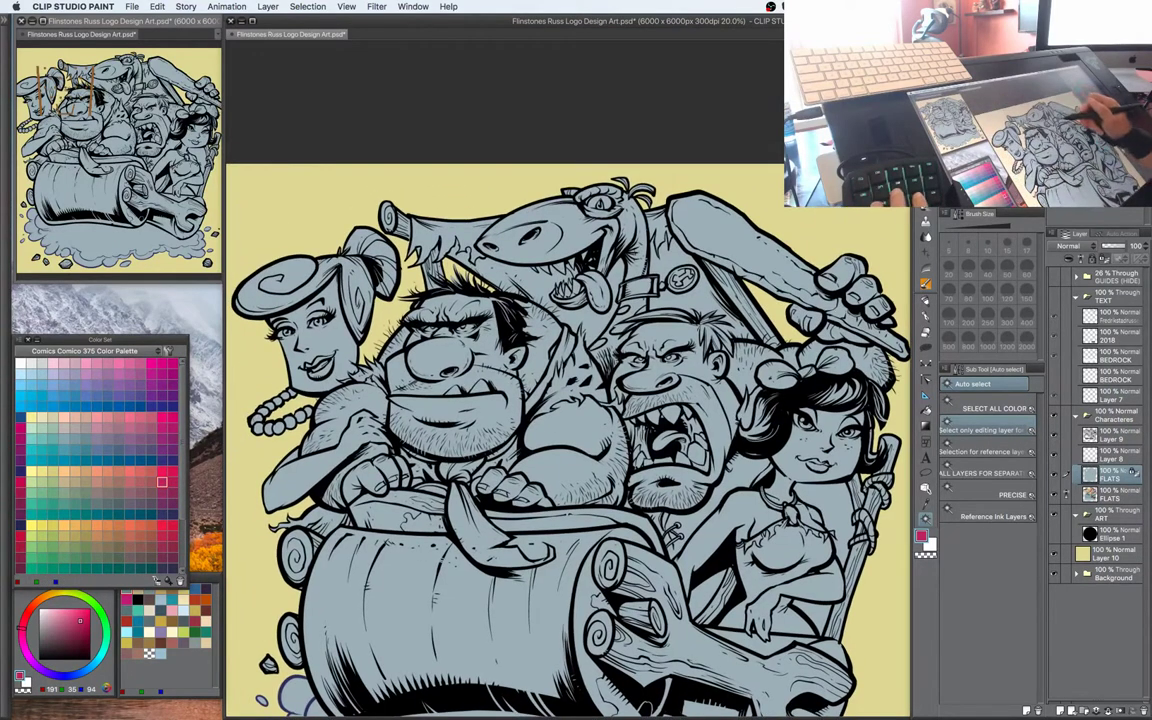
pyautogui.keyDown('super'); pyautogui.click(1090, 475); pyautogui.keyUp('super')
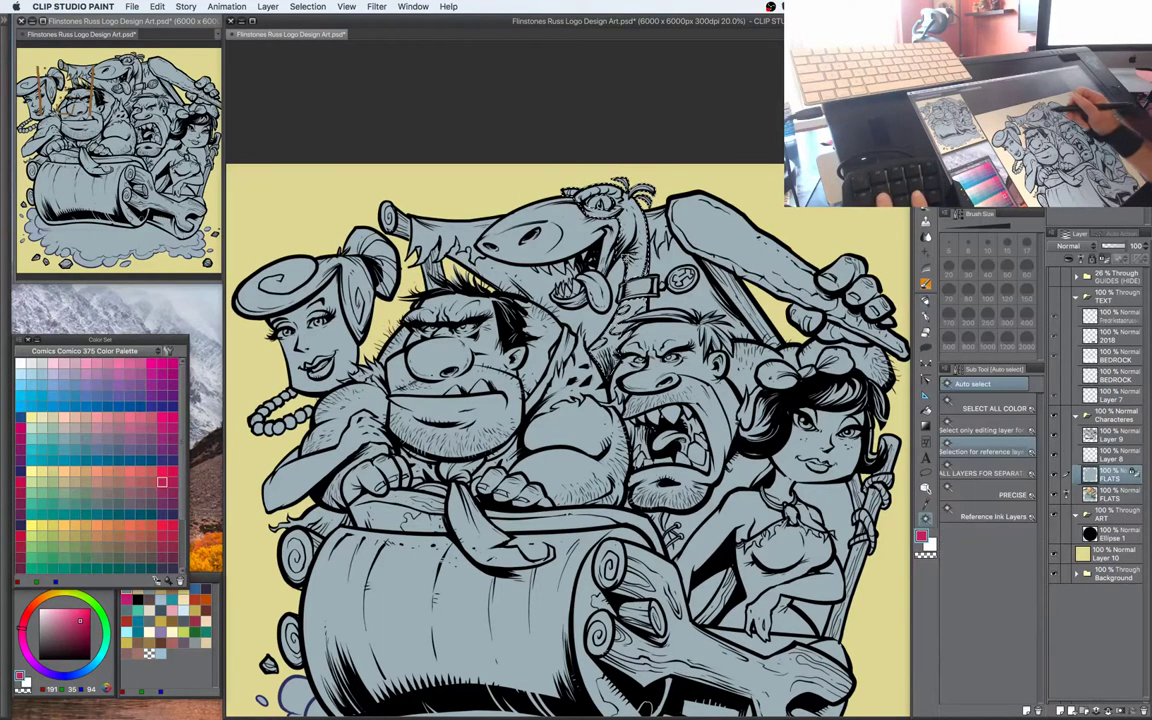
# Enlarge the SOFT - Airbrush to 656.6 and paint the dinosaur's selected head, tuft and neck crimson
pyautogui.press('b')
pyautogui.click(997, 431)
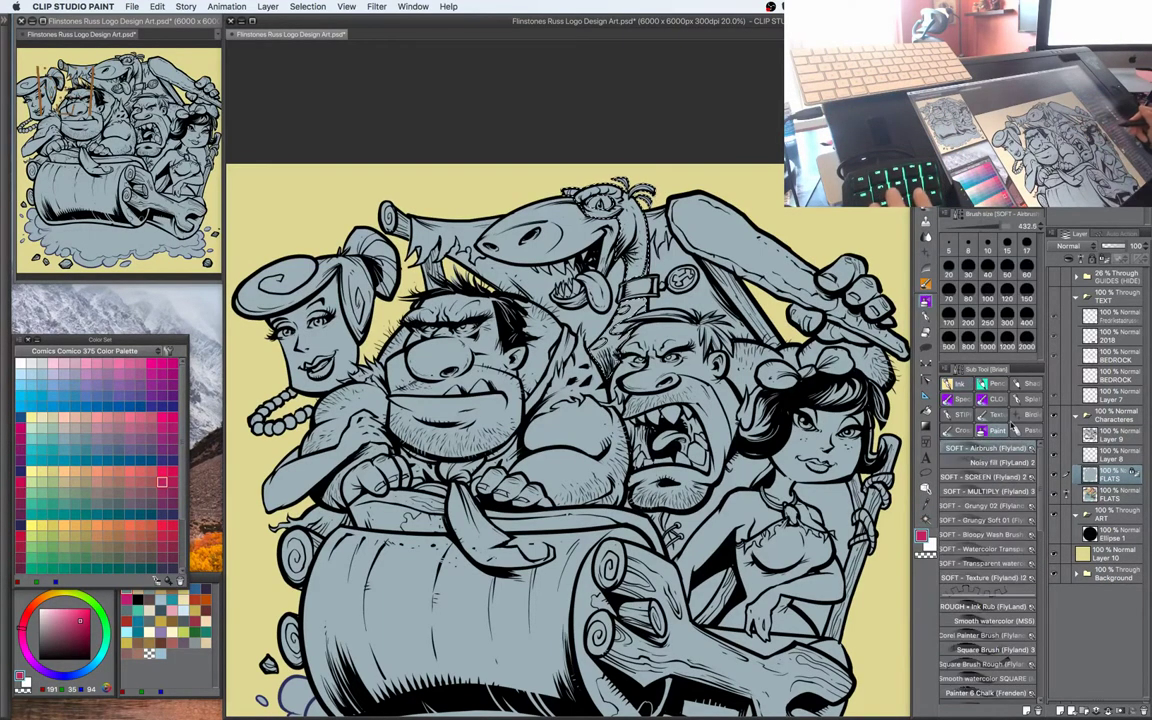
pyautogui.press(']')
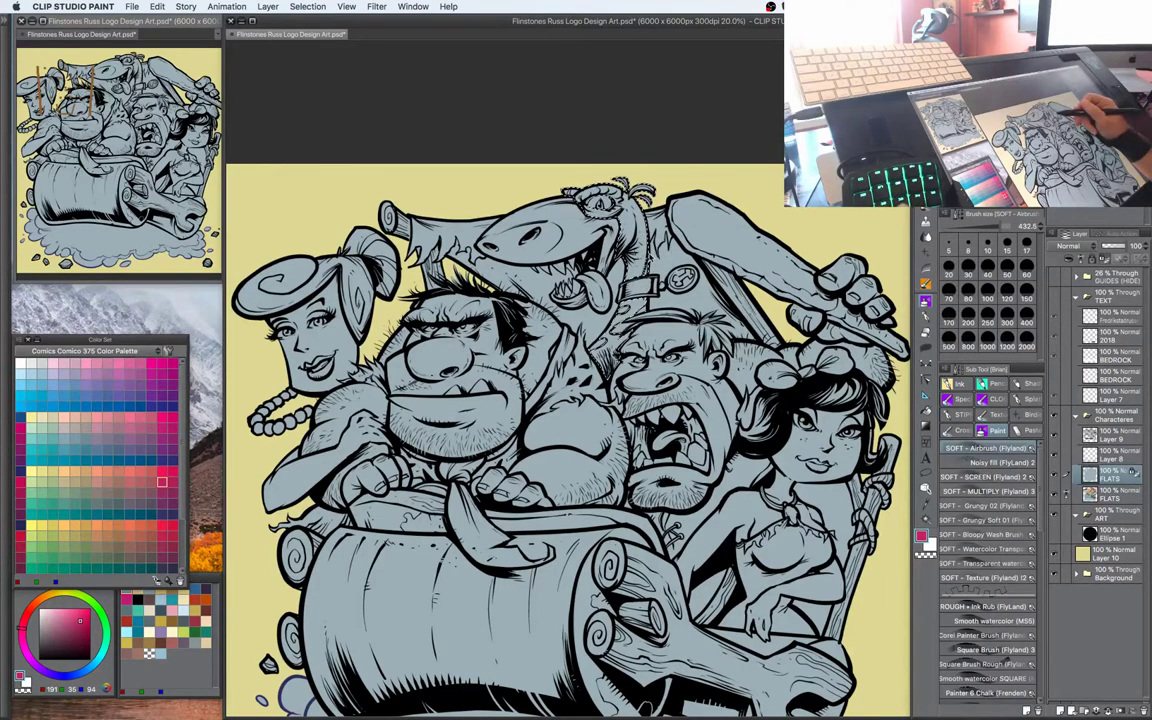
pyautogui.press(']')
pyautogui.press(']')
pyautogui.press(']')
pyautogui.press(']')
pyautogui.press(']')
pyautogui.press(']')
pyautogui.press(']')
pyautogui.press(']')
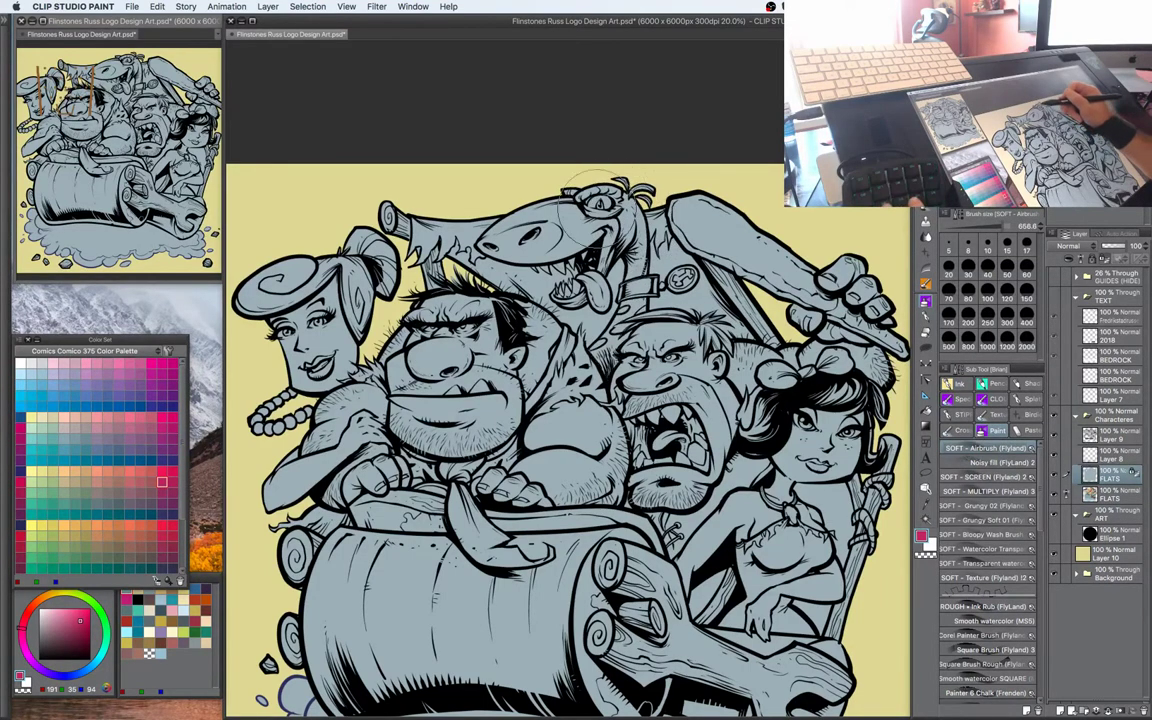
pyautogui.moveTo(644, 205)
pyautogui.mouseDown()
pyautogui.moveTo(560, 300)
pyautogui.moveTo(590, 195)
pyautogui.moveTo(545, 320)
pyautogui.moveTo(573, 200)
pyautogui.moveTo(575, 280)
pyautogui.moveTo(556, 310)
pyautogui.mouseUp()
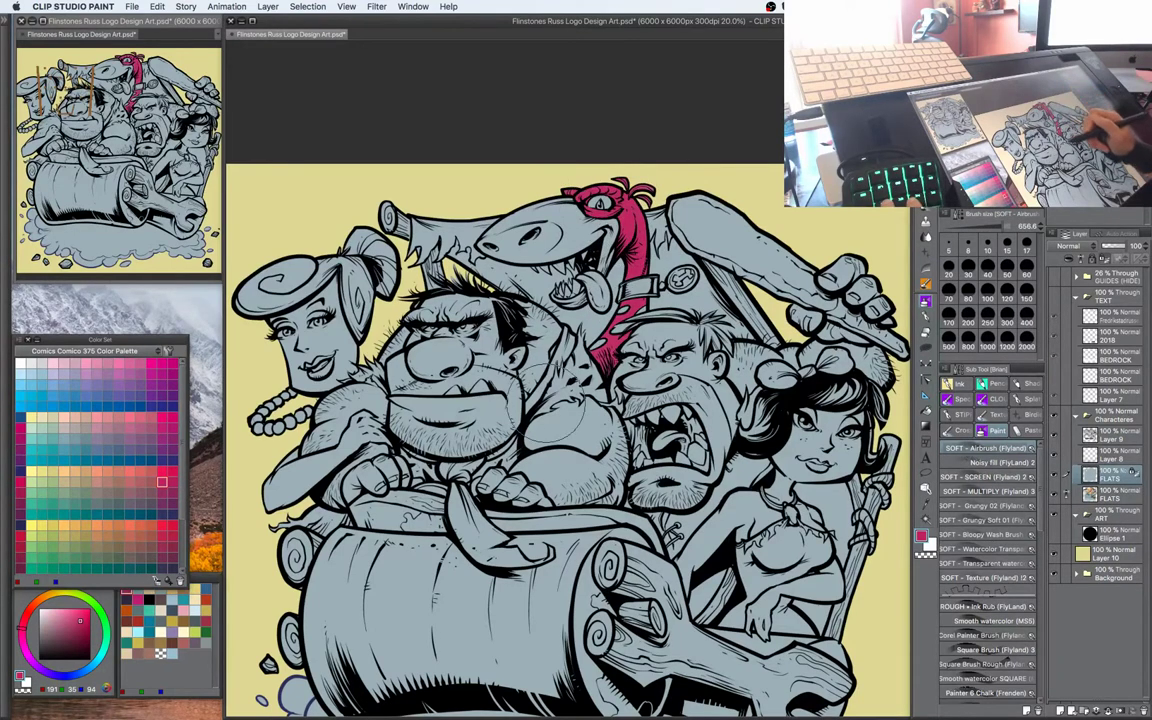
# Shift the colour to a dark purple (RGB 129, 21, 126) and airbrush shading onto the base of the dinosaur's neck
pyautogui.click(78, 637)
pyautogui.click(21, 637)
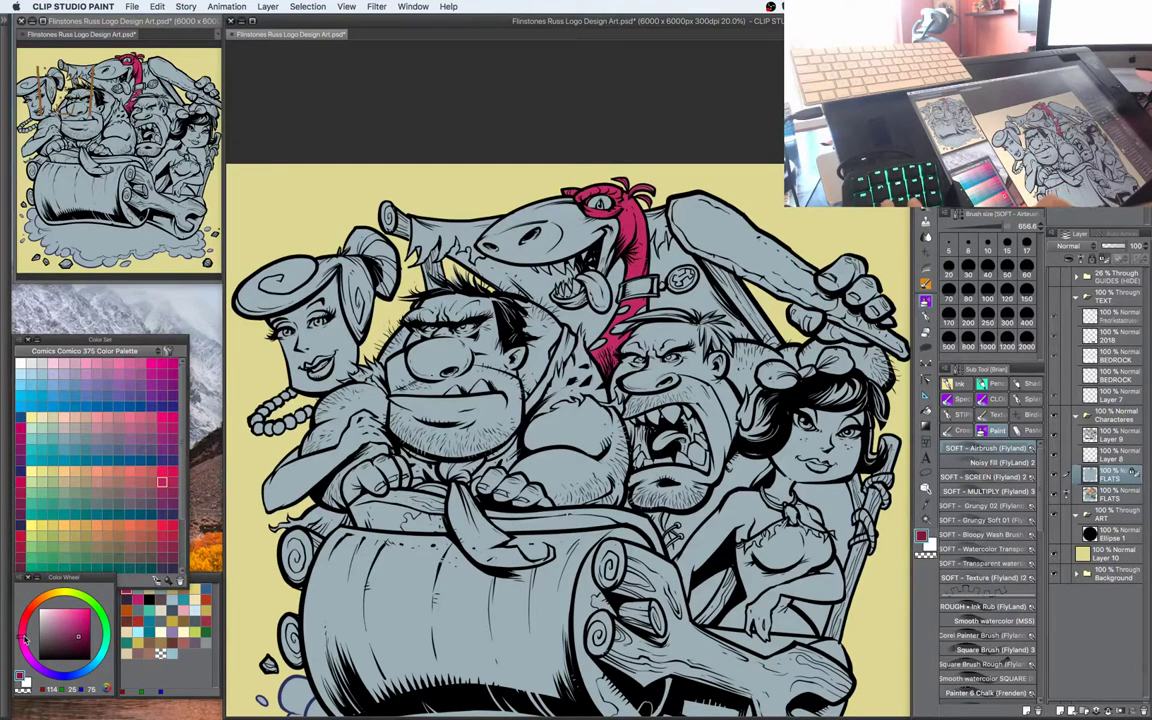
pyautogui.moveTo(551, 317); pyautogui.dragTo(546, 300)
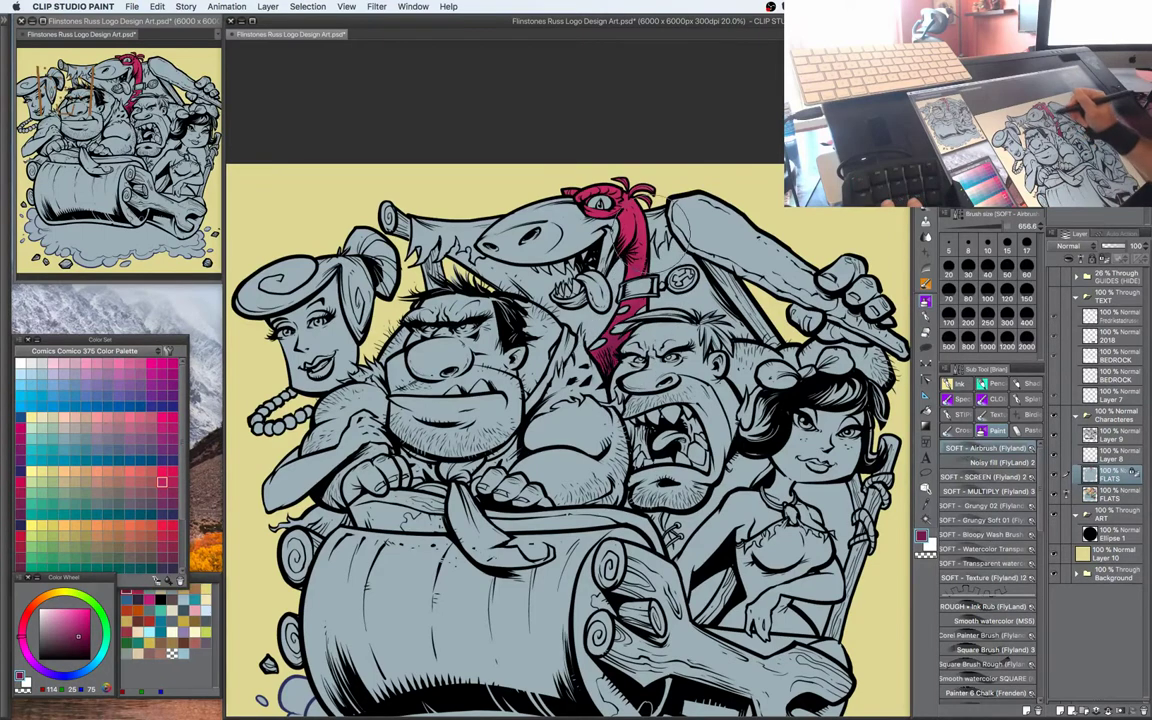
pyautogui.moveTo(22, 641); pyautogui.dragTo(27, 655)
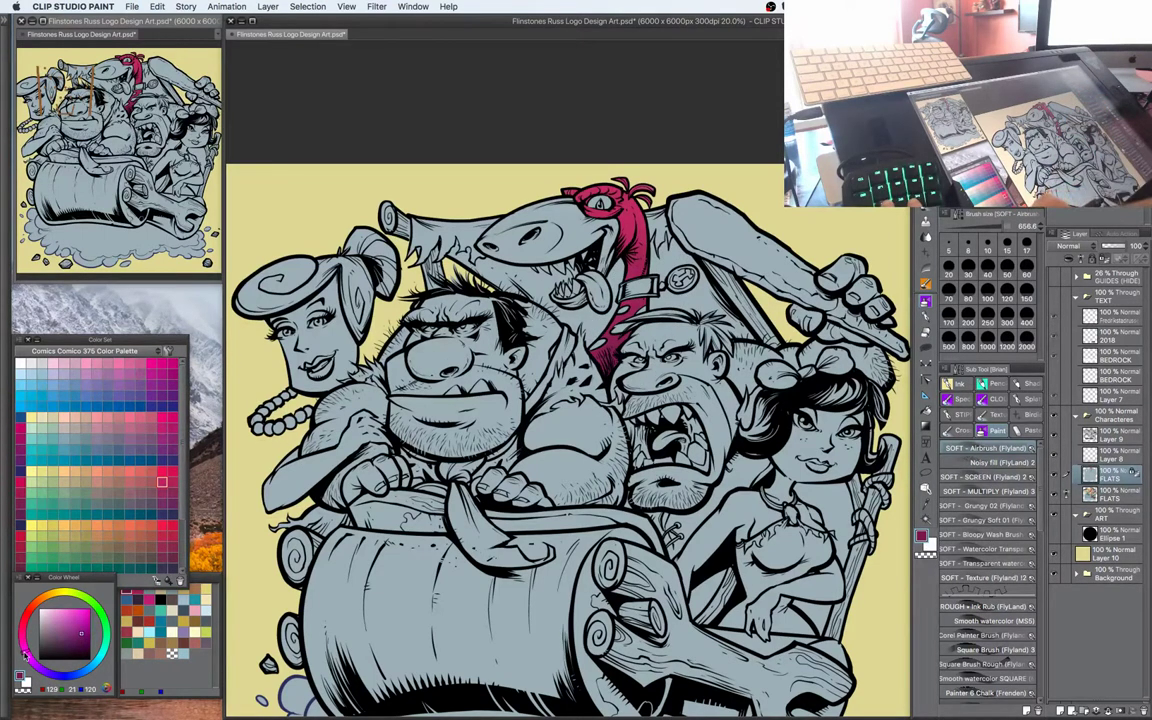
pyautogui.moveTo(612, 345); pyautogui.dragTo(612, 372)
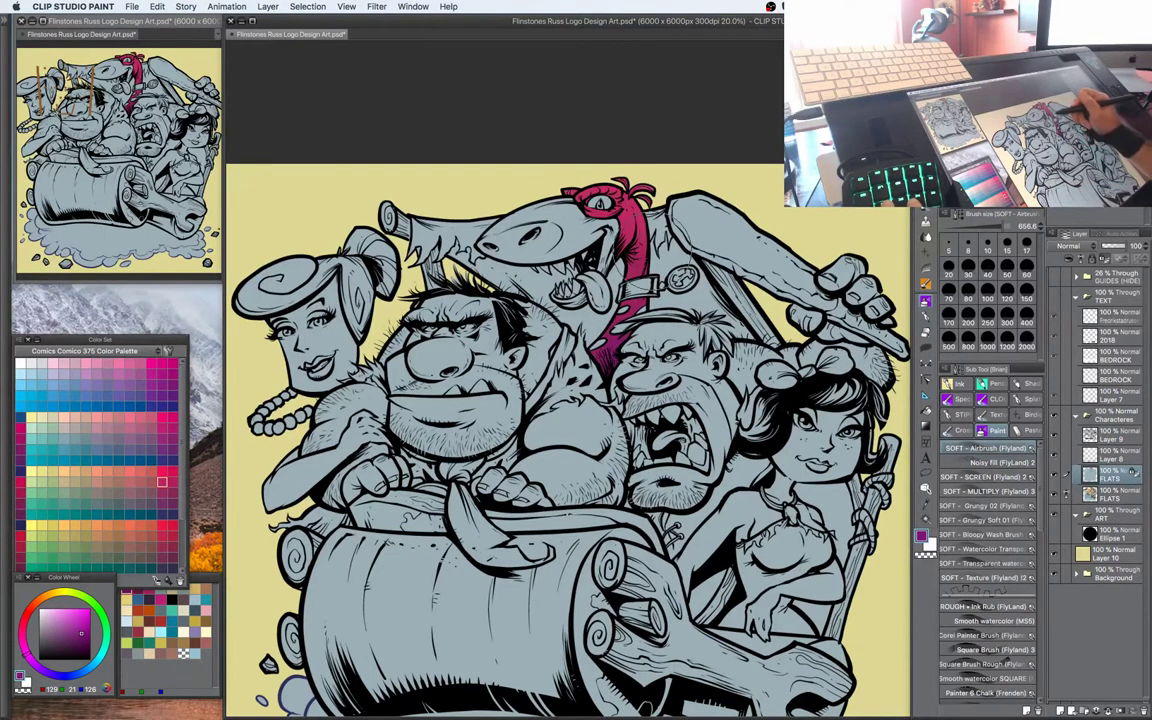
# Sample the dinosaur's crimson, lighten it to a warm red (RGB 219, 72, 93) and airbrush a highlight on its head
pyautogui.keyDown('alt'); pyautogui.click(635, 204); pyautogui.keyUp('alt')
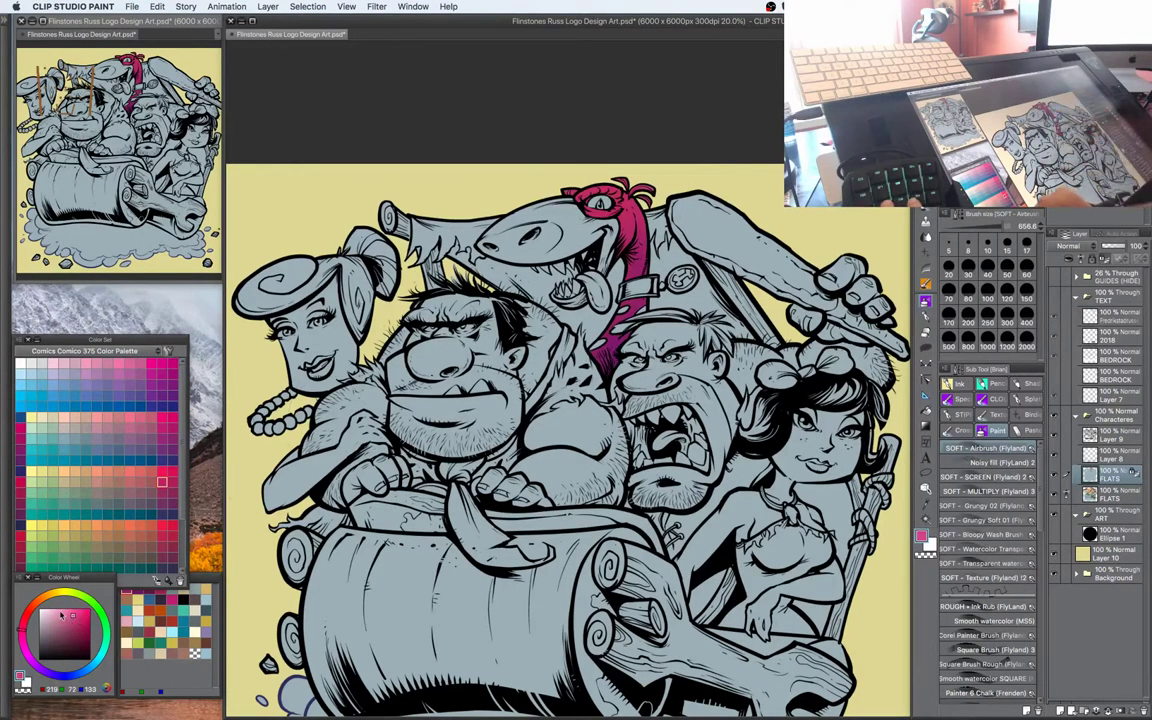
pyautogui.click(72, 614)
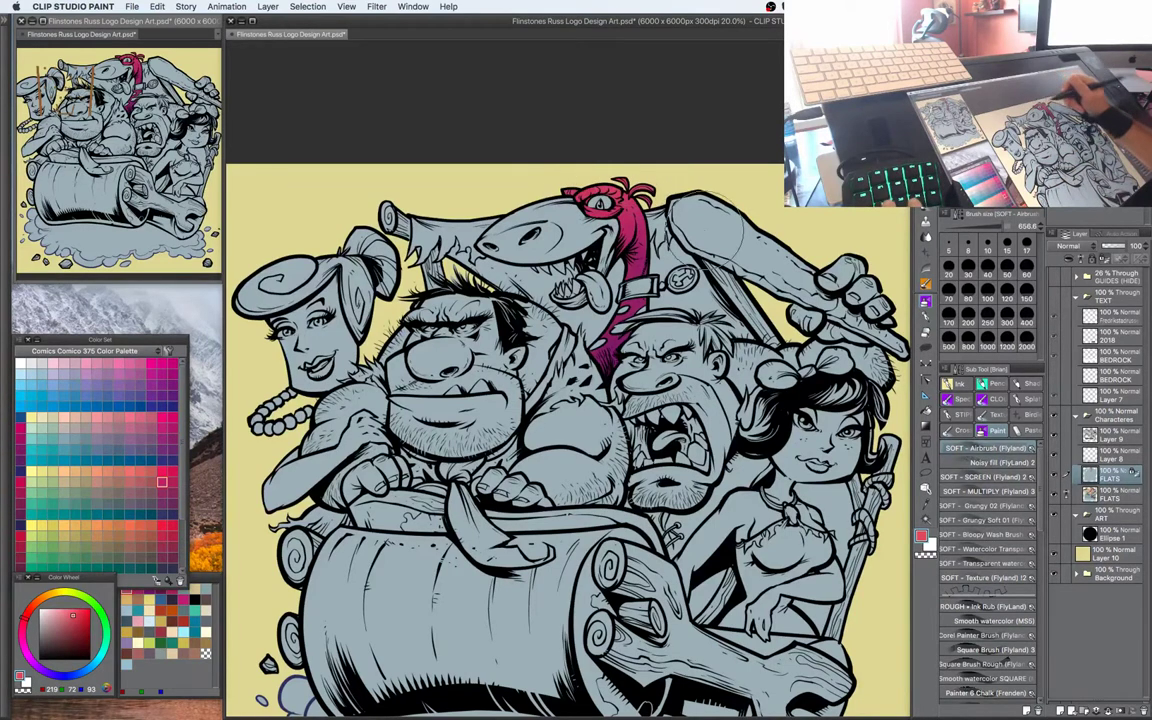
pyautogui.moveTo(742, 311); pyautogui.dragTo(776, 287)
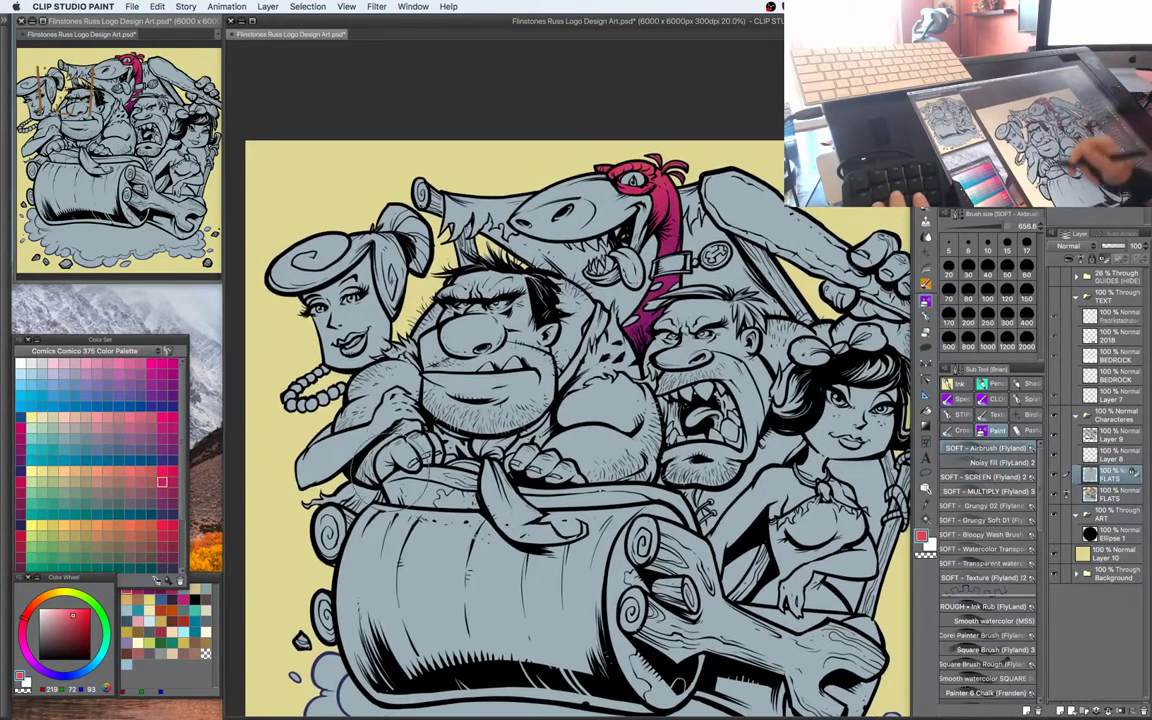
# Select the shouting man's tongue and set the airbrush colour to pink (RGB 216, 112, 161)
pyautogui.press('w')
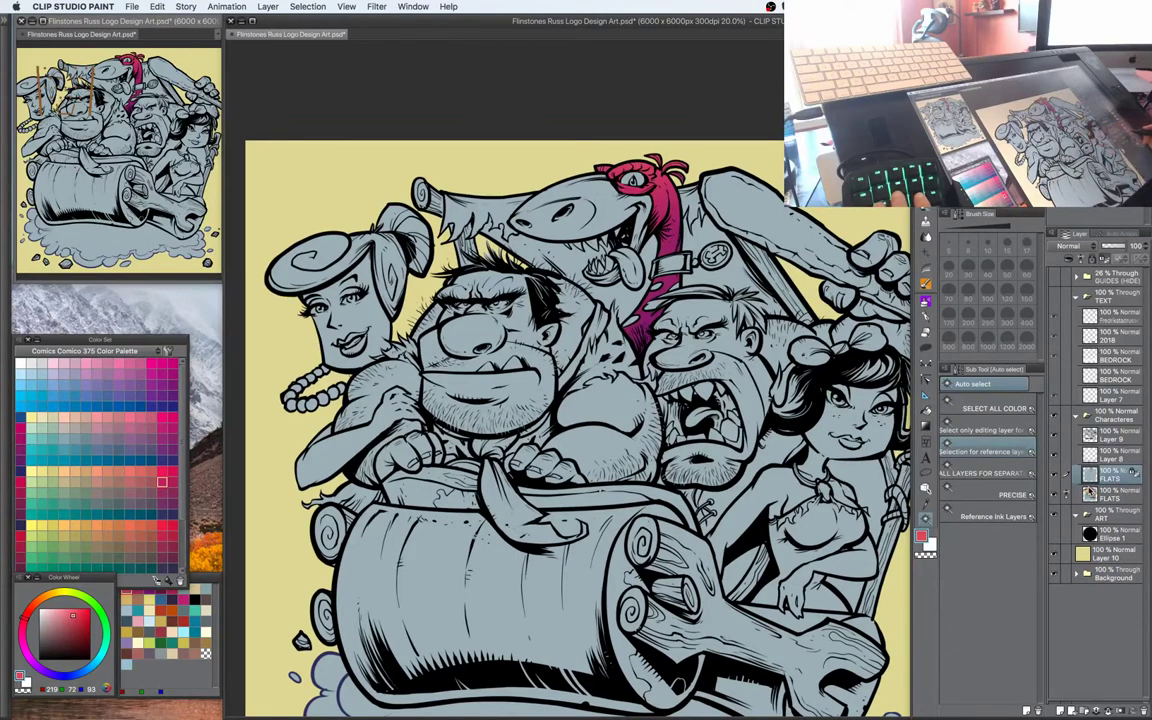
pyautogui.press('b')
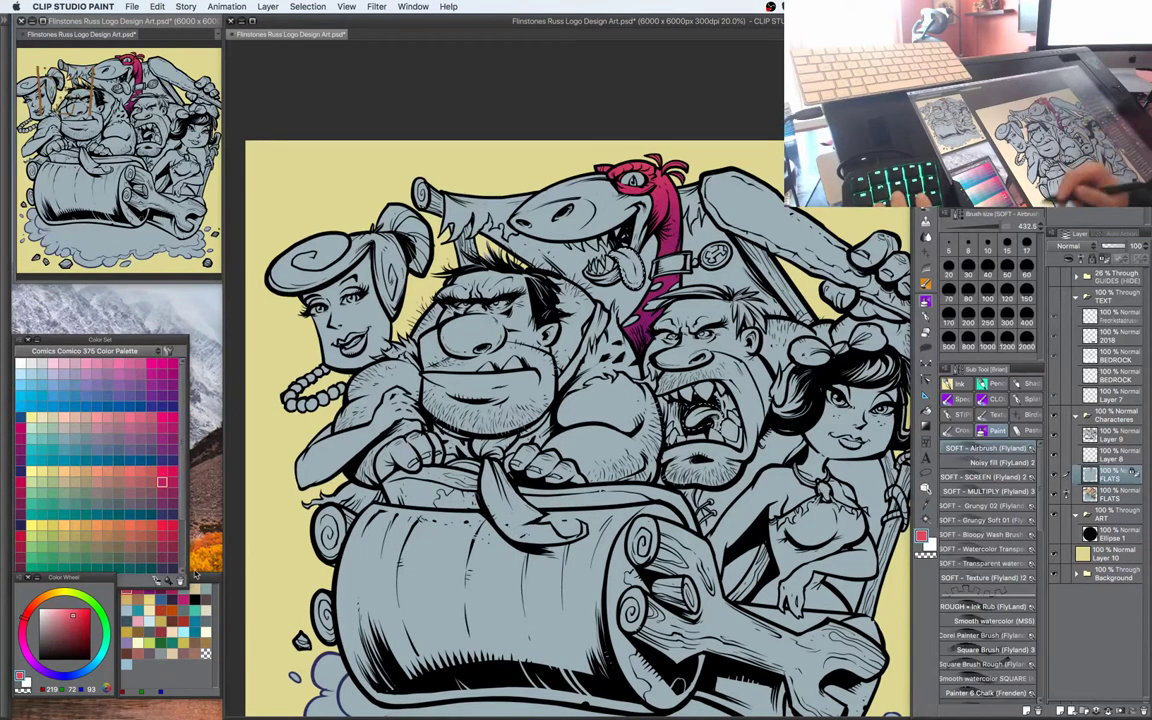
pyautogui.click(62, 611)
pyautogui.moveTo(24, 620); pyautogui.dragTo(27, 637)
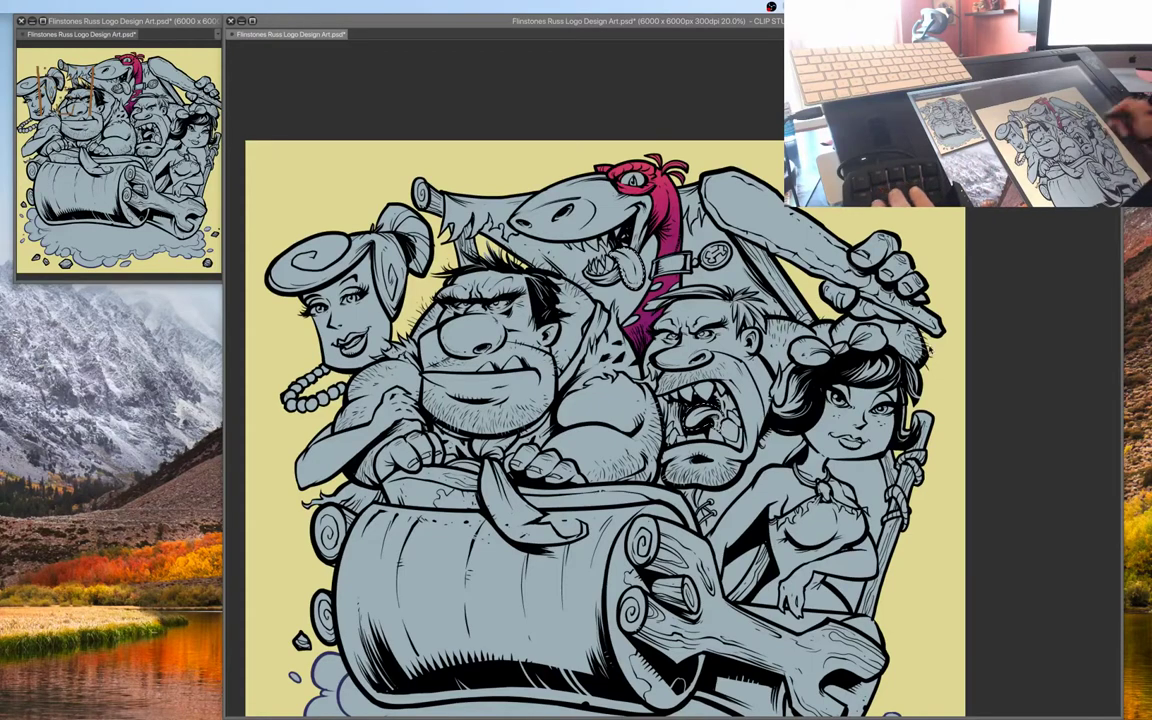
pyautogui.press('Tab')
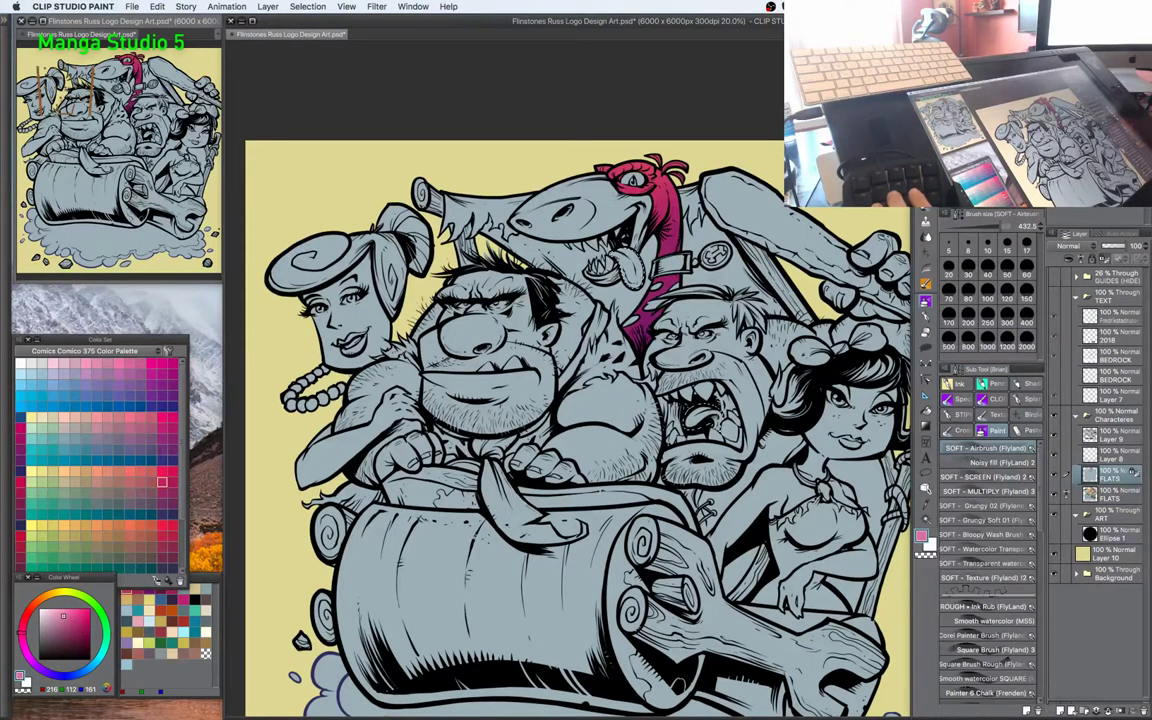
pyautogui.press('Tab')
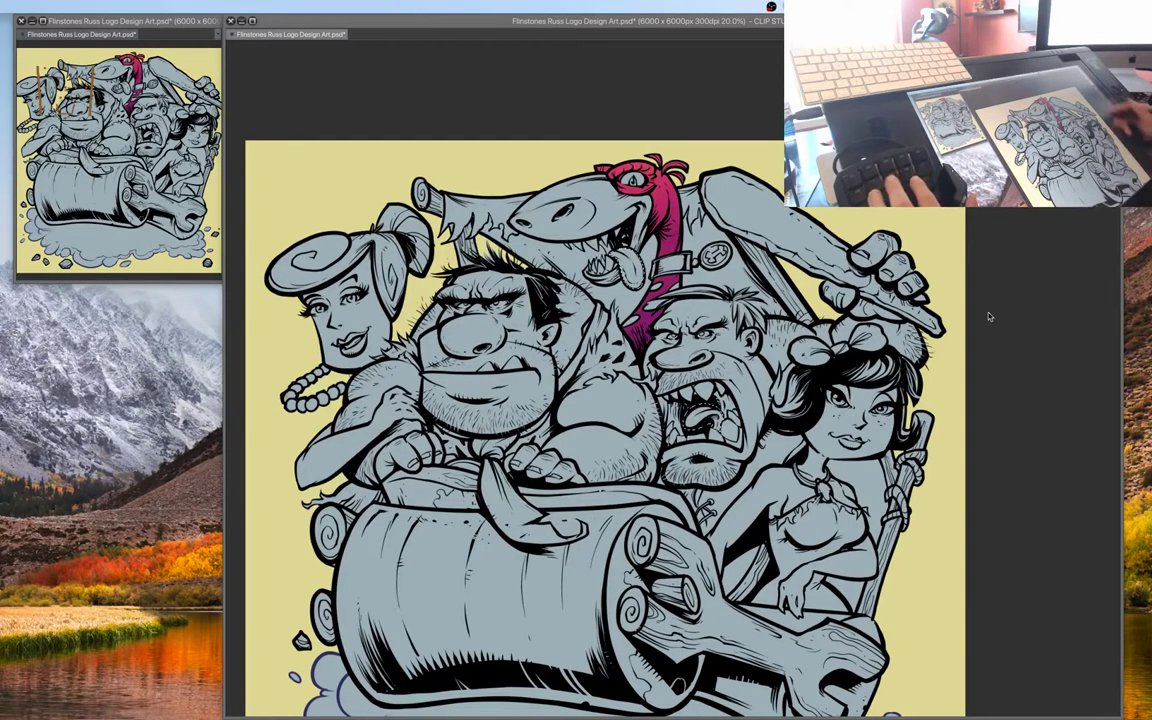
pyautogui.press('Tab')
# Airbrush the shouting man's tongue pink at brush size 432.5, and return to the Auto select tool
pyautogui.moveTo(788, 387); pyautogui.dragTo(795, 323)
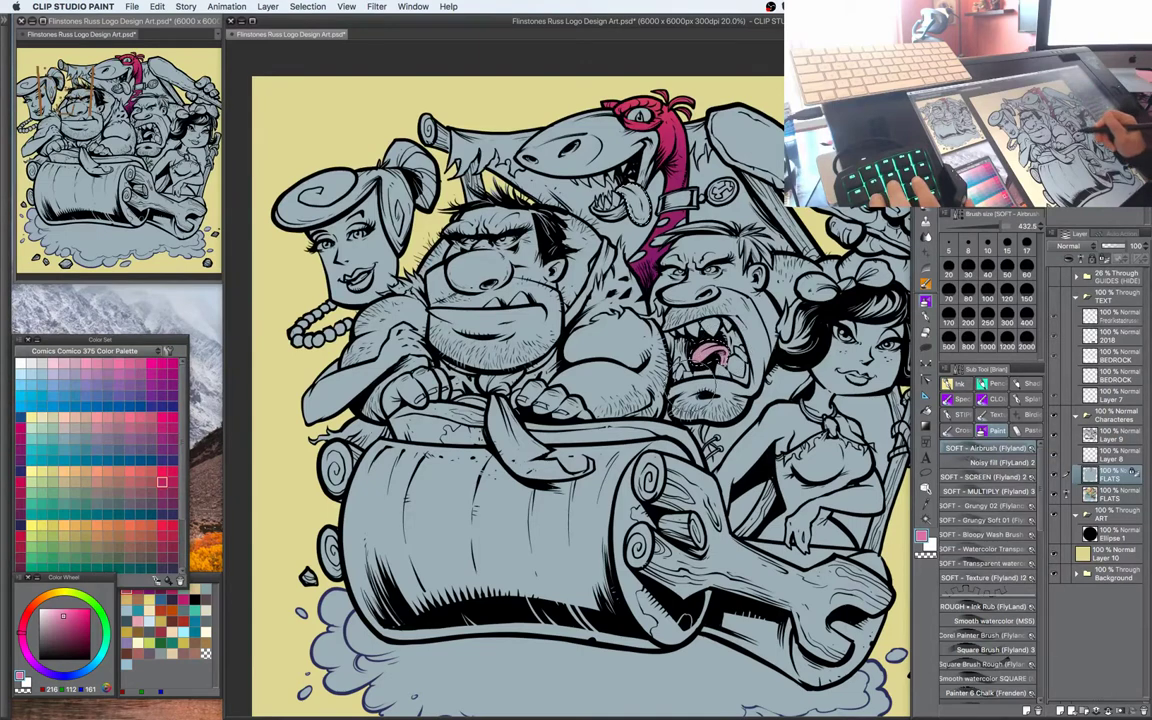
pyautogui.press('super+plus')
pyautogui.press('super+minus')
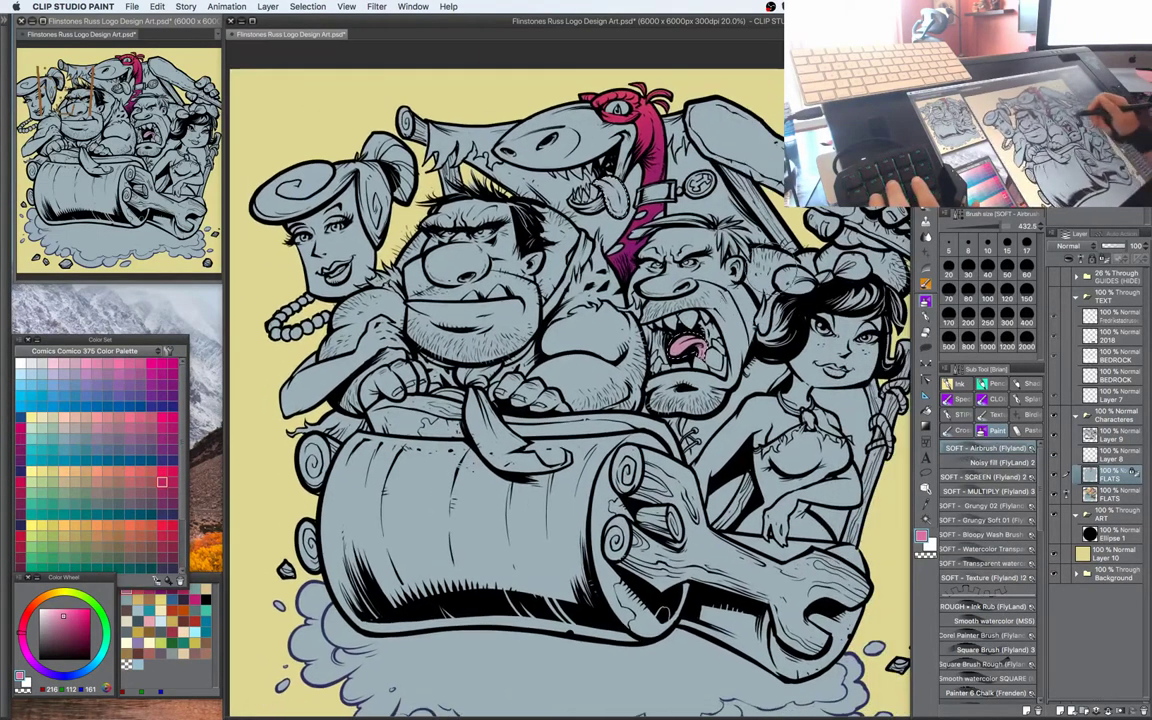
pyautogui.press('w')
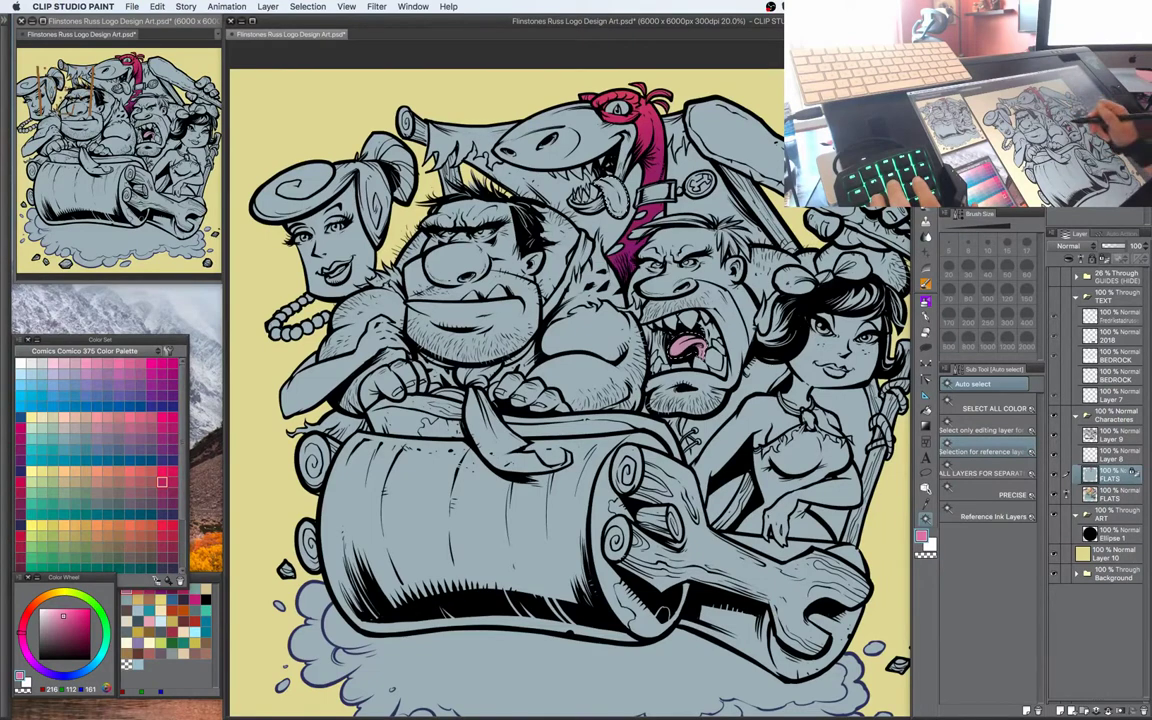
# Clear the selection and airbrush the teeth of the big man, the dinosaur and the shouting man pale tan (RGB 222, 210, 167)
pyautogui.press('b')
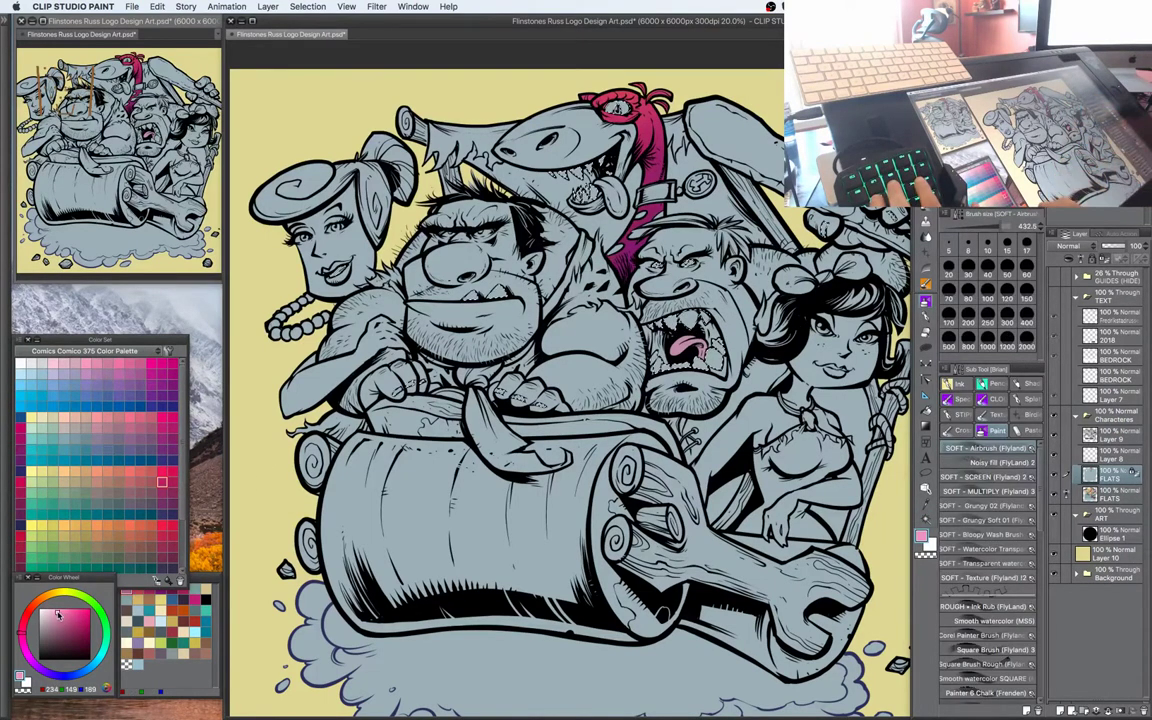
pyautogui.click(54, 593)
pyautogui.click(51, 615)
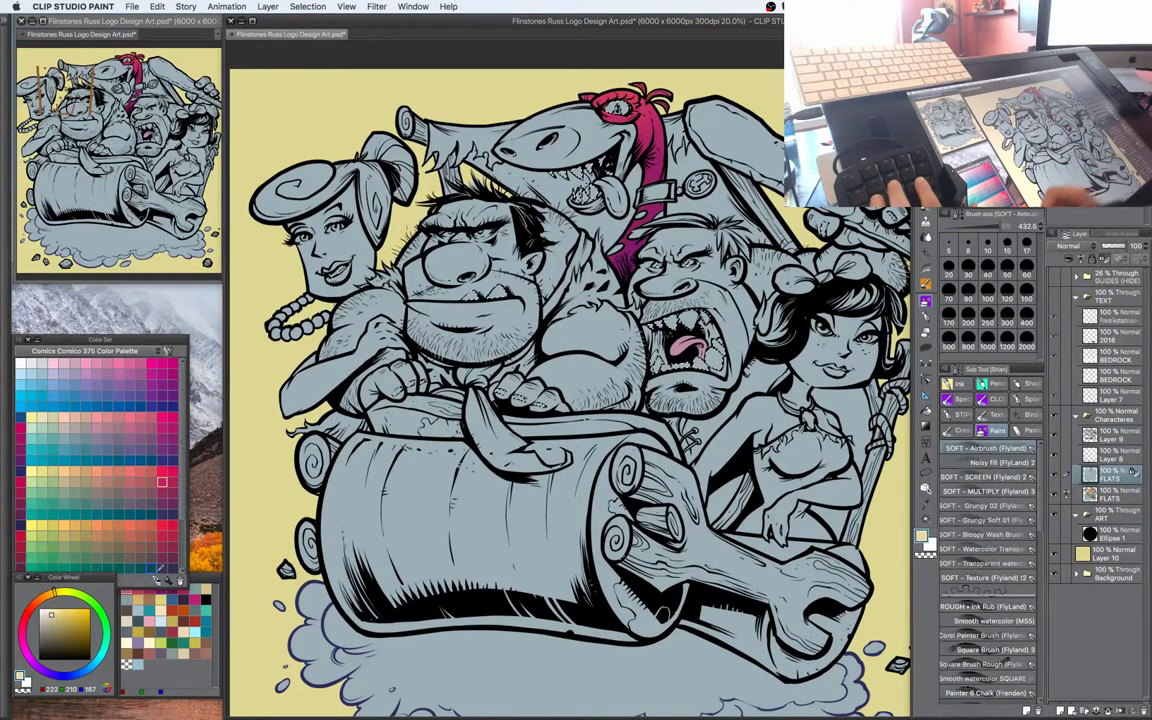
pyautogui.press('super+d')
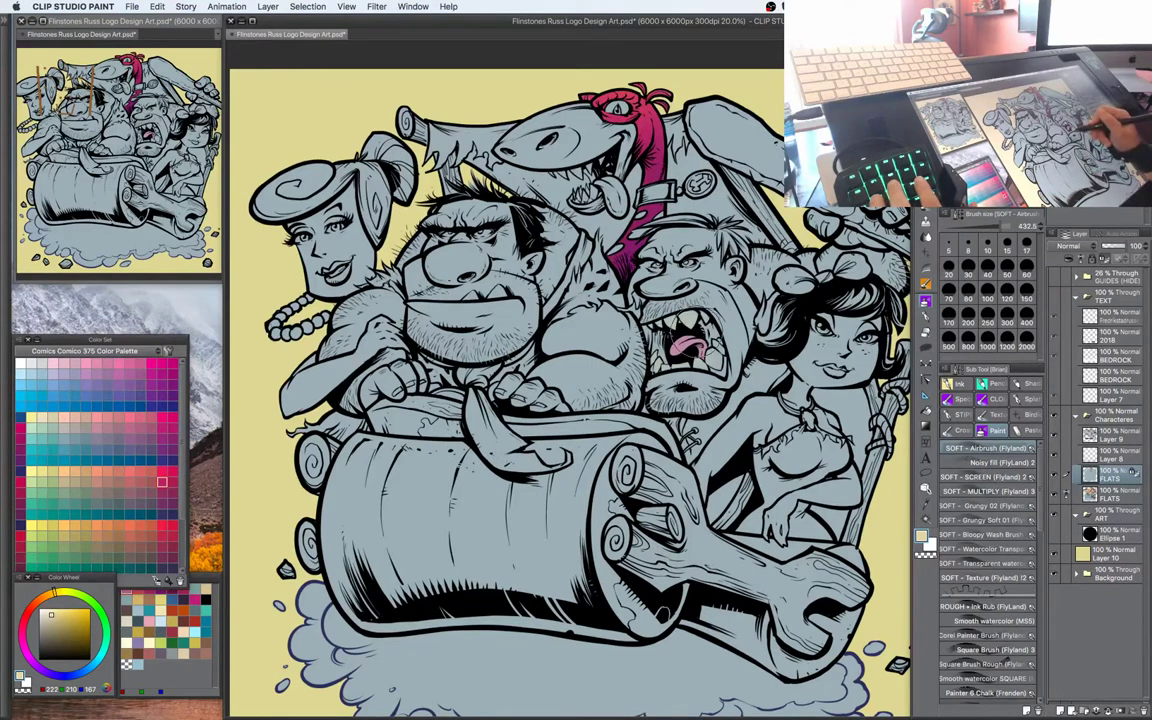
pyautogui.moveTo(495, 292); pyautogui.dragTo(460, 278)
pyautogui.moveTo(468, 412); pyautogui.dragTo(474, 425)
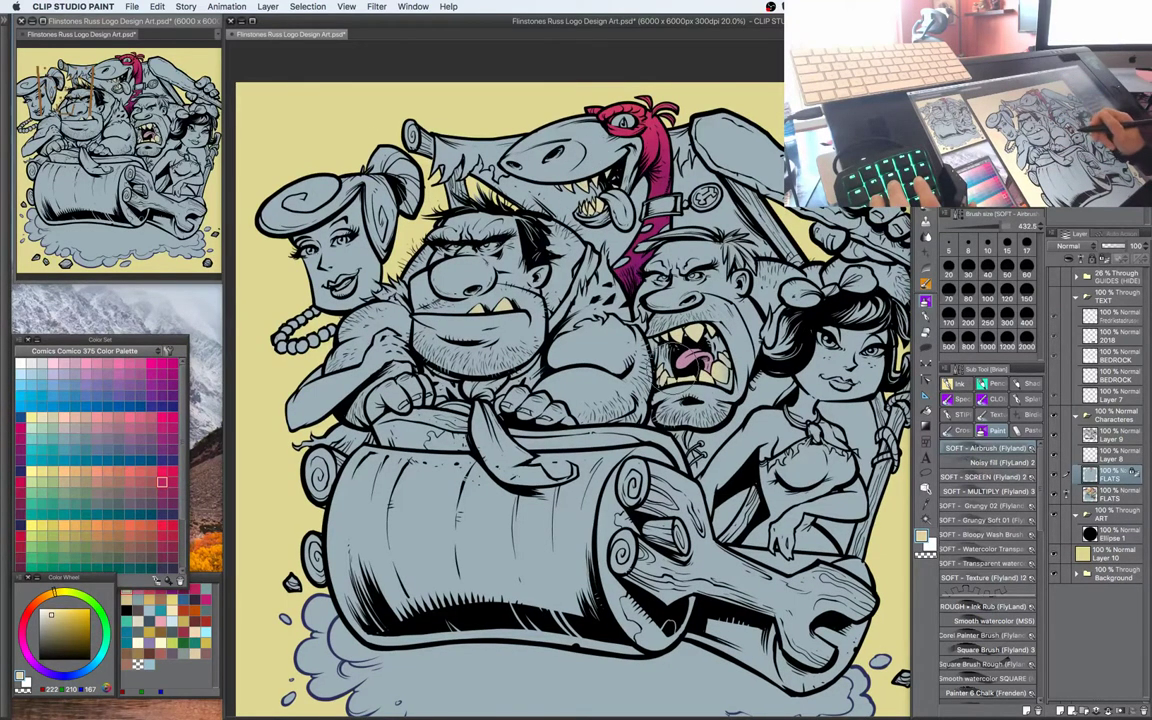
pyautogui.moveTo(745, 337); pyautogui.dragTo(716, 310)
pyautogui.press('super+plus')
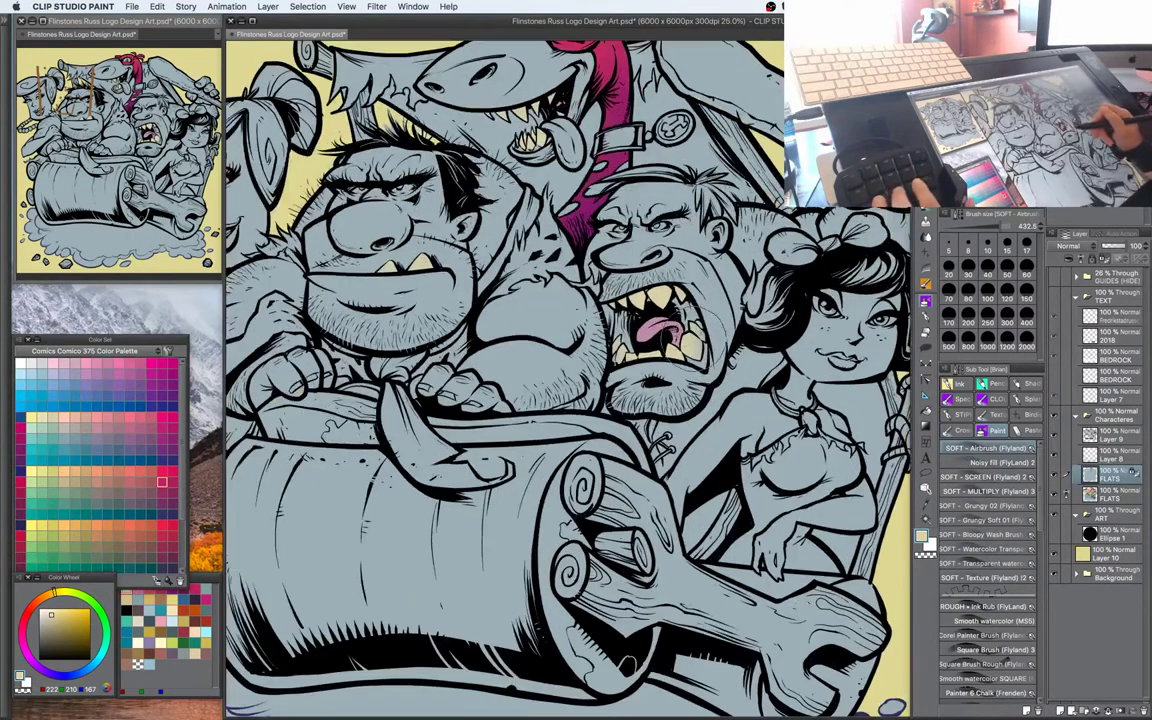
pyautogui.press('super+minus')
pyautogui.moveTo(745, 397); pyautogui.dragTo(736, 422)
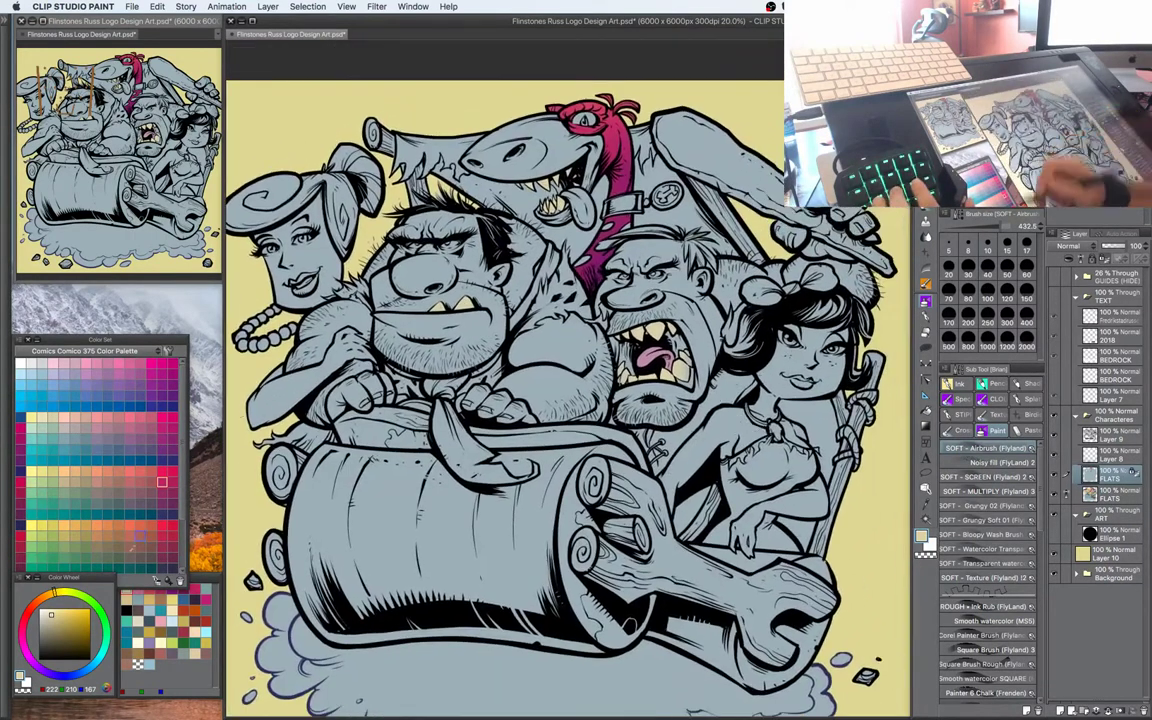
# Lighten the colour to pale cream (RGB 255, 250, 213) and airbrush highlights on the characters' teeth
pyautogui.click(50, 609)
pyautogui.click(58, 593)
pyautogui.moveTo(643, 334); pyautogui.dragTo(664, 397)
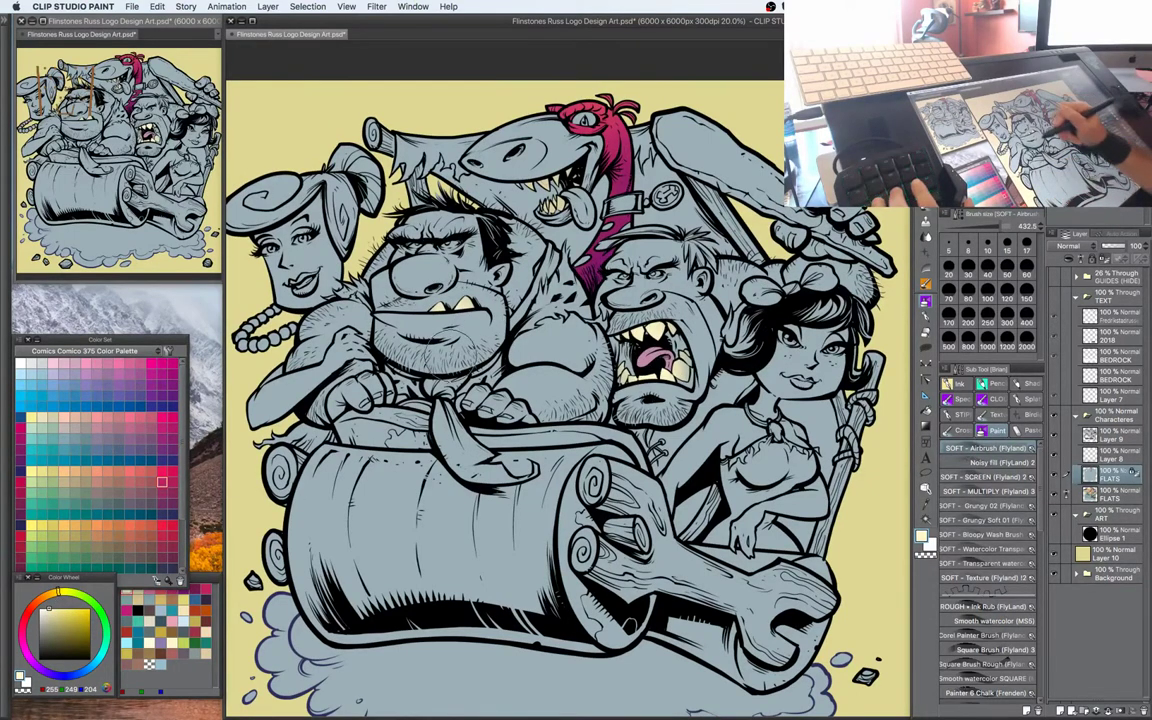
pyautogui.click(47, 607)
pyautogui.moveTo(493, 159); pyautogui.dragTo(494, 172)
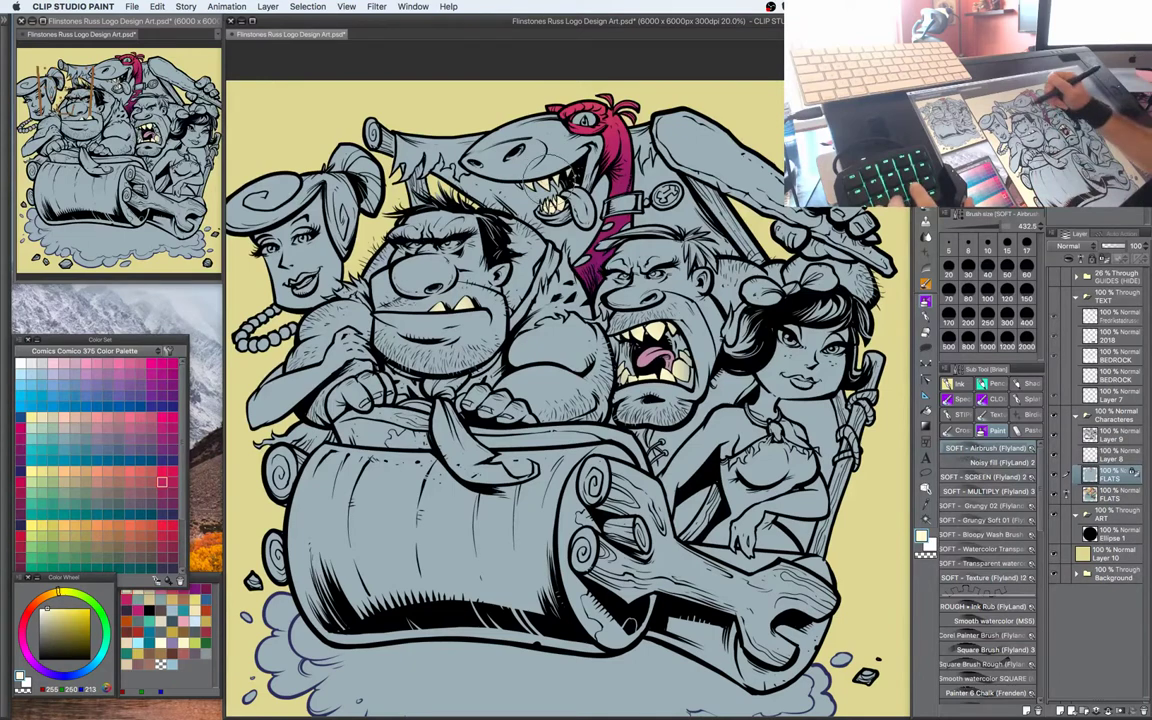
pyautogui.moveTo(710, 355); pyautogui.dragTo(737, 342)
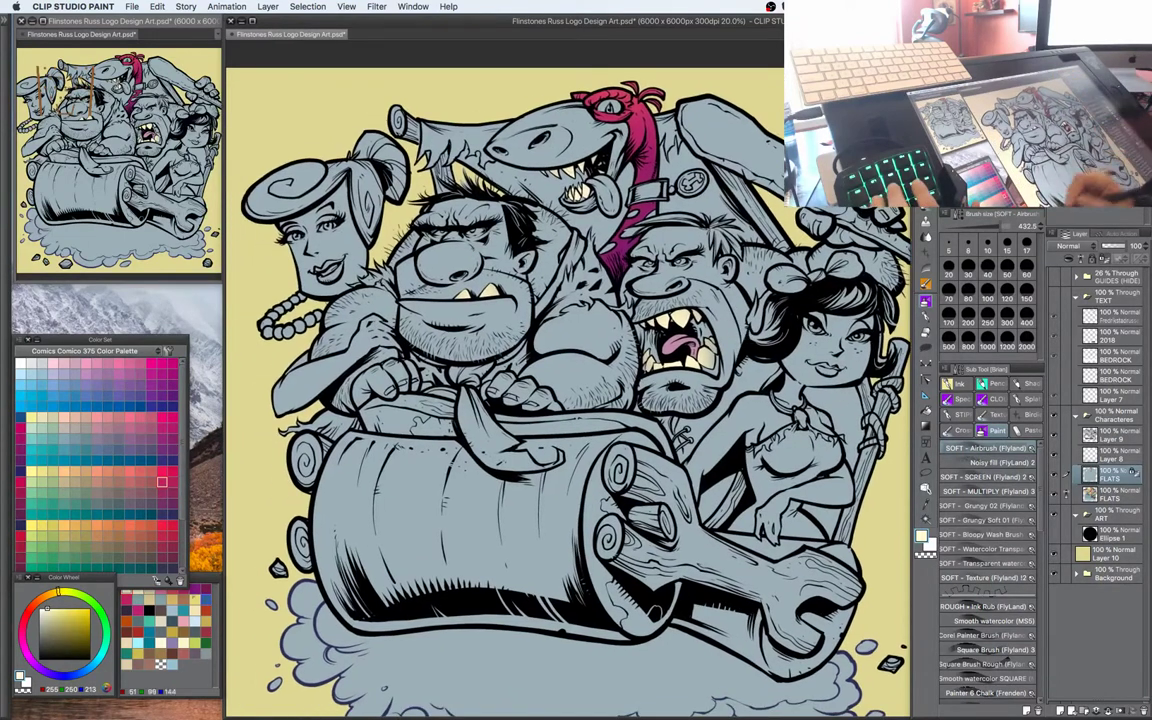
# Set the colour to a grey-green (RGB 99, 117, 115) and auto-select the body of the stone roller
pyautogui.press('w')
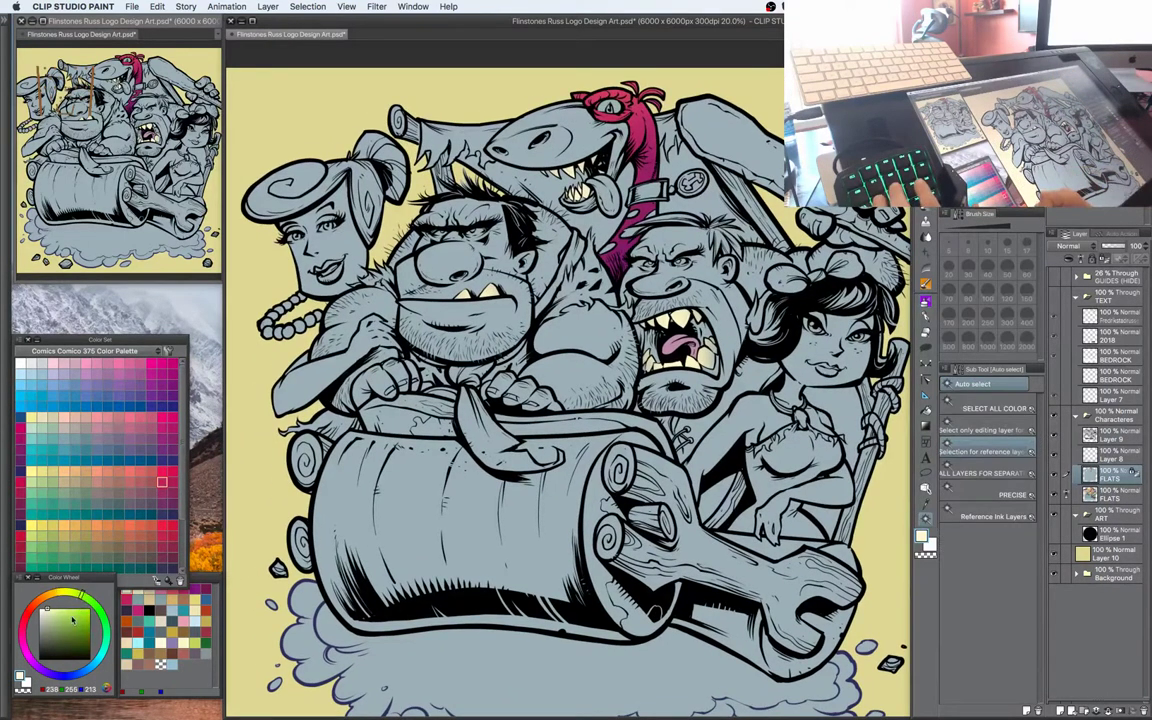
pyautogui.click(54, 636)
pyautogui.click(104, 652)
pyautogui.click(50, 639)
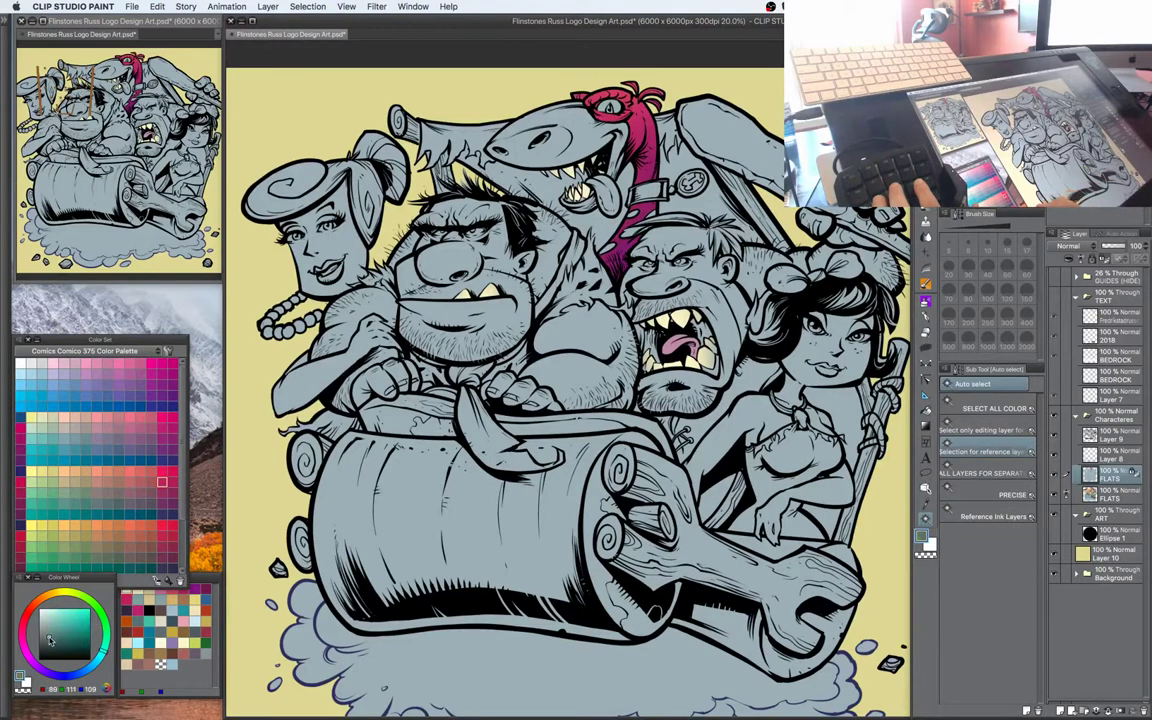
pyautogui.click(47, 636)
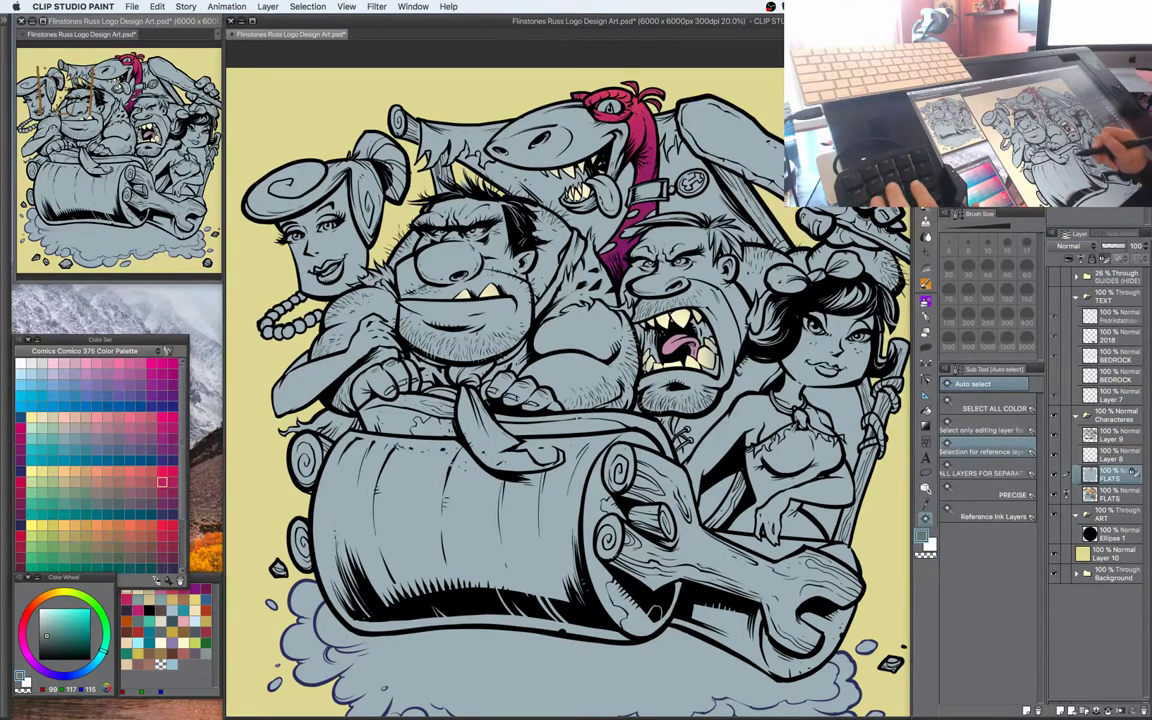
pyautogui.click(581, 532)
# Paint the whole selected roller grey-green with the Grunge Overlay brush at size 1080.1
pyautogui.press('b')
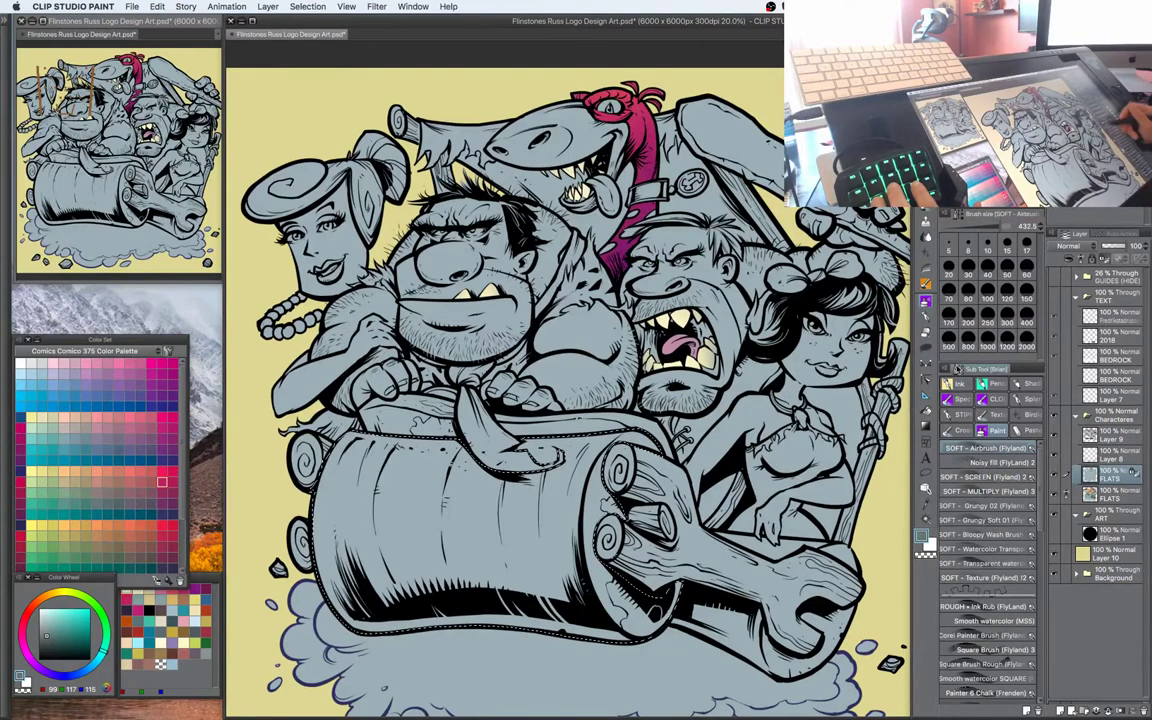
pyautogui.scroll(-5, 1033, 519)
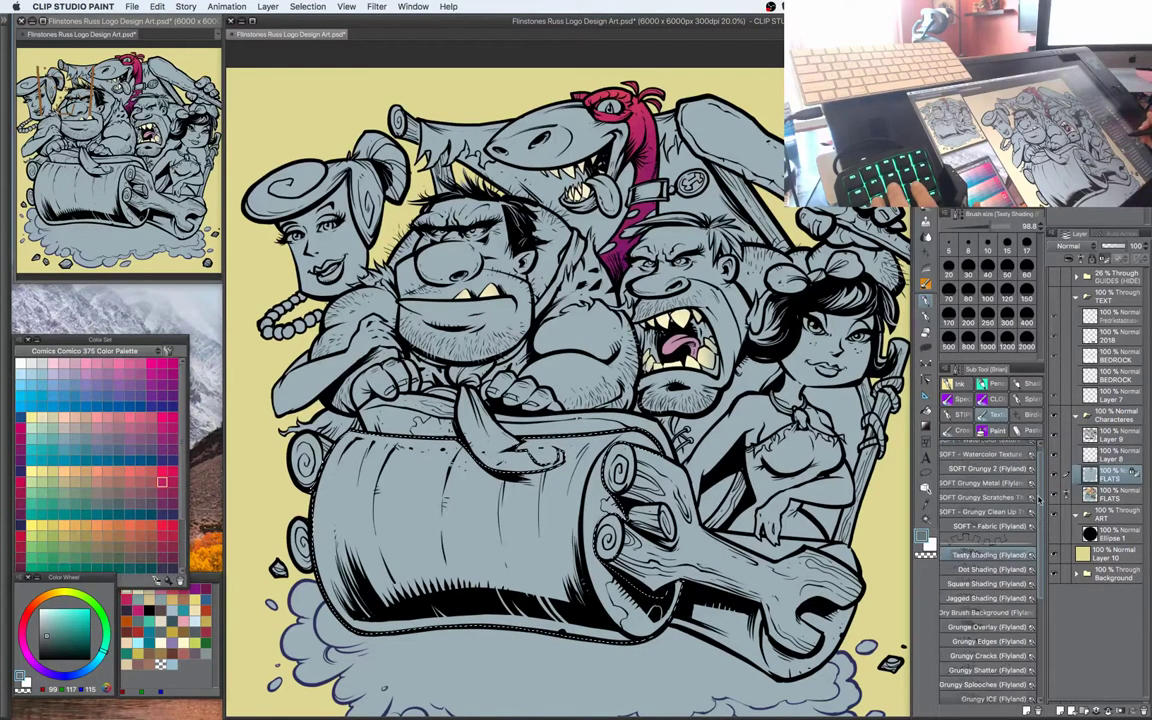
pyautogui.click(1000, 513)
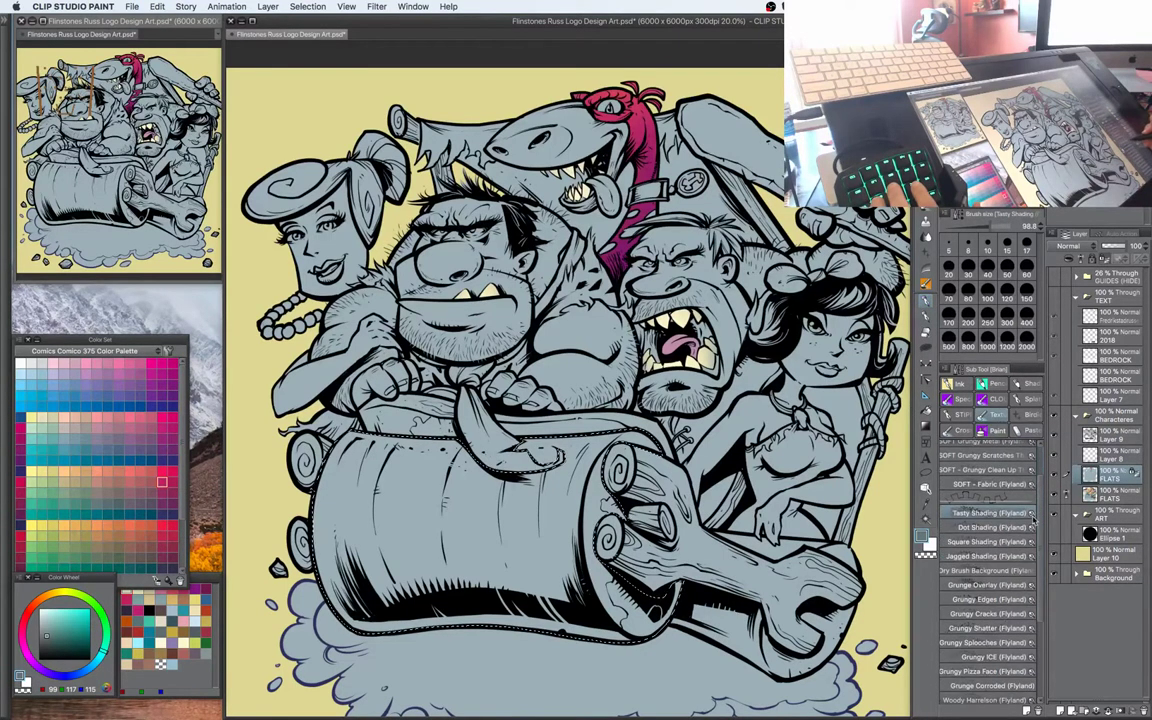
pyautogui.click(986, 584)
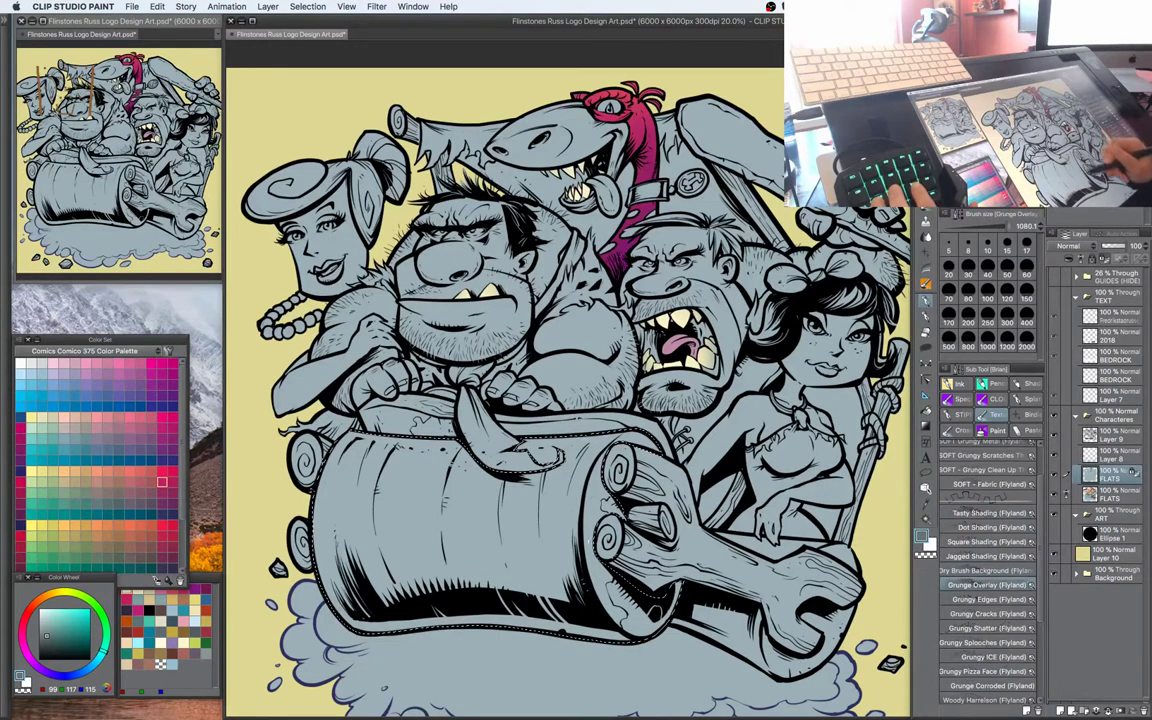
pyautogui.moveTo(485, 500)
pyautogui.mouseDown()
pyautogui.moveTo(440, 505)
pyautogui.moveTo(340, 480)
pyautogui.moveTo(300, 450)
pyautogui.moveTo(360, 402)
pyautogui.mouseUp()
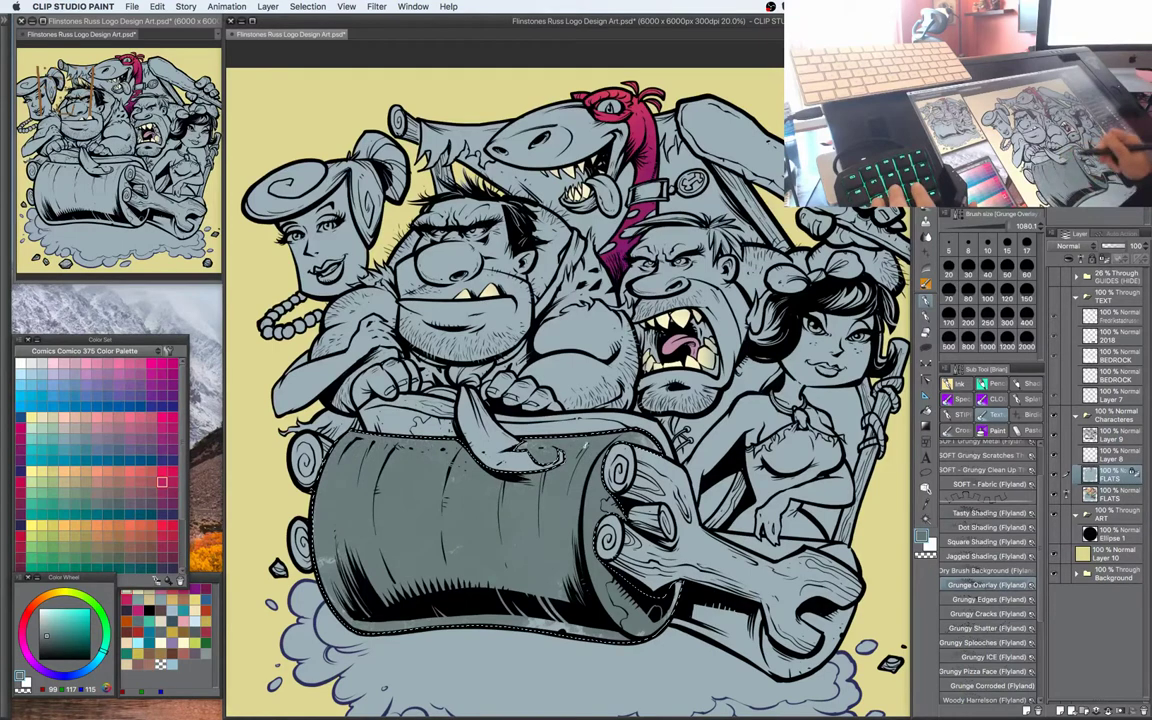
pyautogui.moveTo(538, 552); pyautogui.dragTo(478, 565)
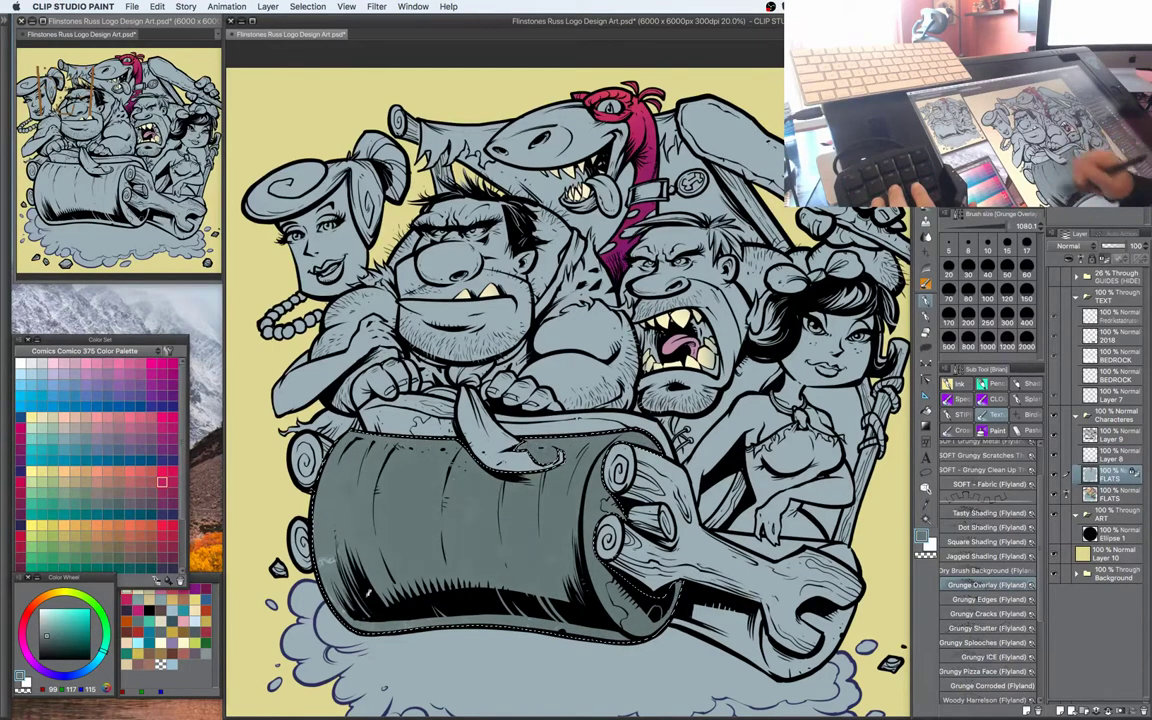
pyautogui.moveTo(368, 593); pyautogui.dragTo(298, 504)
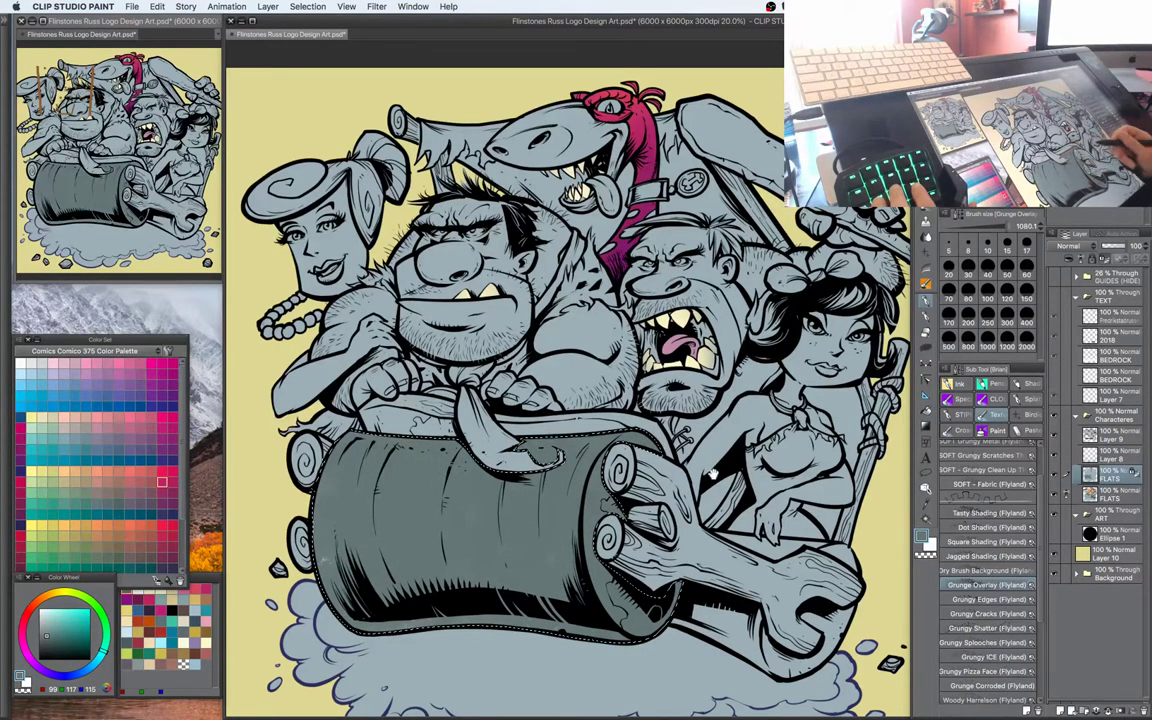
# Darken the colour to a blue-grey (RGB 70, 81, 84) and paint textured shading over the lower part and sides of the roller
pyautogui.moveTo(495, 421); pyautogui.dragTo(511, 357)
pyautogui.click(47, 642)
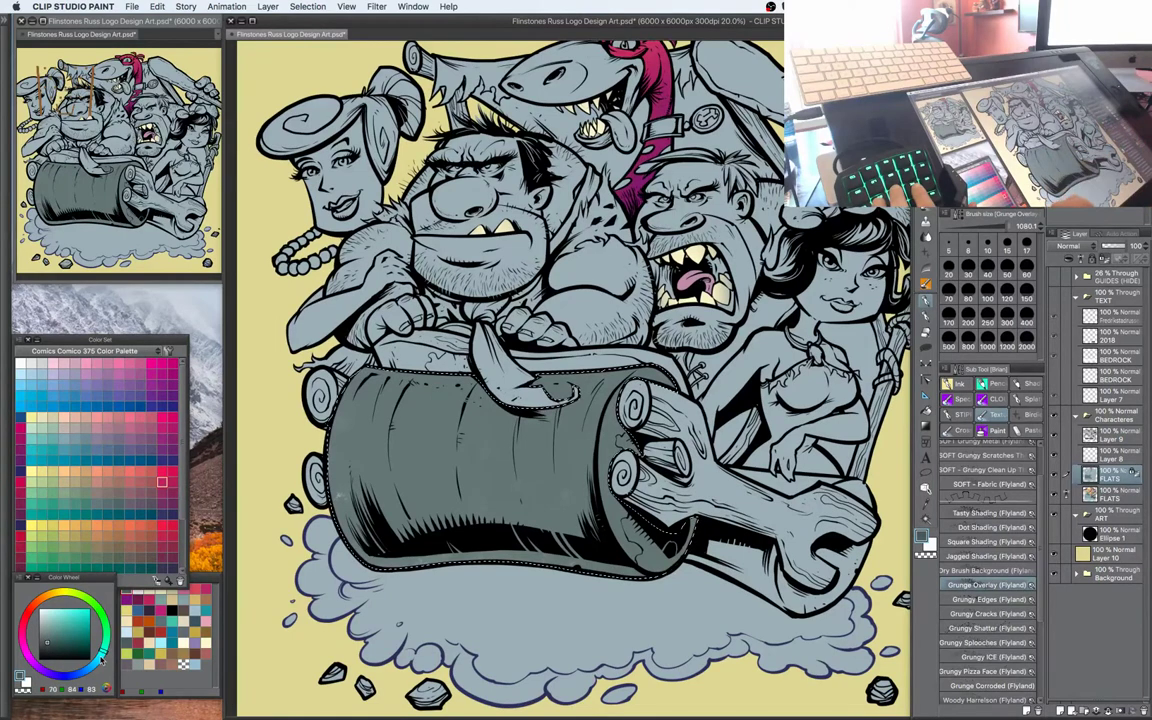
pyautogui.moveTo(101, 658); pyautogui.dragTo(96, 664)
pyautogui.moveTo(400, 533); pyautogui.dragTo(570, 535)
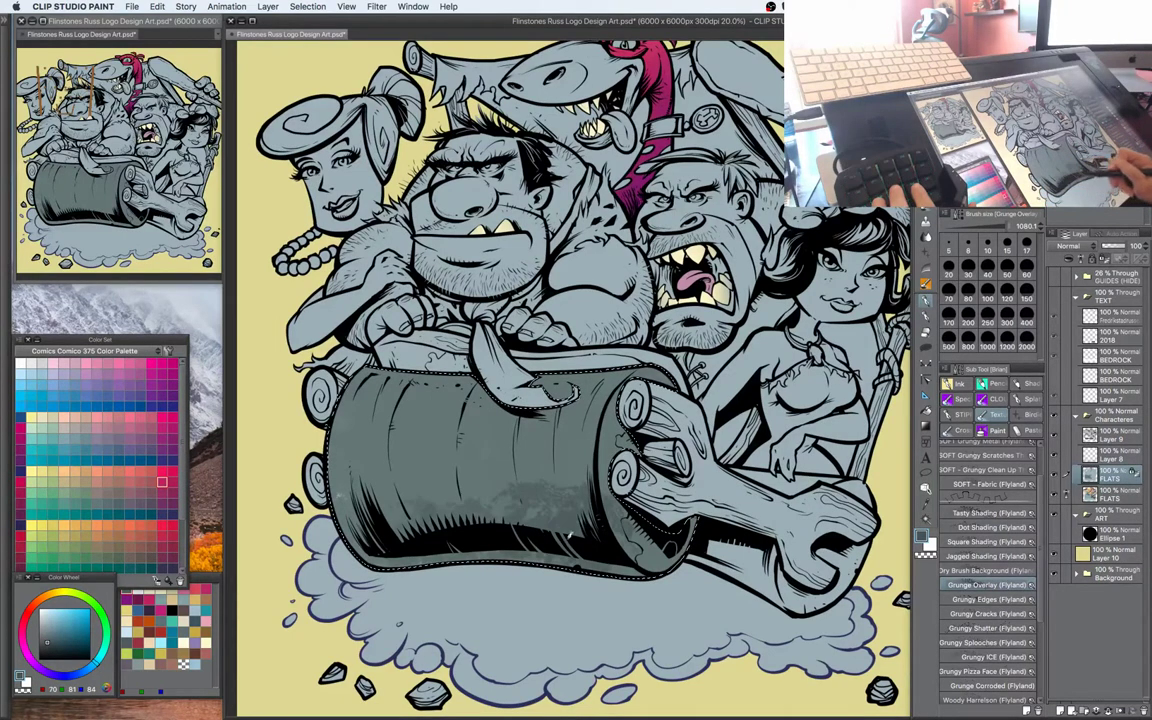
pyautogui.moveTo(600, 478)
pyautogui.mouseDown()
pyautogui.moveTo(560, 512)
pyautogui.moveTo(400, 450)
pyautogui.moveTo(305, 495)
pyautogui.mouseUp()
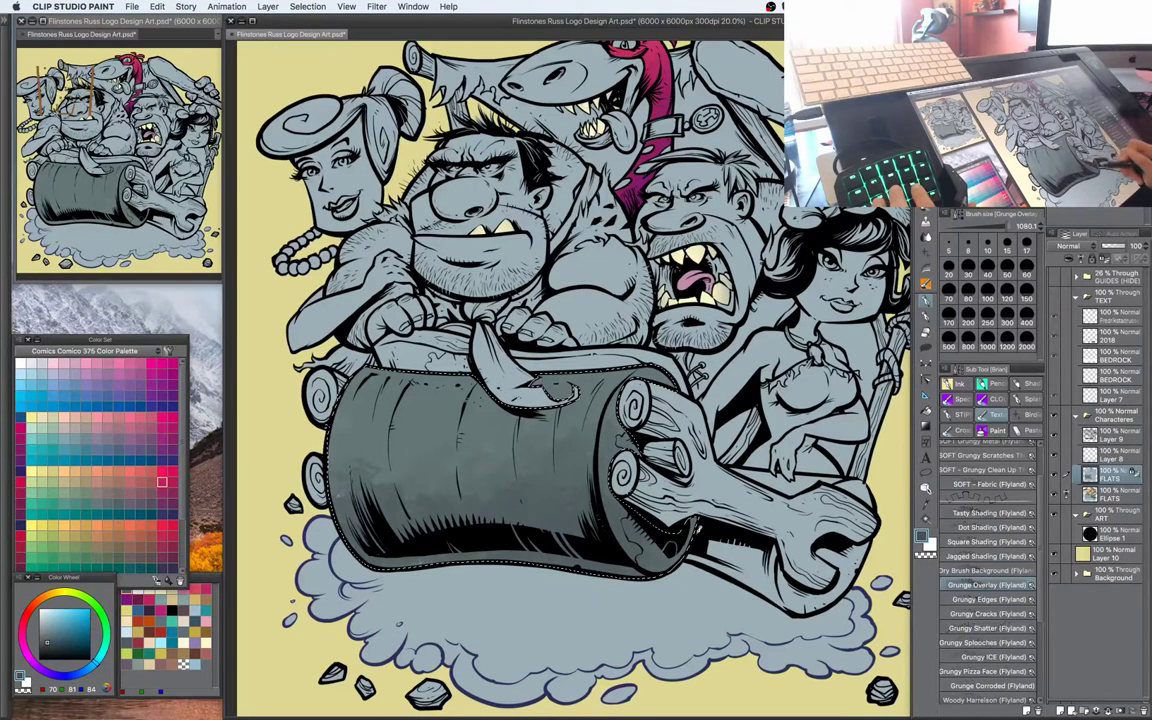
pyautogui.moveTo(640, 457); pyautogui.dragTo(617, 490)
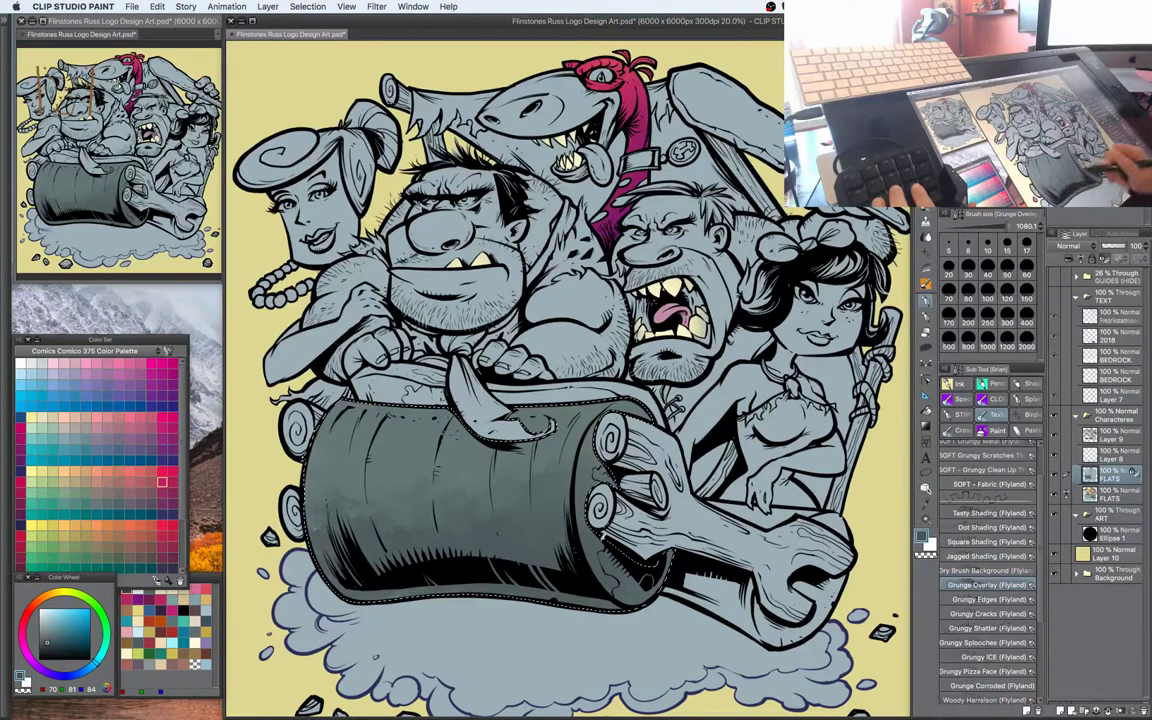
pyautogui.moveTo(748, 379); pyautogui.dragTo(730, 353)
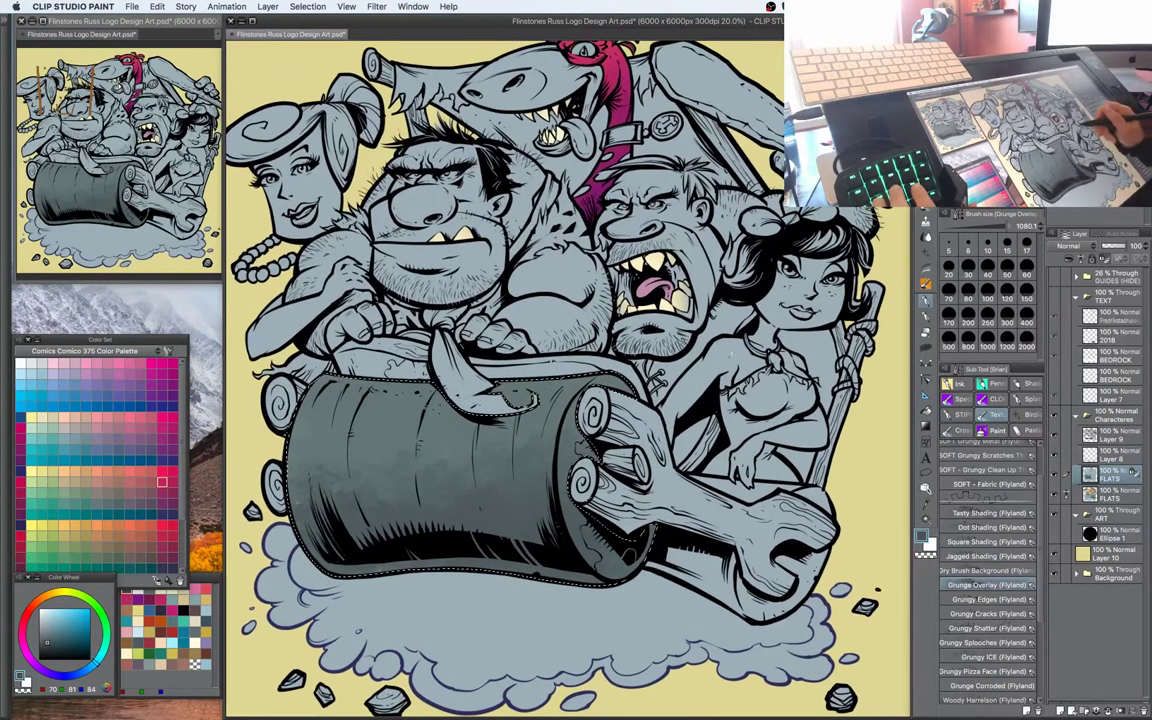
# Sample the background's pale yellow (RGB 222, 215, 146) and brush a textured highlight along the roller's upper edge
pyautogui.keyDown('alt'); pyautogui.click(508, 401); pyautogui.keyUp('alt')
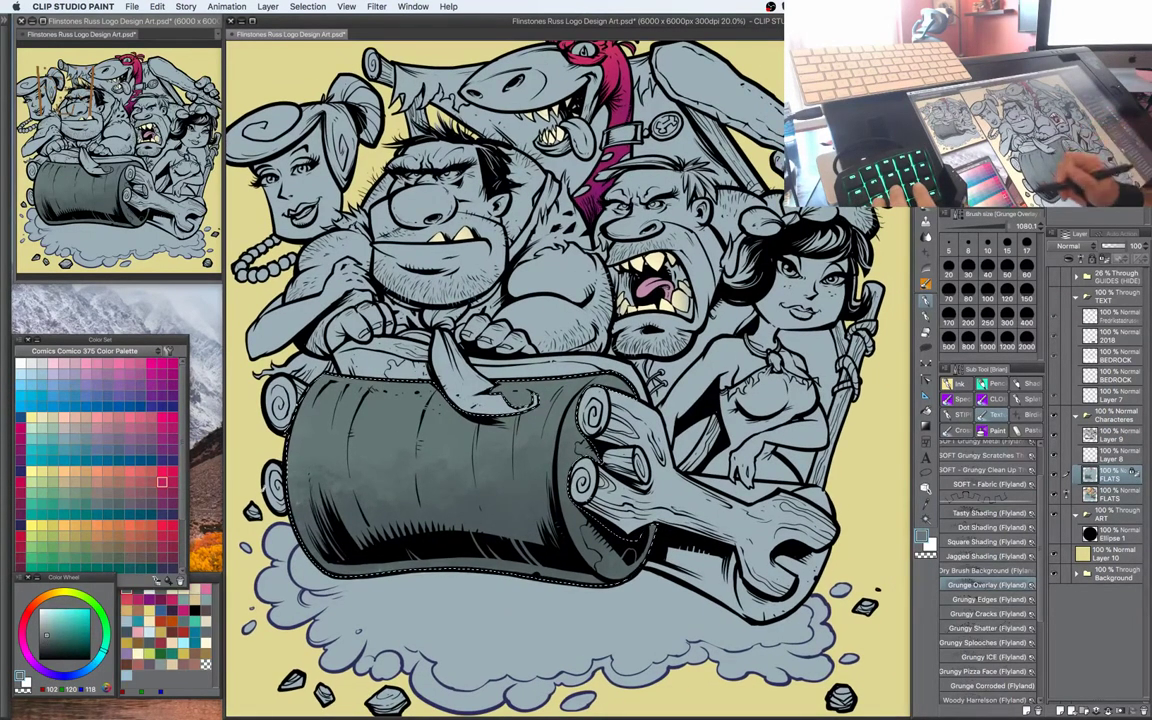
pyautogui.keyDown('alt'); pyautogui.click(256, 430); pyautogui.keyUp('alt')
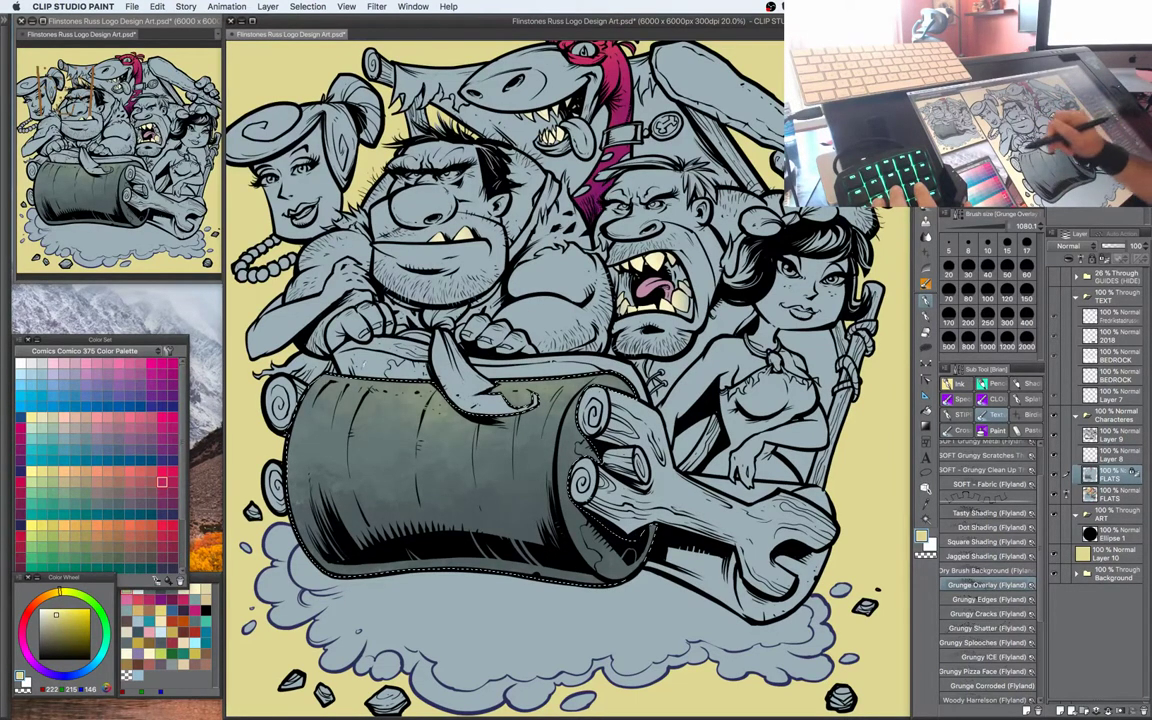
pyautogui.moveTo(346, 386); pyautogui.dragTo(418, 371)
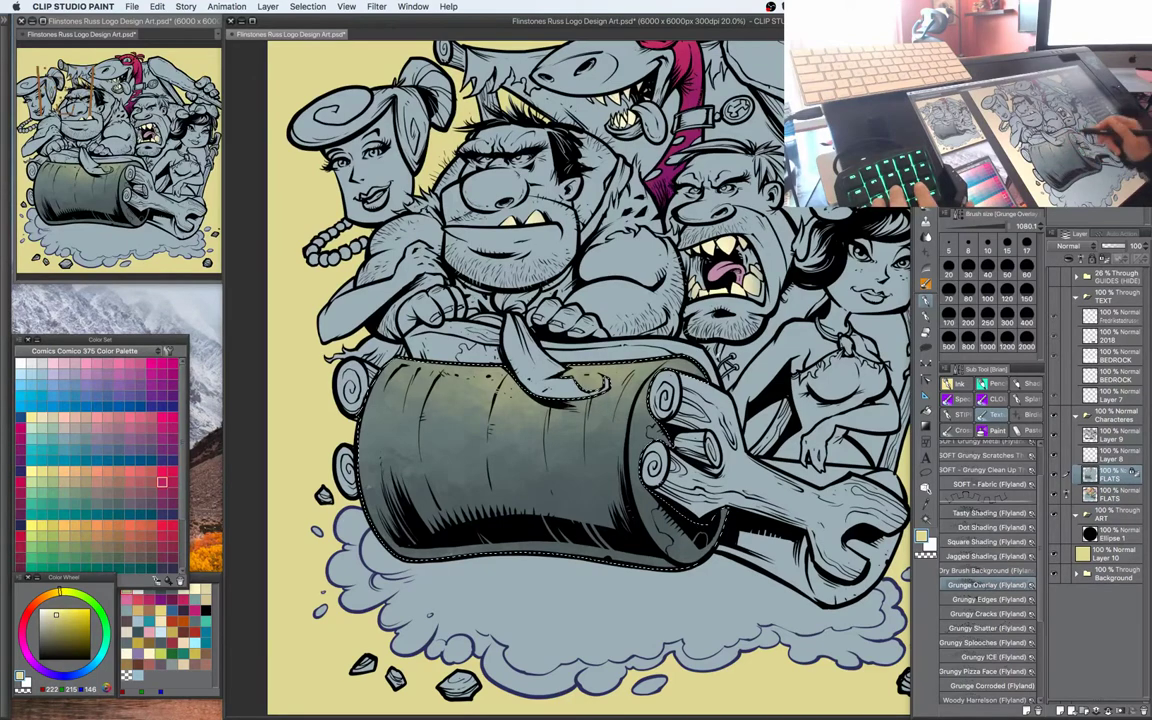
# Auto-select the big man's tie, paint it dark brown (RGB 60, 32, 28) with Grunge Overlay, and clear the selection
pyautogui.moveTo(650, 290); pyautogui.dragTo(594, 347)
pyautogui.press('w')
pyautogui.click(501, 384)
pyautogui.press('b')
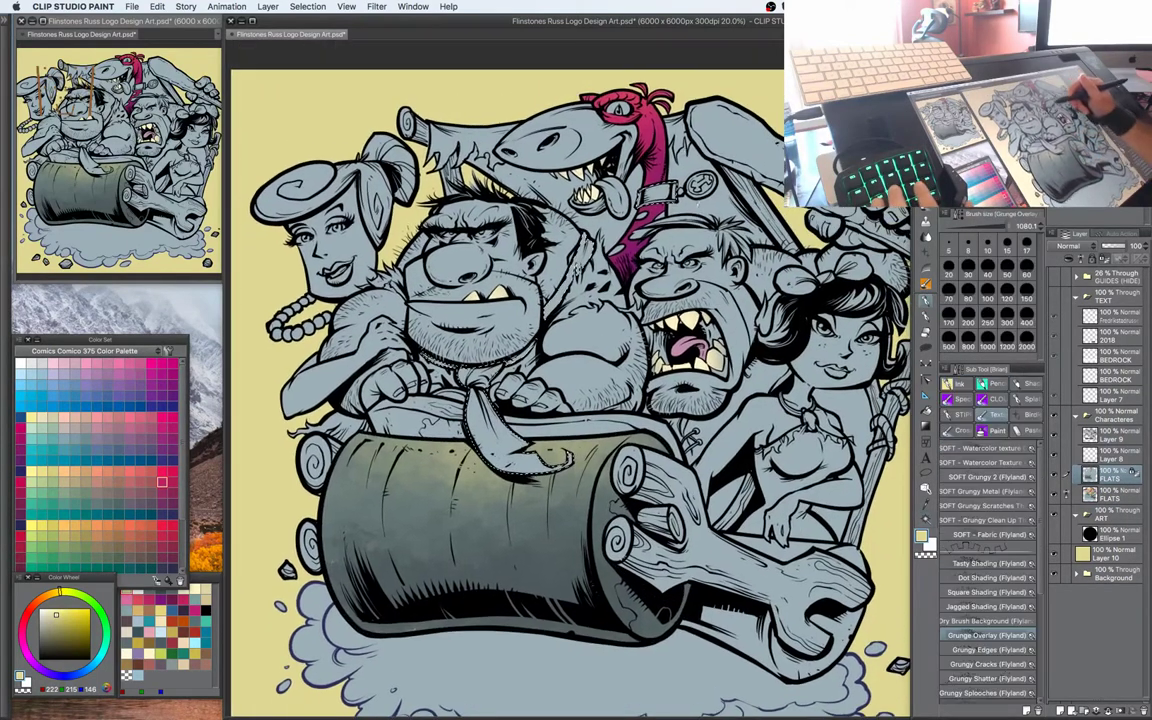
pyautogui.keyDown('alt'); pyautogui.click(650, 165); pyautogui.keyUp('alt')
pyautogui.click(68, 647)
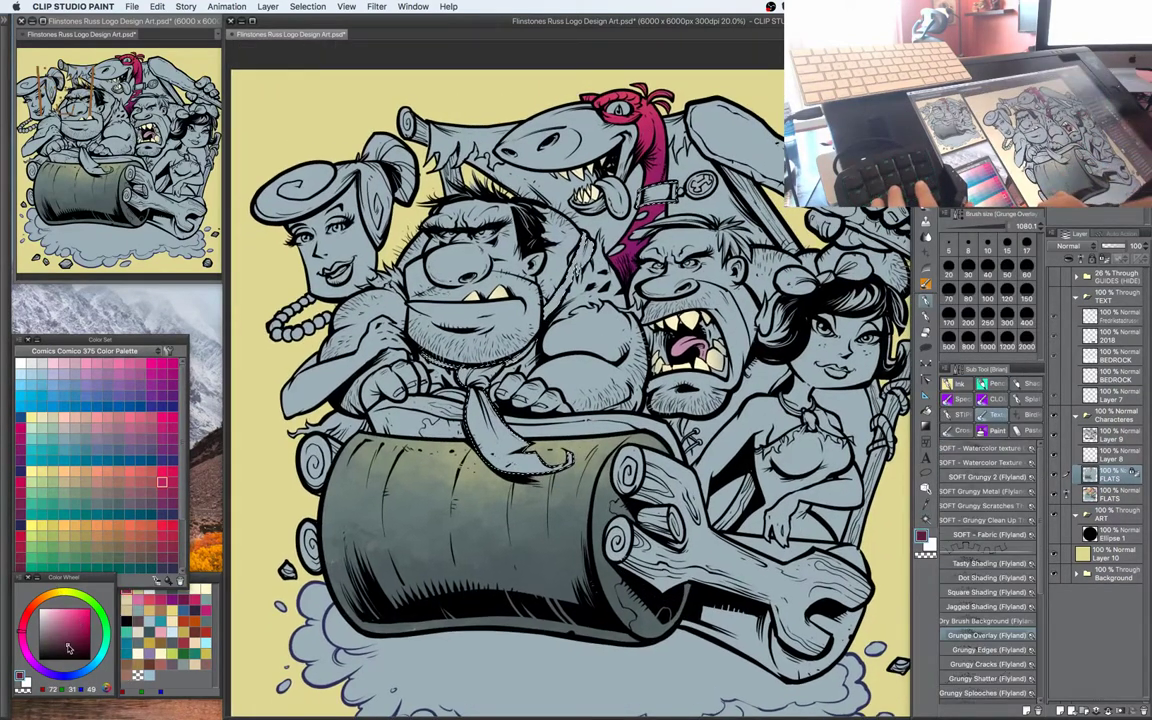
pyautogui.click(29, 606)
pyautogui.click(66, 647)
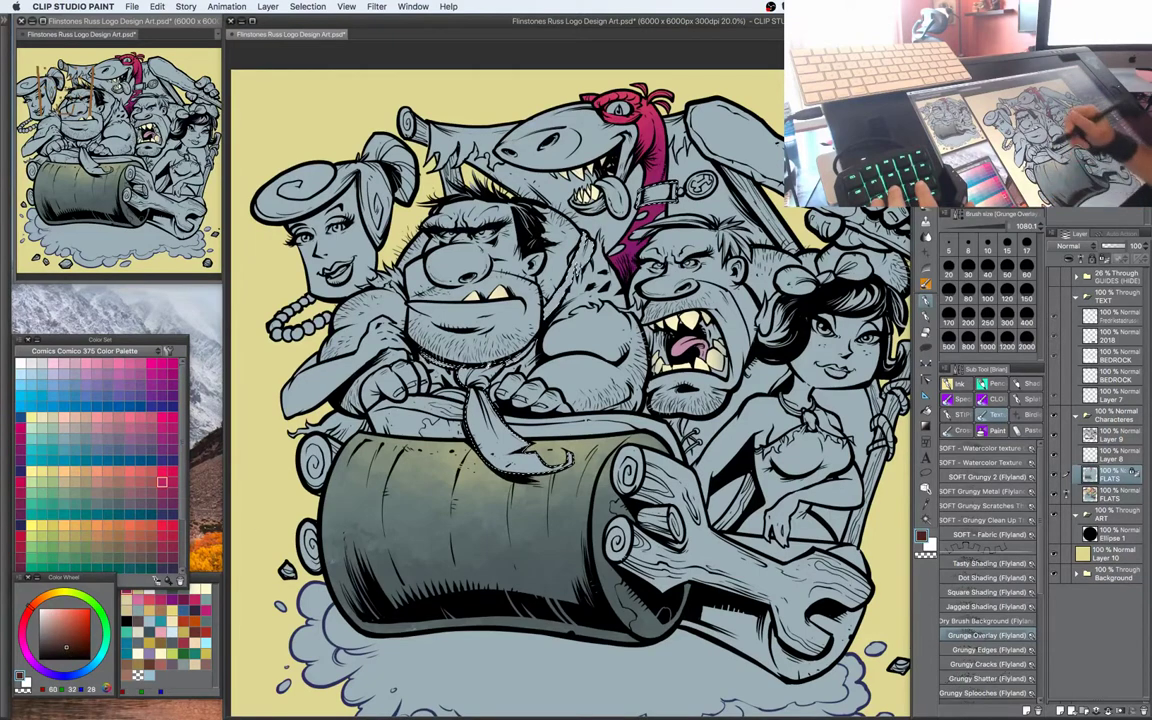
pyautogui.moveTo(482, 385)
pyautogui.mouseDown()
pyautogui.moveTo(510, 462)
pyautogui.moveTo(558, 462)
pyautogui.mouseUp()
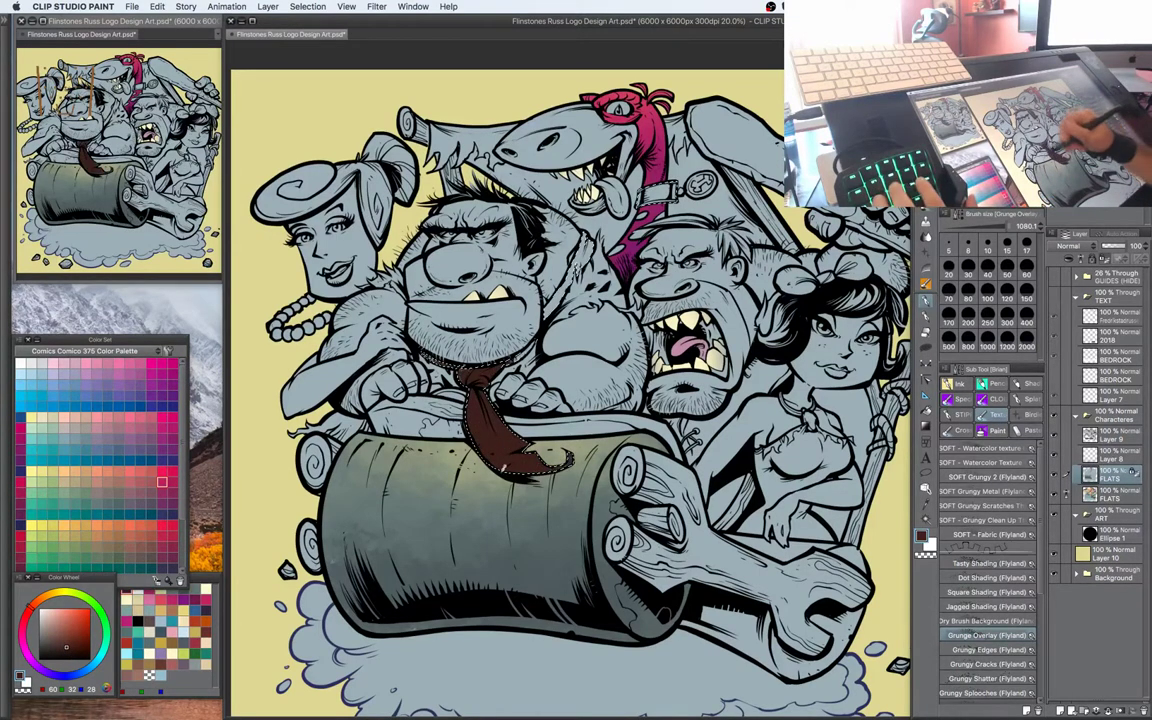
pyautogui.press('super+d')
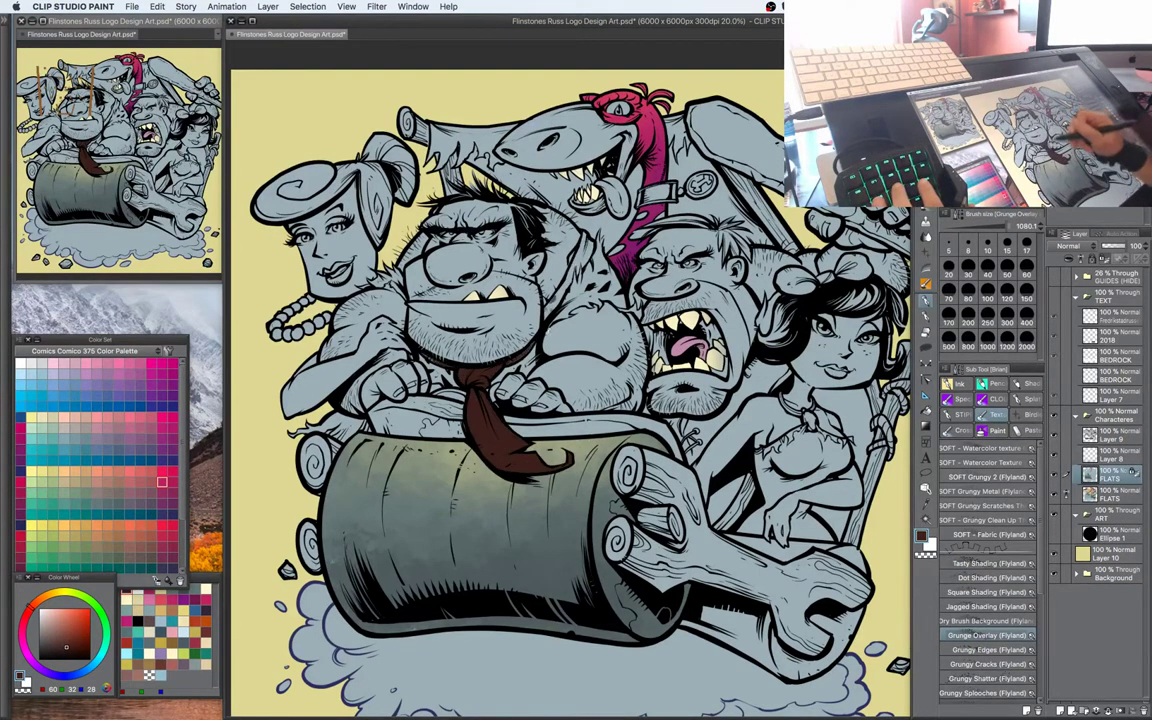
# Try the dark brown on the big man's shoulder strap, and undo the brown painting on both the strap and the tie
pyautogui.moveTo(526, 220); pyautogui.dragTo(492, 286)
pyautogui.moveTo(533, 209); pyautogui.dragTo(512, 252)
pyautogui.press('super+z')
pyautogui.press('super+z')
pyautogui.press('super+z')
pyautogui.press('super+z')
pyautogui.press('super+z')
pyautogui.press('super+z')
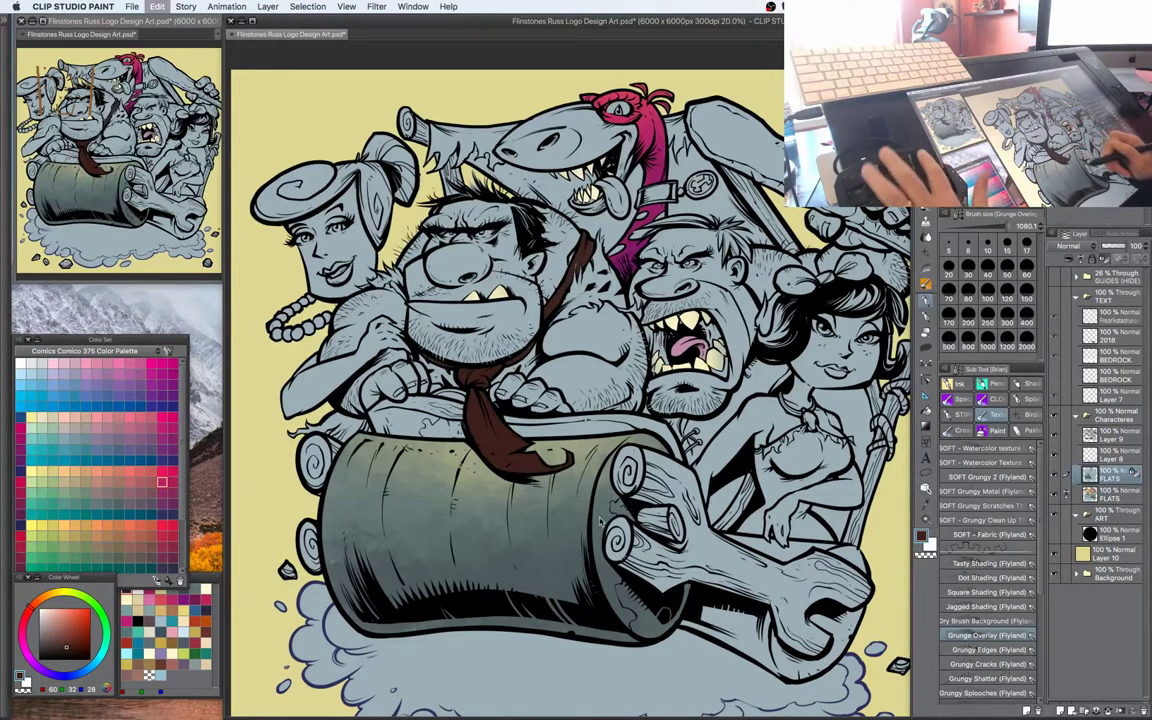
# Set a muted blue (RGB 36, 88, 117) and brush it over the big man's tie and shoulder strap as the base colour
pyautogui.click(118, 460)
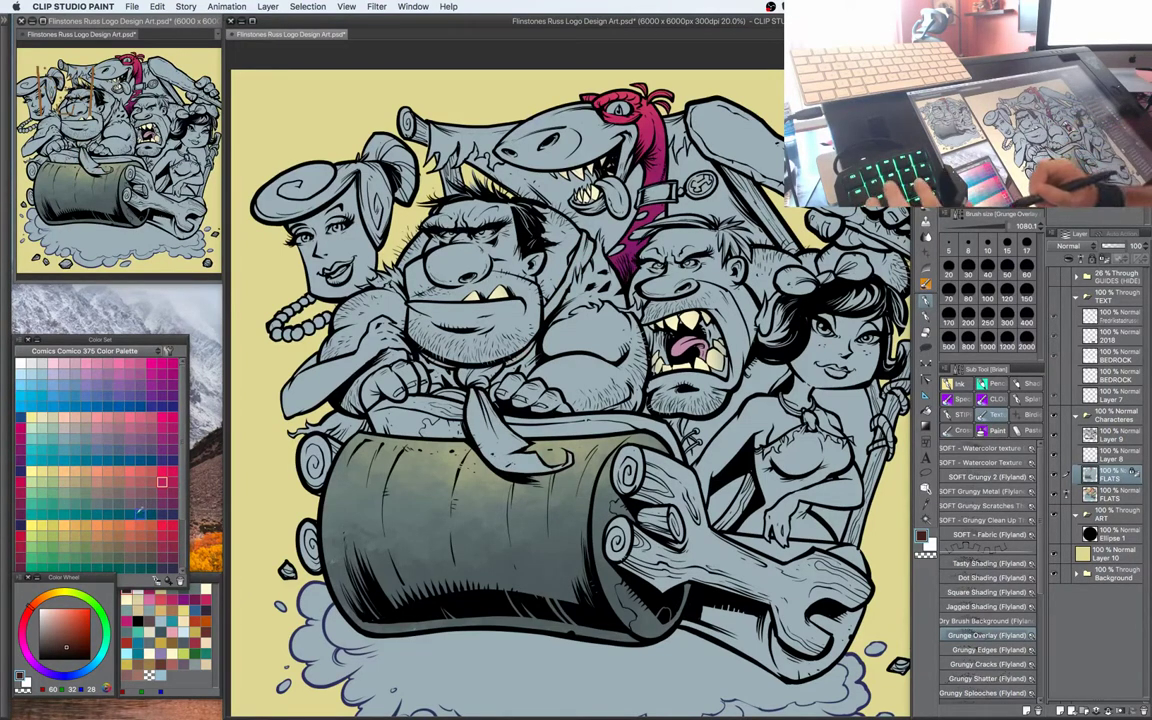
pyautogui.click(74, 638)
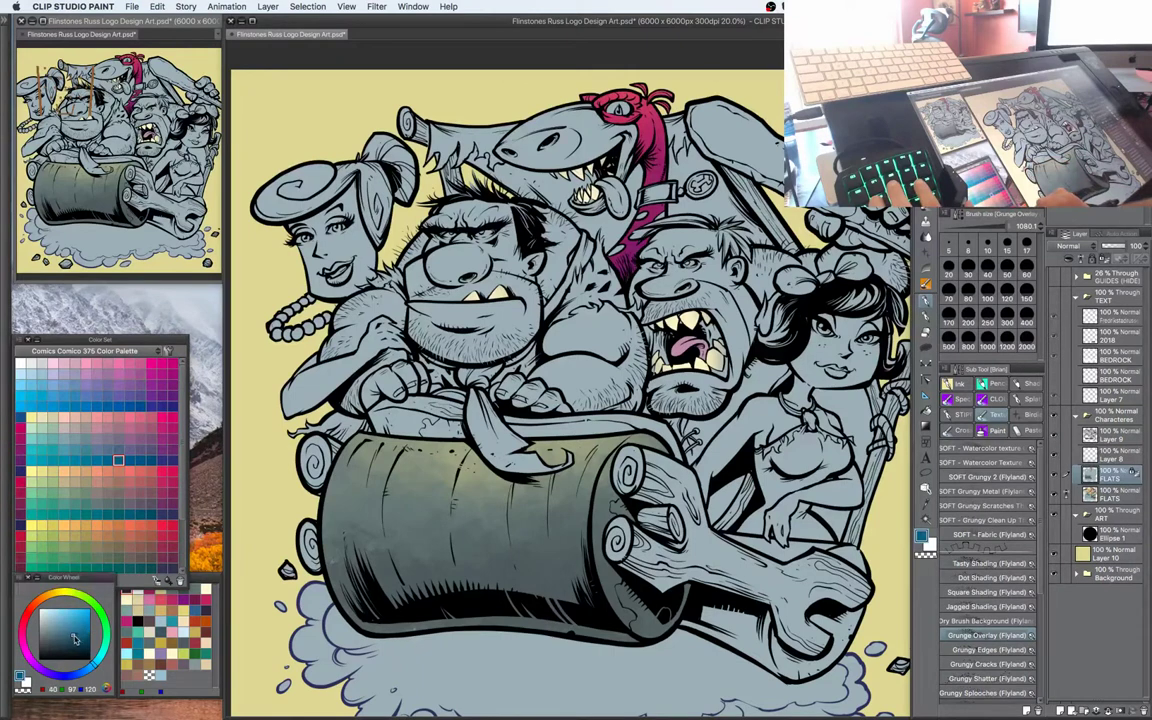
pyautogui.click(93, 670)
pyautogui.moveTo(522, 457); pyautogui.dragTo(473, 375)
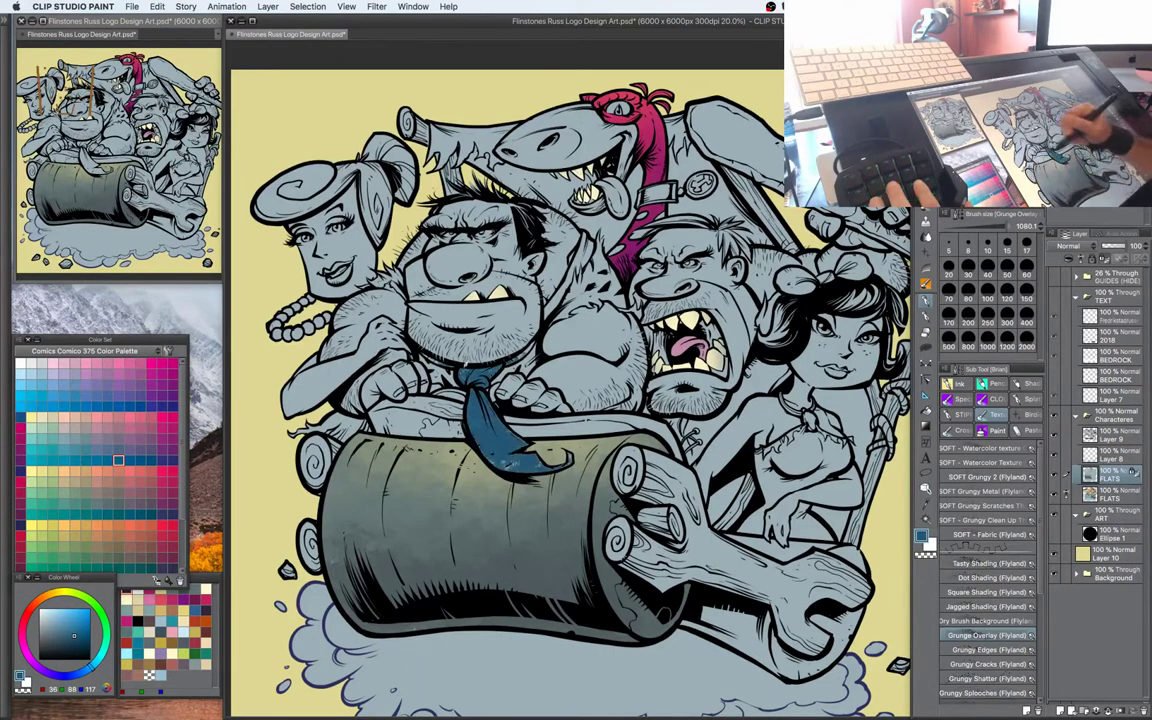
pyautogui.moveTo(495, 285); pyautogui.dragTo(533, 214)
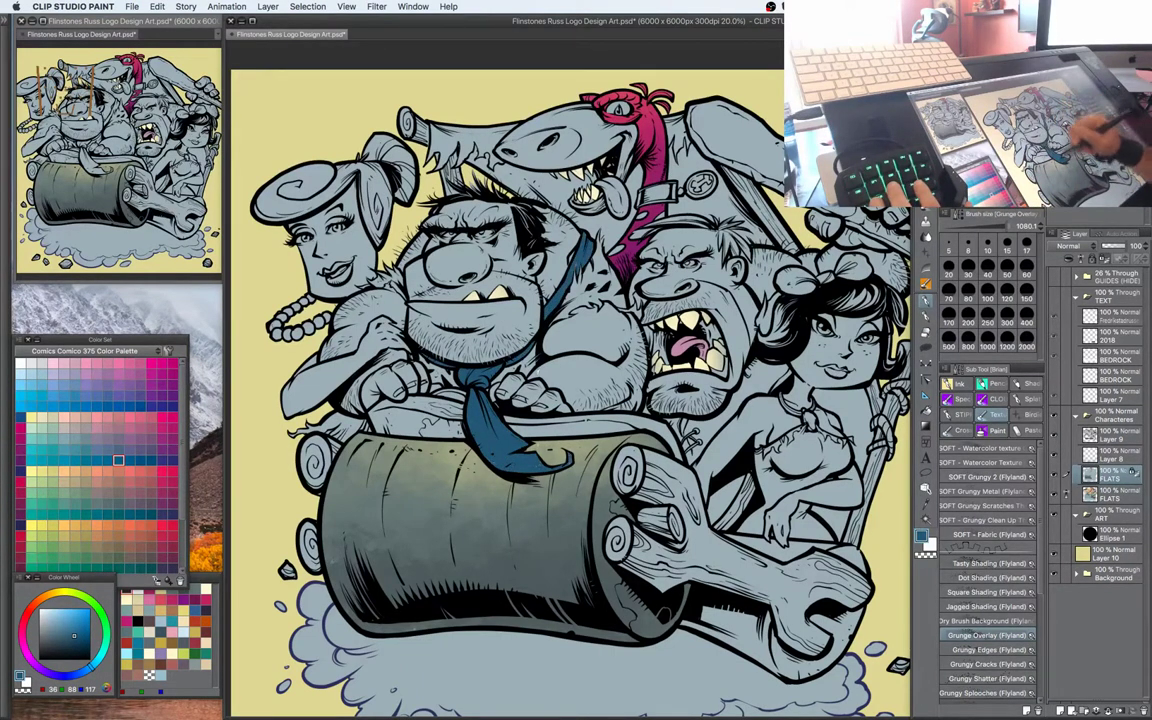
# Brighten the colour through teal (RGB 13, 136, 153) to cyan (RGB 0, 207, 198) and brush highlights on the tie and strap
pyautogui.click(98, 661)
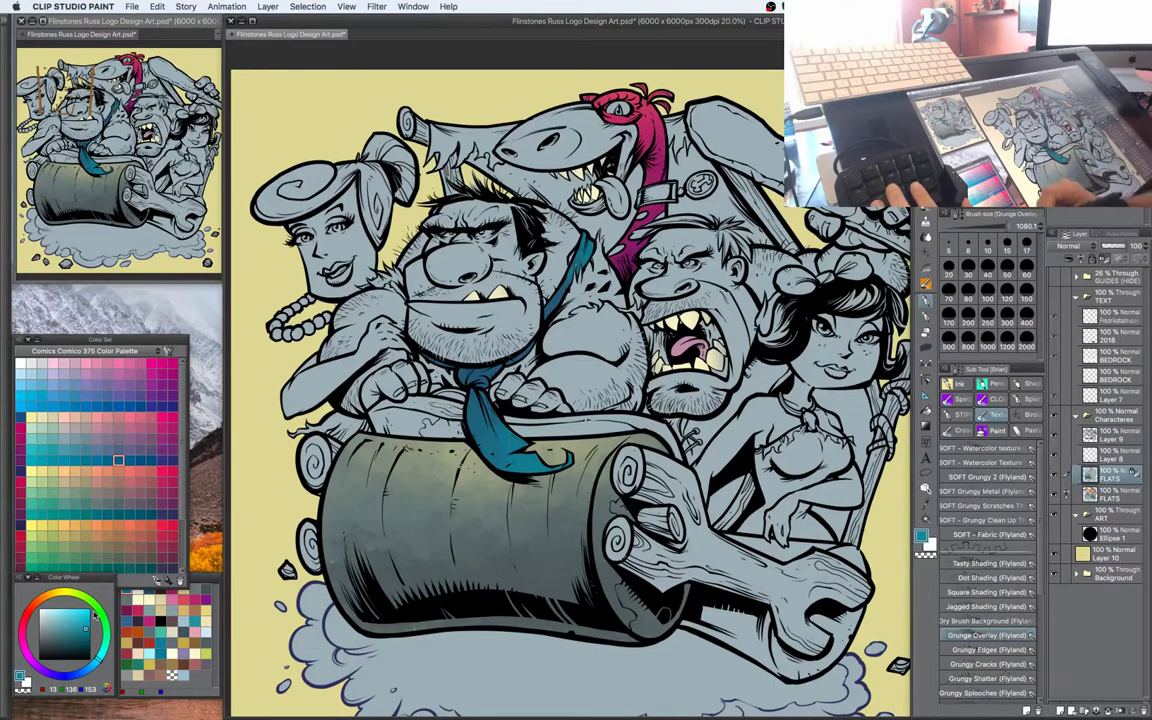
pyautogui.moveTo(97, 624); pyautogui.dragTo(92, 618)
pyautogui.click(103, 654)
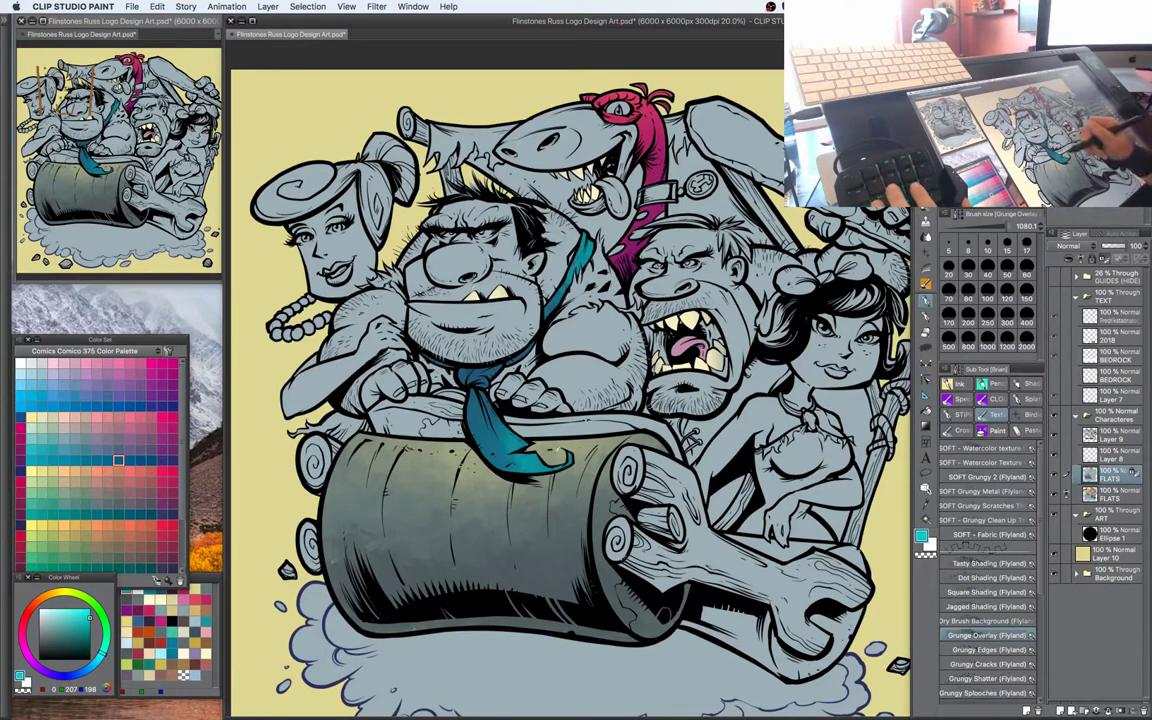
# Auto-select the raised club, paint it with a dark brown base (RGB 99, 69, 66) using Grunge Overlay, and clear the selection
pyautogui.moveTo(735, 372); pyautogui.dragTo(762, 399)
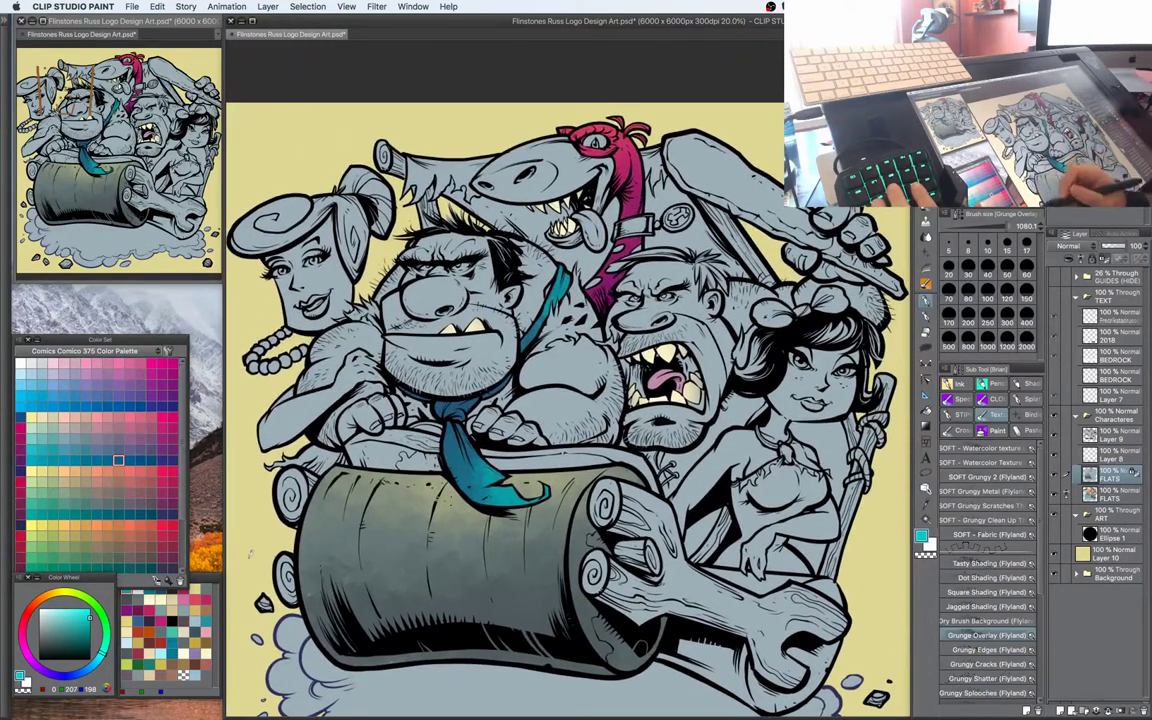
pyautogui.press('w')
pyautogui.click(717, 180)
pyautogui.press('b')
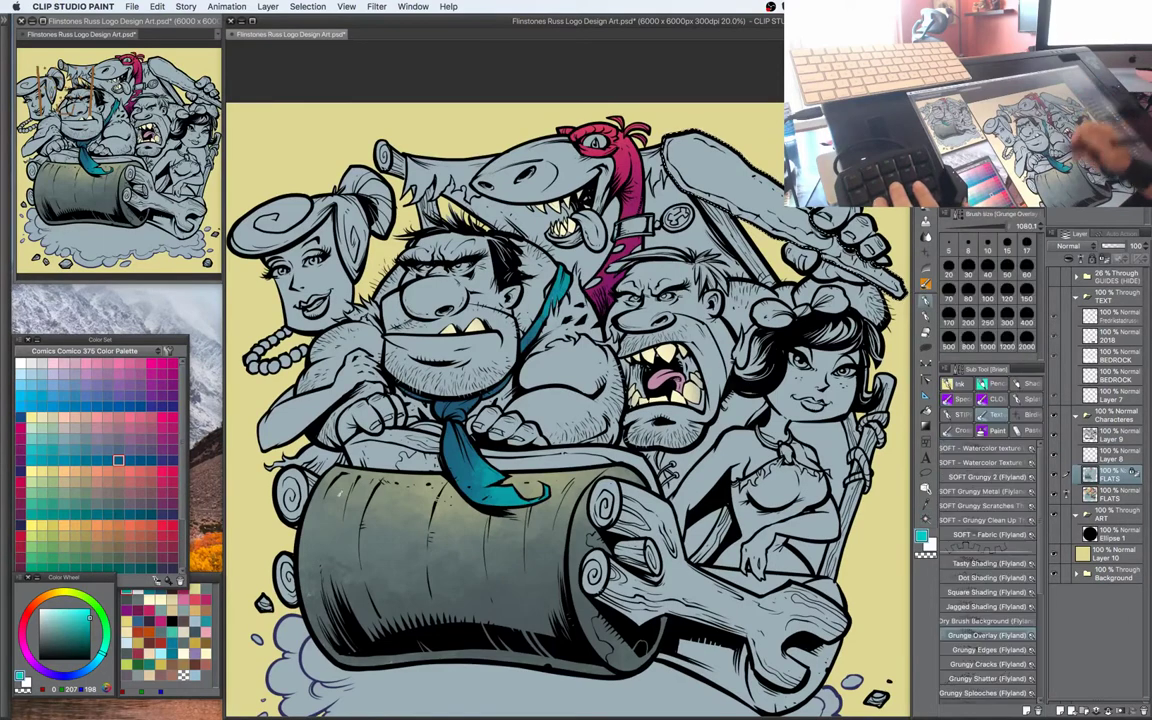
pyautogui.keyDown('alt'); pyautogui.click(664, 382); pyautogui.keyUp('alt')
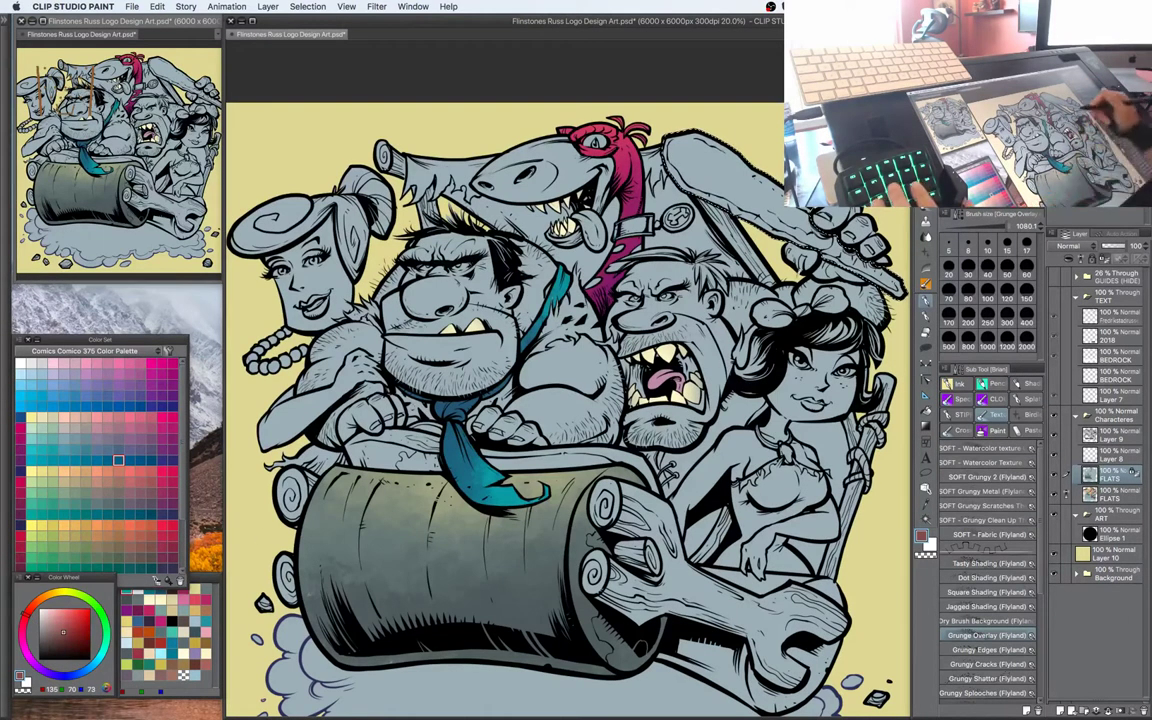
pyautogui.click(57, 643)
pyautogui.moveTo(25, 614); pyautogui.dragTo(29, 611)
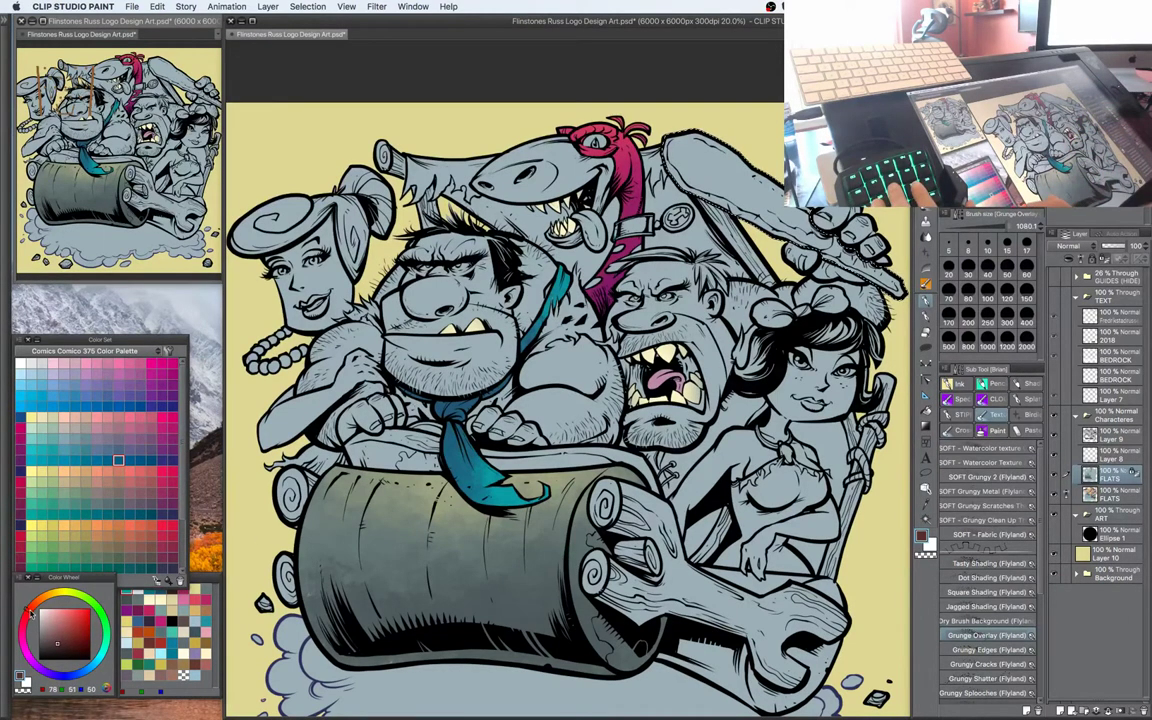
pyautogui.click(57, 637)
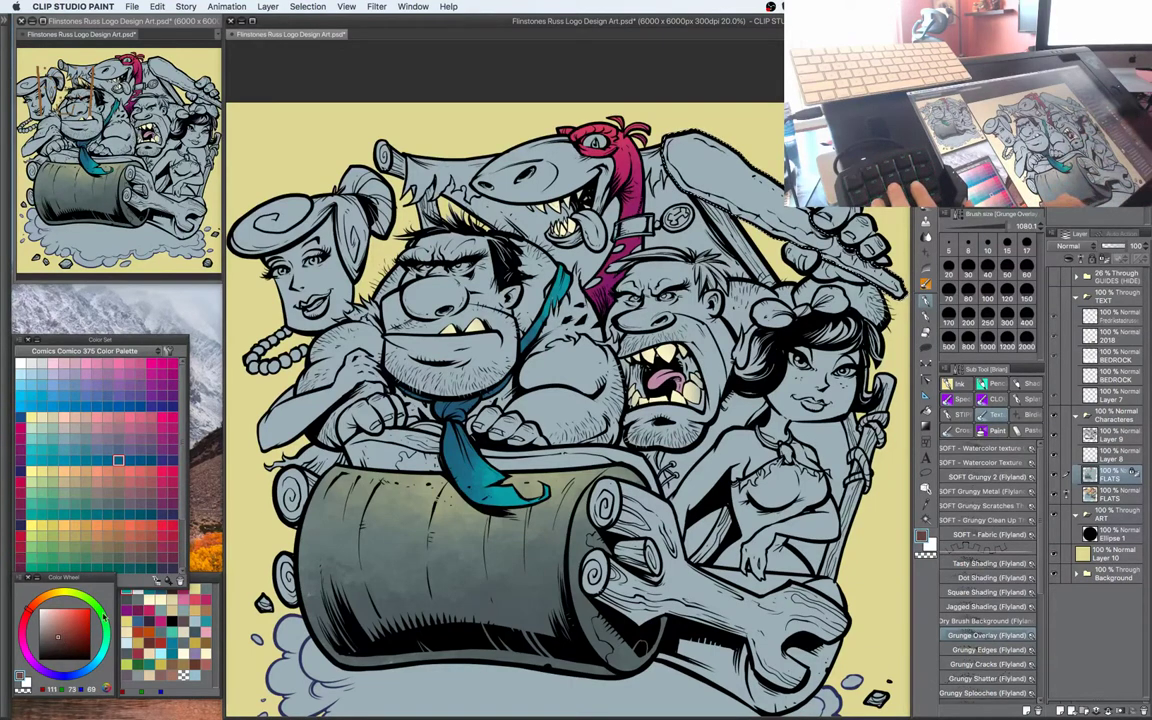
pyautogui.click(55, 640)
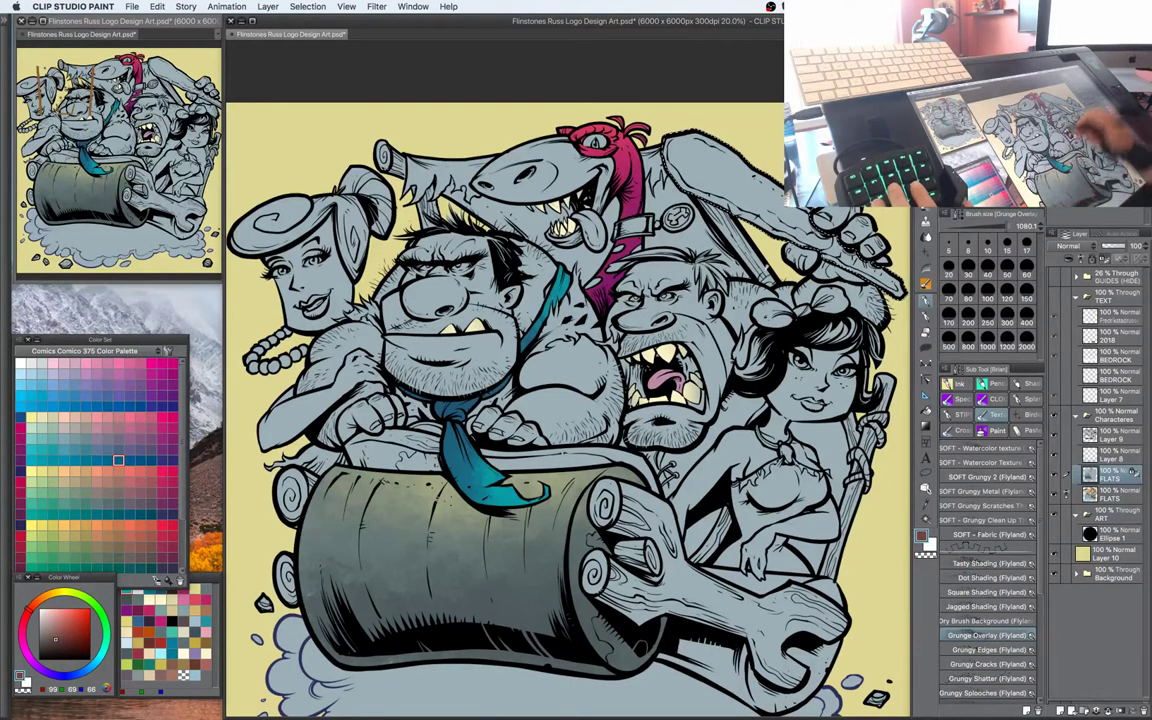
pyautogui.moveTo(812, 268)
pyautogui.mouseDown()
pyautogui.moveTo(645, 133)
pyautogui.moveTo(605, 160)
pyautogui.mouseUp()
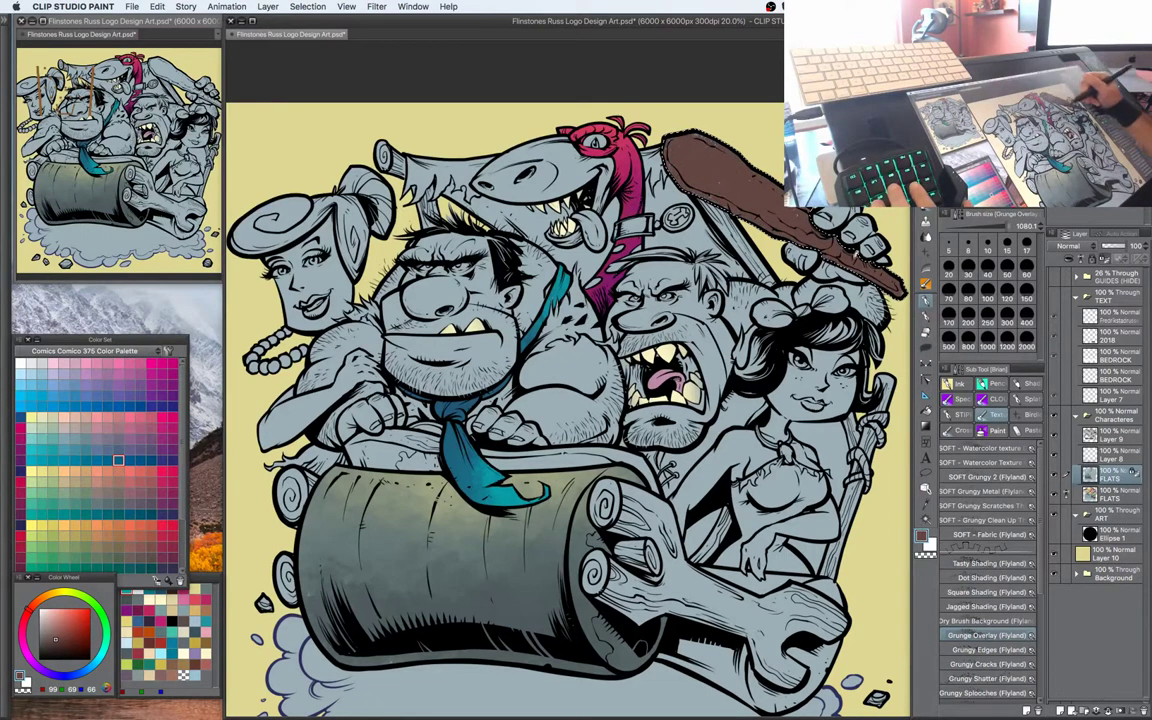
pyautogui.press('super+d')
# Set a warmer, lighter brown (RGB 150, 99, 78) and brush textured tone over the club's thick end
pyautogui.moveTo(640, 380); pyautogui.dragTo(603, 403)
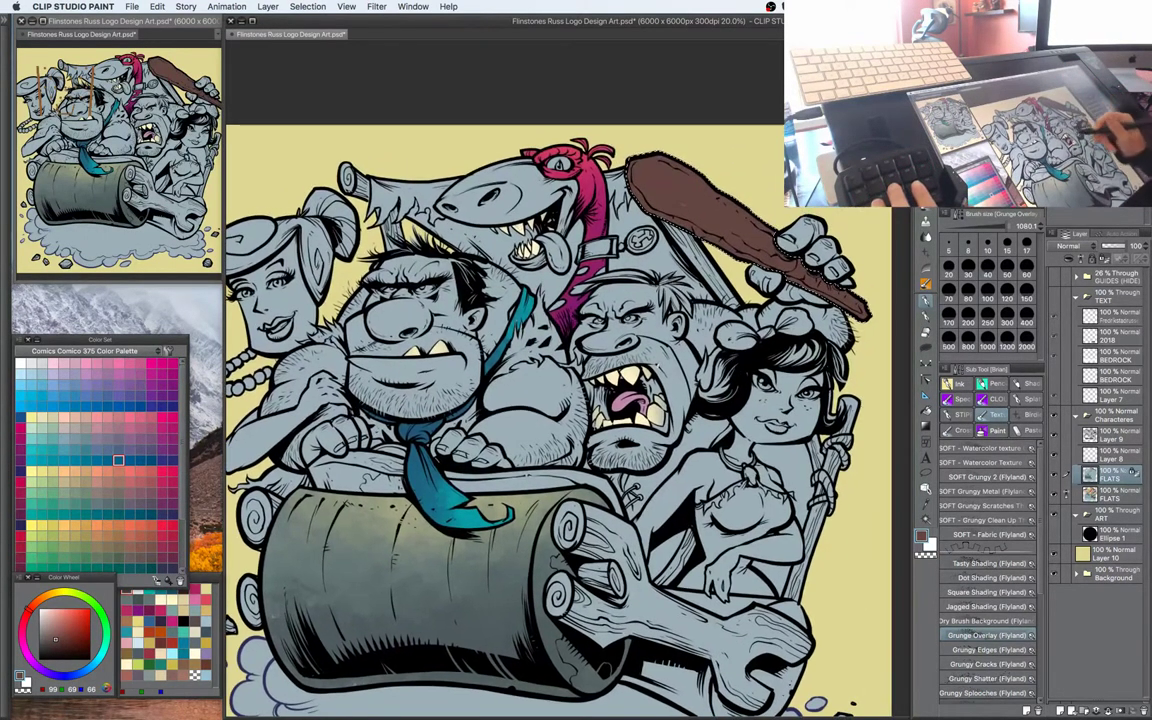
pyautogui.click(63, 629)
pyautogui.click(34, 601)
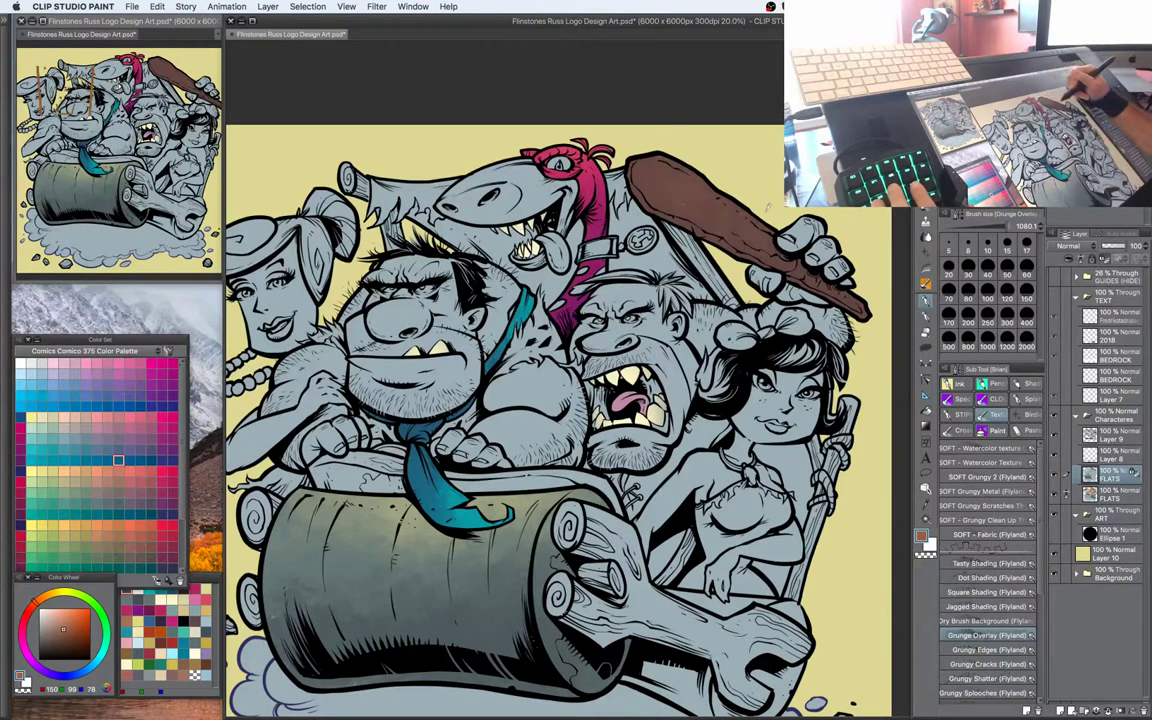
pyautogui.moveTo(768, 207); pyautogui.dragTo(674, 150)
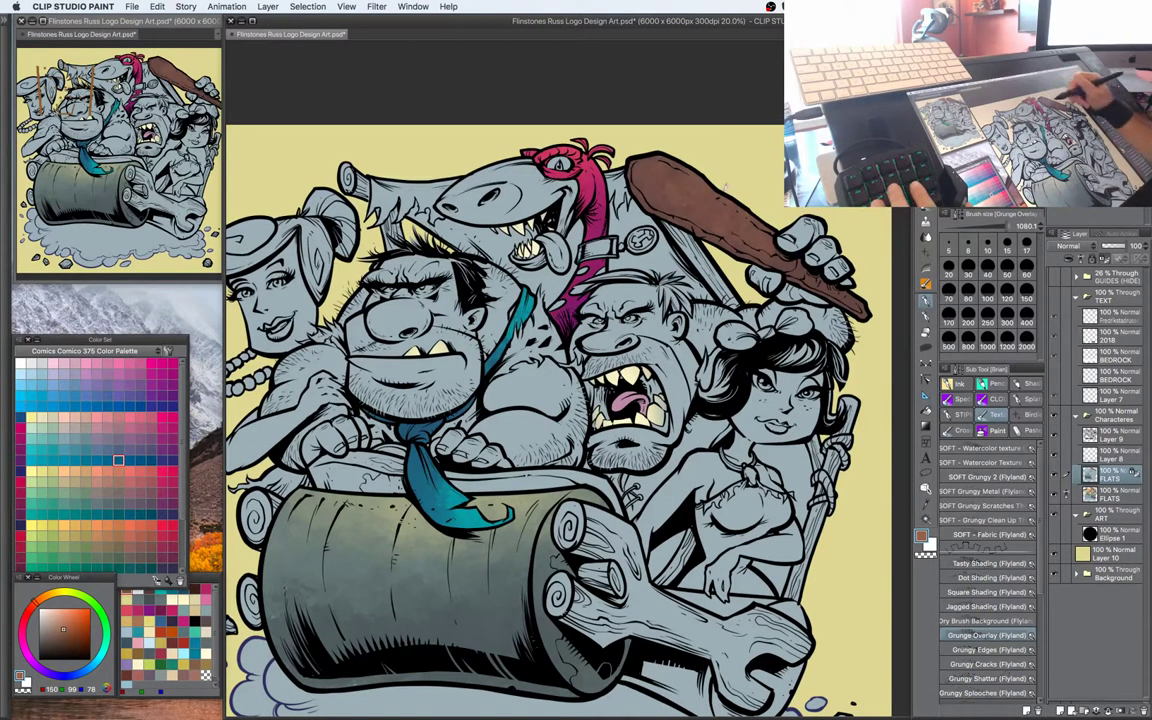
# Shift the colour to orange-brown (RGB 189, 131, 69) and brush textured lighter tones along the club's upper part
pyautogui.moveTo(69, 630); pyautogui.dragTo(71, 621)
pyautogui.click(41, 597)
pyautogui.moveTo(638, 168); pyautogui.dragTo(695, 155)
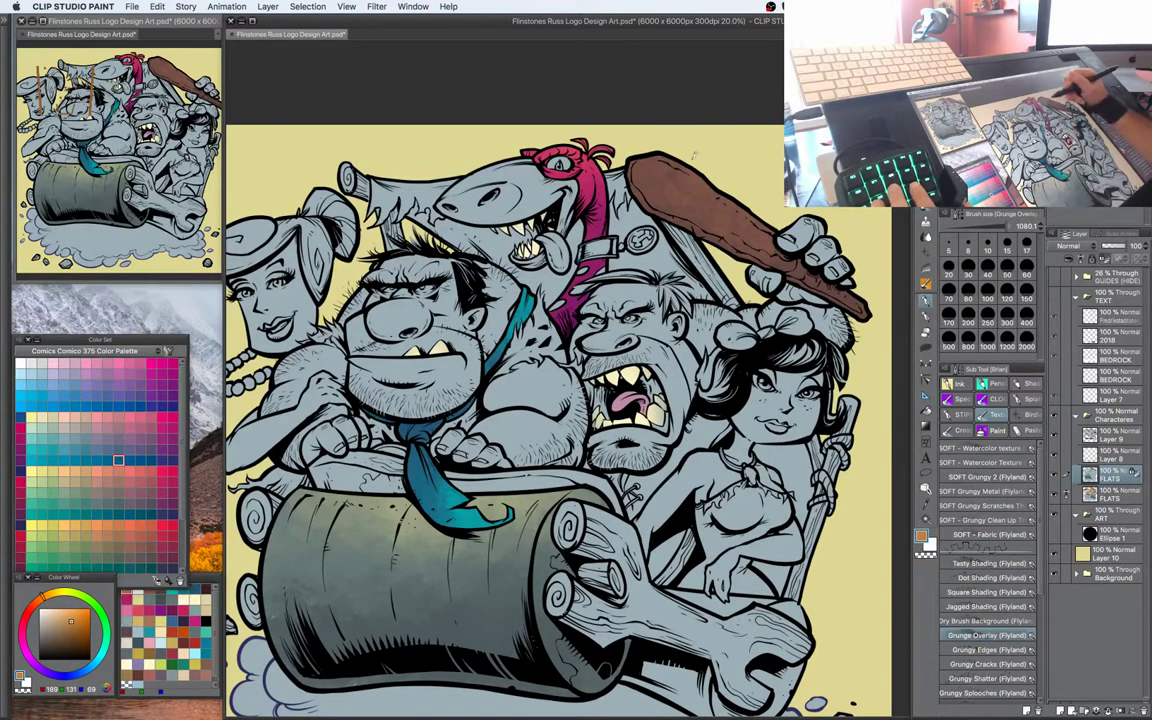
pyautogui.moveTo(648, 205); pyautogui.dragTo(699, 183)
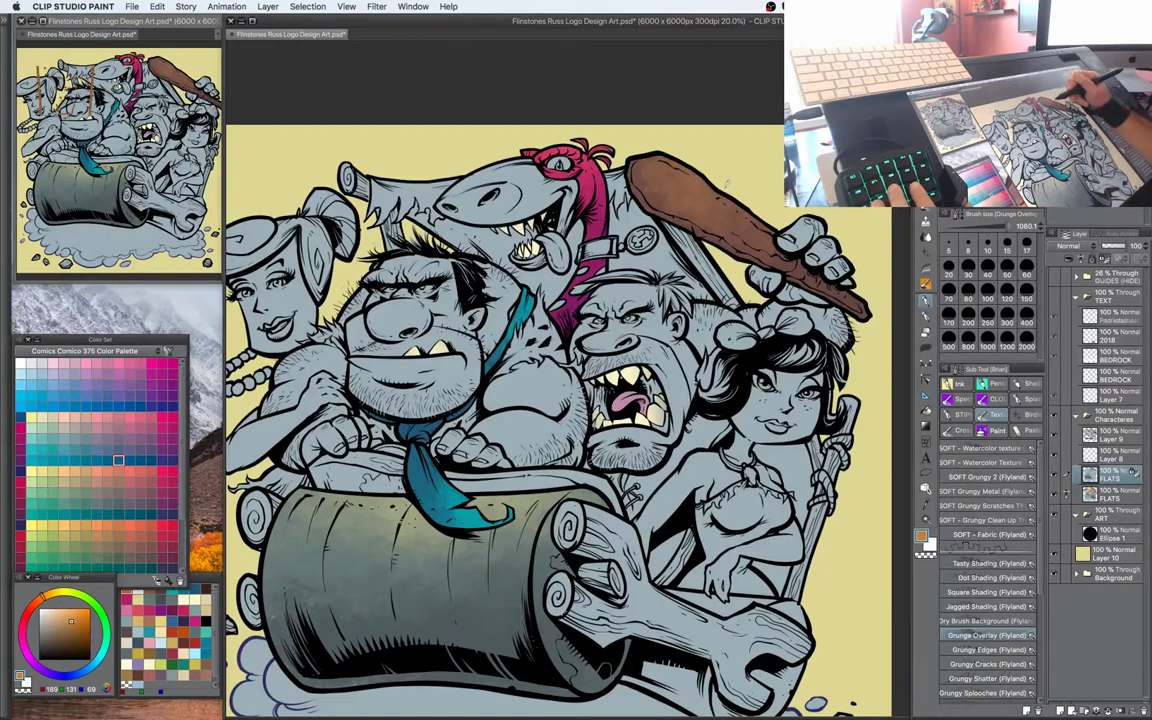
pyautogui.moveTo(825, 352); pyautogui.dragTo(838, 322)
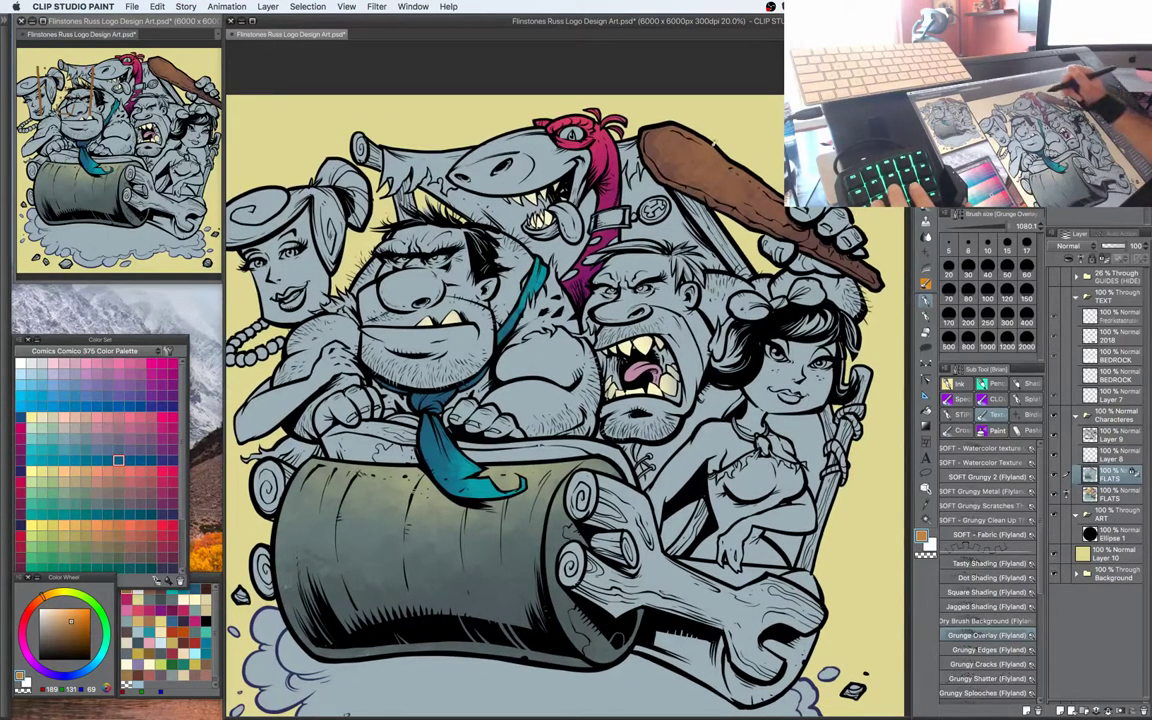
# Set a golden yellow (RGB 237, 191, 75) and brush textured highlights on the club
pyautogui.moveTo(730, 318); pyautogui.dragTo(720, 331)
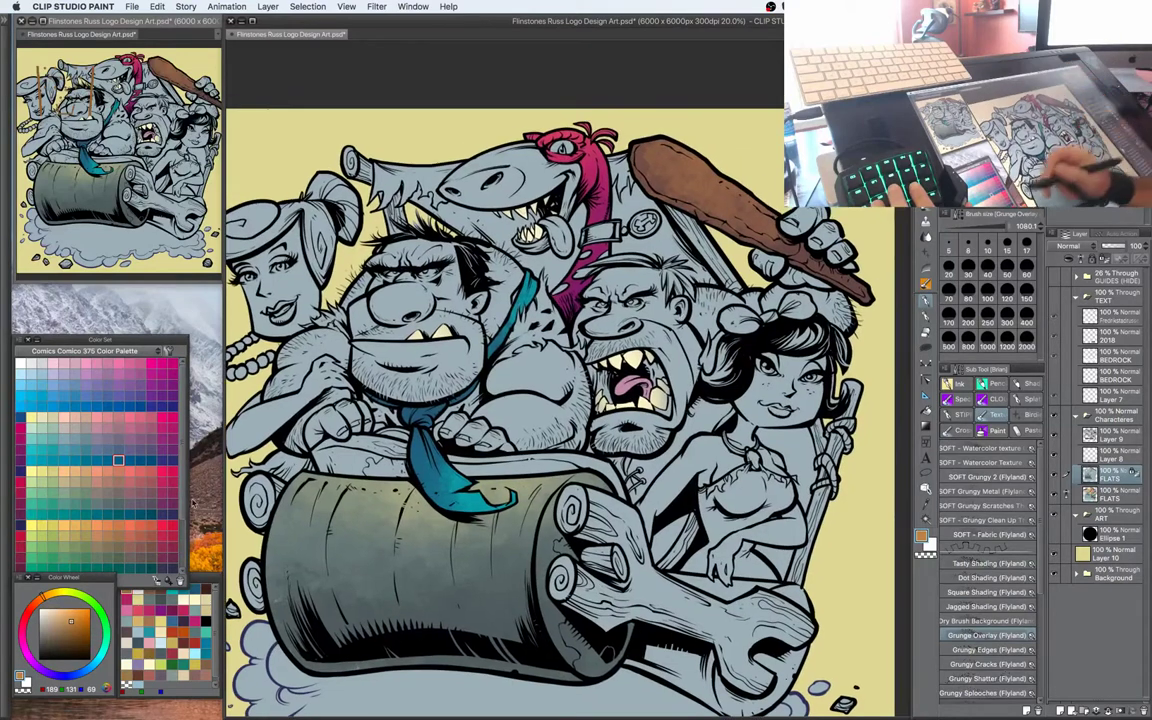
pyautogui.click(73, 612)
pyautogui.click(52, 600)
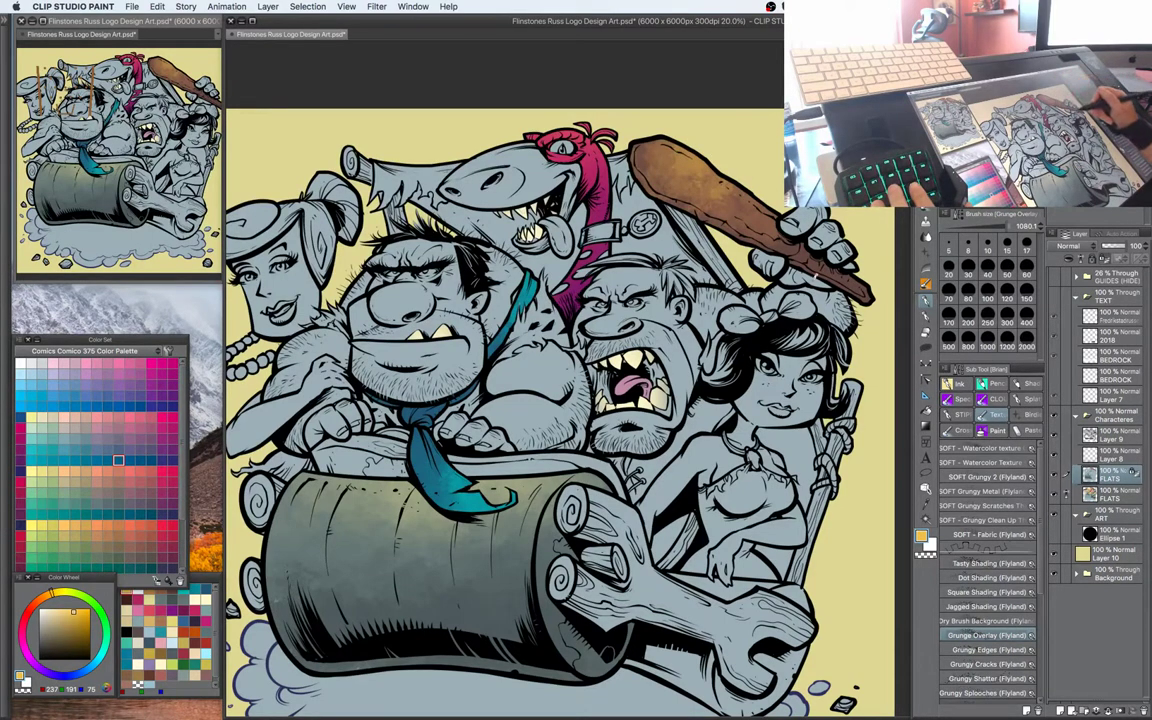
pyautogui.moveTo(750, 188); pyautogui.dragTo(755, 199)
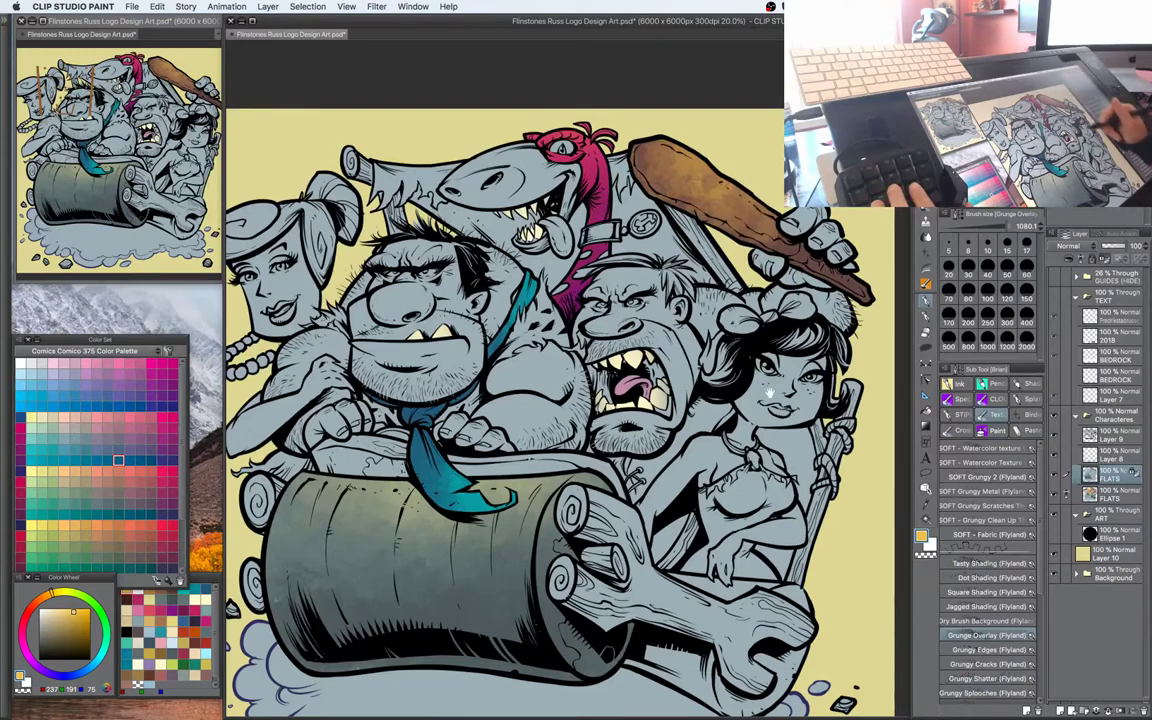
# Select the dark-haired woman's bow and dress, and paint them deep blue (RGB 10, 72, 126) with SOFT - Airbrush
pyautogui.moveTo(769, 393); pyautogui.dragTo(779, 385)
pyautogui.moveTo(647, 350); pyautogui.dragTo(651, 341)
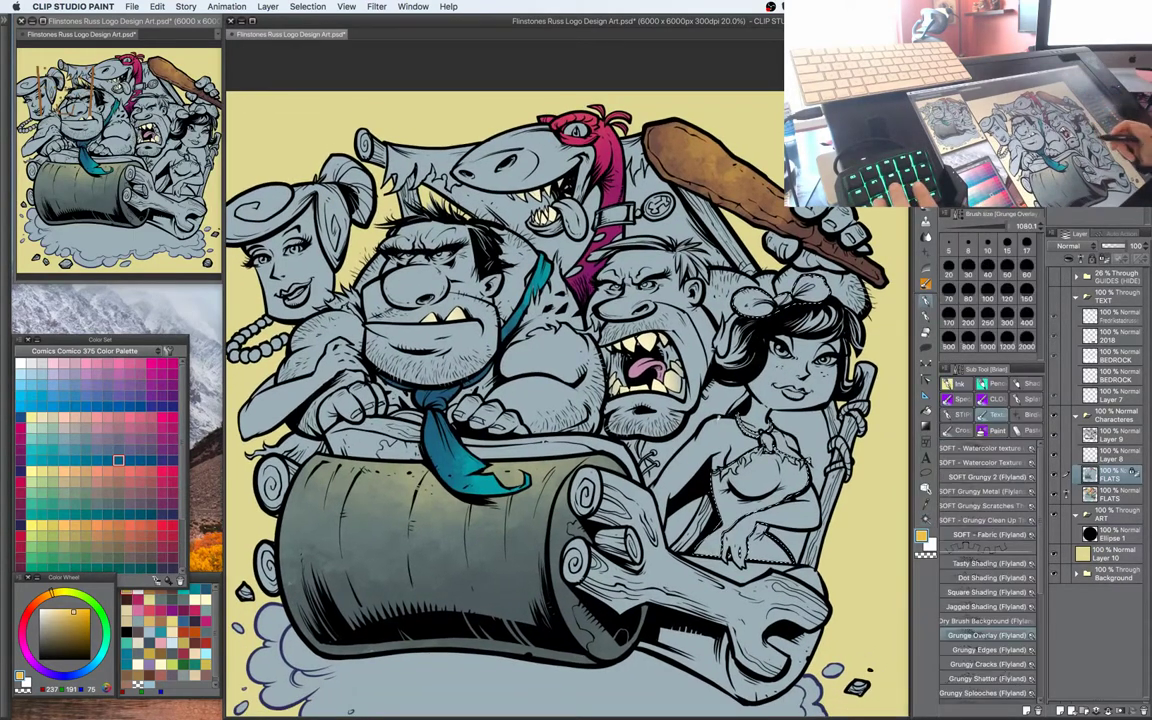
pyautogui.keyDown('alt'); pyautogui.click(445, 438); pyautogui.keyUp('alt')
pyautogui.click(86, 636)
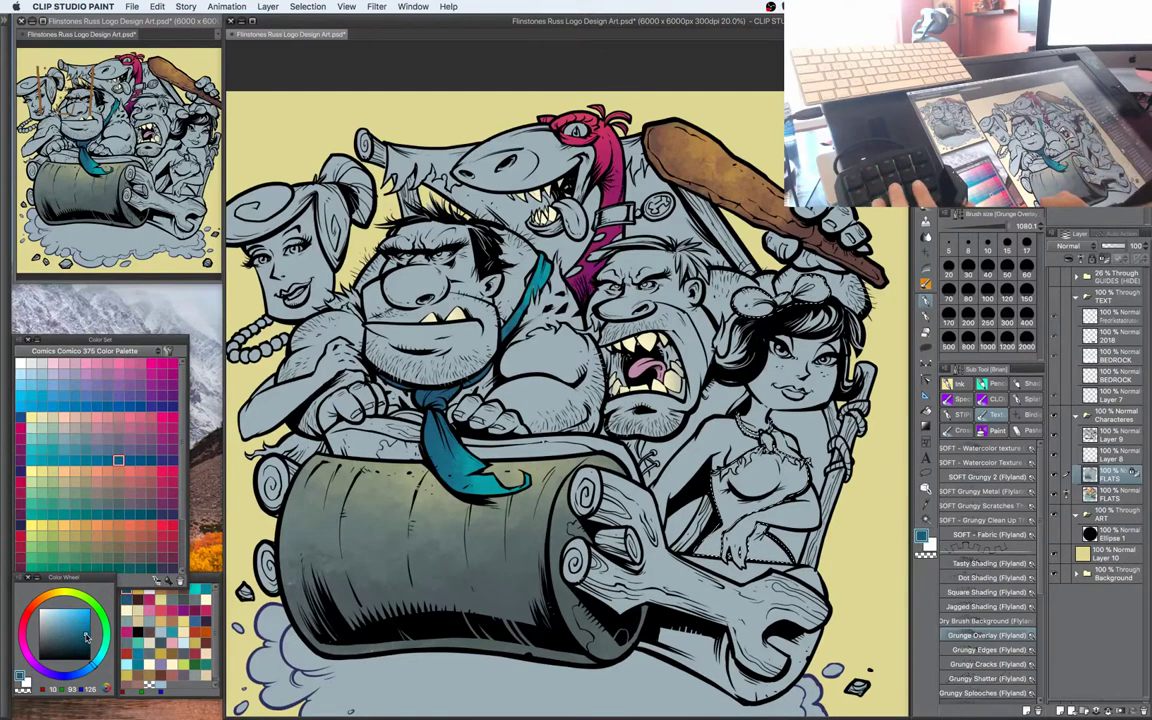
pyautogui.moveTo(94, 665); pyautogui.dragTo(87, 670)
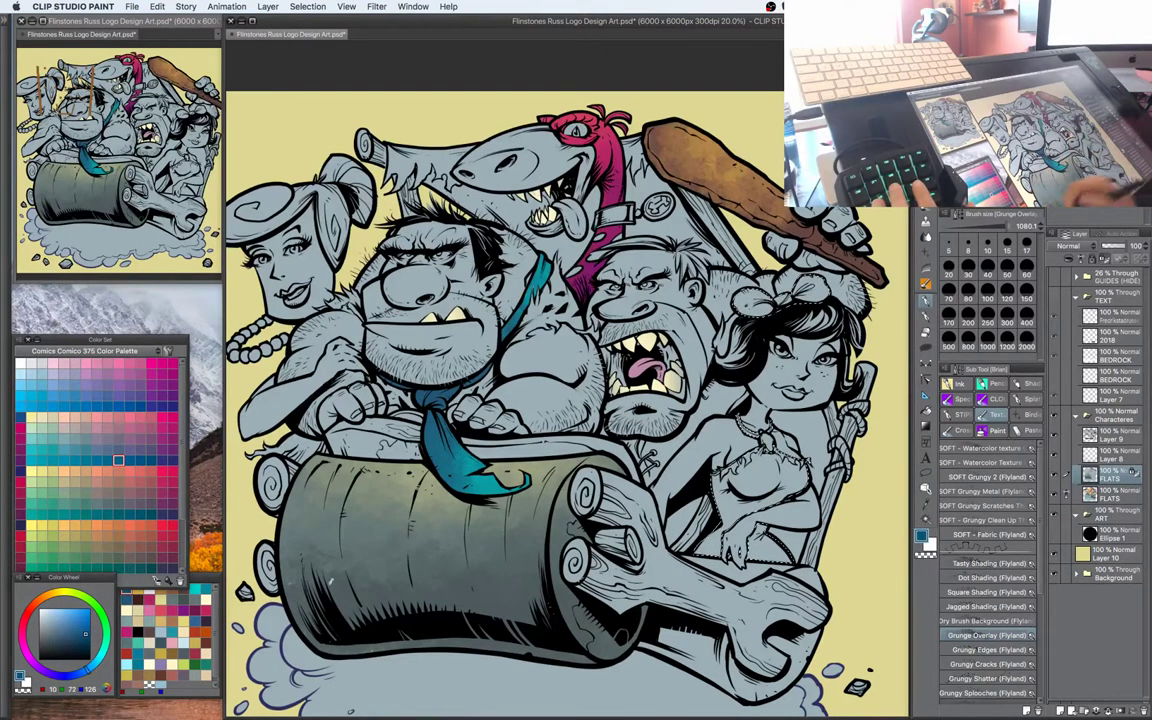
pyautogui.click(993, 430)
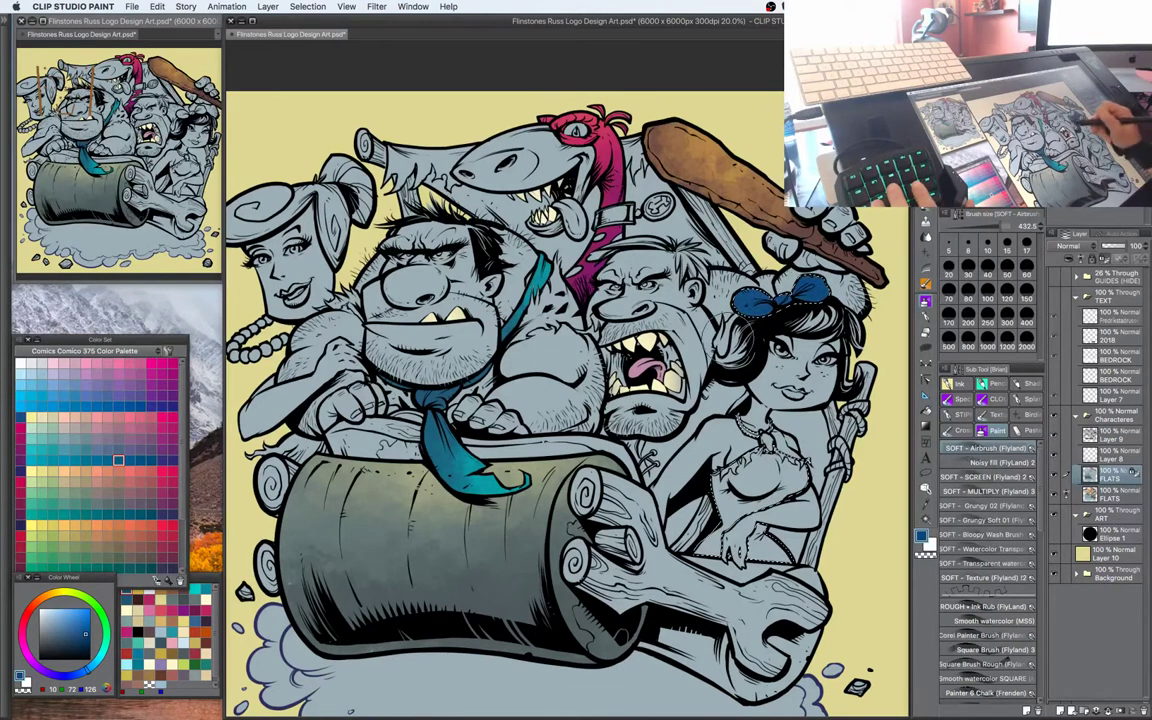
pyautogui.moveTo(760, 326); pyautogui.dragTo(778, 318)
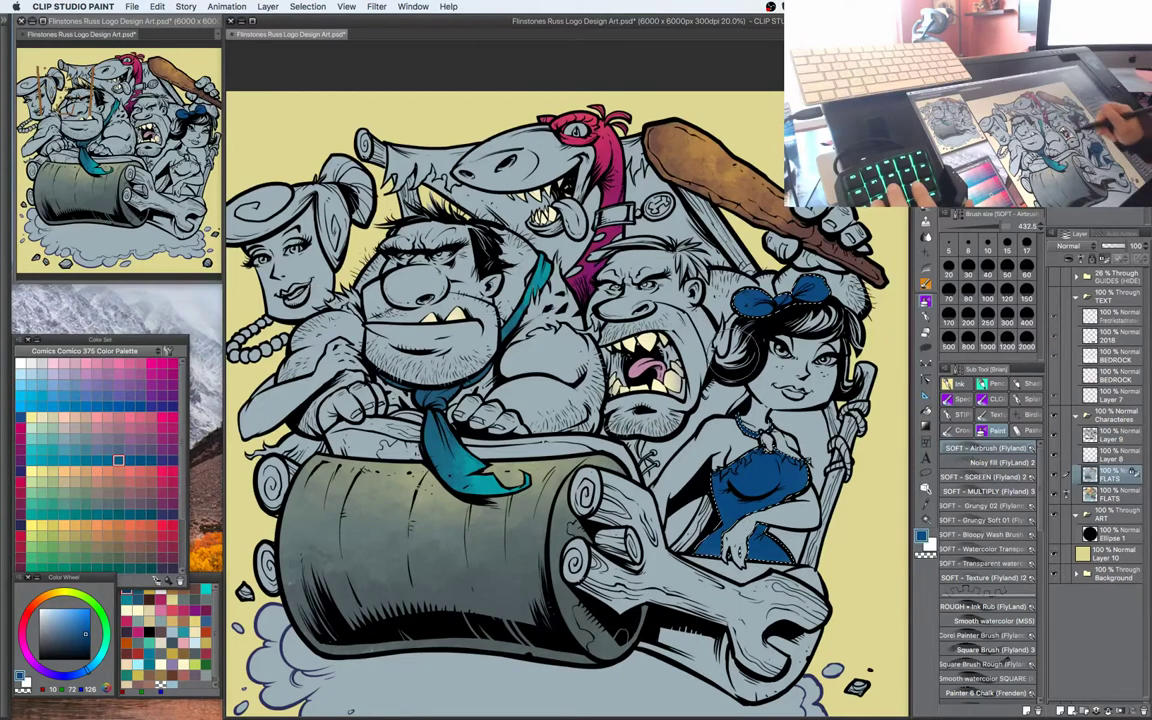
# Sample the tie's teal, shift it to green-teal (RGB 32, 192, 152), clear the selection, and airbrush highlights on the bow and dress
pyautogui.keyDown('alt'); pyautogui.click(475, 483); pyautogui.keyUp('alt')
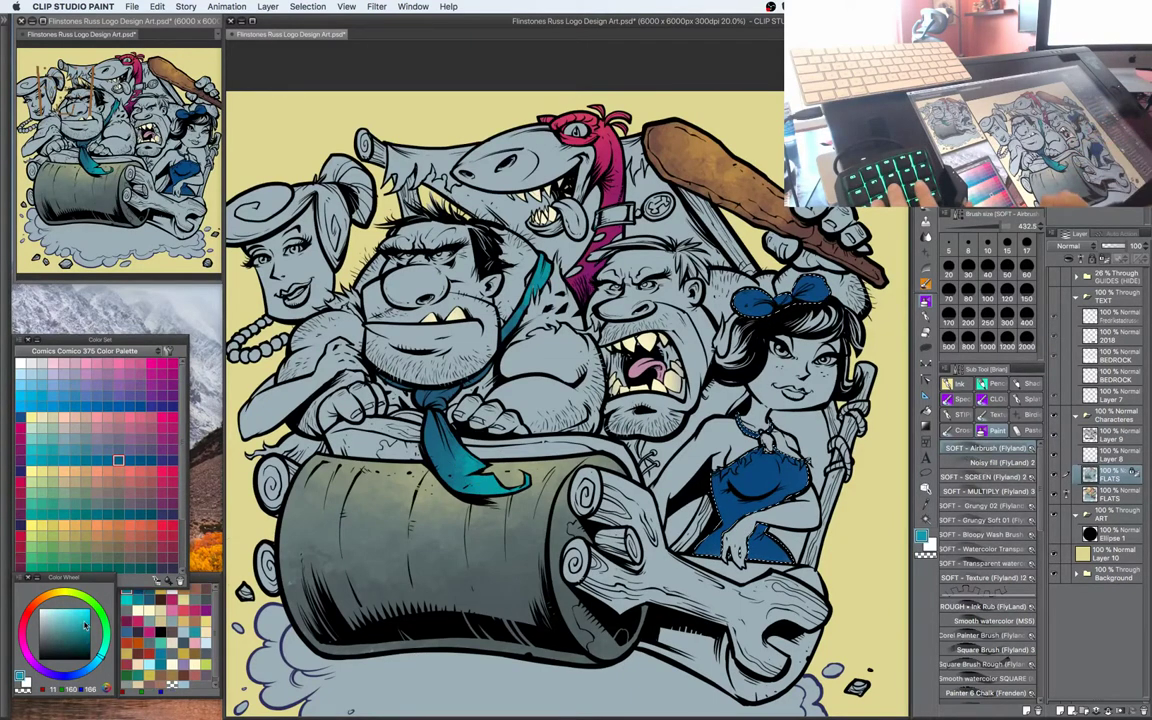
pyautogui.click(104, 645)
pyautogui.press('super+d')
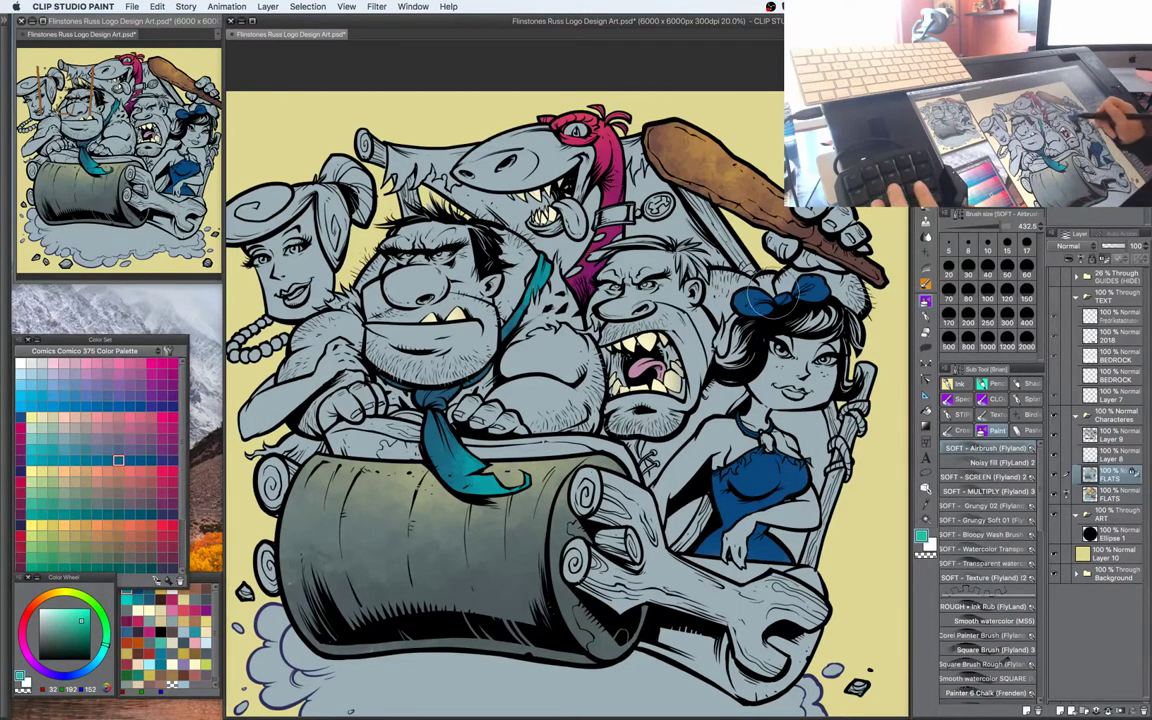
pyautogui.moveTo(737, 298); pyautogui.dragTo(842, 288)
pyautogui.moveTo(779, 483)
pyautogui.mouseDown()
pyautogui.moveTo(756, 476)
pyautogui.moveTo(790, 469)
pyautogui.moveTo(744, 494)
pyautogui.moveTo(685, 430)
pyautogui.moveTo(690, 380)
pyautogui.moveTo(710, 520)
pyautogui.mouseUp()
pyautogui.moveTo(769, 561)
pyautogui.mouseDown()
pyautogui.moveTo(705, 540)
pyautogui.moveTo(711, 443)
pyautogui.moveTo(783, 446)
pyautogui.mouseUp()
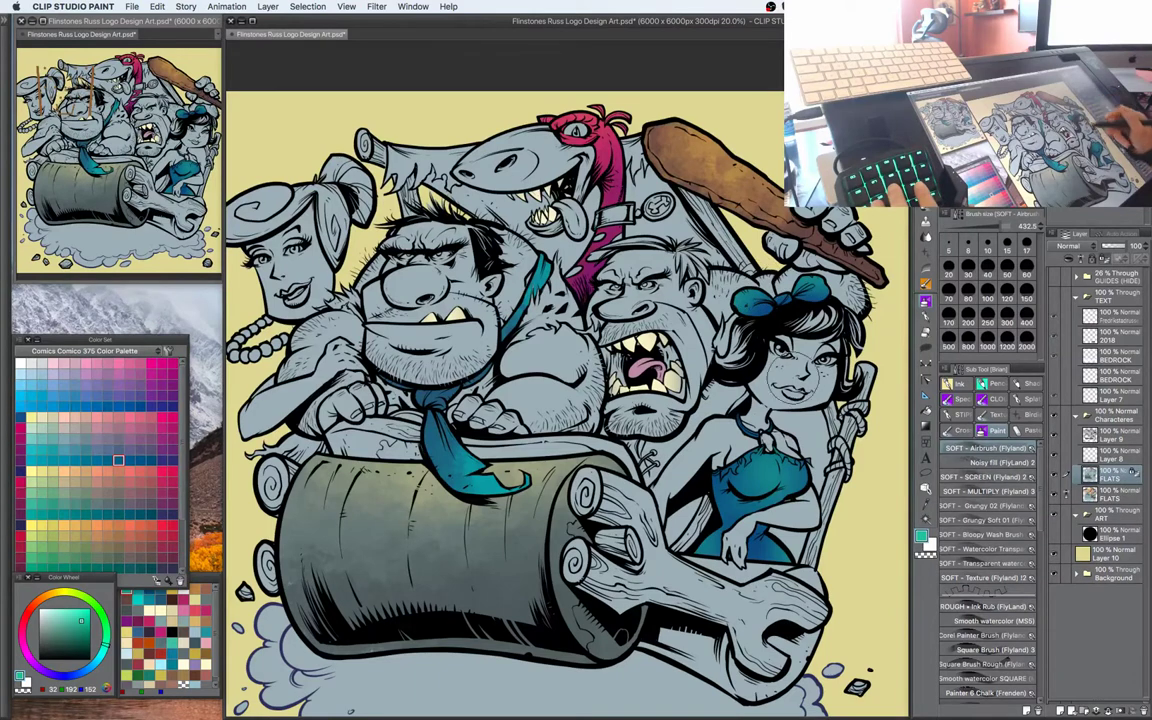
# Sample the dress's dark blue, mute it to RGB 38, 84, 99, and airbrush shading on the bow
pyautogui.keyDown('alt'); pyautogui.click(723, 484); pyautogui.keyUp('alt')
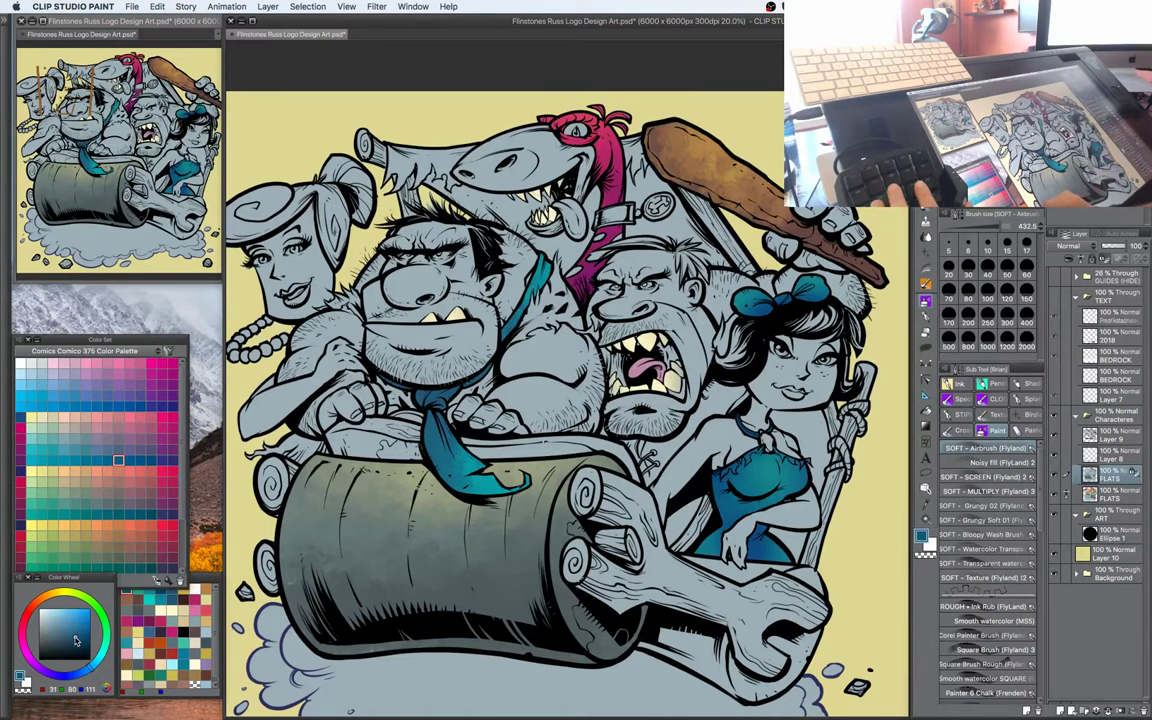
pyautogui.click(70, 639)
pyautogui.moveTo(92, 667); pyautogui.dragTo(96, 663)
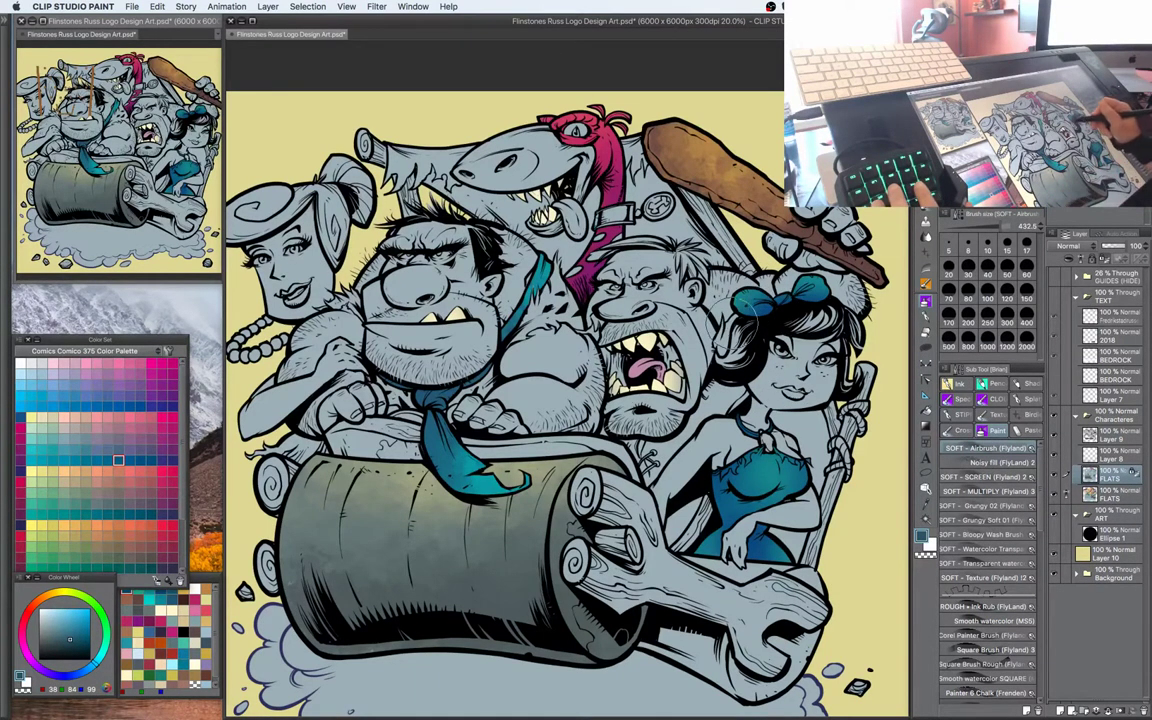
pyautogui.moveTo(767, 318)
pyautogui.mouseDown()
pyautogui.moveTo(787, 307)
pyautogui.moveTo(757, 307)
pyautogui.moveTo(815, 303)
pyautogui.mouseUp()
# Sample the bow's blue, shift it to a light teal (RGB 42, 186, 162), and airbrush highlights on the bow and dress
pyautogui.keyDown('alt'); pyautogui.click(779, 308); pyautogui.keyUp('alt')
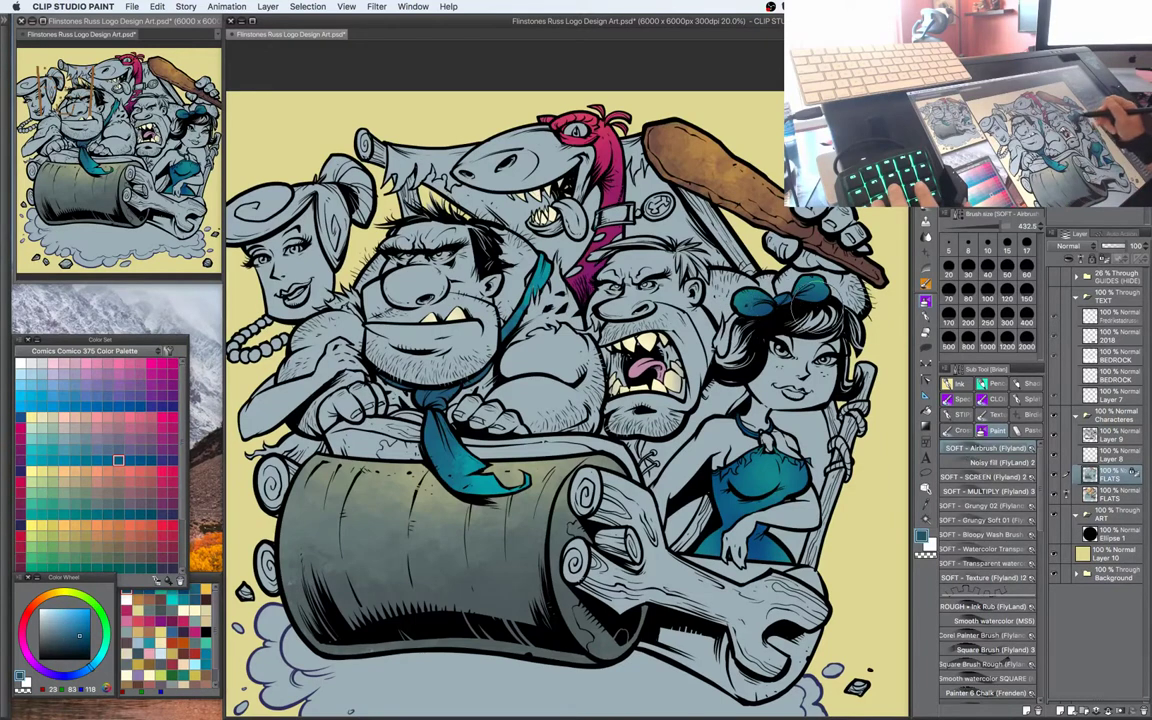
pyautogui.scroll(-1, 720, 410)
pyautogui.click(82, 633)
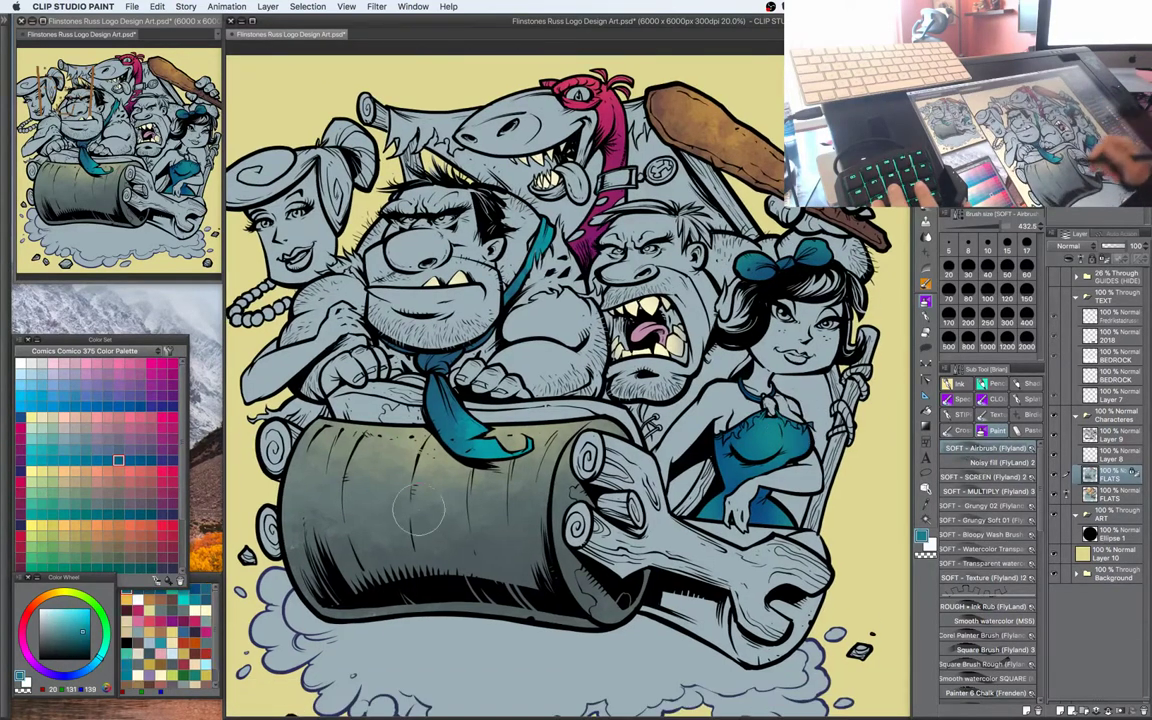
pyautogui.moveTo(100, 655); pyautogui.dragTo(92, 636)
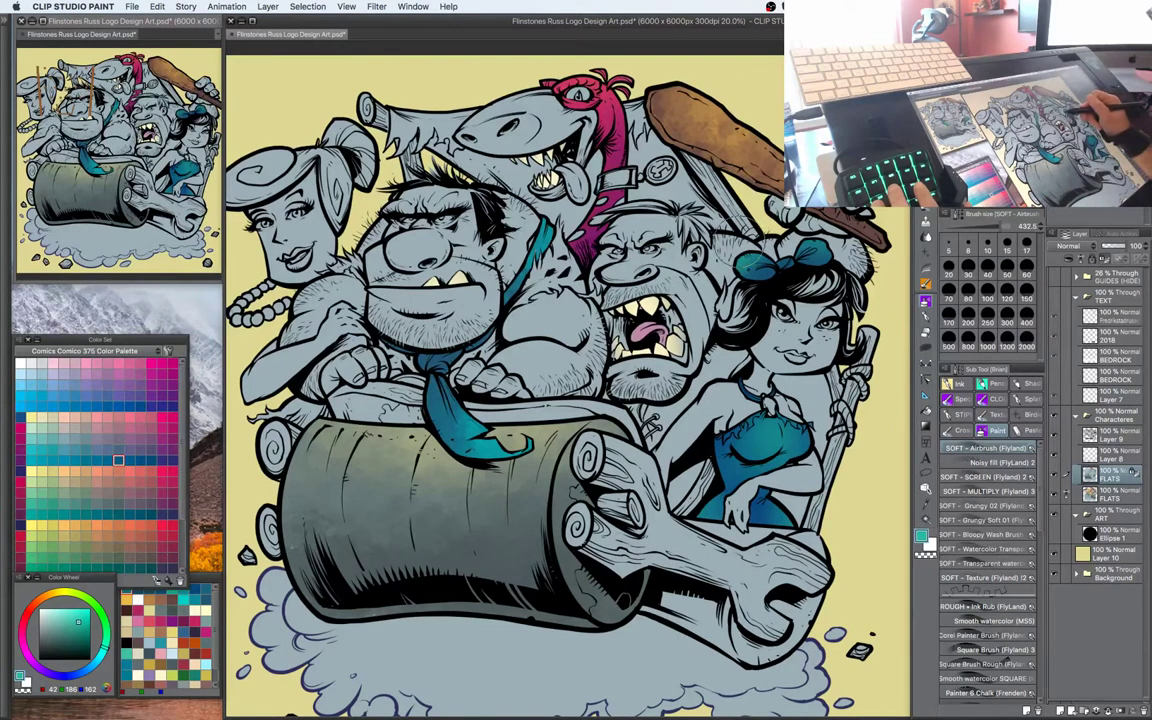
pyautogui.click(730, 211)
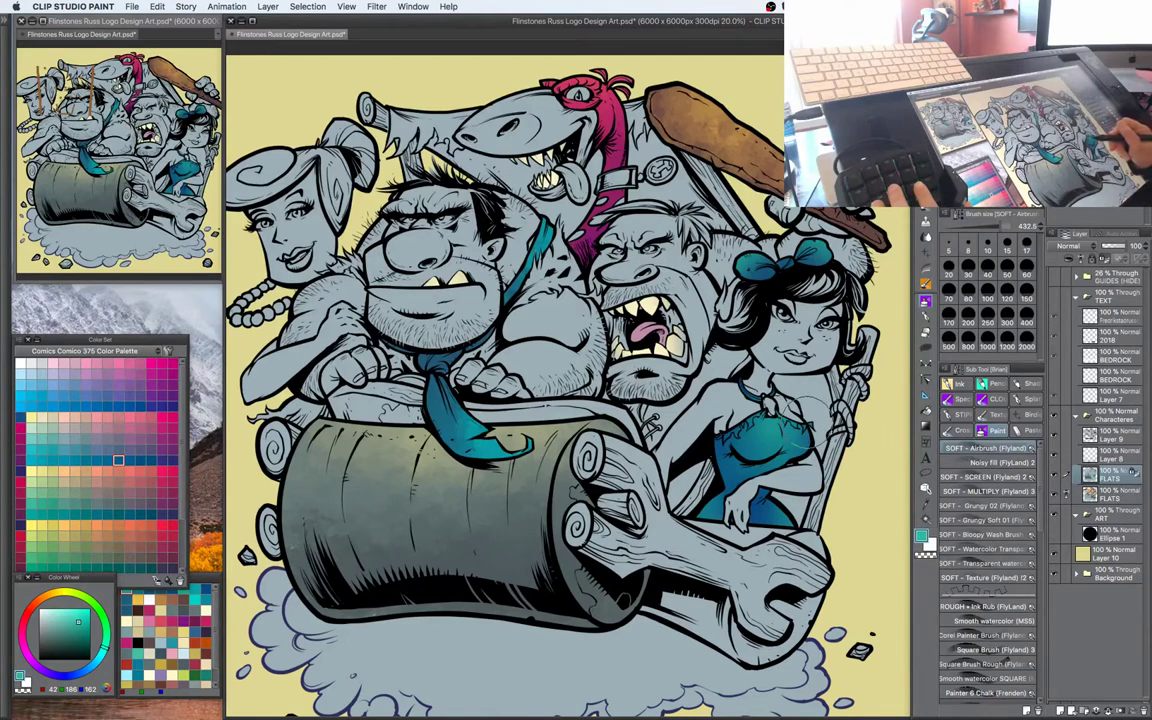
pyautogui.moveTo(762, 400)
pyautogui.mouseDown()
pyautogui.moveTo(772, 371)
pyautogui.moveTo(809, 394)
pyautogui.mouseUp()
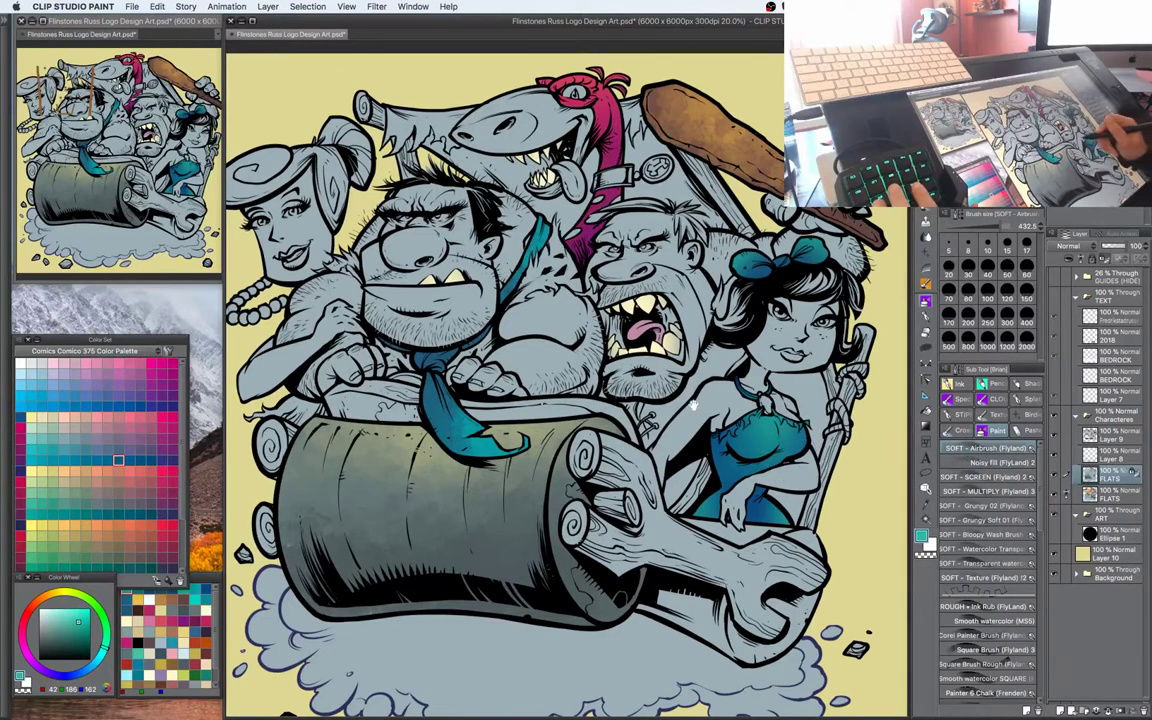
# Select the ragged fur tuft behind the stone roller and airbrush it pale cream (RGB 255, 248, 216)
pyautogui.moveTo(695, 403); pyautogui.dragTo(735, 423)
pyautogui.press('w')
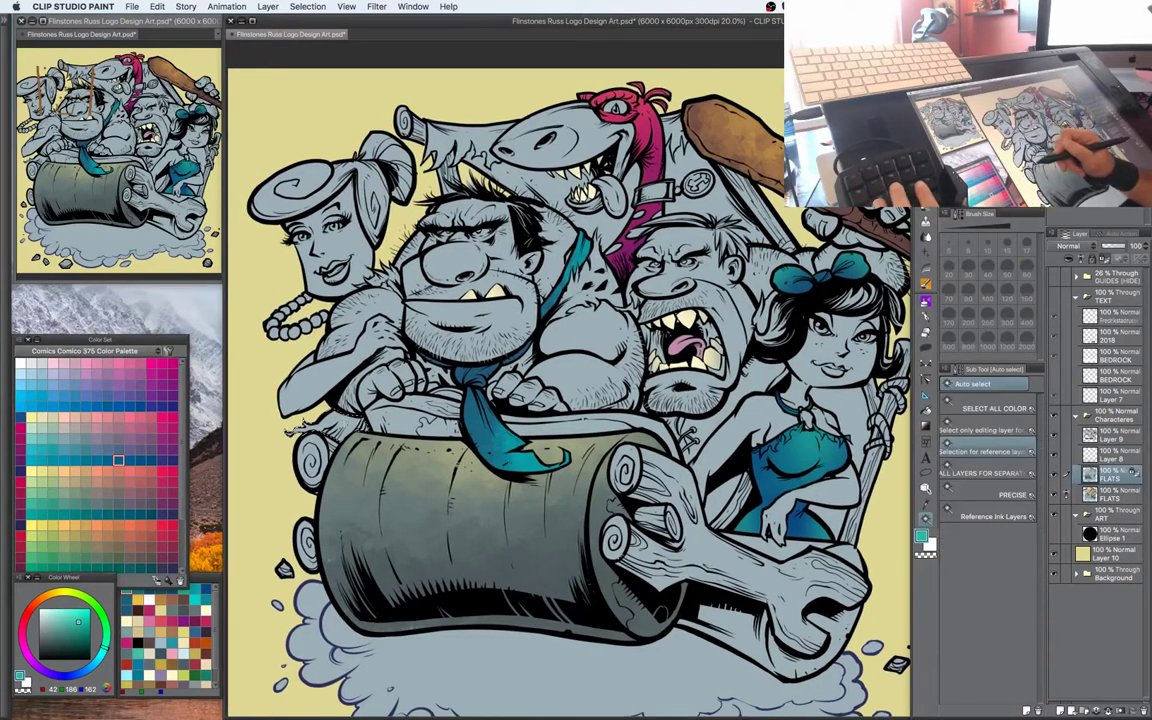
pyautogui.press('b')
pyautogui.moveTo(70, 605); pyautogui.dragTo(55, 608)
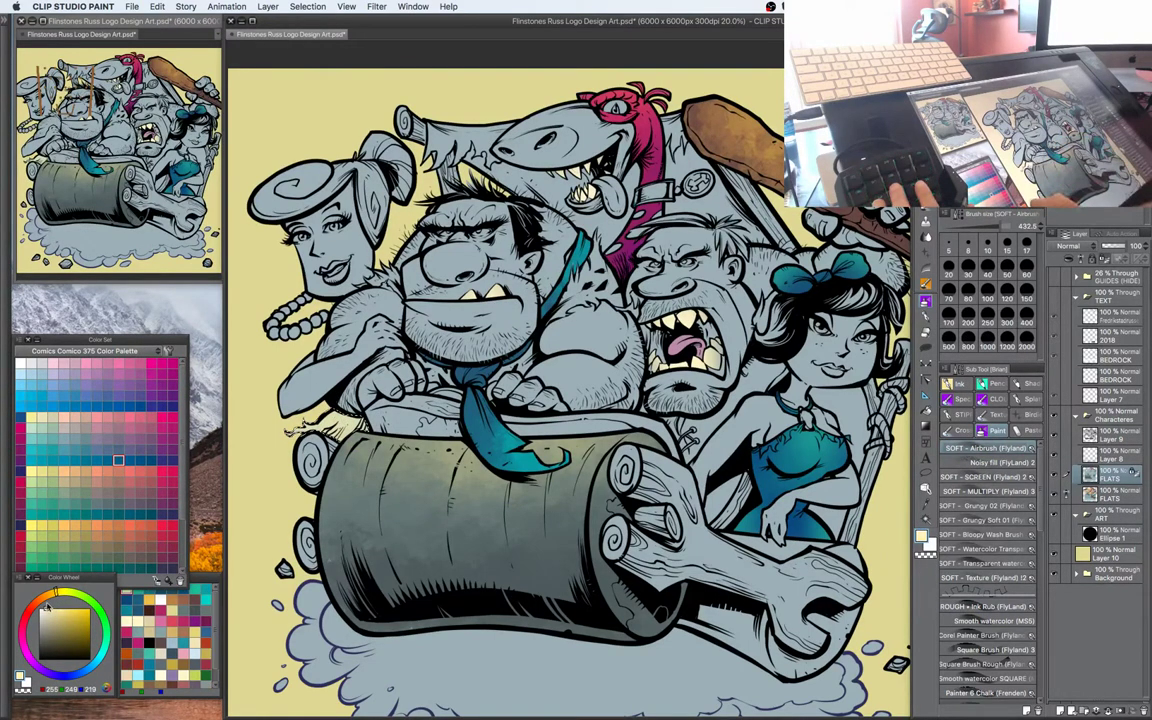
pyautogui.click(46, 608)
pyautogui.moveTo(292, 372)
pyautogui.mouseDown()
pyautogui.moveTo(330, 348)
pyautogui.moveTo(362, 408)
pyautogui.mouseUp()
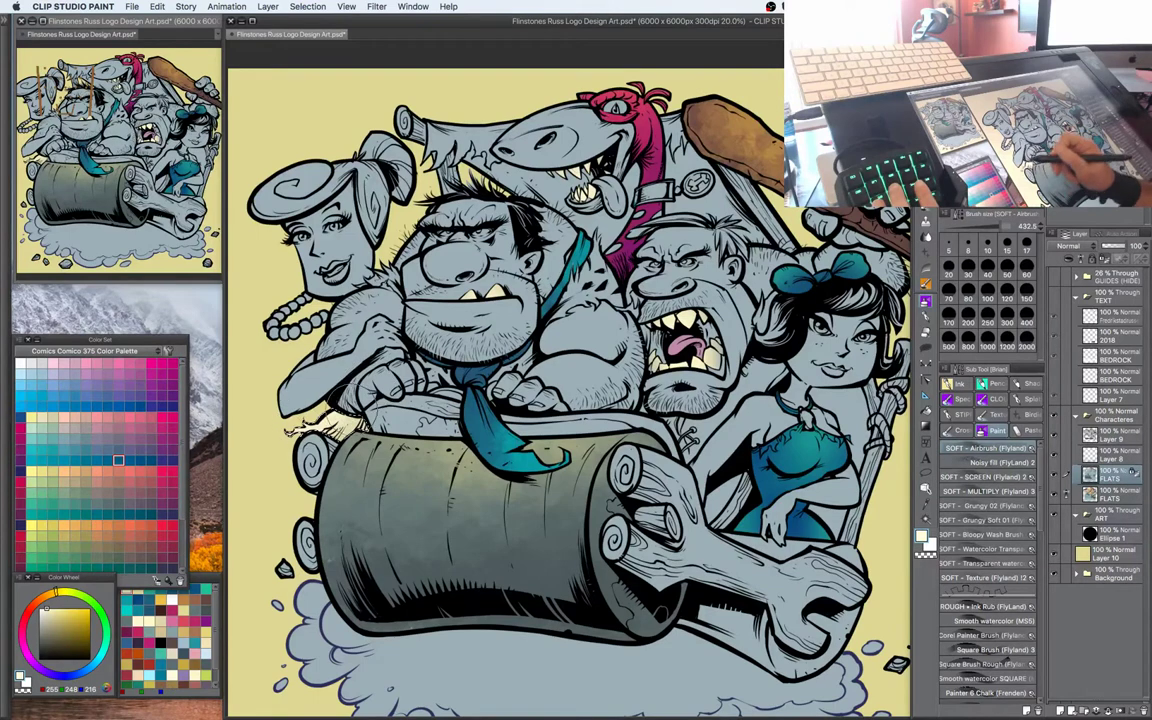
# Select the hair of the woman with the bun and fill it with a reddish-brown base using SOFT - Airbrush
pyautogui.moveTo(647, 398); pyautogui.dragTo(653, 423)
pyautogui.press('w')
pyautogui.click(330, 207)
pyautogui.press('b')
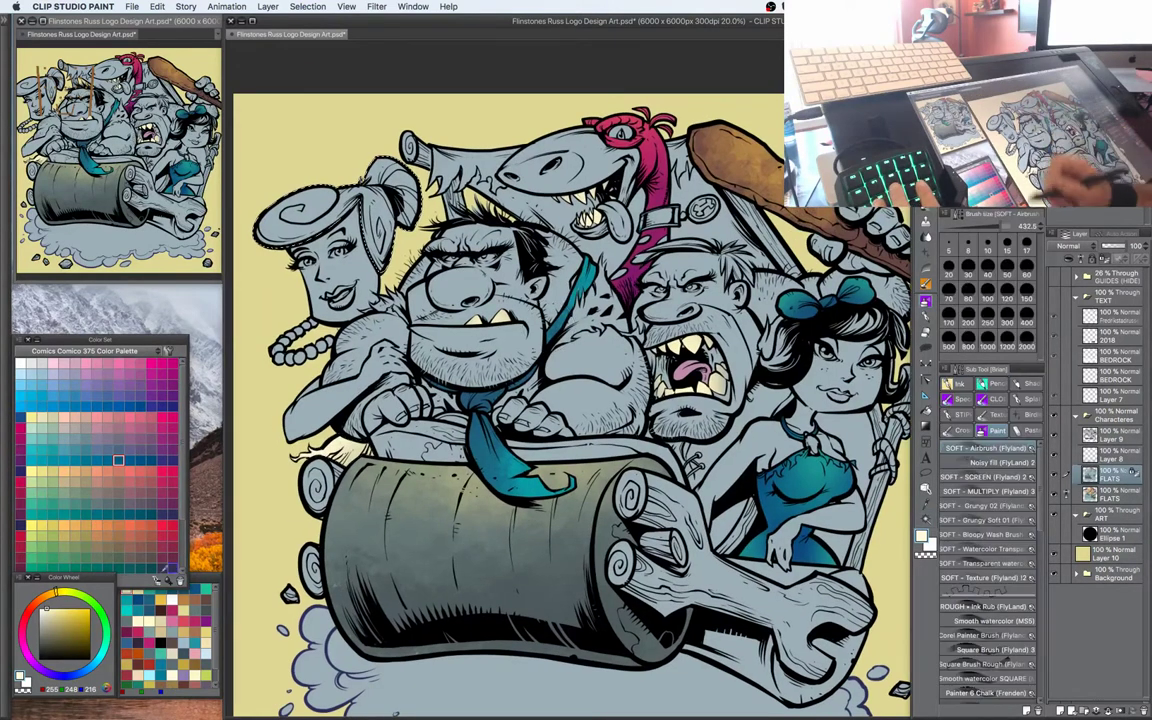
pyautogui.moveTo(50, 595)
pyautogui.mouseDown()
pyautogui.moveTo(27, 610)
pyautogui.moveTo(61, 630)
pyautogui.mouseUp()
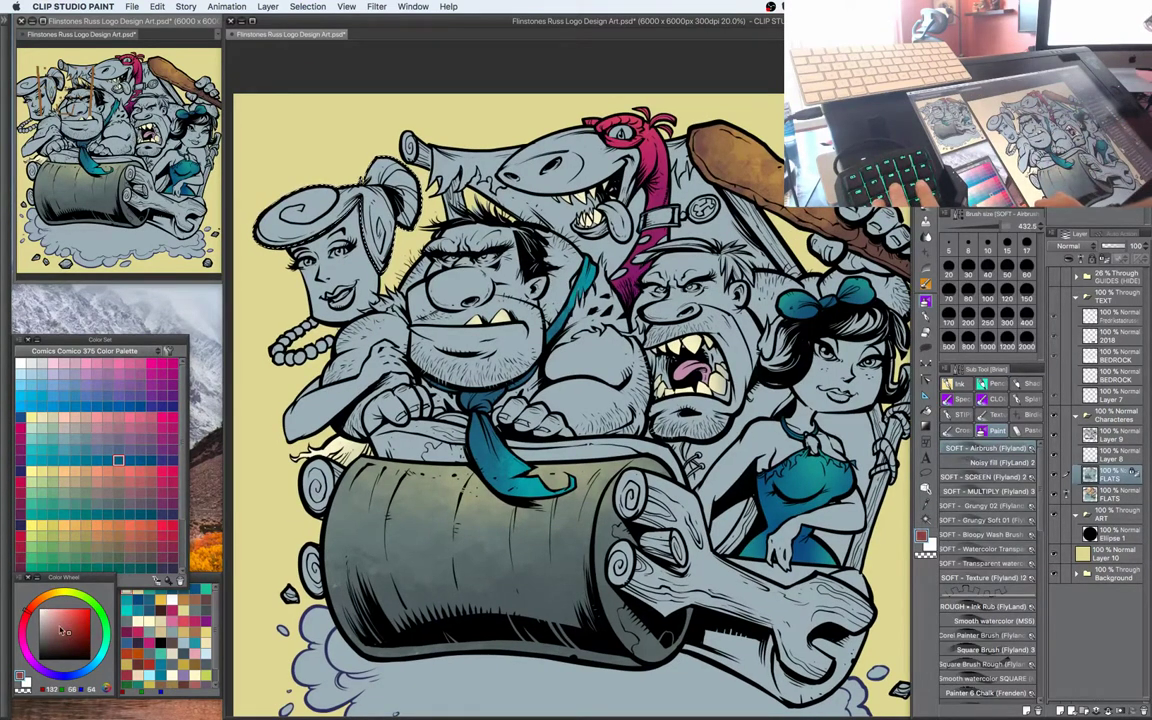
pyautogui.click(28, 620)
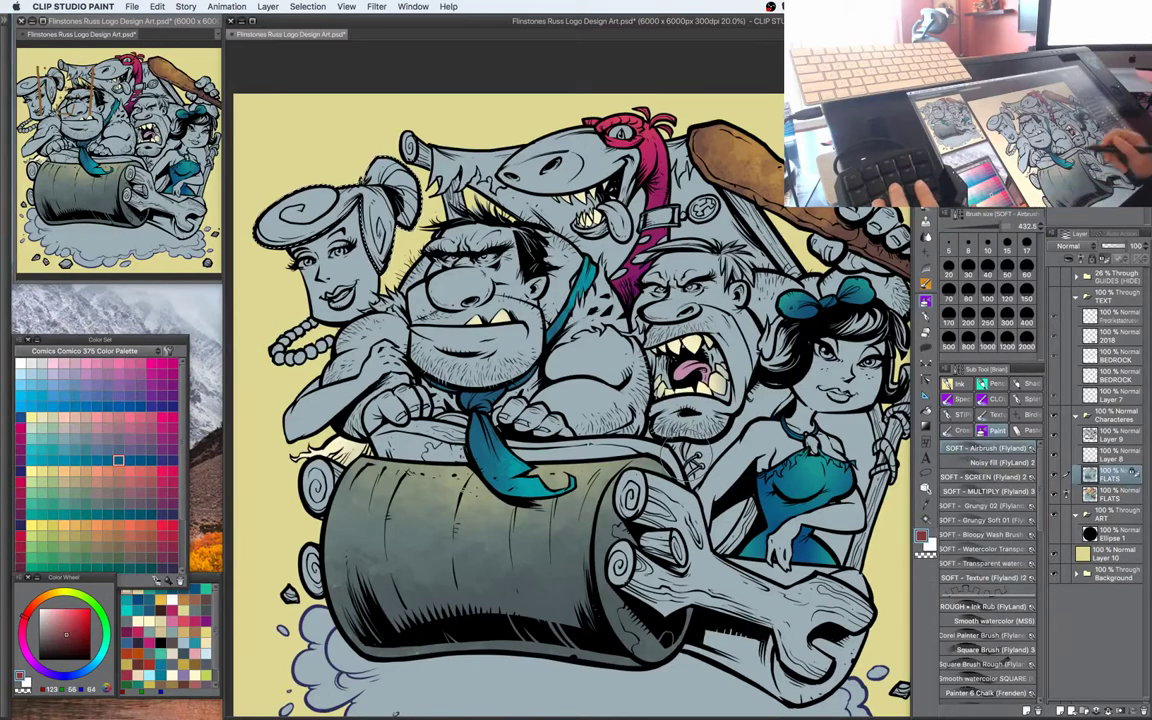
pyautogui.moveTo(670, 444)
pyautogui.mouseDown()
pyautogui.moveTo(672, 426)
pyautogui.moveTo(674, 435)
pyautogui.mouseUp()
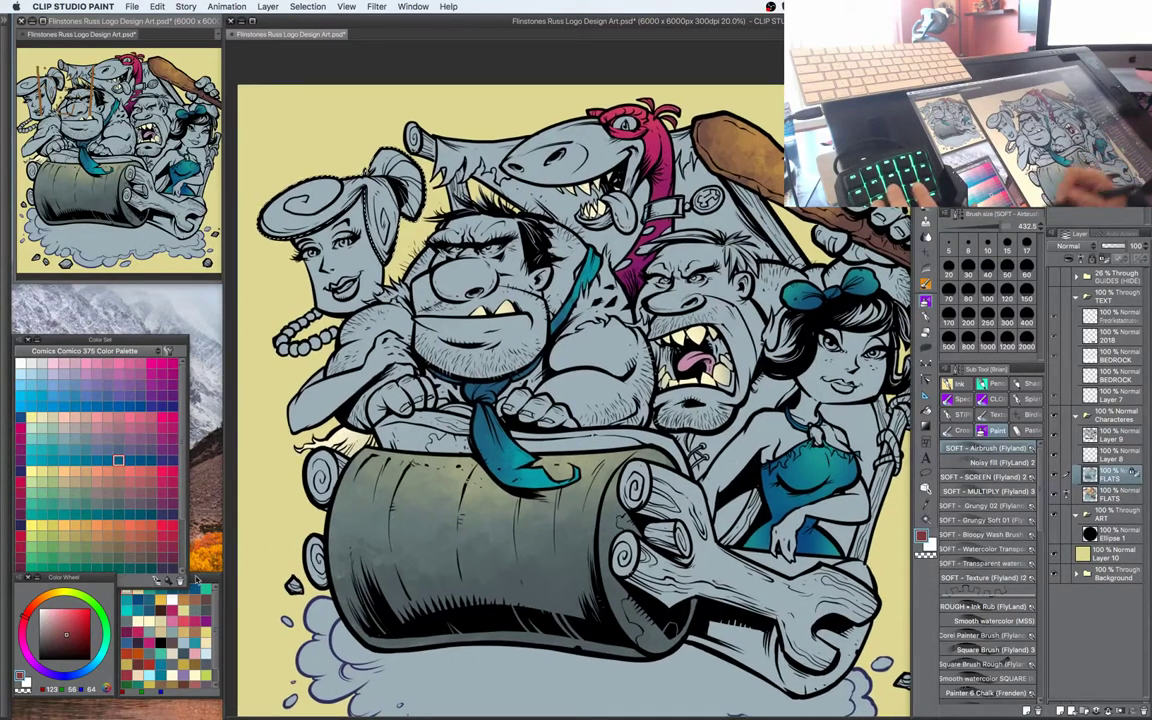
pyautogui.click(28, 608)
pyautogui.click(69, 630)
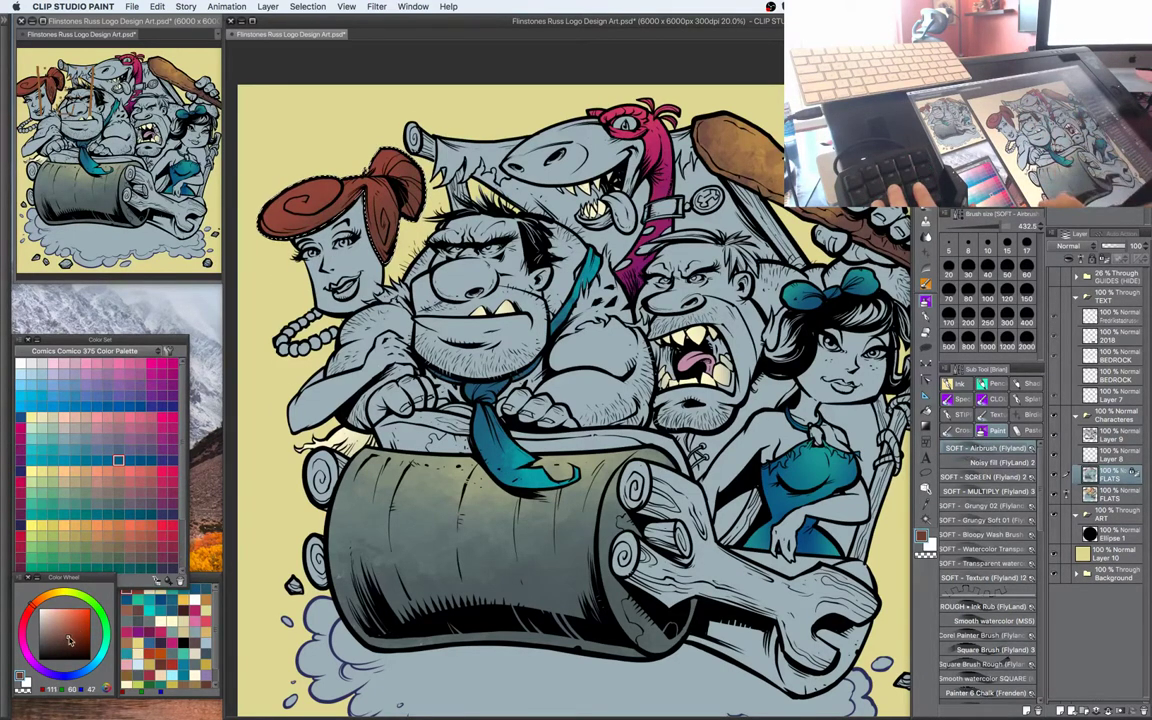
# Airbrush the bun hair in red (RGB 204, 72, 55), orange (240, 121, 54) and golden orange (255, 170, 57), and set muted brown (96, 63, 56)
pyautogui.moveTo(35, 608); pyautogui.dragTo(33, 609)
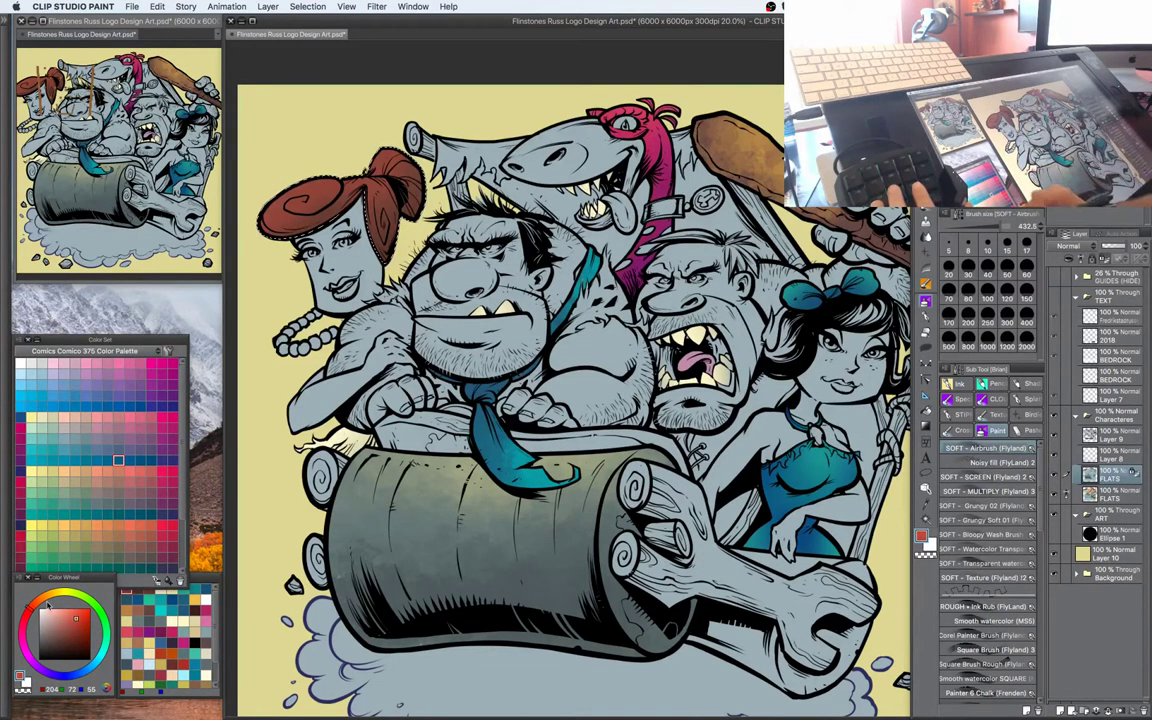
pyautogui.moveTo(47, 606); pyautogui.dragTo(41, 604)
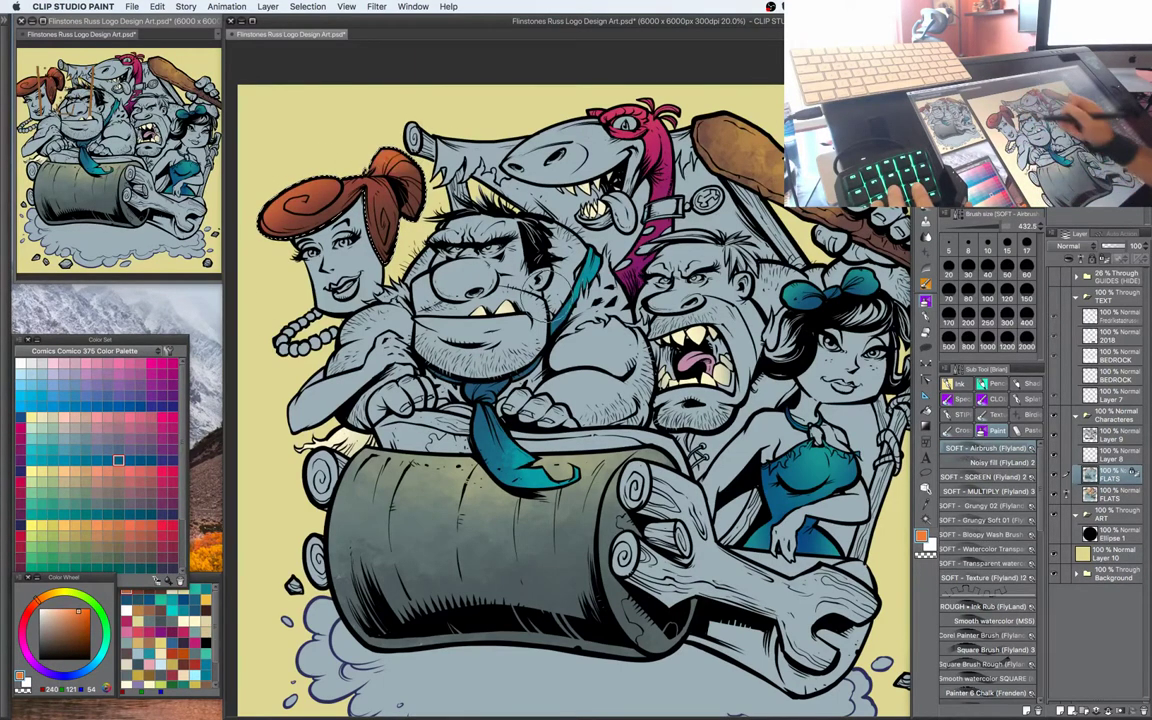
pyautogui.moveTo(722, 398)
pyautogui.mouseDown()
pyautogui.moveTo(742, 404)
pyautogui.moveTo(729, 383)
pyautogui.moveTo(724, 407)
pyautogui.mouseUp()
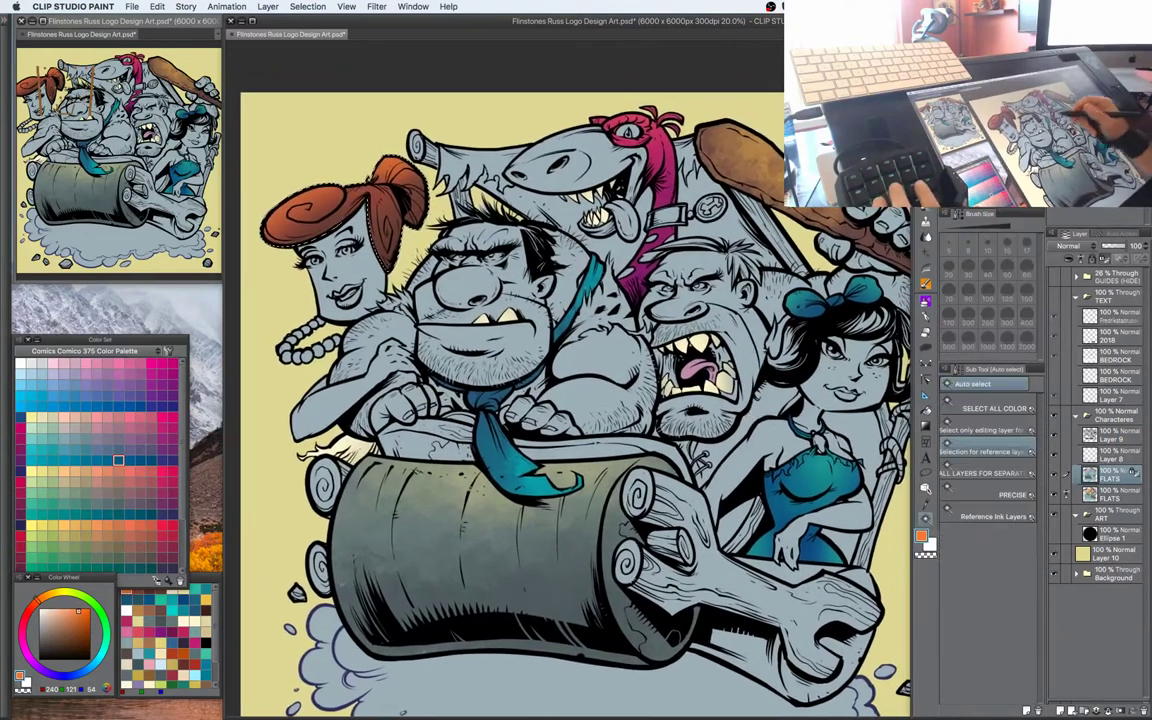
pyautogui.moveTo(36, 598); pyautogui.dragTo(43, 596)
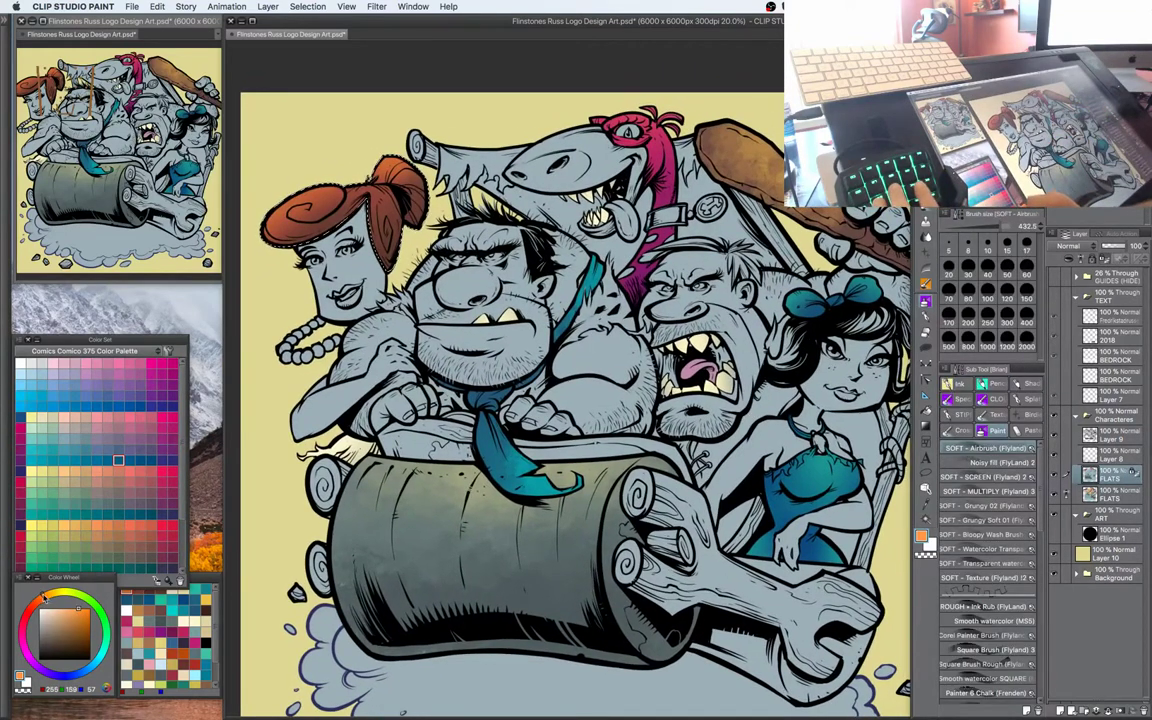
pyautogui.moveTo(412, 160); pyautogui.dragTo(409, 149)
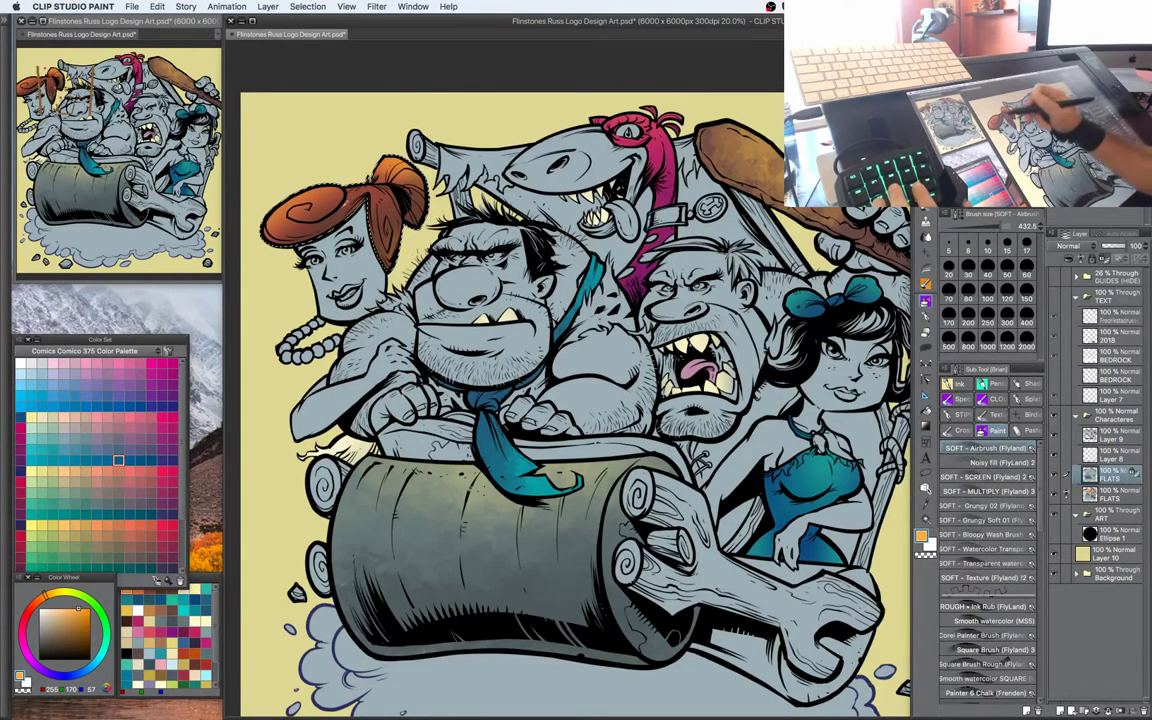
pyautogui.keyDown('alt'); pyautogui.click(398, 230); pyautogui.keyUp('alt')
pyautogui.click(63, 640)
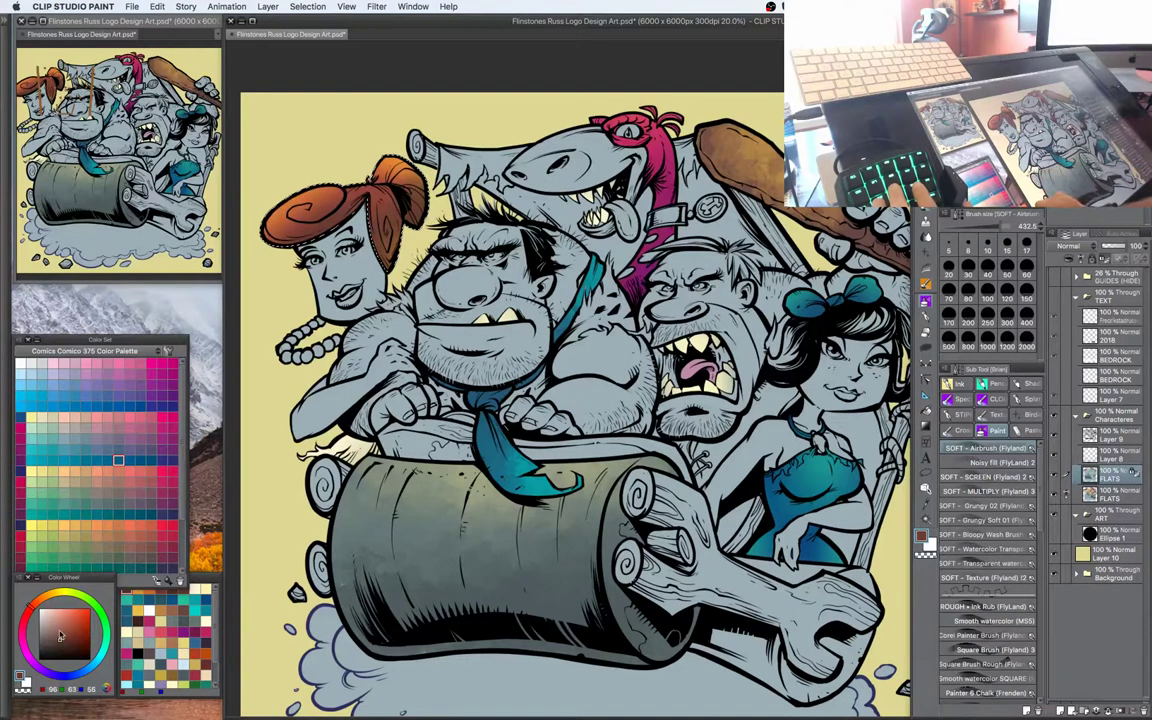
# Select the tie, its shoulder strap and the dinosaur's collar, and paint the collar in the strap's sampled blue (RGB 27, 115, 136)
pyautogui.moveTo(614, 406); pyautogui.dragTo(619, 390)
pyautogui.press('w')
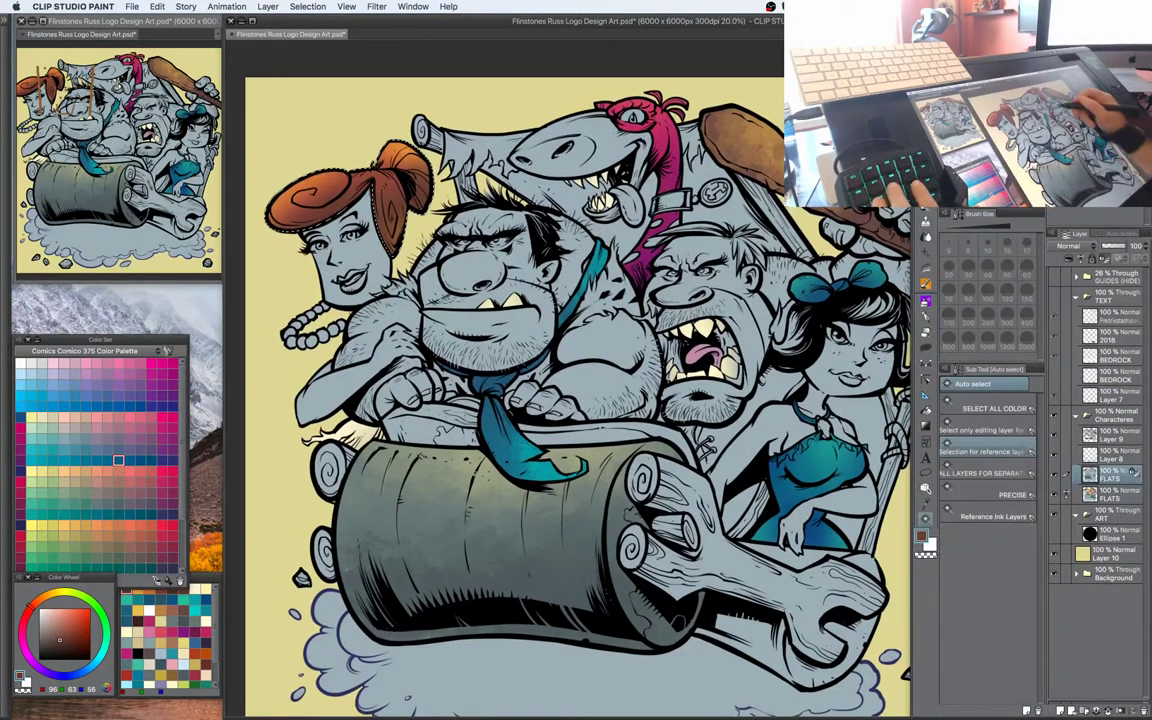
pyautogui.click(592, 277)
pyautogui.press('b')
pyautogui.keyDown('alt'); pyautogui.click(592, 277); pyautogui.keyUp('alt')
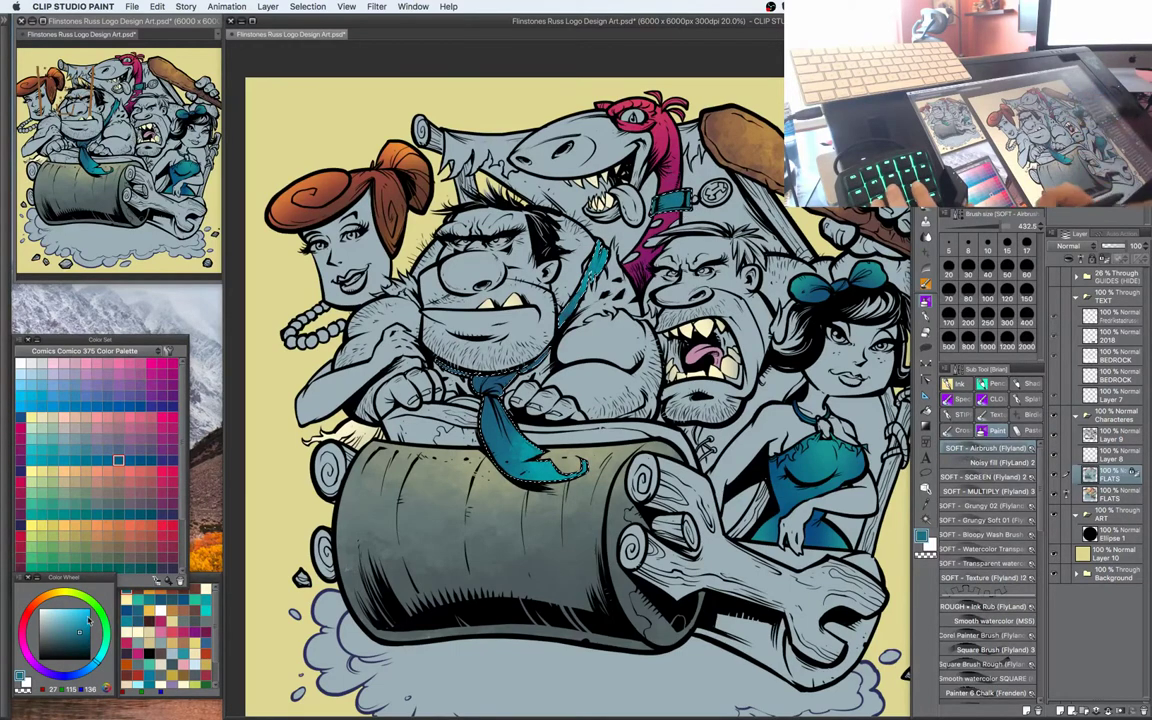
# Set a bright teal (RGB 13, 189, 184), reduce the brush size to 175.2, and airbrush highlights on the strap, tie and collar
pyautogui.click(86, 621)
pyautogui.click(103, 655)
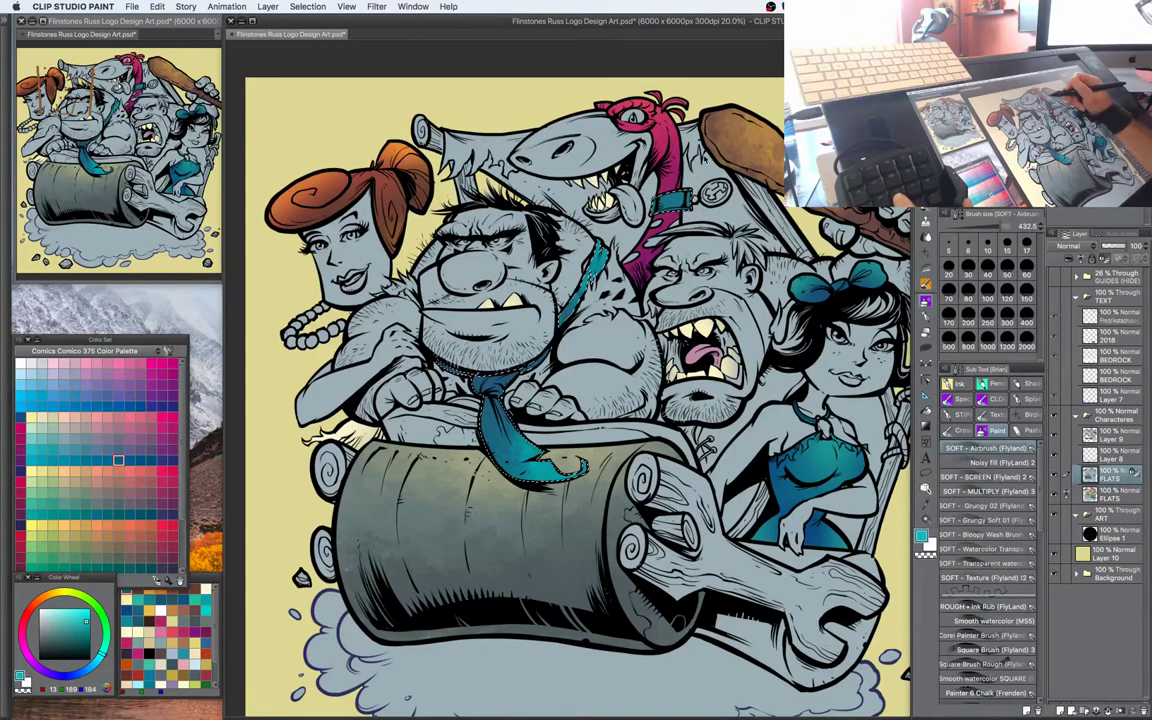
pyautogui.press('[')
pyautogui.press(']')
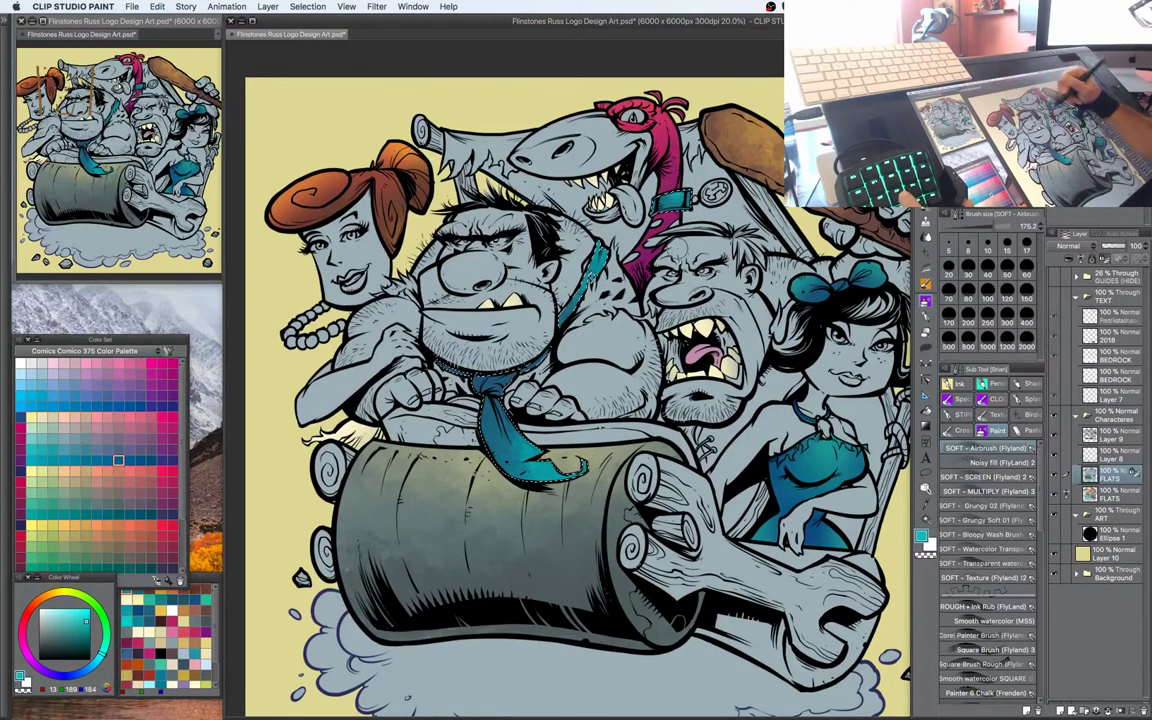
pyautogui.moveTo(754, 280)
pyautogui.mouseDown()
pyautogui.moveTo(755, 268)
pyautogui.moveTo(734, 275)
pyautogui.mouseUp()
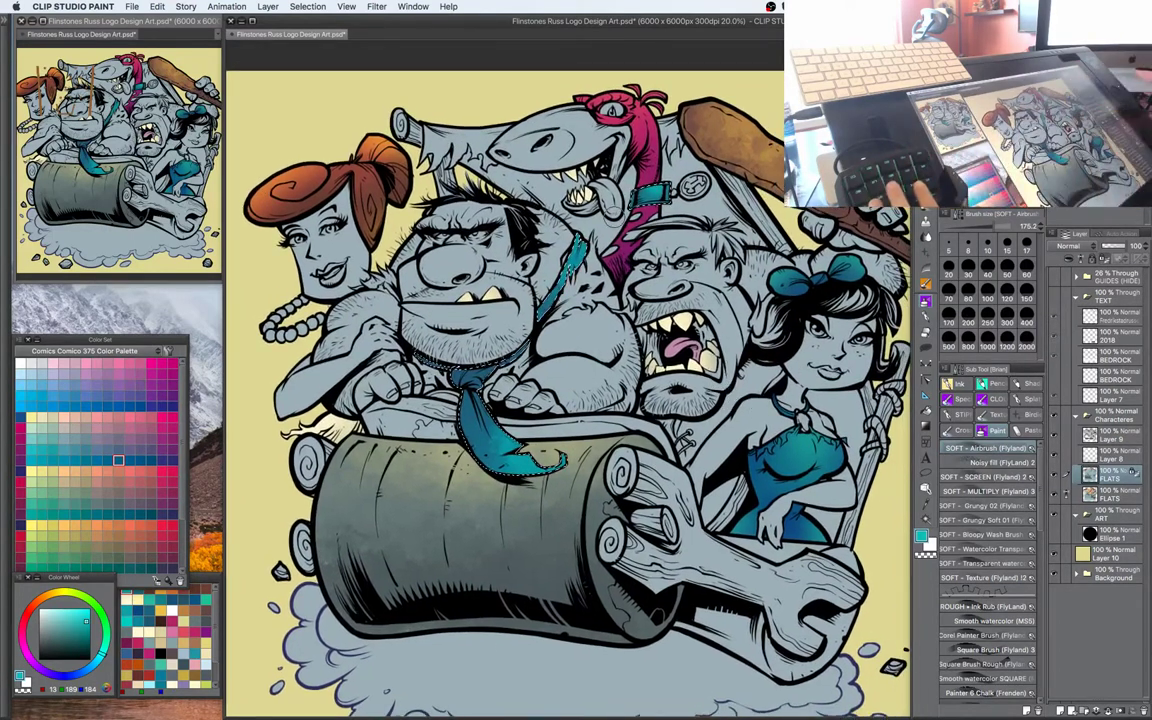
pyautogui.press('Tab')
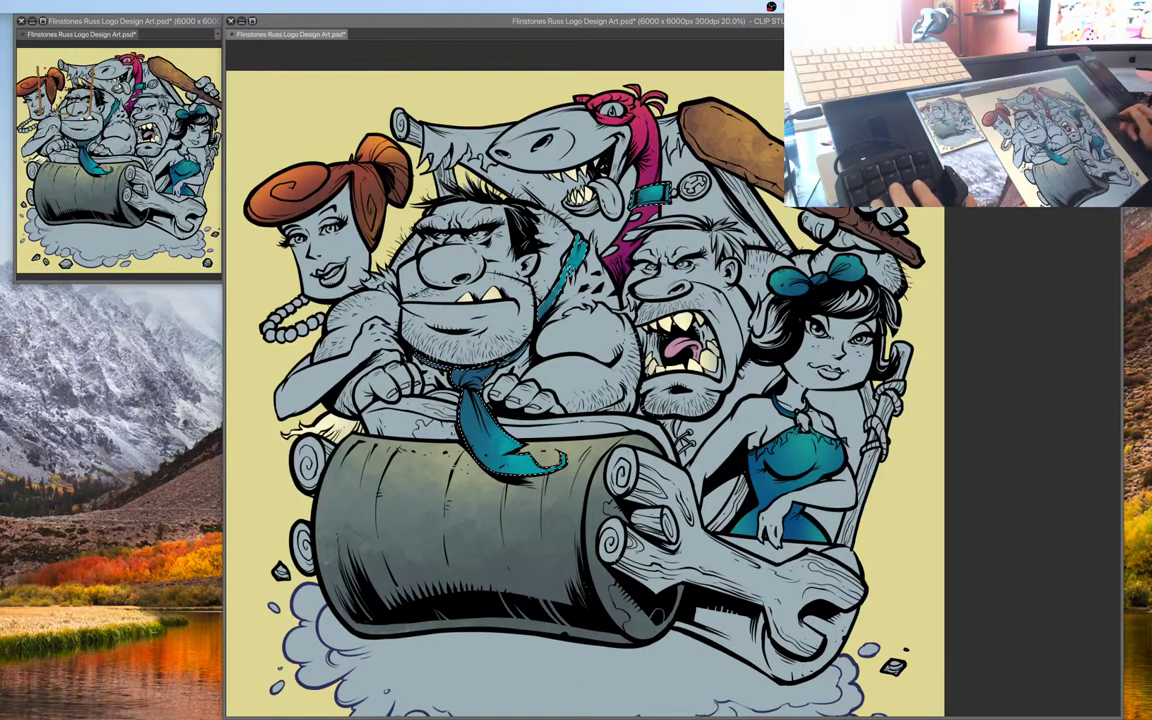
pyautogui.press('Tab')
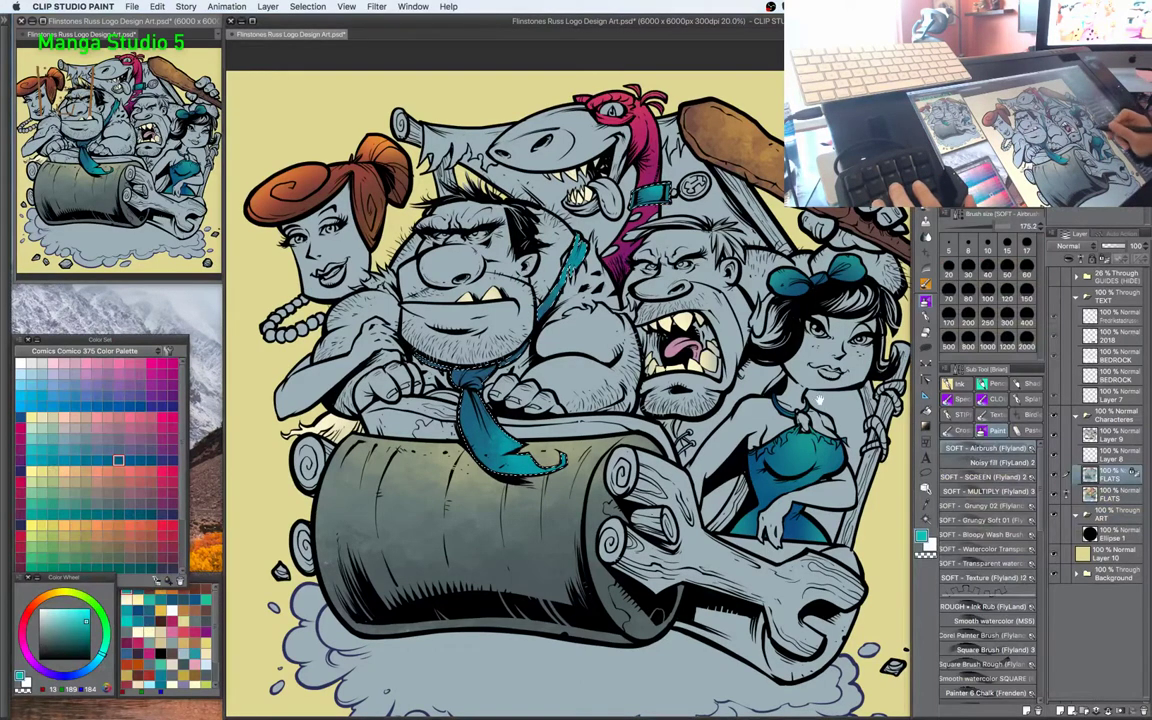
pyautogui.moveTo(891, 378); pyautogui.dragTo(878, 373)
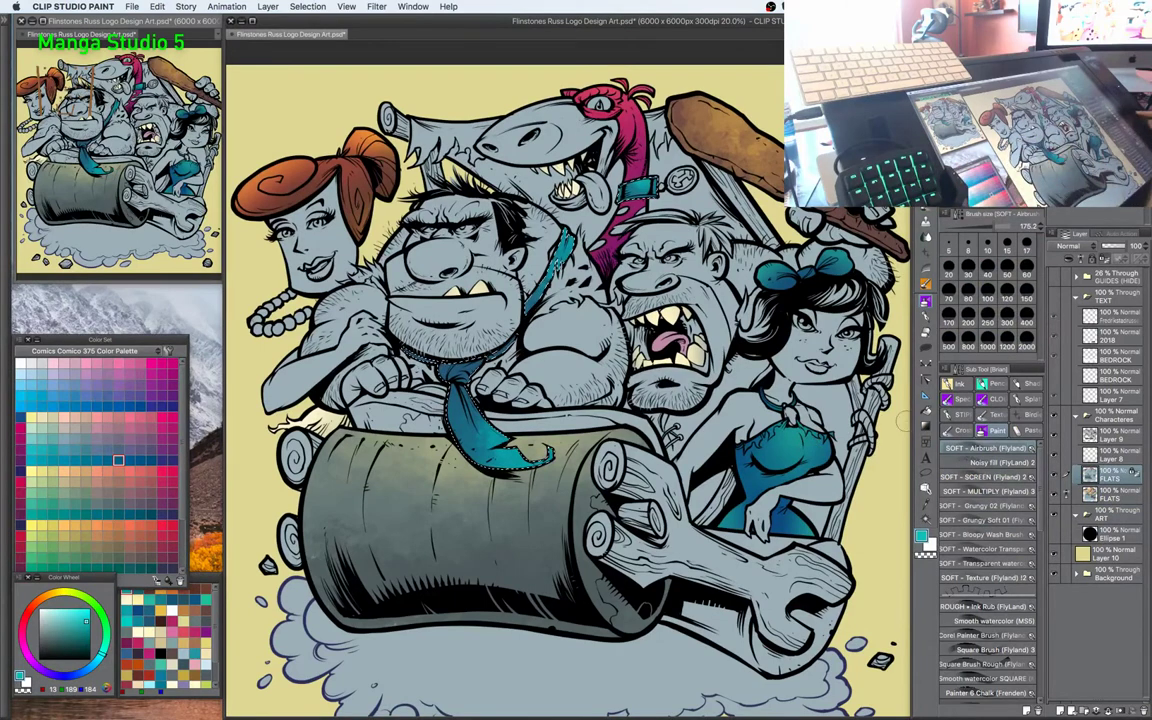
pyautogui.press('Tab')
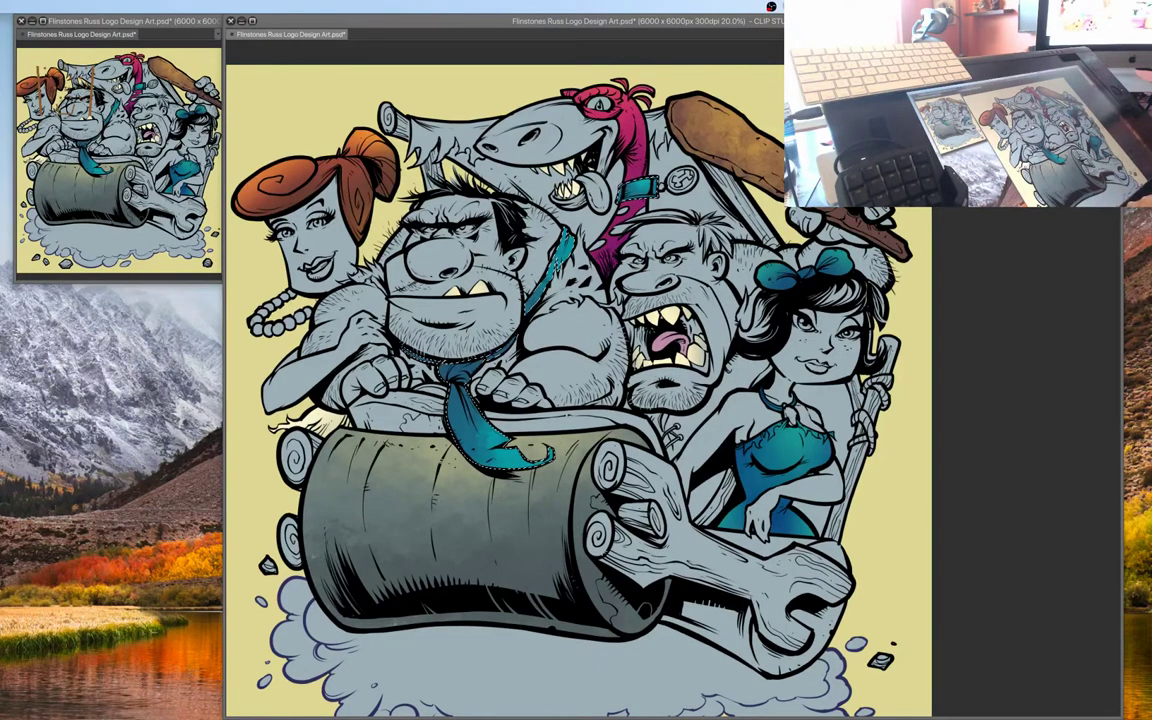
pyautogui.press('Tab')
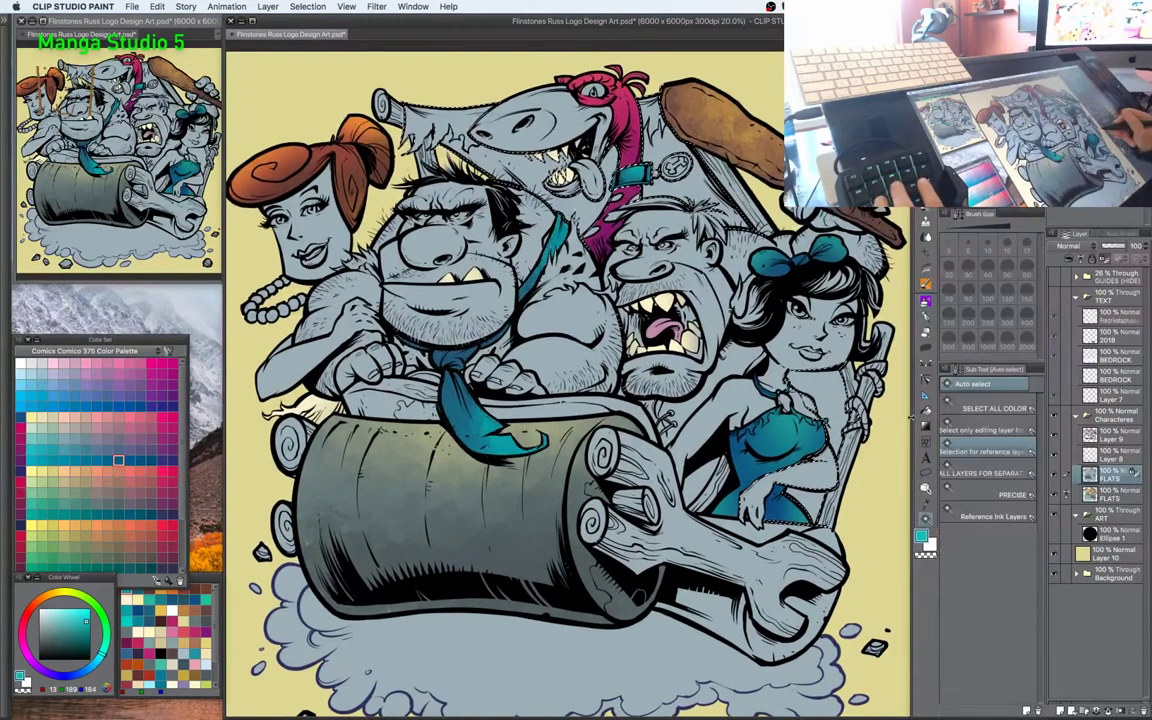
# Select the animal-hide canopy areas behind the characters and switch to the Grunge Overlay texture brush
pyautogui.press('b')
pyautogui.press('w')
pyautogui.press('b')
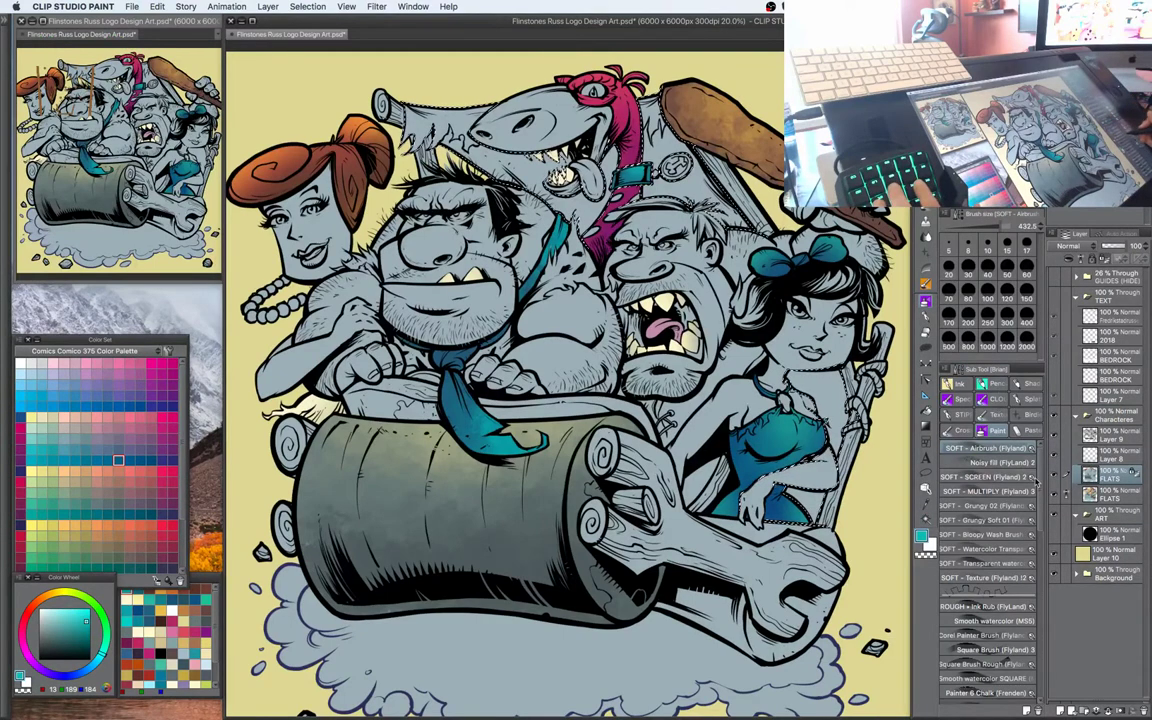
pyautogui.moveTo(1041, 474); pyautogui.dragTo(1044, 556)
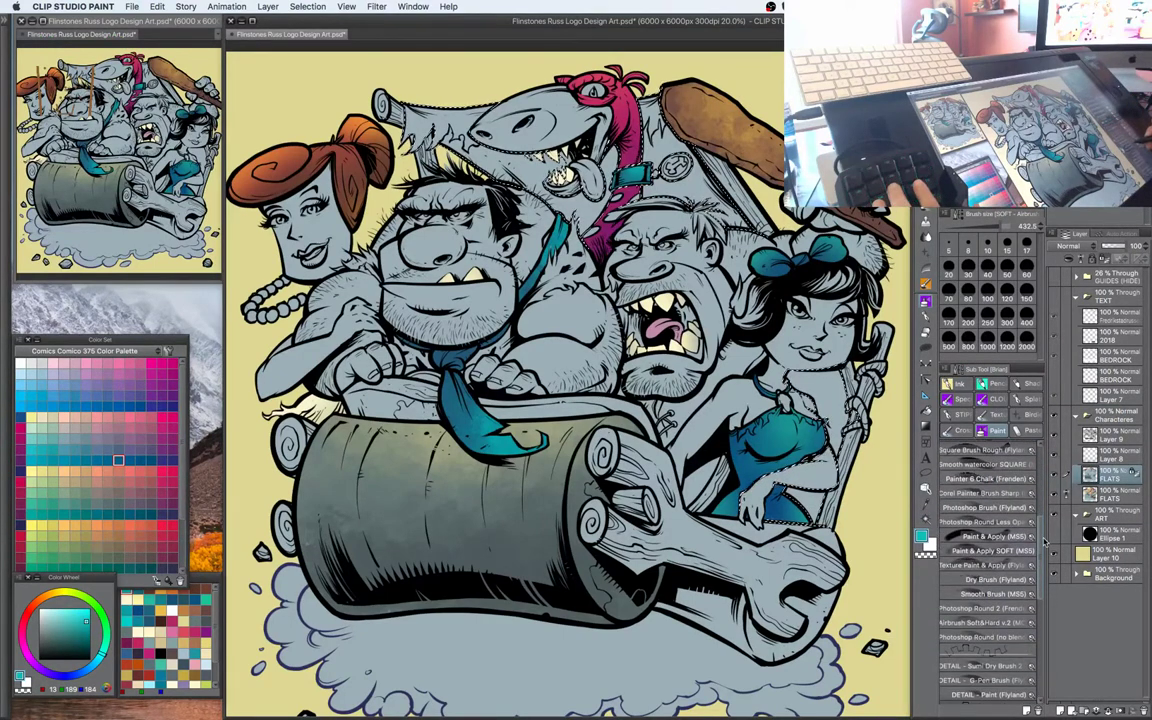
pyautogui.click(994, 415)
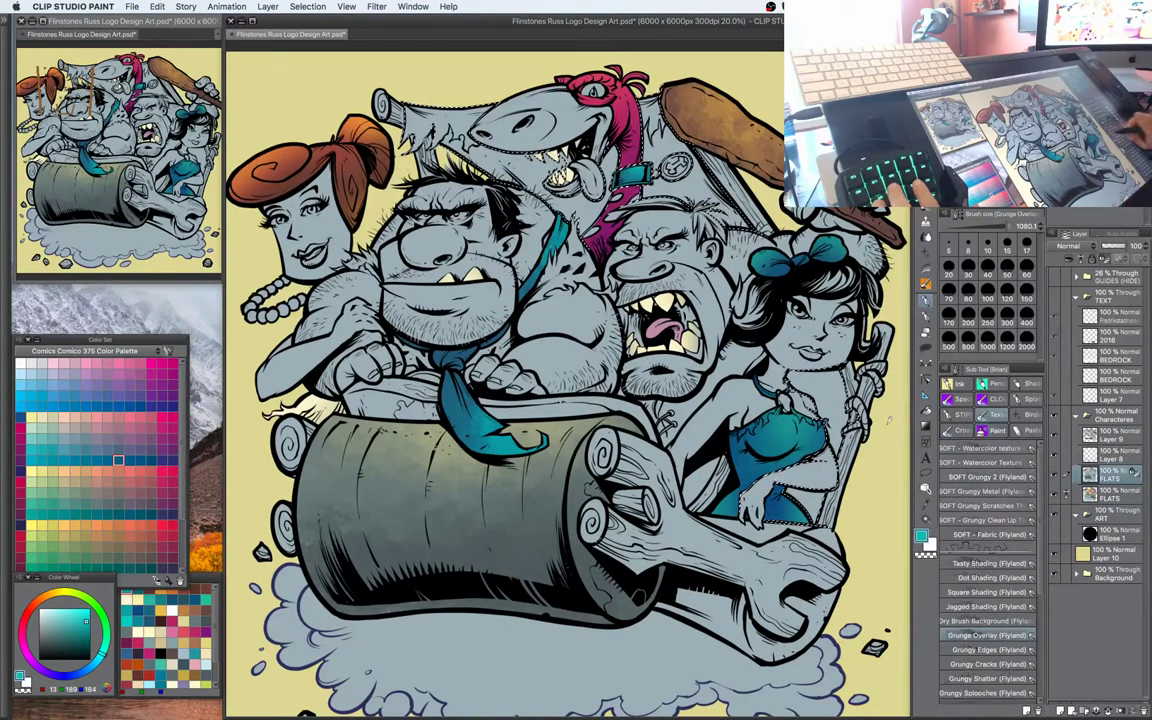
# Set a warm brown (RGB 144, 113, 80) and brush it across the selected animal-hide canopy behind the characters
pyautogui.keyDown('alt'); pyautogui.click(352, 490); pyautogui.keyUp('alt')
pyautogui.click(48, 595)
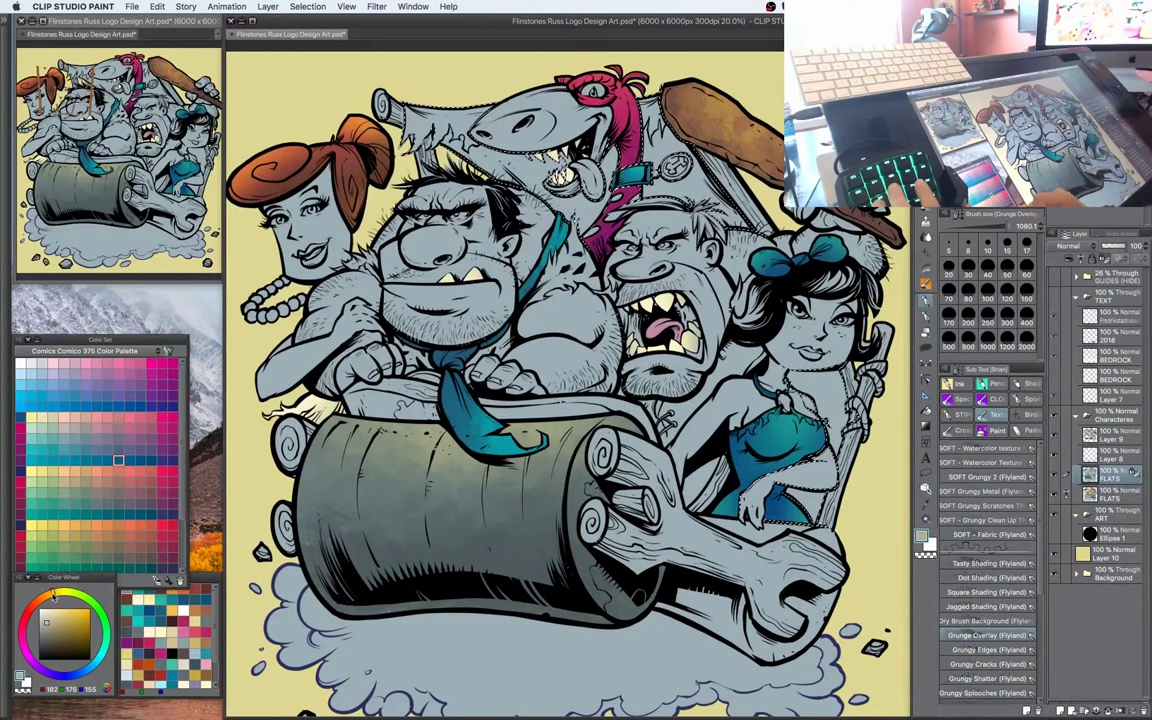
pyautogui.moveTo(57, 630); pyautogui.dragTo(61, 631)
pyautogui.click(64, 630)
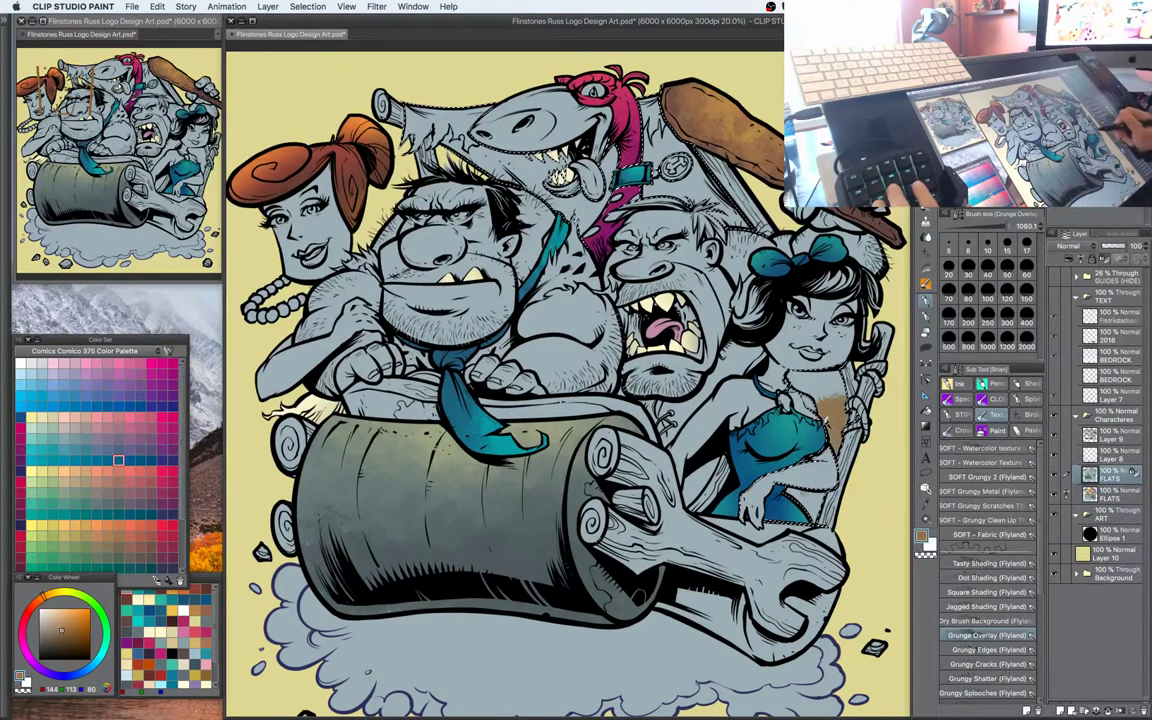
pyautogui.moveTo(745, 215)
pyautogui.mouseDown()
pyautogui.moveTo(650, 125)
pyautogui.moveTo(585, 208)
pyautogui.moveTo(395, 112)
pyautogui.mouseUp()
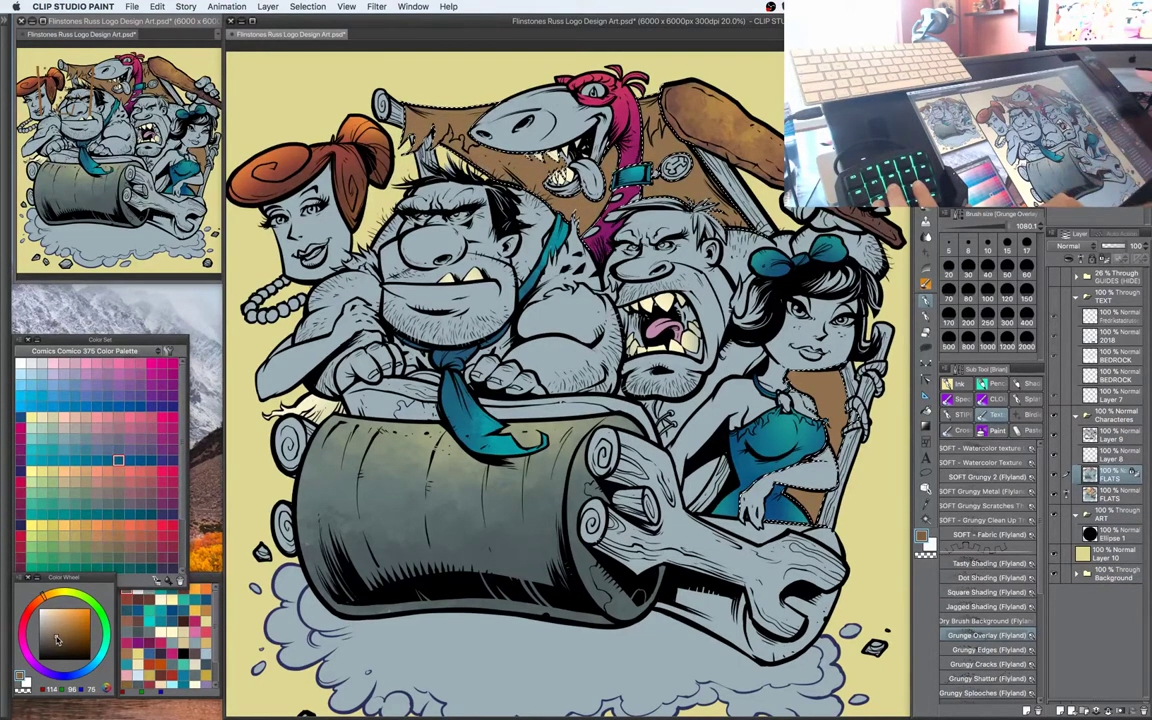
# Shade the animal-hide canopy with darker browns (RGB 114, 91, 75 and RGB 102, 86, 82), and clear the selection
pyautogui.click(56, 636)
pyautogui.moveTo(43, 600); pyautogui.dragTo(38, 601)
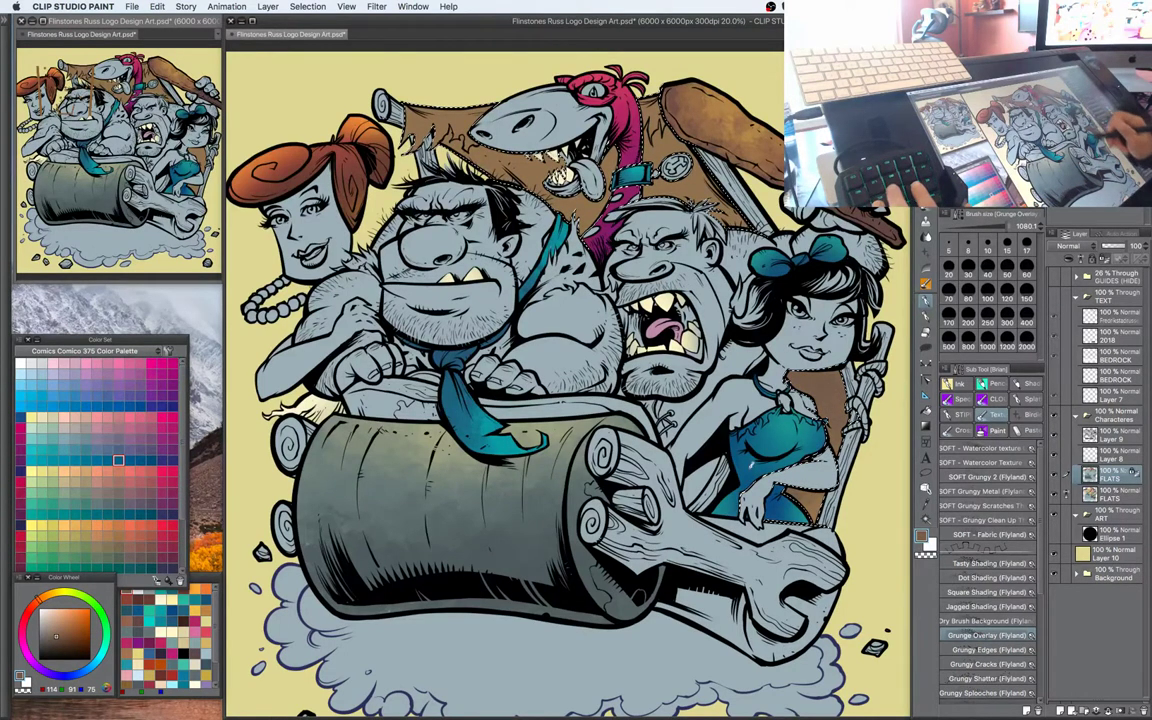
pyautogui.moveTo(668, 266); pyautogui.dragTo(705, 333)
pyautogui.moveTo(655, 222); pyautogui.dragTo(548, 252)
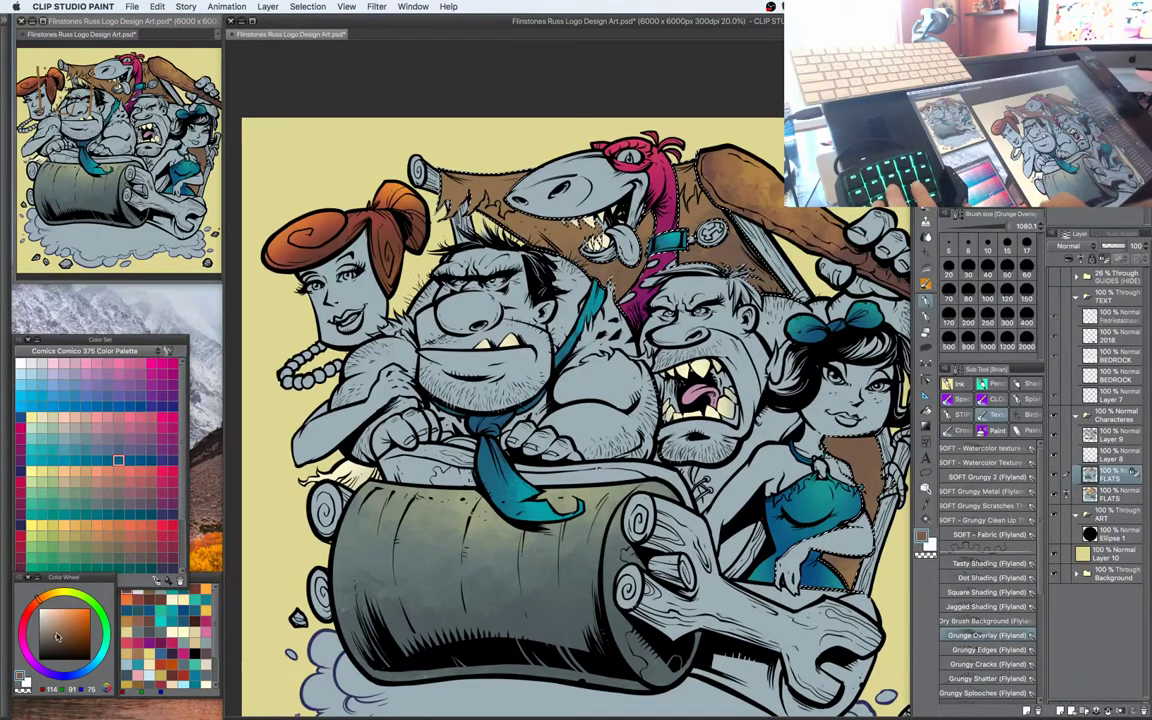
pyautogui.click(32, 604)
pyautogui.click(48, 639)
pyautogui.click(701, 252)
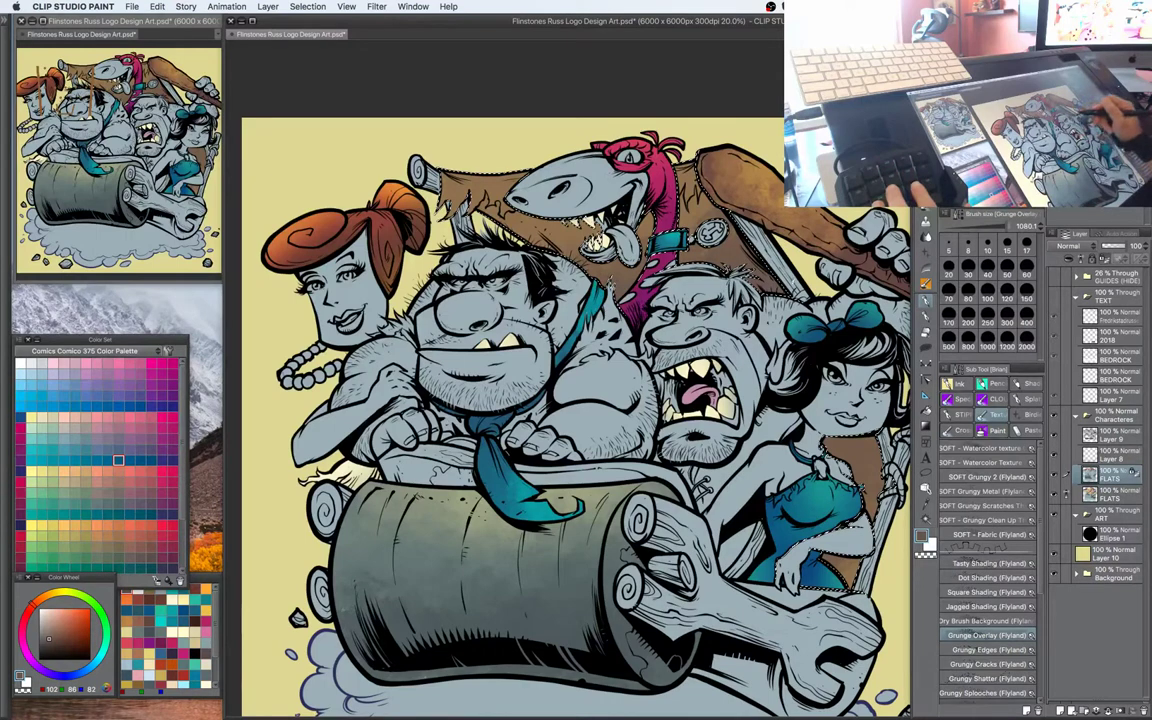
pyautogui.press('super+d')
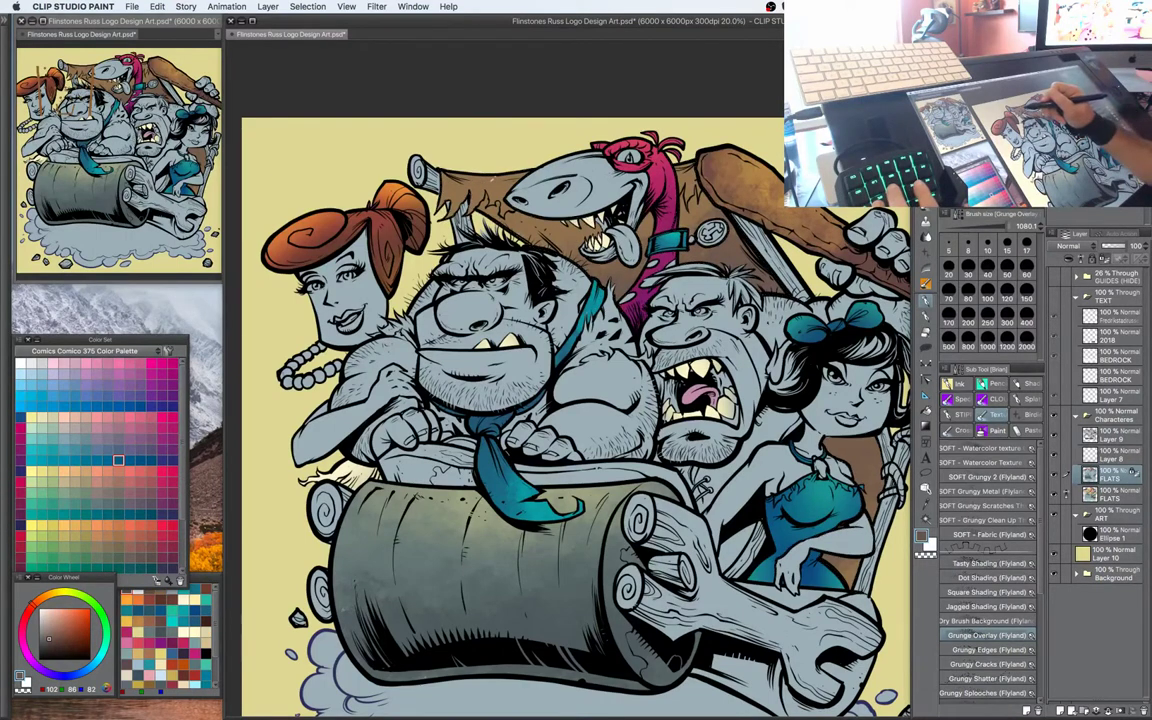
# Set a golden yellow (RGB 237, 186, 81) and brush textured highlights over the animal-hide canopy
pyautogui.click(50, 595)
pyautogui.click(70, 619)
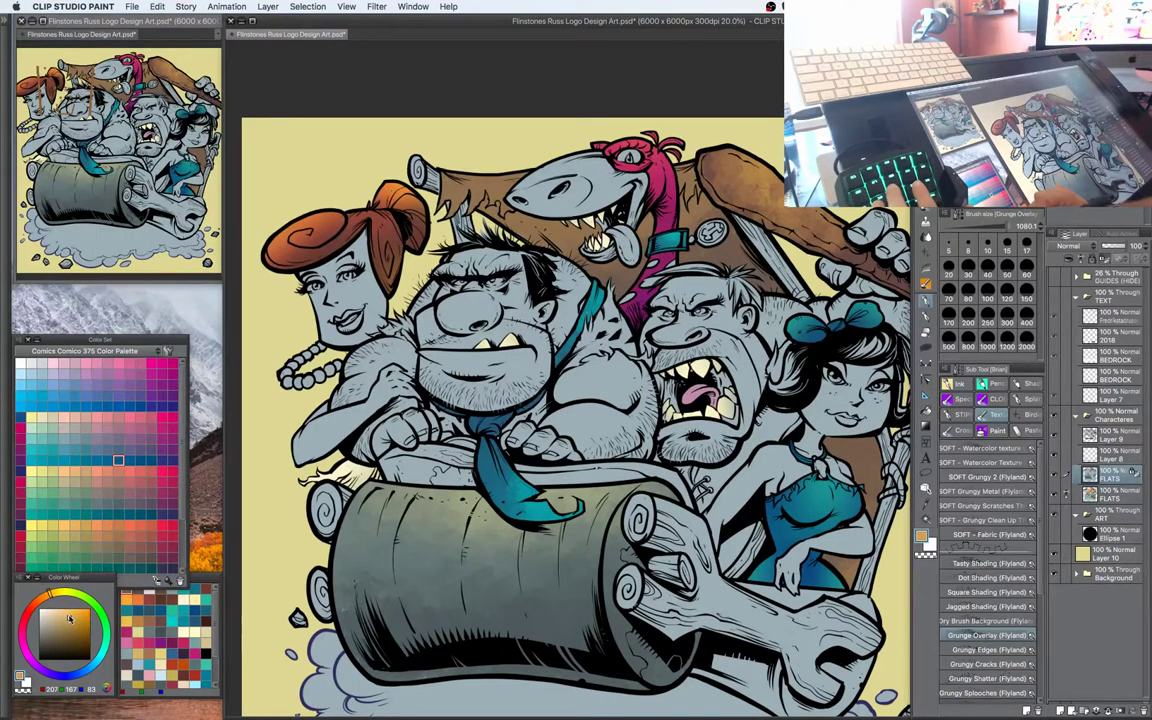
pyautogui.moveTo(73, 616); pyautogui.dragTo(72, 611)
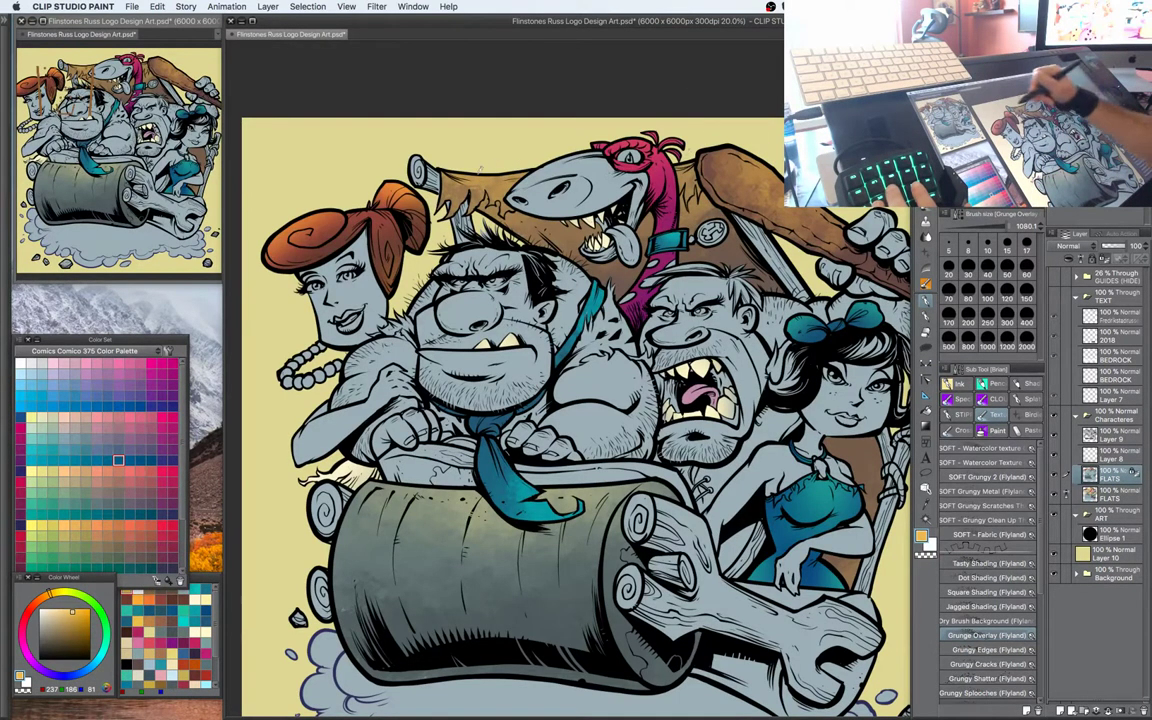
pyautogui.moveTo(877, 402); pyautogui.dragTo(782, 352)
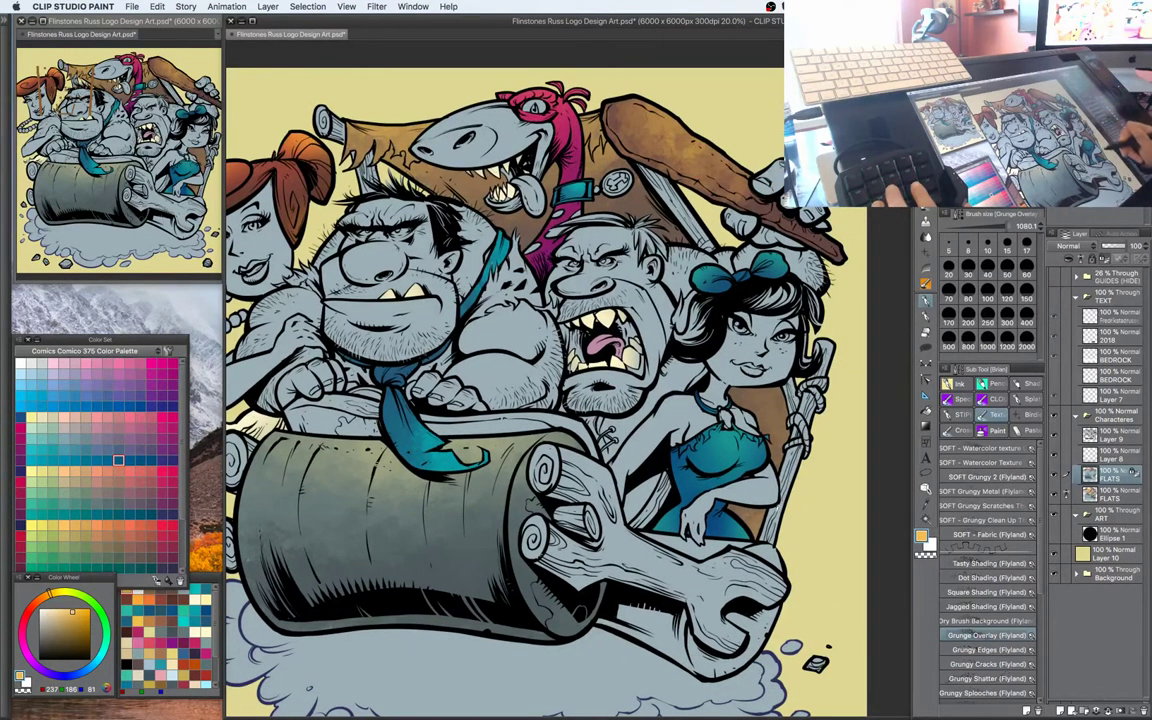
pyautogui.moveTo(747, 494); pyautogui.dragTo(777, 526)
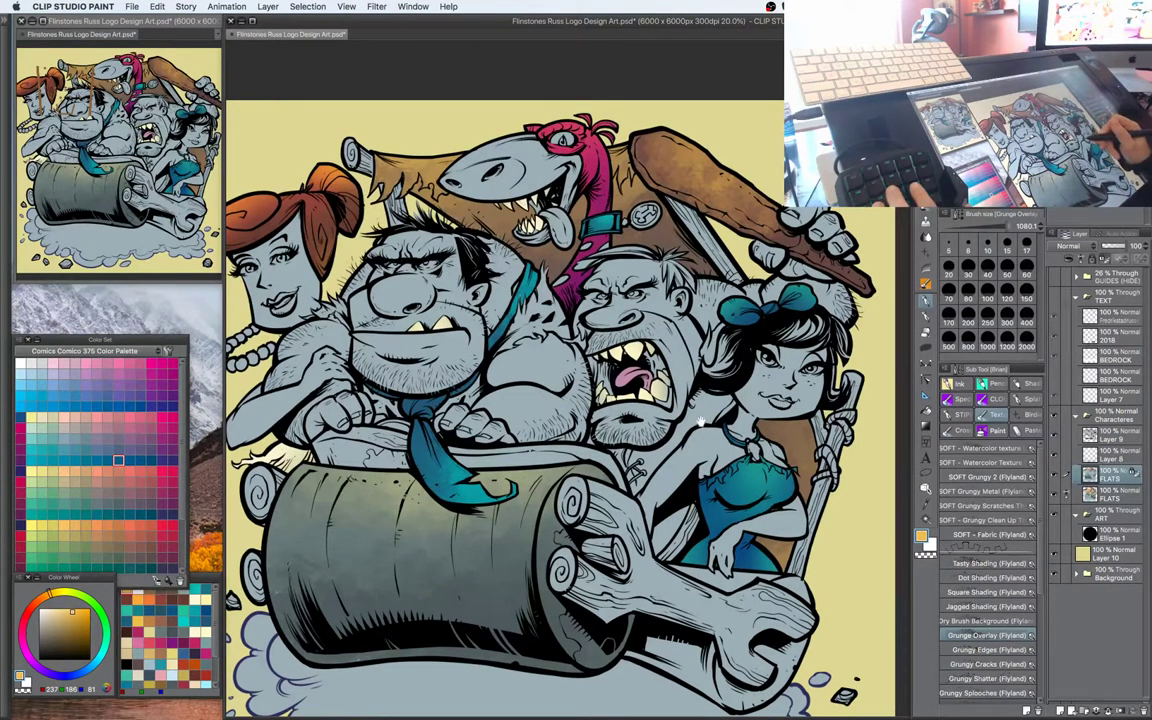
pyautogui.moveTo(701, 421); pyautogui.dragTo(753, 375)
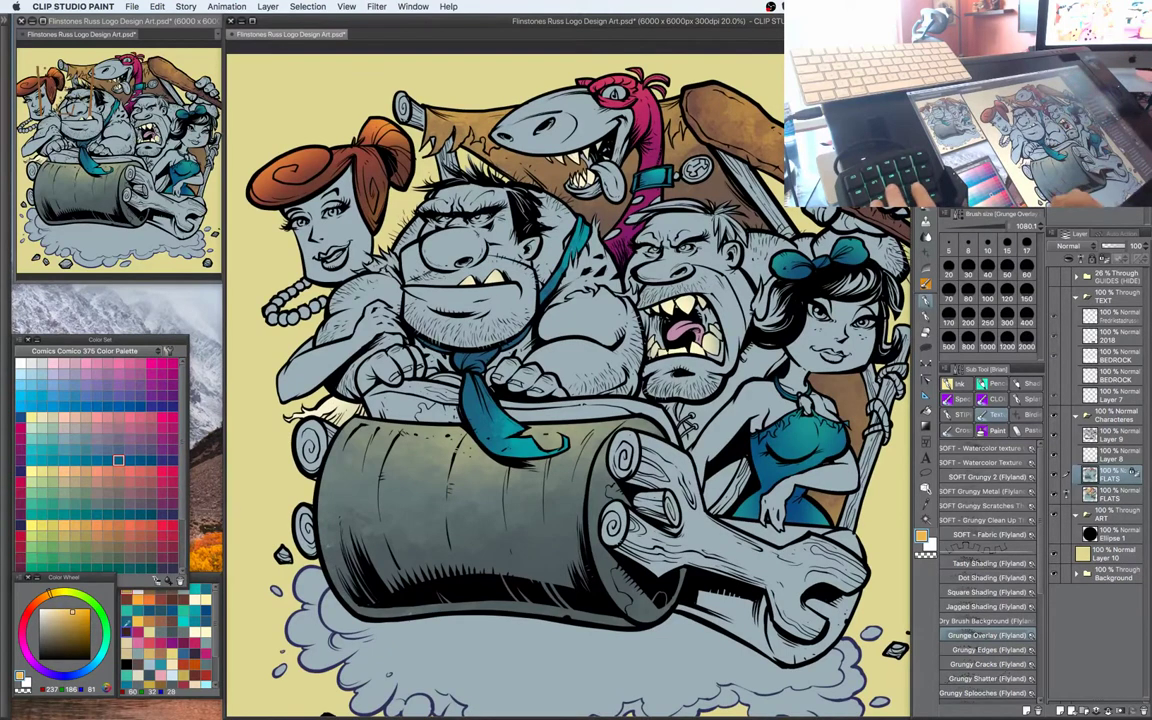
# Select the wooden posts and the forked roller axle, paint them dark brown (RGB 90, 73, 71), and clear the selection
pyautogui.press('w')
pyautogui.click(742, 166)
pyautogui.press('b')
pyautogui.keyDown('alt'); pyautogui.click(724, 172); pyautogui.keyUp('alt')
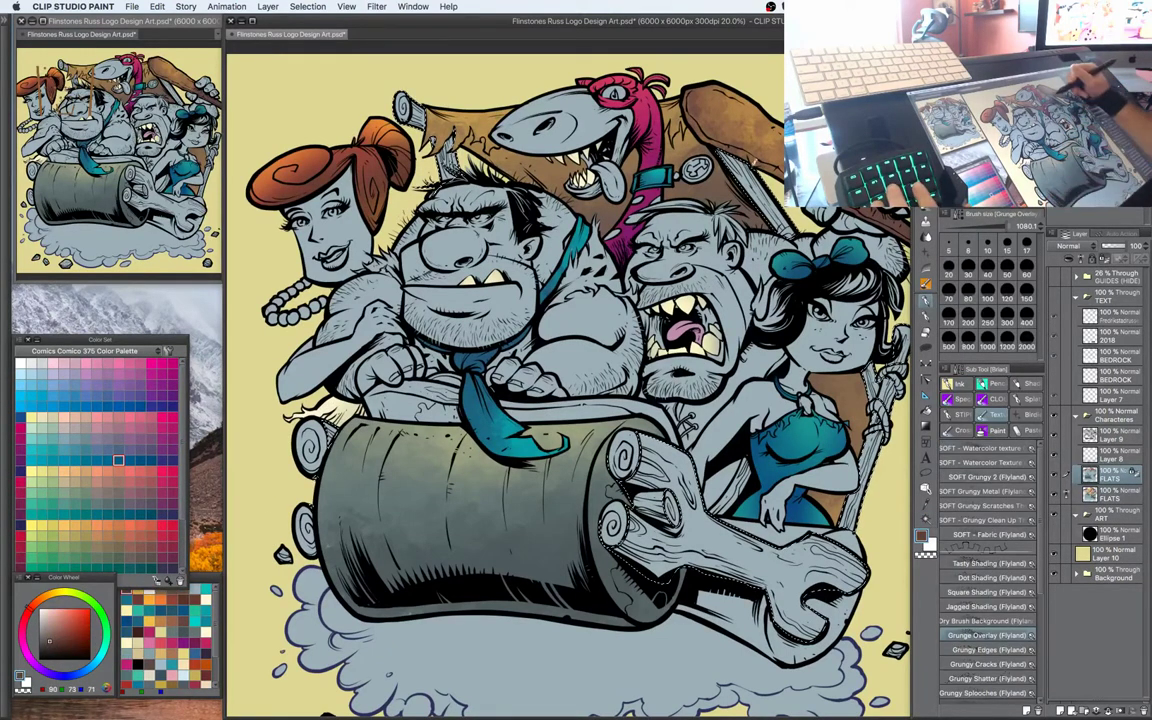
pyautogui.moveTo(738, 170)
pyautogui.mouseDown()
pyautogui.moveTo(784, 230)
pyautogui.moveTo(755, 192)
pyautogui.mouseUp()
pyautogui.moveTo(448, 162); pyautogui.dragTo(406, 106)
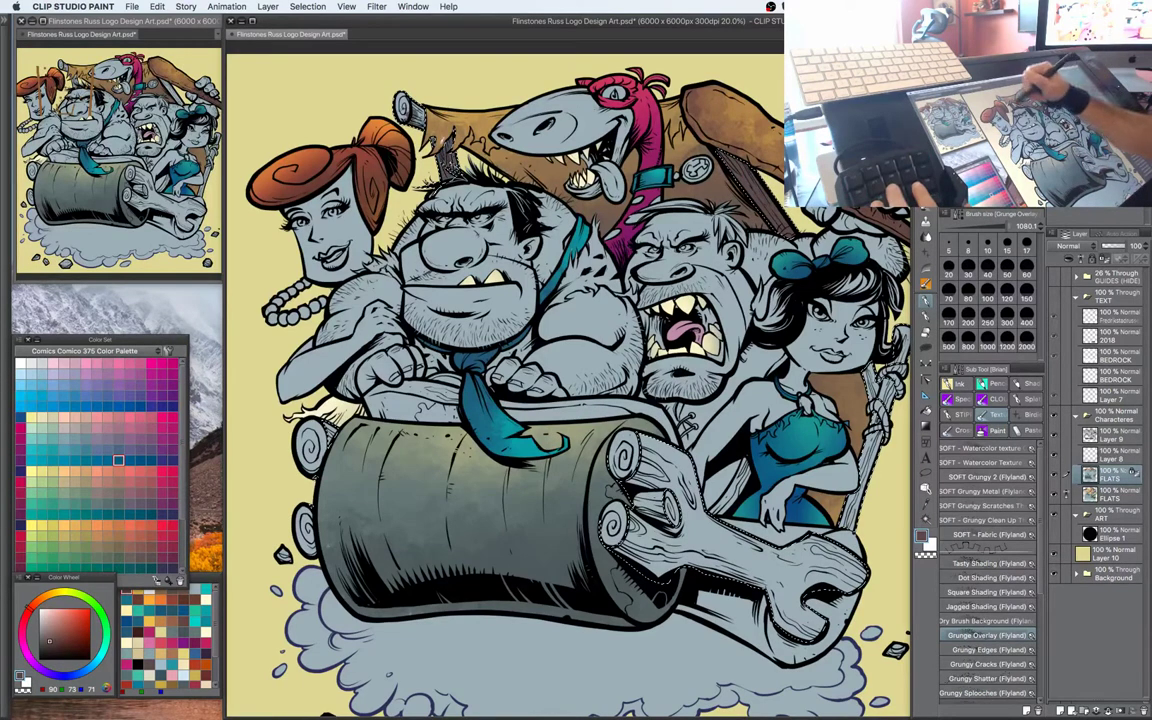
pyautogui.moveTo(900, 345)
pyautogui.mouseDown()
pyautogui.moveTo(808, 618)
pyautogui.moveTo(755, 560)
pyautogui.moveTo(648, 500)
pyautogui.moveTo(630, 548)
pyautogui.mouseUp()
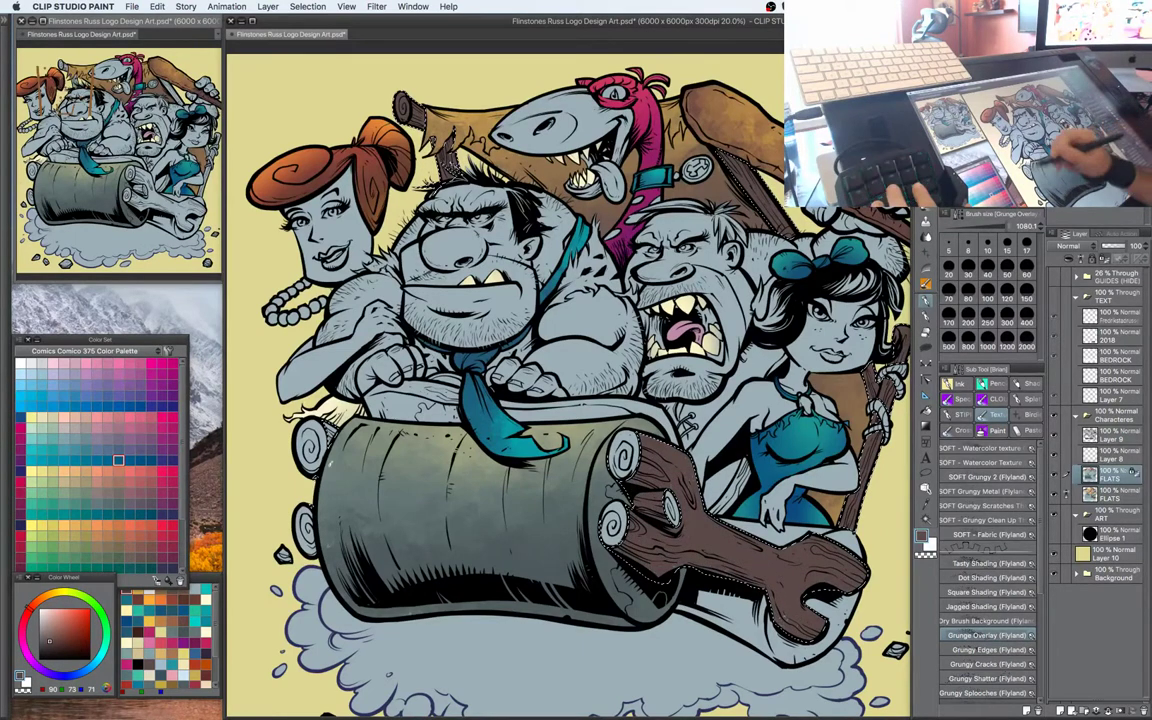
pyautogui.press('super+d')
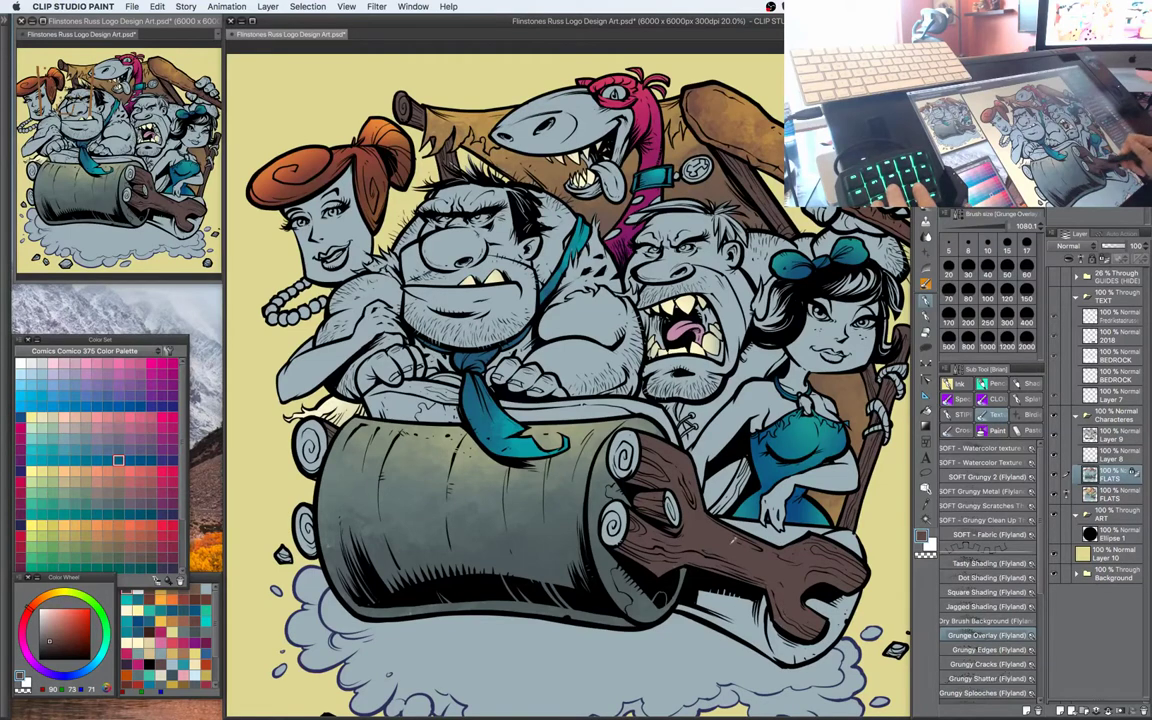
# Sample the axle's brown and darken it to RGB 66, 55, 56 for shading the wood
pyautogui.keyDown('alt'); pyautogui.click(732, 542); pyautogui.keyUp('alt')
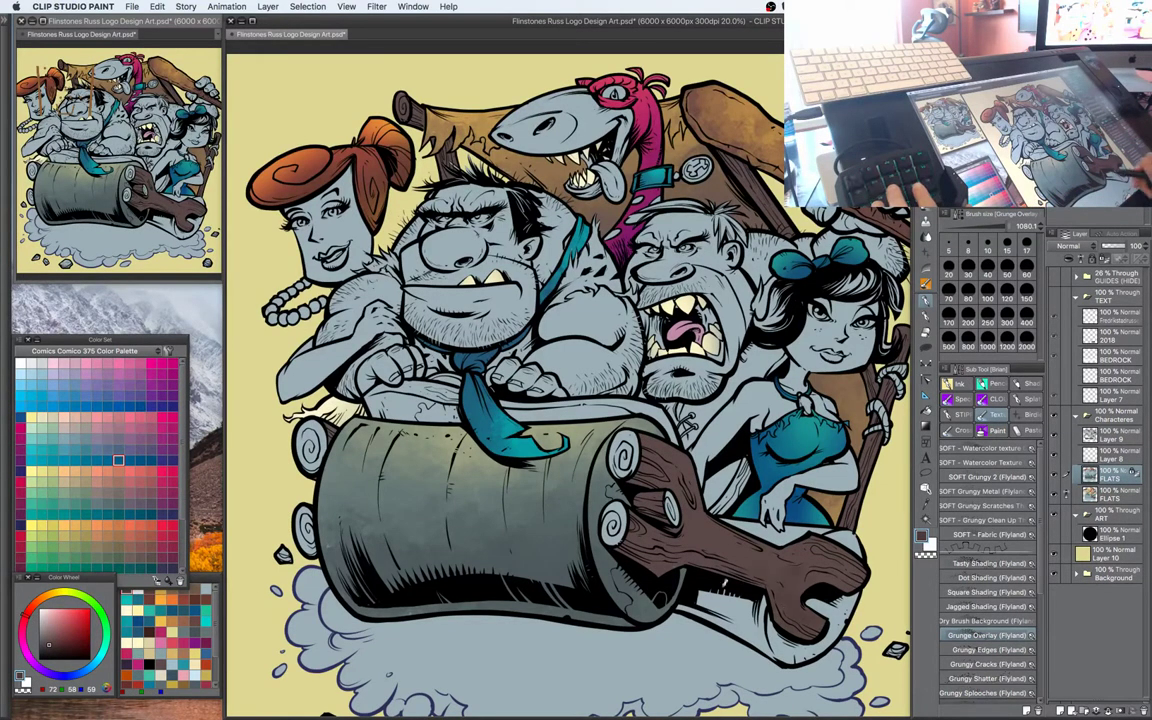
pyautogui.click(800, 577)
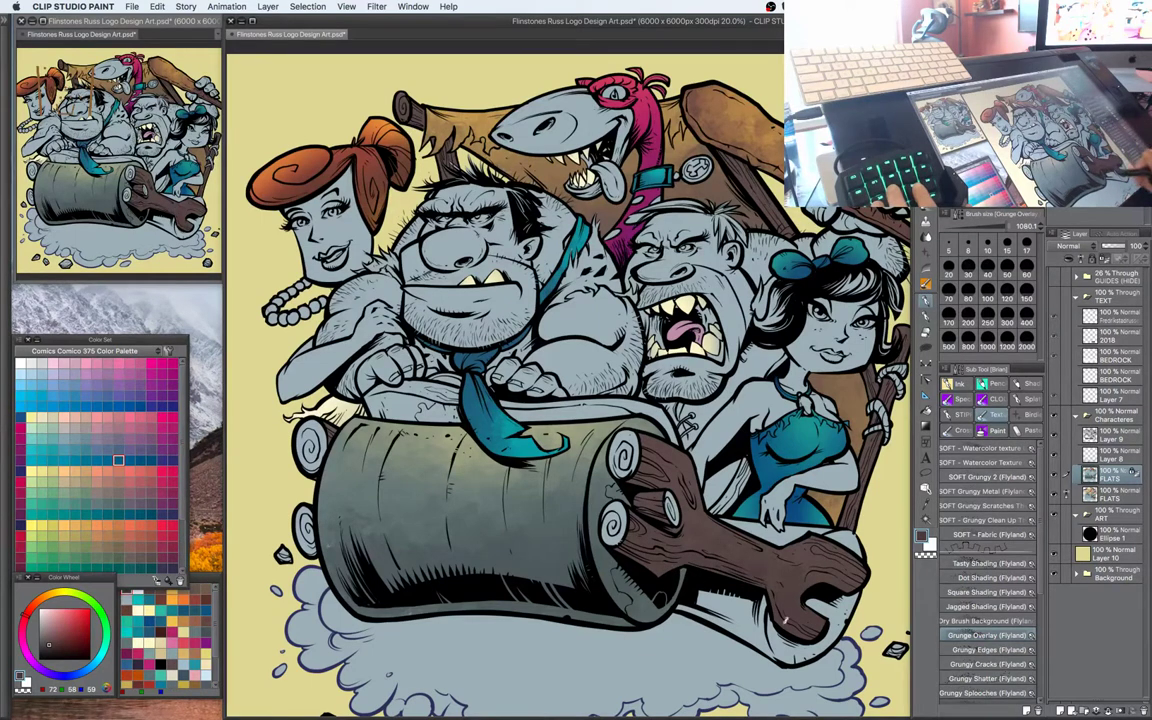
pyautogui.click(47, 647)
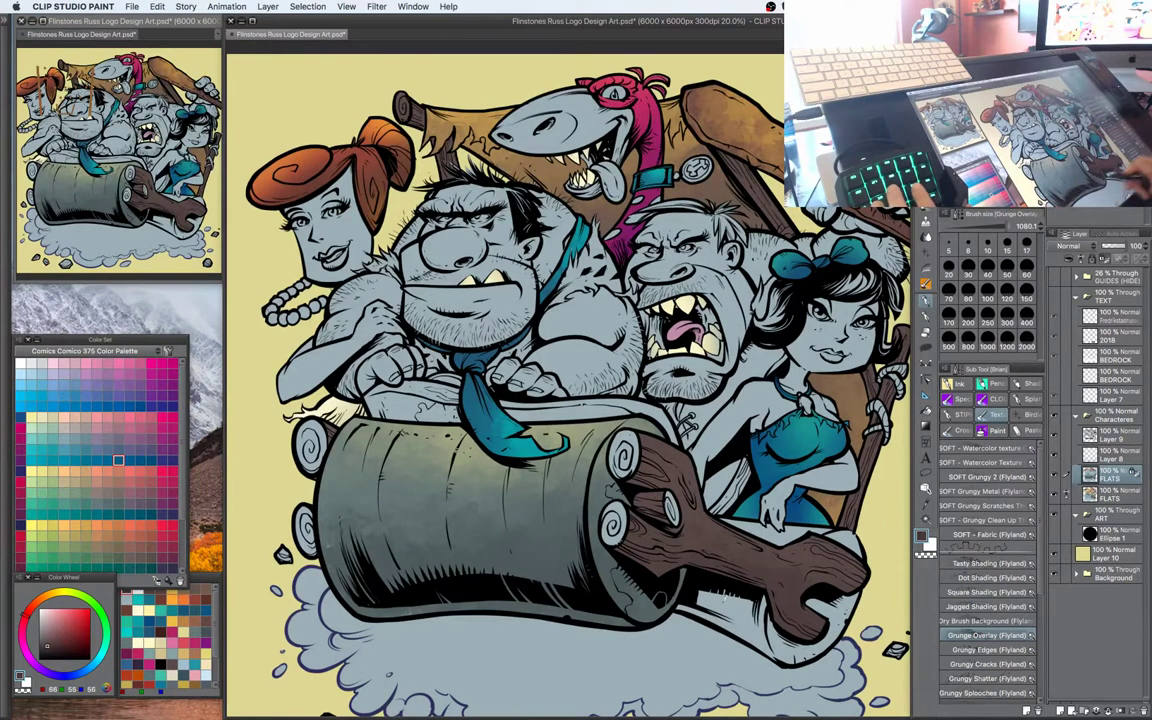
pyautogui.click(817, 631)
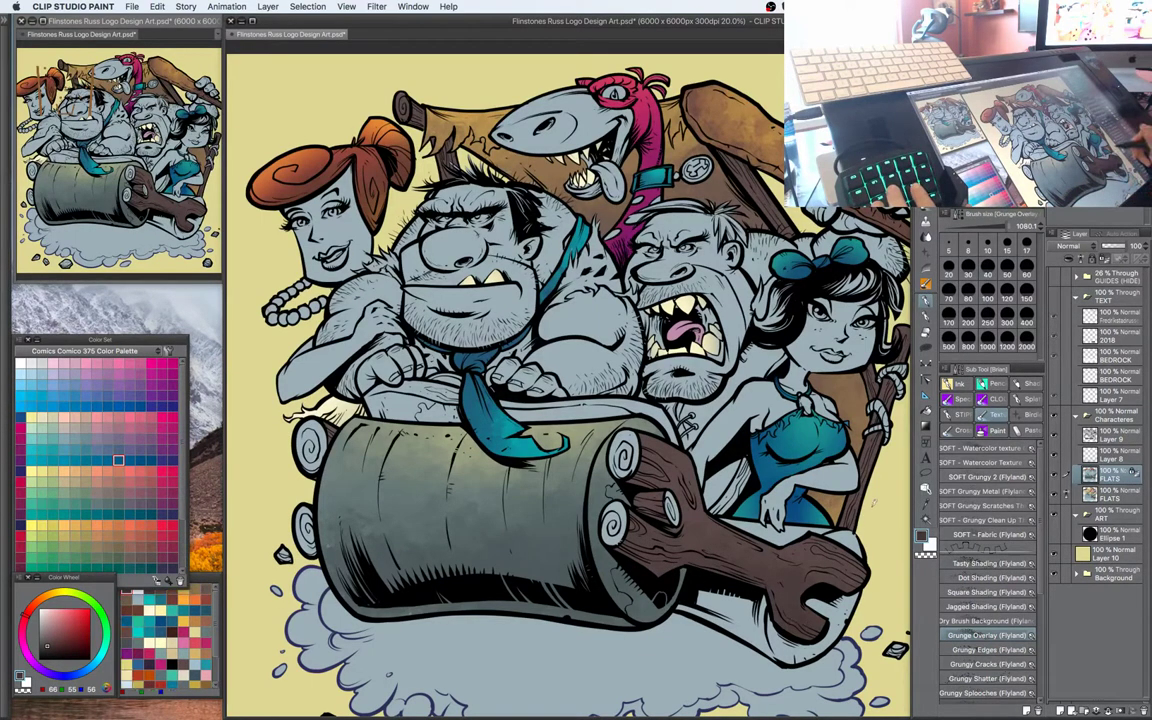
# Resample the wood, reinstate the dark brown RGB 66, 55, 56, and shade the wooden parts at brush size 439.8
pyautogui.keyDown('alt'); pyautogui.click(871, 447); pyautogui.keyUp('alt')
pyautogui.keyDown('alt'); pyautogui.click(806, 566); pyautogui.keyUp('alt')
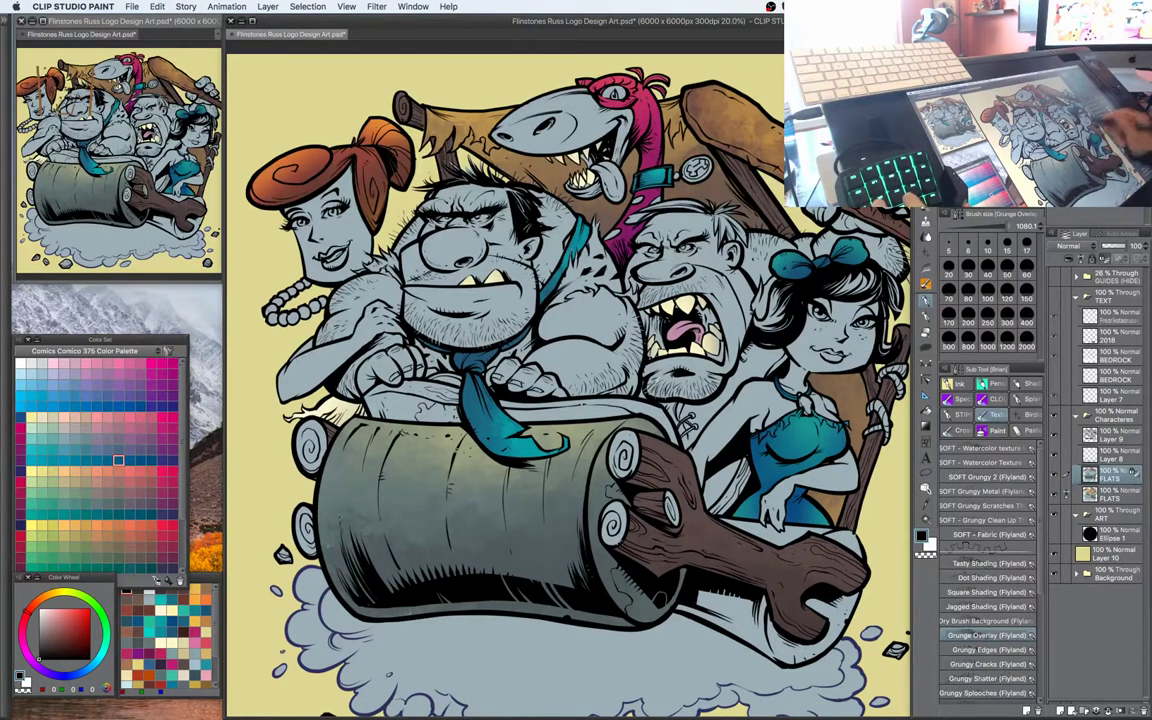
pyautogui.click(138, 590)
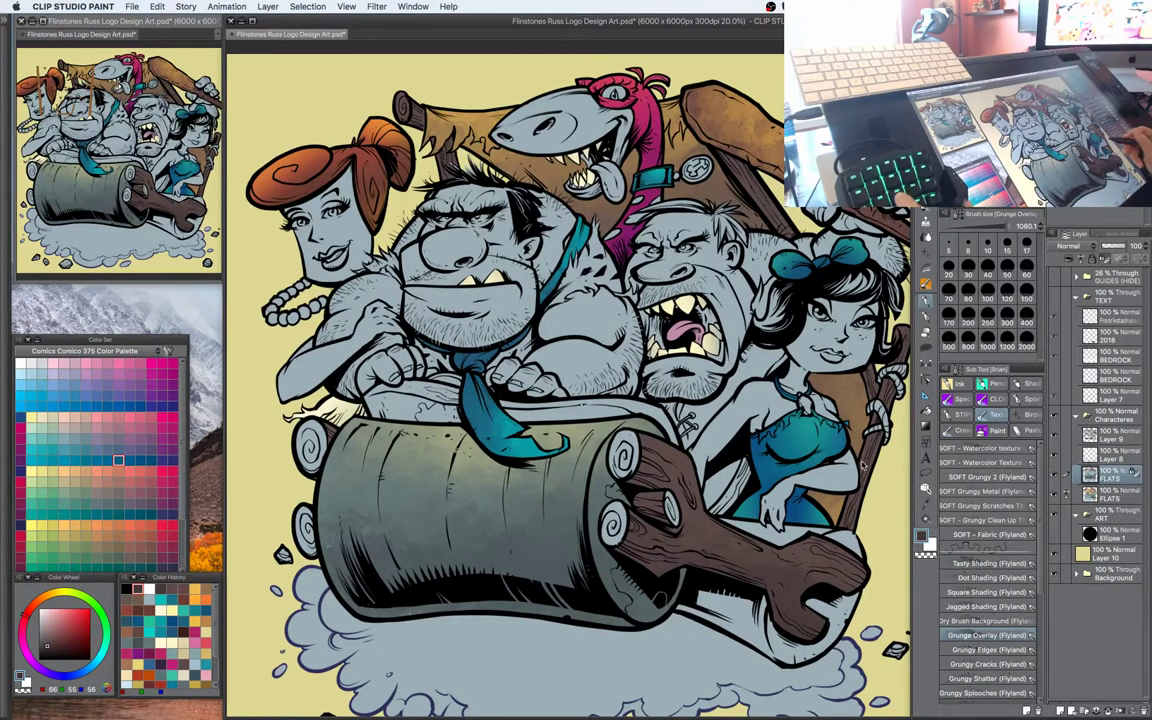
pyautogui.moveTo(786, 420); pyautogui.dragTo(733, 420)
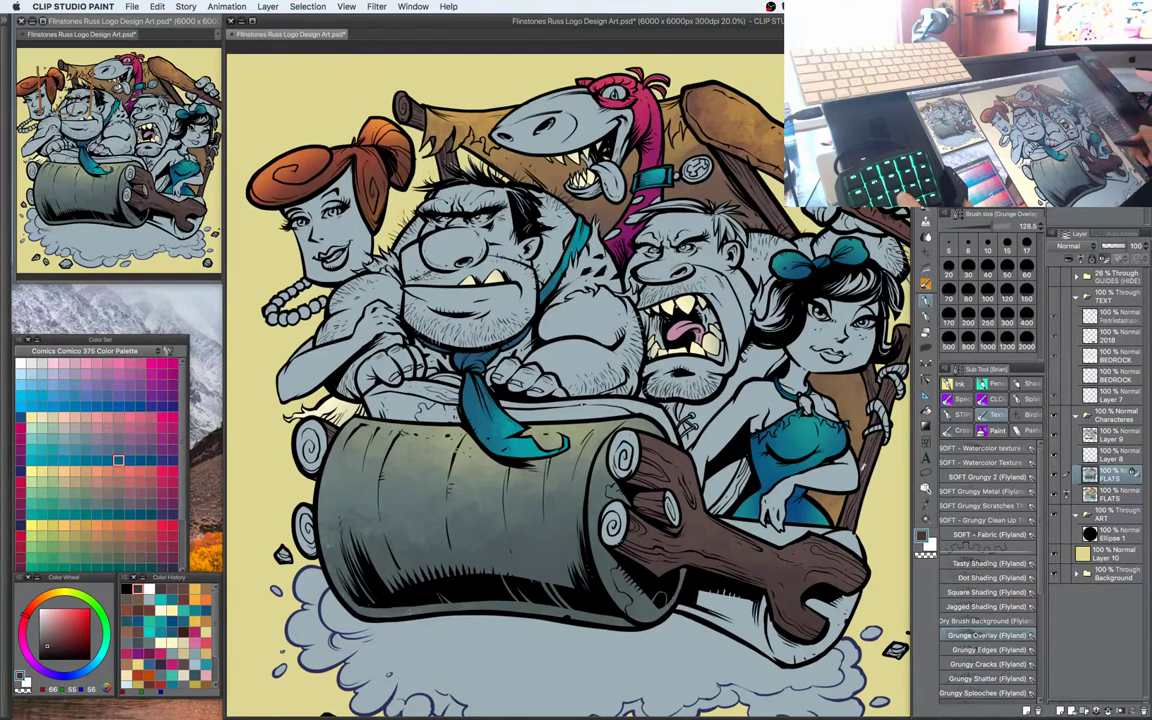
pyautogui.moveTo(730, 364)
pyautogui.mouseDown()
pyautogui.moveTo(762, 364)
pyautogui.moveTo(744, 364)
pyautogui.mouseUp()
pyautogui.moveTo(833, 403)
pyautogui.mouseDown()
pyautogui.moveTo(828, 376)
pyautogui.moveTo(840, 378)
pyautogui.mouseUp()
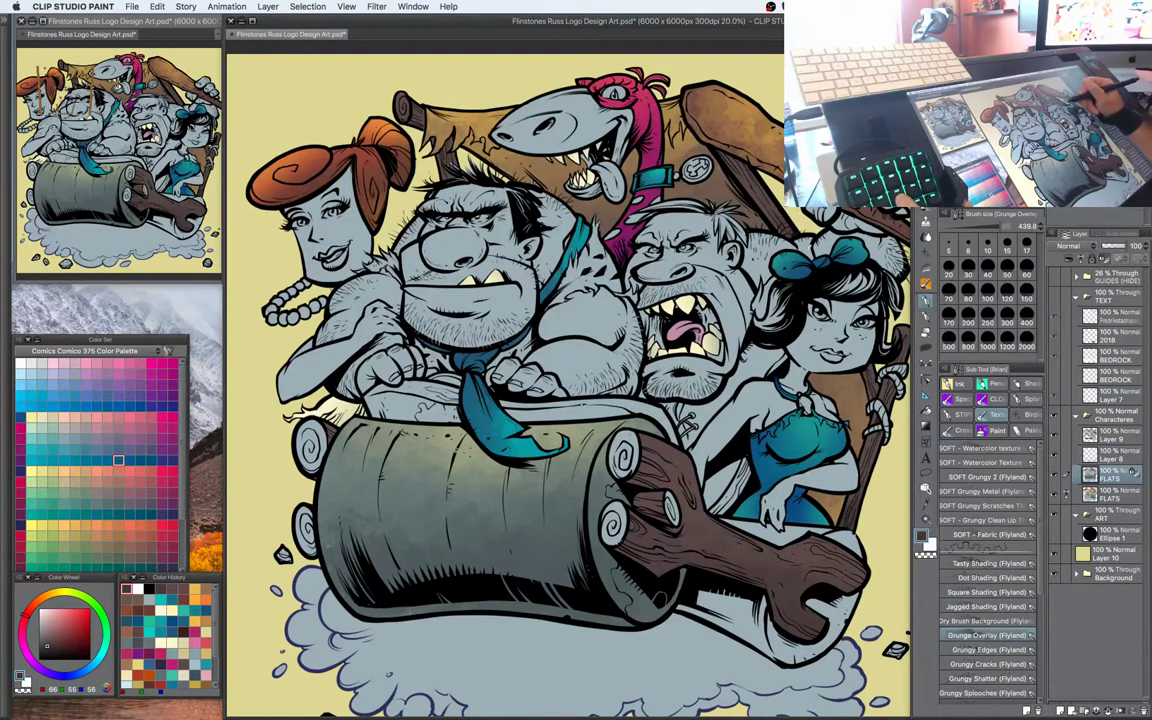
pyautogui.moveTo(661, 490); pyautogui.dragTo(650, 420)
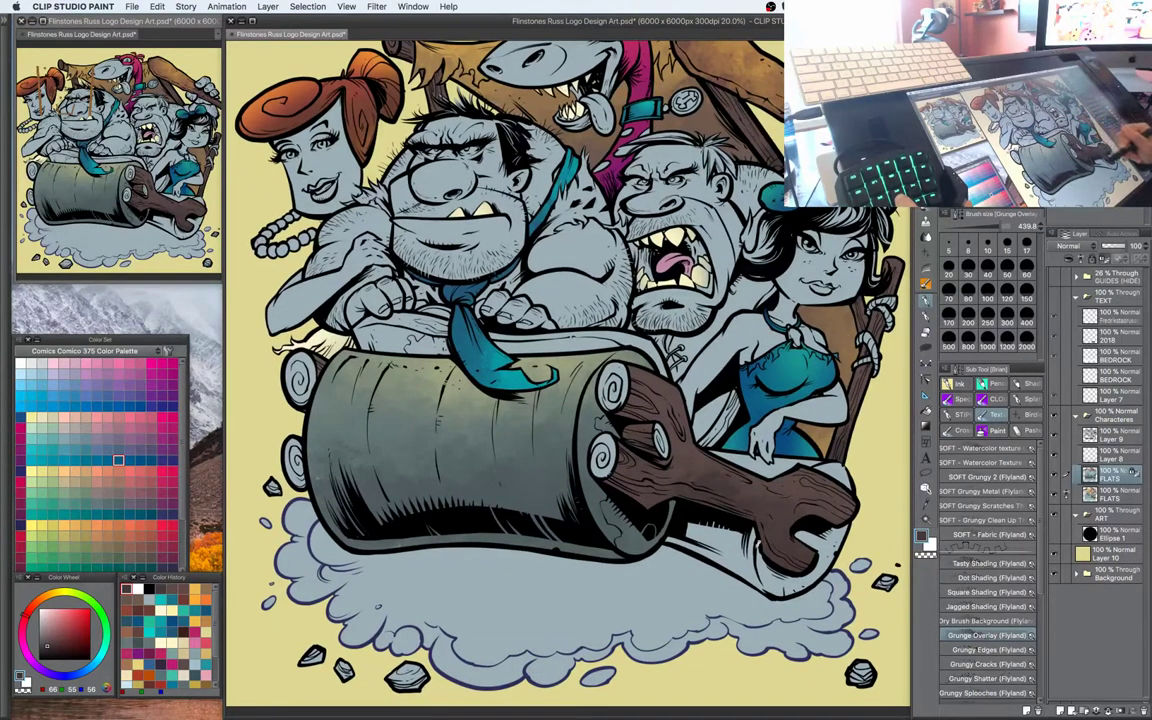
# Select the rear stone roller, paint it with the front roller's sampled dark grey and olive (RGB 161, 167, 132), and deselect it
pyautogui.scroll(-1, 775, 458)
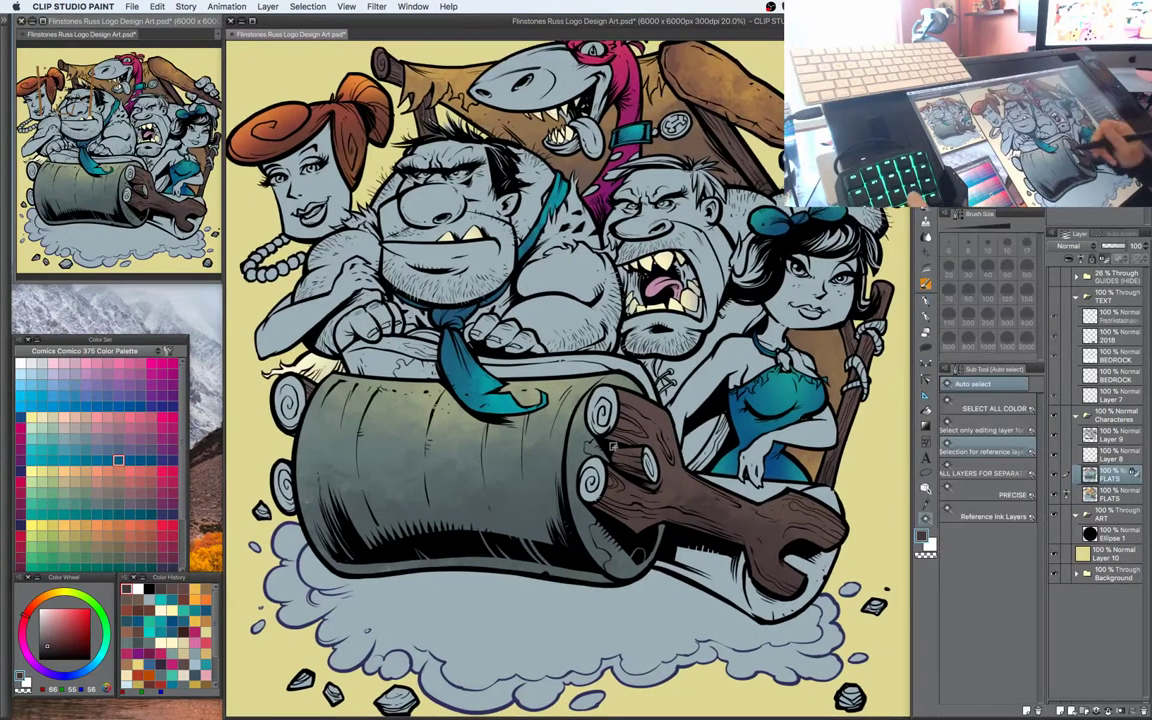
pyautogui.keyDown('alt'); pyautogui.click(548, 500); pyautogui.keyUp('alt')
pyautogui.moveTo(612, 505)
pyautogui.mouseDown()
pyautogui.moveTo(700, 525)
pyautogui.moveTo(728, 500)
pyautogui.mouseUp()
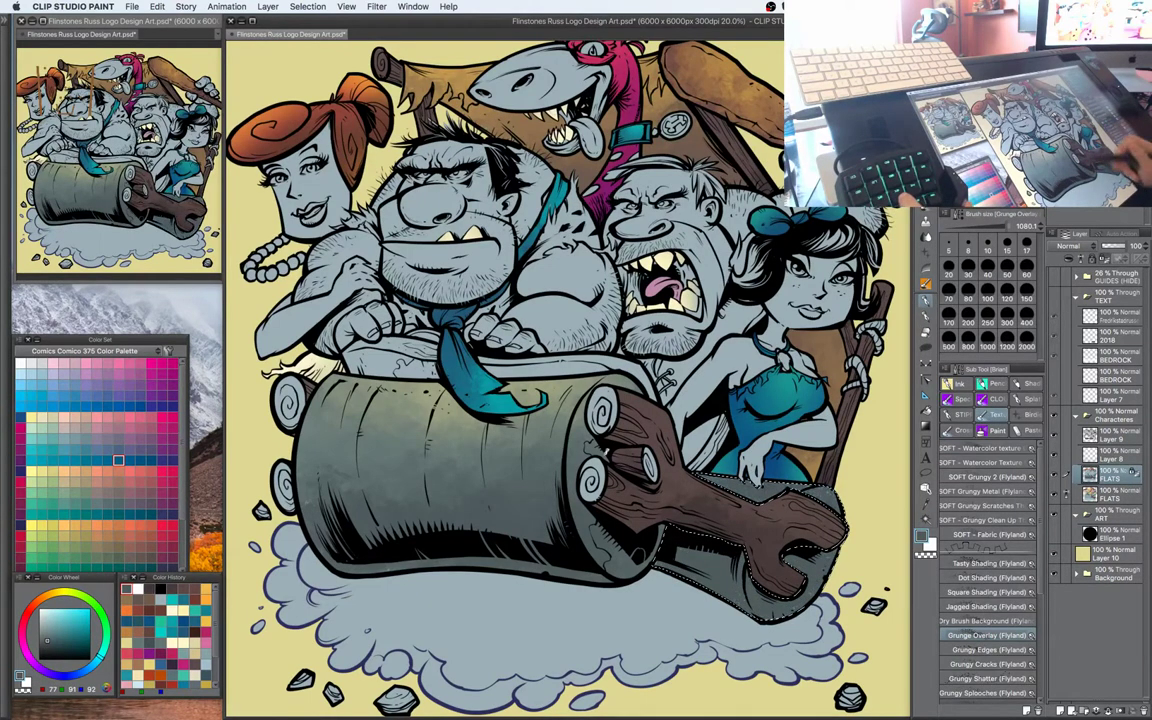
pyautogui.keyDown('alt'); pyautogui.click(552, 397); pyautogui.keyUp('alt')
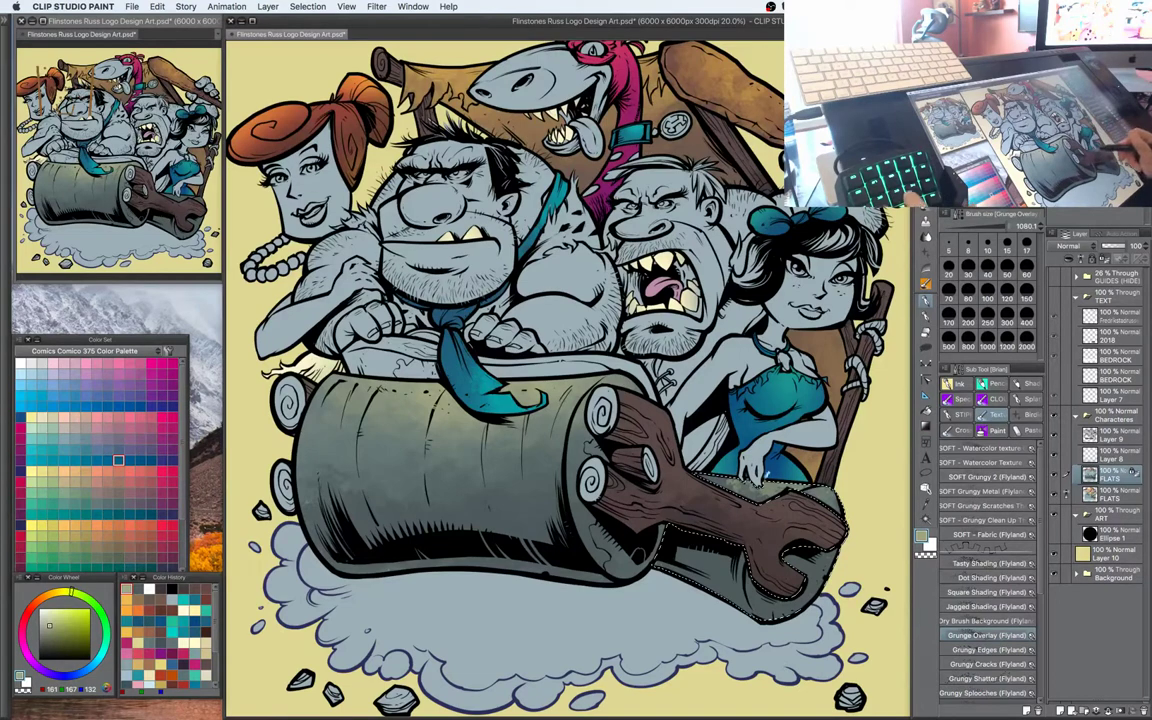
pyautogui.press('super+d')
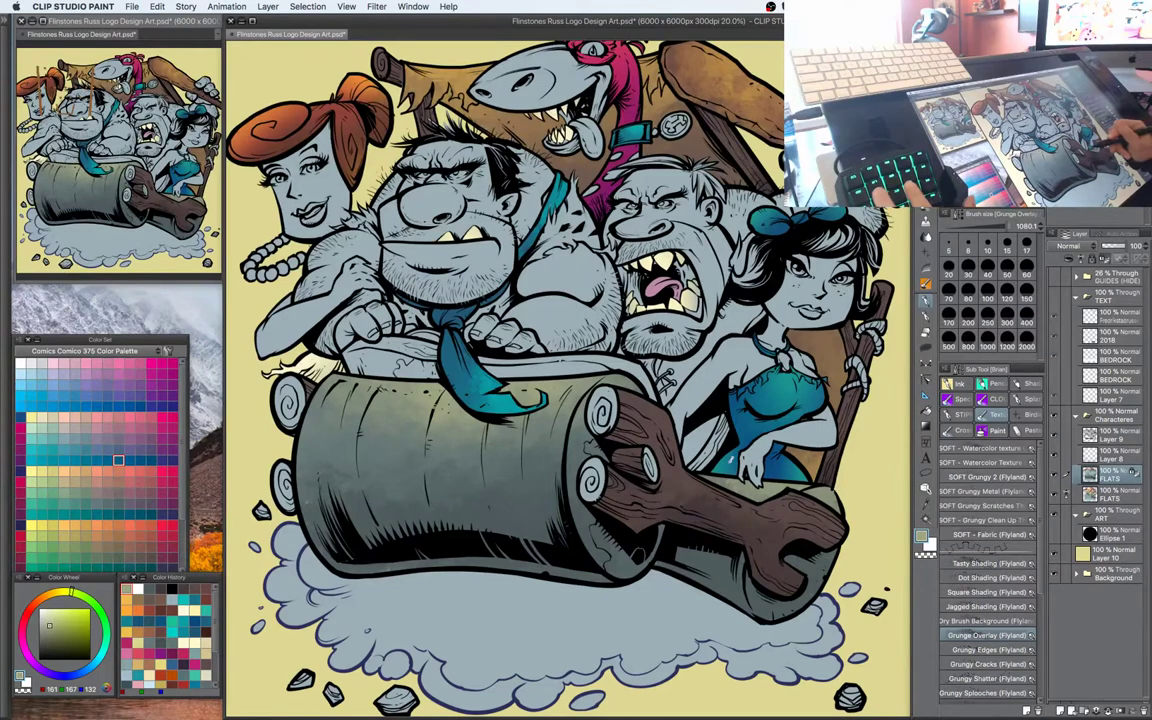
# Set a pale yellow (RGB 243, 235, 172) and reduce the Grunge Overlay brush size to 221.8
pyautogui.scroll(-2, 567, 380)
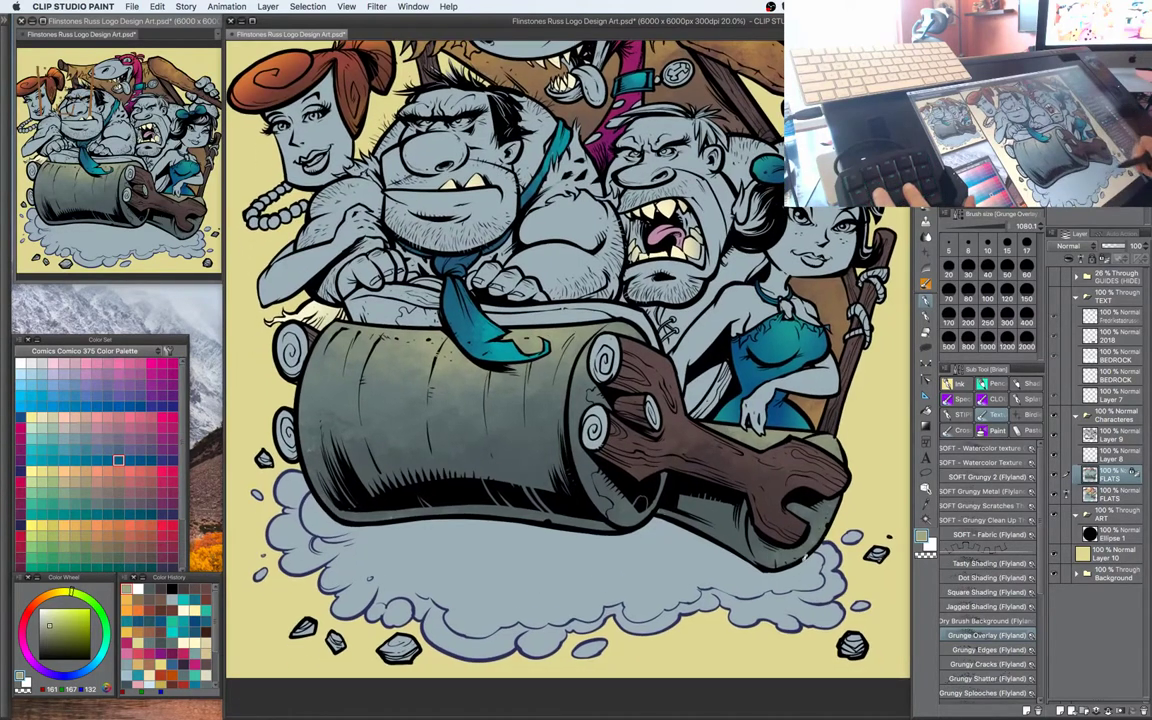
pyautogui.moveTo(778, 487); pyautogui.dragTo(818, 500)
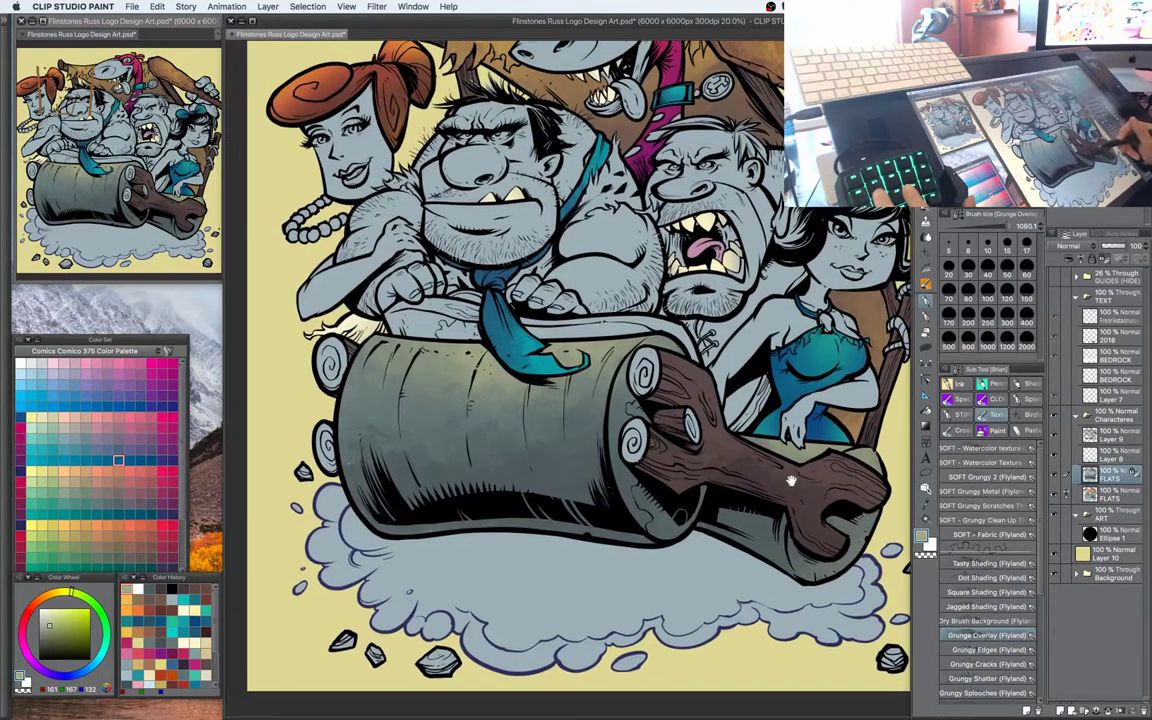
pyautogui.click(53, 610)
pyautogui.click(59, 591)
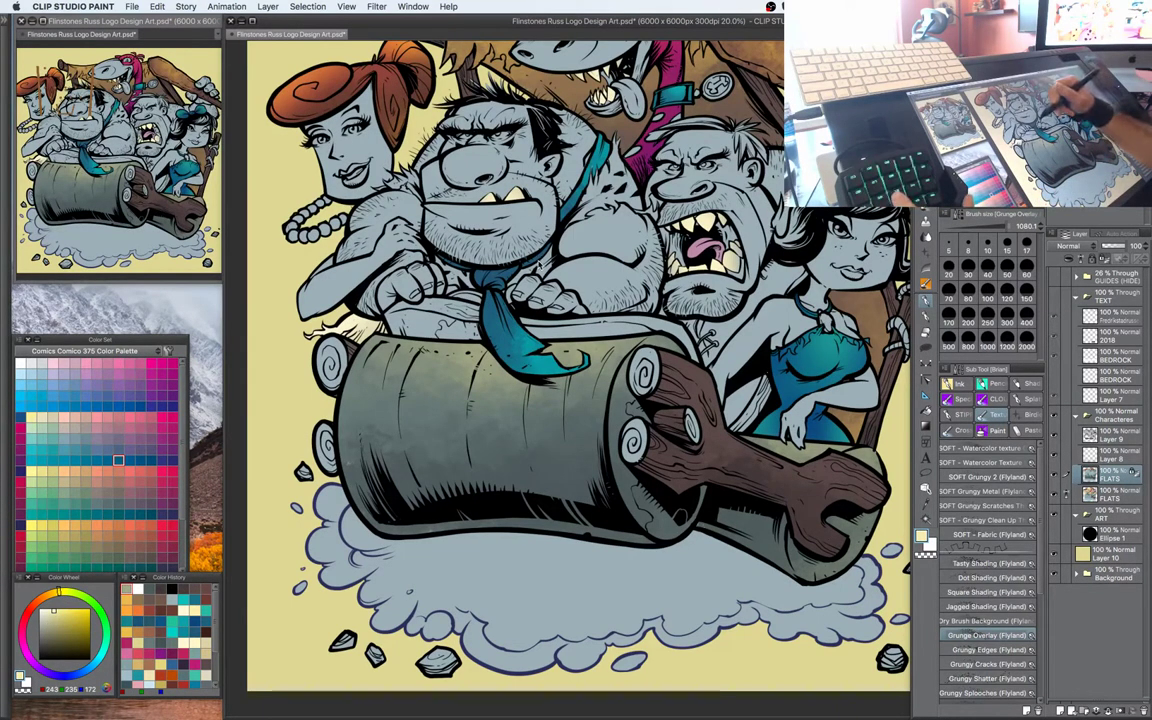
pyautogui.press('[')
pyautogui.press('[')
pyautogui.press('[')
pyautogui.press('[')
pyautogui.press('[')
pyautogui.press('[')
pyautogui.press('[')
pyautogui.press('[')
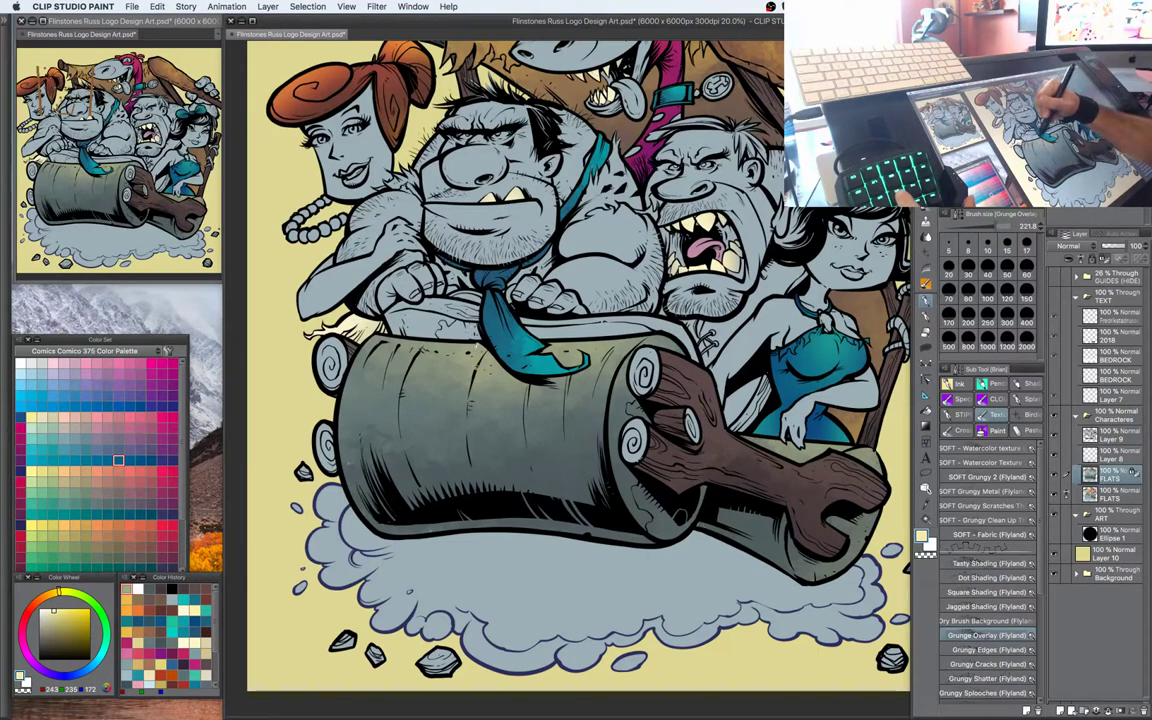
# Select the front and rear stone rollers together and return to the Grunge Overlay brush
pyautogui.press('w')
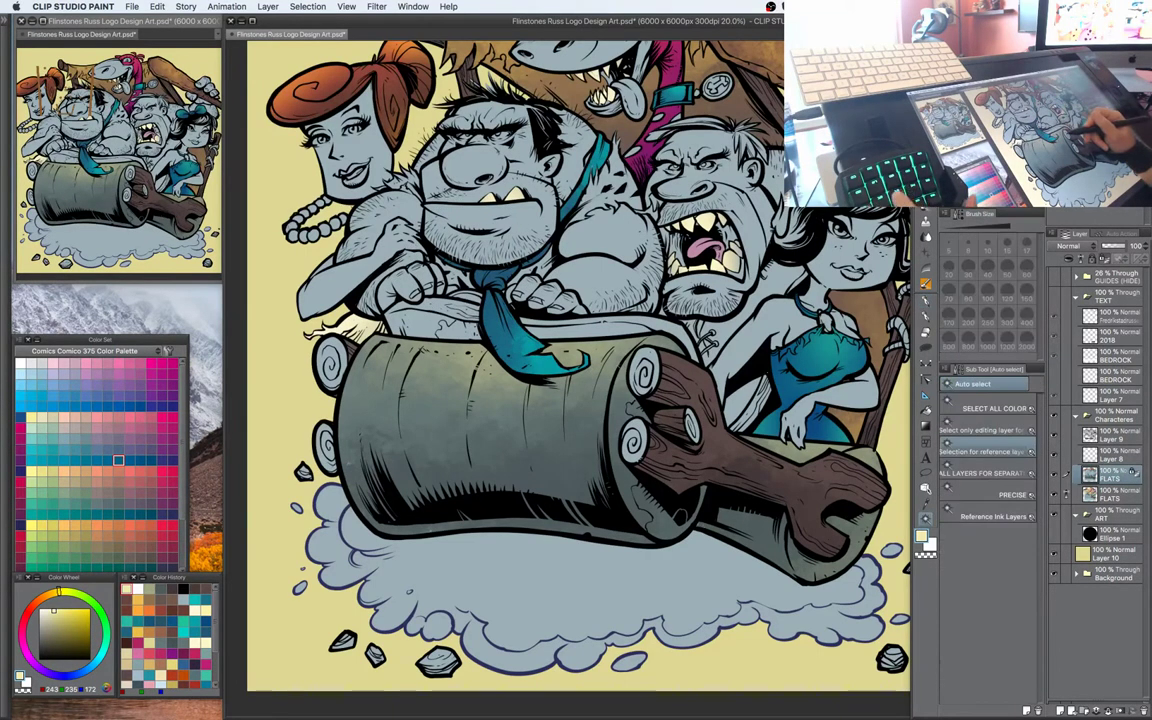
pyautogui.click(560, 420)
pyautogui.press('b')
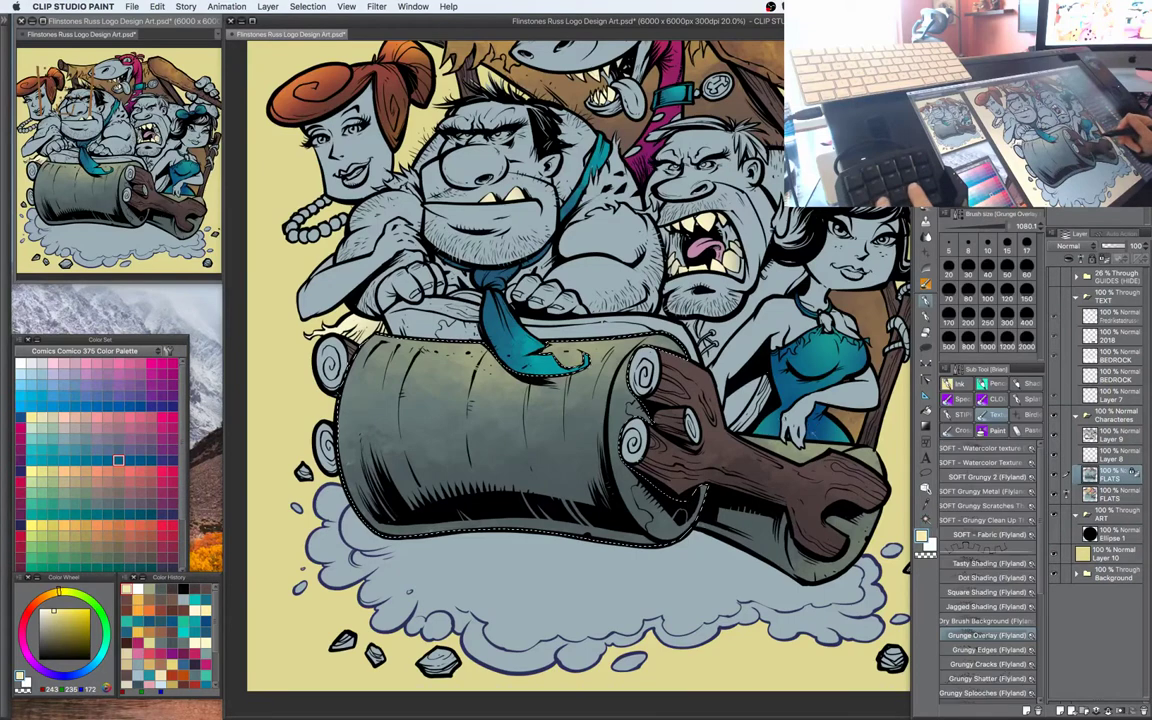
pyautogui.press('w')
pyautogui.click(856, 464)
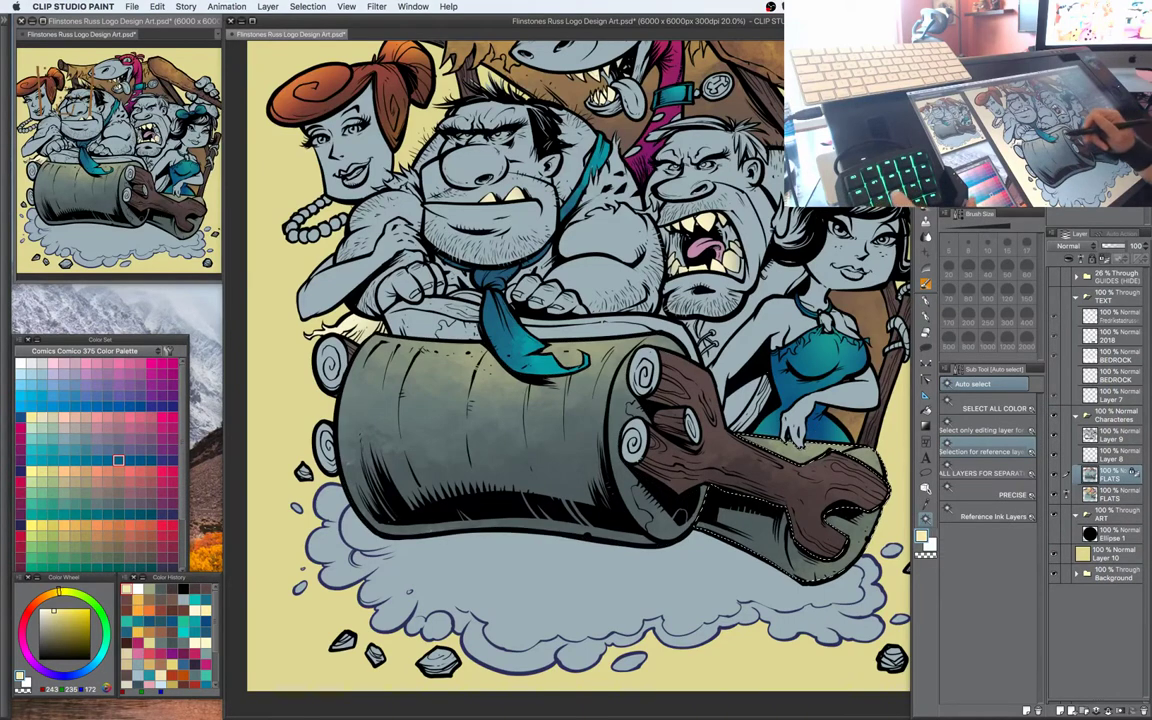
pyautogui.keyDown('shift'); pyautogui.click(580, 428); pyautogui.keyUp('shift')
pyautogui.press('b')
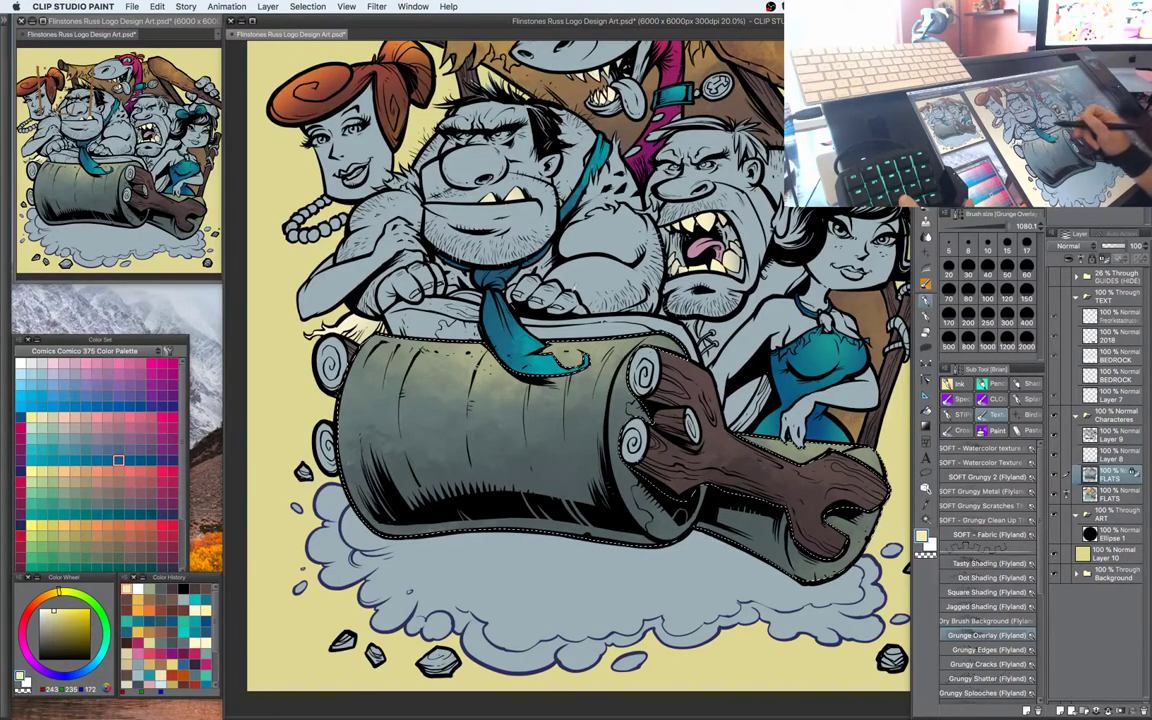
# Reduce the Grunge Overlay brush size to 319.5 and brush pale yellow highlights along the lower edges of the two stone rollers
pyautogui.press('[')
pyautogui.press('[')
pyautogui.press('[')
pyautogui.press('[')
pyautogui.press('[')
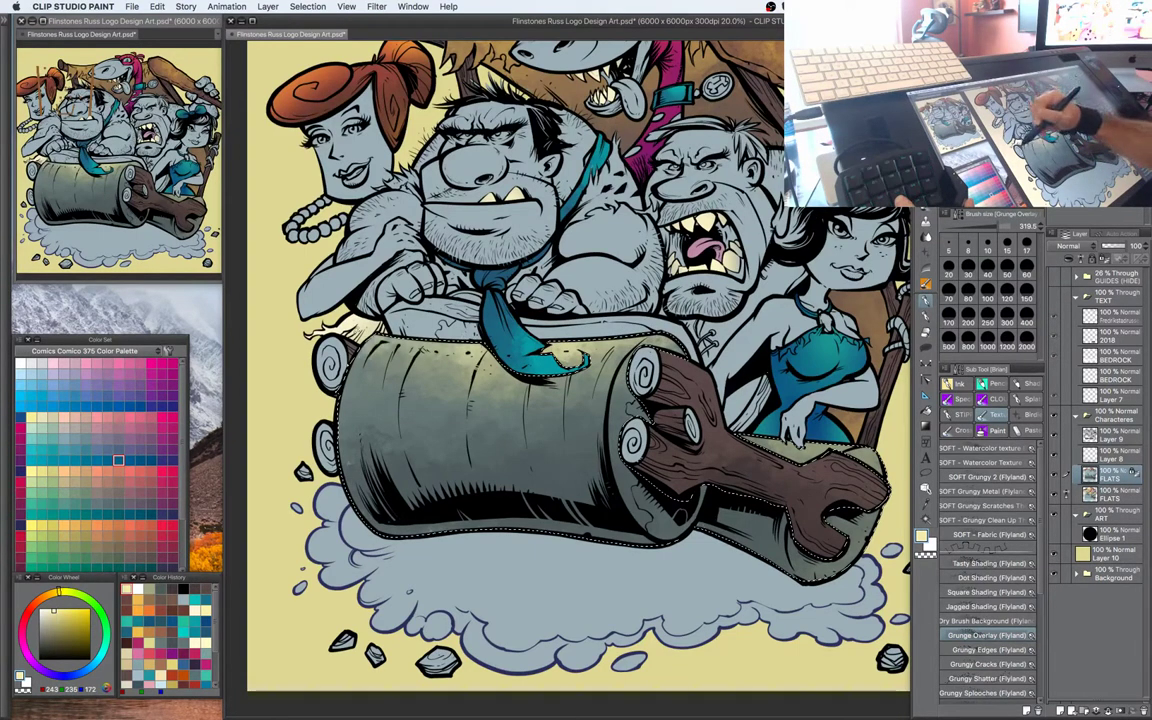
pyautogui.moveTo(800, 429); pyautogui.dragTo(755, 383)
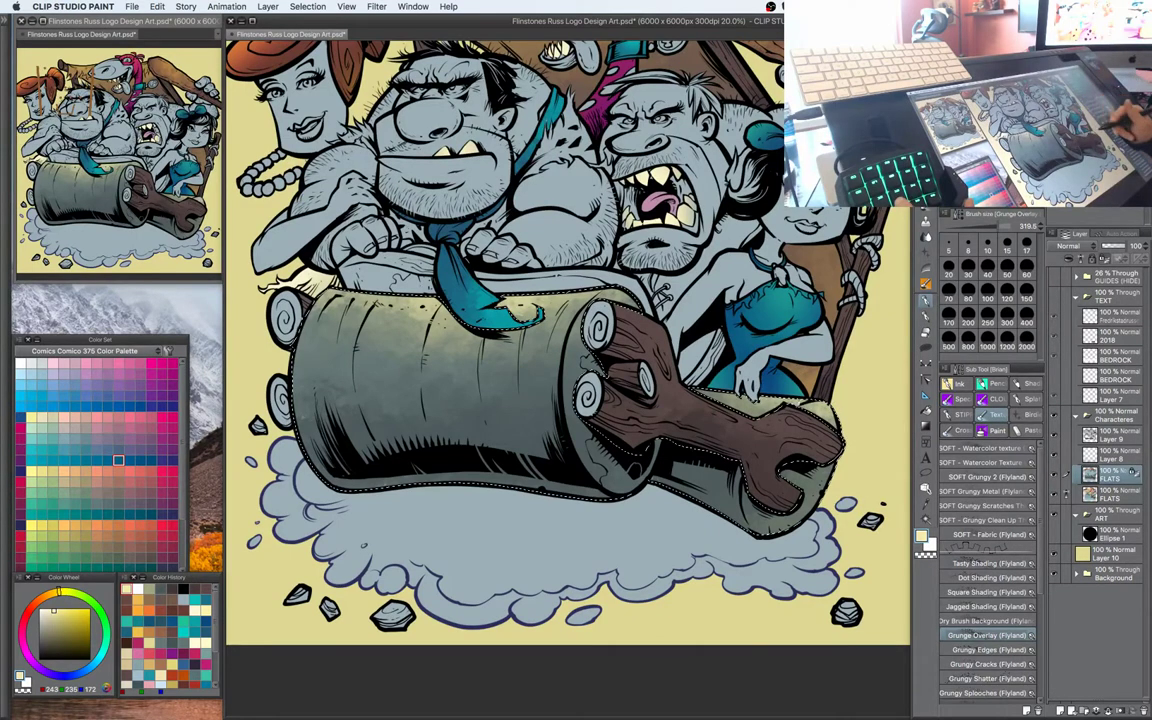
pyautogui.moveTo(800, 415); pyautogui.dragTo(809, 388)
pyautogui.moveTo(593, 464)
pyautogui.mouseDown()
pyautogui.moveTo(501, 448)
pyautogui.moveTo(384, 460)
pyautogui.mouseUp()
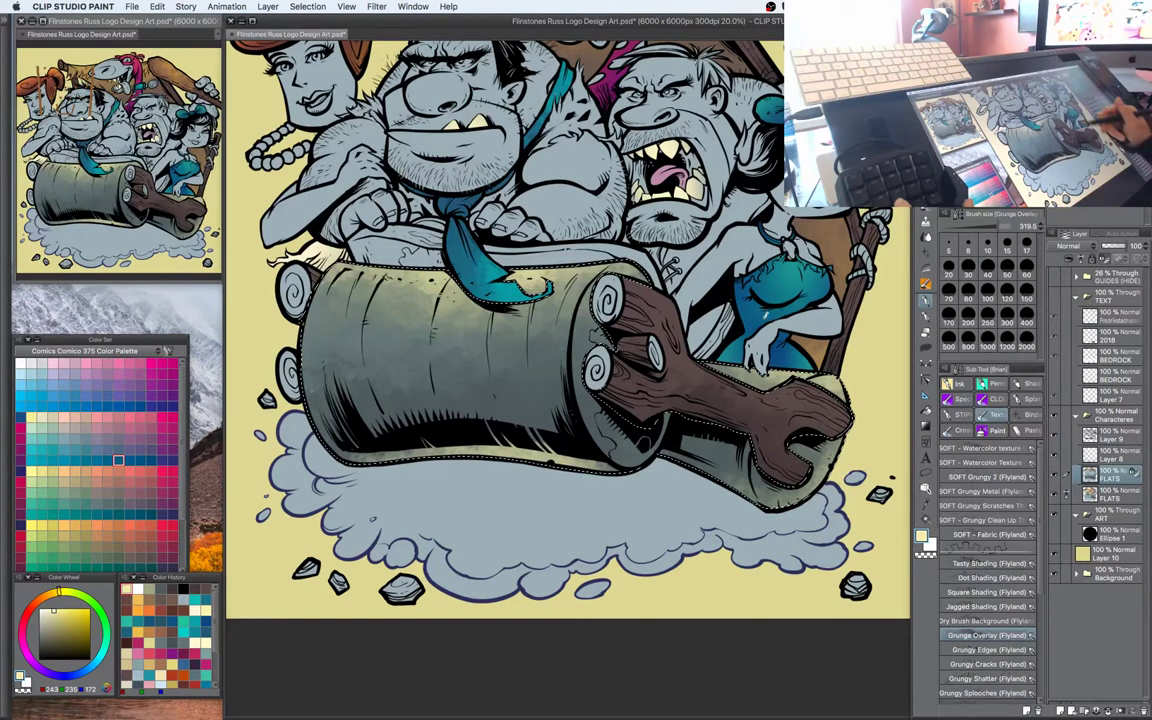
# Select the spiral log ends around the rollers and paint them with a peach base colour (RGB 255, 205, 147)
pyautogui.moveTo(633, 321); pyautogui.dragTo(682, 363)
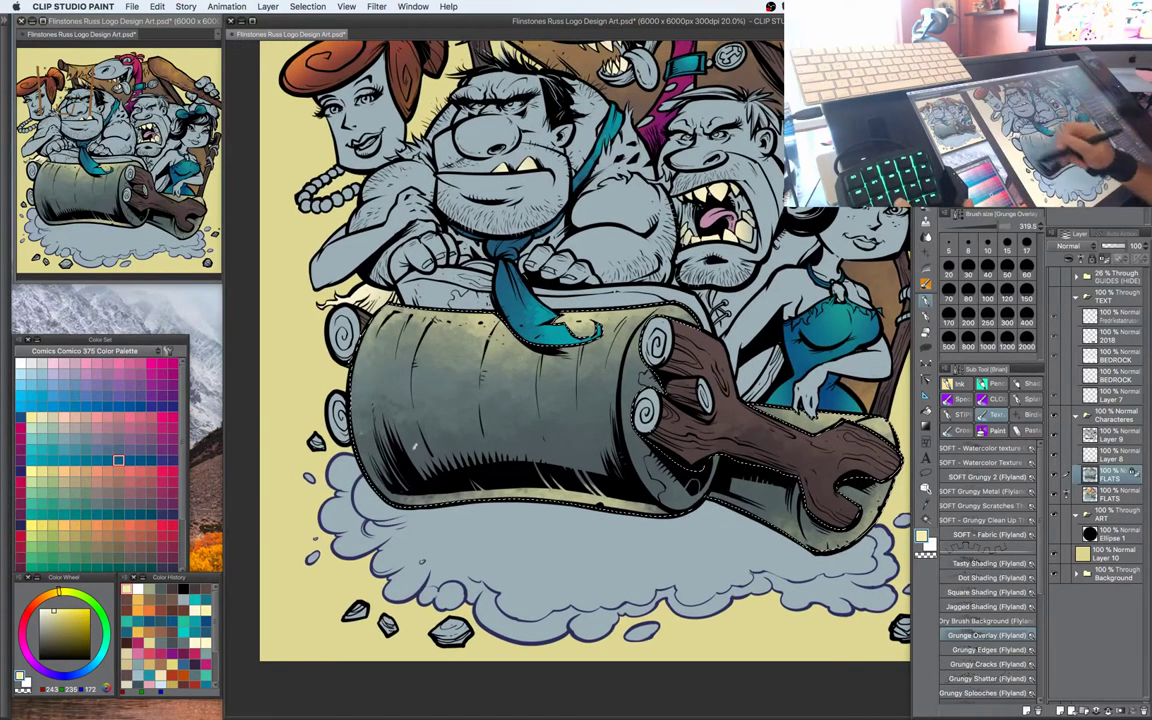
pyautogui.press('w')
pyautogui.click(648, 412)
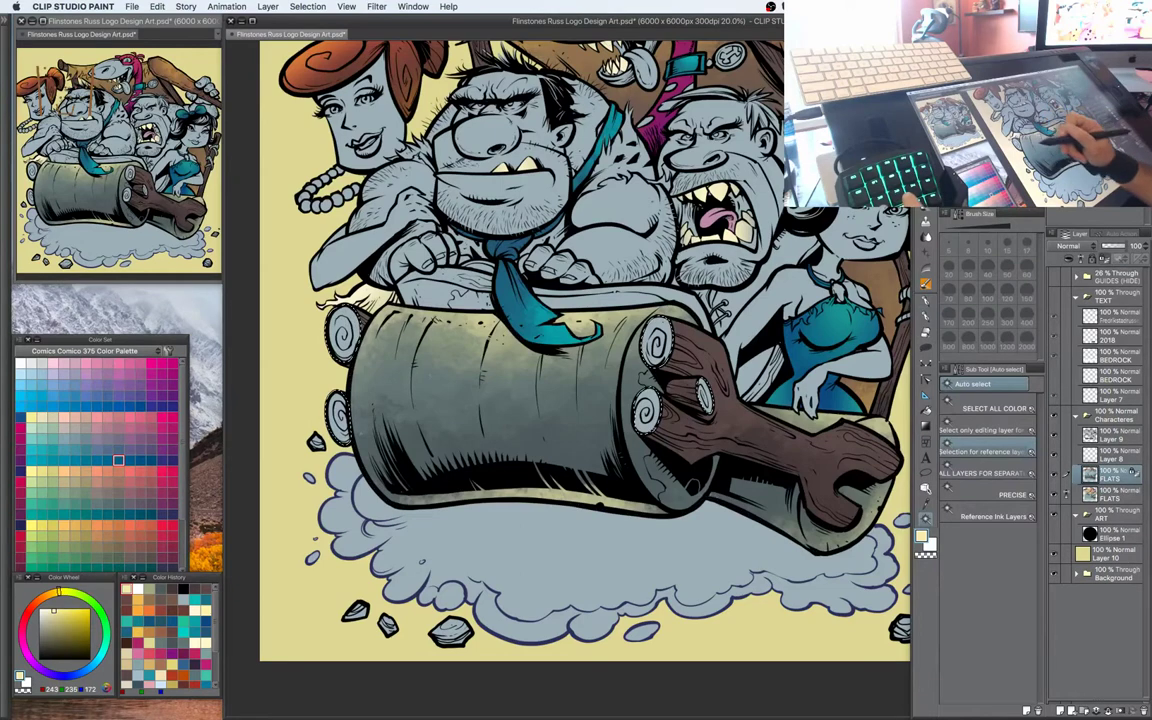
pyautogui.press('b')
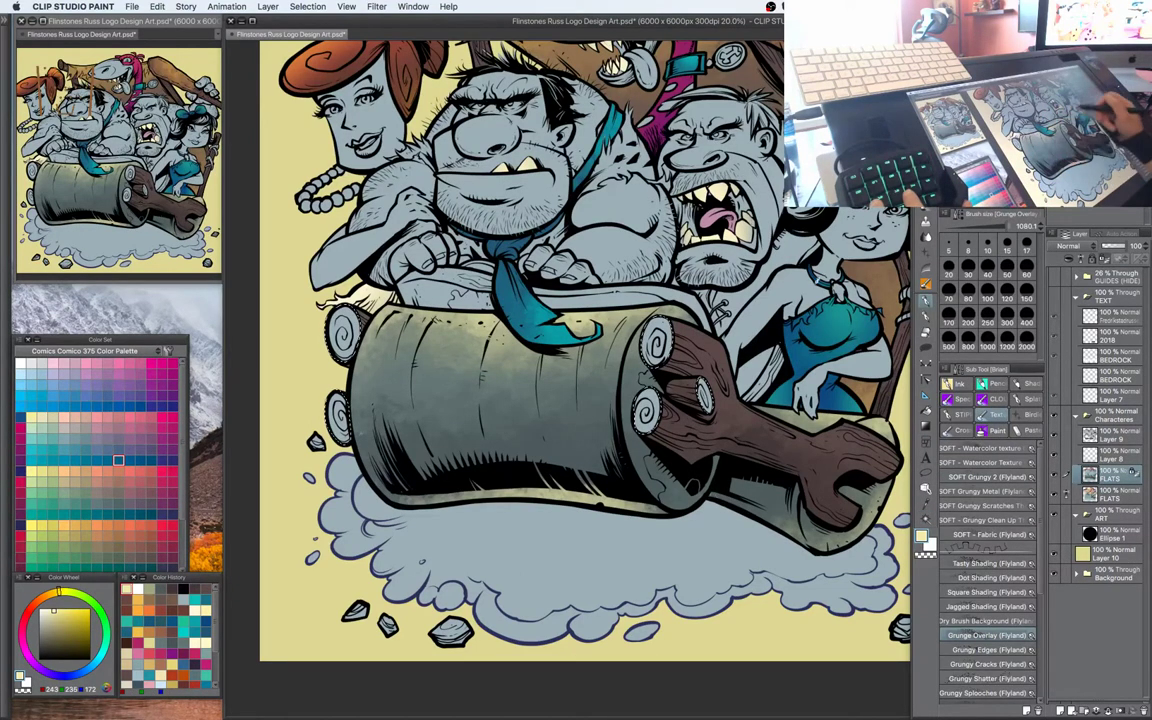
pyautogui.moveTo(59, 592); pyautogui.dragTo(43, 597)
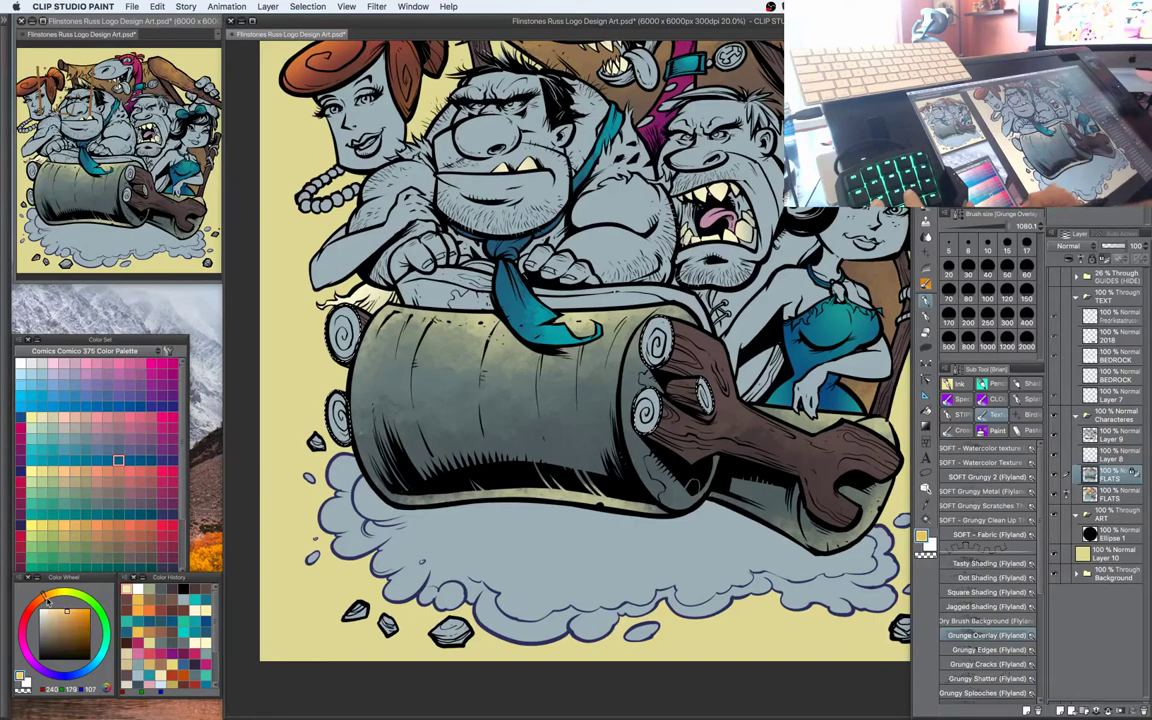
pyautogui.click(61, 609)
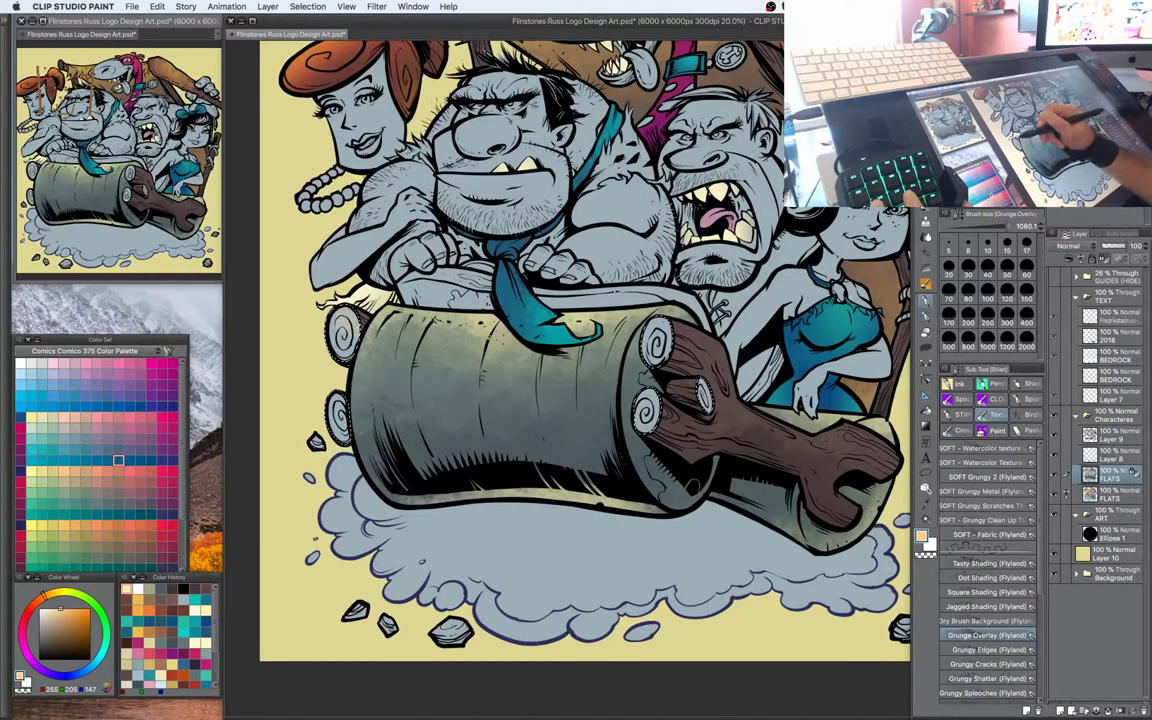
pyautogui.moveTo(322, 295); pyautogui.dragTo(308, 397)
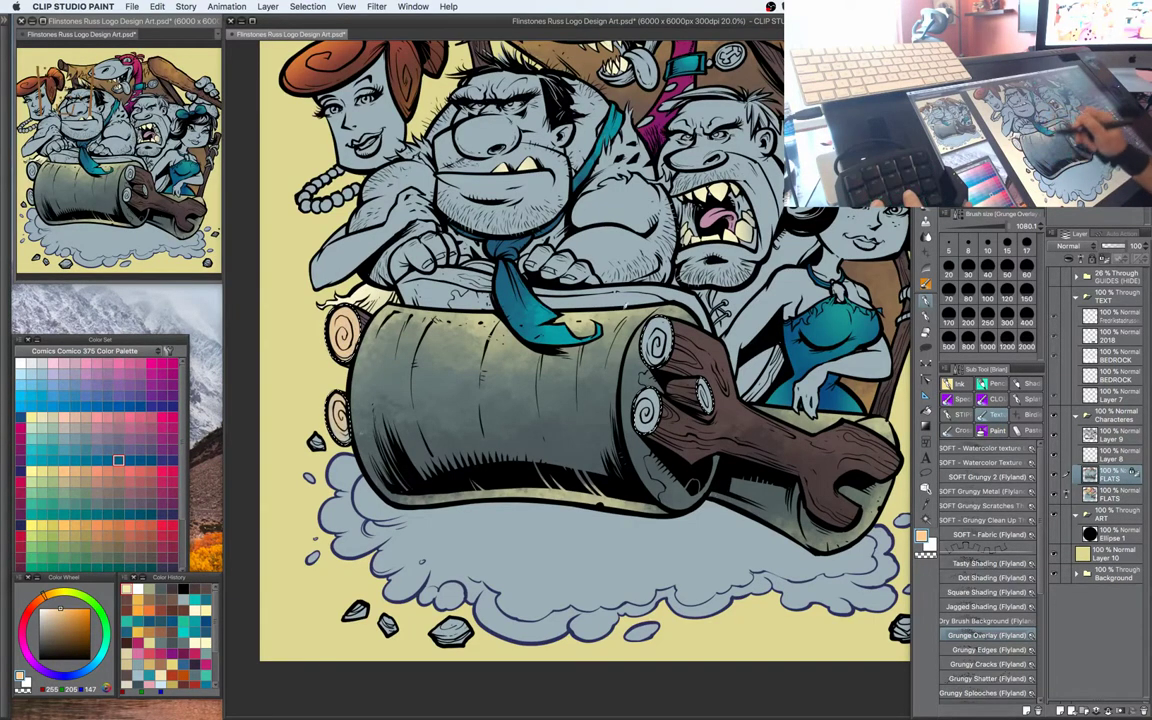
pyautogui.moveTo(645, 328)
pyautogui.mouseDown()
pyautogui.moveTo(643, 408)
pyautogui.moveTo(637, 385)
pyautogui.moveTo(616, 396)
pyautogui.mouseUp()
# Lighten the log ends with a cream colour (RGB 255, 241, 192), reducing the Grunge Overlay brush size to 399.4 for the finer strokes
pyautogui.click(59, 613)
pyautogui.moveTo(59, 614); pyautogui.dragTo(55, 594)
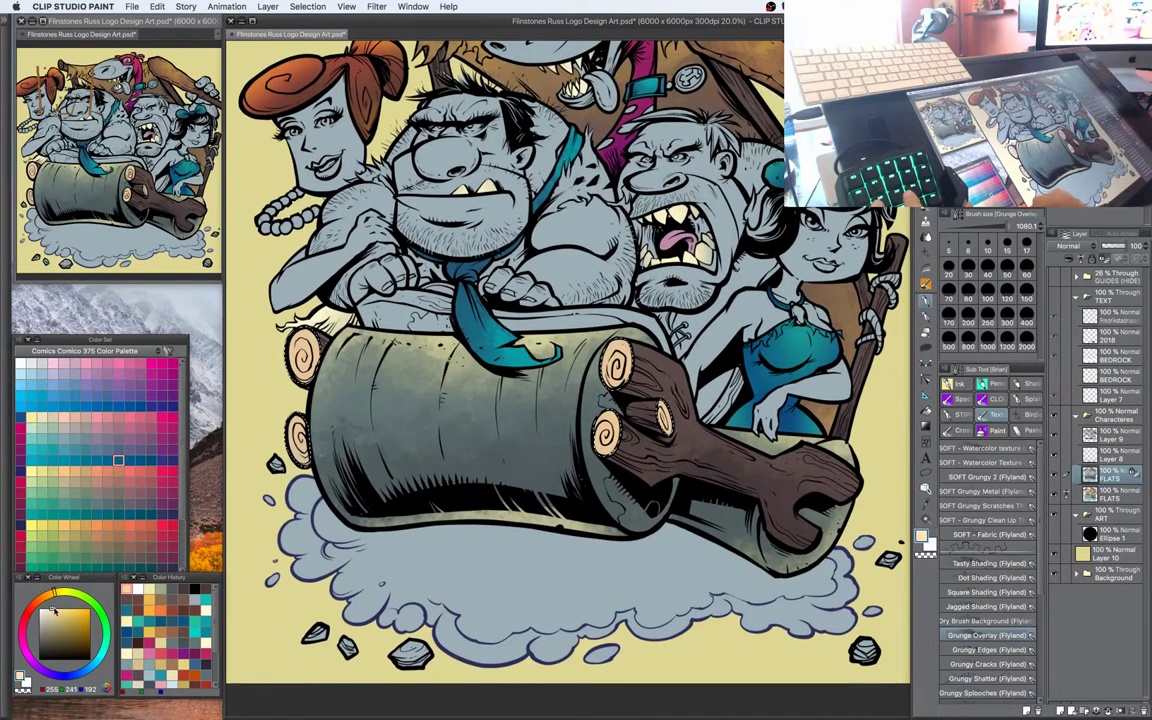
pyautogui.moveTo(622, 347); pyautogui.dragTo(610, 428)
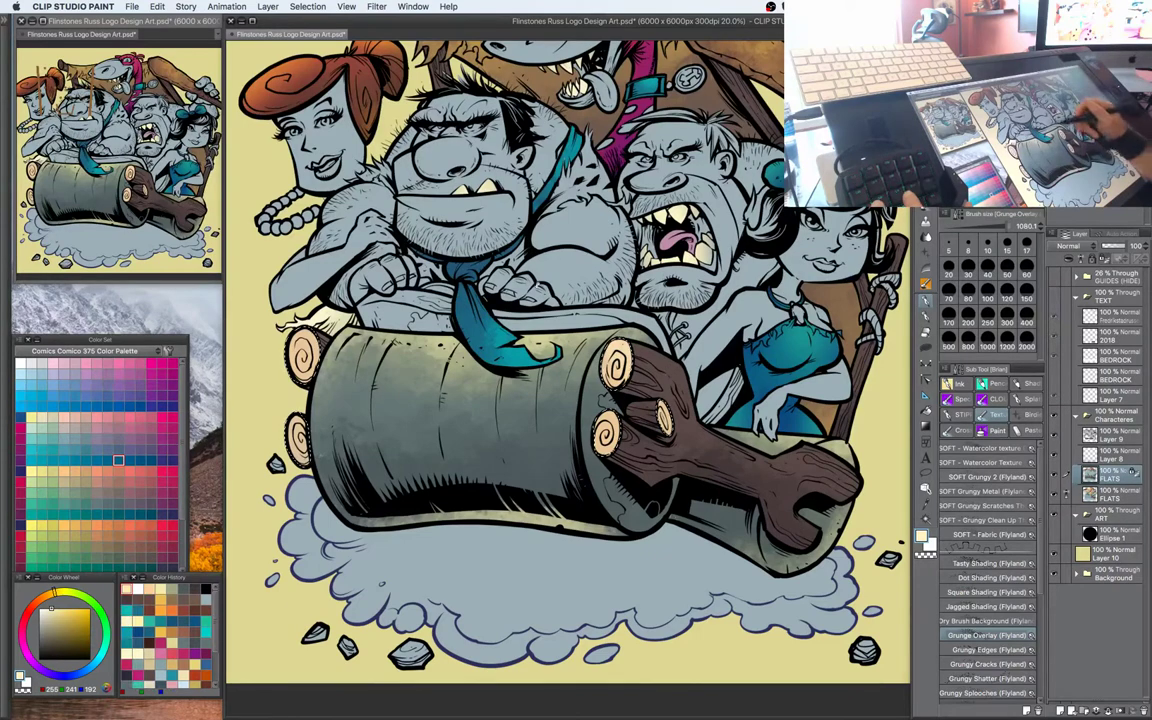
pyautogui.press('[')
pyautogui.press('[')
pyautogui.press('[')
pyautogui.press('[')
pyautogui.press('[')
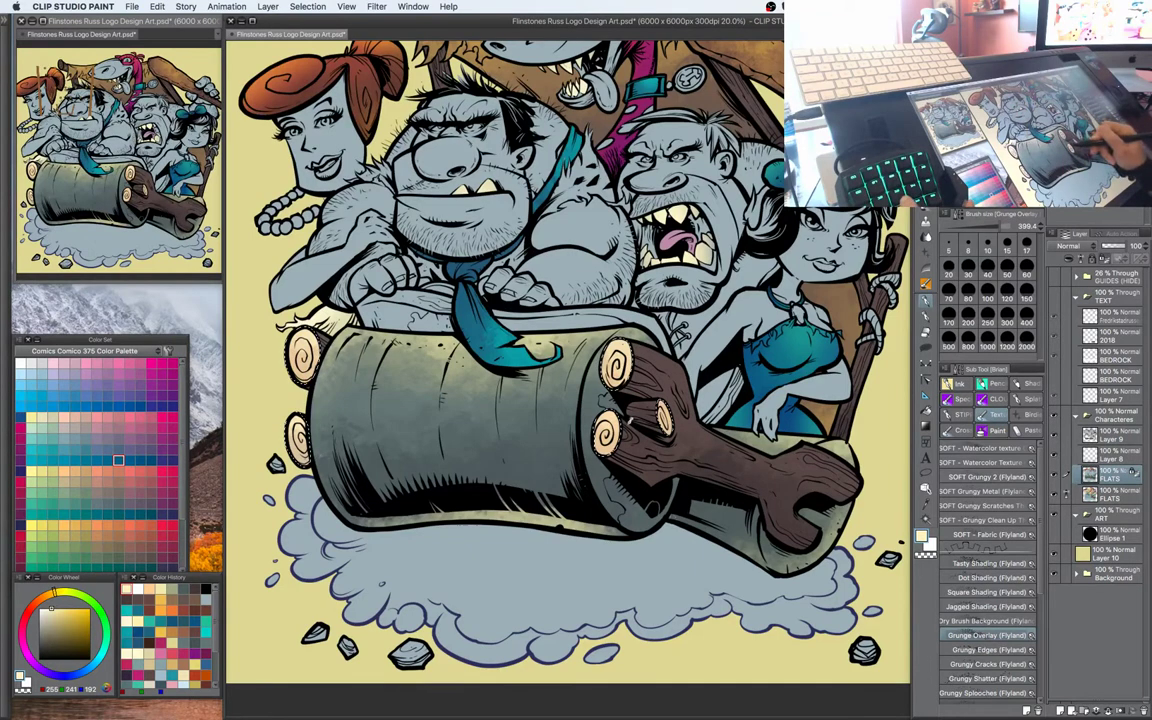
pyautogui.moveTo(668, 399); pyautogui.dragTo(695, 406)
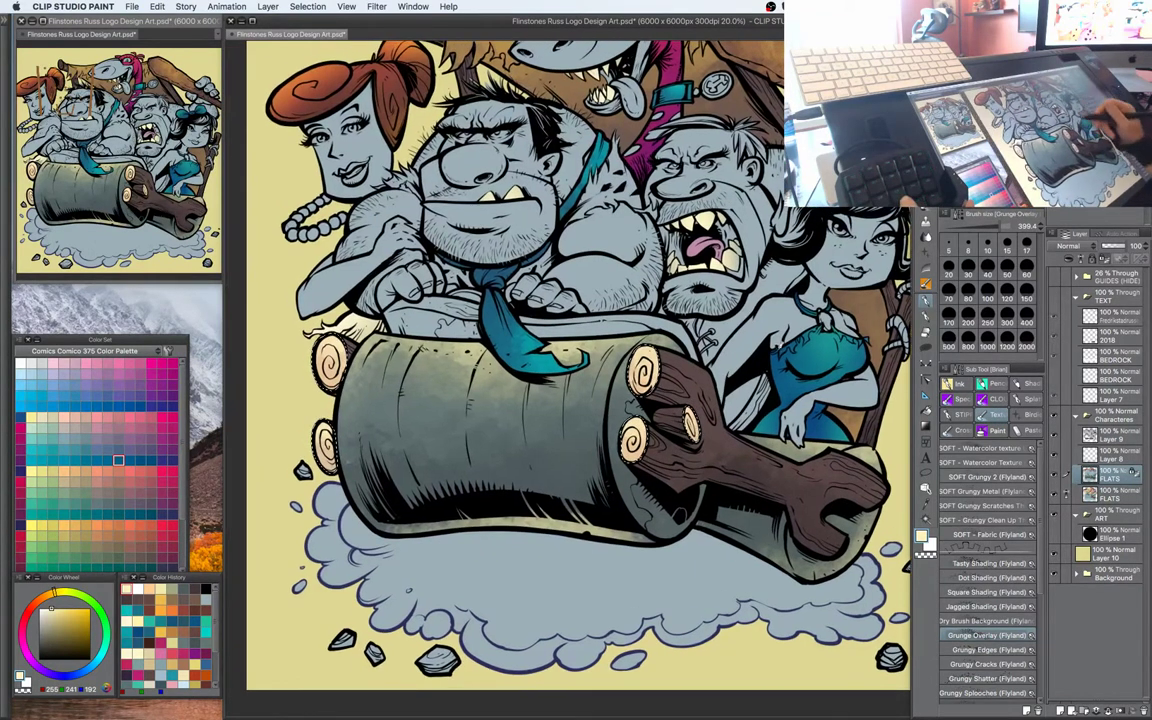
pyautogui.moveTo(778, 308); pyautogui.dragTo(738, 314)
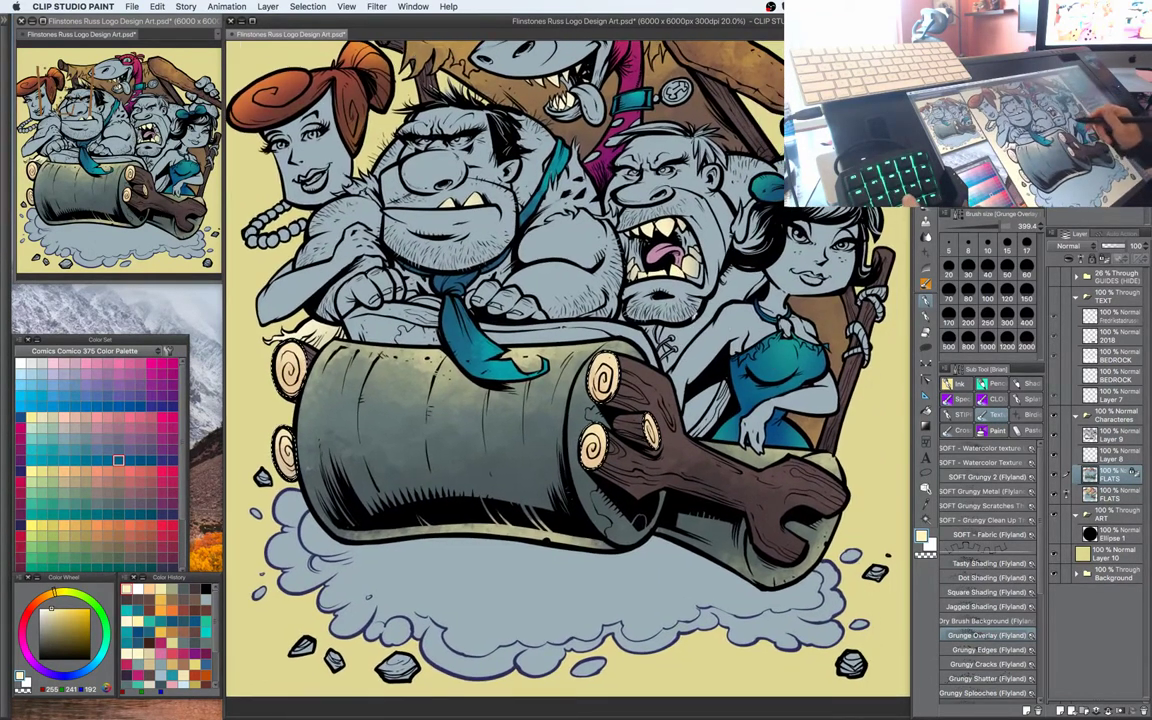
pyautogui.moveTo(612, 340); pyautogui.dragTo(672, 358)
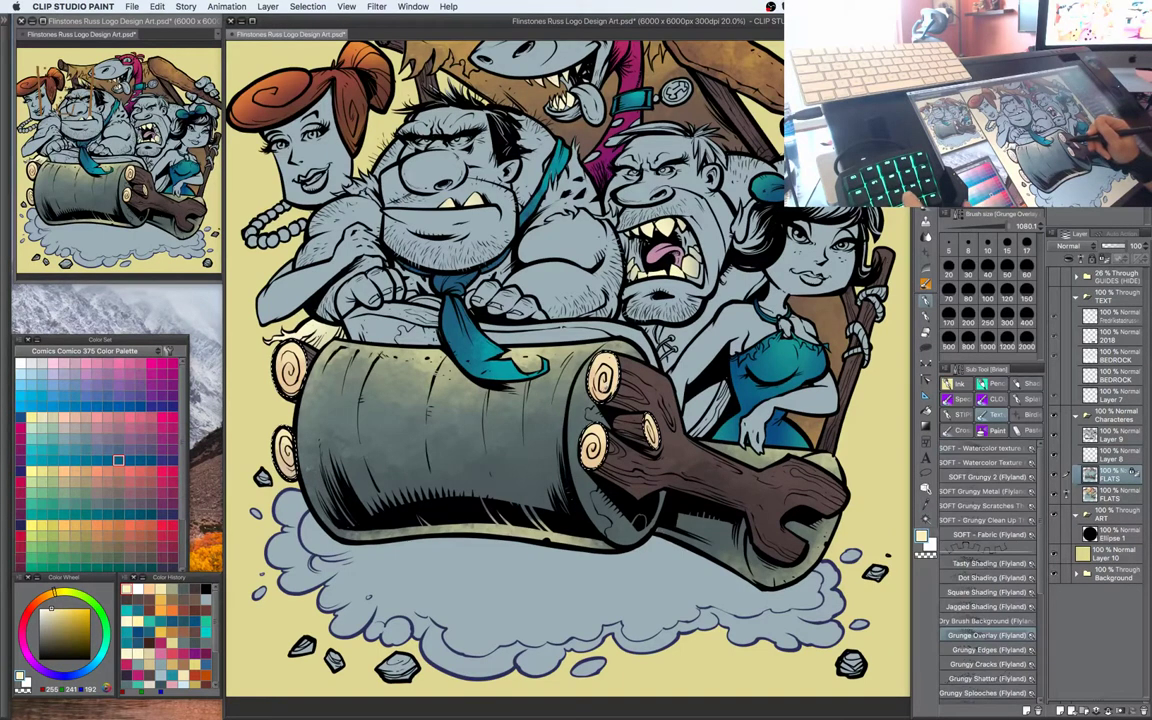
# Sample a log end, adjust the colour to a reddish brown (RGB 168, 123, 101), and deselect the log ends
pyautogui.keyDown('alt'); pyautogui.click(603, 377); pyautogui.keyUp('alt')
pyautogui.click(59, 626)
pyautogui.moveTo(44, 597); pyautogui.dragTo(38, 603)
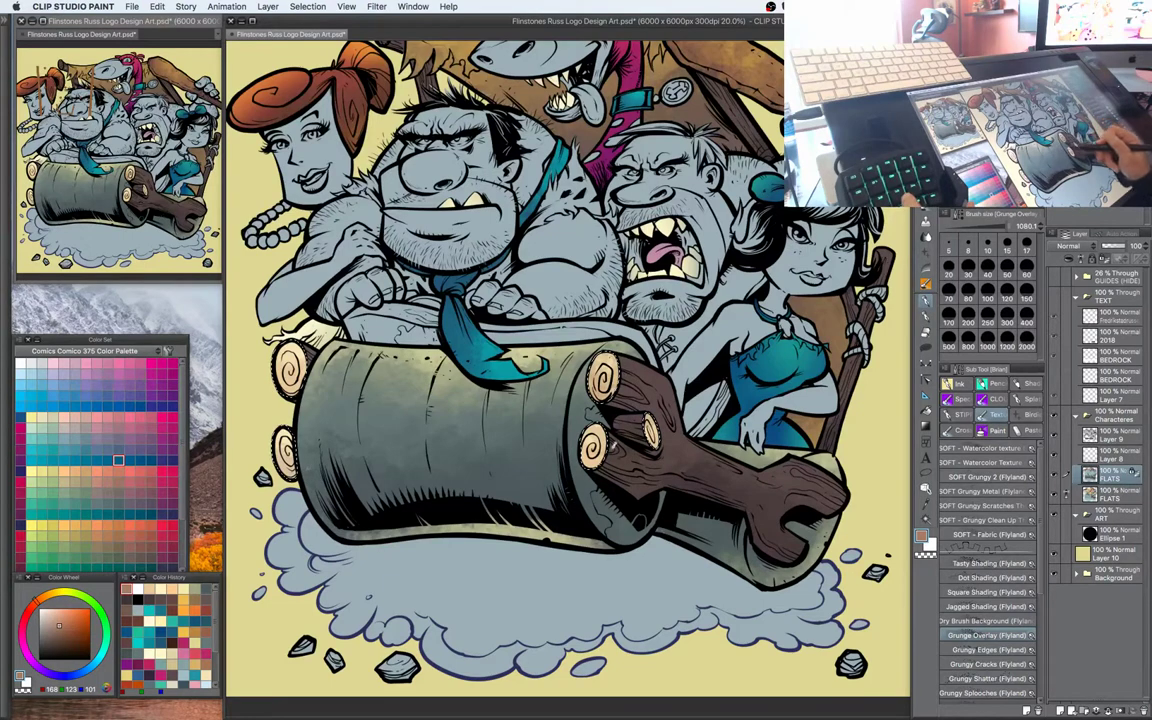
pyautogui.press('super+d')
# Select the car body areas behind the front roller and beside the woman's dress, and return to the Grunge Overlay brush
pyautogui.moveTo(631, 319); pyautogui.dragTo(666, 367)
pyautogui.press('w')
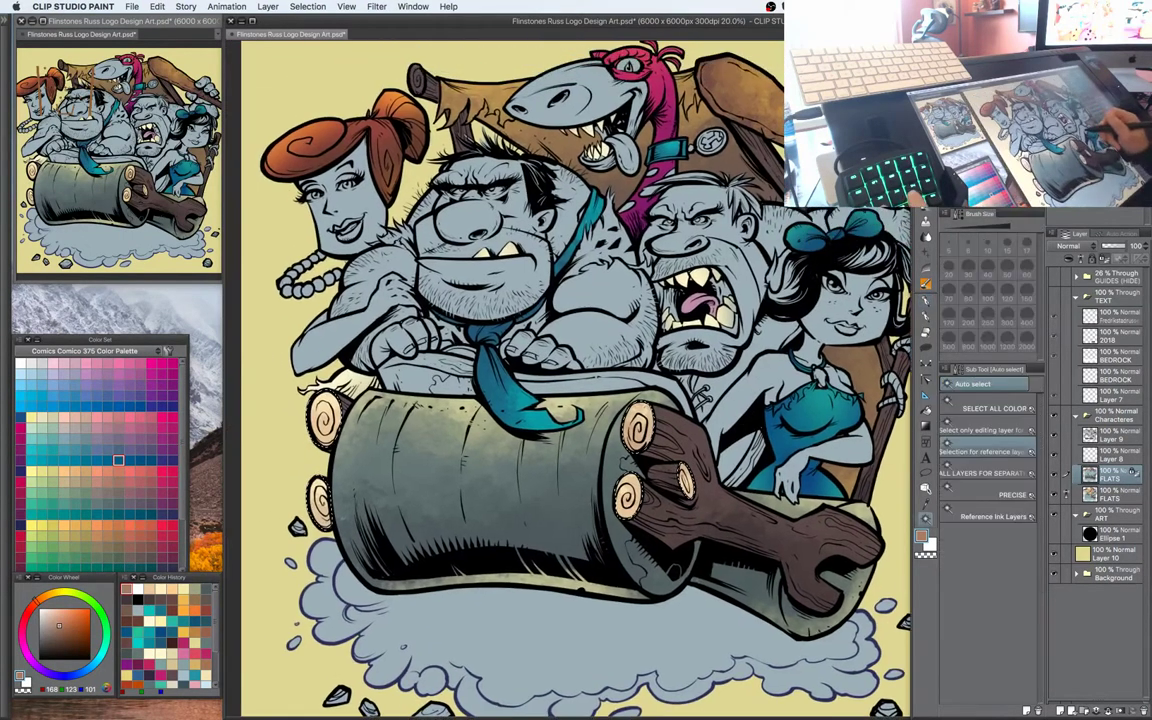
pyautogui.click(838, 306)
pyautogui.click(632, 384)
pyautogui.press('b')
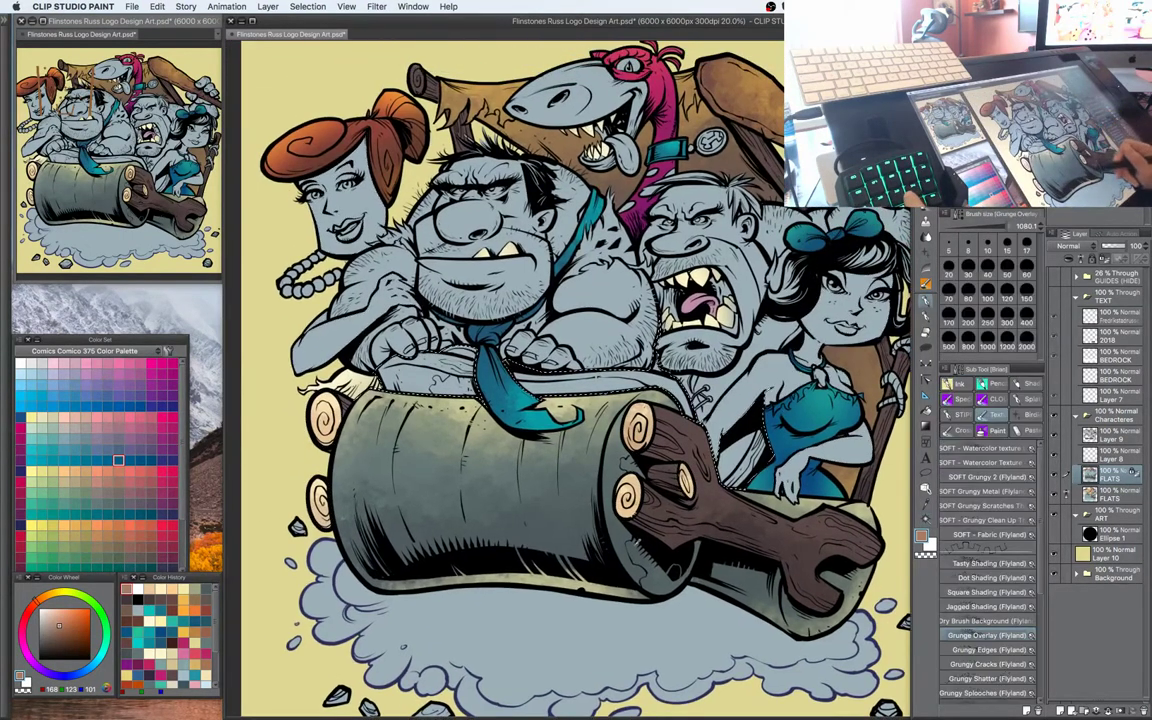
# Set a dark blue-grey (RGB 62, 71, 75) based on the roller's colour and paint the selected car body areas
pyautogui.keyDown('alt'); pyautogui.click(621, 529); pyautogui.keyUp('alt')
pyautogui.click(53, 644)
pyautogui.moveTo(97, 663); pyautogui.dragTo(84, 673)
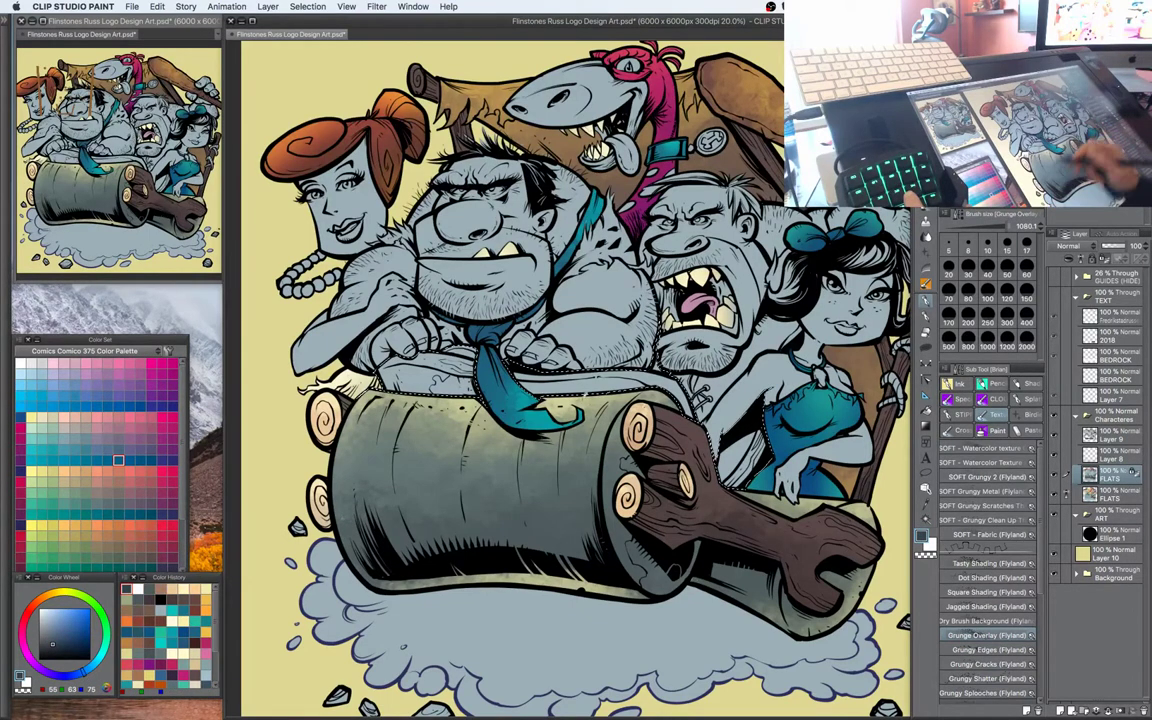
pyautogui.keyDown('alt'); pyautogui.click(588, 448); pyautogui.keyUp('alt')
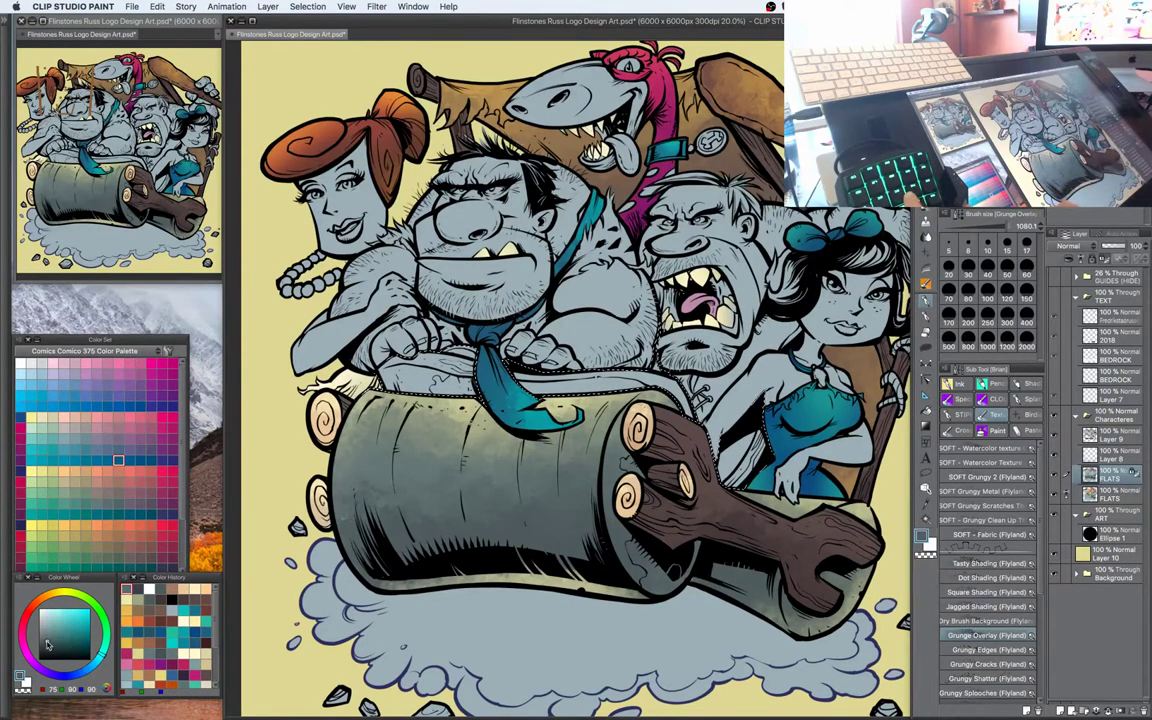
pyautogui.moveTo(96, 660); pyautogui.dragTo(92, 665)
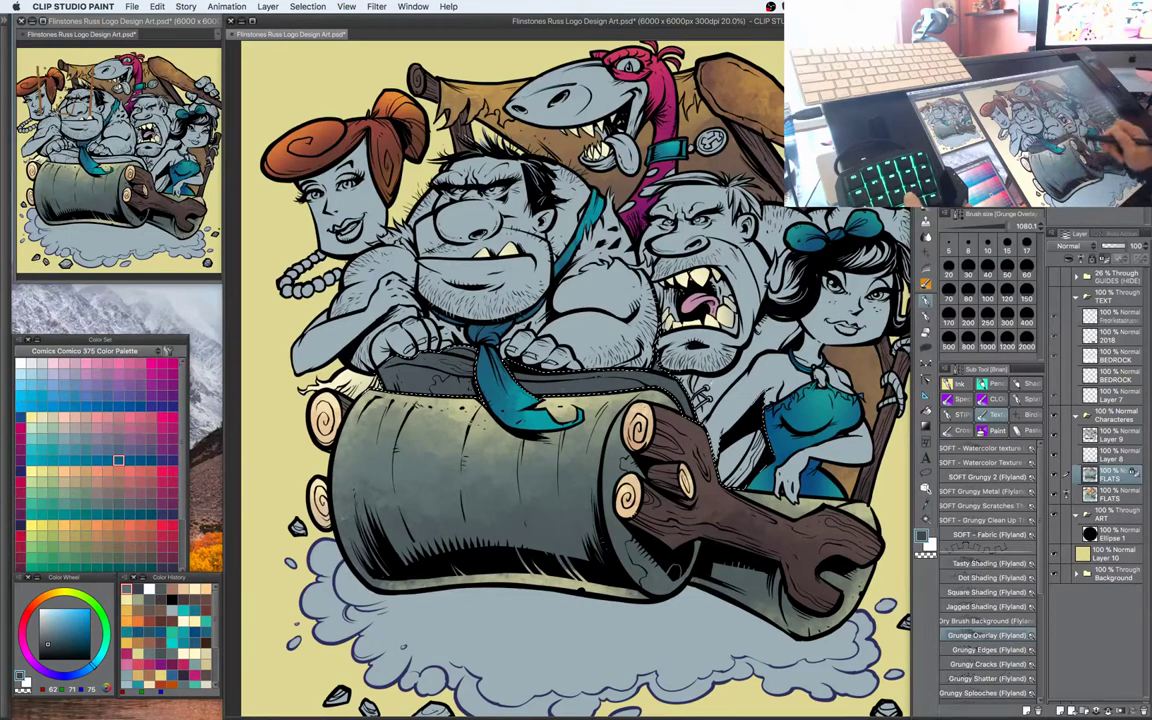
pyautogui.moveTo(728, 468); pyautogui.dragTo(760, 452)
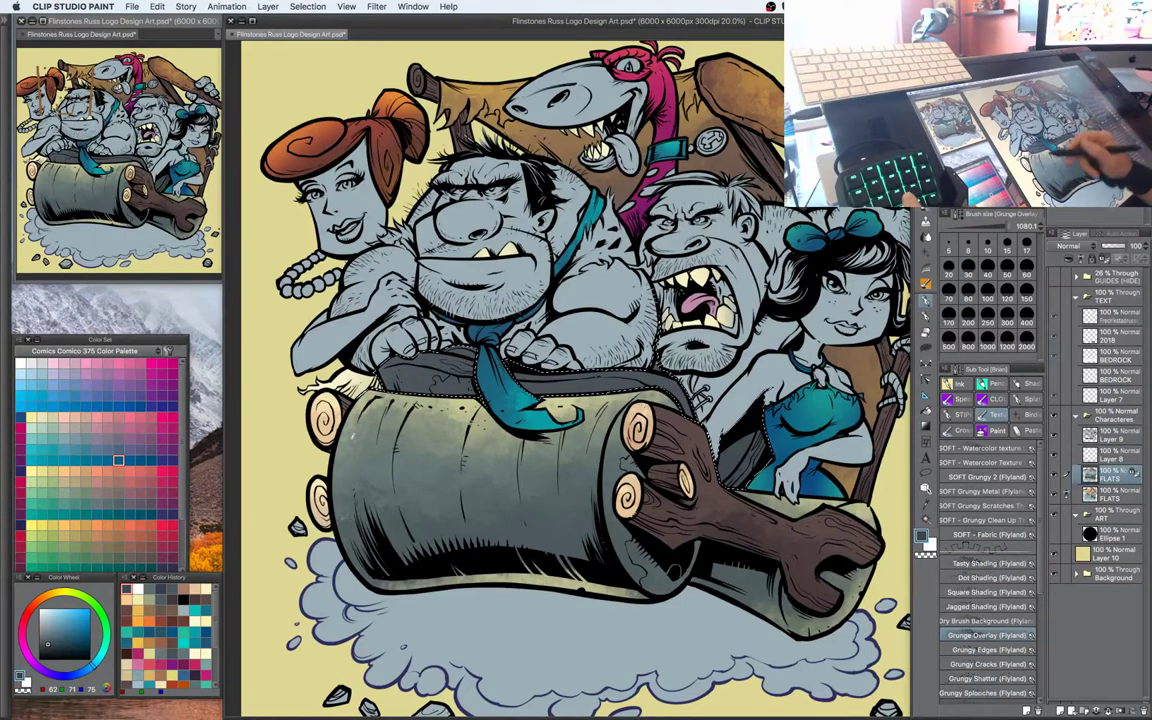
# Set a lighter blue-grey (RGB 116, 147, 159), hide the selection border, reduce the brush size to 371.9, and lighten the car body's rim
pyautogui.click(56, 627)
pyautogui.click(53, 628)
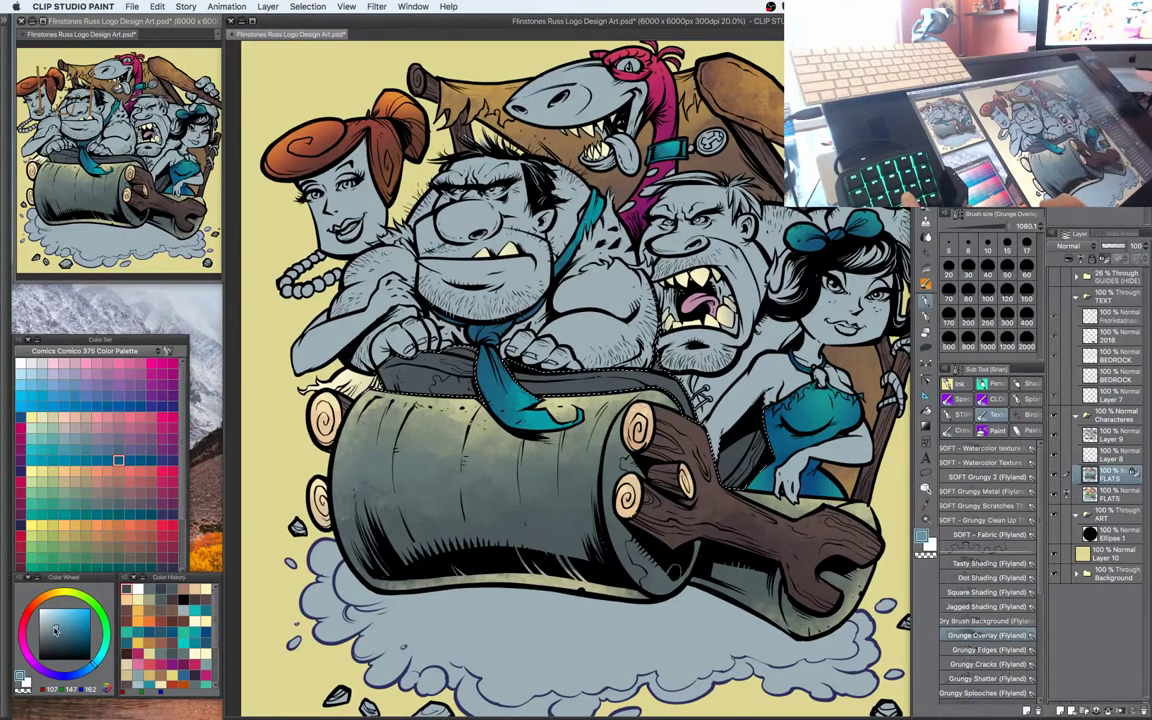
pyautogui.press('super+d')
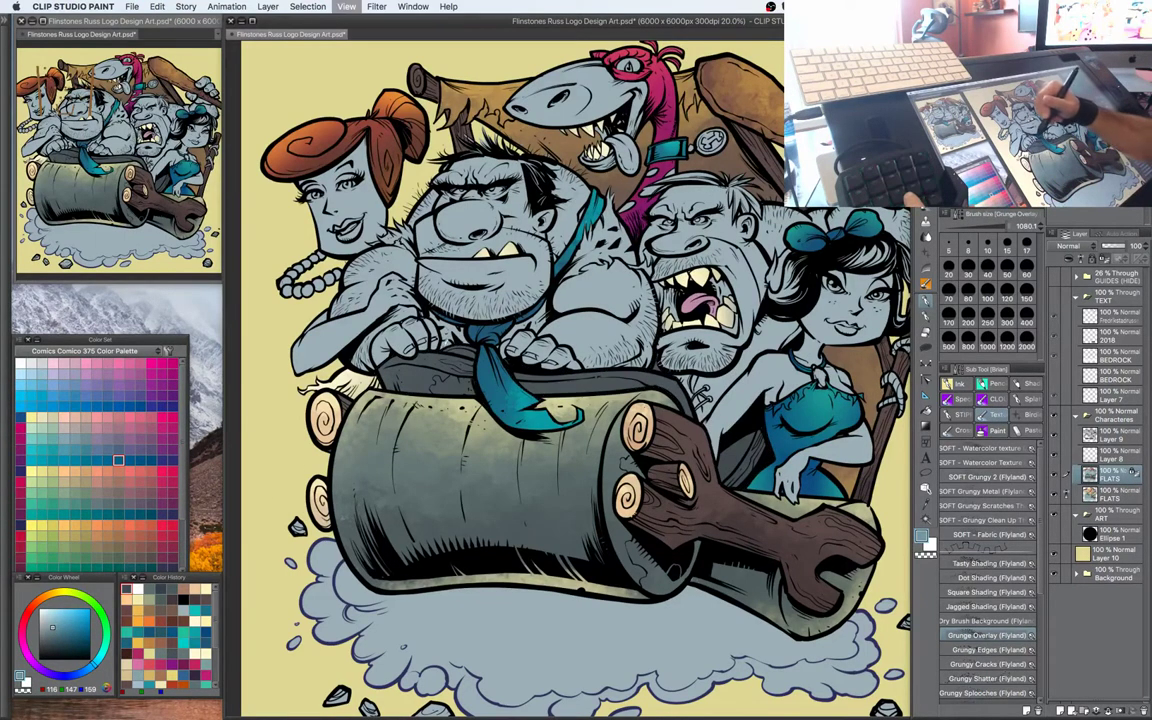
pyautogui.press('[')
pyautogui.press('[')
pyautogui.press('[')
pyautogui.press('[')
pyautogui.press('[')
pyautogui.press('[')
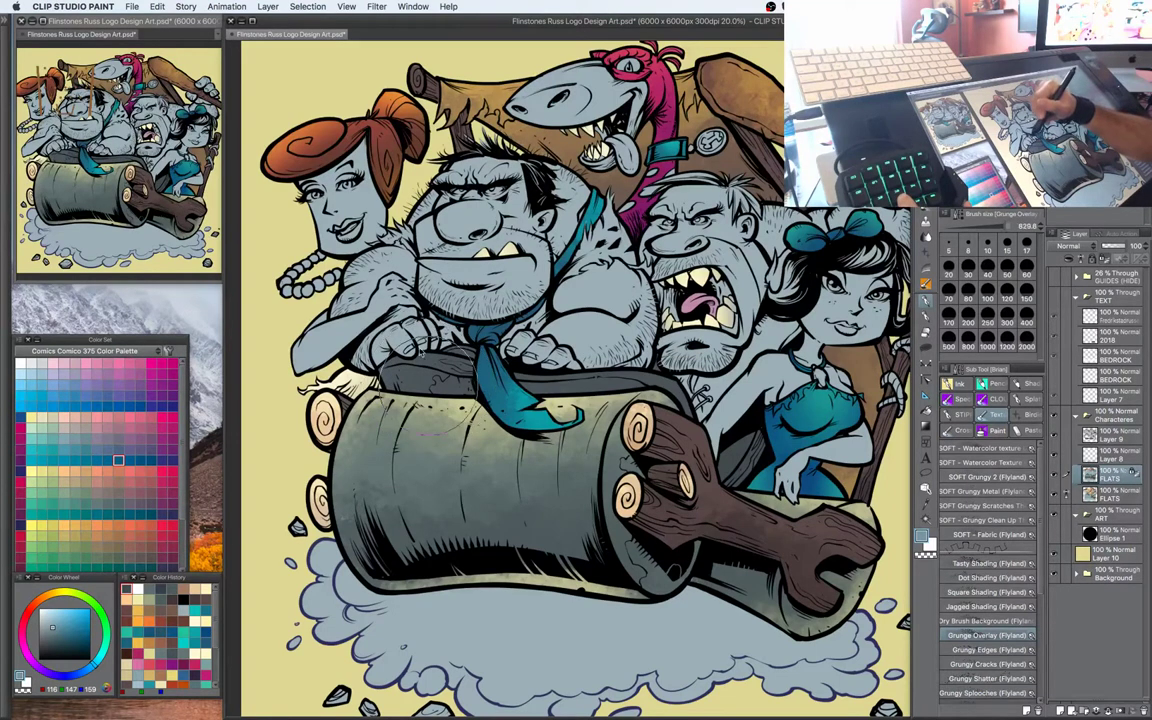
pyautogui.moveTo(475, 347)
pyautogui.mouseDown()
pyautogui.moveTo(450, 348)
pyautogui.moveTo(512, 345)
pyautogui.mouseUp()
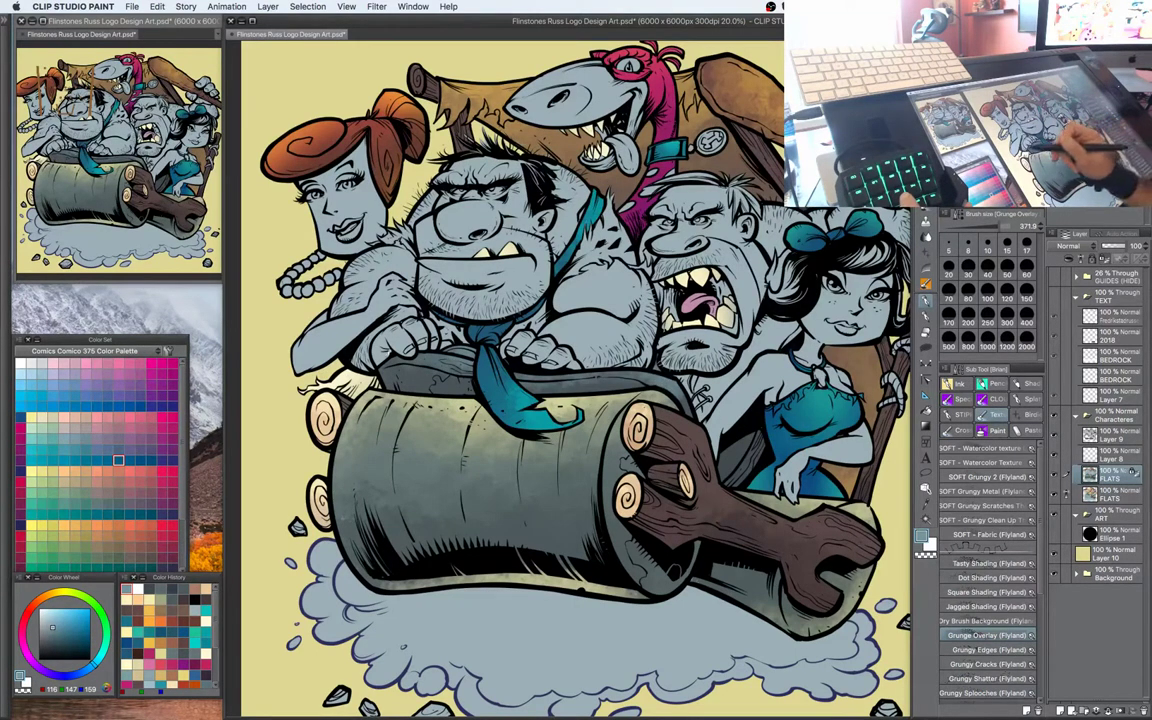
# Set a pale blue (RGB 156, 207, 225) and brush highlights on the car body's rim at brush size 148
pyautogui.moveTo(745, 378); pyautogui.dragTo(774, 382)
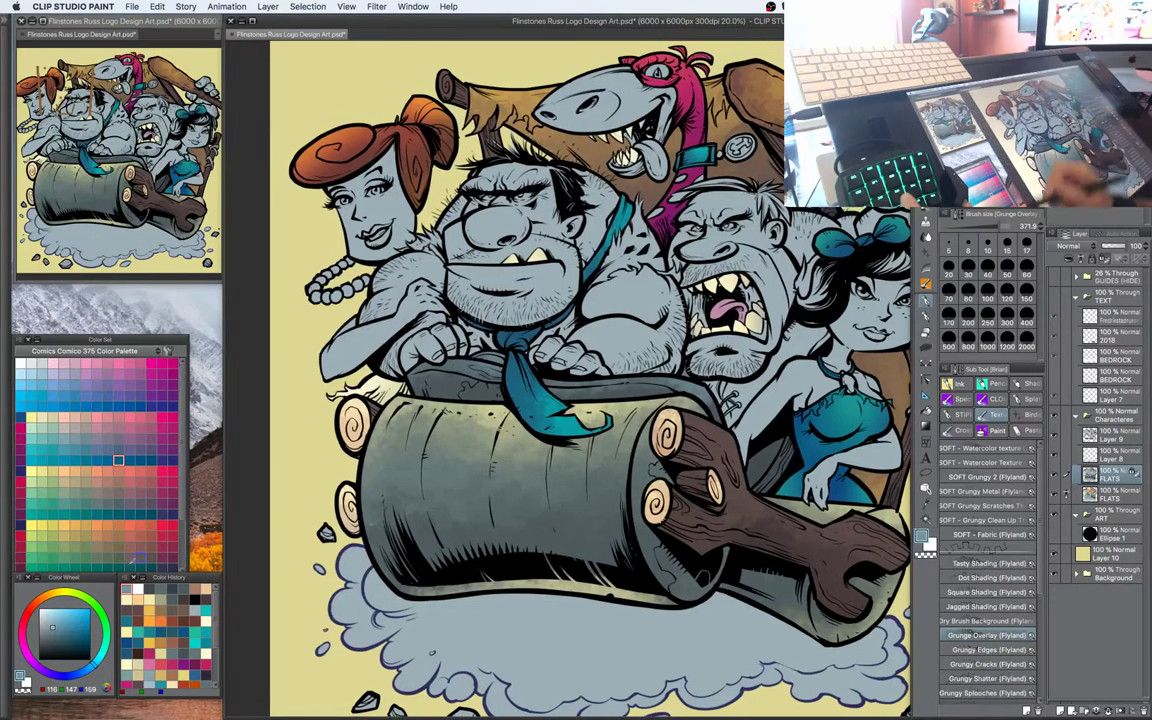
pyautogui.click(54, 614)
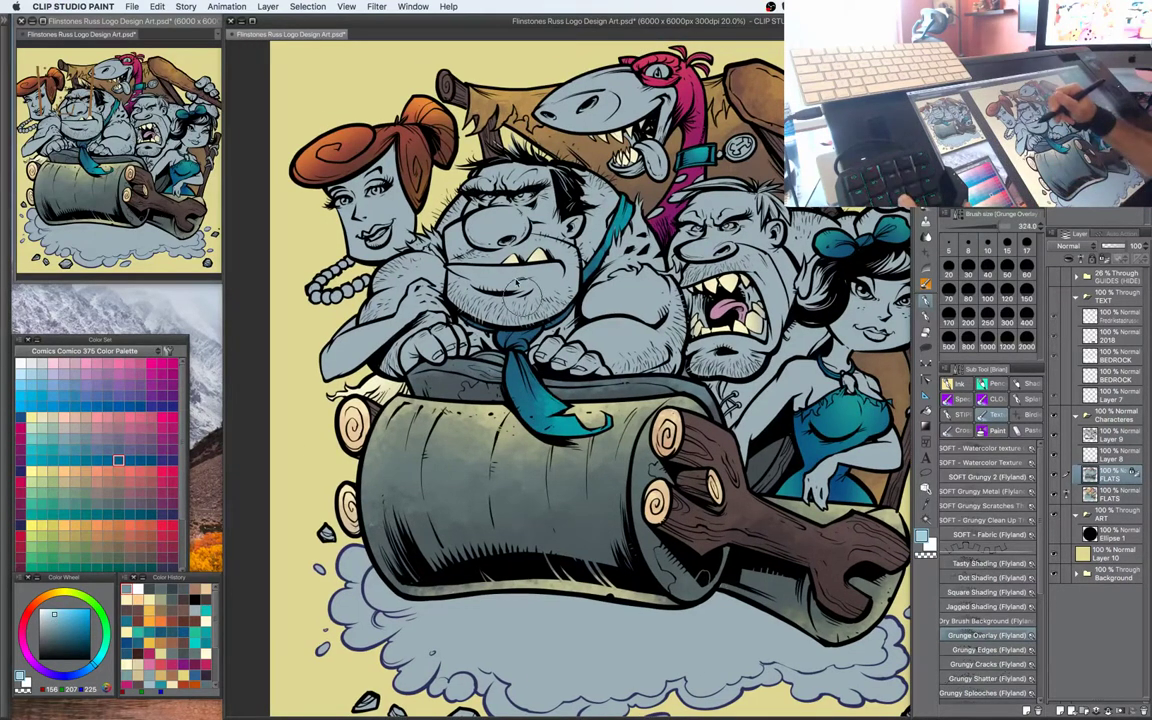
pyautogui.keyDown('alt'); pyautogui.keyDown('super'); pyautogui.moveTo(471, 267); pyautogui.dragTo(531, 297); pyautogui.keyUp('super'); pyautogui.keyUp('alt')
pyautogui.moveTo(457, 298)
pyautogui.mouseDown()
pyautogui.moveTo(446, 328)
pyautogui.moveTo(424, 326)
pyautogui.mouseUp()
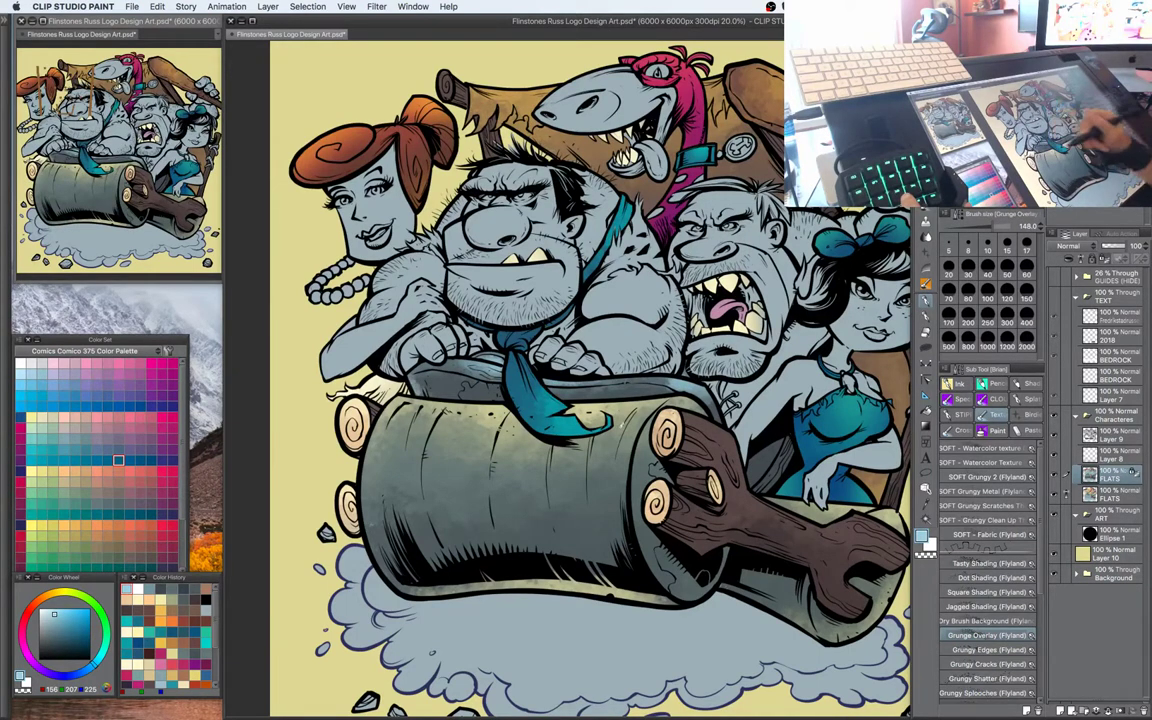
# Sample a dark blue-grey (RGB 72, 83, 87) from the car body and touch up the recess beside the woman's dress
pyautogui.moveTo(781, 413); pyautogui.dragTo(766, 457)
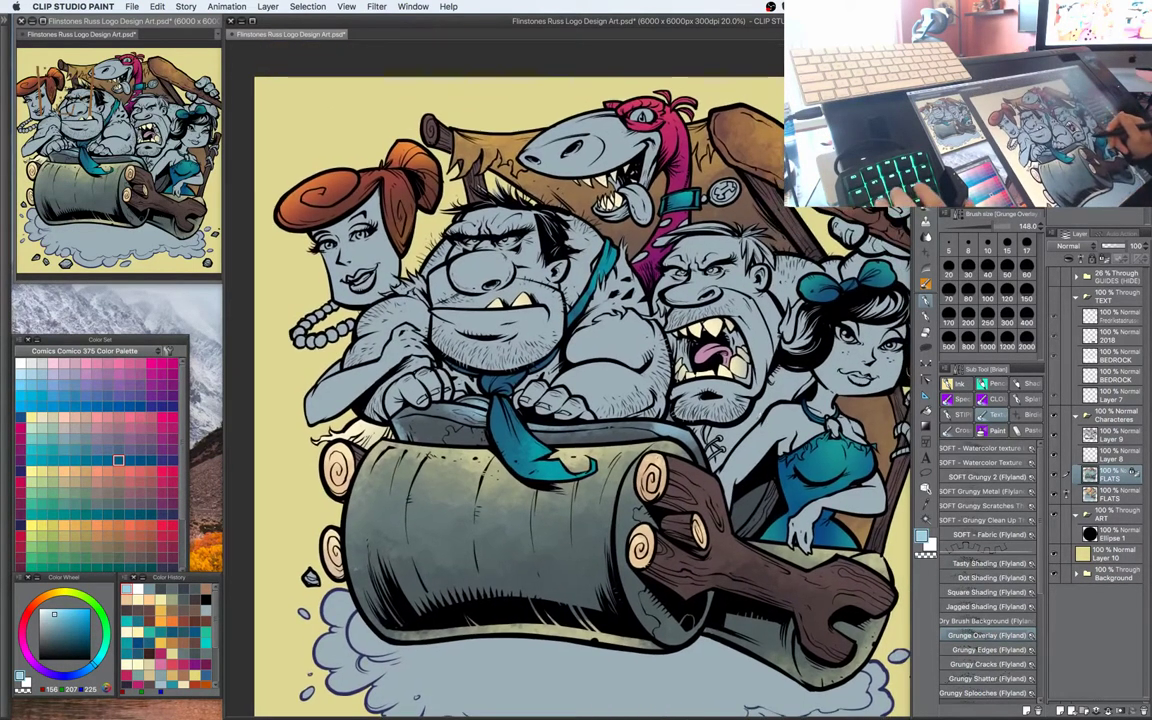
pyautogui.keyDown('alt'); pyautogui.click(637, 432); pyautogui.keyUp('alt')
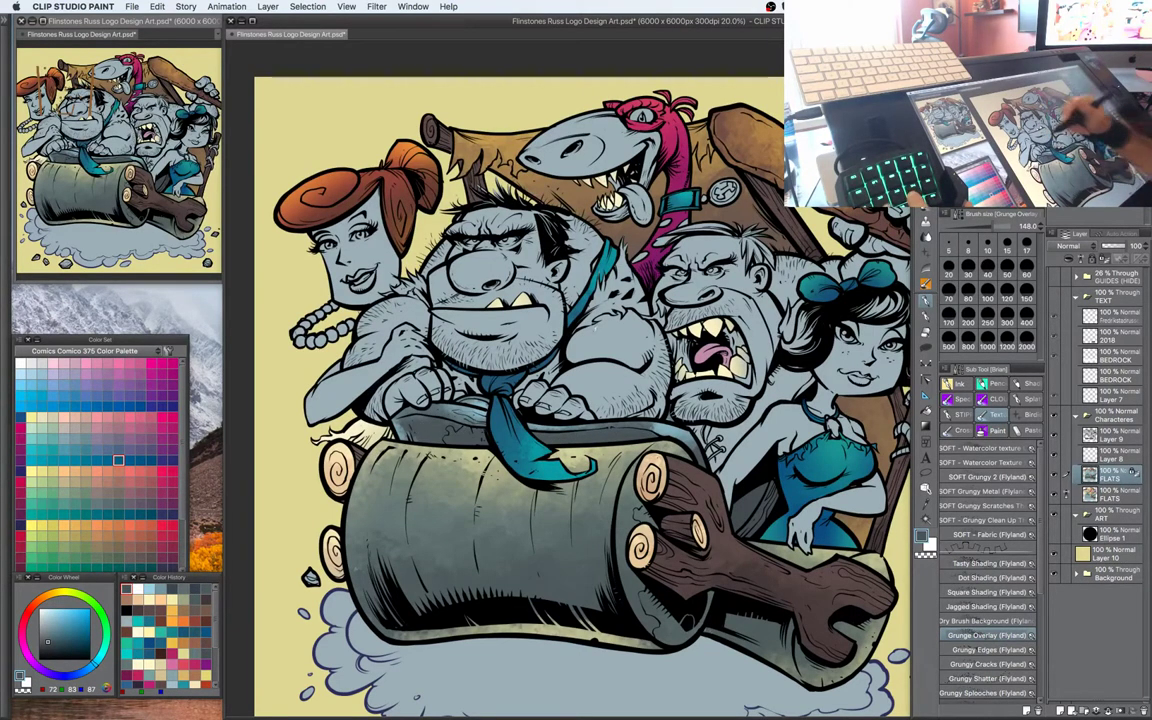
pyautogui.moveTo(756, 489); pyautogui.dragTo(730, 456)
pyautogui.scroll(-2, 735, 419)
pyautogui.scroll(2, 737, 421)
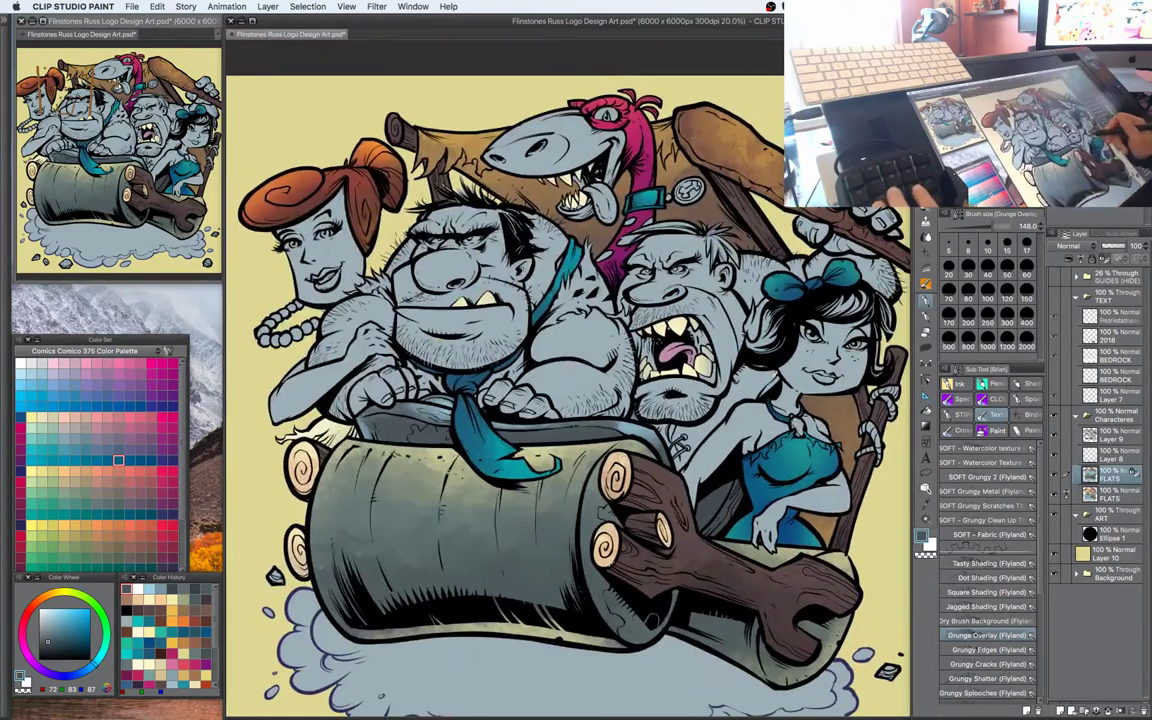
# Select the shouting man's laced garment and paint it with an orange-brown base colour (RGB 162, 120, 48)
pyautogui.press('w')
pyautogui.press('b')
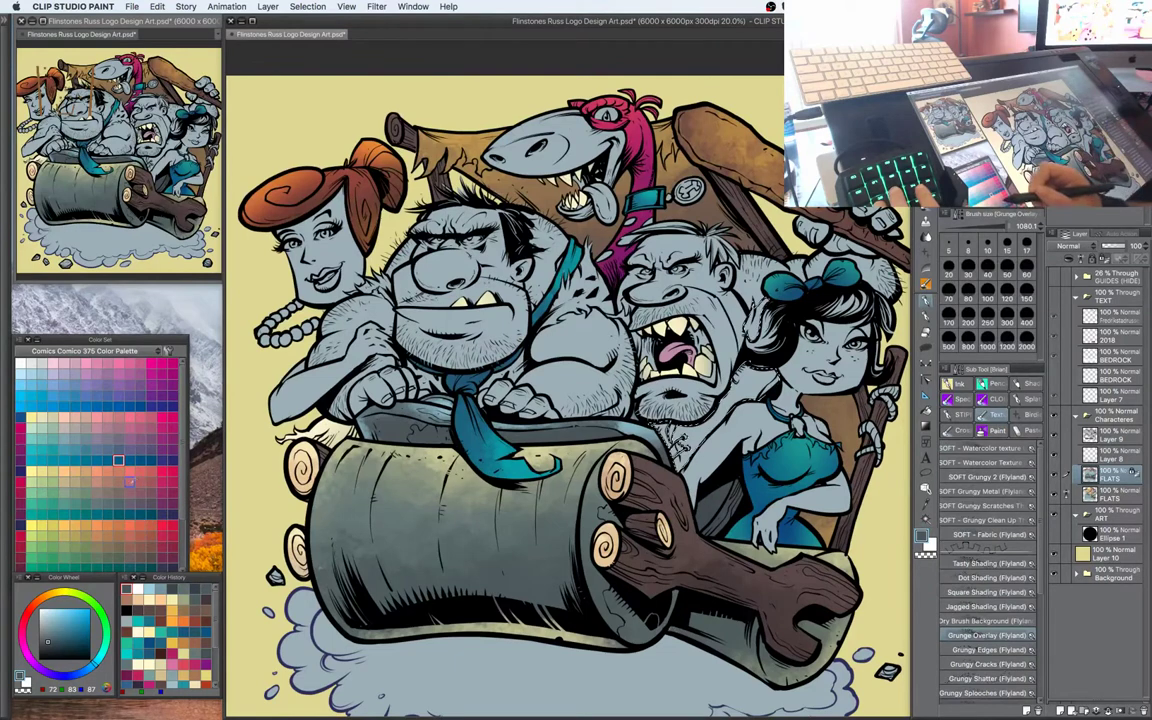
pyautogui.click(85, 525)
pyautogui.click(75, 630)
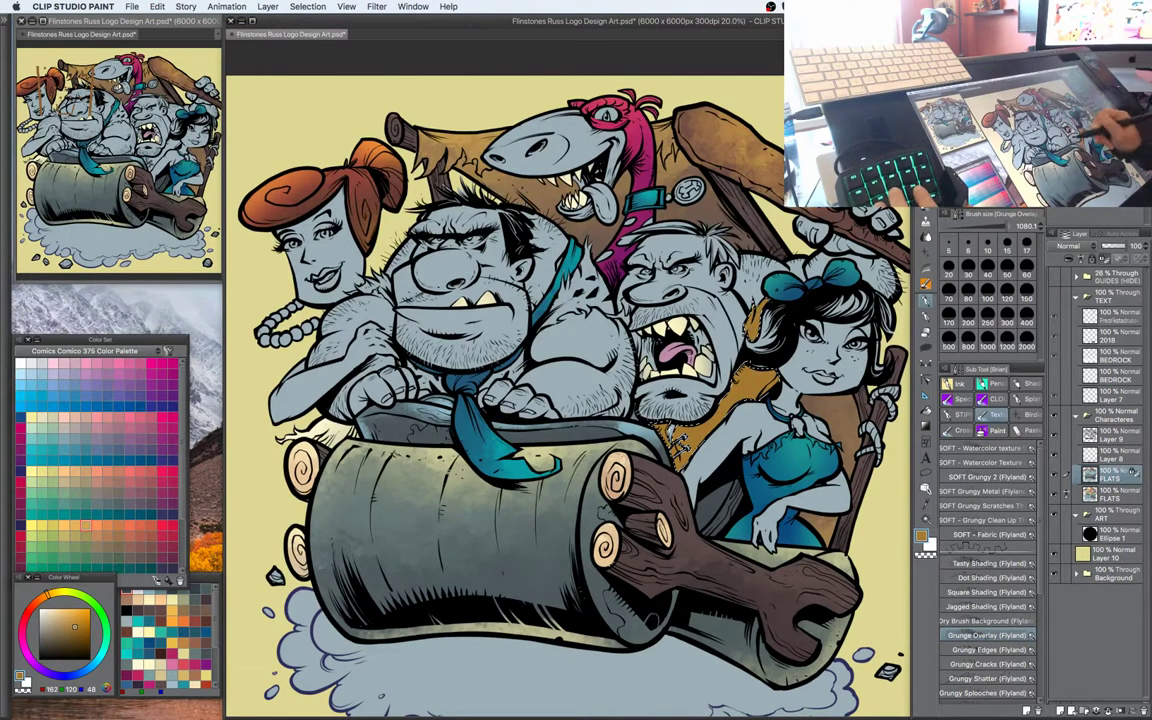
pyautogui.moveTo(735, 400); pyautogui.dragTo(700, 430)
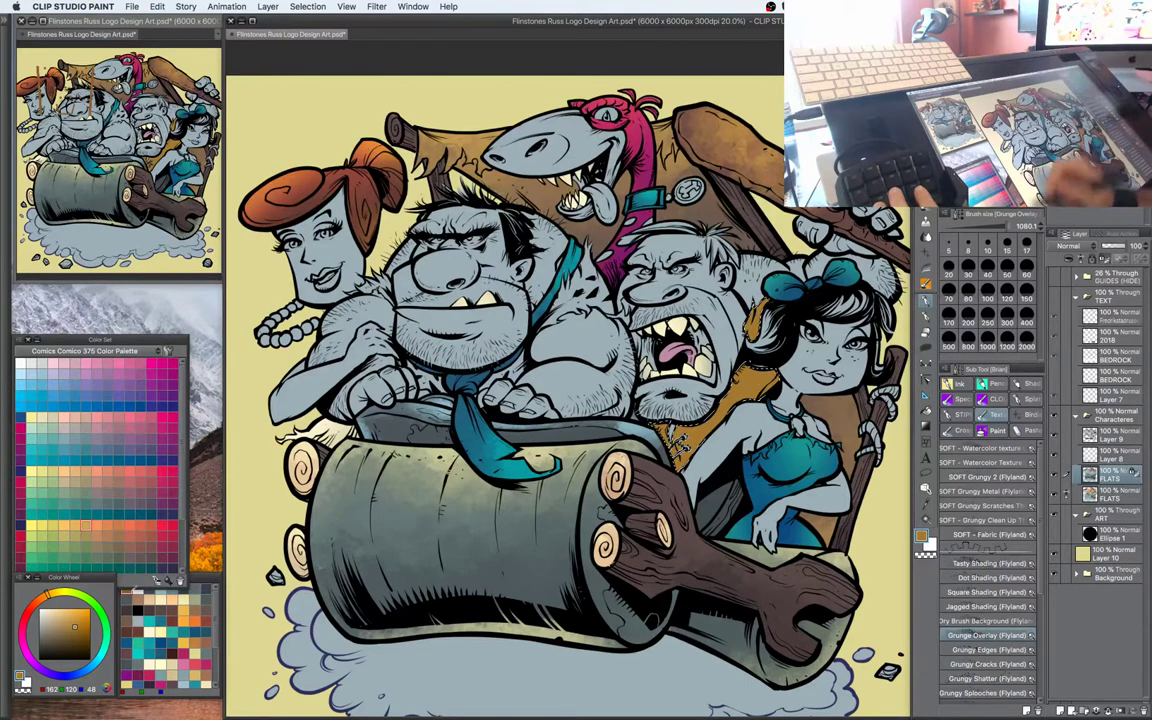
# Set a golden yellow (RGB 219, 192, 54) and brush it onto the shouting man's laced garment
pyautogui.click(77, 615)
pyautogui.click(57, 591)
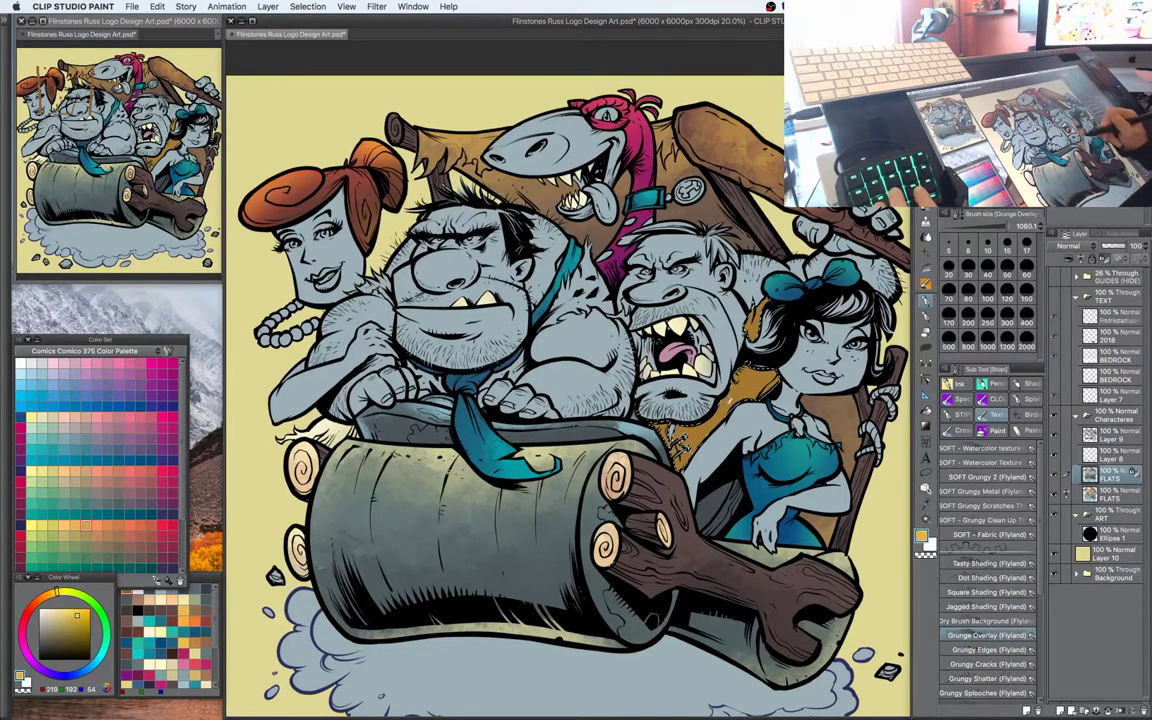
pyautogui.moveTo(741, 391); pyautogui.dragTo(695, 432)
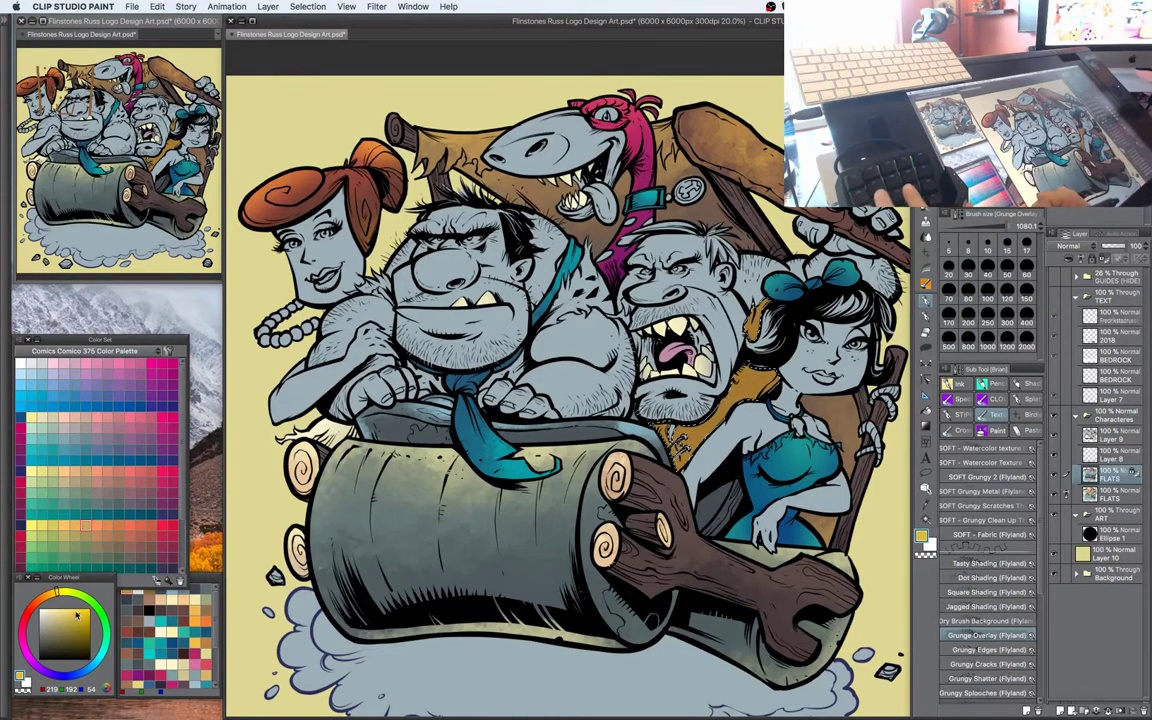
# Set a warmer yellow (RGB 240, 191, 68), reduce the brush size to 360.2, and brush highlights on the laced garment
pyautogui.click(75, 611)
pyautogui.click(51, 593)
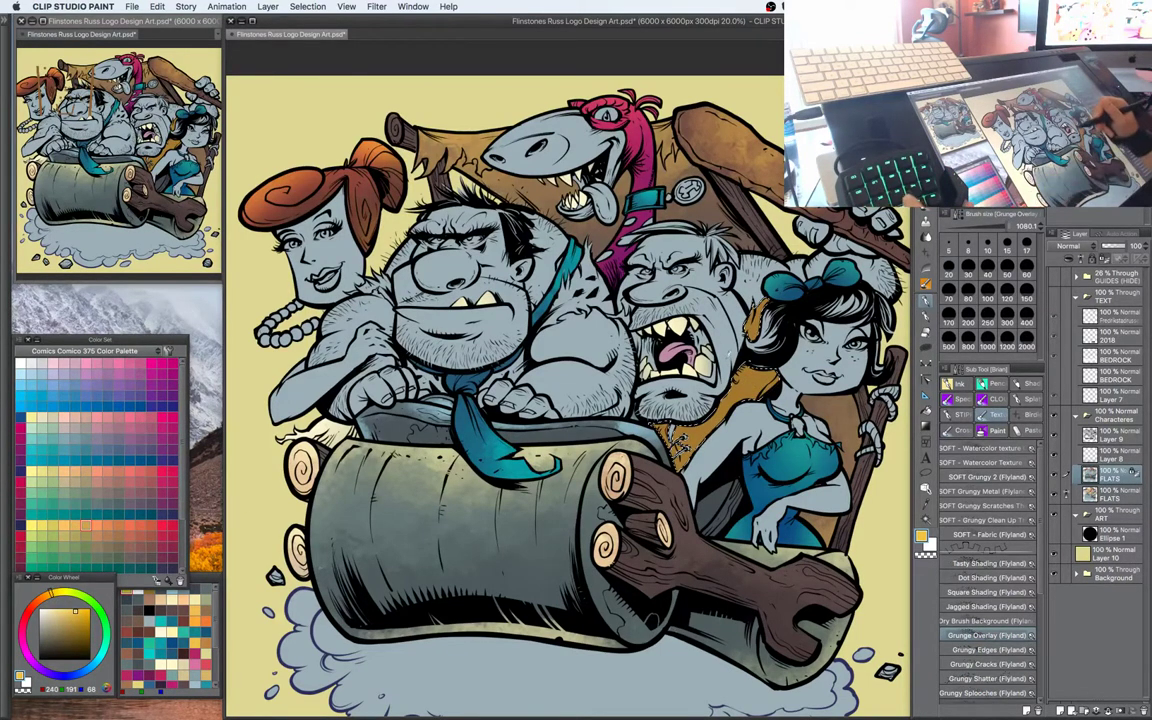
pyautogui.moveTo(720, 302); pyautogui.dragTo(677, 308)
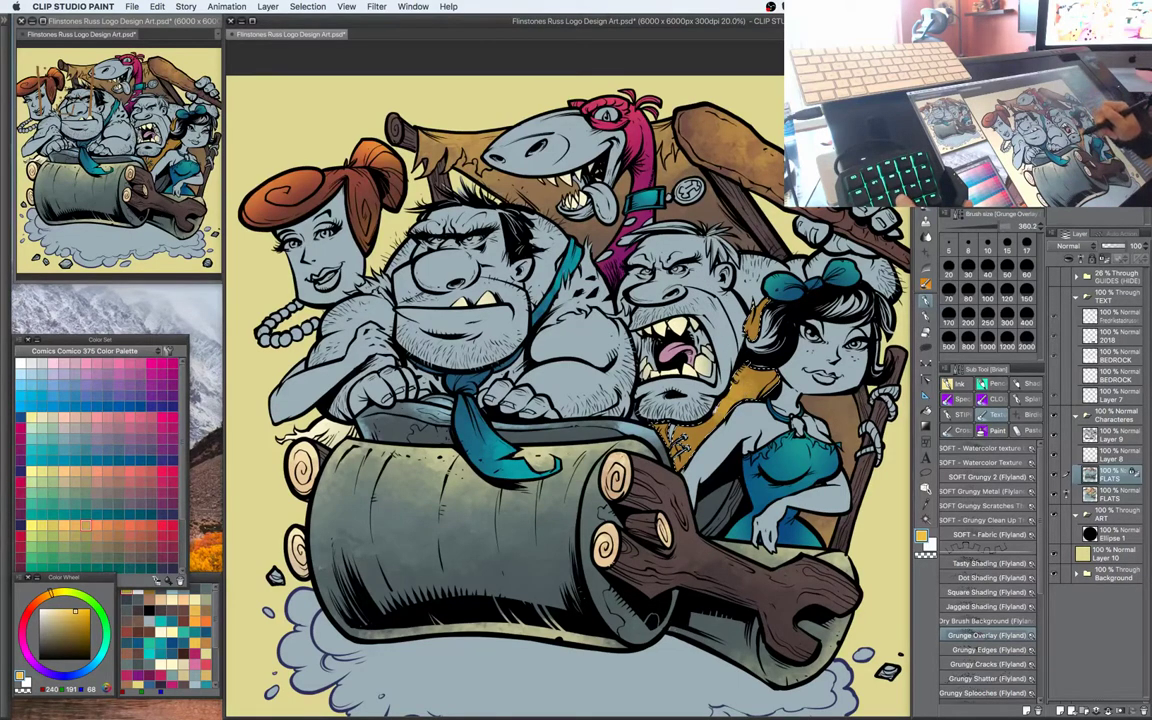
pyautogui.moveTo(757, 384); pyautogui.dragTo(722, 412)
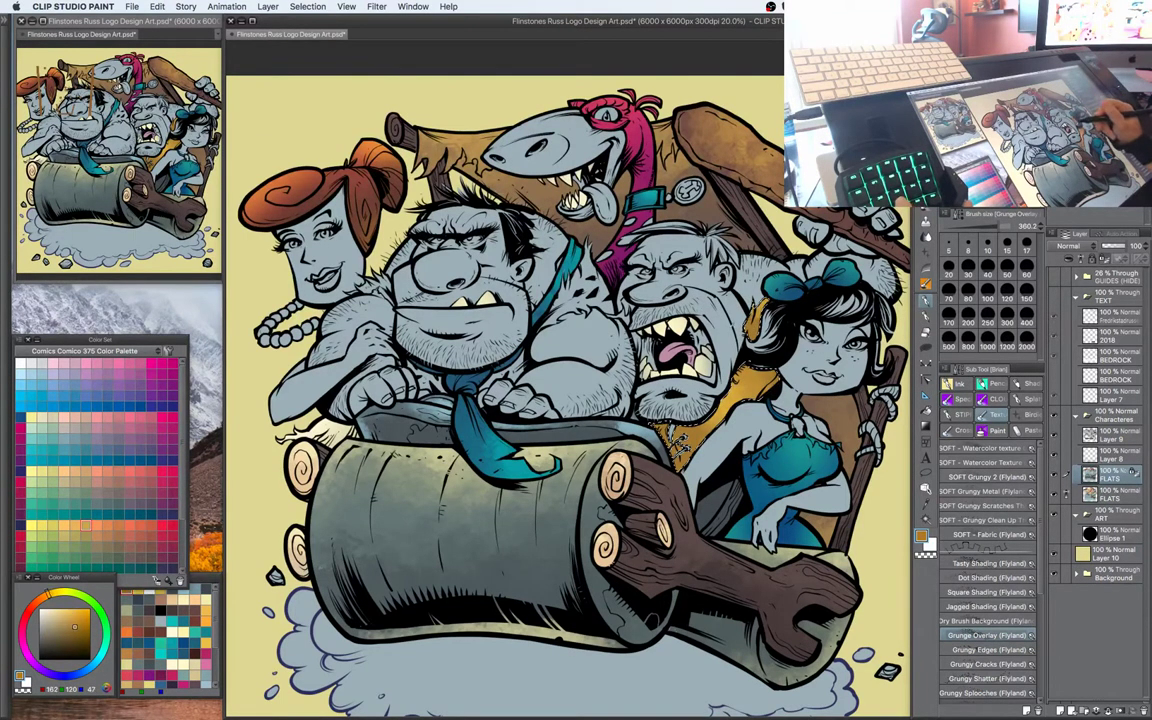
# Set a muted brown (RGB 129, 84, 56) and brush textured shading onto the shouting man's garment
pyautogui.click(65, 628)
pyautogui.click(67, 633)
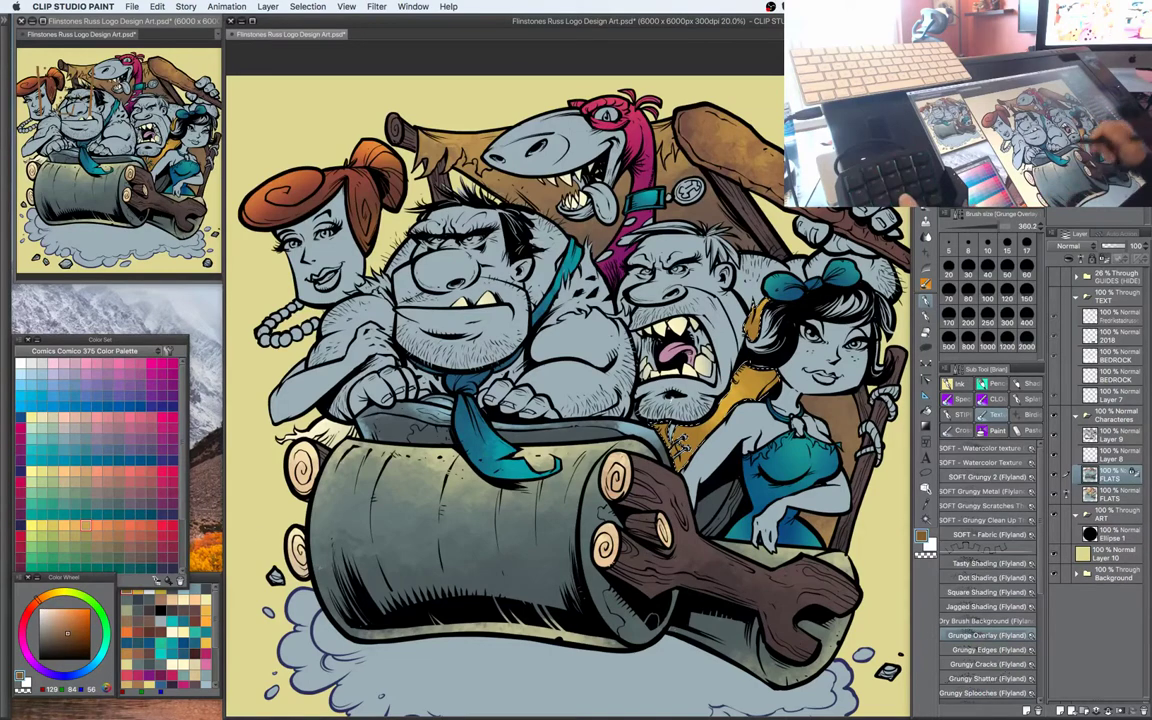
pyautogui.moveTo(886, 375); pyautogui.dragTo(874, 415)
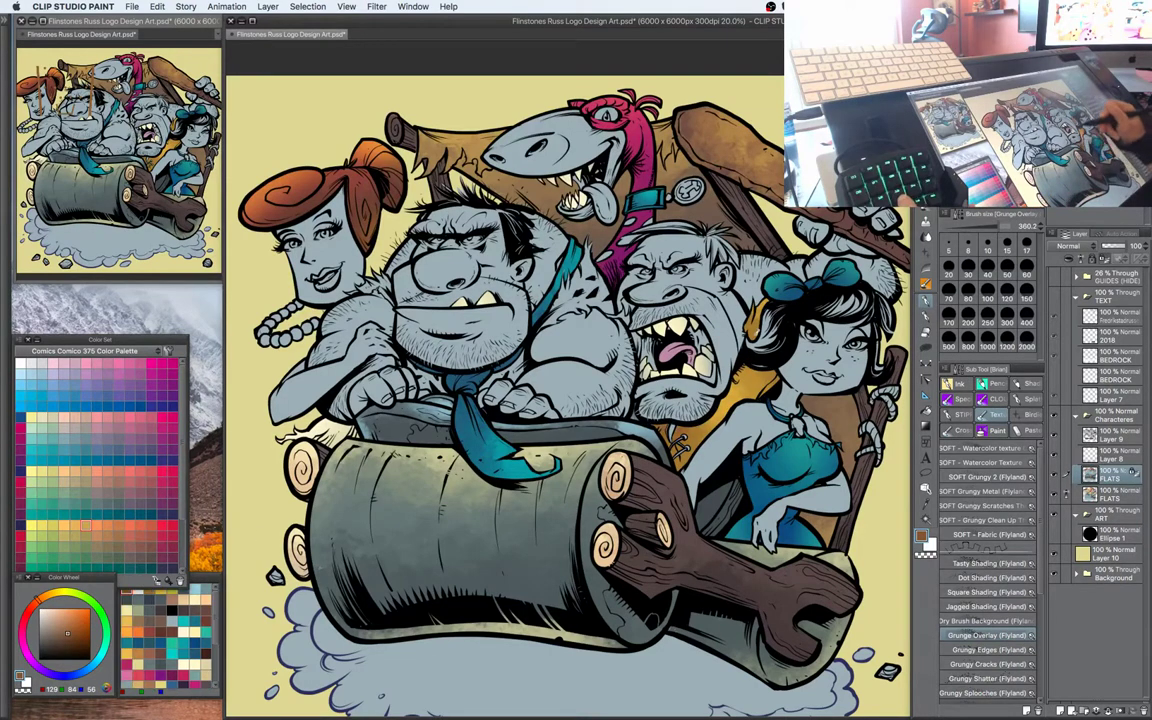
pyautogui.moveTo(711, 320)
pyautogui.mouseDown()
pyautogui.moveTo(698, 313)
pyautogui.moveTo(633, 356)
pyautogui.mouseUp()
pyautogui.press('w')
pyautogui.click(648, 318)
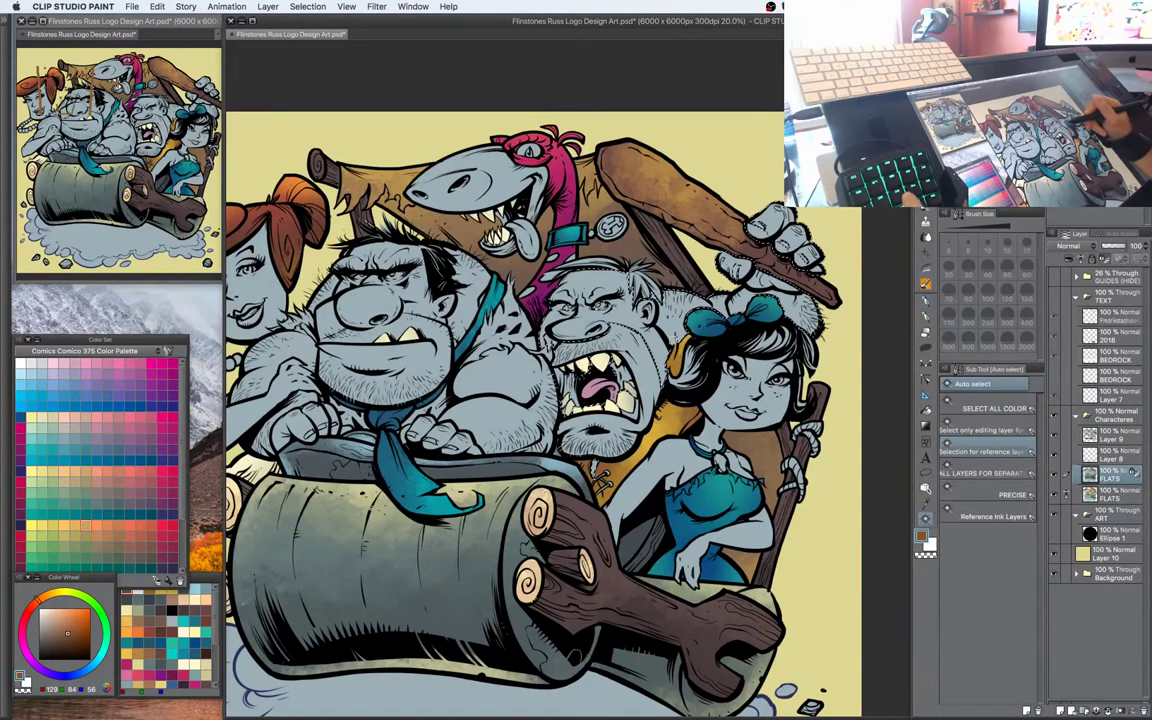
pyautogui.press('b')
# Select the big man's spotted garment and paint it with a burnt-orange base colour (RGB 183, 110, 71)
pyautogui.press('w')
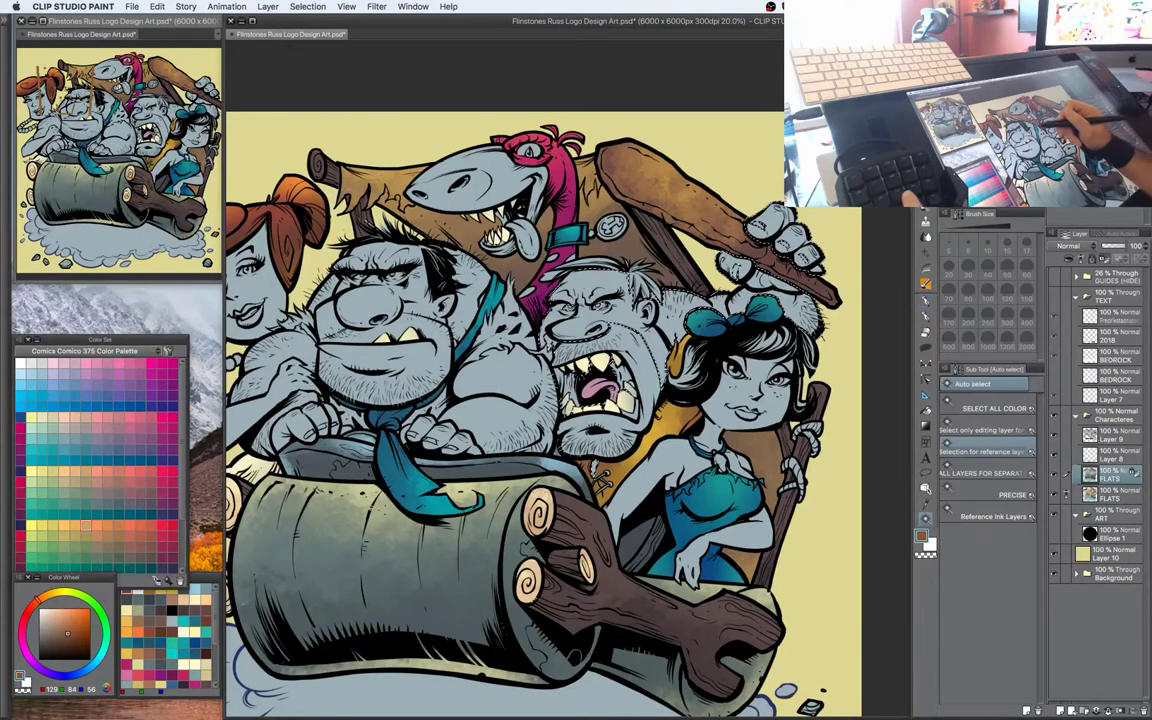
pyautogui.click(495, 330)
pyautogui.moveTo(486, 311); pyautogui.dragTo(522, 306)
pyautogui.press('b')
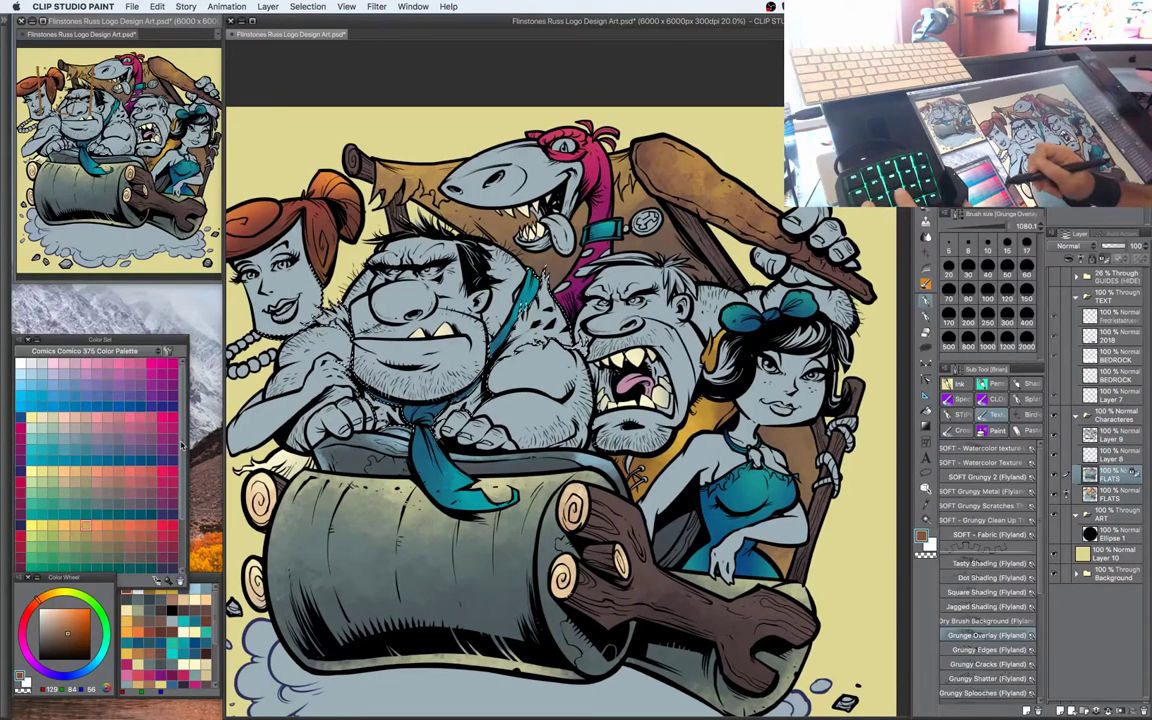
pyautogui.scroll(-3, 181, 479)
pyautogui.scroll(-2, 181, 479)
pyautogui.click(129, 515)
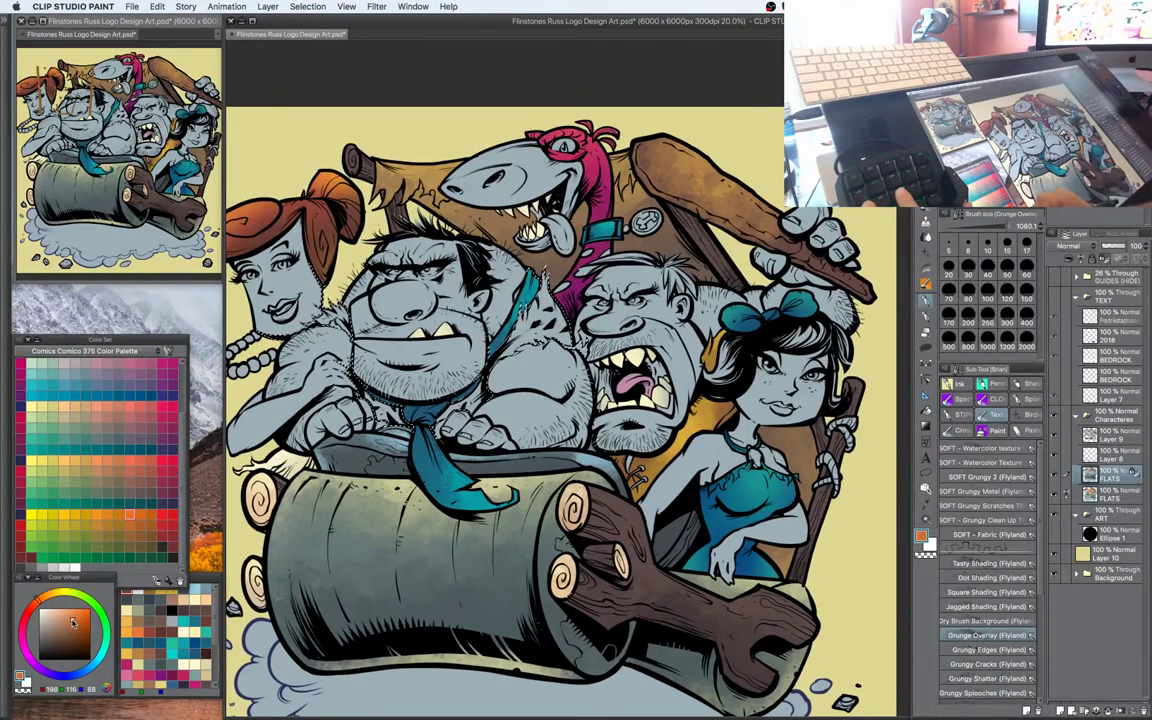
pyautogui.moveTo(43, 599); pyautogui.dragTo(40, 601)
pyautogui.moveTo(500, 350); pyautogui.dragTo(581, 351)
pyautogui.moveTo(640, 290); pyautogui.dragTo(612, 335)
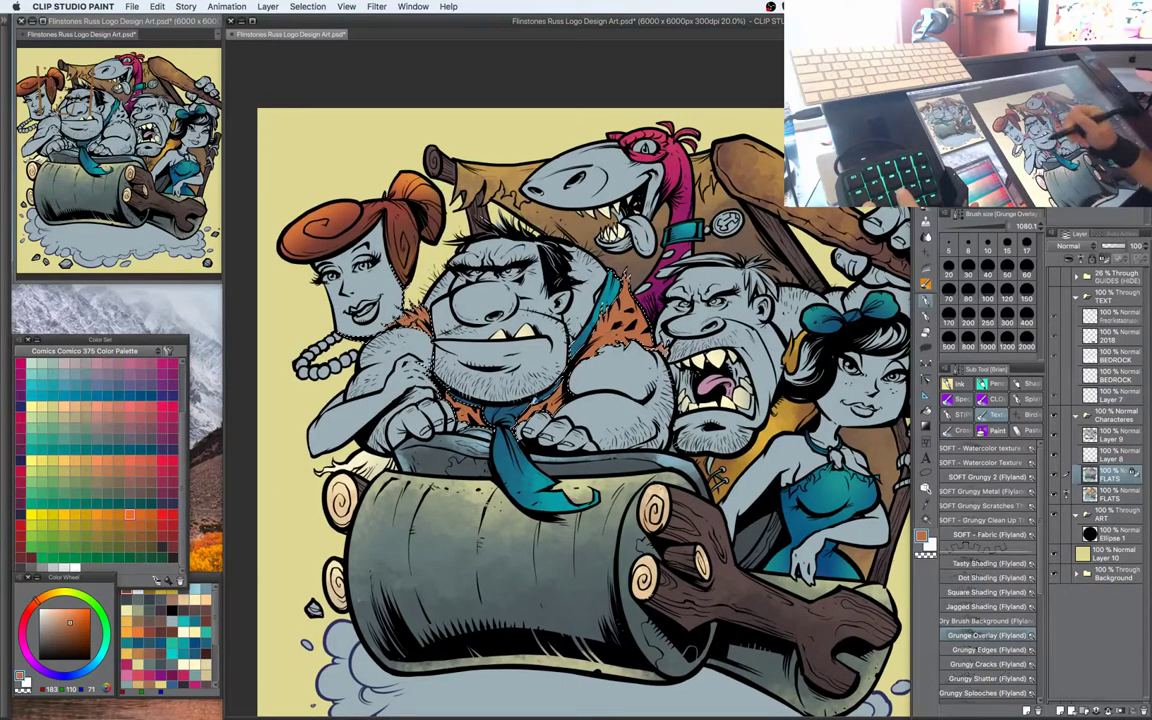
pyautogui.moveTo(37, 600); pyautogui.dragTo(31, 605)
pyautogui.click(75, 635)
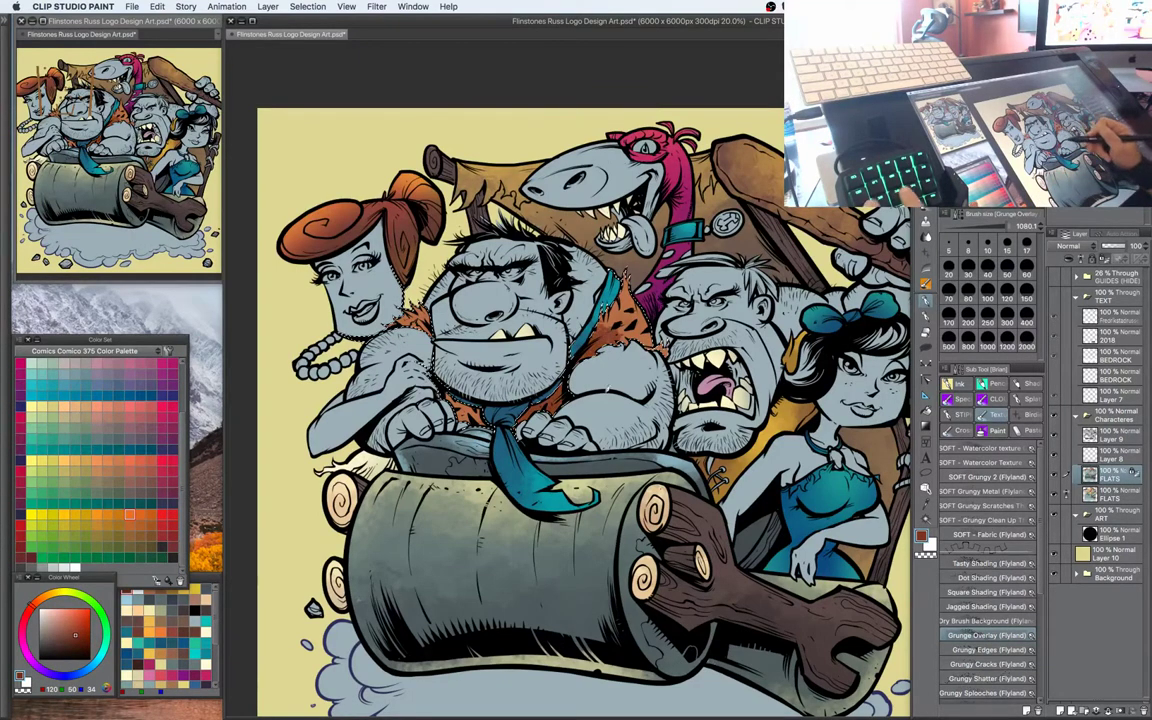
pyautogui.press('super+z')
# Brush shading on the spotted garment with red-brown (RGB 135, 51, 27), deepening it with dark red (RGB 138, 37, 8)
pyautogui.click(37, 600)
pyautogui.click(80, 632)
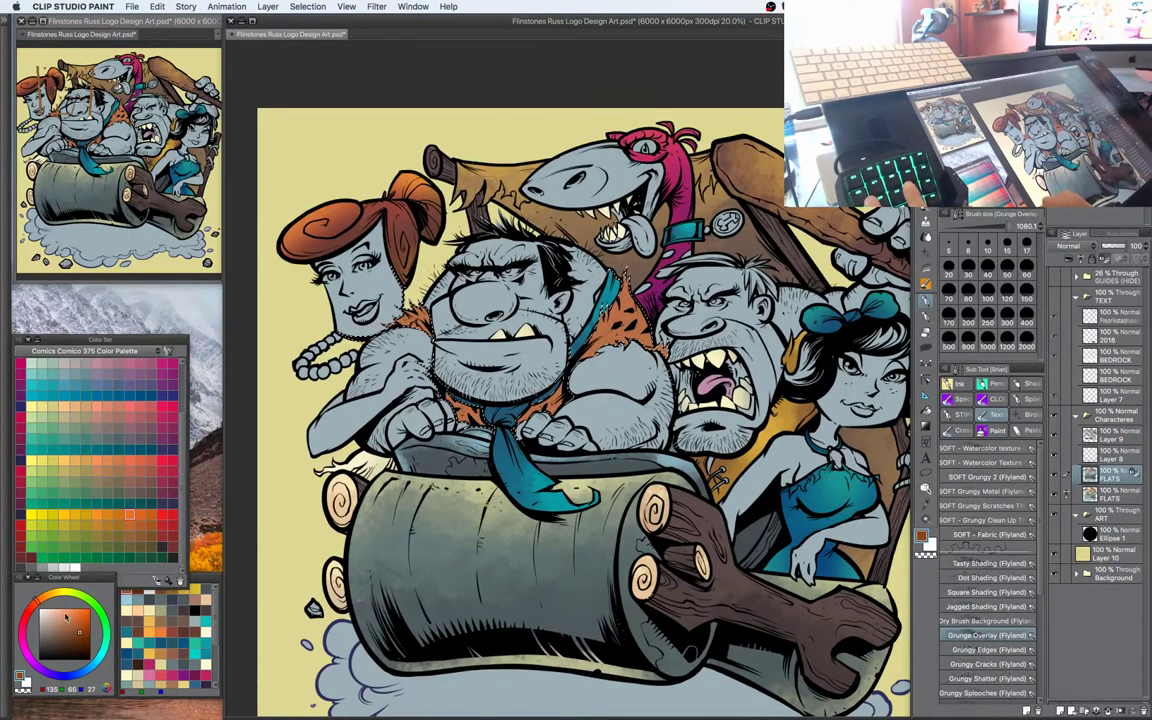
pyautogui.click(41, 607)
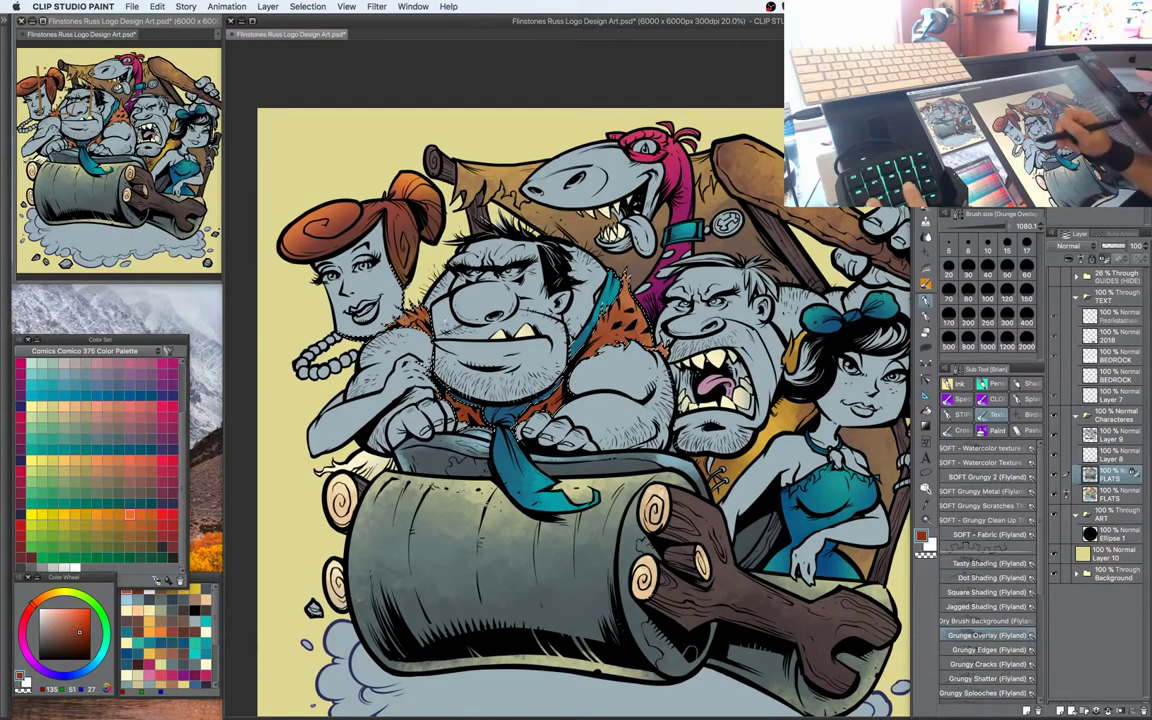
pyautogui.moveTo(605, 310); pyautogui.dragTo(632, 328)
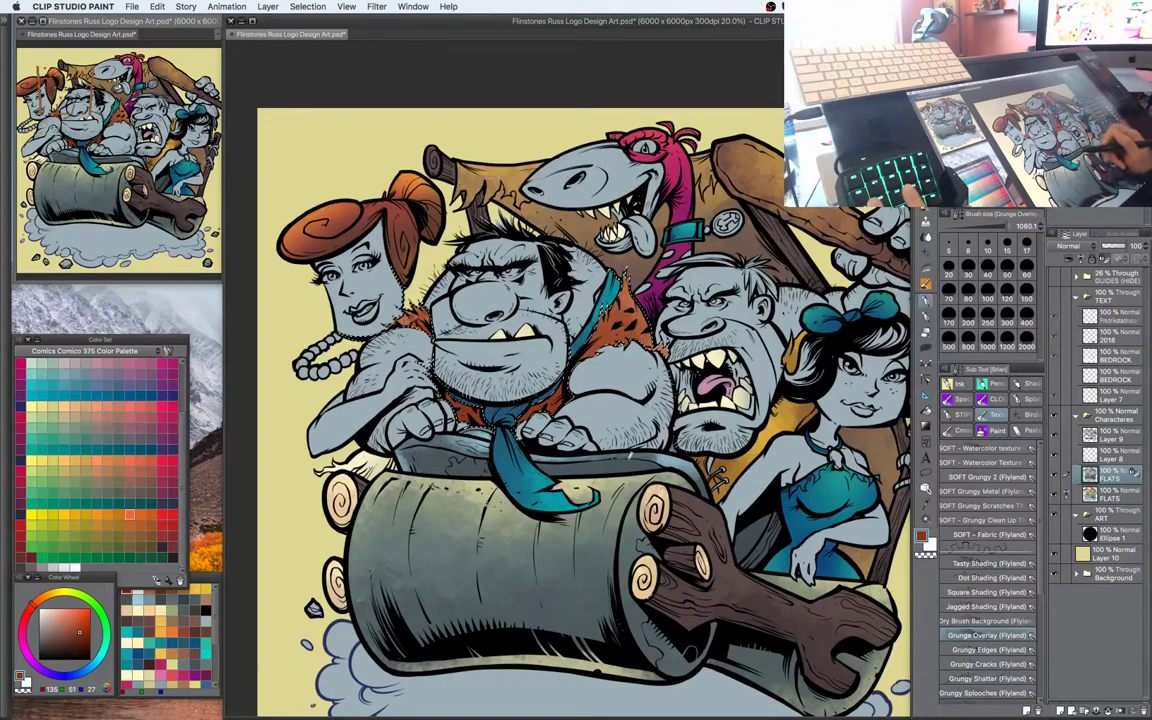
pyautogui.click(87, 632)
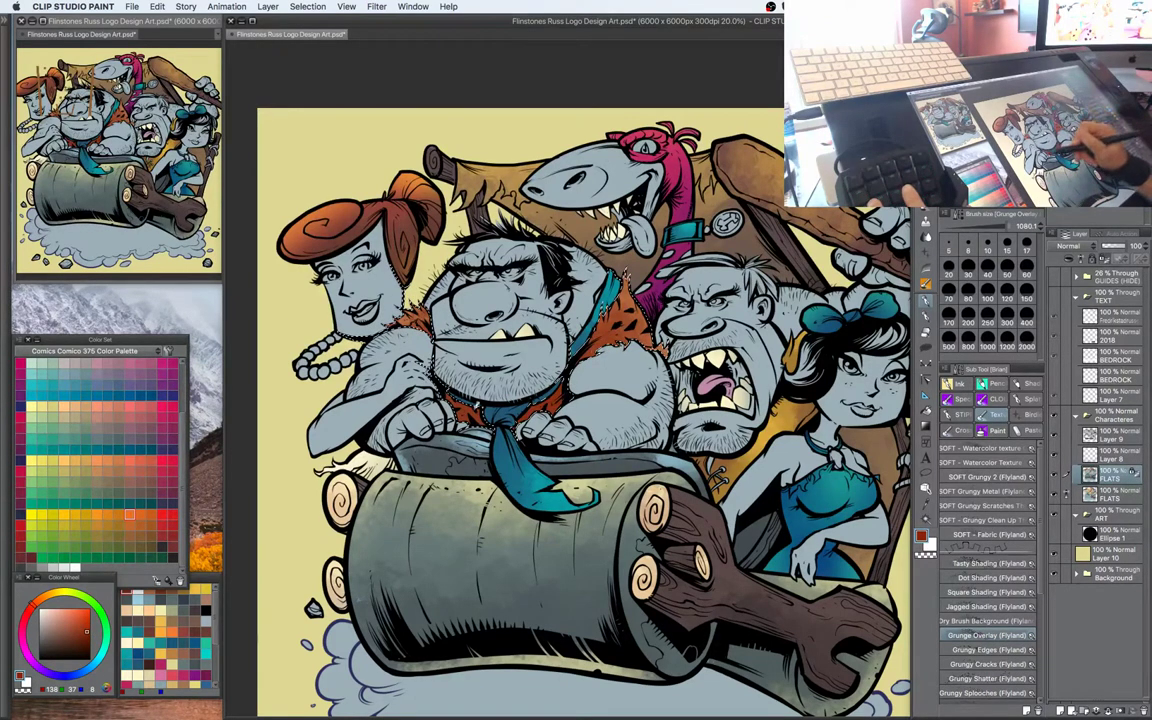
# Sample a colour from the artwork, shift it to light yellow (RGB 255, 219, 99), and hide the selection border
pyautogui.keyDown('alt'); pyautogui.click(386, 327); pyautogui.keyUp('alt')
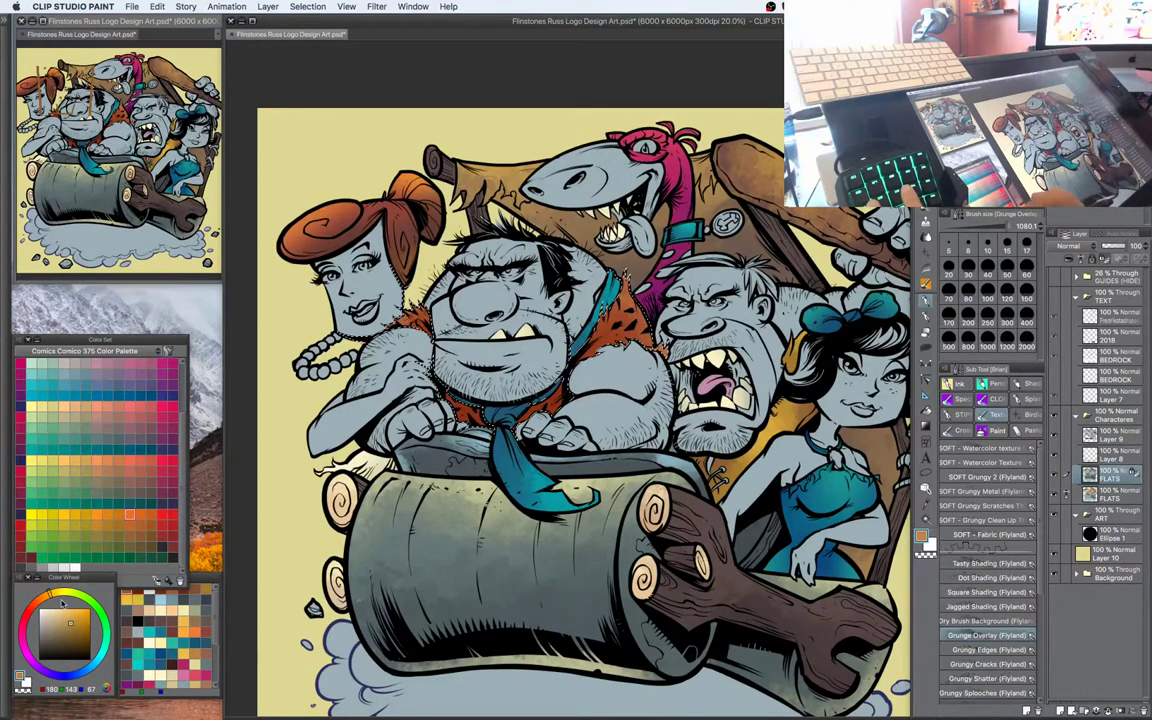
pyautogui.click(71, 615)
pyautogui.click(70, 608)
pyautogui.click(55, 594)
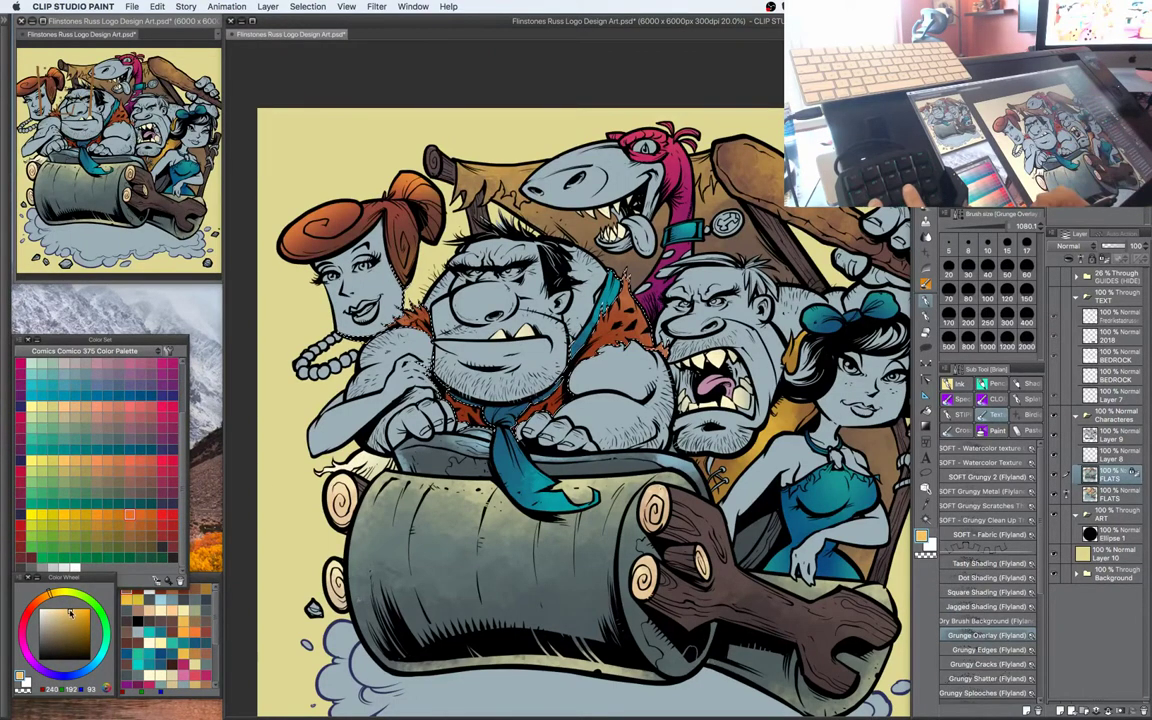
pyautogui.click(55, 594)
pyautogui.press('super+h')
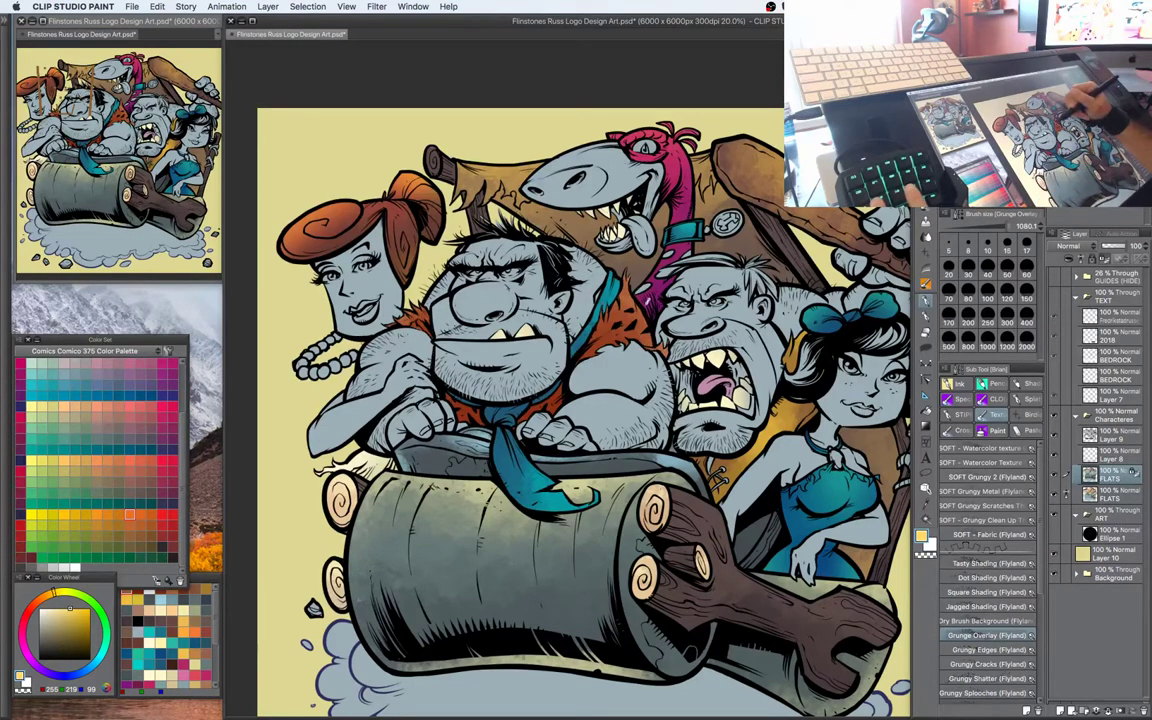
# Switch to the SOFT - Airbrush at size 432.5 and brush golden-yellow highlights (RGB 237, 197, 33) along the spotted garment's edges
pyautogui.click(995, 431)
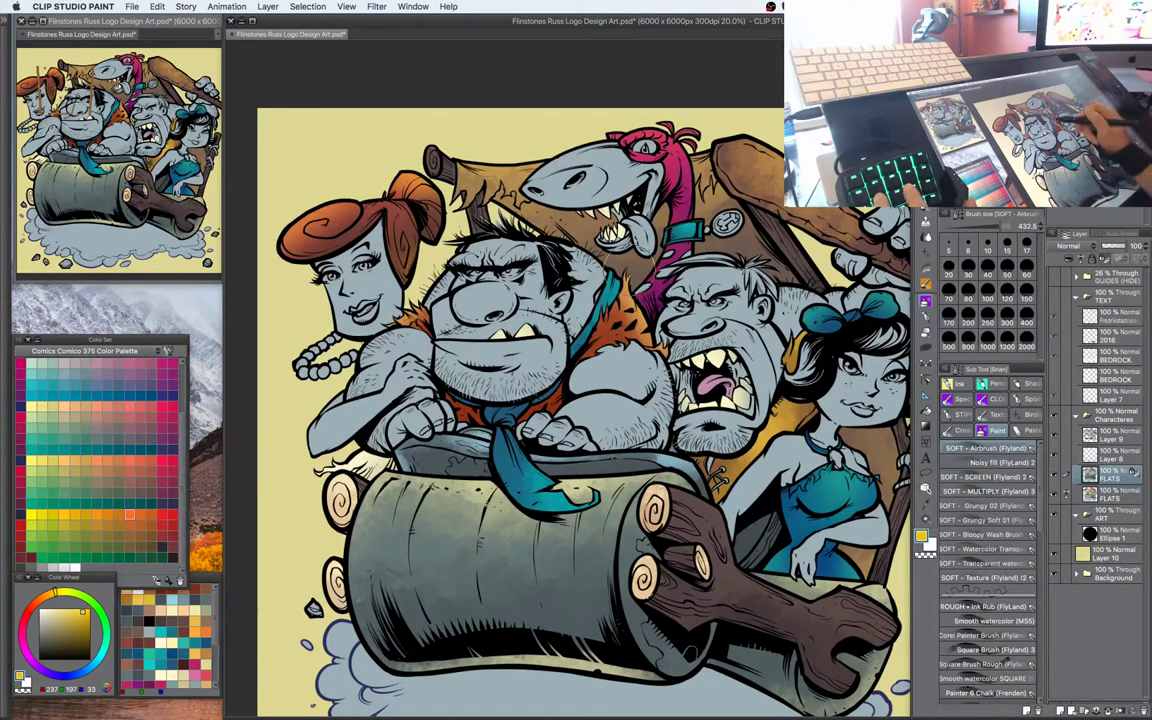
pyautogui.moveTo(585, 245); pyautogui.dragTo(589, 251)
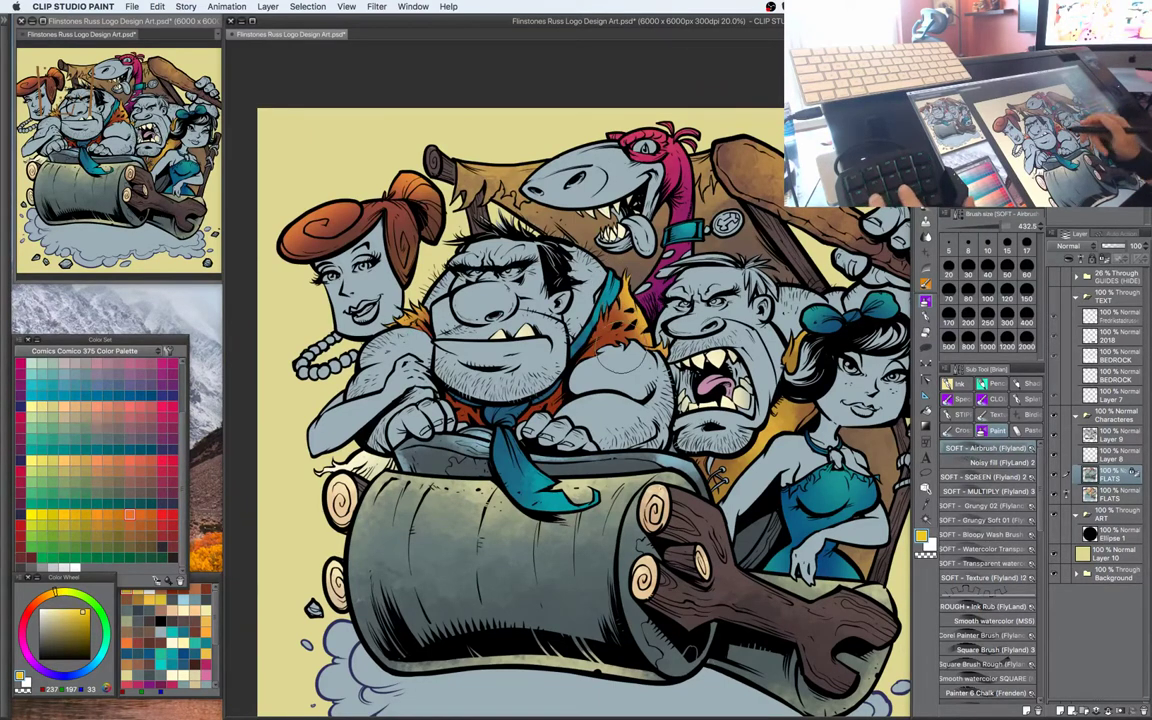
pyautogui.moveTo(616, 362); pyautogui.dragTo(589, 347)
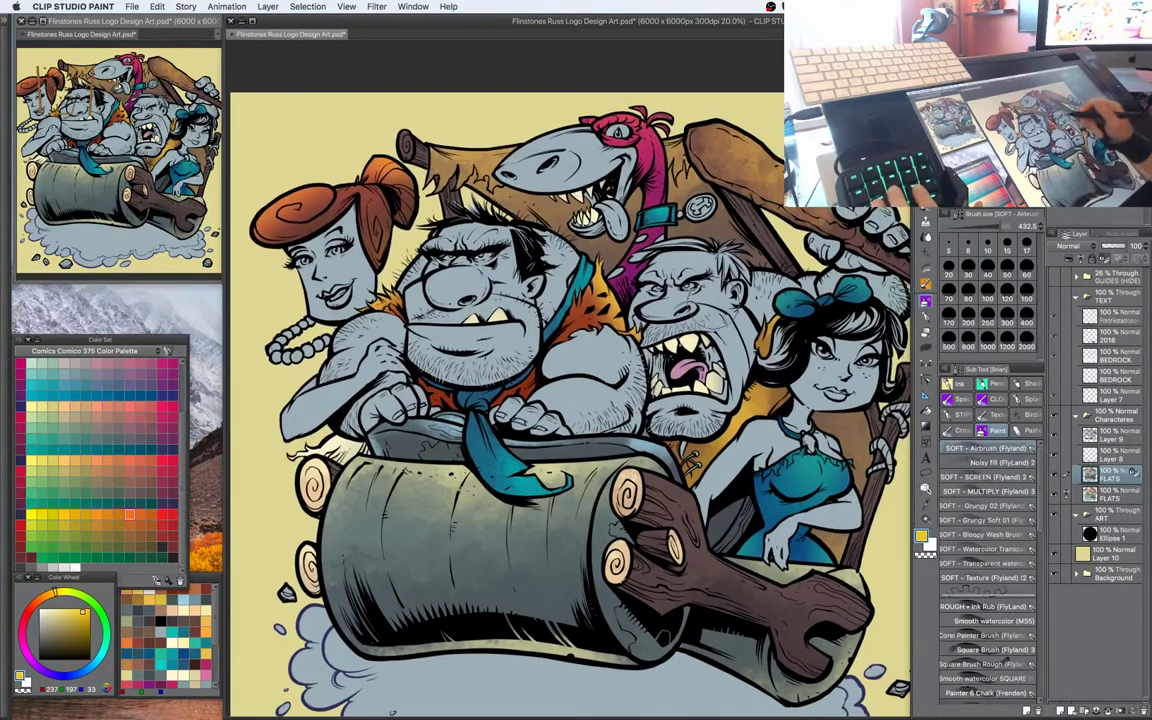
pyautogui.moveTo(650, 297); pyautogui.dragTo(640, 318)
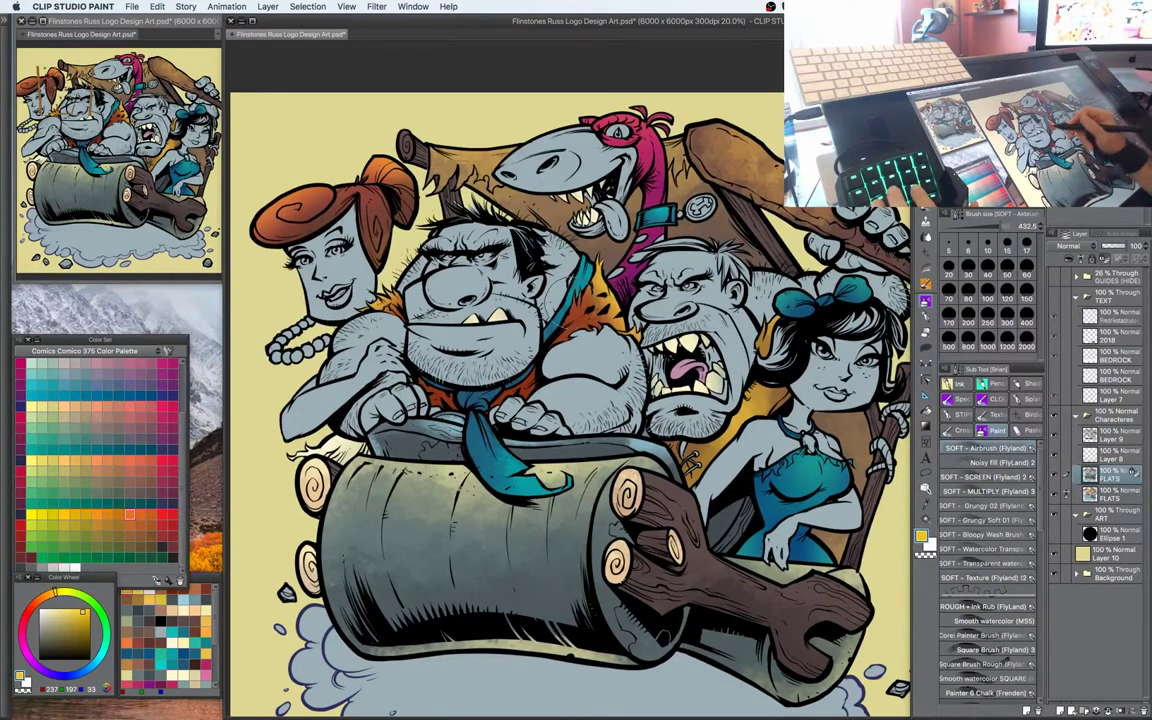
# Select the big man's skin areas and fill them with a light orange (RGB 246, 182, 98)
pyautogui.press('w')
pyautogui.press('b')
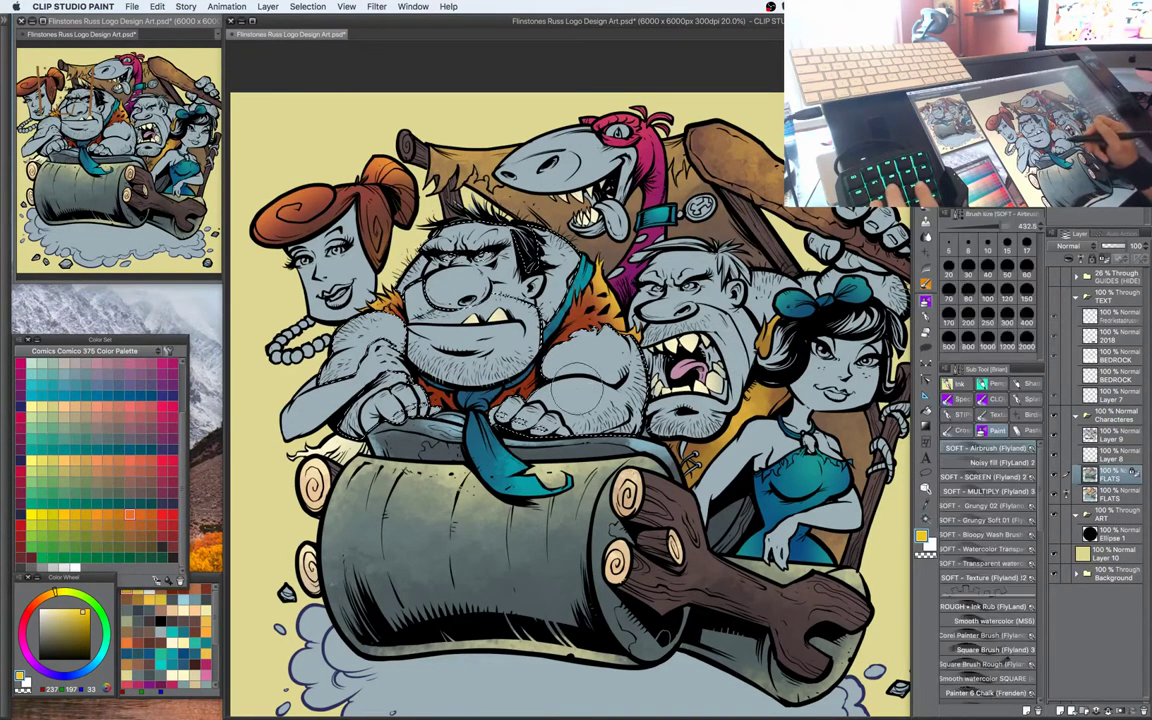
pyautogui.click(43, 605)
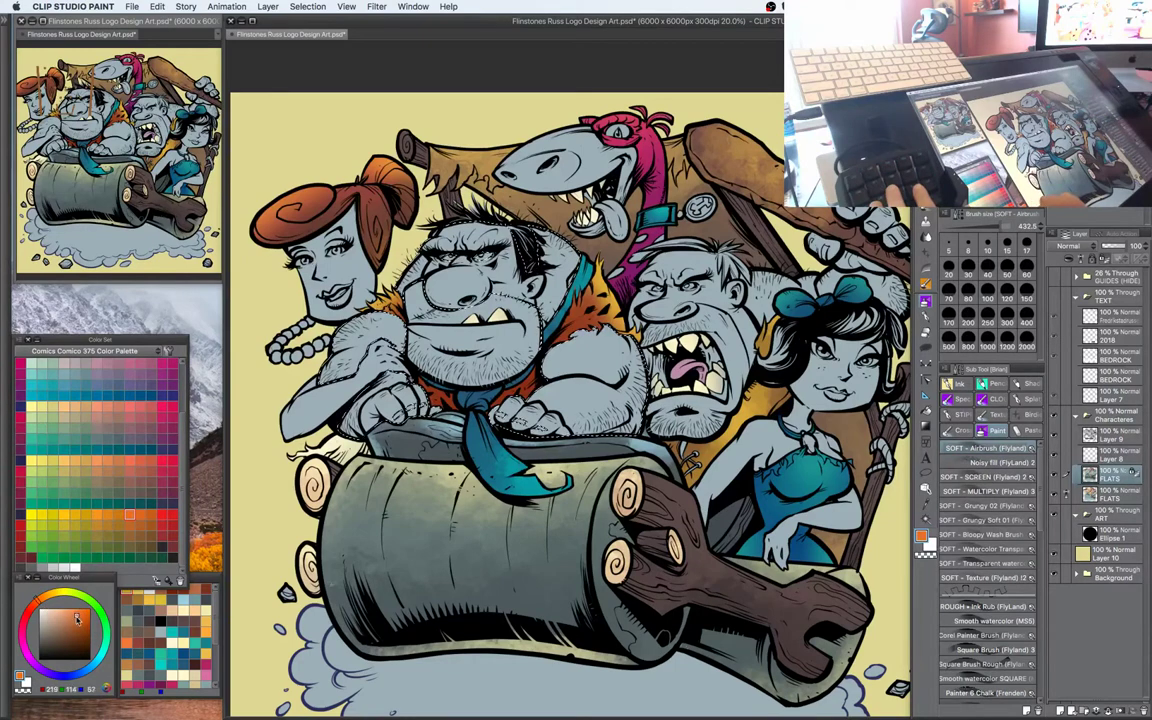
pyautogui.click(76, 618)
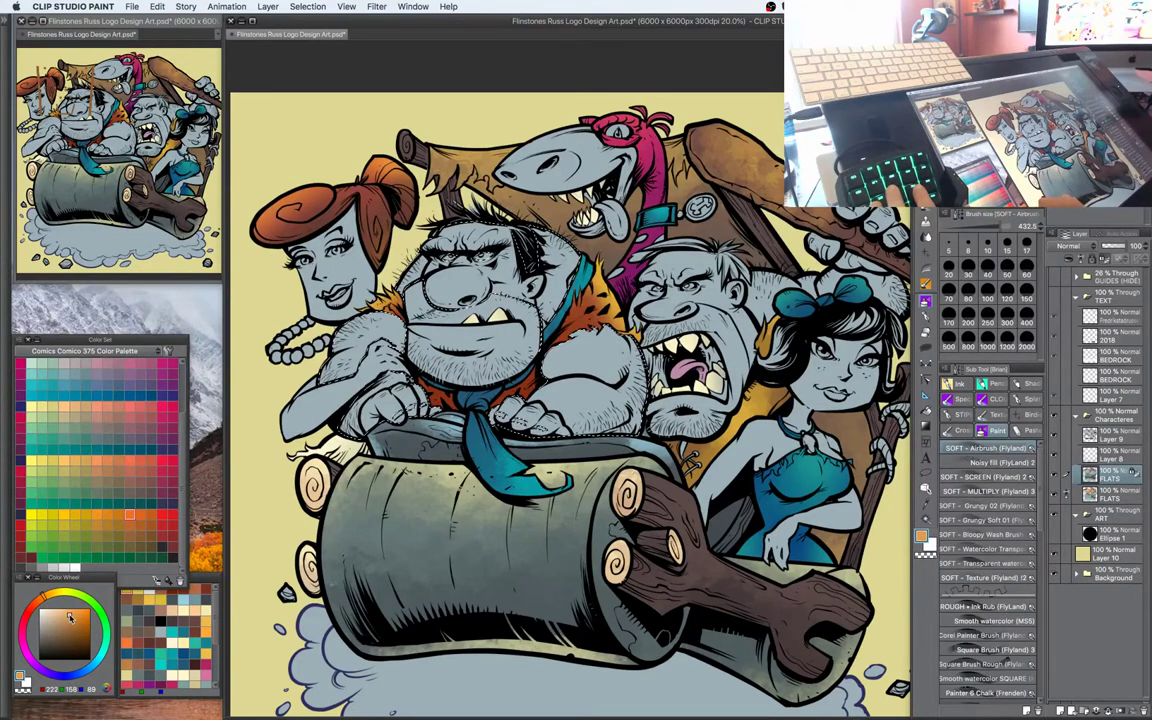
pyautogui.click(69, 615)
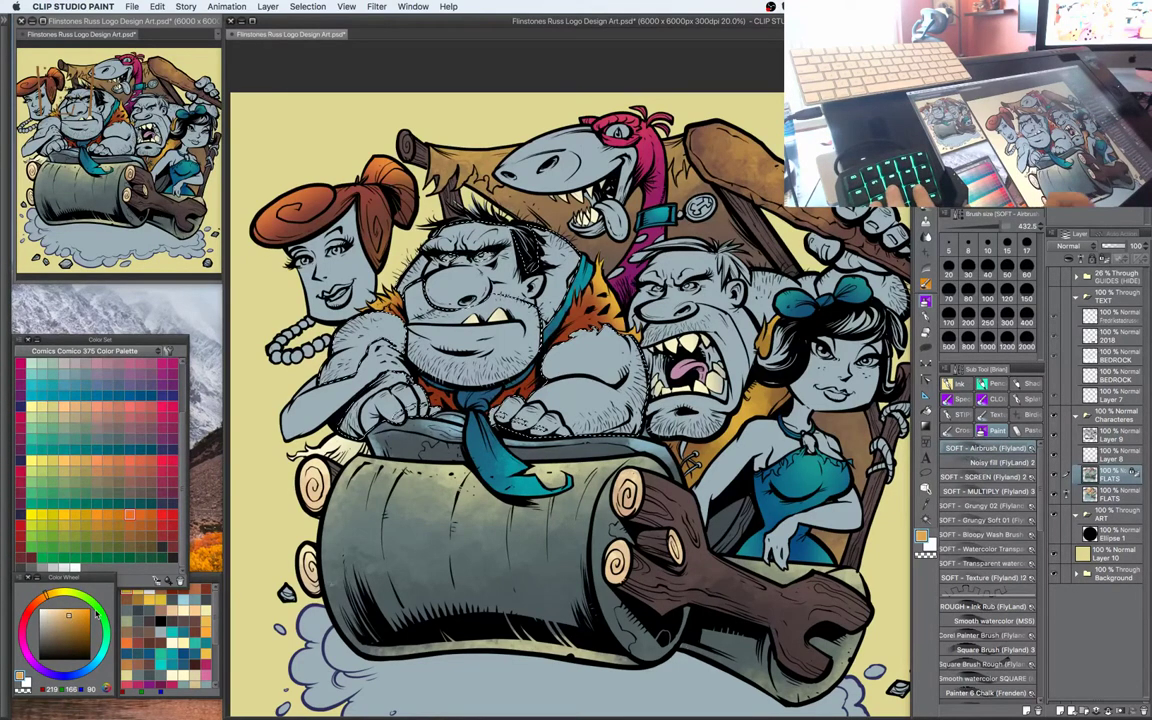
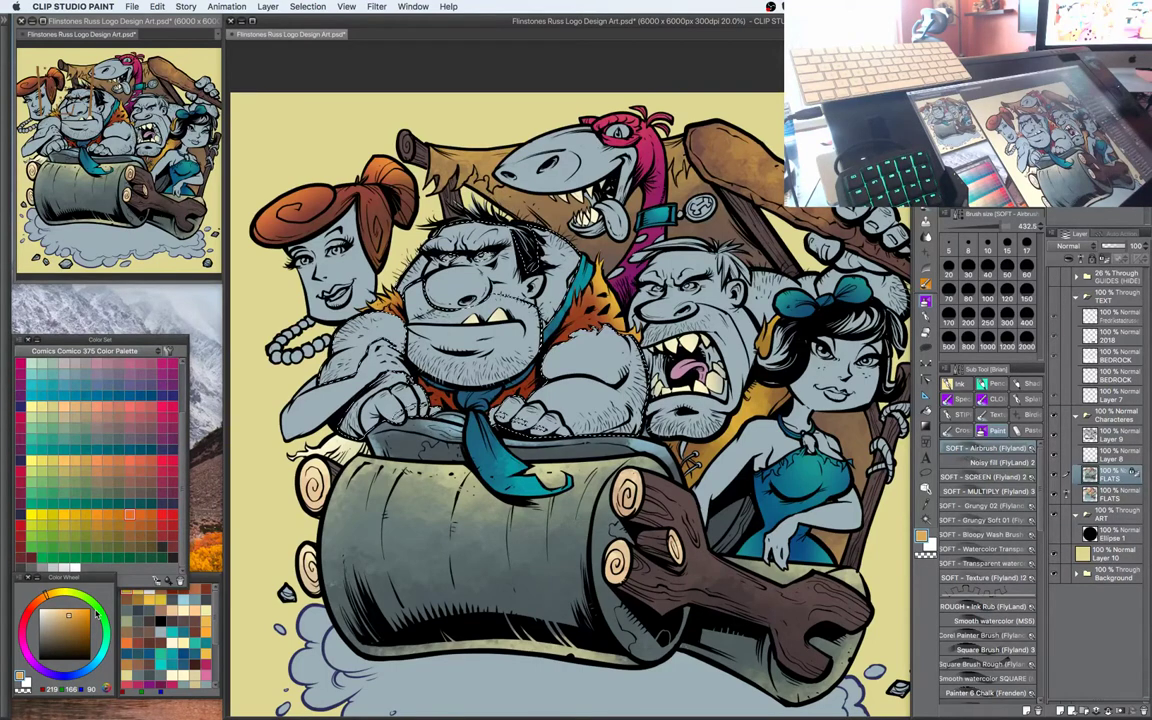
pyautogui.moveTo(650, 240); pyautogui.dragTo(648, 224)
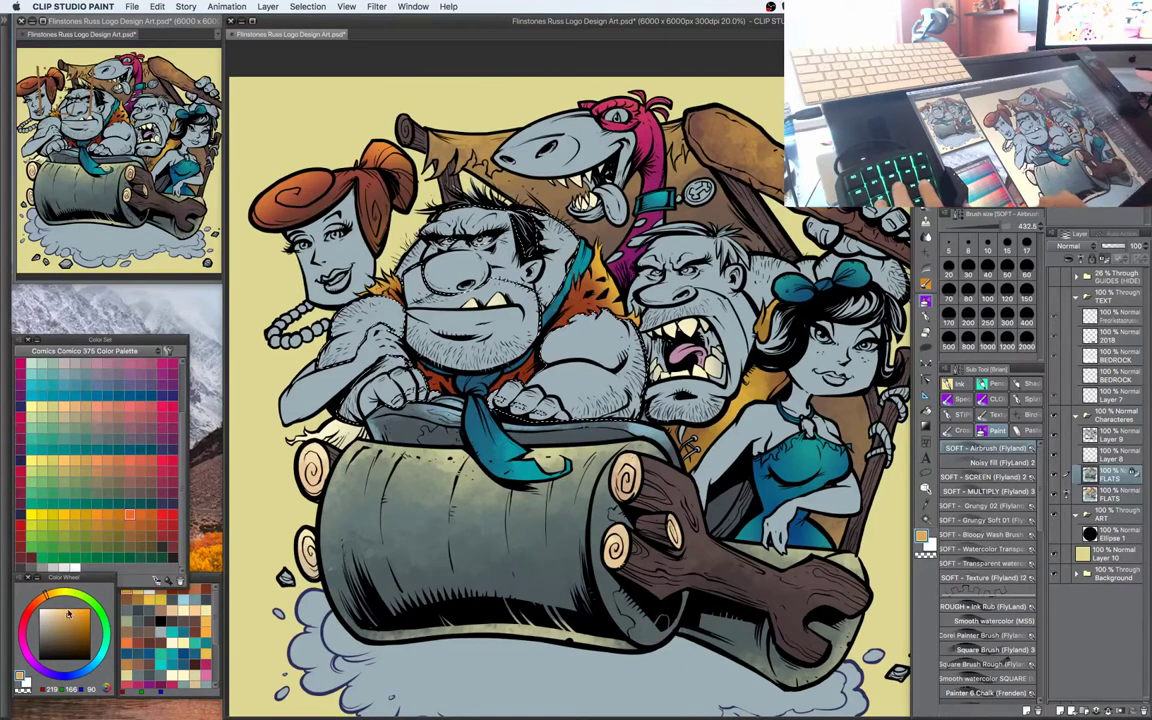
pyautogui.click(47, 596)
pyautogui.moveTo(46, 600); pyautogui.dragTo(46, 598)
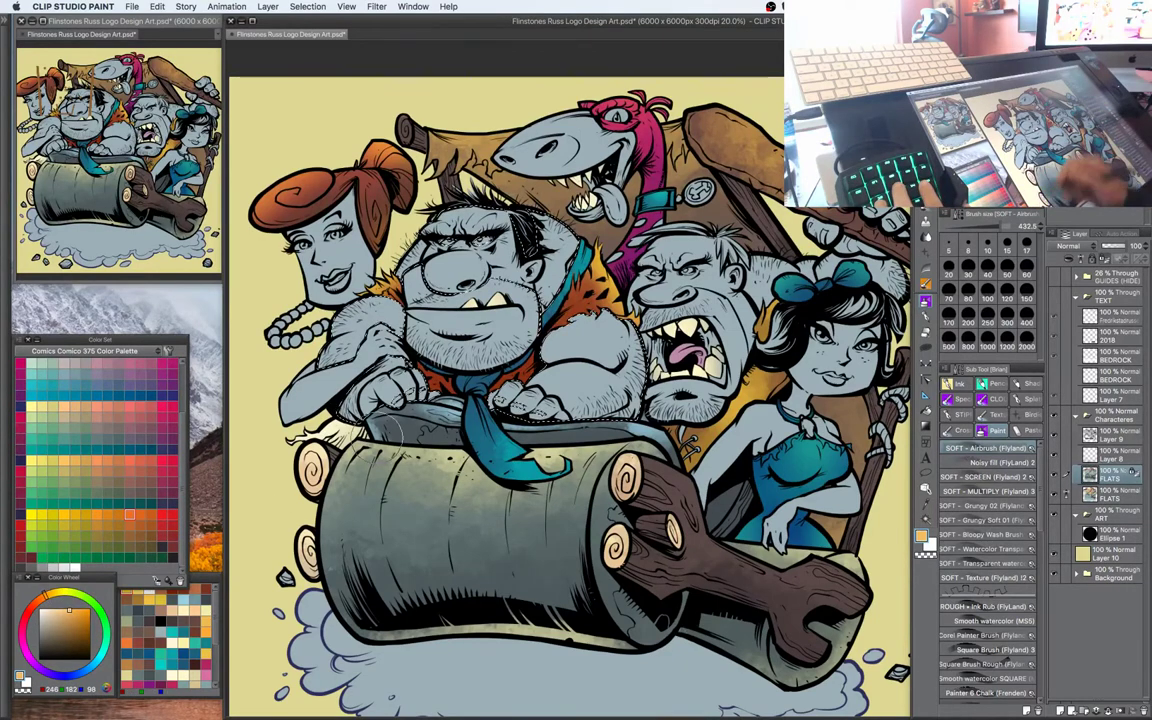
pyautogui.hotkey('alt', 'Delete')
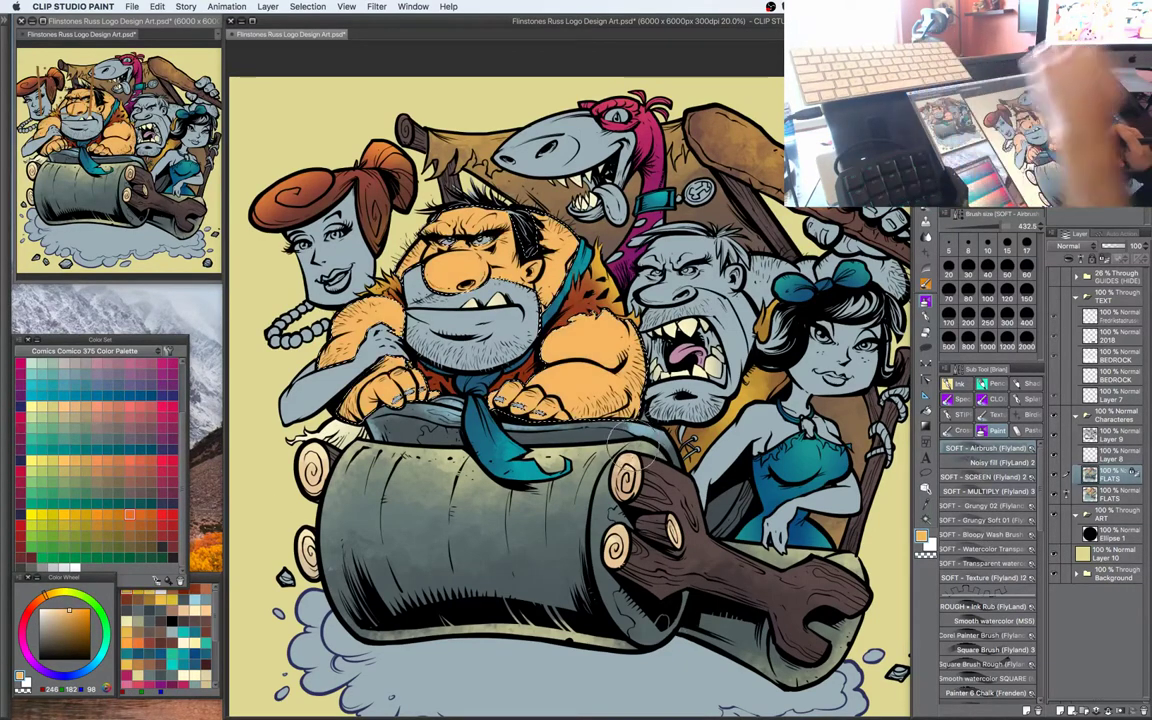
# Adjust the big man's skin colour with Hue/Saturation/Luminosity: hue -6, saturation 17, brightness 30
pyautogui.press('super+u')
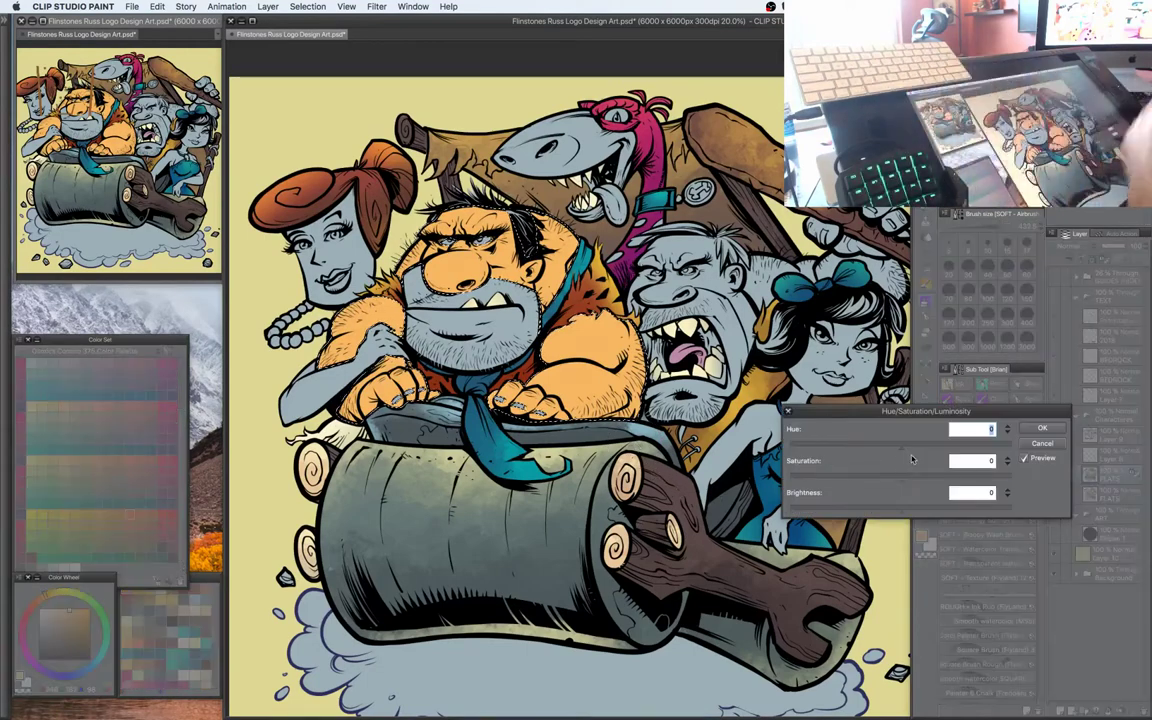
pyautogui.moveTo(902, 480); pyautogui.dragTo(935, 510)
pyautogui.moveTo(903, 446); pyautogui.dragTo(895, 451)
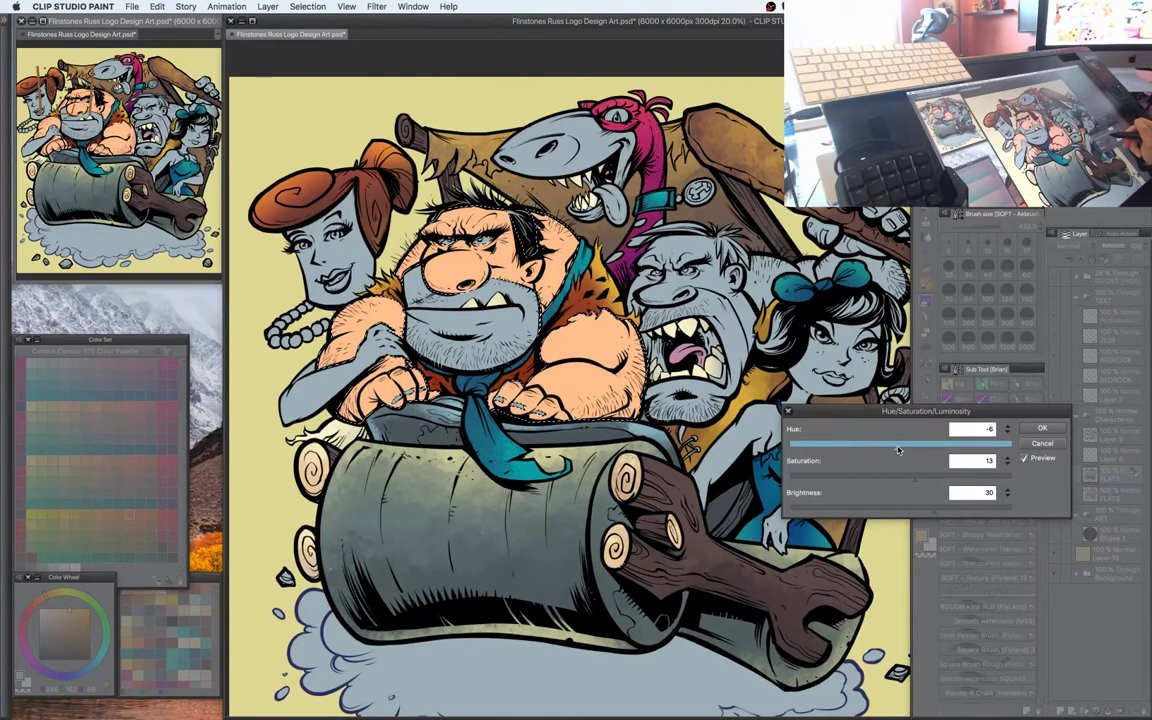
pyautogui.moveTo(914, 476); pyautogui.dragTo(919, 476)
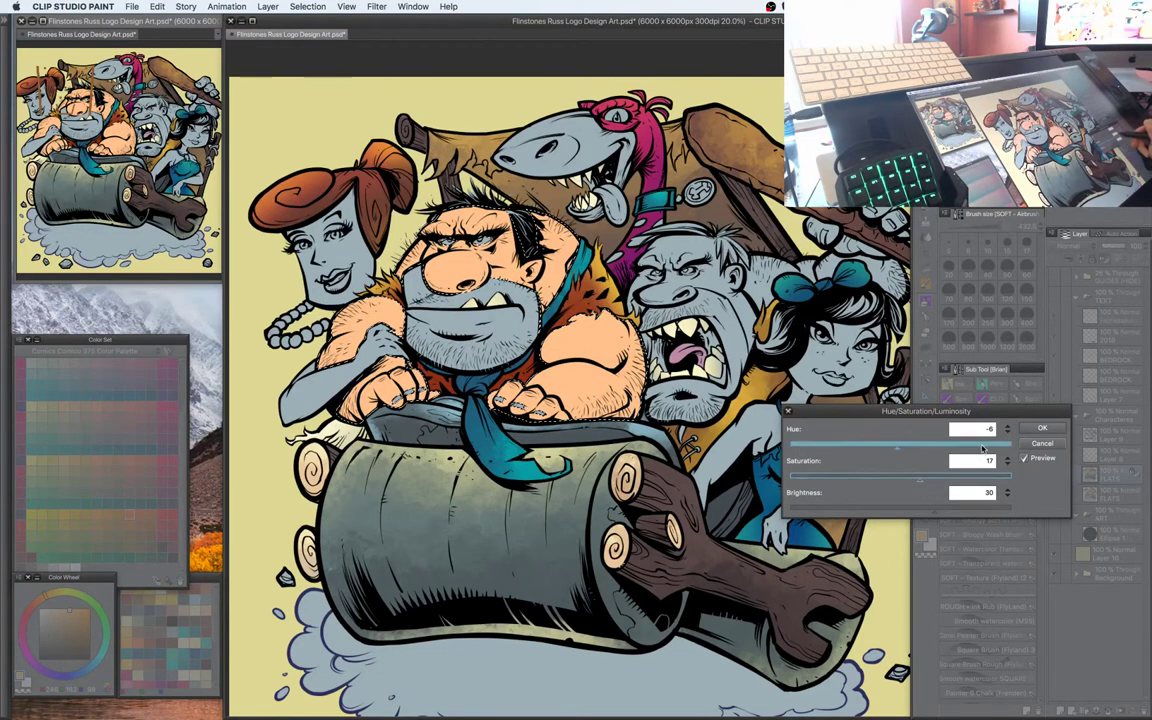
pyautogui.click(1042, 428)
# Select the stubble areas on both men's faces and fill them with a greyish brown (RGB 156, 133, 112)
pyautogui.moveTo(627, 334); pyautogui.dragTo(656, 348)
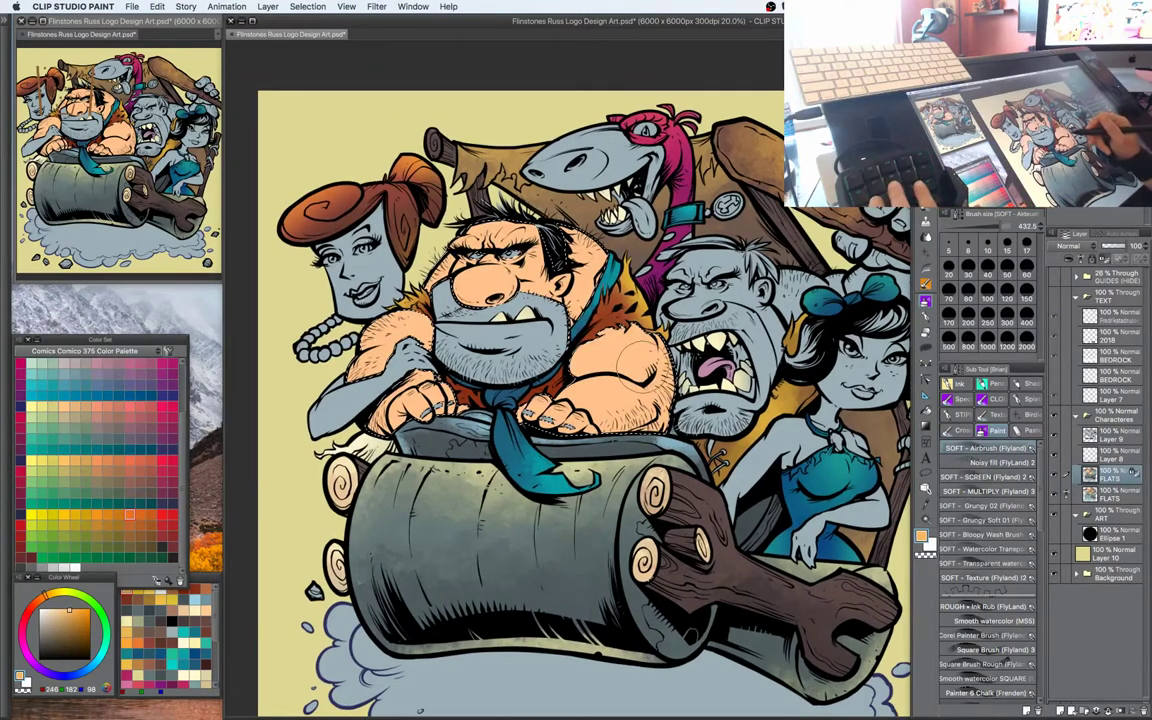
pyautogui.press('w')
pyautogui.click(550, 344)
pyautogui.press('b')
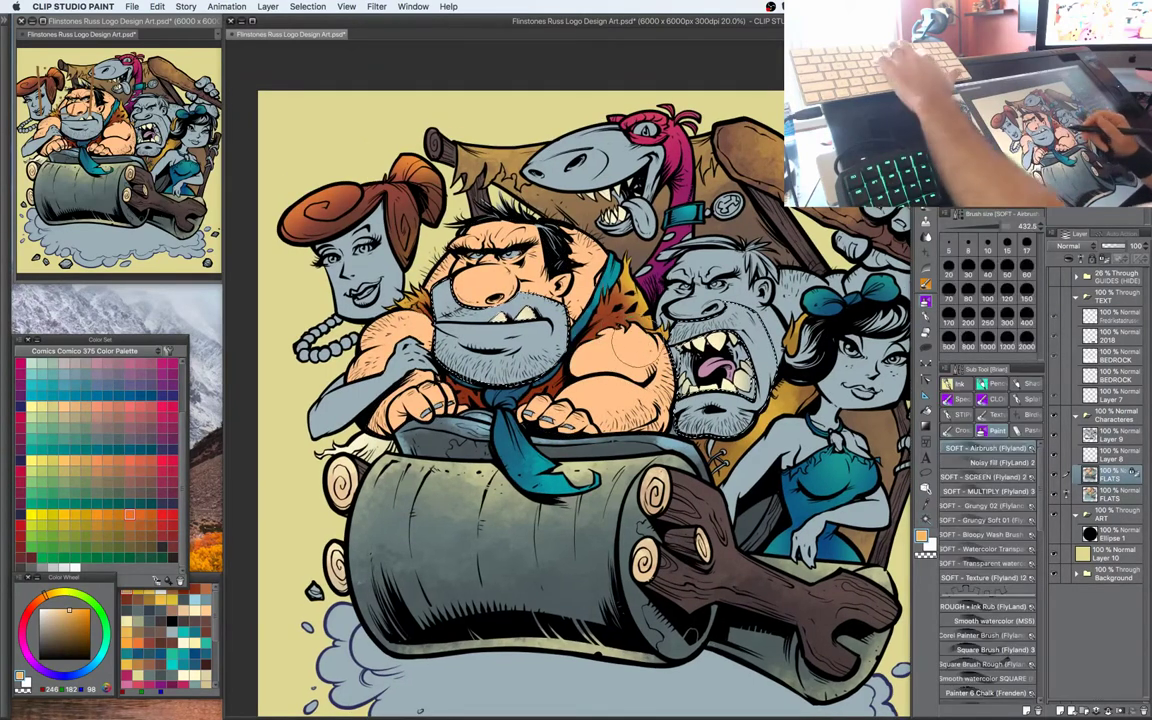
pyautogui.press('i')
pyautogui.click(56, 621)
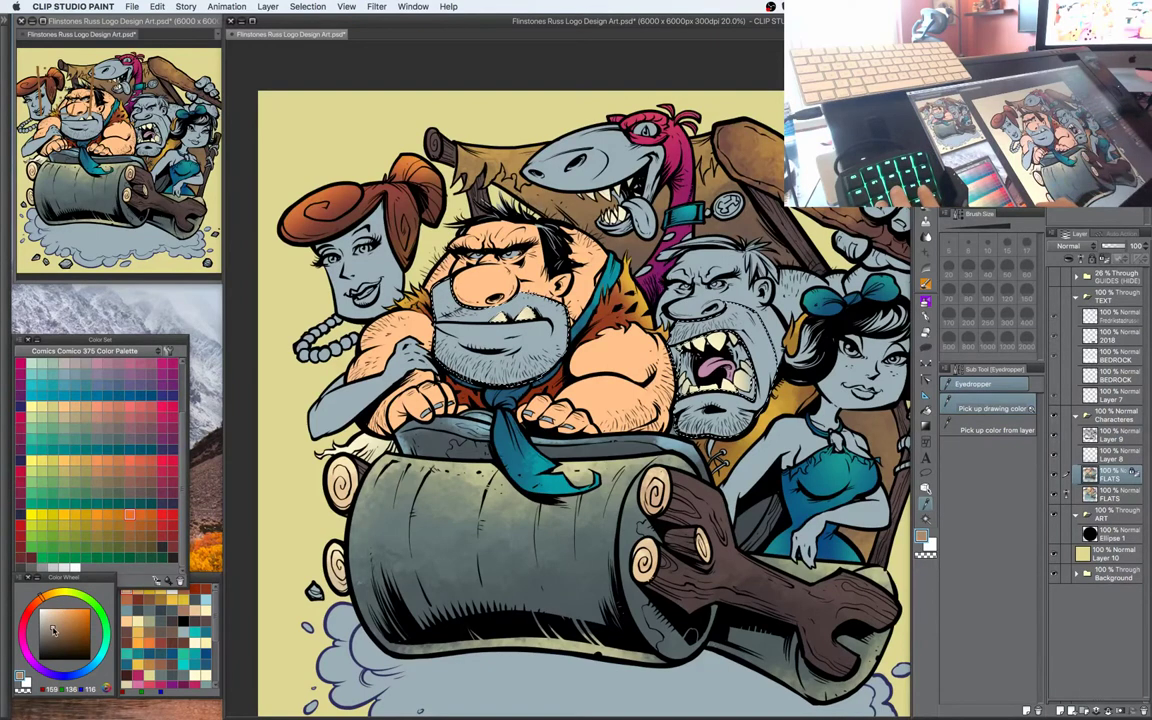
pyautogui.click(53, 628)
pyautogui.hotkey('alt', 'Delete')
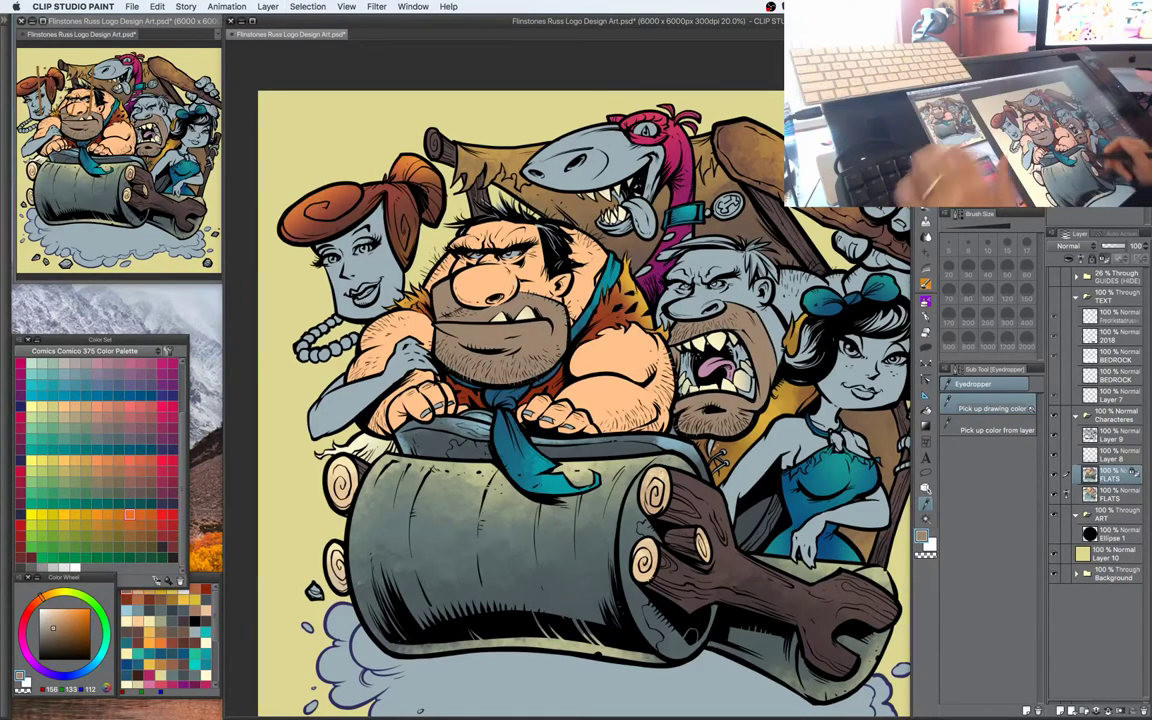
# Try to refill the men's stubble with a reddish brown (RGB 153, 99, 86)
pyautogui.press('w')
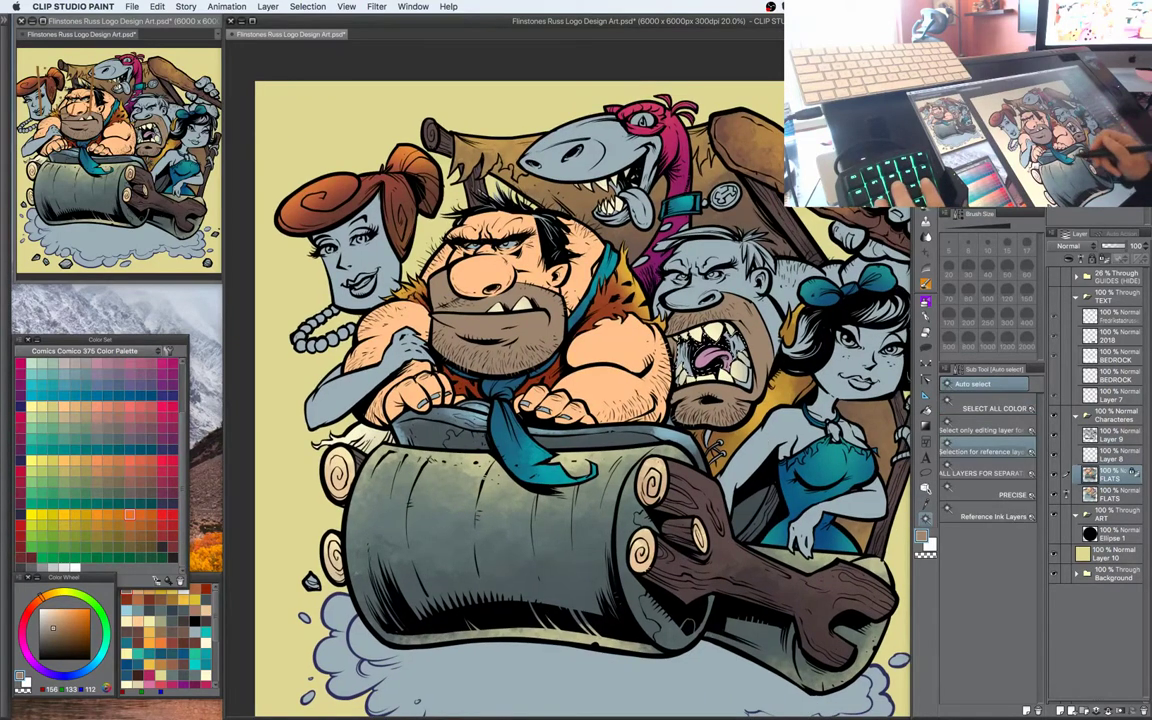
pyautogui.press('b')
pyautogui.press('w')
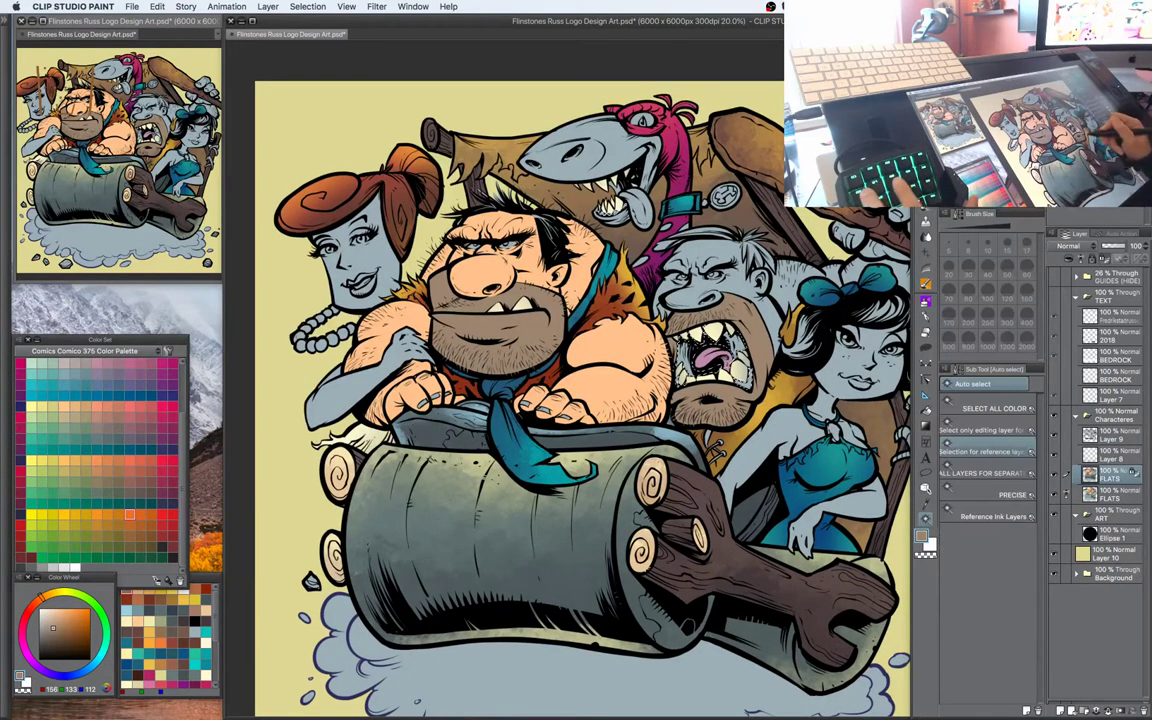
pyautogui.click(32, 604)
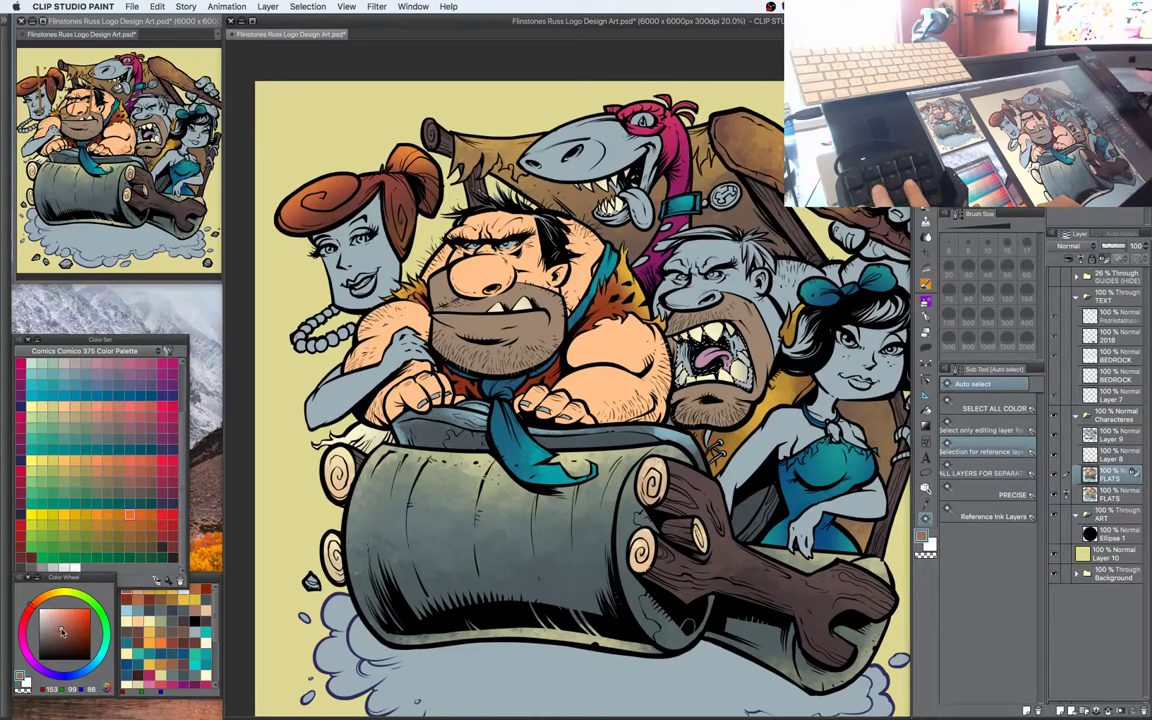
pyautogui.hotkey('alt', 'Delete')
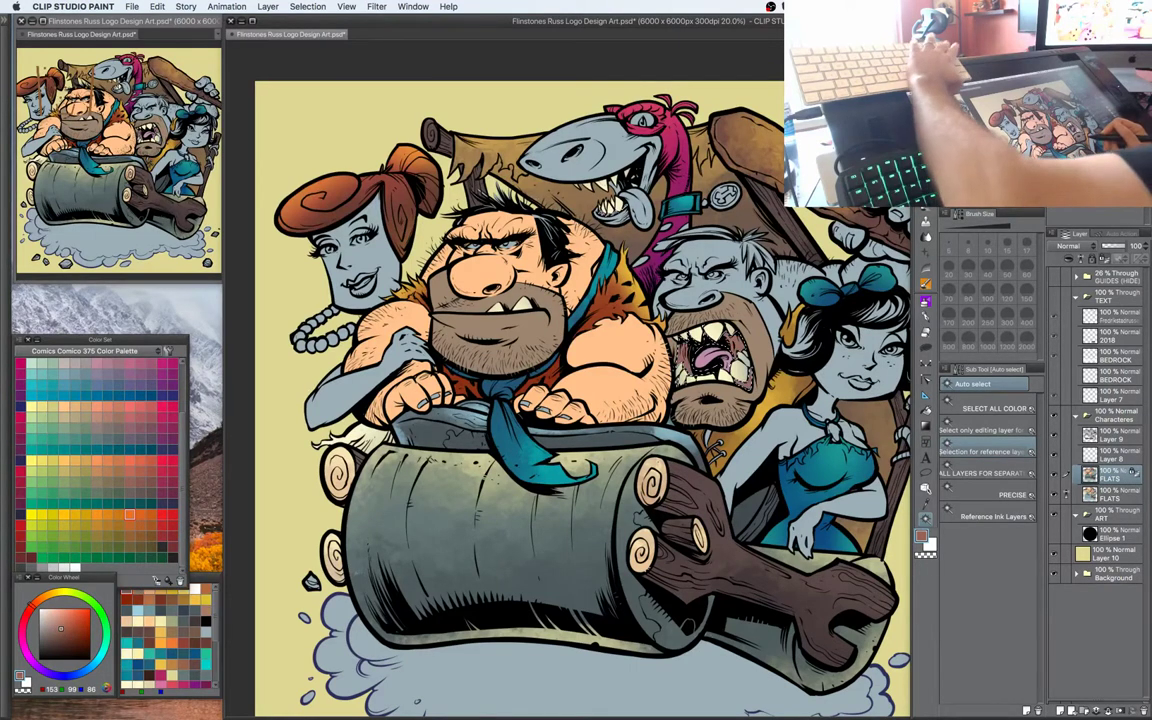
# Adjust the stubble colour with Hue/Saturation/Luminosity: hue -7, saturation 21, brightness -25
pyautogui.press('super+u')
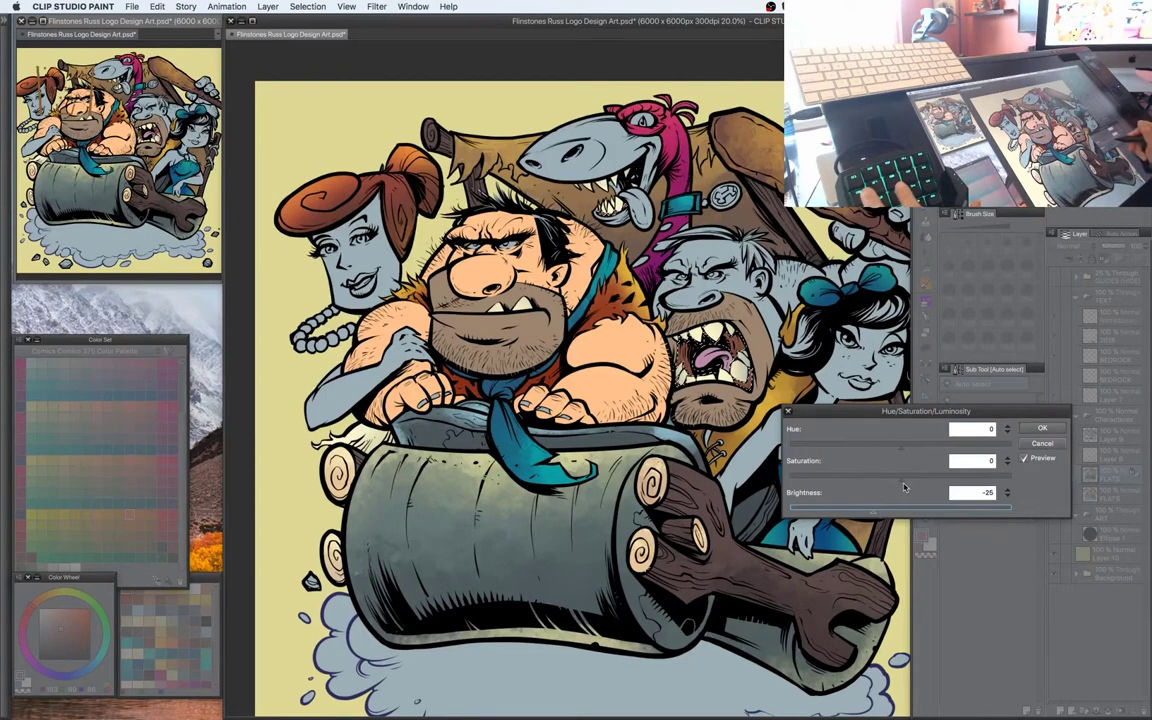
pyautogui.moveTo(902, 480); pyautogui.dragTo(924, 480)
pyautogui.moveTo(901, 449); pyautogui.dragTo(897, 451)
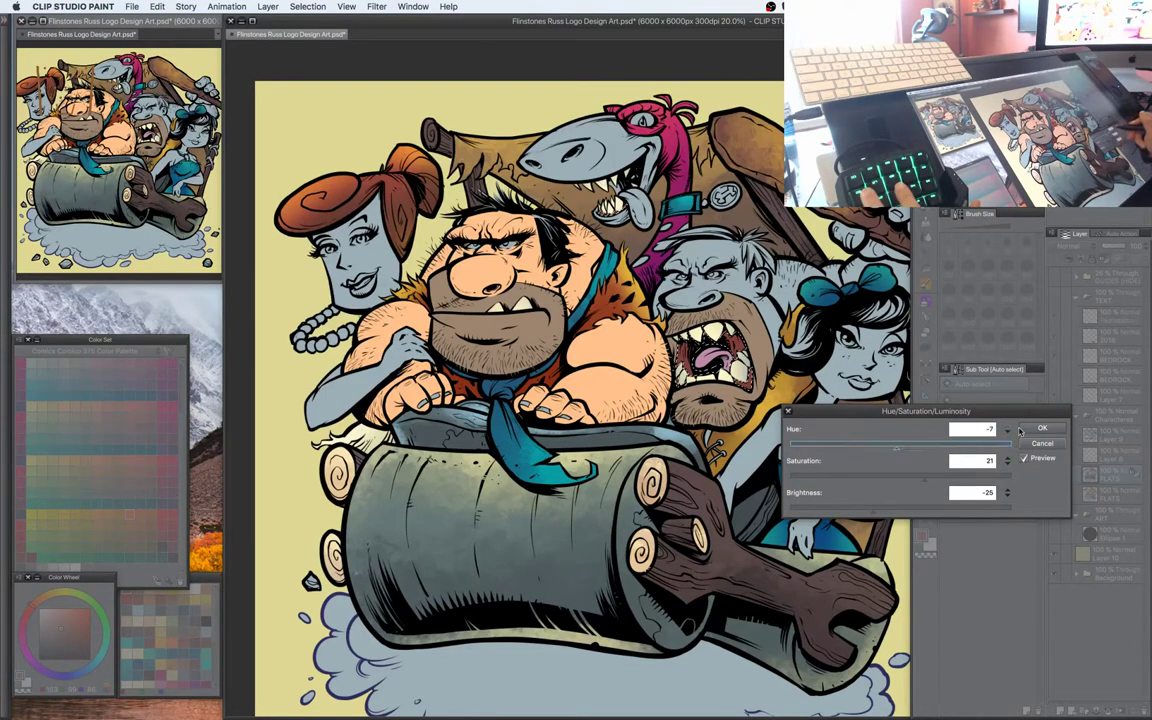
pyautogui.click(1022, 430)
# Select the skin areas of both women
pyautogui.moveTo(713, 395)
pyautogui.mouseDown()
pyautogui.moveTo(712, 433)
pyautogui.moveTo(697, 405)
pyautogui.mouseUp()
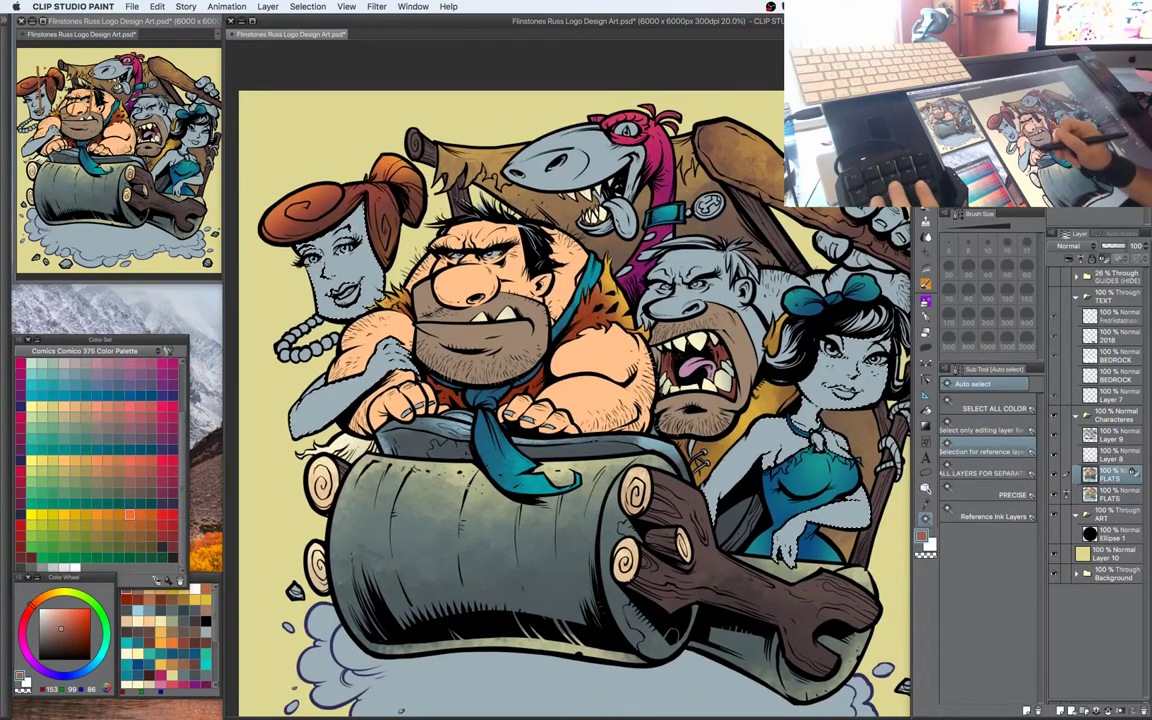
pyautogui.click(386, 364)
pyautogui.press('b')
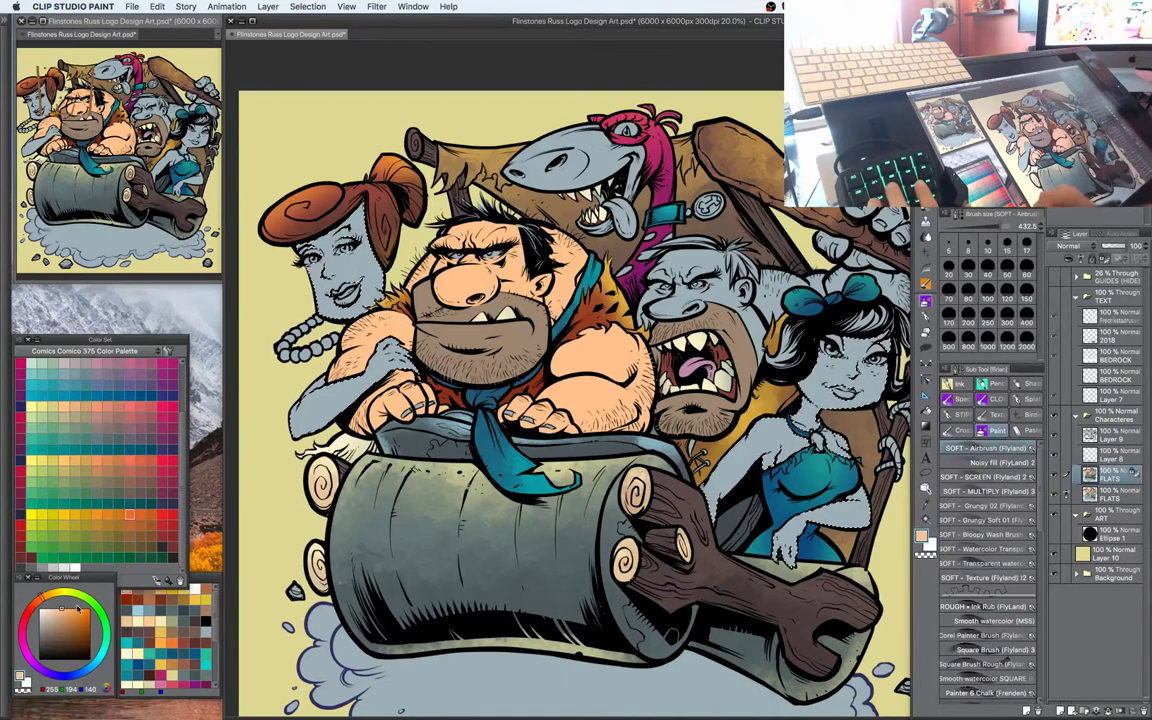
# Try filling the women's selected skin with pale yellow (RGB 255, 236, 192) and undo the fill
pyautogui.click(52, 609)
pyautogui.click(50, 596)
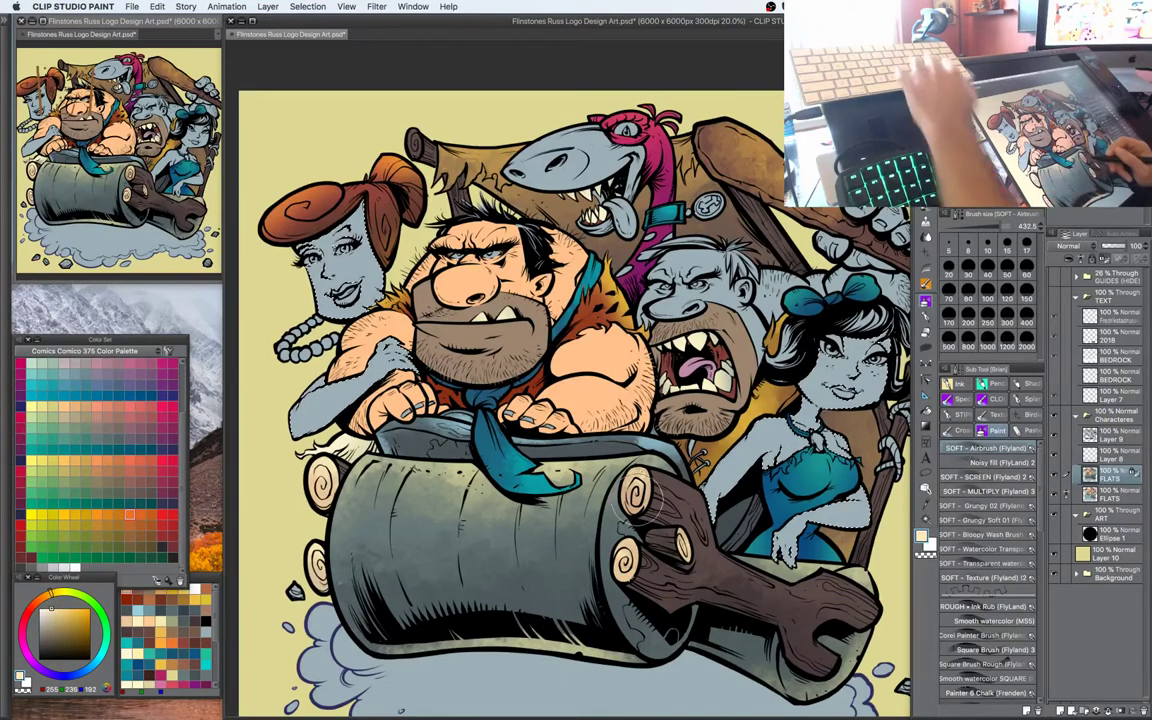
pyautogui.hotkey('alt', 'Delete')
pyautogui.hotkey('ctrl', 'z')
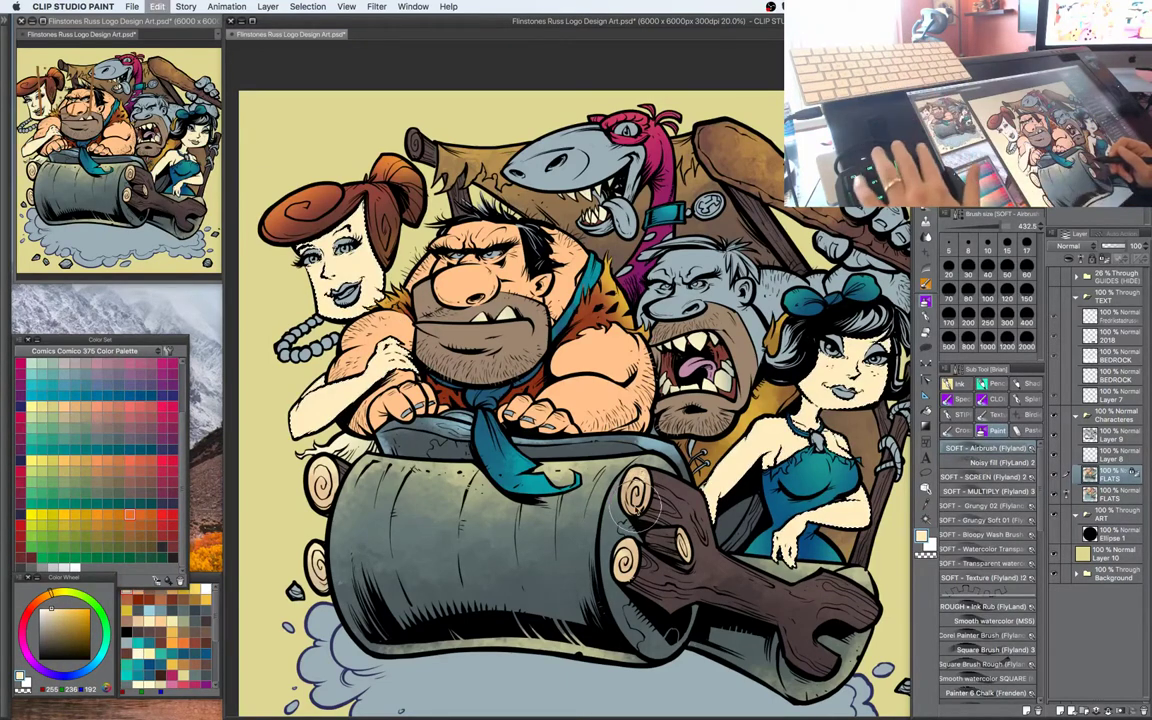
# Sample the big man's light orange skin colour (RGB 255, 194, 140) and fill the women's selected skin with it
pyautogui.press('i')
pyautogui.click(597, 405)
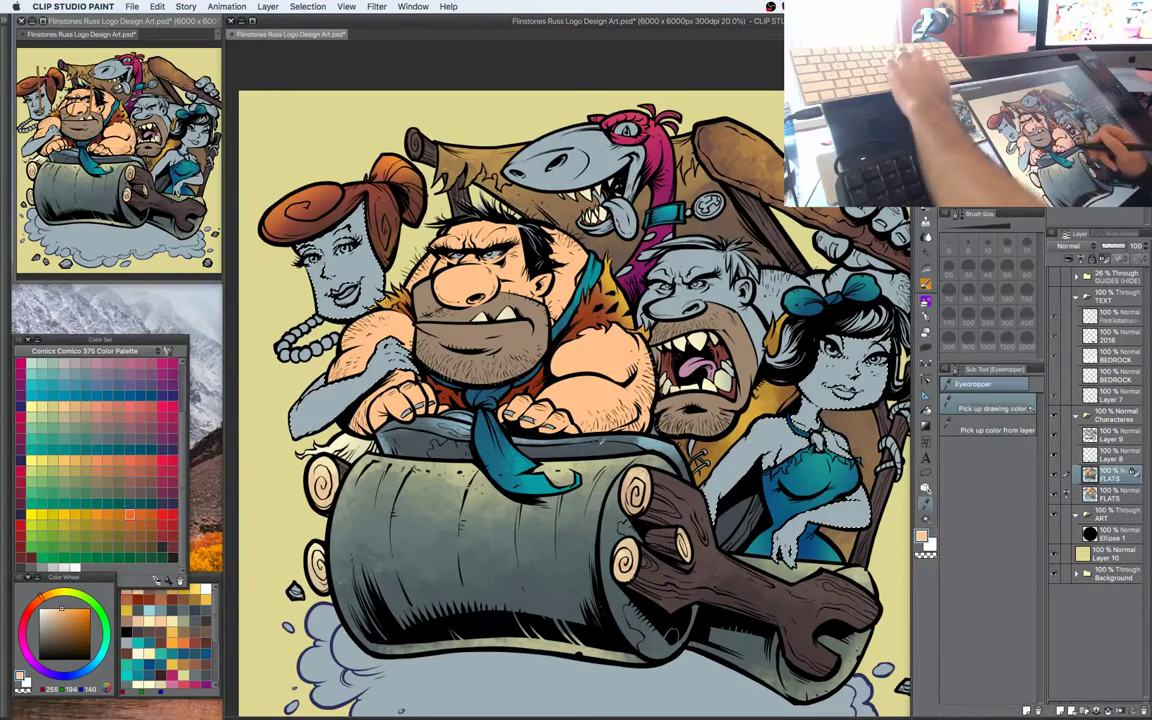
pyautogui.hotkey('alt', 'BackSpace')
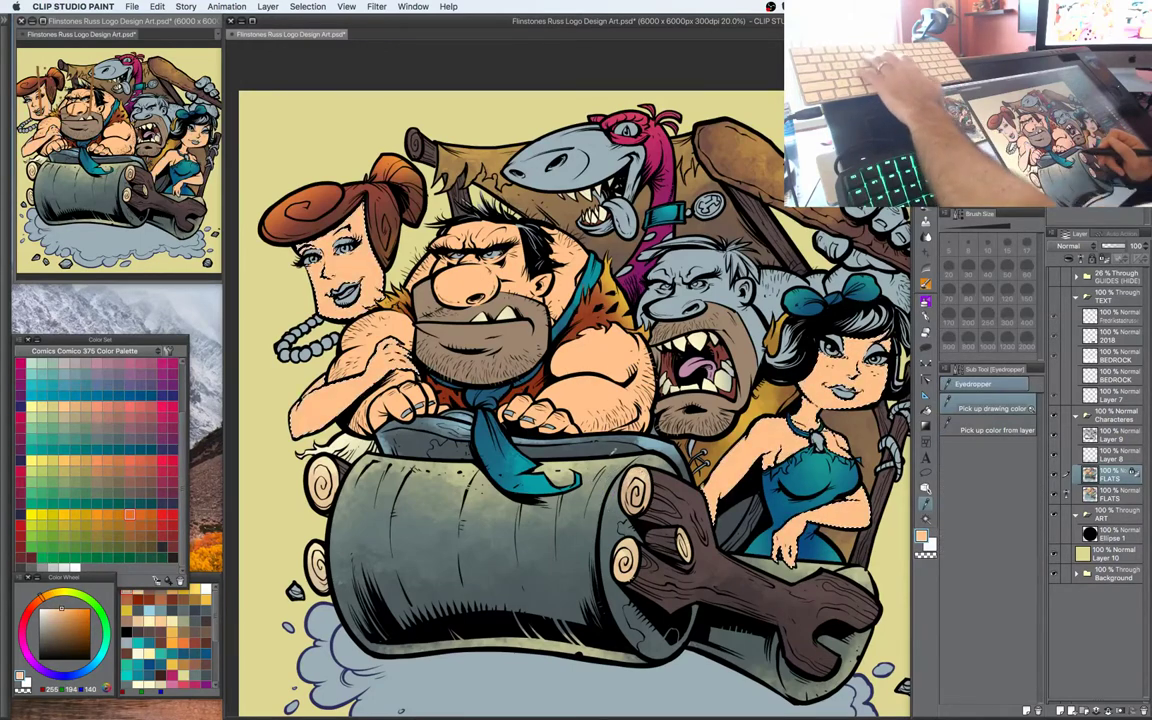
# Adjust the women's skin colour with Hue/Saturation/Luminosity: hue 2, saturation 15, brightness 17
pyautogui.hotkey('ctrl', 'u')
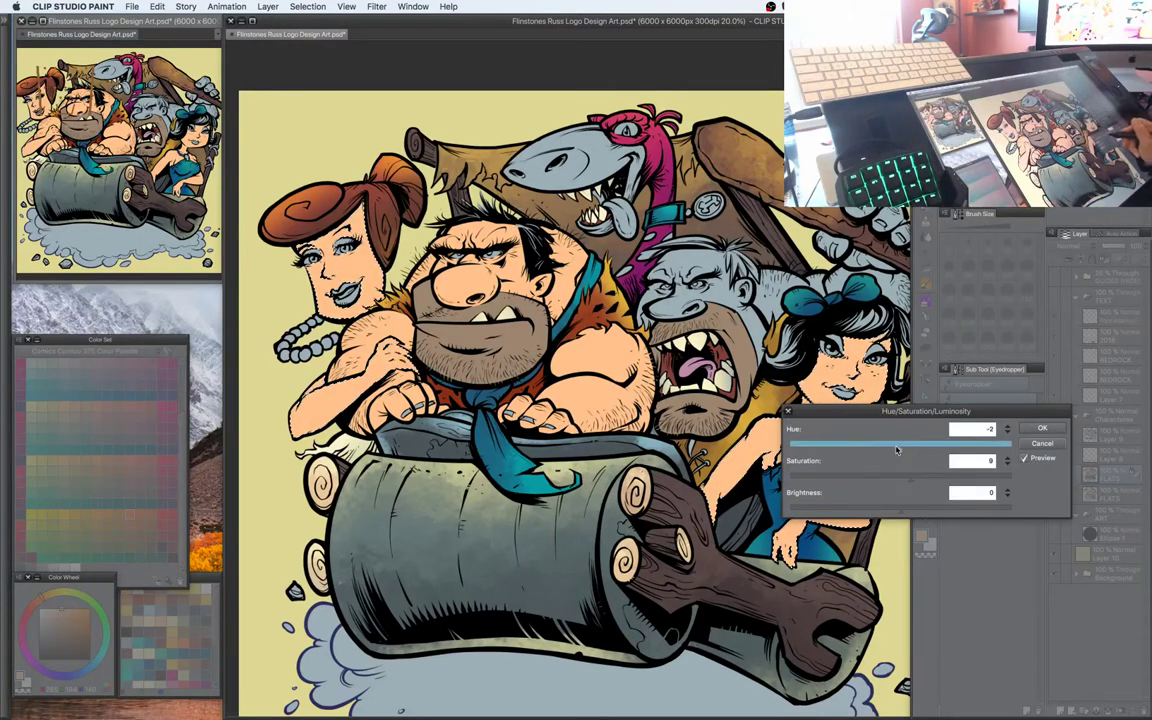
pyautogui.moveTo(899, 447)
pyautogui.mouseDown()
pyautogui.moveTo(879, 447)
pyautogui.moveTo(912, 478)
pyautogui.moveTo(900, 447)
pyautogui.moveTo(909, 451)
pyautogui.moveTo(920, 478)
pyautogui.moveTo(906, 508)
pyautogui.moveTo(920, 505)
pyautogui.moveTo(910, 449)
pyautogui.mouseUp()
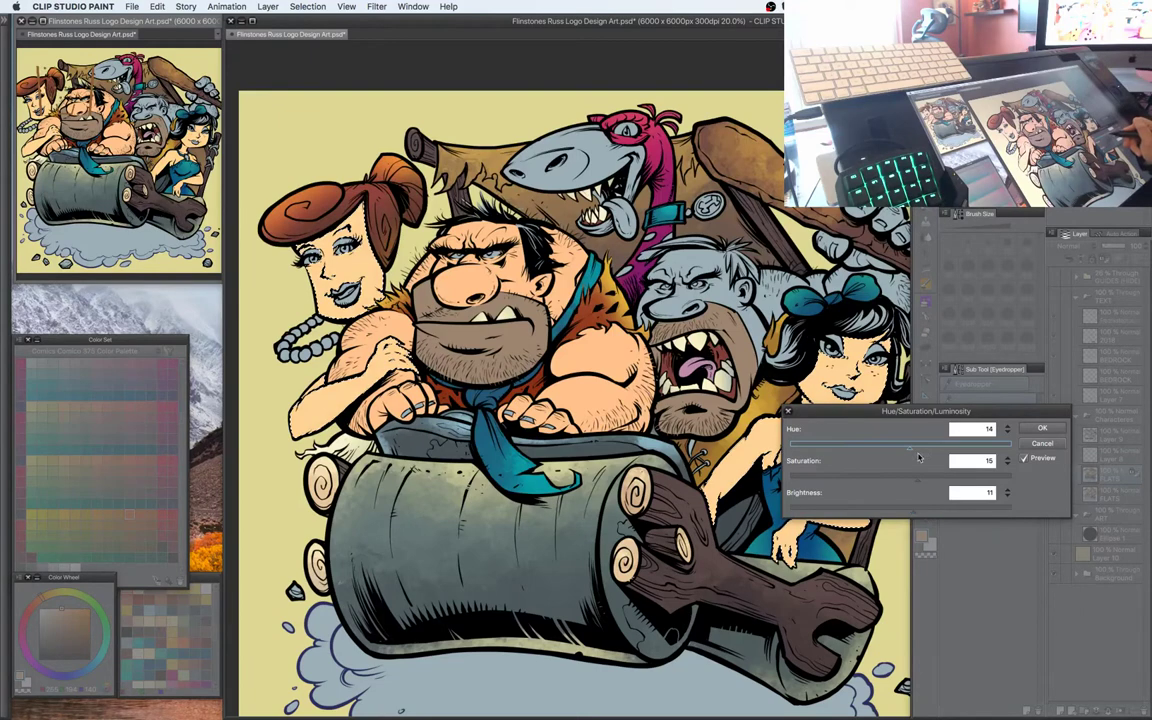
pyautogui.moveTo(914, 512); pyautogui.dragTo(917, 515)
pyautogui.moveTo(911, 446); pyautogui.dragTo(908, 452)
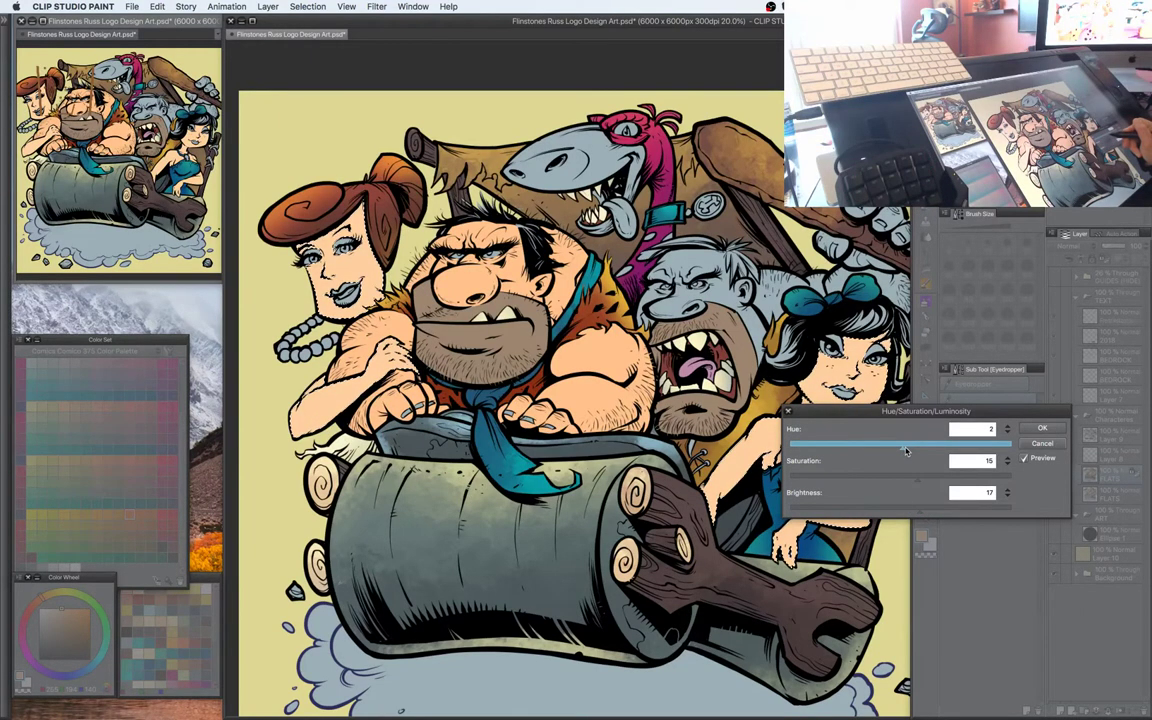
pyautogui.press('Return')
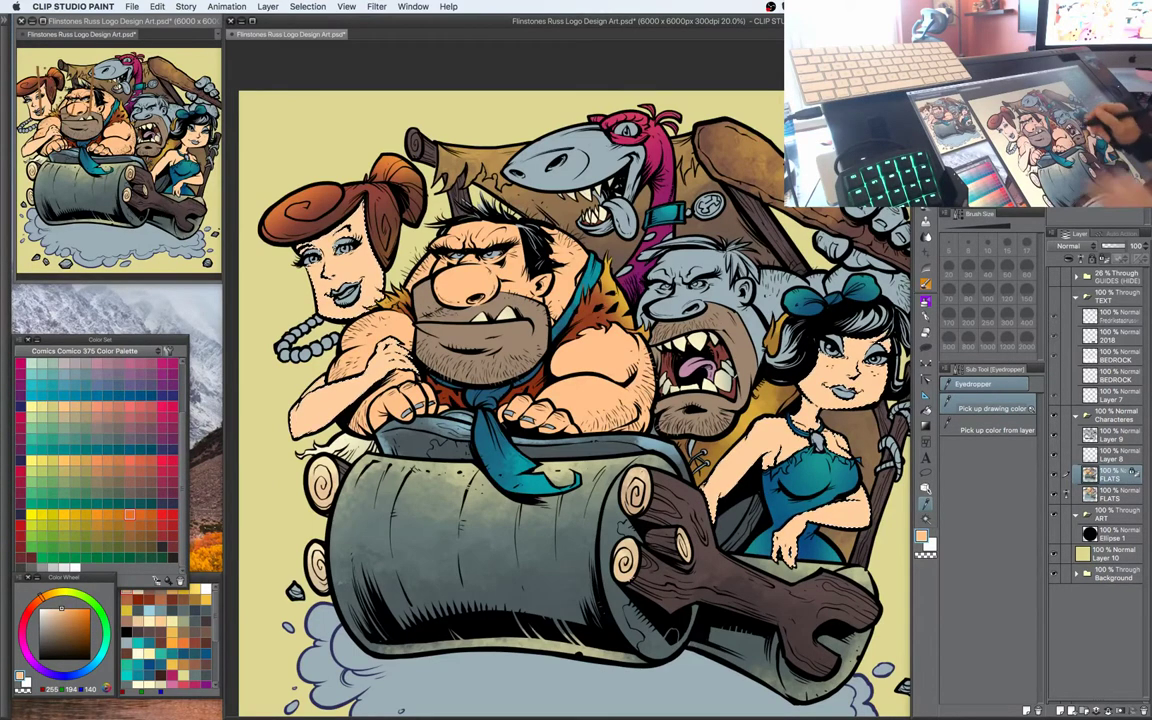
# Fill the shouting man's face, arm and hand skin with light orange (RGB 255, 194, 140)
pyautogui.moveTo(769, 412)
pyautogui.mouseDown()
pyautogui.moveTo(755, 371)
pyautogui.moveTo(770, 415)
pyautogui.moveTo(729, 397)
pyautogui.moveTo(636, 423)
pyautogui.mouseUp()
pyautogui.press('b')
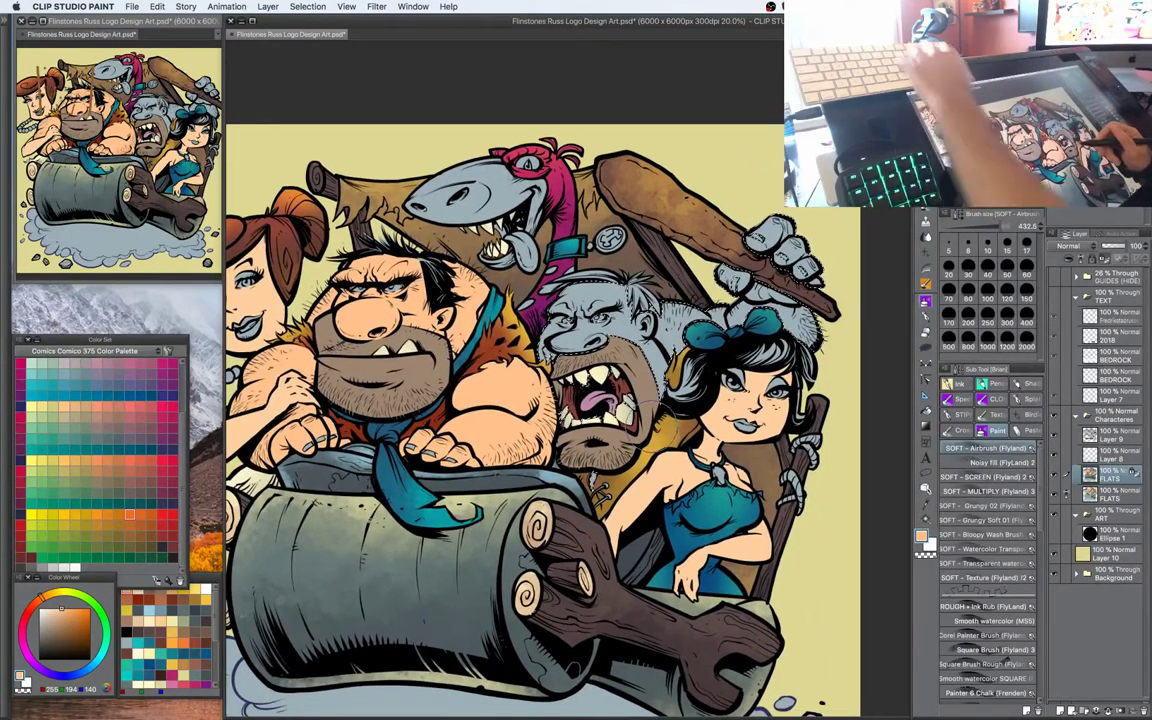
pyautogui.hotkey('alt', 'Delete')
pyautogui.moveTo(559, 424)
pyautogui.mouseDown()
pyautogui.moveTo(567, 404)
pyautogui.moveTo(574, 422)
pyautogui.mouseUp()
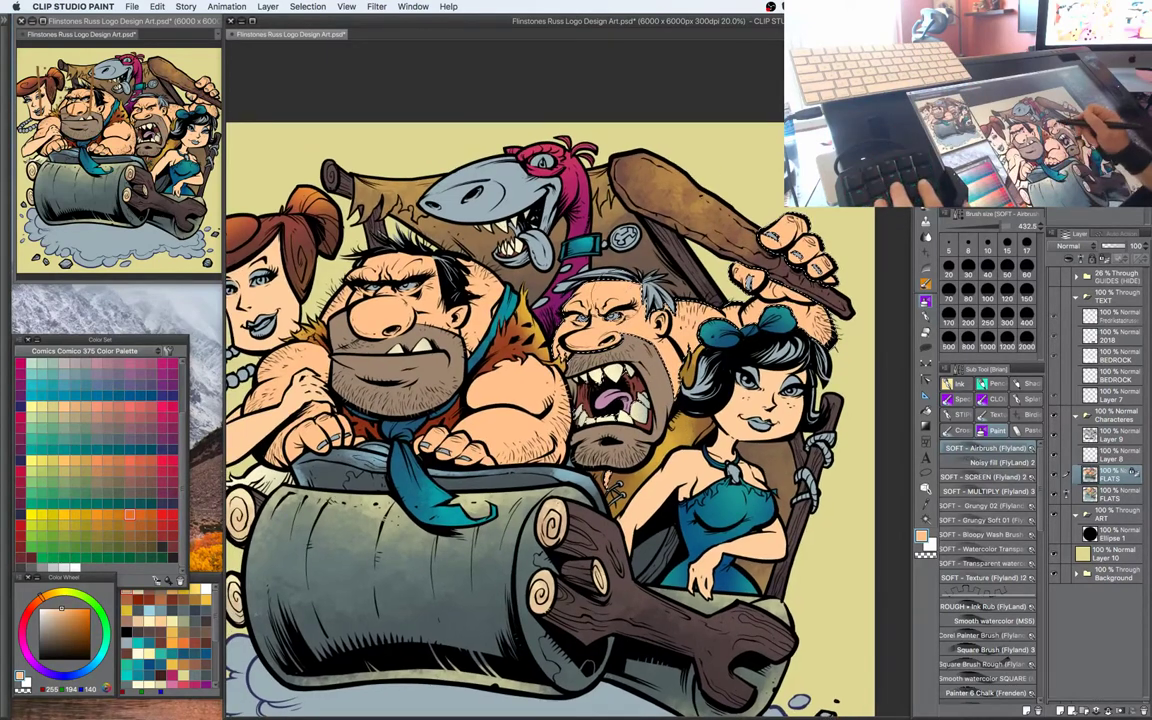
# Try tan shading (RGB 207, 175, 124) on the shouting man's skin
pyautogui.click(60, 617)
pyautogui.click(48, 599)
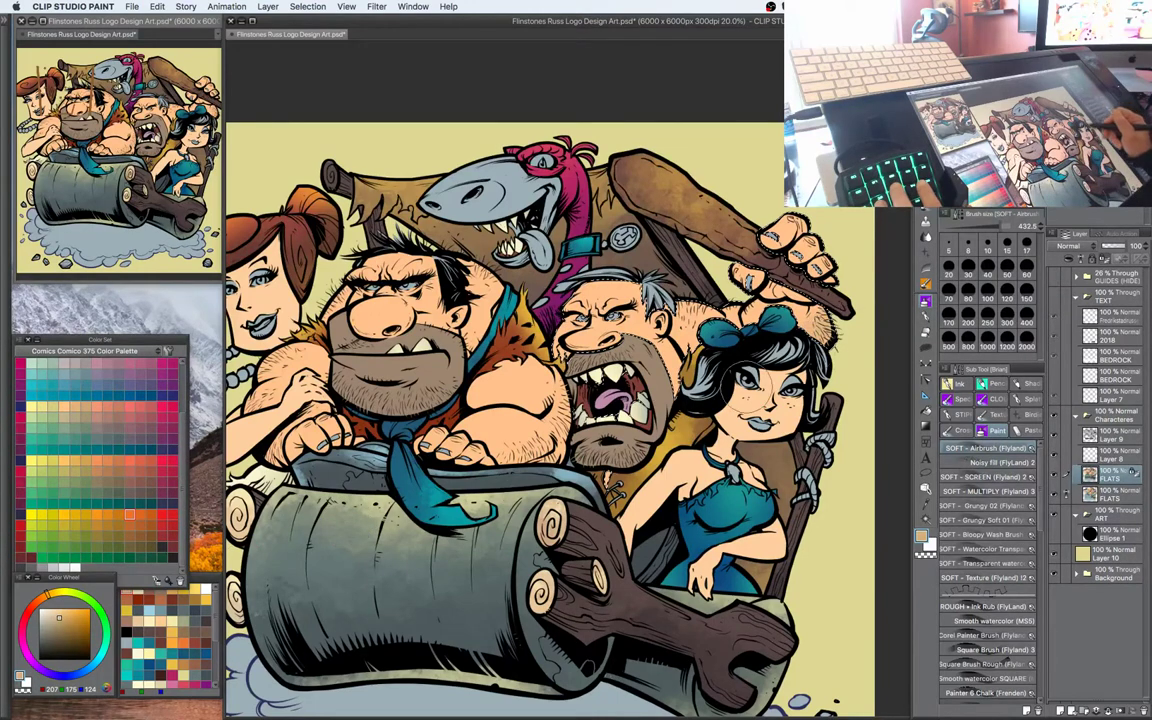
pyautogui.moveTo(621, 454); pyautogui.dragTo(712, 444)
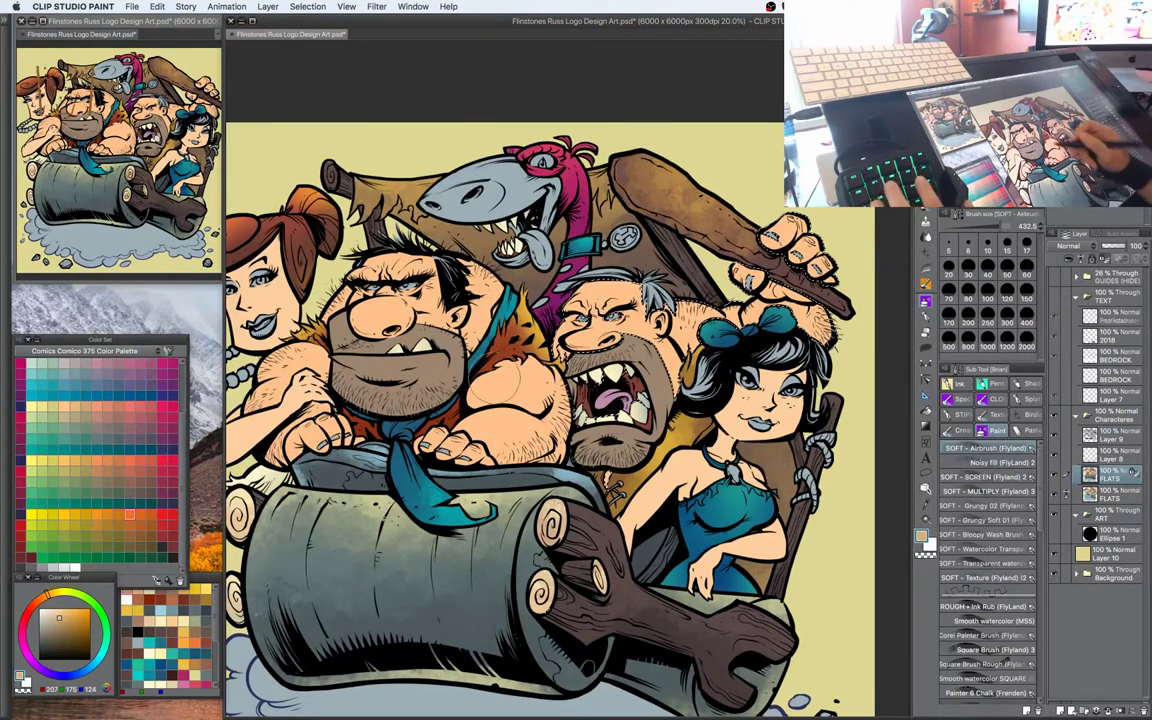
# Sample the shouting man's skin colour, shift it to reddish brown (RGB 186, 109, 88), and hide the selection border
pyautogui.keyDown('alt'); pyautogui.click(700, 325); pyautogui.keyUp('alt')
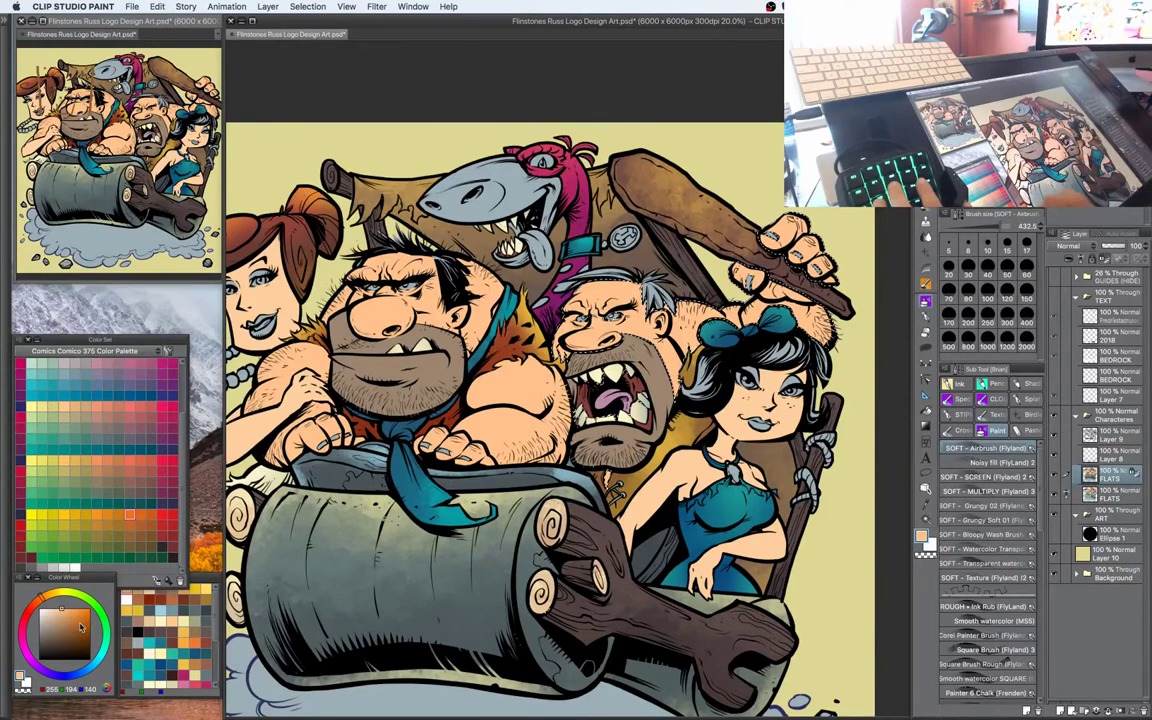
pyautogui.click(66, 625)
pyautogui.moveTo(40, 602); pyautogui.dragTo(33, 606)
pyautogui.press('super+h')
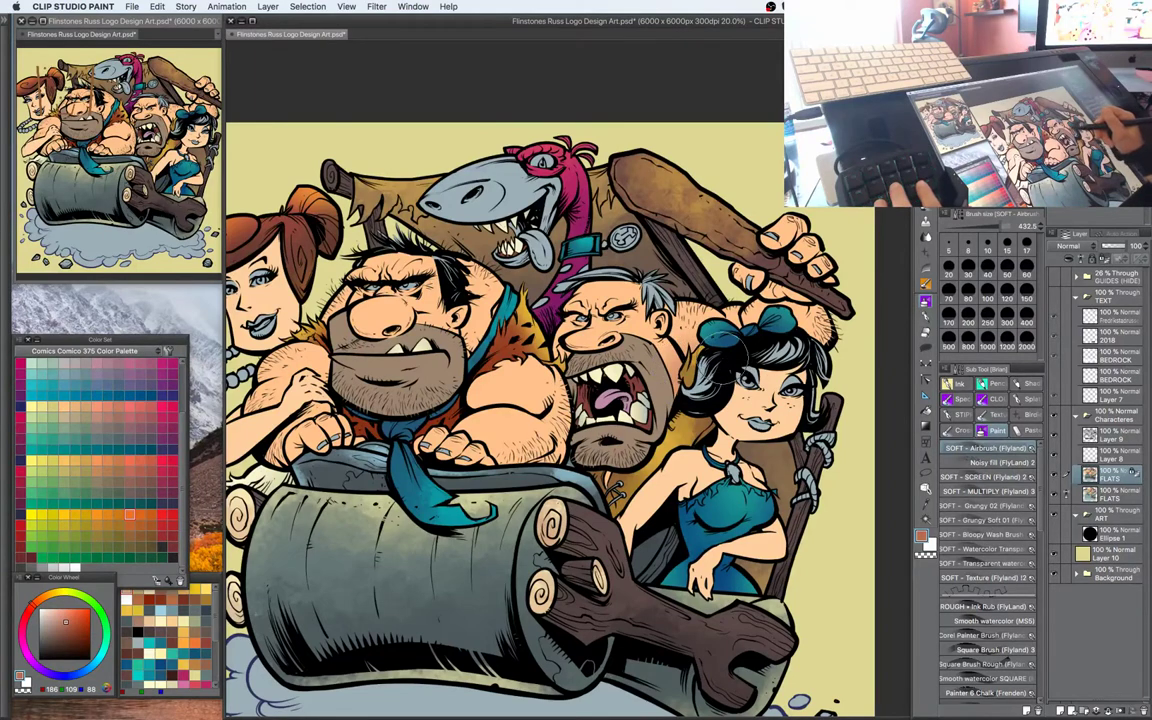
# Airbrush reddish-brown shading on the shouting man's face and raised arm, varying the brush size, and undo the last stroke
pyautogui.moveTo(650, 326); pyautogui.dragTo(638, 375)
pyautogui.moveTo(795, 346); pyautogui.dragTo(789, 214)
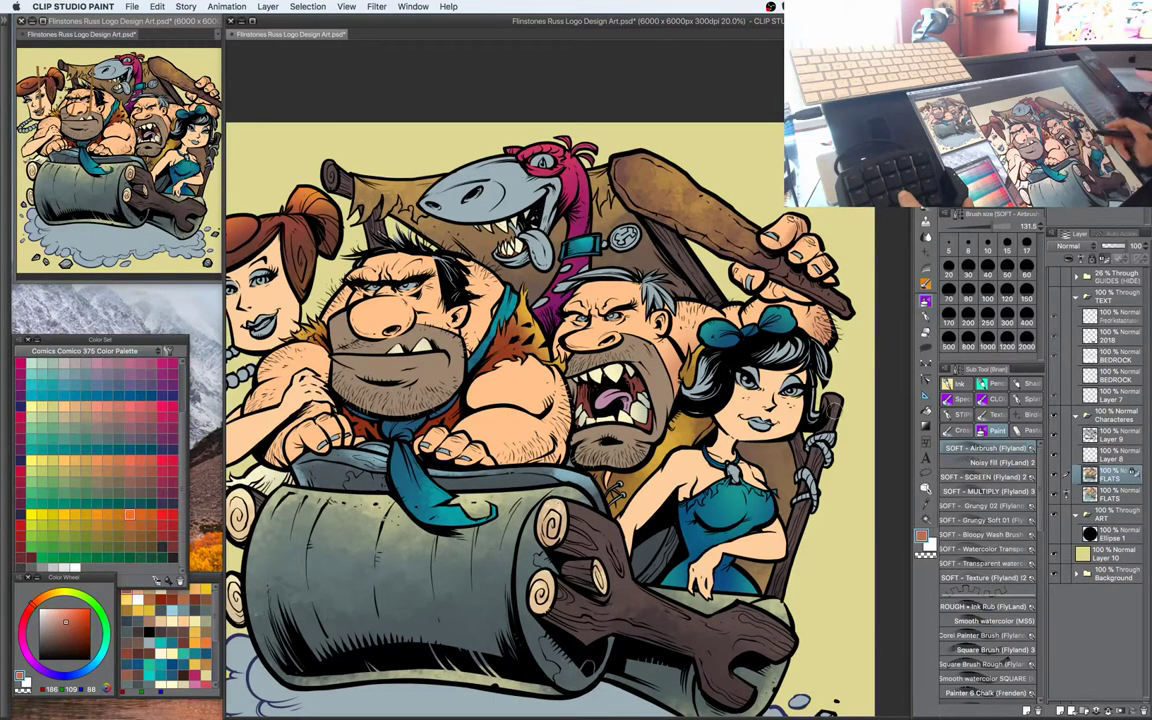
pyautogui.moveTo(800, 330); pyautogui.dragTo(840, 325)
pyautogui.press('super+z')
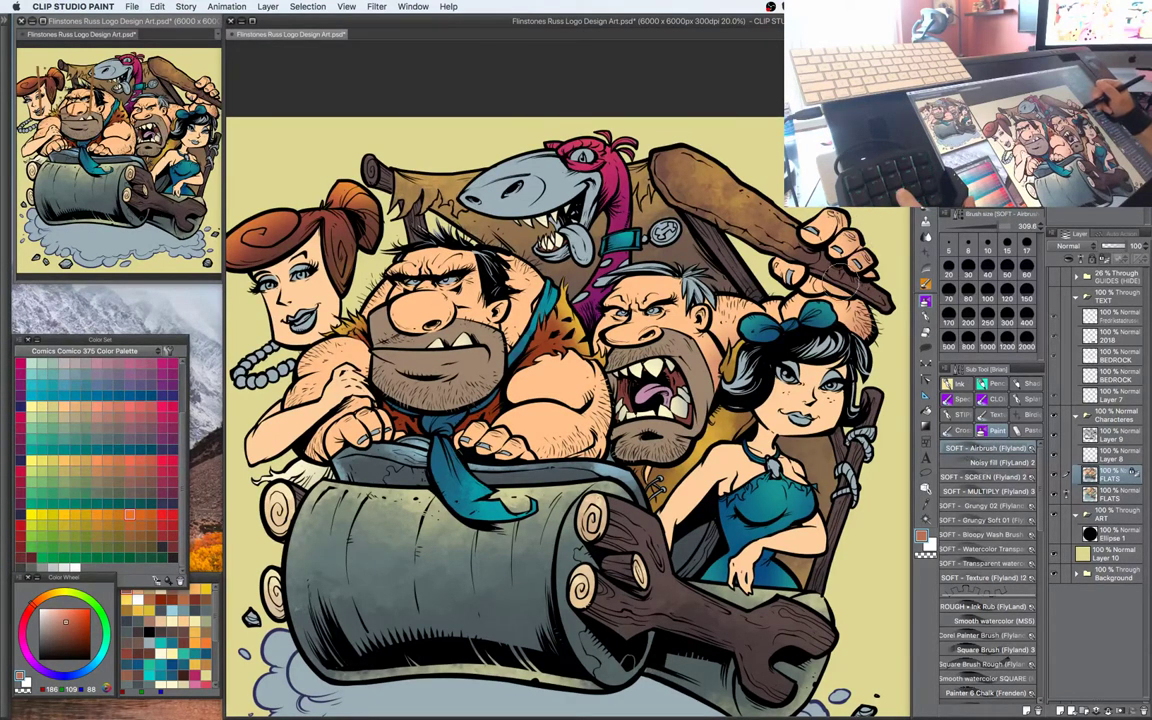
pyautogui.moveTo(787, 346); pyautogui.dragTo(801, 323)
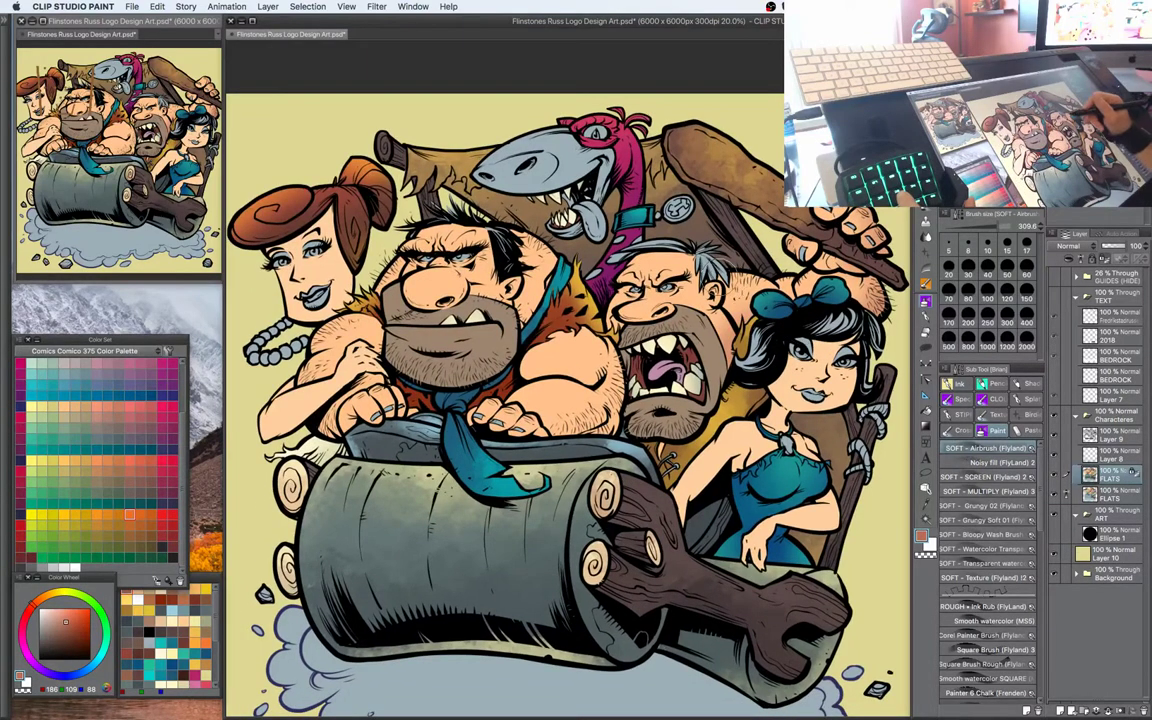
# Mix a pinkish red (RGB 246, 127, 134) from the sampled skin and airbrush it on the noses of both men
pyautogui.keyDown('alt'); pyautogui.click(613, 287); pyautogui.keyUp('alt')
pyautogui.moveTo(598, 338); pyautogui.dragTo(588, 323)
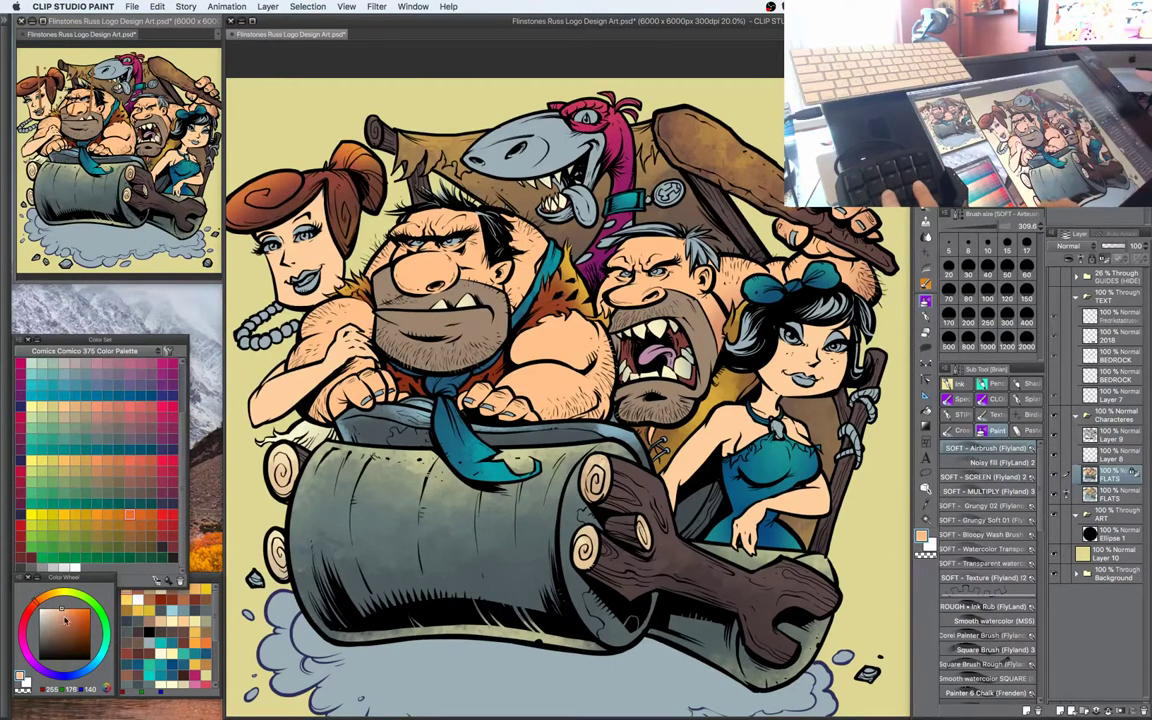
pyautogui.moveTo(40, 600); pyautogui.dragTo(31, 618)
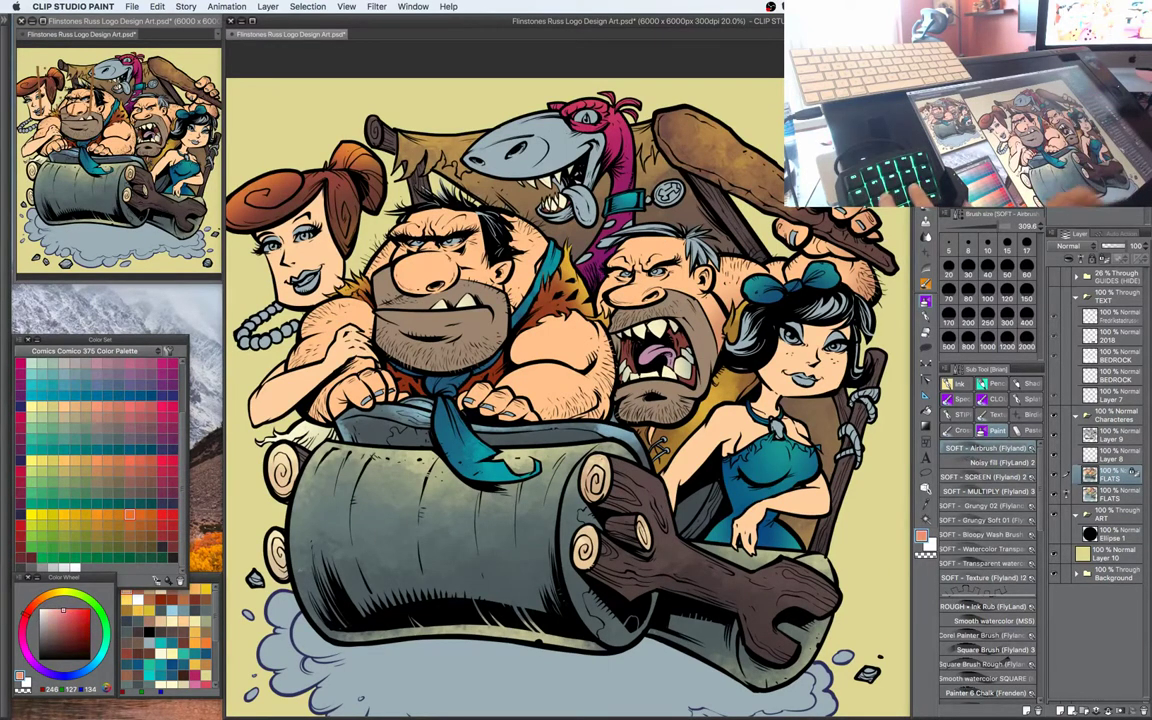
pyautogui.moveTo(613, 297); pyautogui.dragTo(726, 287)
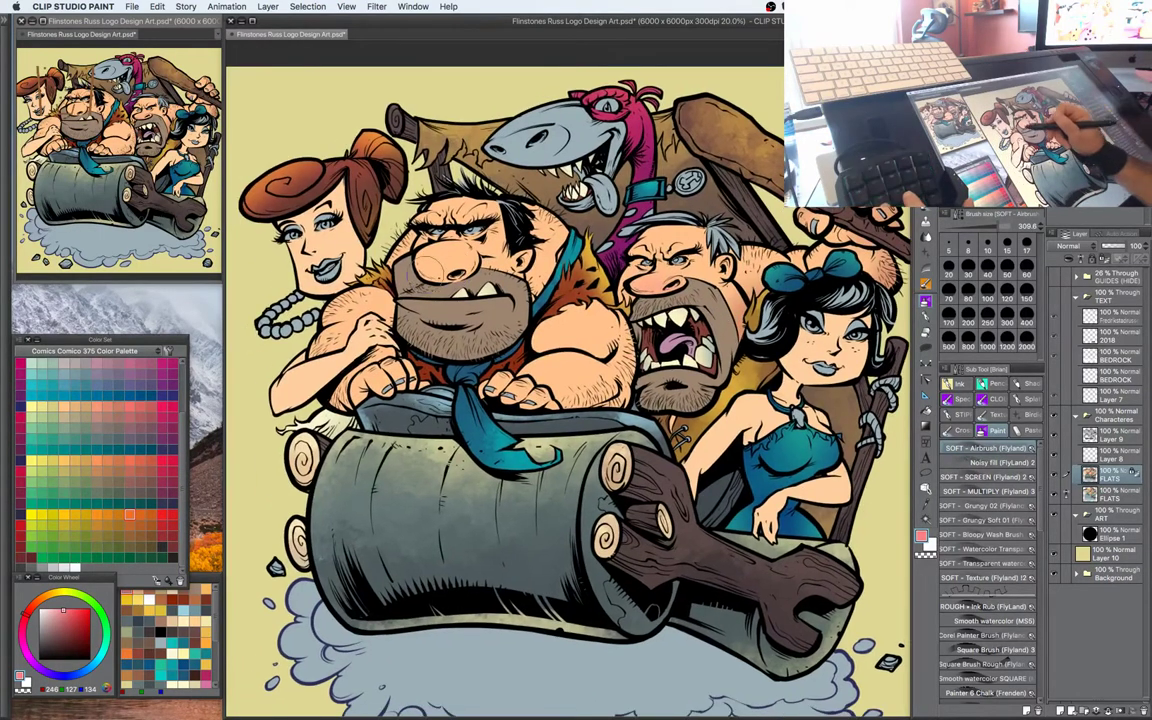
pyautogui.press('w')
pyautogui.click(458, 262)
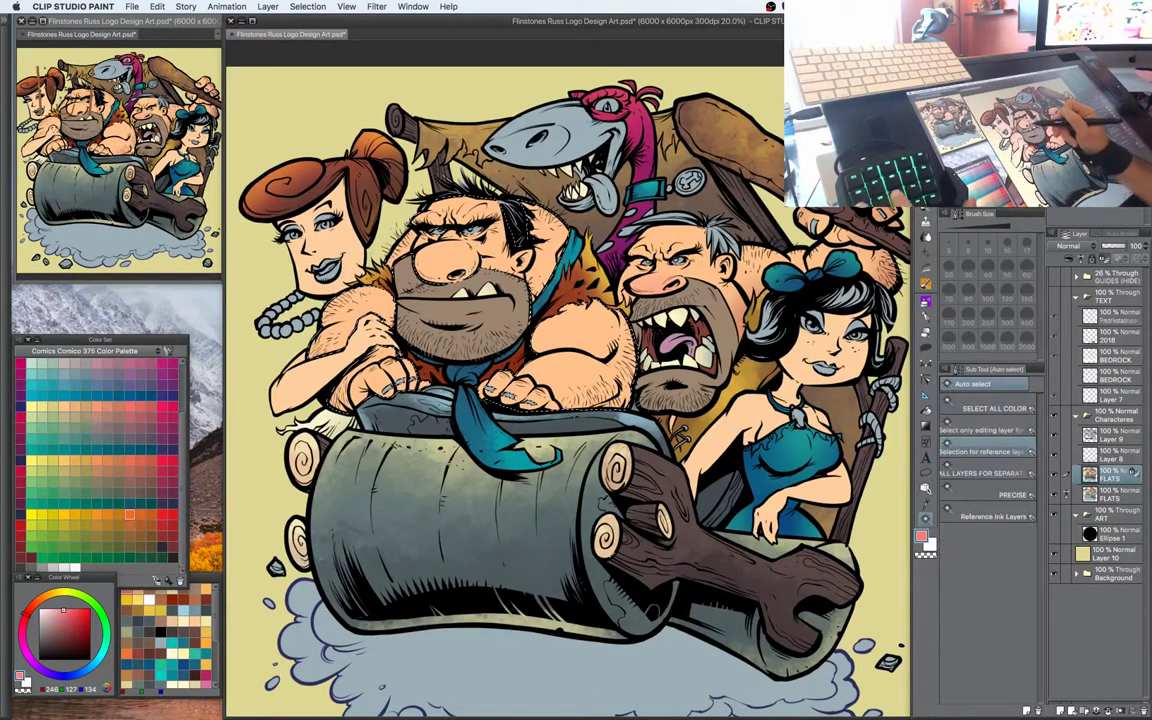
pyautogui.press('b')
pyautogui.press(']')
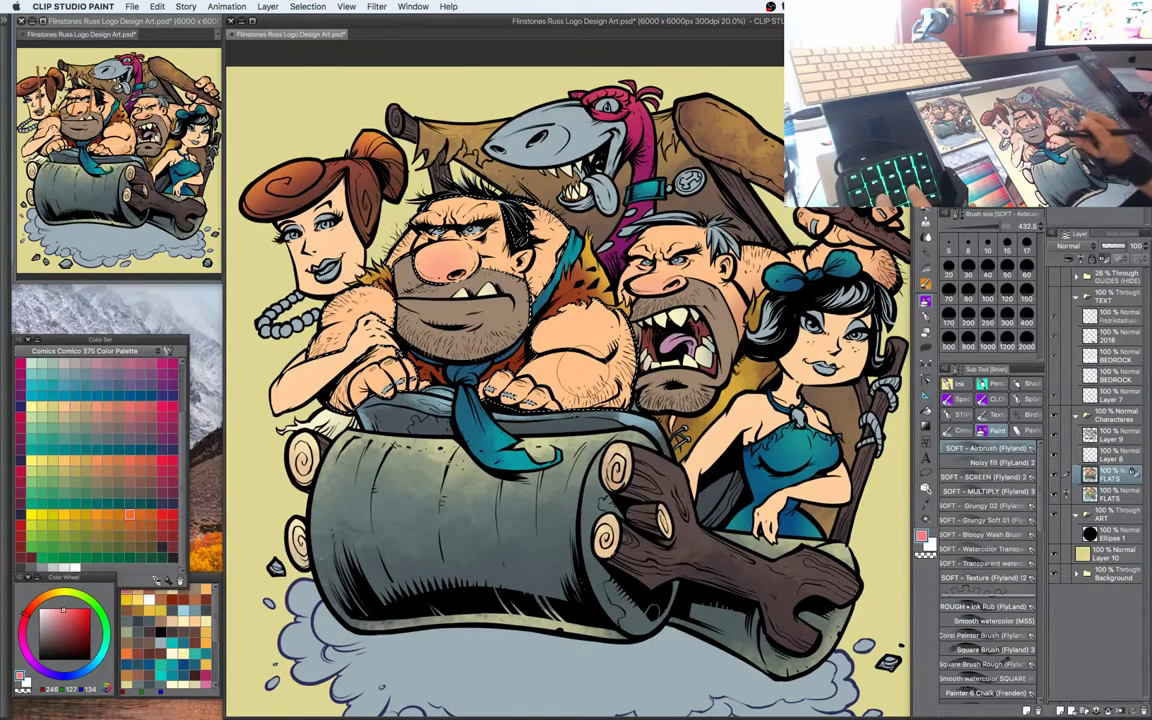
# Select the red-haired woman's bead necklace and airbrush it pale yellow (RGB 249, 232, 146)
pyautogui.press('w')
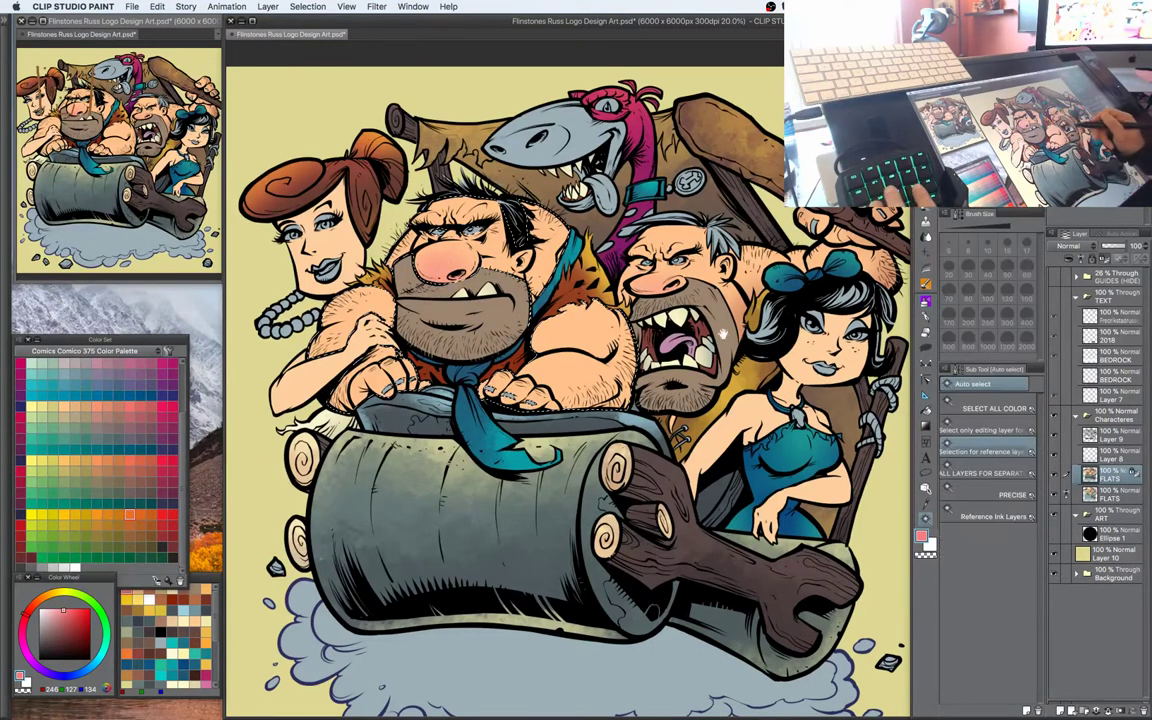
pyautogui.moveTo(700, 286); pyautogui.dragTo(664, 285)
pyautogui.hscroll(-2, 567, 390)
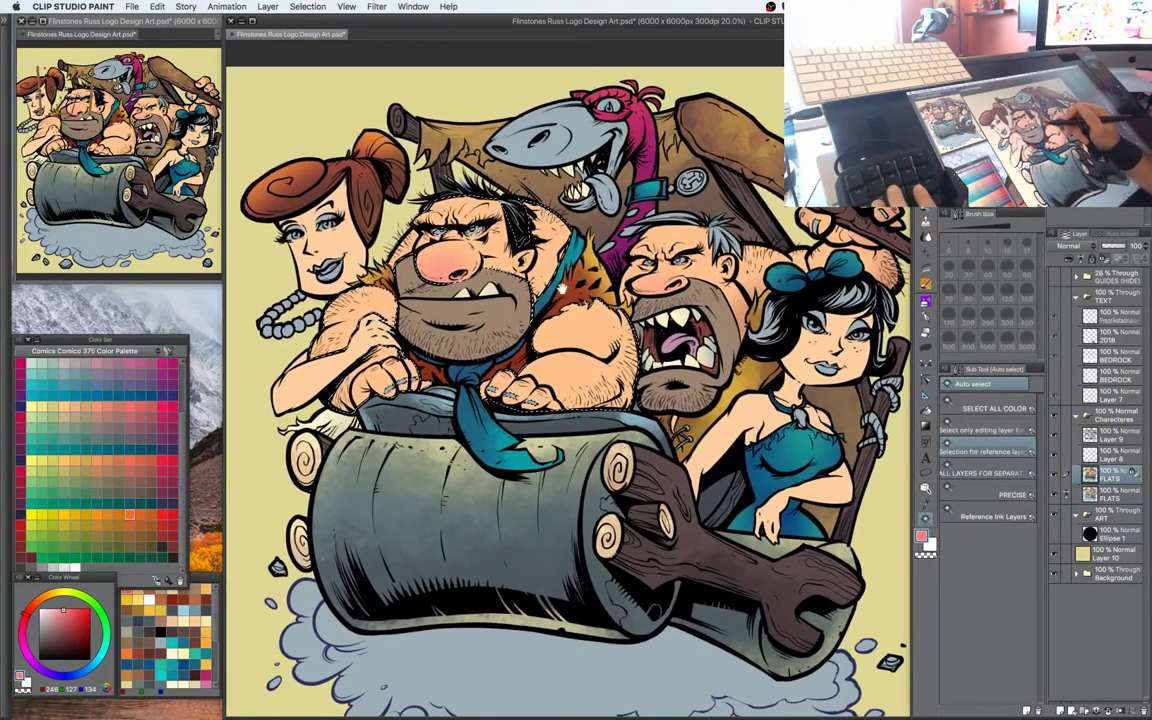
pyautogui.press('b')
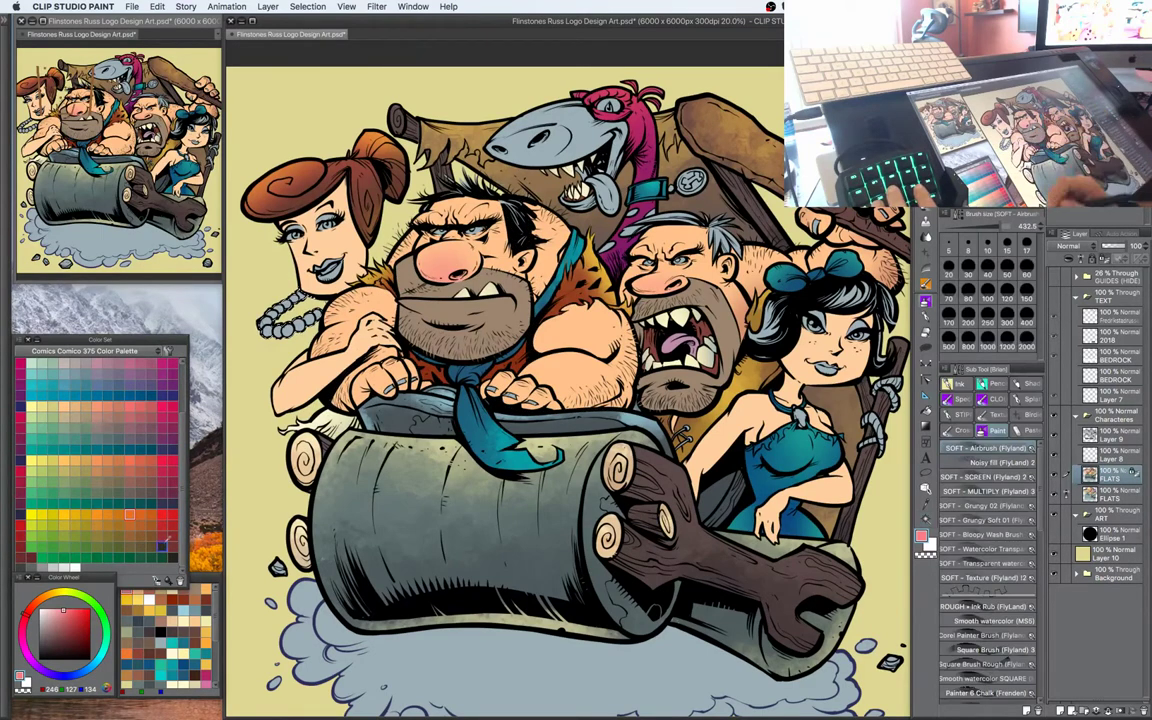
pyautogui.click(63, 460)
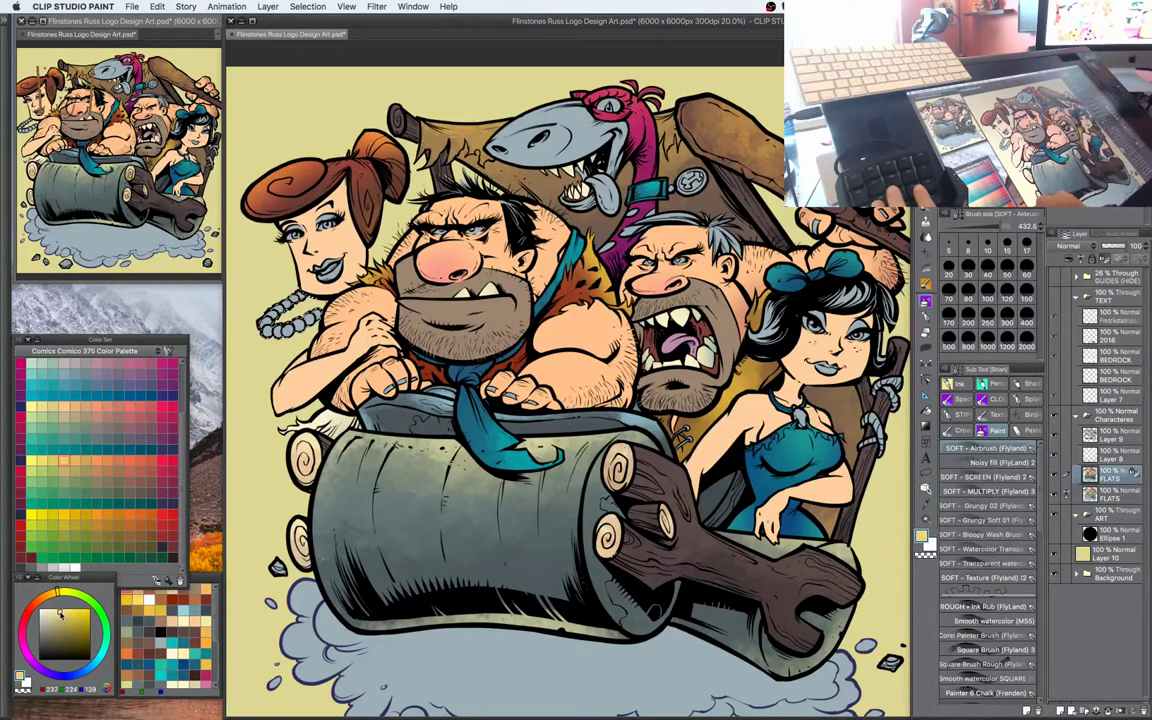
pyautogui.moveTo(298, 289); pyautogui.dragTo(275, 307)
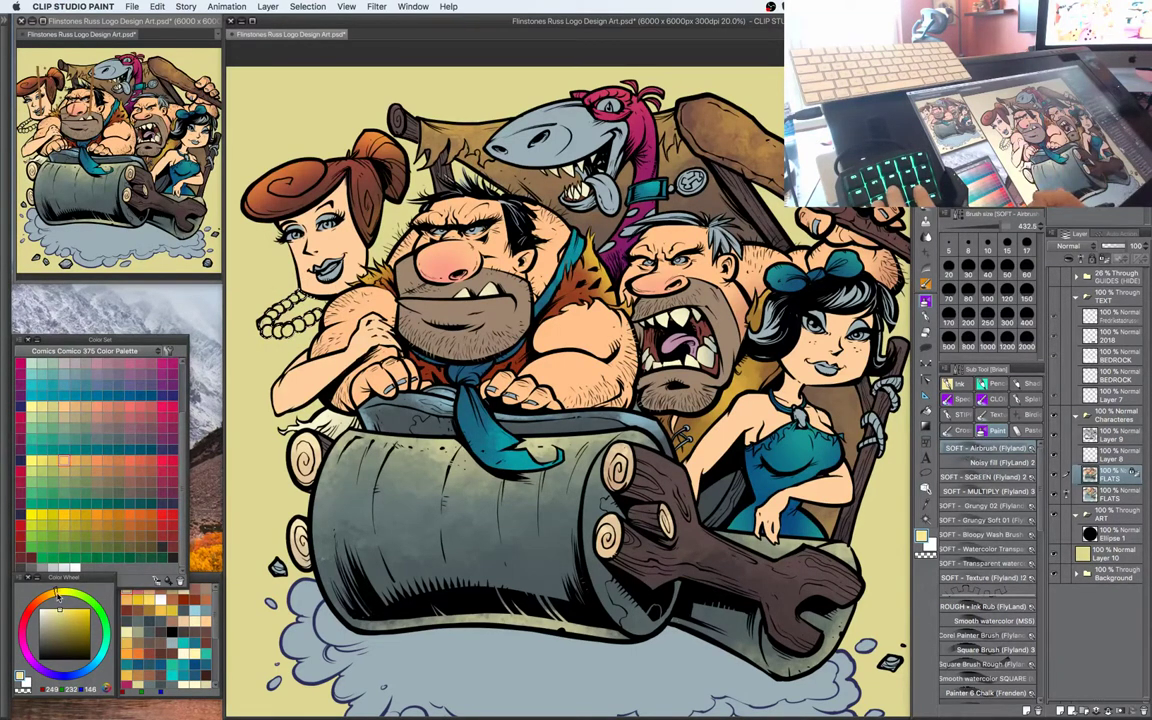
# Choose reddish brown (RGB 161, 87, 71) from the Comics Comico palette and airbrush the shouting man's hair
pyautogui.moveTo(791, 453); pyautogui.dragTo(781, 456)
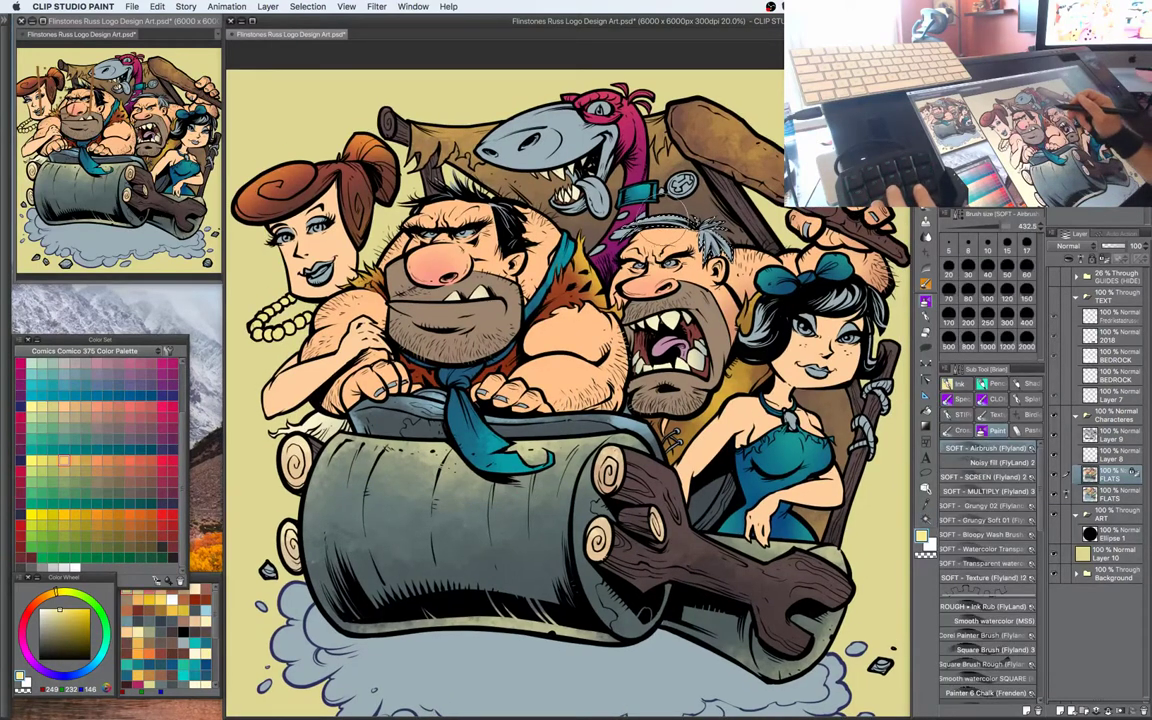
pyautogui.moveTo(184, 456); pyautogui.dragTo(185, 419)
pyautogui.scroll(4, 180, 420)
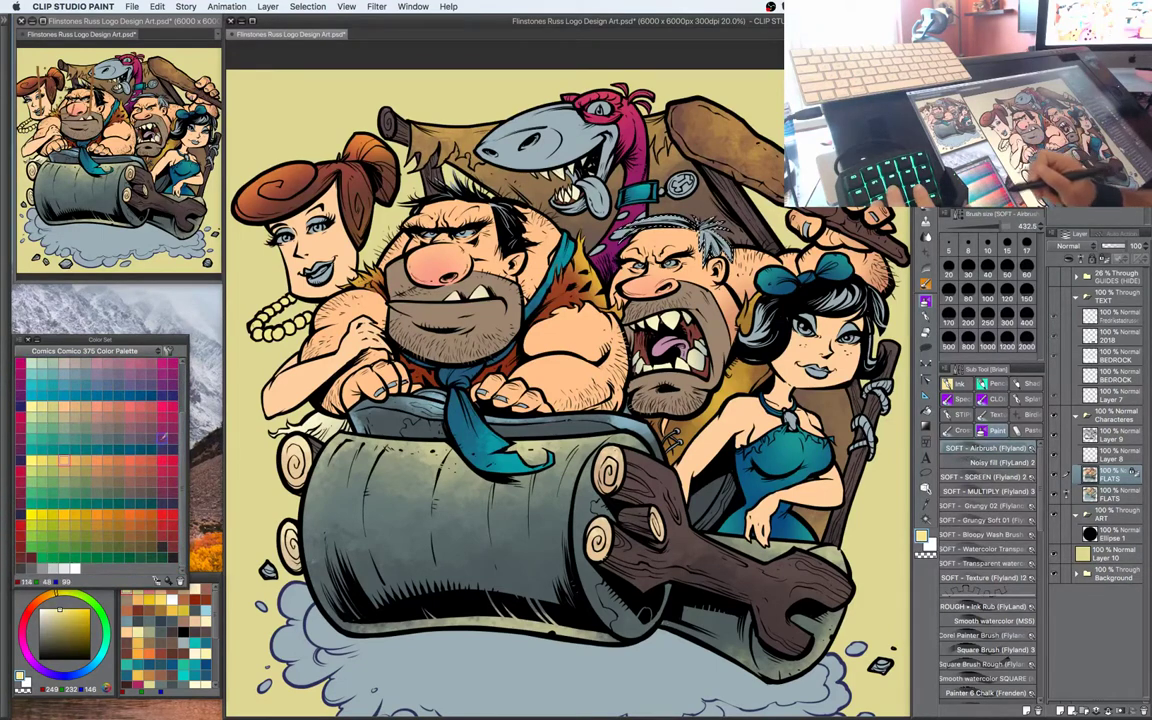
pyautogui.scroll(3, 180, 395)
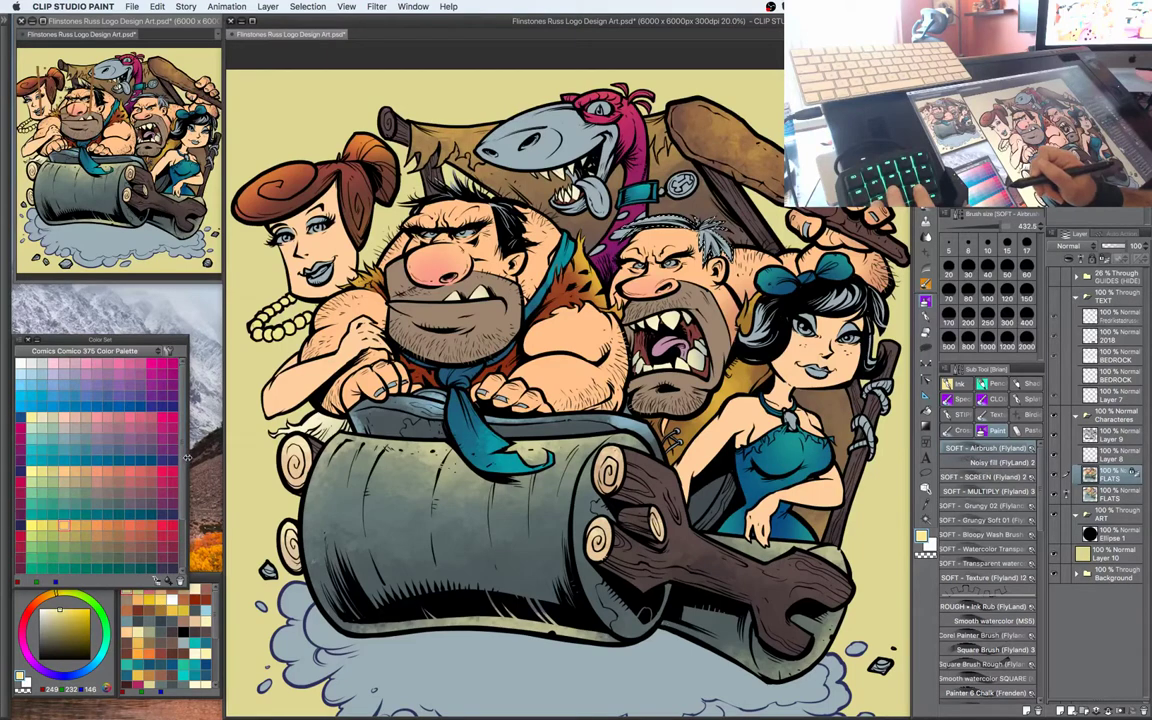
pyautogui.scroll(5, 187, 455)
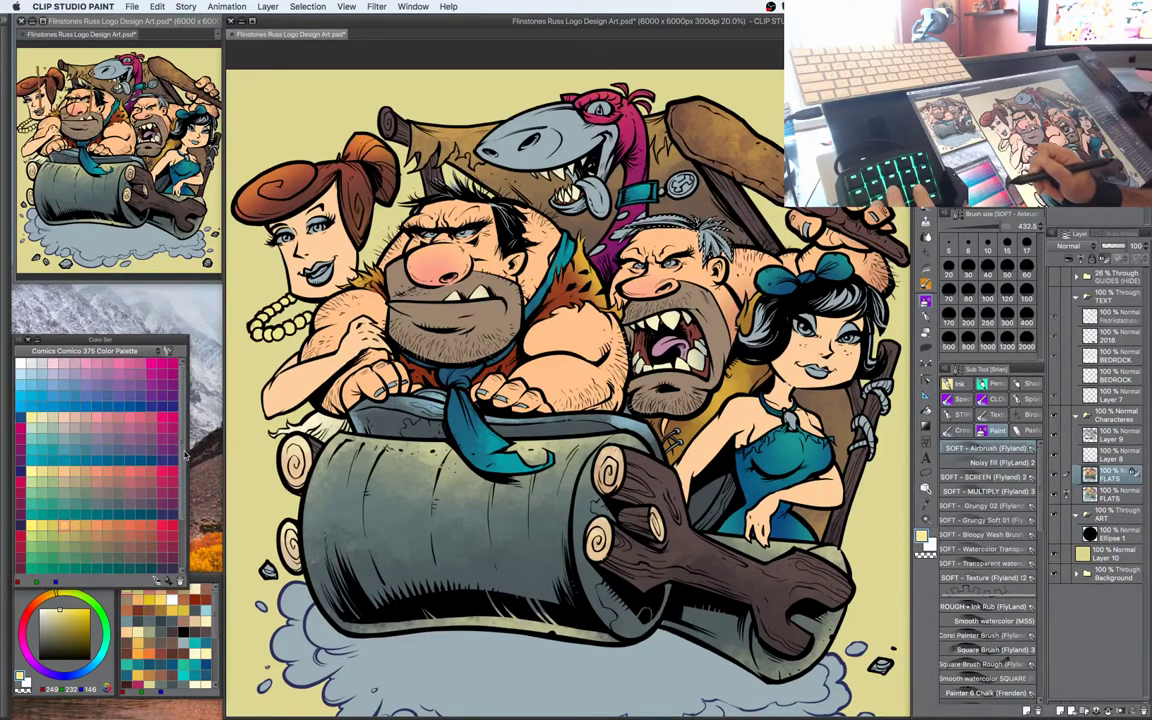
pyautogui.scroll(5, 185, 455)
pyautogui.click(151, 471)
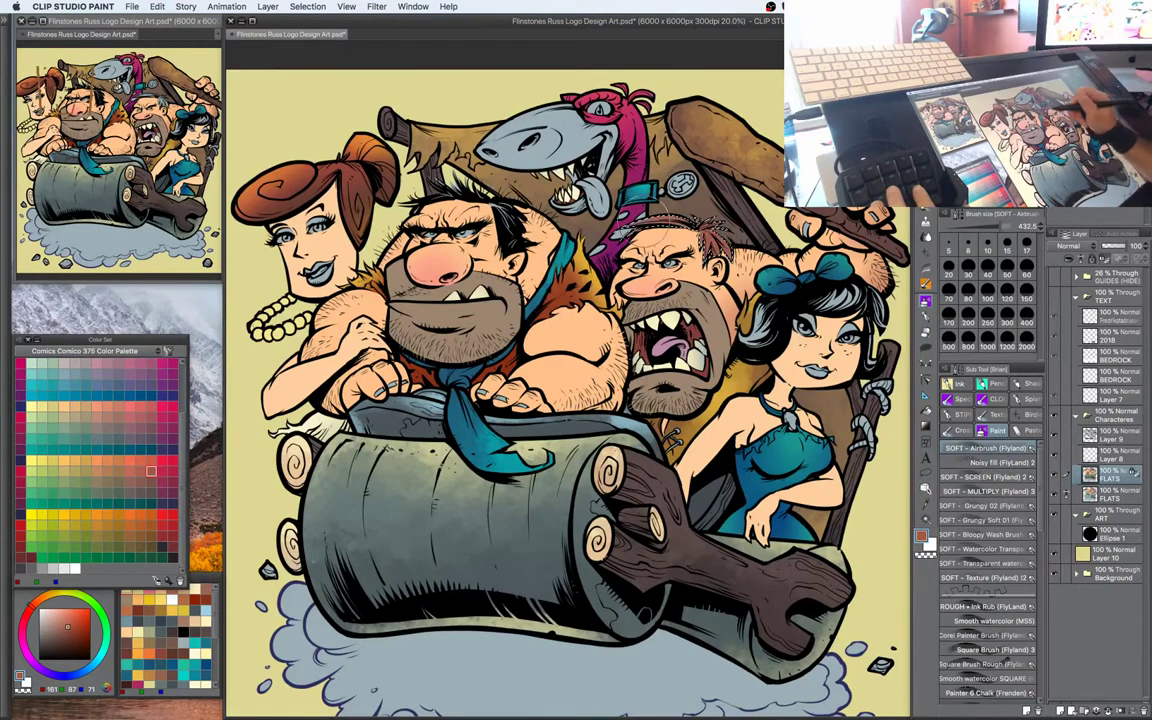
pyautogui.moveTo(632, 236); pyautogui.dragTo(675, 225)
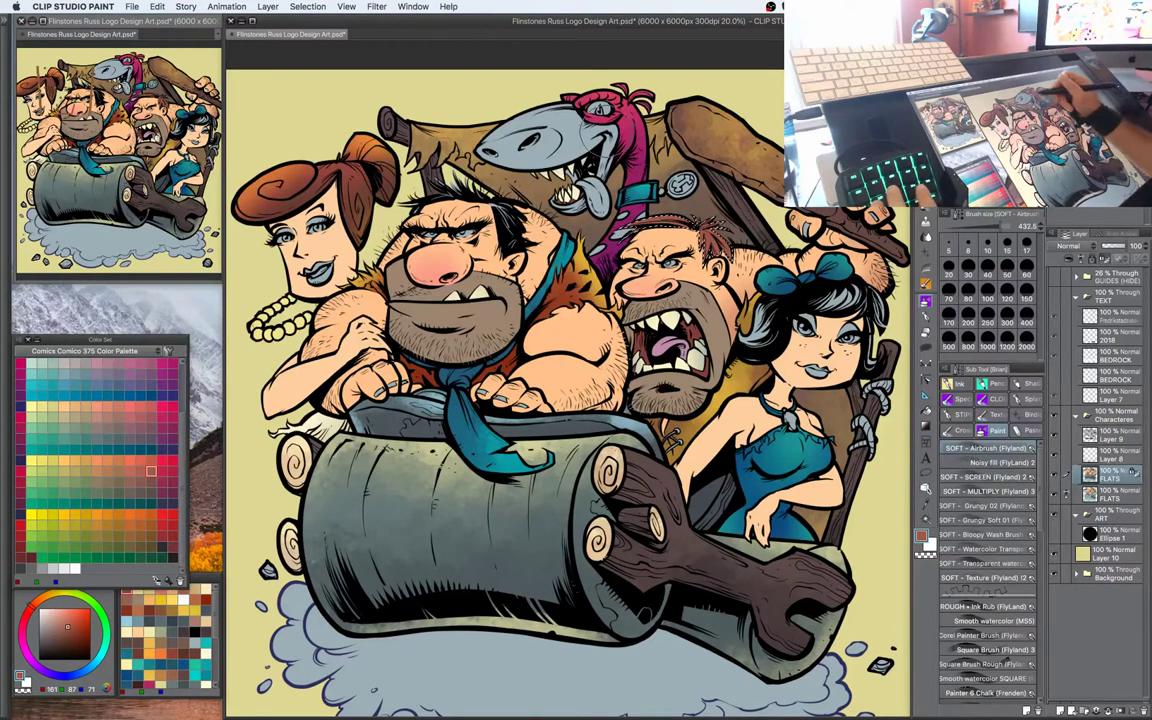
# Select the dinosaur's tongue and airbrush it with the pink sampled from the shouting man's tongue (RGB 192, 137, 169)
pyautogui.press('w')
pyautogui.click(606, 266)
pyautogui.press('b')
pyautogui.keyDown('alt'); pyautogui.click(668, 347); pyautogui.keyUp('alt')
pyautogui.moveTo(585, 184); pyautogui.dragTo(602, 206)
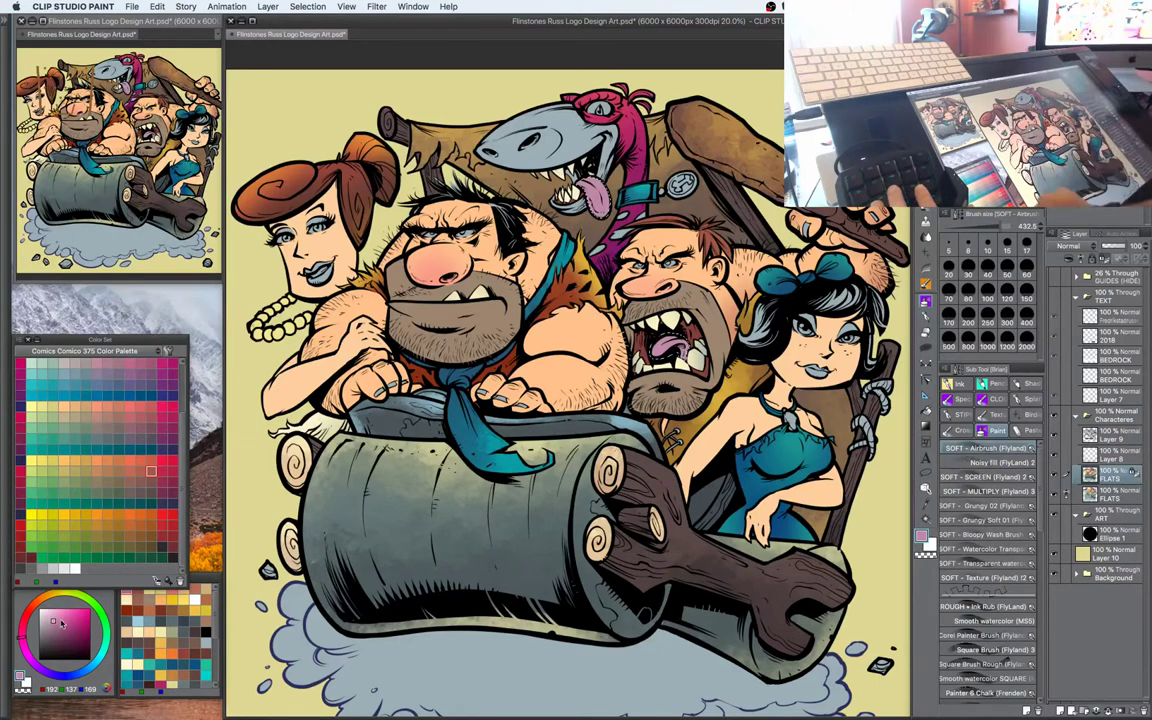
# Brighten the tongue pink to RGB 243, 172, 220 and airbrush a highlight on the dinosaur's tongue
pyautogui.moveTo(59, 623); pyautogui.dragTo(54, 613)
pyautogui.moveTo(43, 597); pyautogui.dragTo(37, 600)
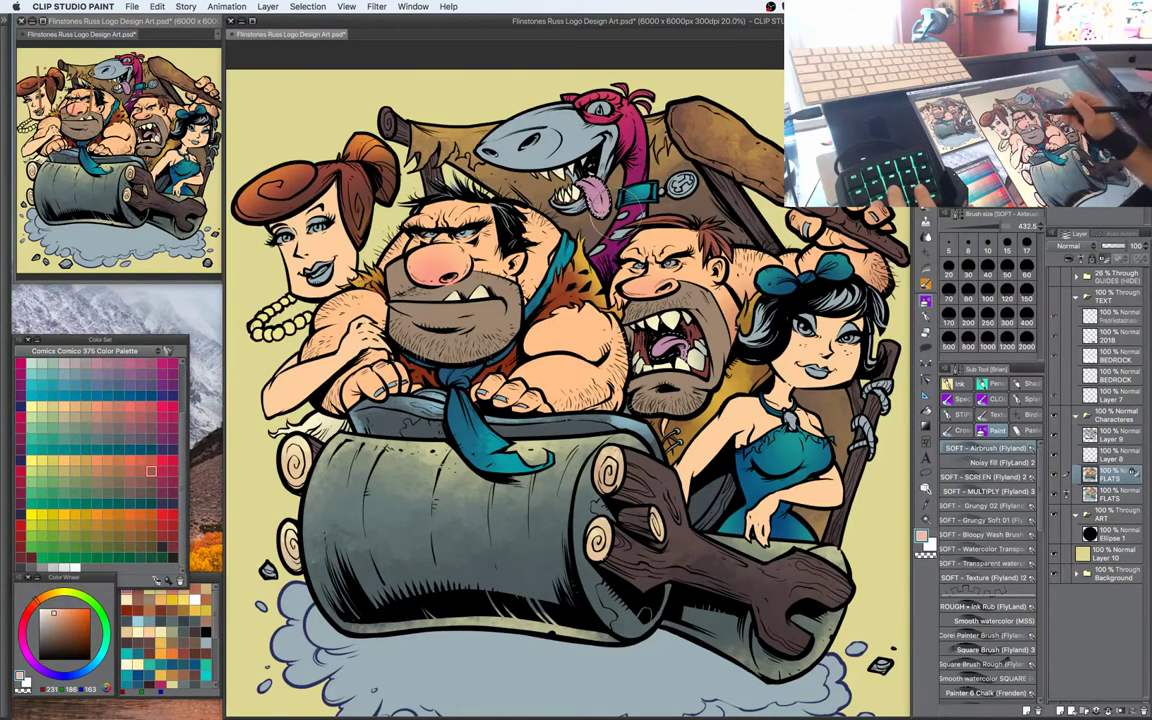
pyautogui.moveTo(548, 211); pyautogui.dragTo(556, 200)
pyautogui.keyDown('alt'); pyautogui.click(598, 192); pyautogui.keyUp('alt')
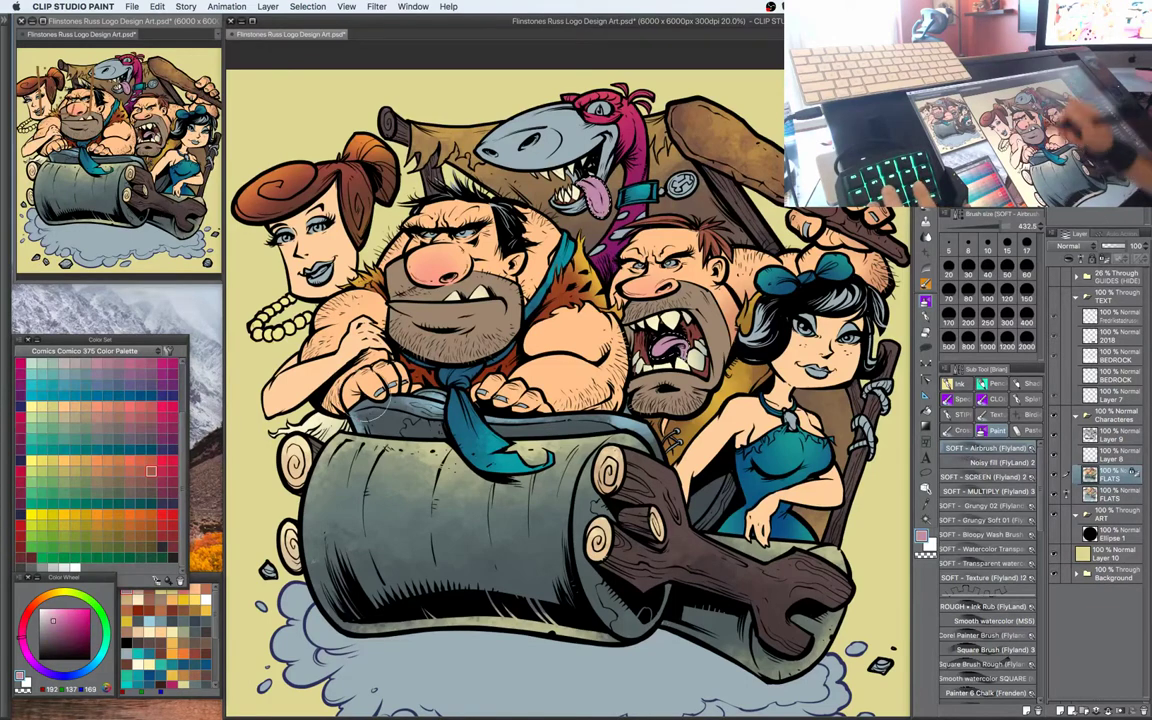
pyautogui.moveTo(23, 643); pyautogui.dragTo(23, 645)
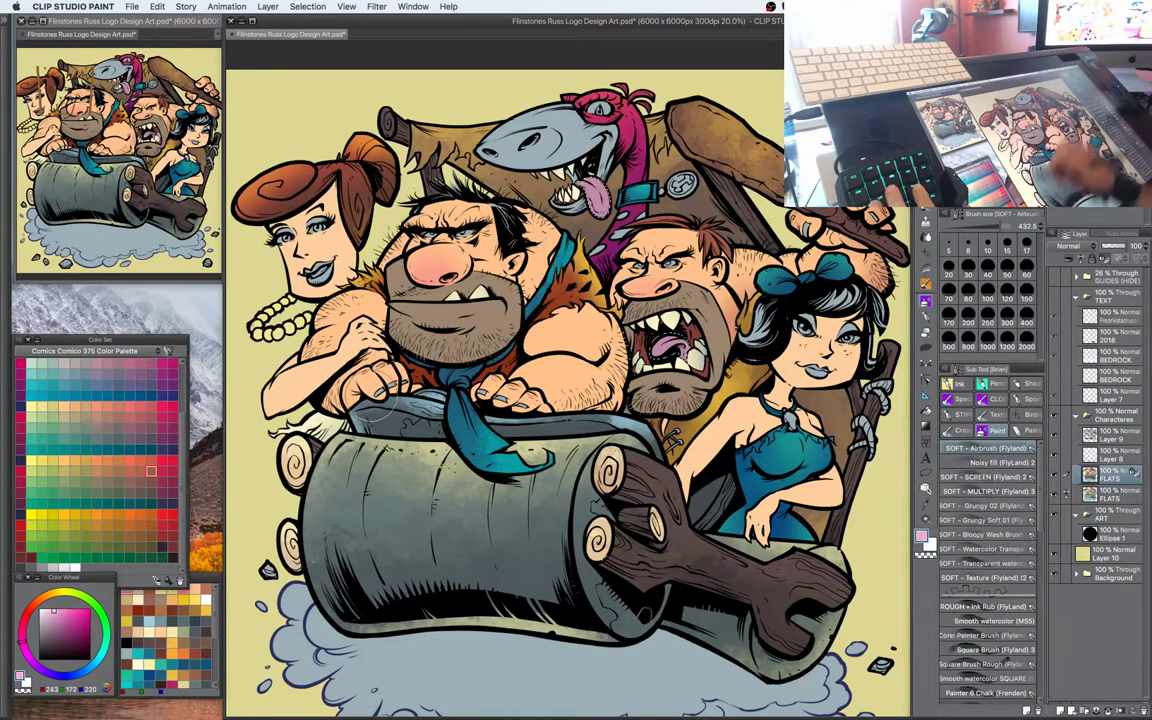
pyautogui.moveTo(596, 198); pyautogui.dragTo(600, 203)
# Select the dinosaur's snout and airbrush it with peach orange (RGB 243, 169, 129)
pyautogui.press('w')
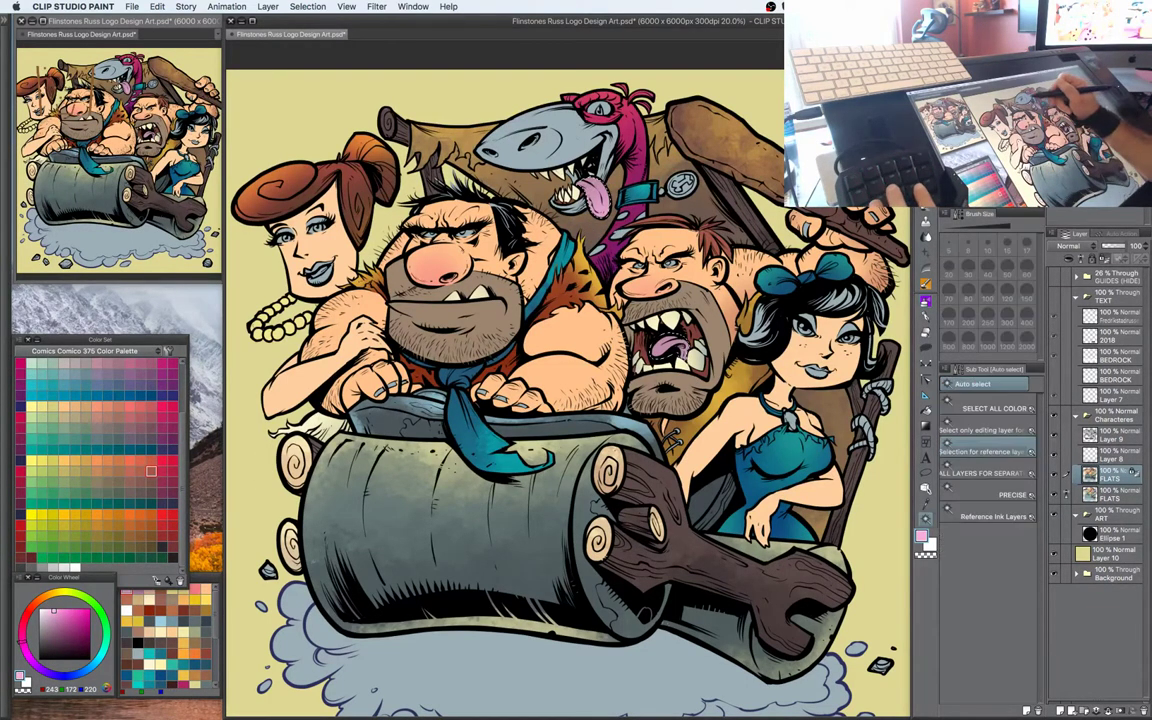
pyautogui.press('b')
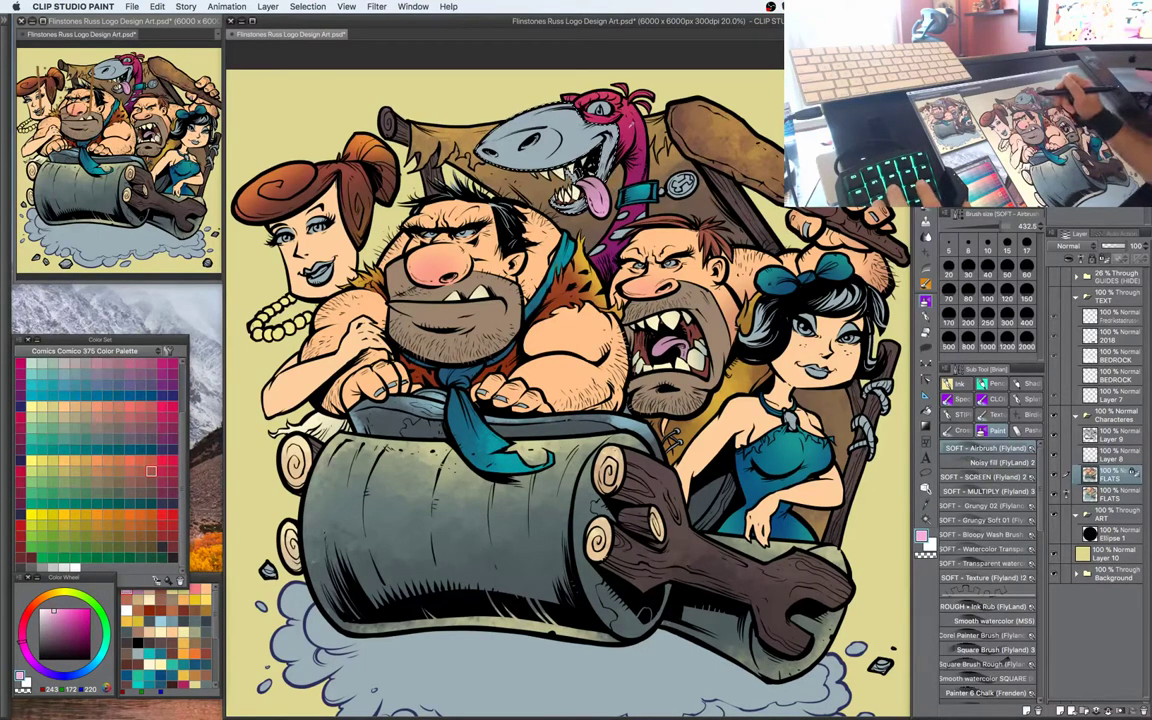
pyautogui.click(76, 620)
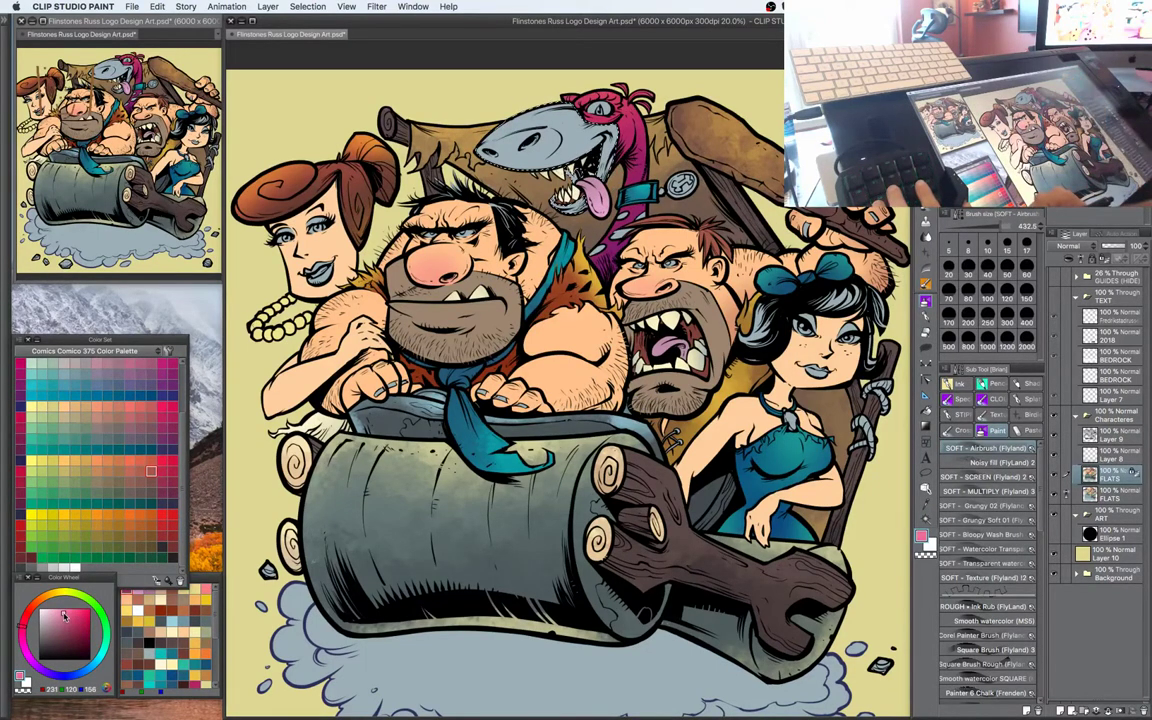
pyautogui.moveTo(65, 616)
pyautogui.mouseDown()
pyautogui.moveTo(31, 610)
pyautogui.moveTo(37, 600)
pyautogui.mouseUp()
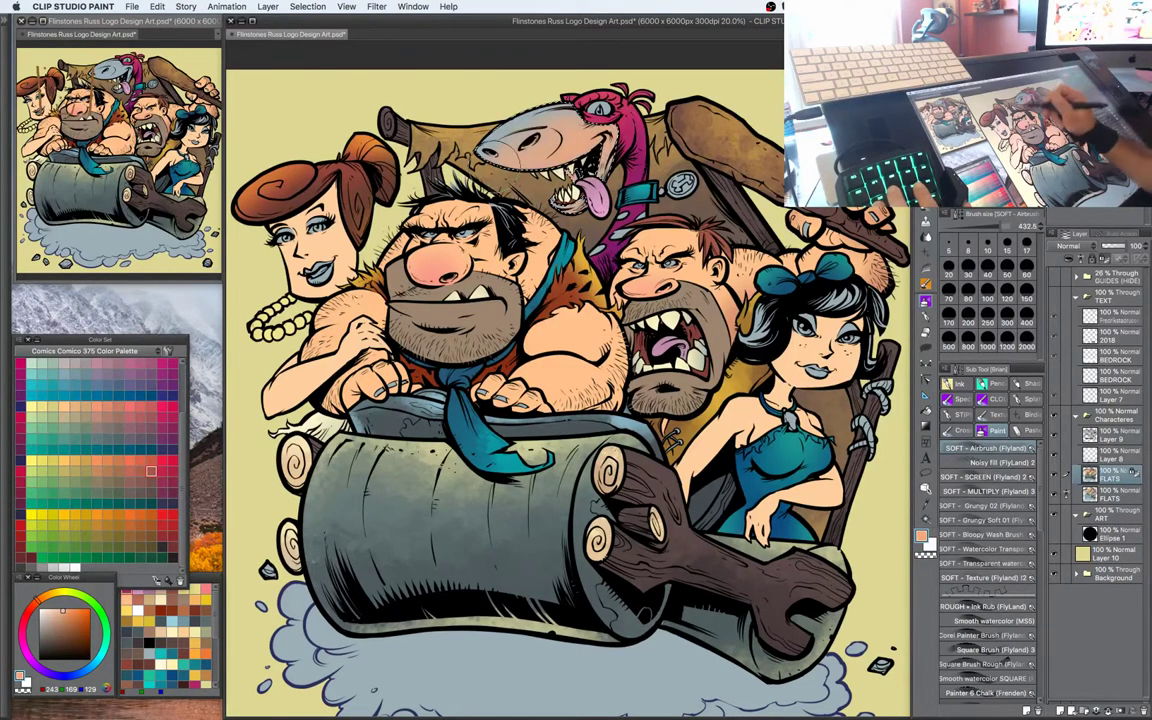
pyautogui.moveTo(512, 146); pyautogui.dragTo(568, 126)
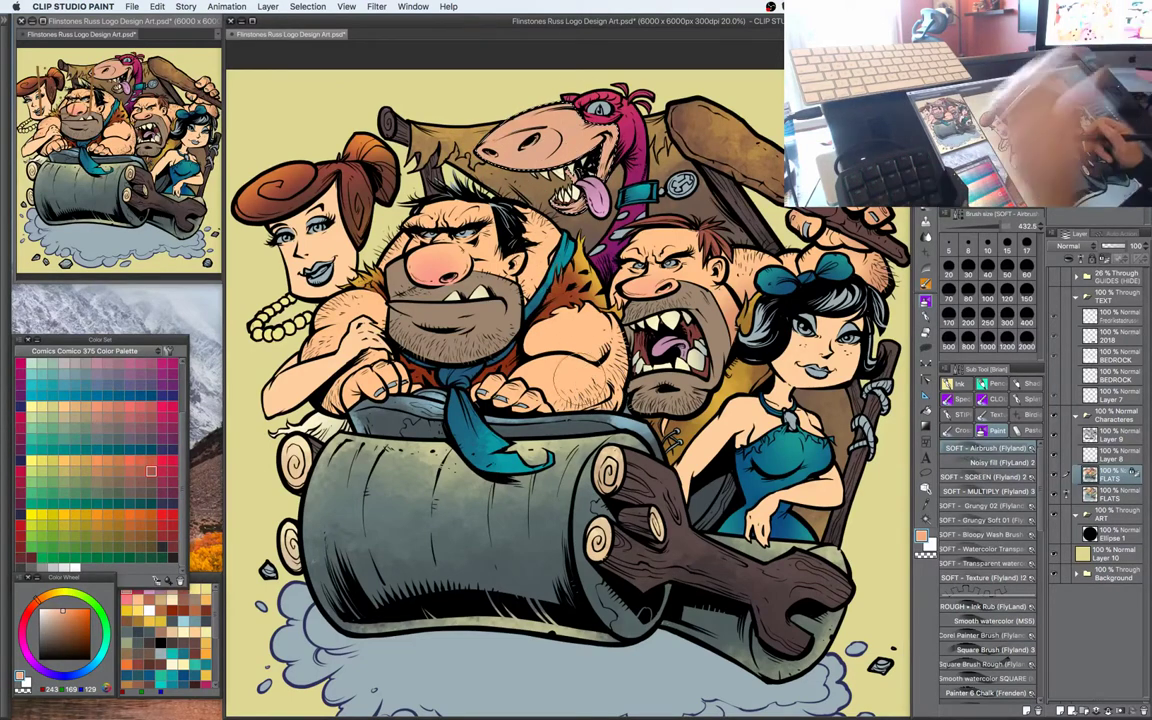
# Airbrush light cream highlights (RGB 255, 222, 180) on the dinosaur's snout
pyautogui.click(55, 606)
pyautogui.moveTo(38, 600); pyautogui.dragTo(43, 596)
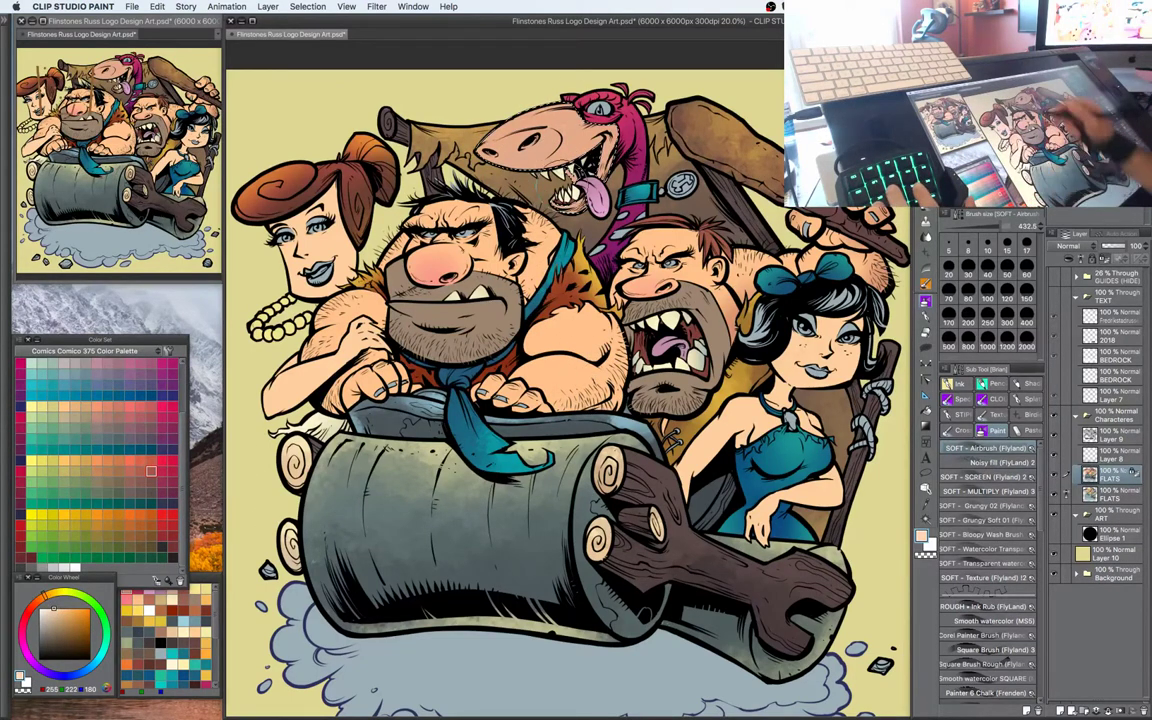
pyautogui.moveTo(543, 148); pyautogui.dragTo(508, 138)
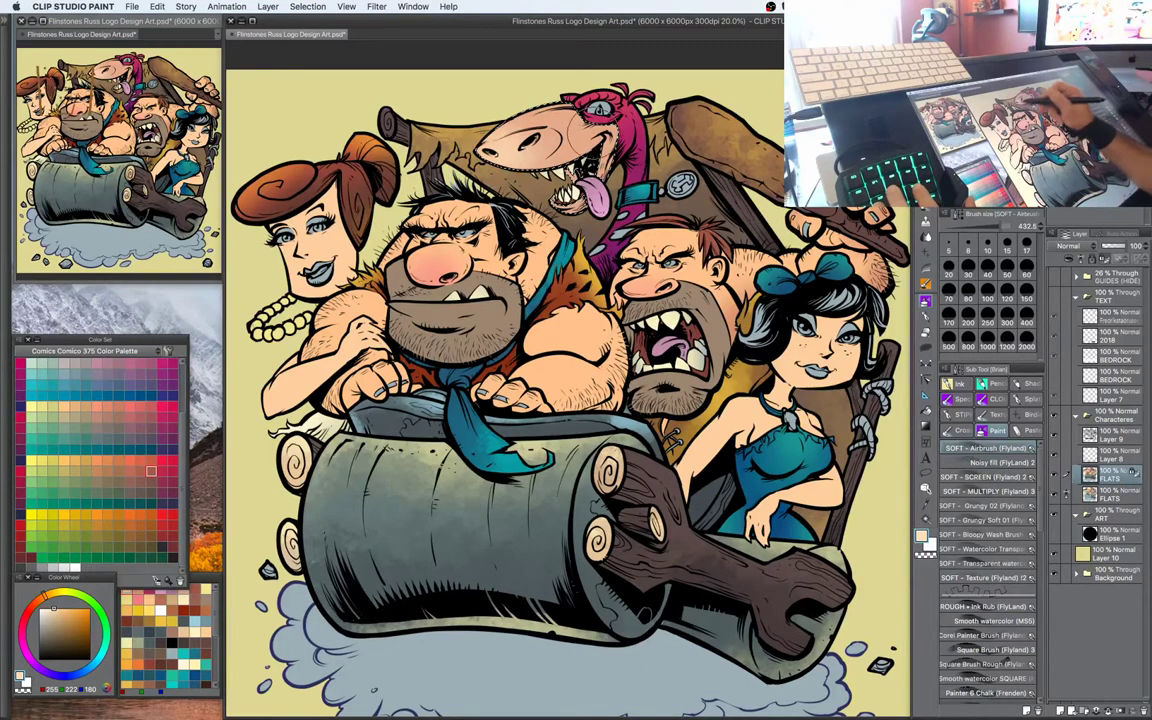
# Select the dinosaur's eye, airbrush it with cream sampled from its teeth (RGB 245, 239, 196), and deselect
pyautogui.press('w')
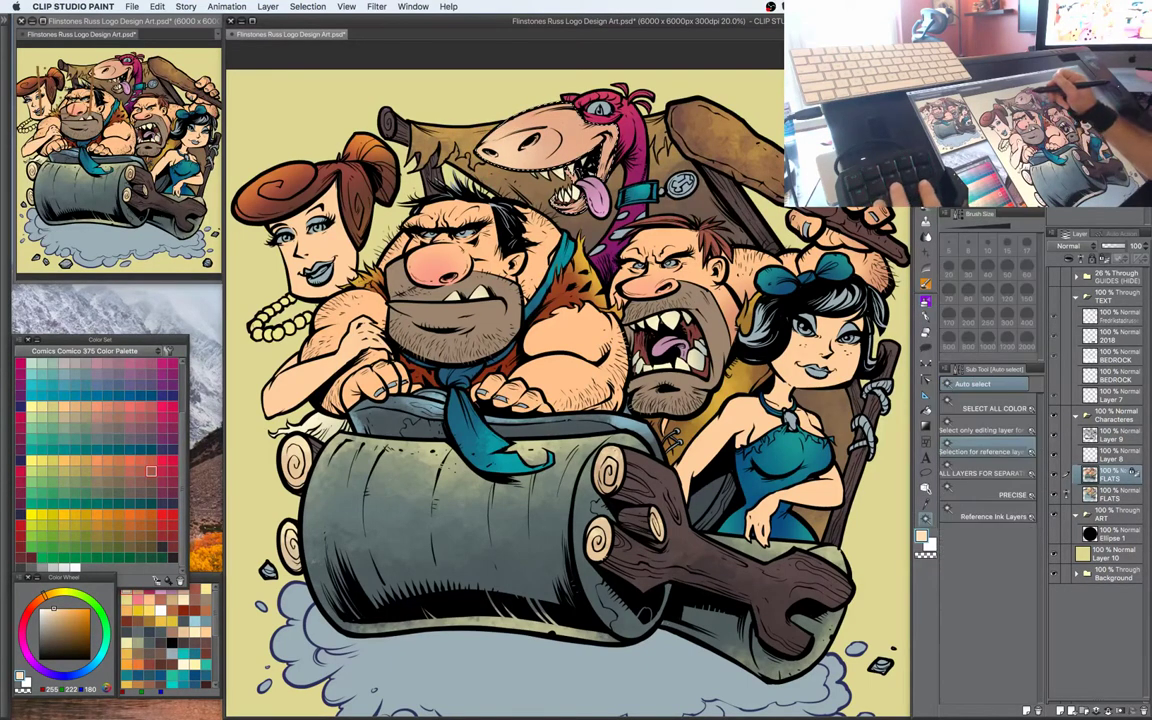
pyautogui.press('b')
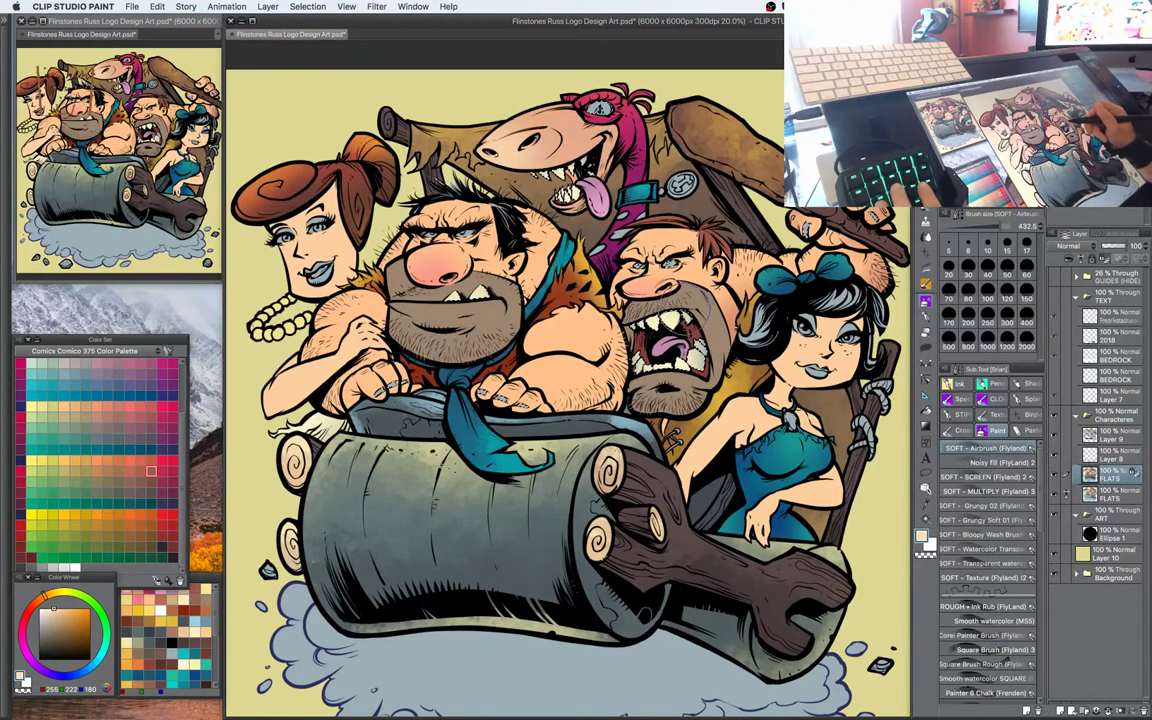
pyautogui.keyDown('alt'); pyautogui.click(568, 188); pyautogui.keyUp('alt')
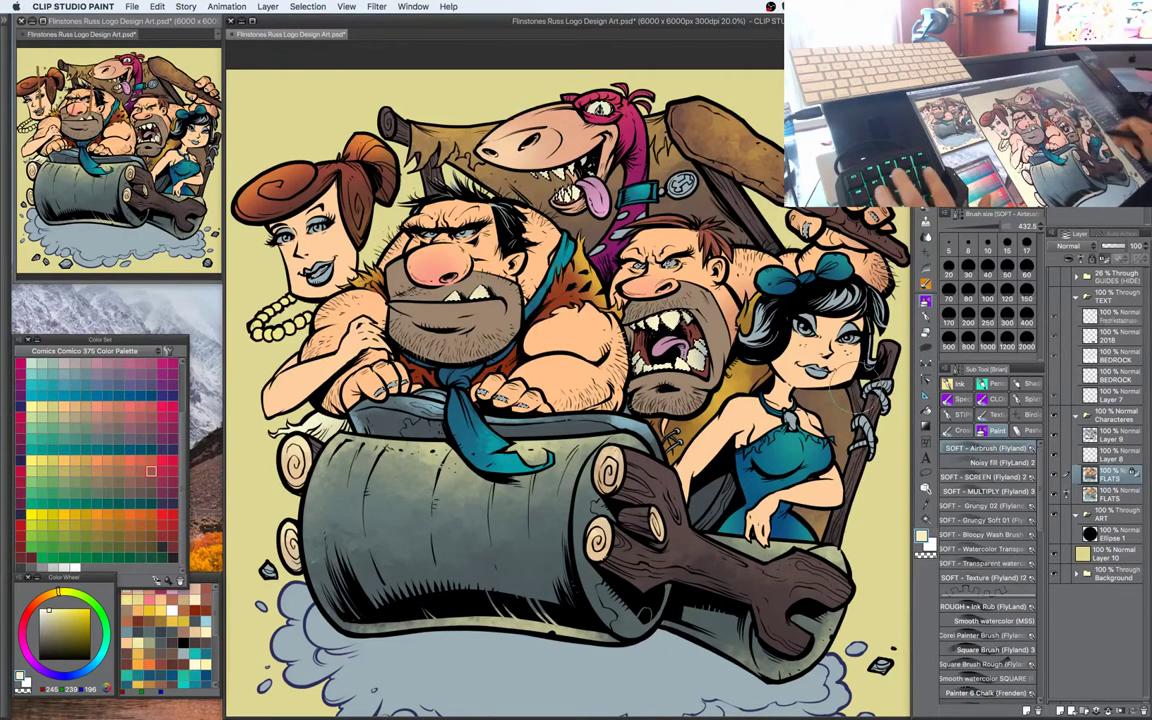
pyautogui.press('w')
pyautogui.press('b')
pyautogui.press('super+d')
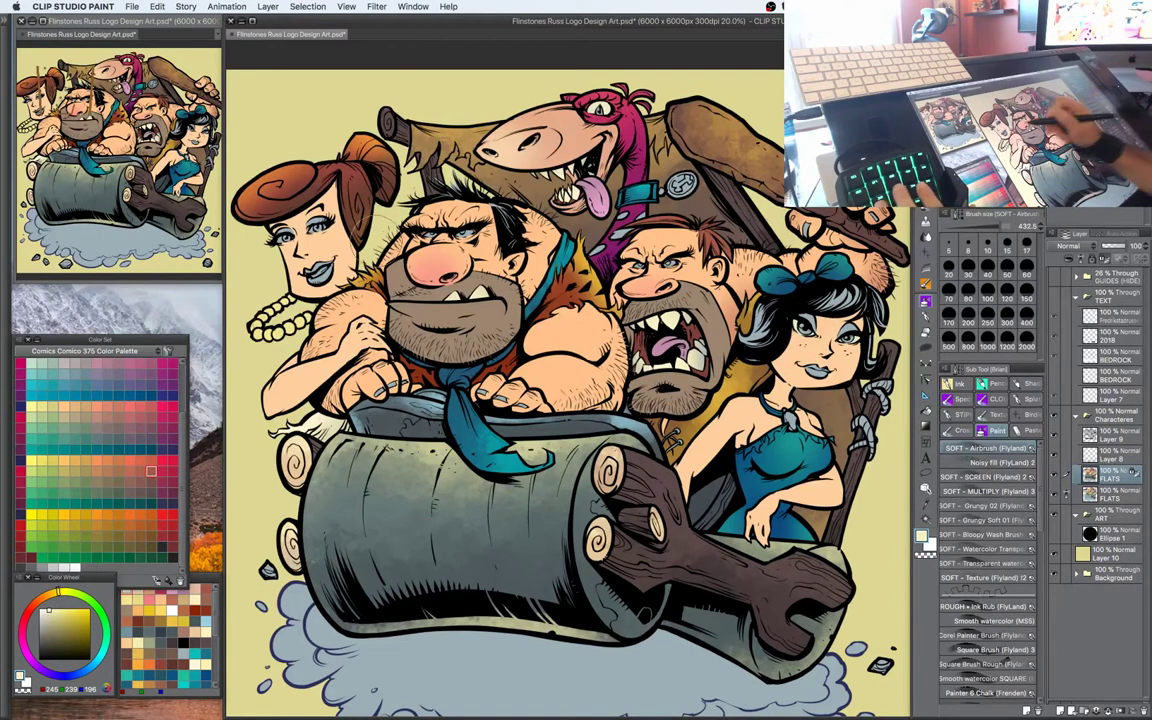
# Select the men's fingernails and airbrush them with the same cream colour
pyautogui.moveTo(709, 370); pyautogui.dragTo(705, 339)
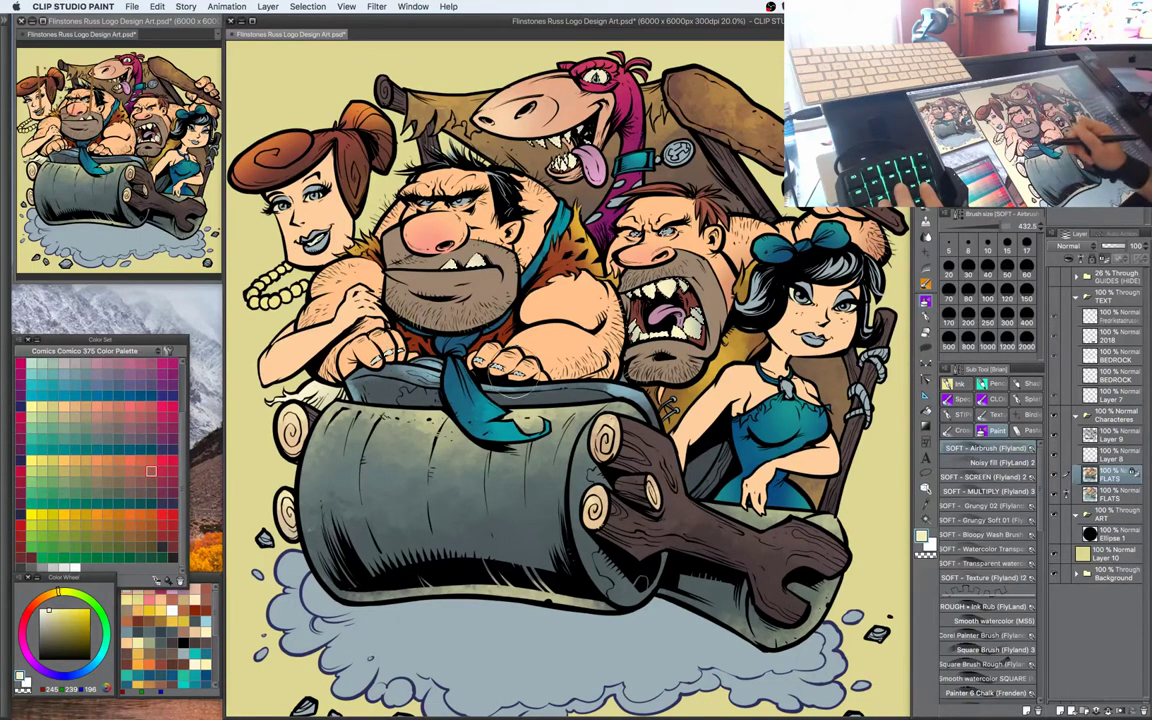
pyautogui.moveTo(837, 351); pyautogui.dragTo(839, 389)
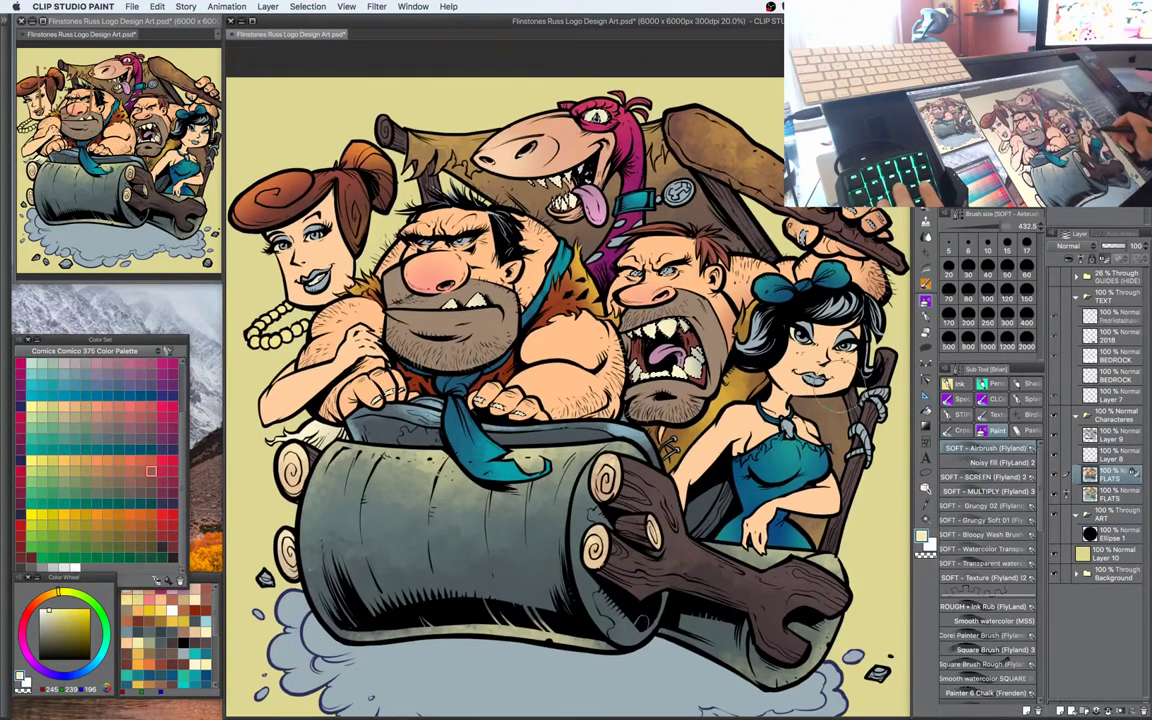
pyautogui.press('w')
pyautogui.press('b')
# Select the rope wrapped around the wooden staff and airbrush it with tan (RGB 207, 178, 144)
pyautogui.press('w')
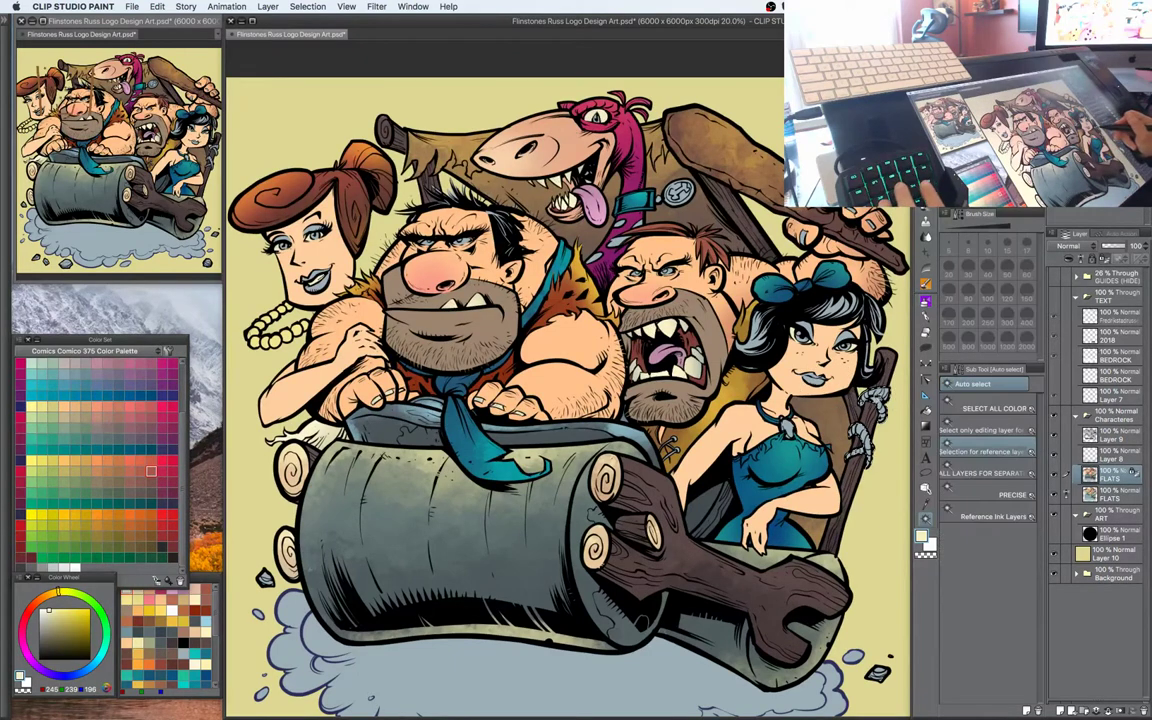
pyautogui.press('b')
pyautogui.click(38, 598)
pyautogui.click(55, 617)
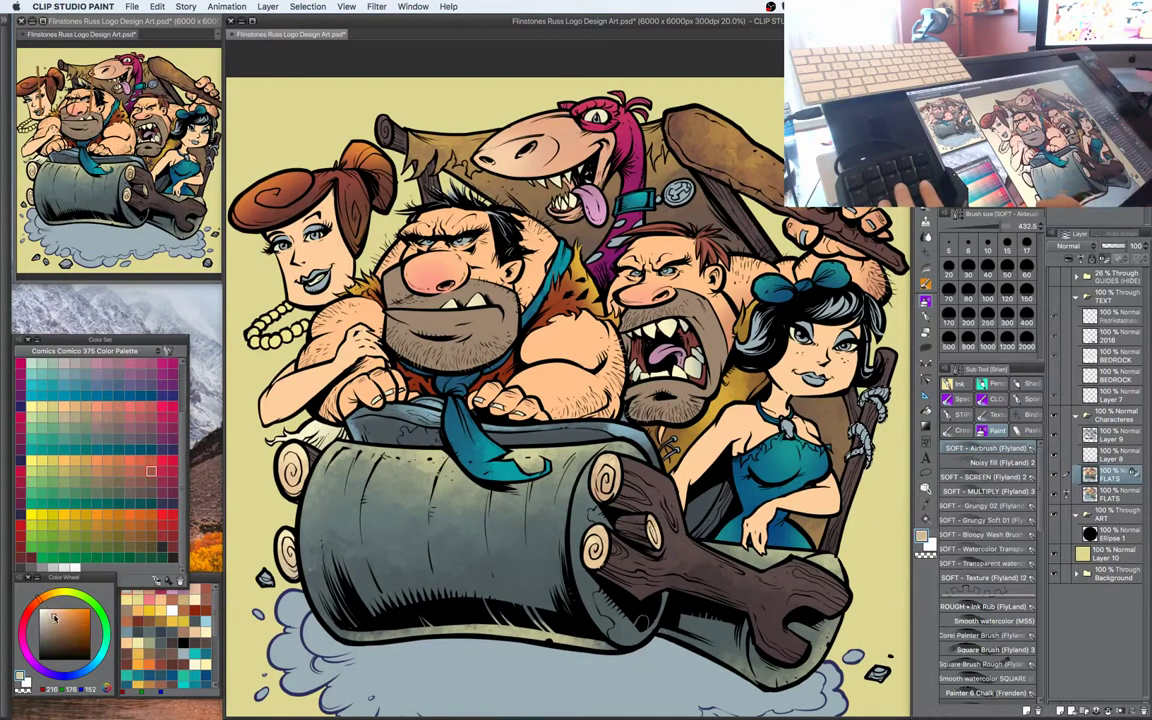
pyautogui.click(43, 596)
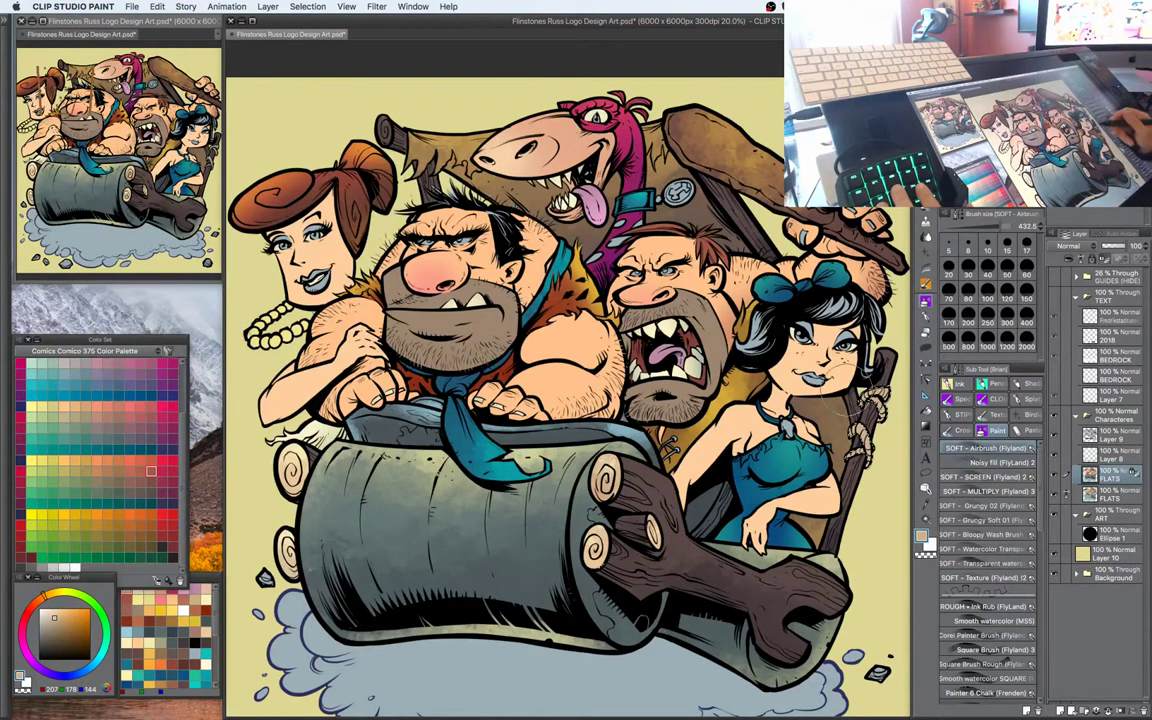
# Select the highlights in the black-haired woman's hair, airbrush them with blue-grey (RGB 93, 102, 105), and deselect
pyautogui.moveTo(766, 354); pyautogui.dragTo(770, 327)
pyautogui.press('w')
pyautogui.click(778, 284)
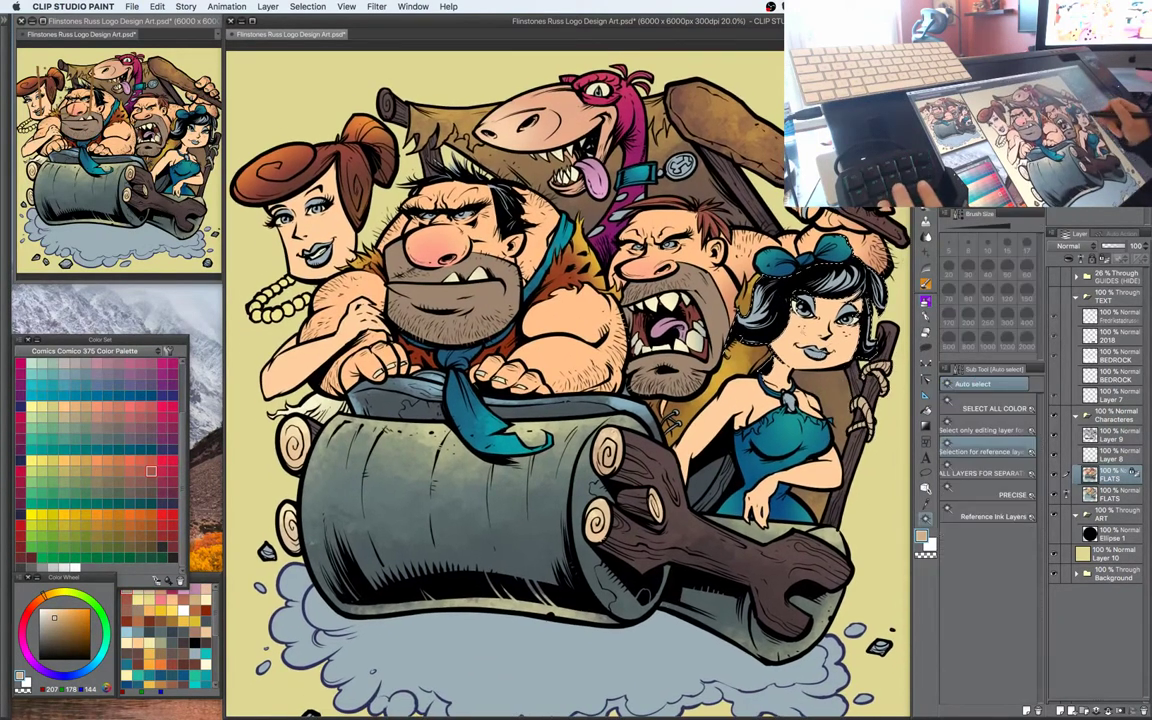
pyautogui.press('b')
pyautogui.keyDown('alt'); pyautogui.click(778, 288); pyautogui.keyUp('alt')
pyautogui.click(47, 637)
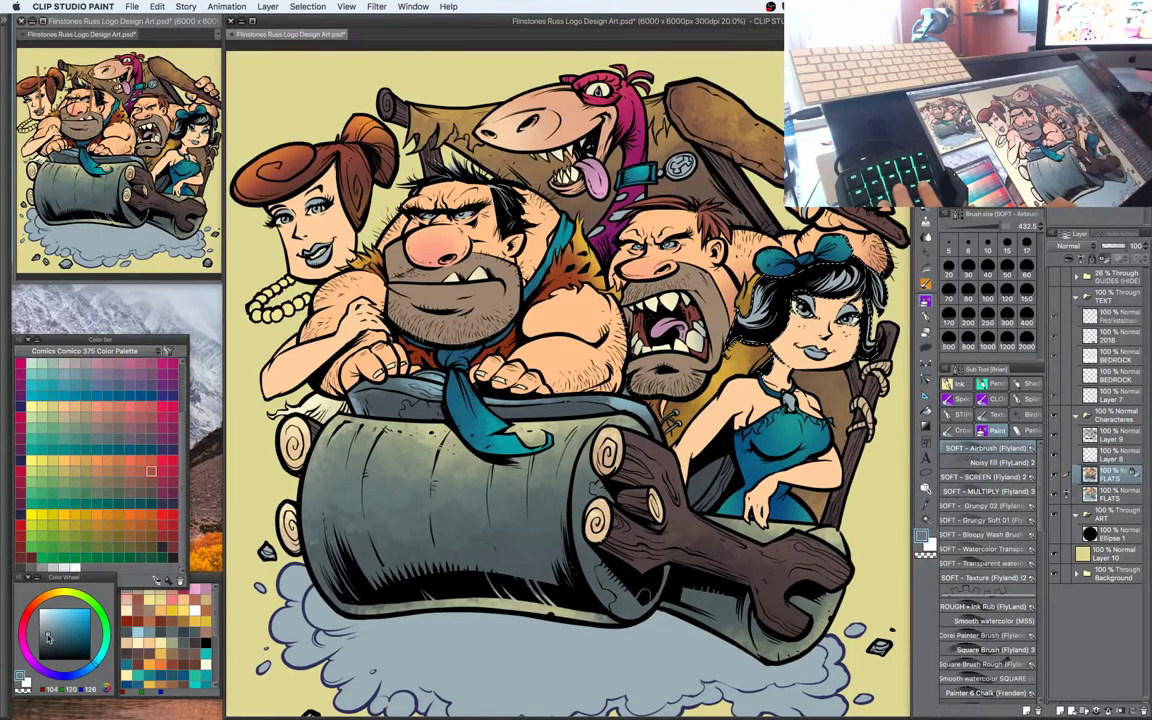
pyautogui.moveTo(716, 272)
pyautogui.mouseDown()
pyautogui.moveTo(757, 266)
pyautogui.moveTo(857, 300)
pyautogui.moveTo(729, 264)
pyautogui.moveTo(763, 304)
pyautogui.moveTo(740, 343)
pyautogui.mouseUp()
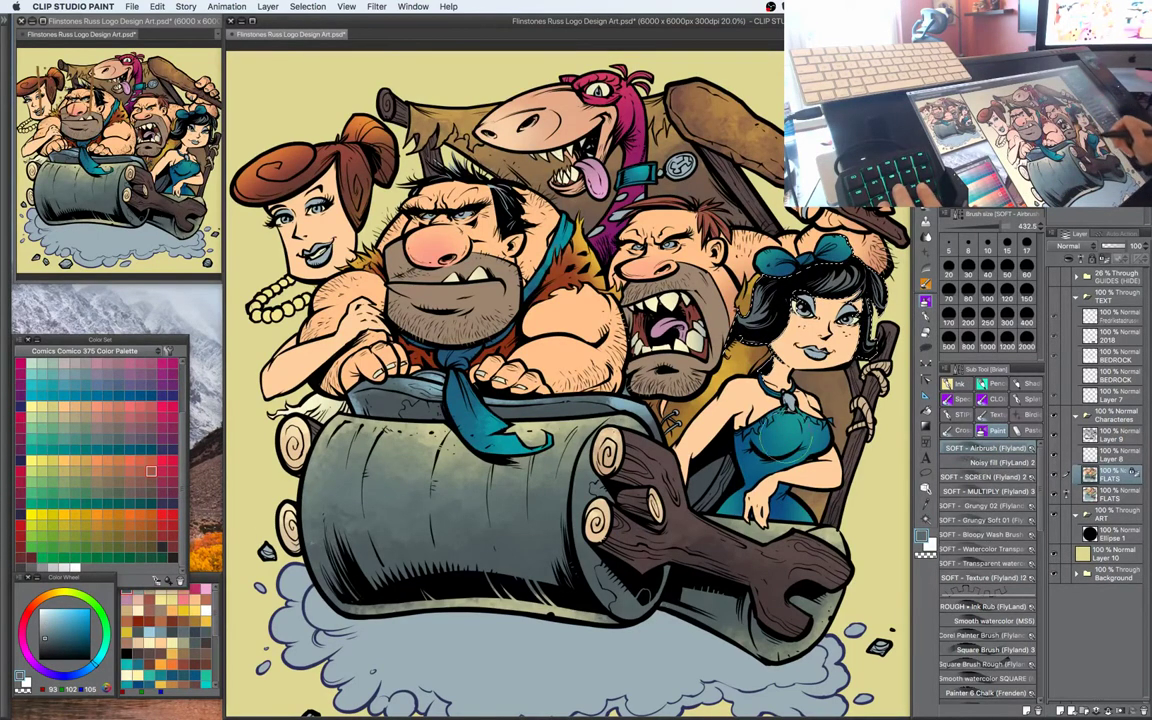
pyautogui.press('super+d')
# Select the red-haired woman's lips and airbrush them with deep red (RGB 132, 40, 49)
pyautogui.press('w')
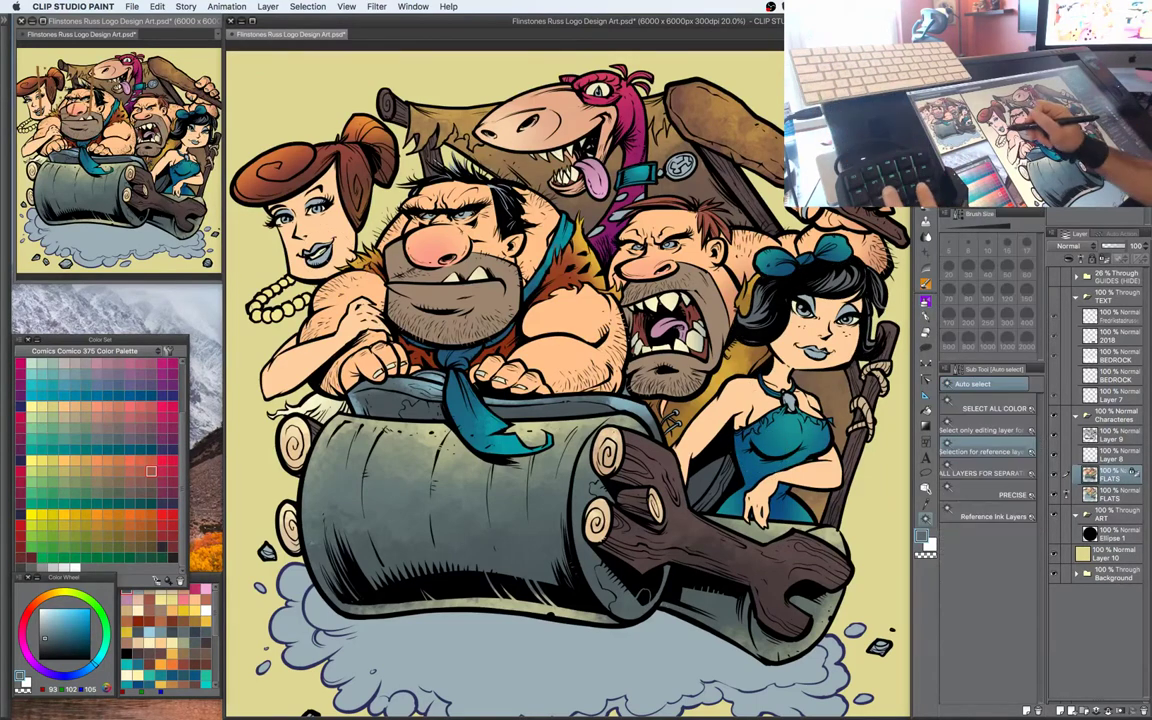
pyautogui.press('b')
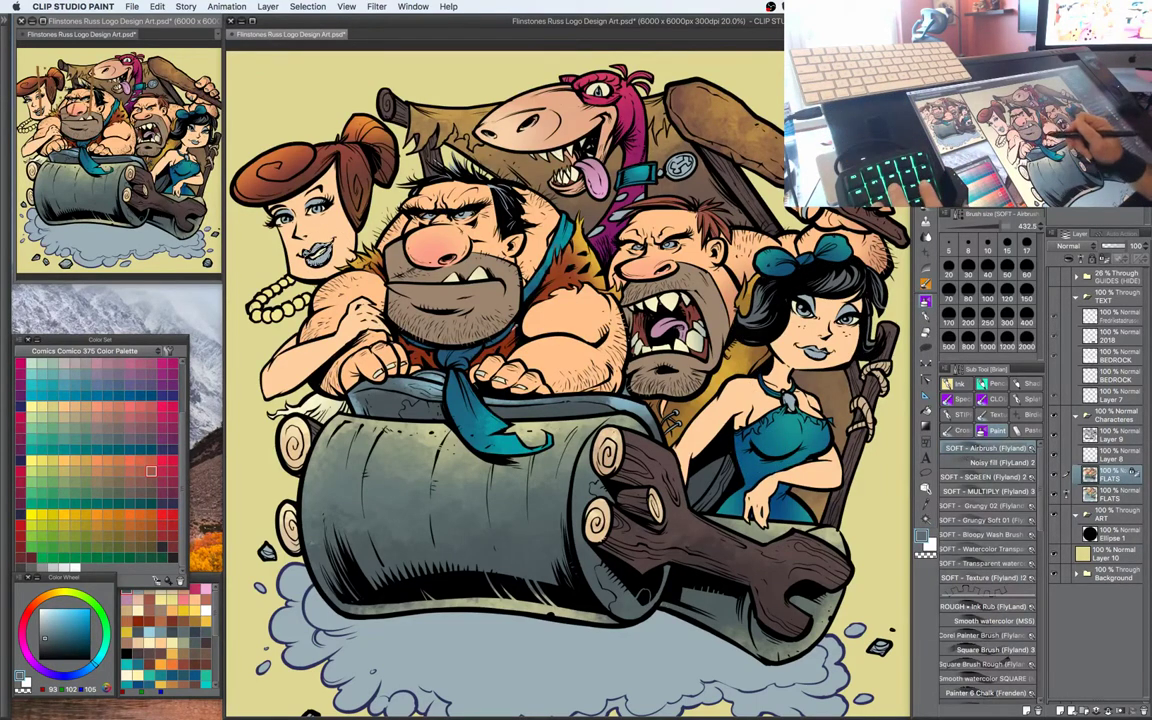
pyautogui.keyDown('alt'); pyautogui.click(637, 124); pyautogui.keyUp('alt')
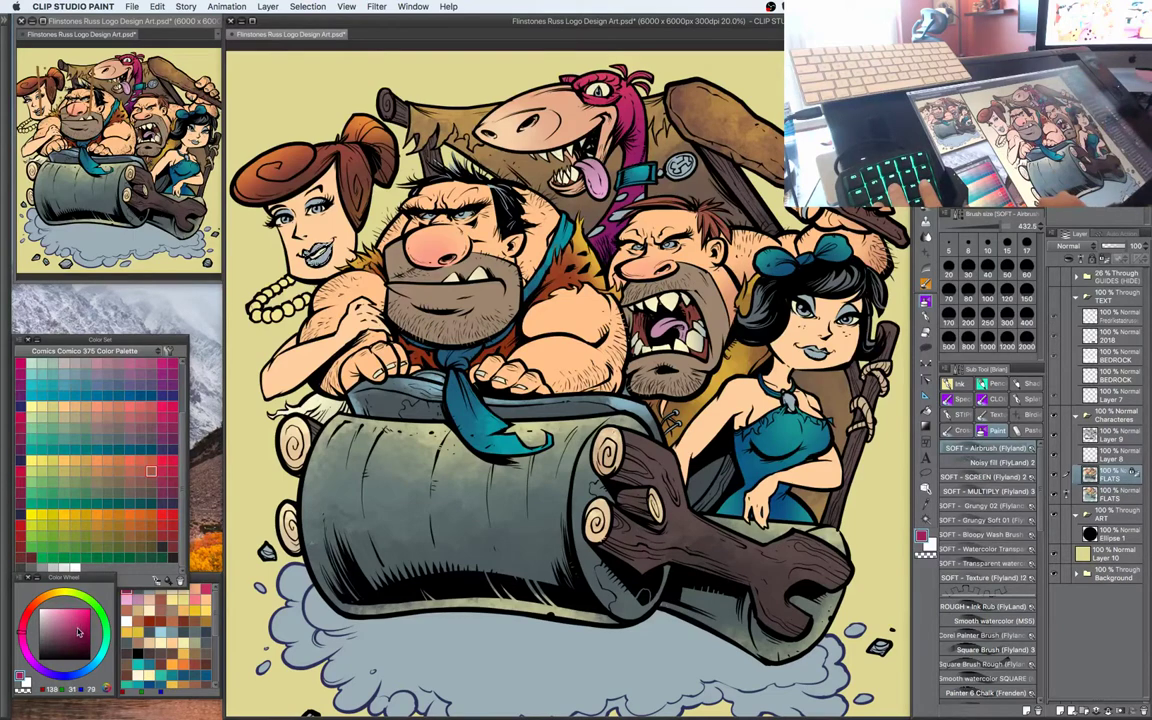
pyautogui.click(74, 632)
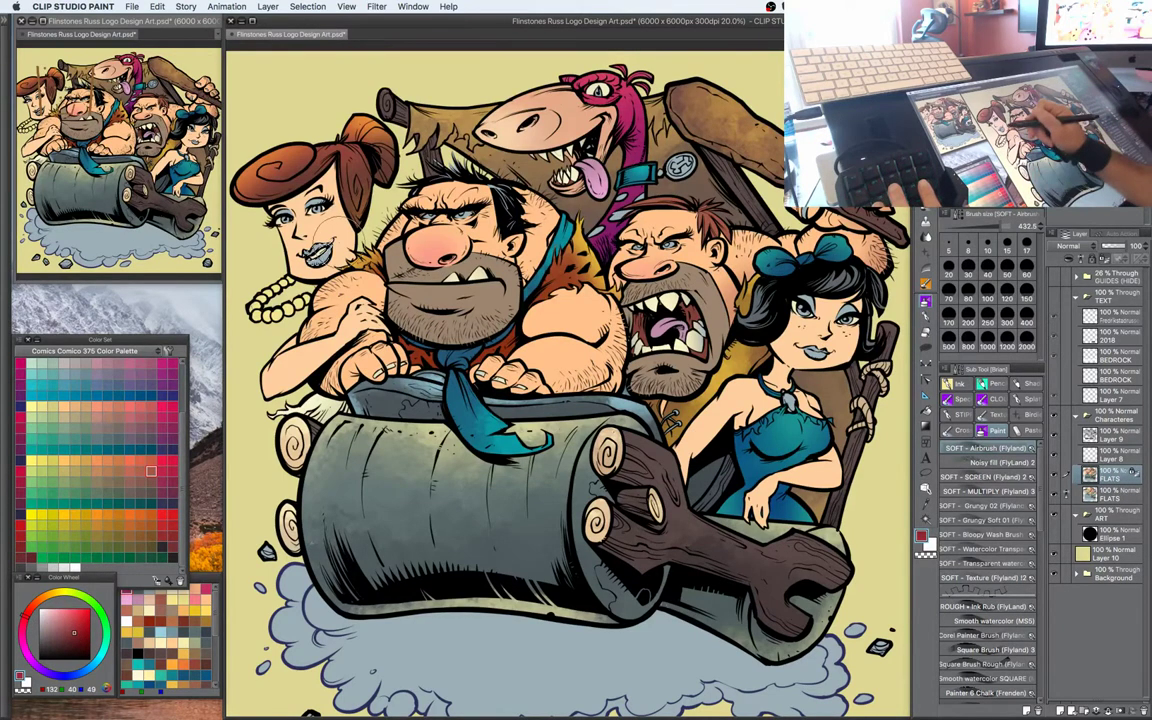
pyautogui.moveTo(308, 257); pyautogui.dragTo(325, 247)
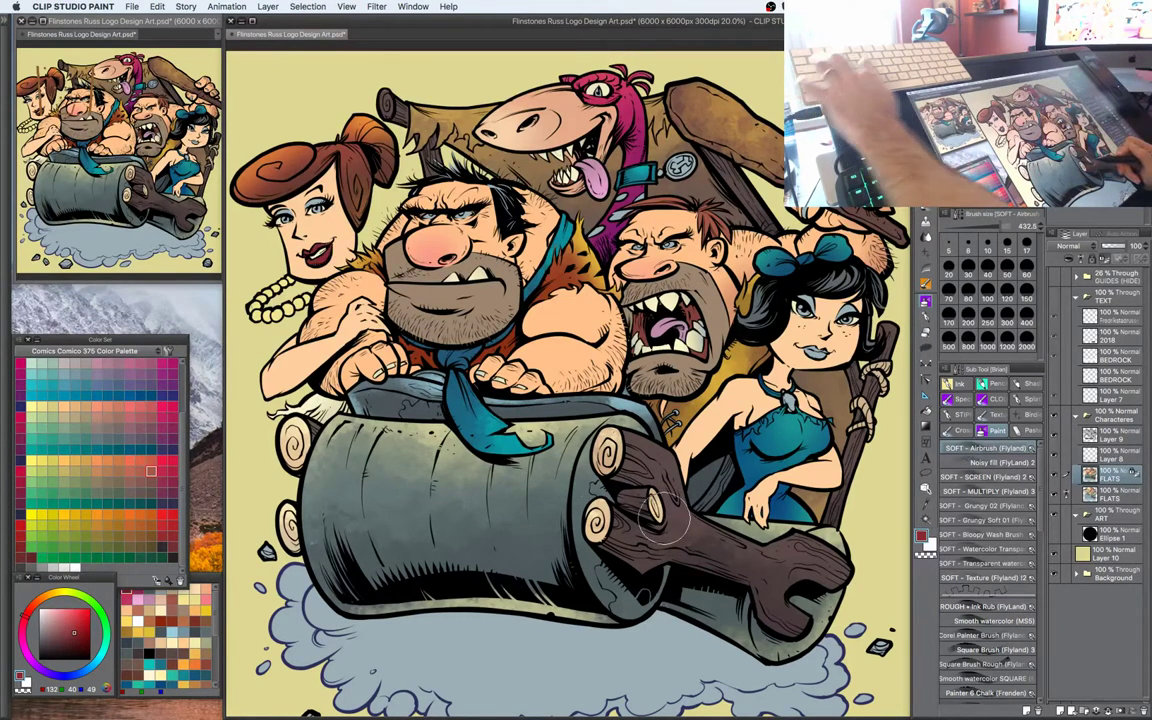
# Select the shouting man's teeth, airbrush them with pale cream (RGB 234, 228, 187), and deselect
pyautogui.press('w')
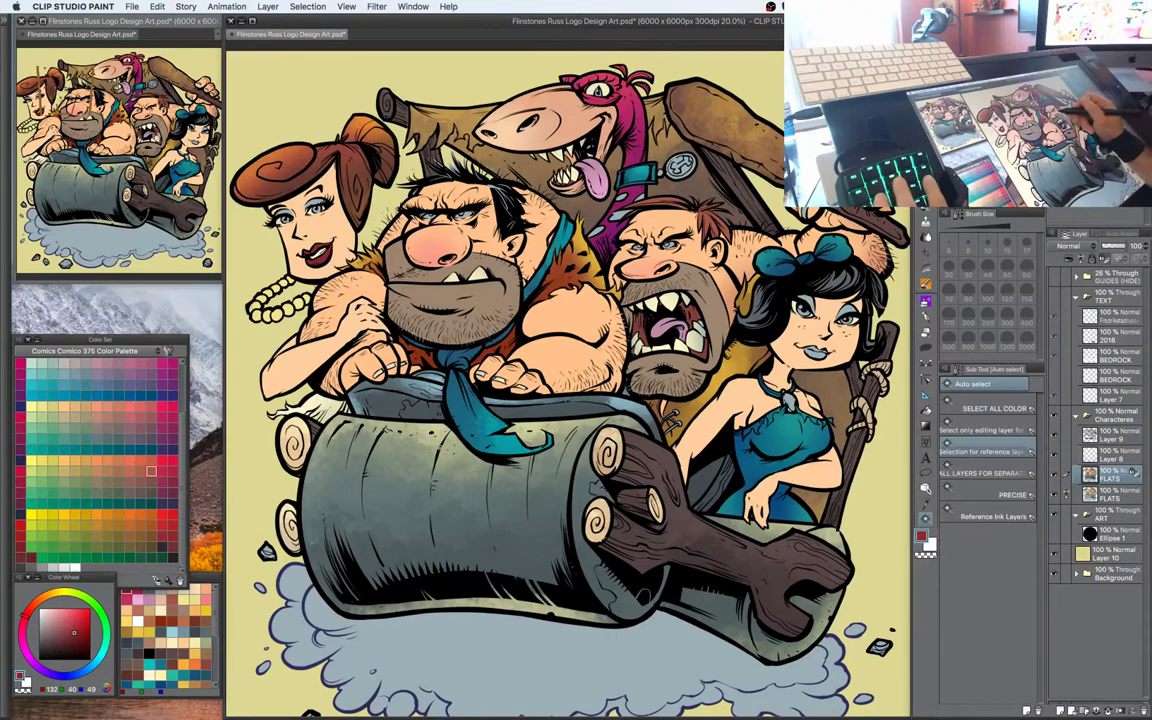
pyautogui.click(654, 304)
pyautogui.press('b')
pyautogui.keyDown('alt'); pyautogui.click(688, 341); pyautogui.keyUp('alt')
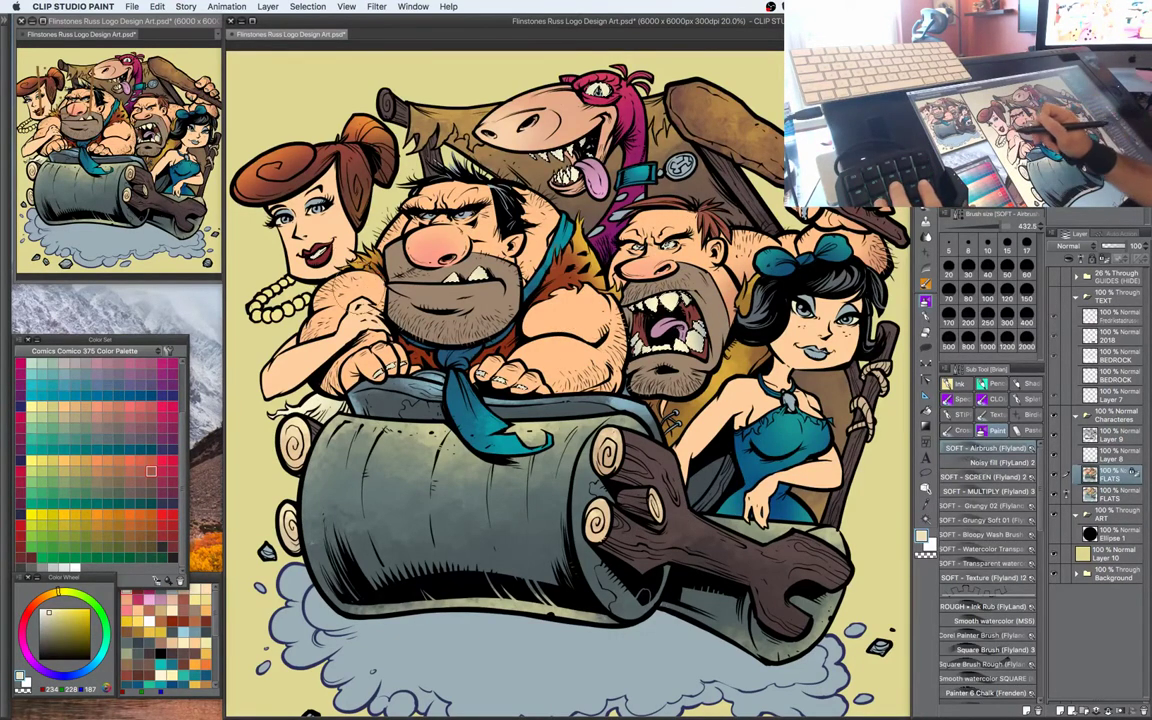
pyautogui.press('super+d')
# Select the black-haired woman's lips and airbrush them with the deep red sampled from the other woman's lips (RGB 132, 40, 48)
pyautogui.moveTo(735, 320); pyautogui.dragTo(727, 324)
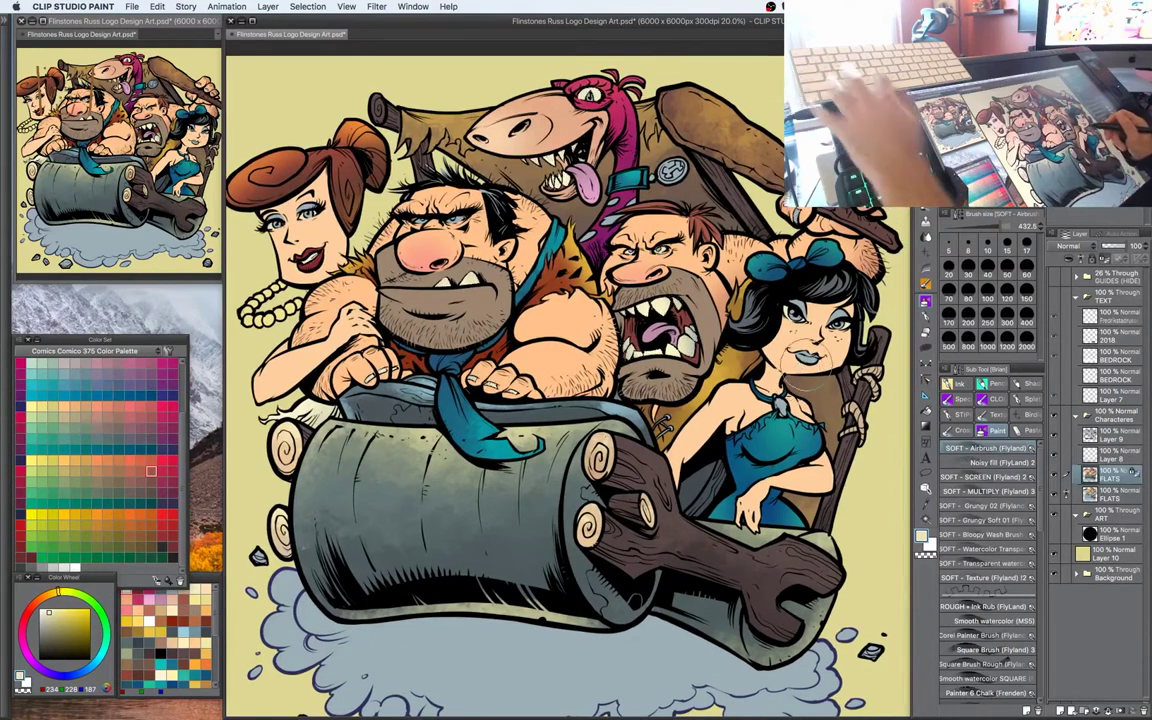
pyautogui.press('w')
pyautogui.press('b')
pyautogui.keyDown('alt'); pyautogui.click(307, 258); pyautogui.keyUp('alt')
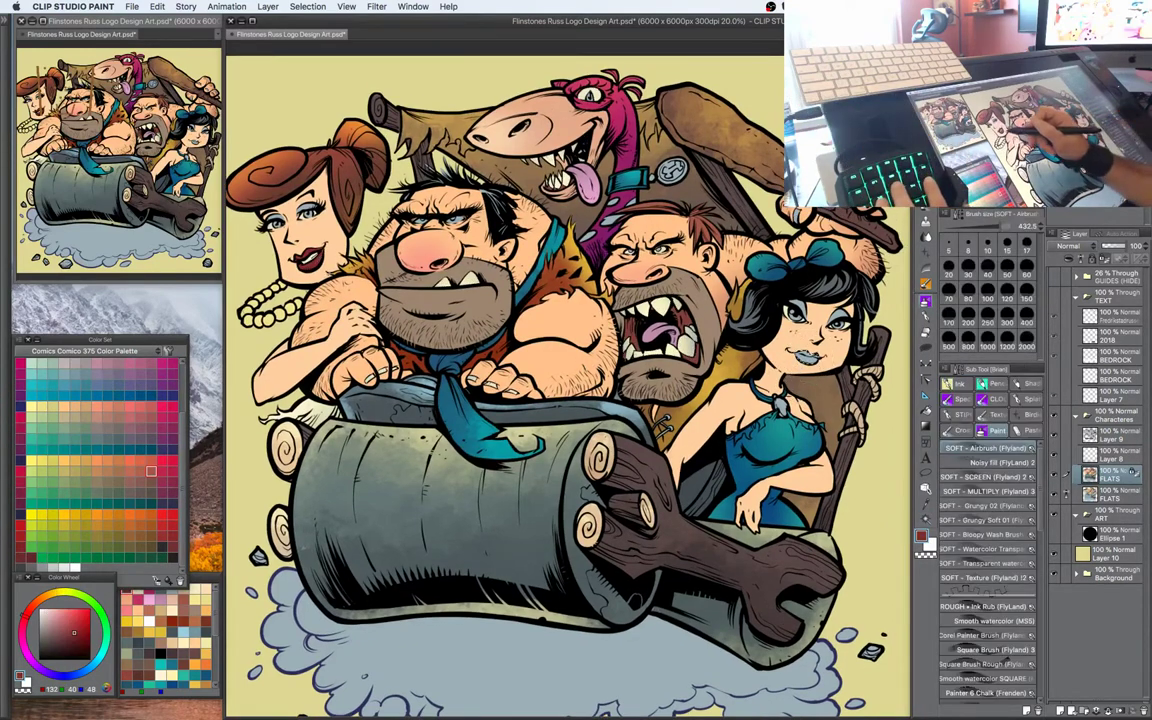
pyautogui.moveTo(818, 355); pyautogui.dragTo(796, 361)
# Select both women's eyelids and airbrush them with teal eye shadow (RGB 65, 160, 162)
pyautogui.hotkey('ctrl', 'z')
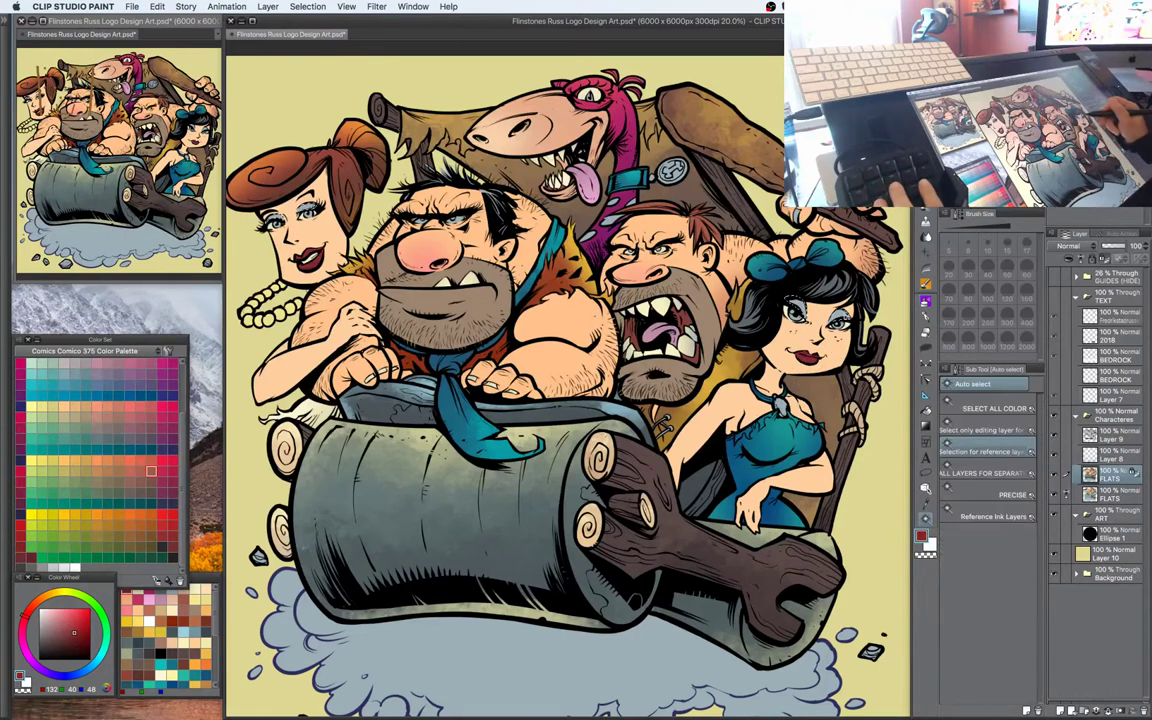
pyautogui.click(101, 657)
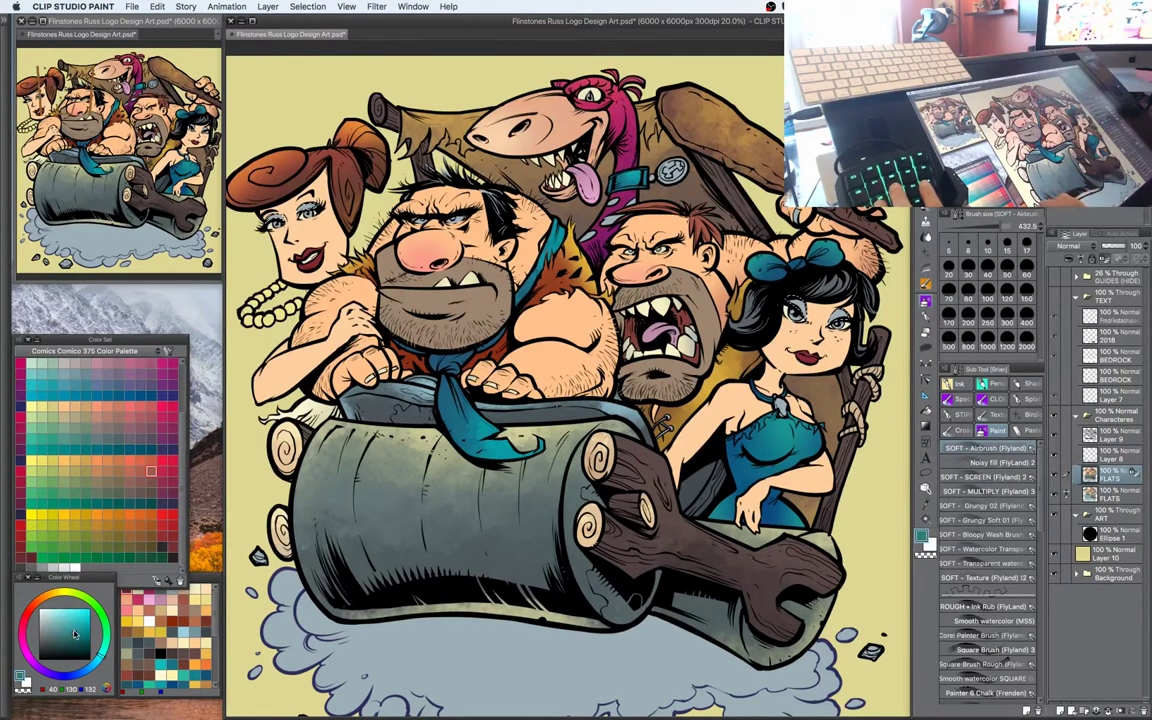
pyautogui.click(69, 627)
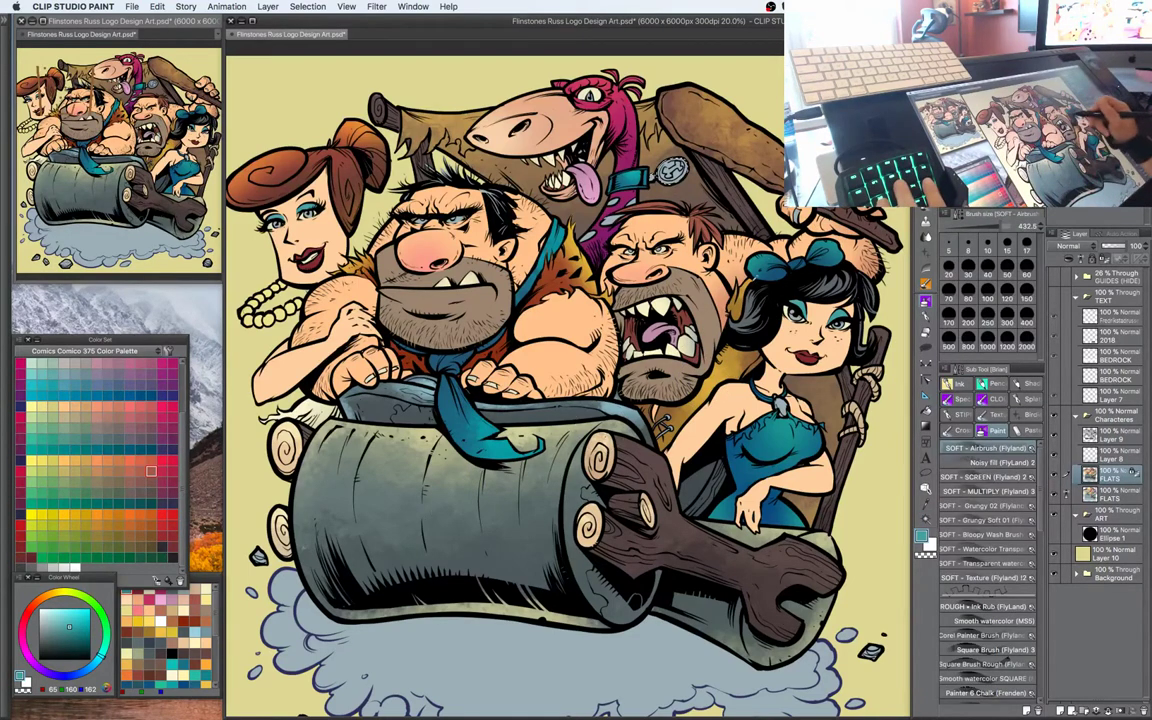
# Airbrush the dinosaur's collar medallion with gold (RGB 205, 159, 59) and add yellow highlights (RGB 255, 231, 84) with the ROUGH Ink Rub brush
pyautogui.keyDown('alt'); pyautogui.click(738, 270); pyautogui.keyUp('alt')
pyautogui.click(672, 172)
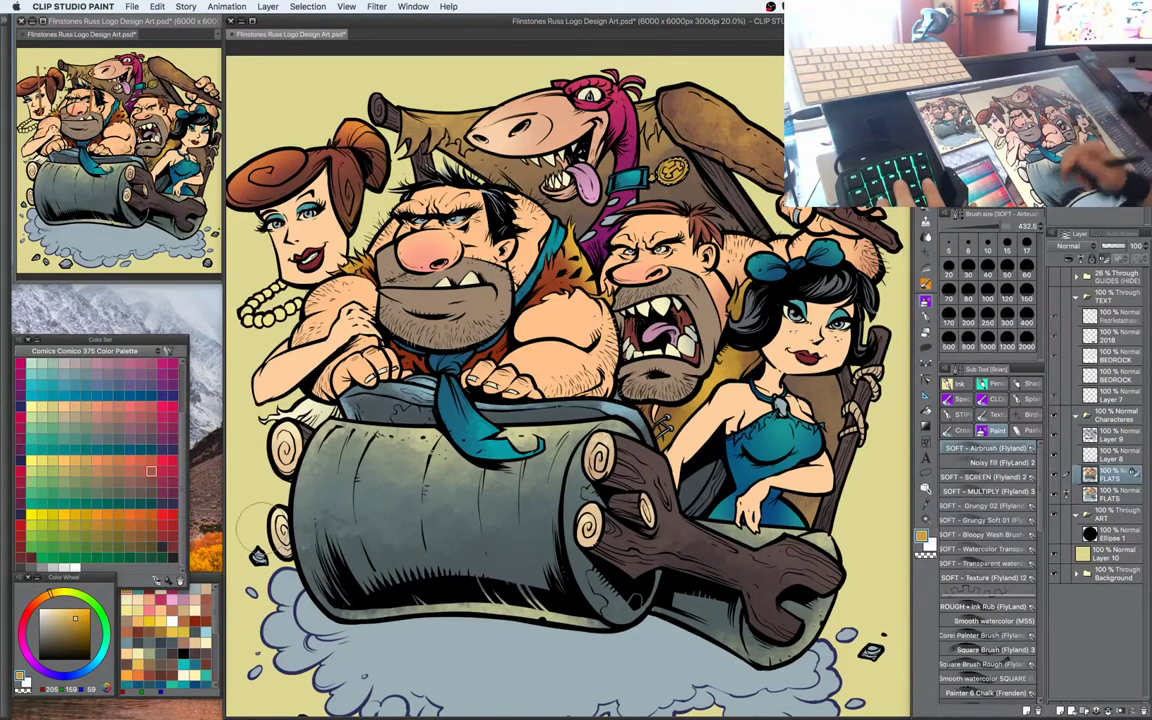
pyautogui.click(57, 592)
pyautogui.click(73, 609)
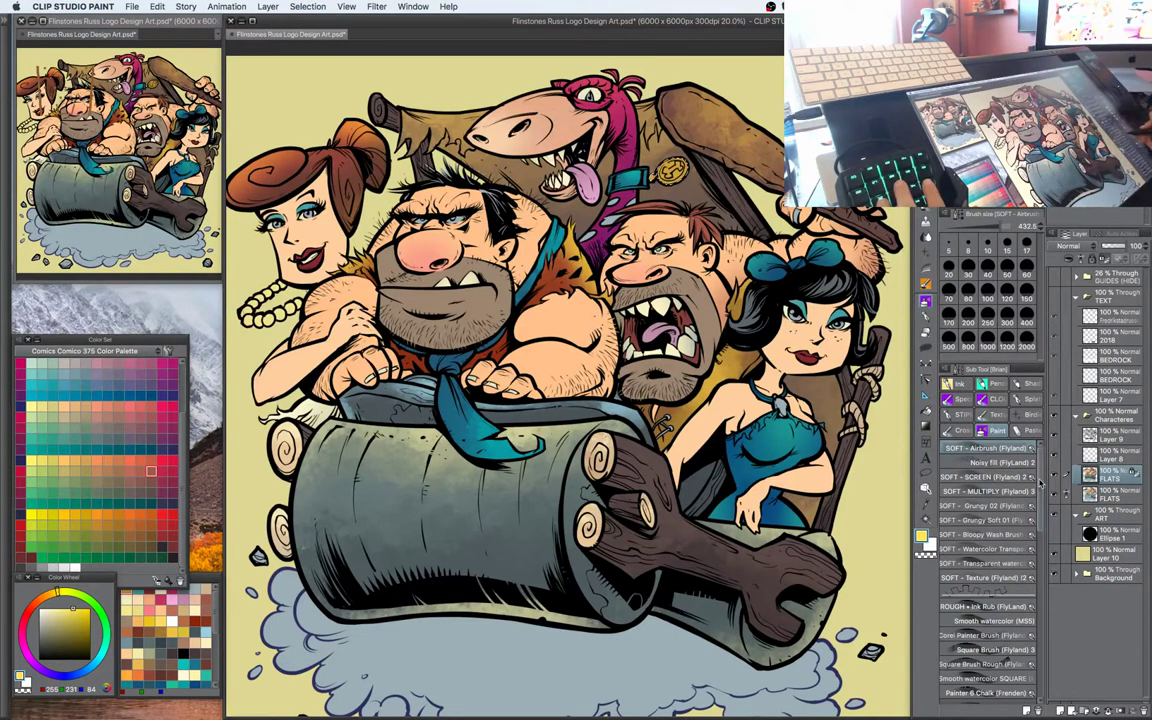
pyautogui.click(996, 606)
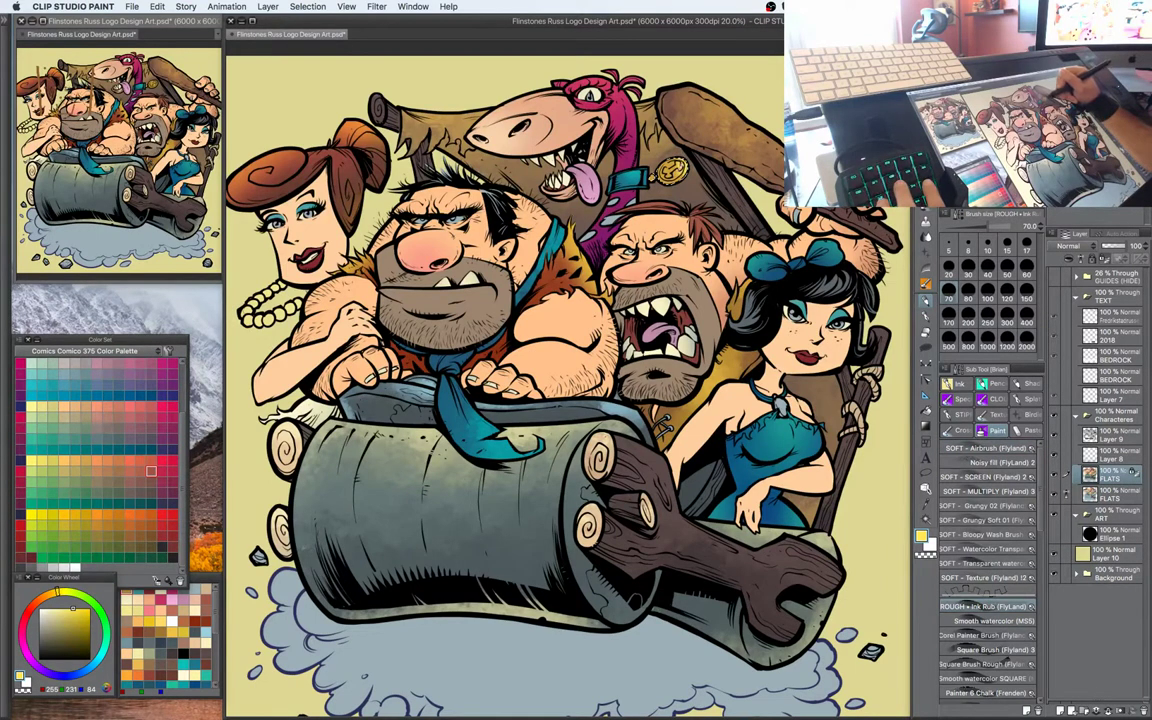
# Select the characters' irises and paint them with teal sampled from the black-haired woman's bow (RGB 27, 124, 134)
pyautogui.moveTo(700, 330); pyautogui.dragTo(711, 364)
pyautogui.press('w')
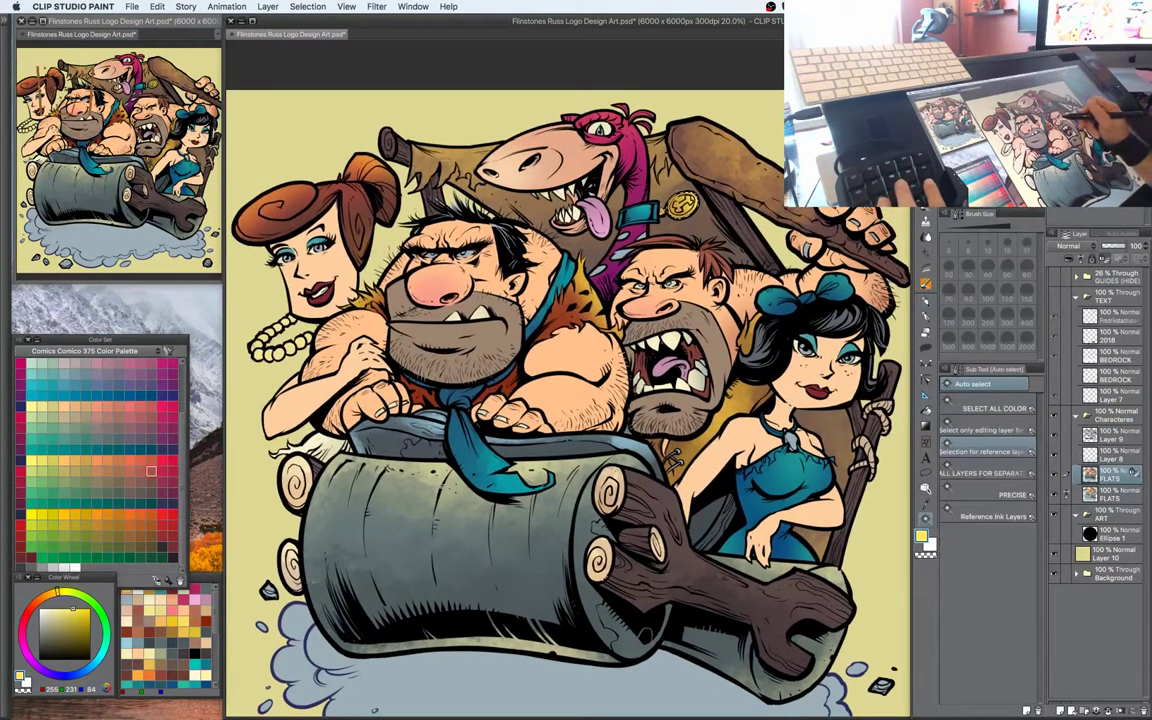
pyautogui.press('b')
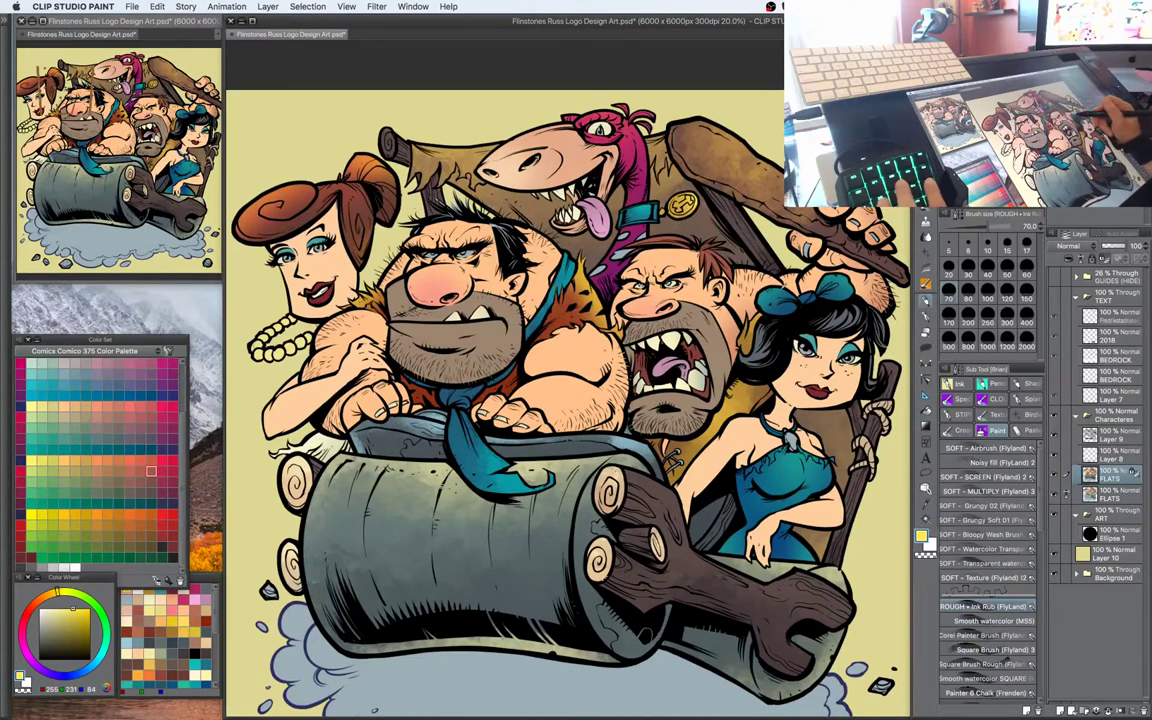
pyautogui.keyDown('alt'); pyautogui.click(832, 290); pyautogui.keyUp('alt')
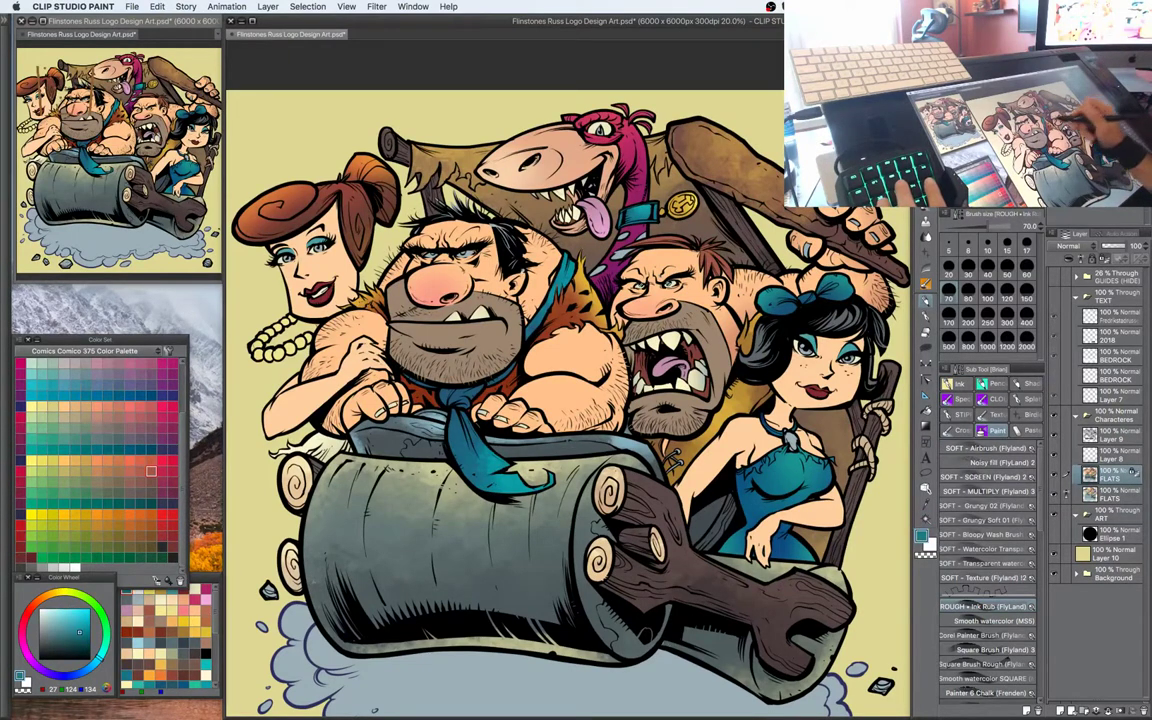
pyautogui.moveTo(730, 451); pyautogui.dragTo(754, 396)
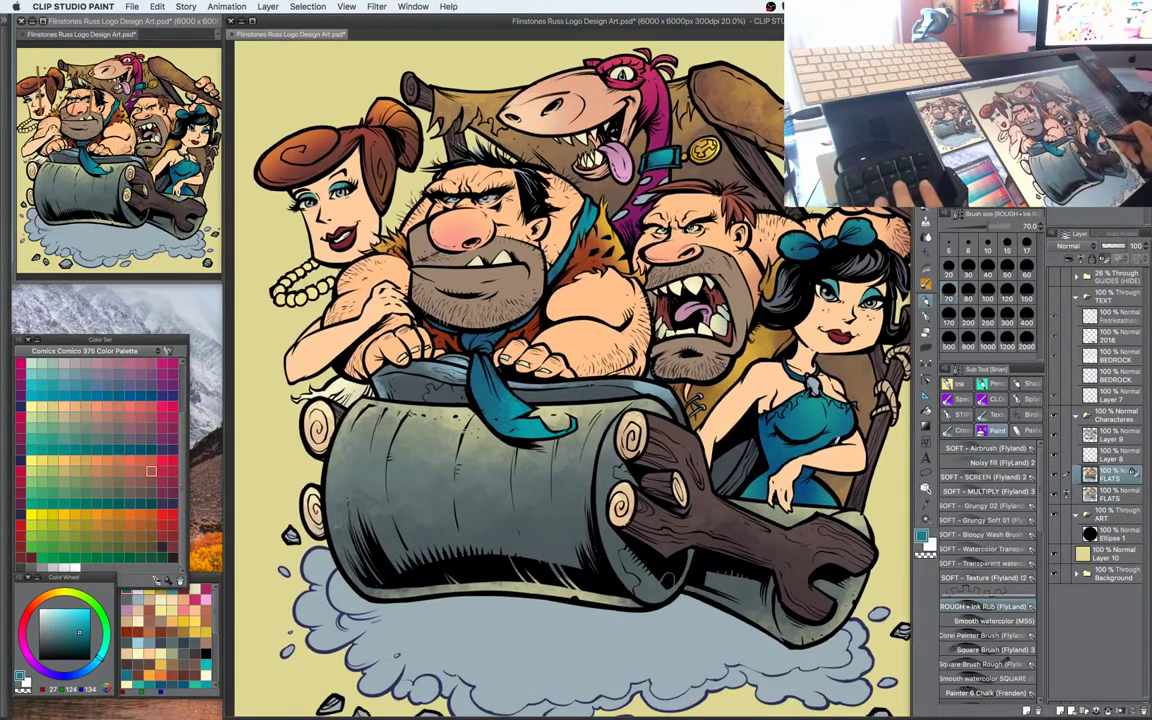
pyautogui.scroll(-3, 753, 397)
pyautogui.moveTo(821, 409); pyautogui.dragTo(793, 411)
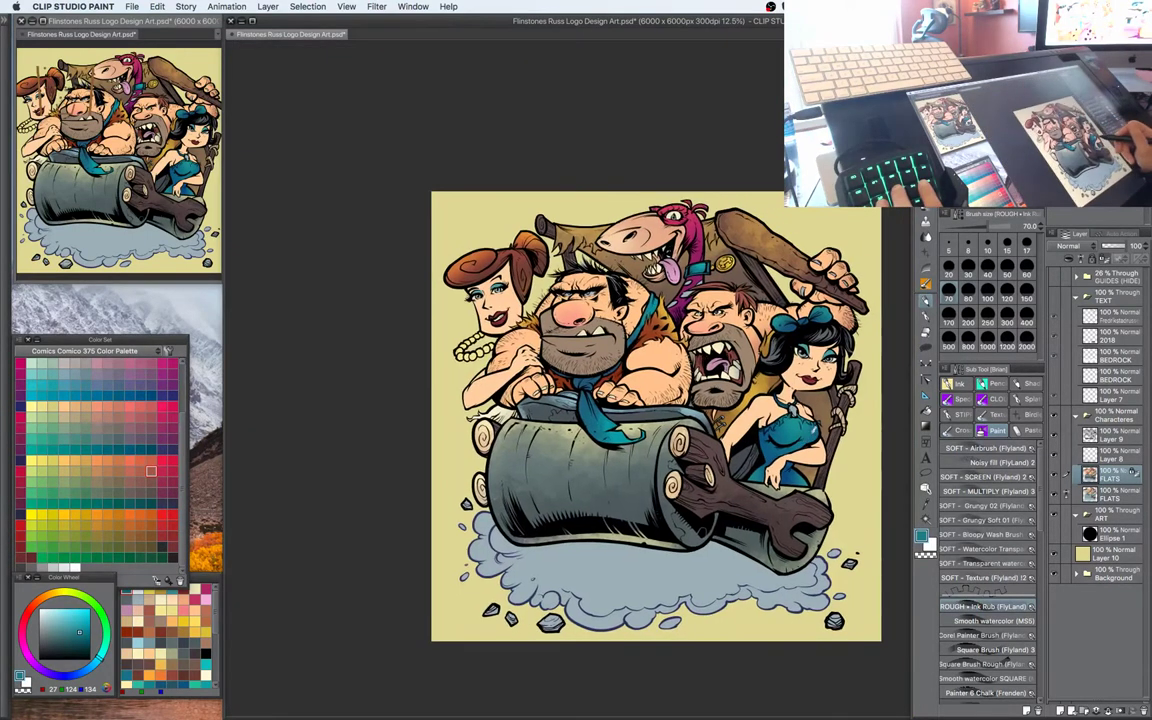
pyautogui.scroll(2, 760, 398)
# Select the highlights in the front man's black hair, paint them dark grey (RGB 52, 56, 57), and deselect
pyautogui.press('w')
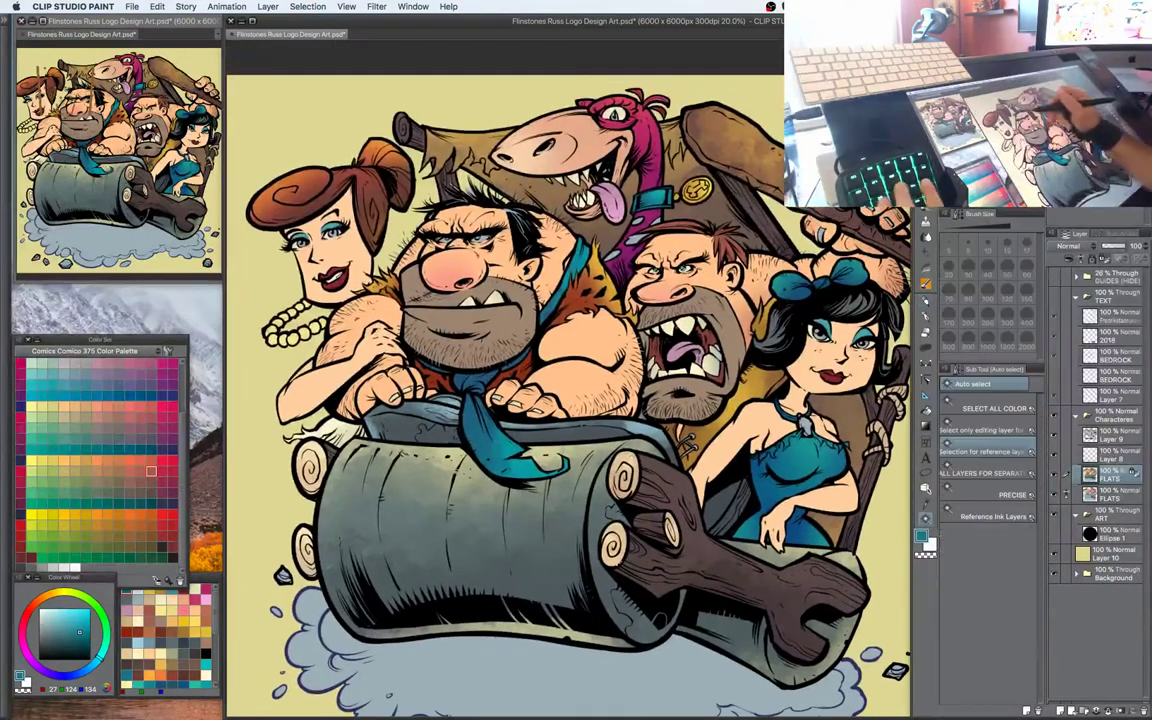
pyautogui.press('b')
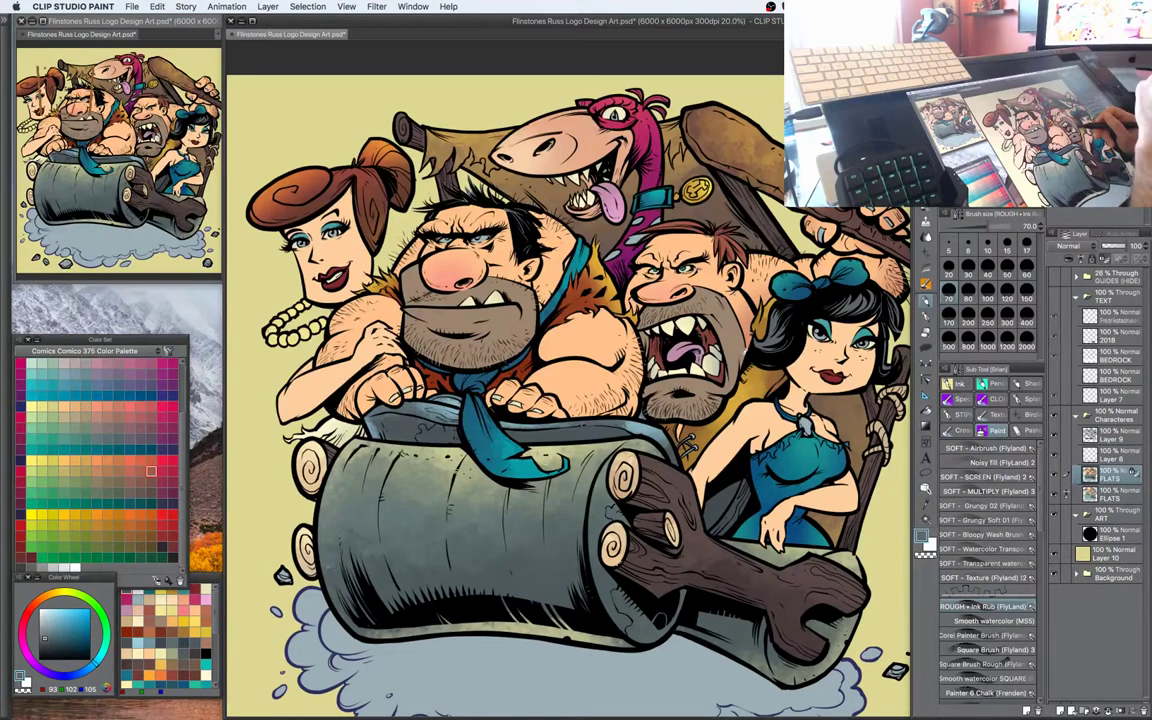
pyautogui.moveTo(613, 255)
pyautogui.mouseDown()
pyautogui.moveTo(609, 242)
pyautogui.moveTo(605, 259)
pyautogui.mouseUp()
pyautogui.press('w')
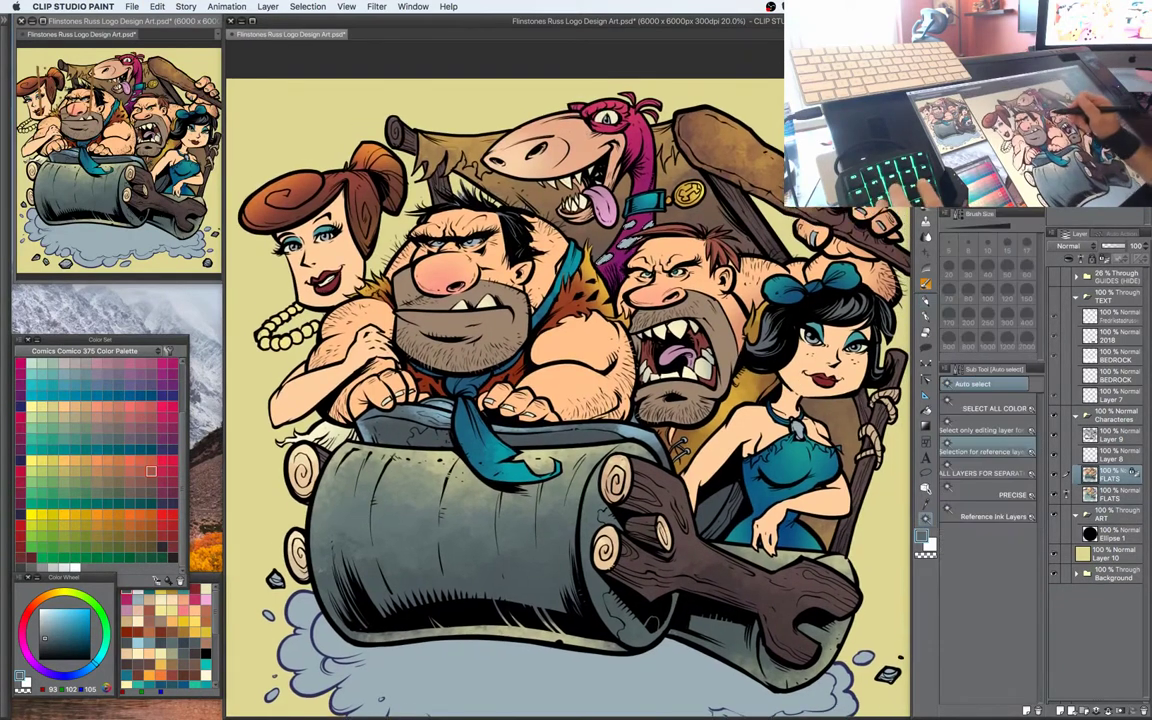
pyautogui.press('b')
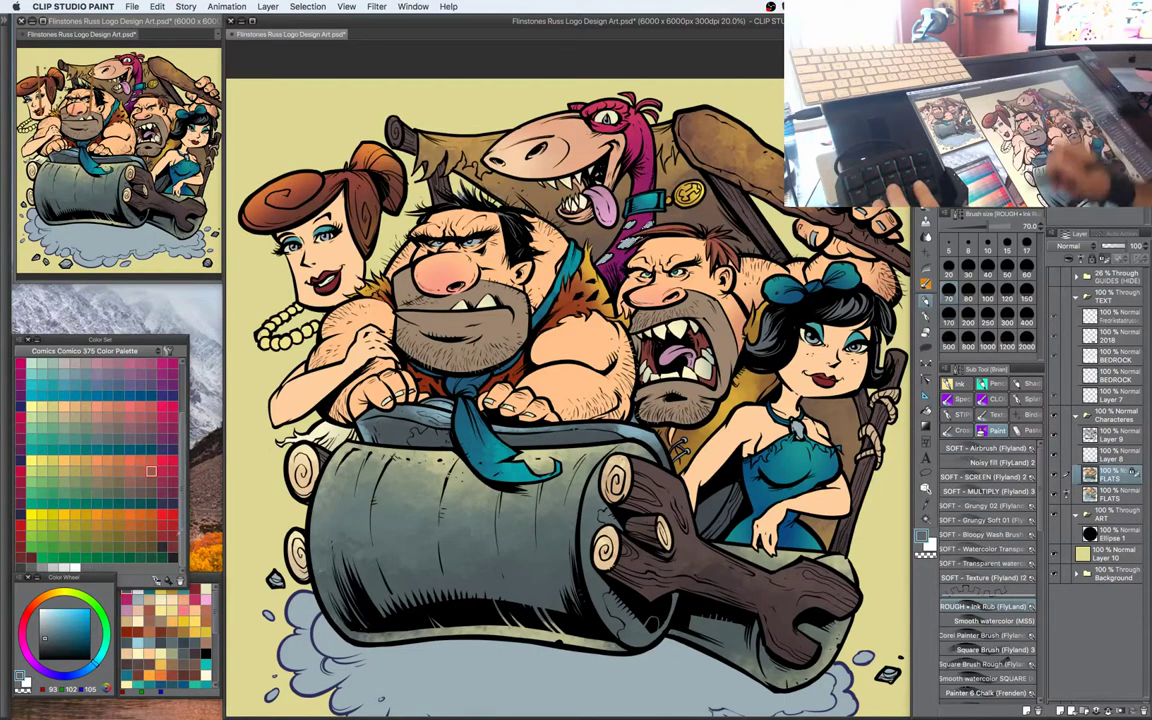
pyautogui.click(43, 648)
pyautogui.moveTo(576, 207); pyautogui.dragTo(557, 222)
pyautogui.moveTo(549, 230); pyautogui.dragTo(538, 237)
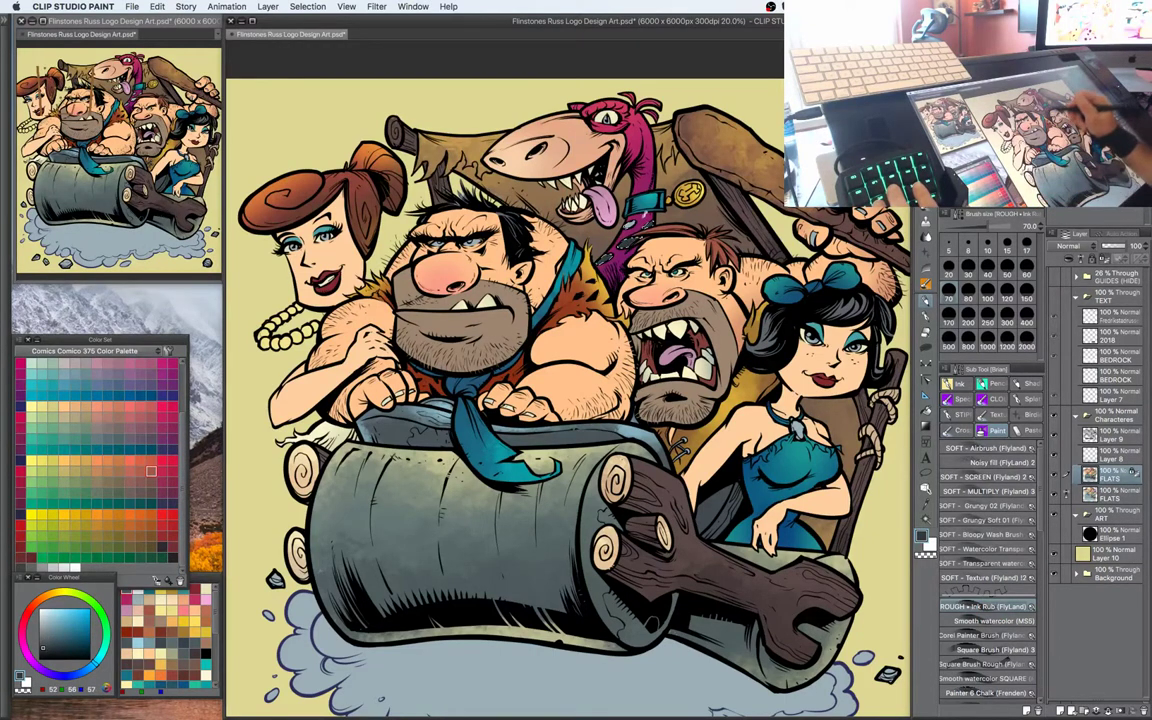
pyautogui.press('super+d')
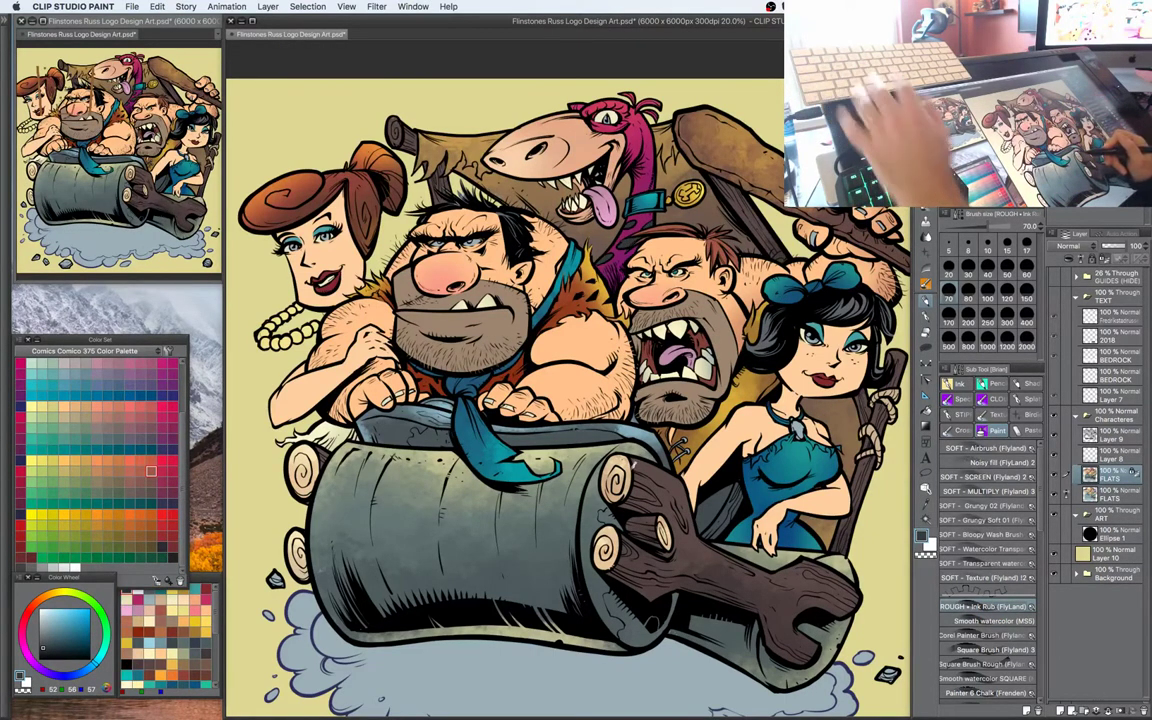
# Select the characters' teeth, paint them with light cream sampled from the dinosaur's teeth (RGB 247, 241, 197), and deselect
pyautogui.moveTo(850, 300); pyautogui.dragTo(847, 252)
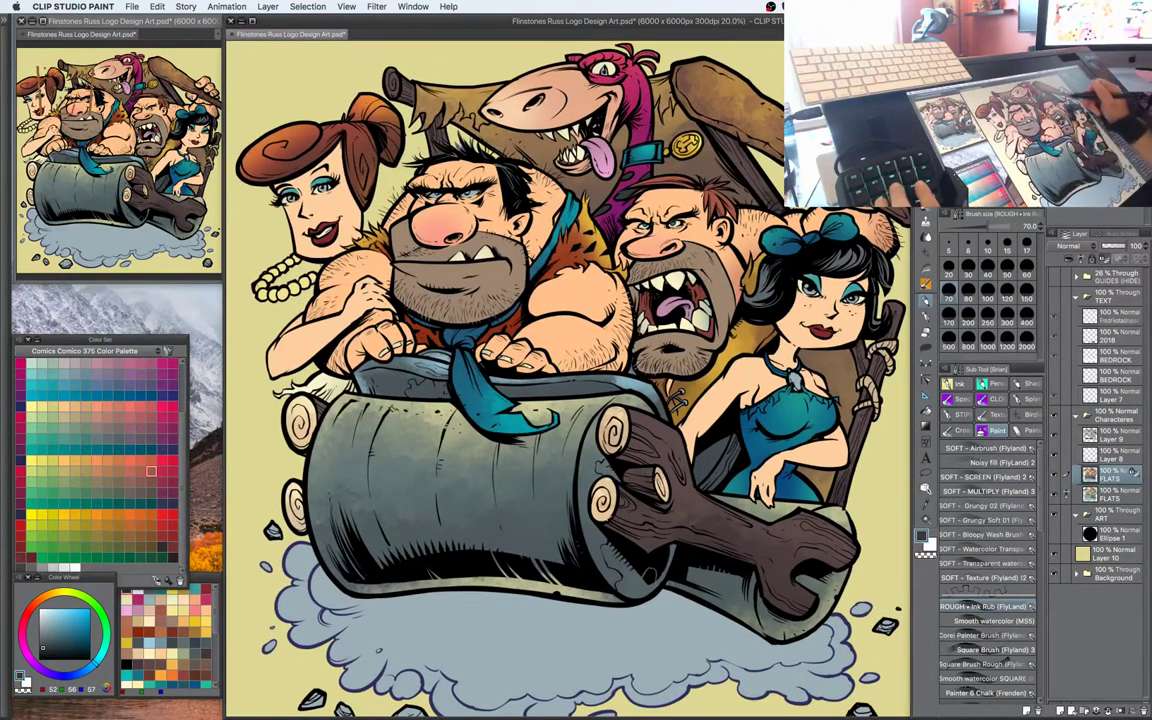
pyautogui.press('w')
pyautogui.click(571, 156)
pyautogui.press('p')
pyautogui.keyDown('alt'); pyautogui.click(571, 156); pyautogui.keyUp('alt')
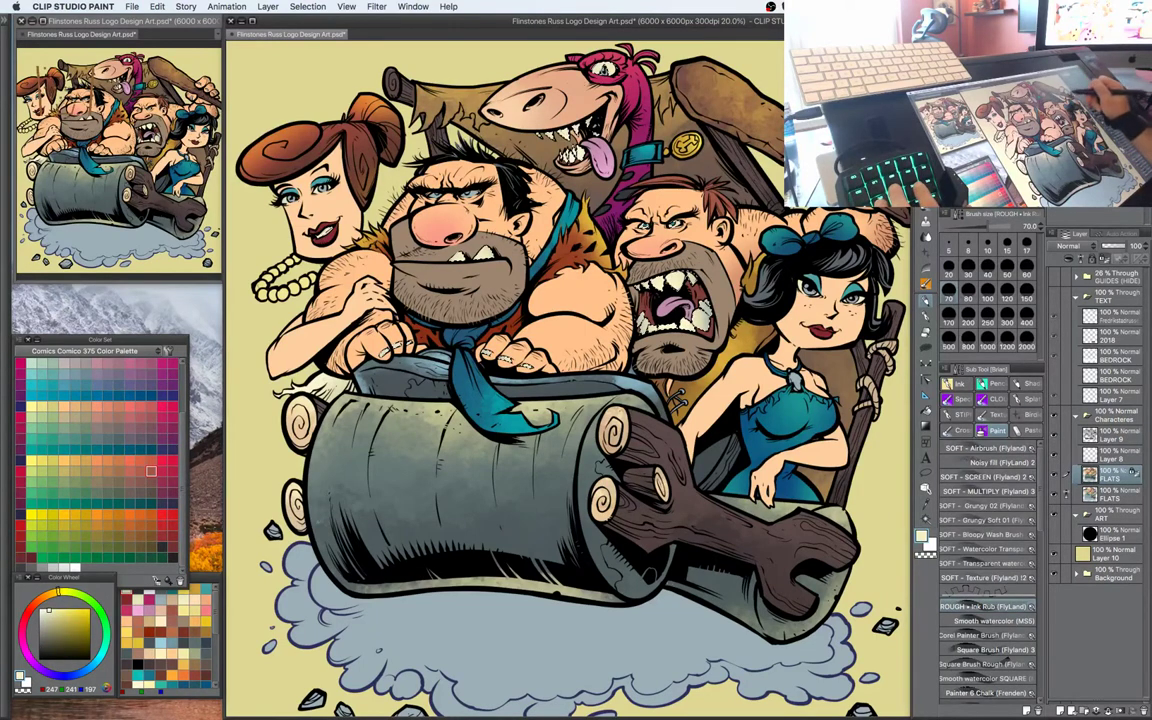
pyautogui.press('super+d')
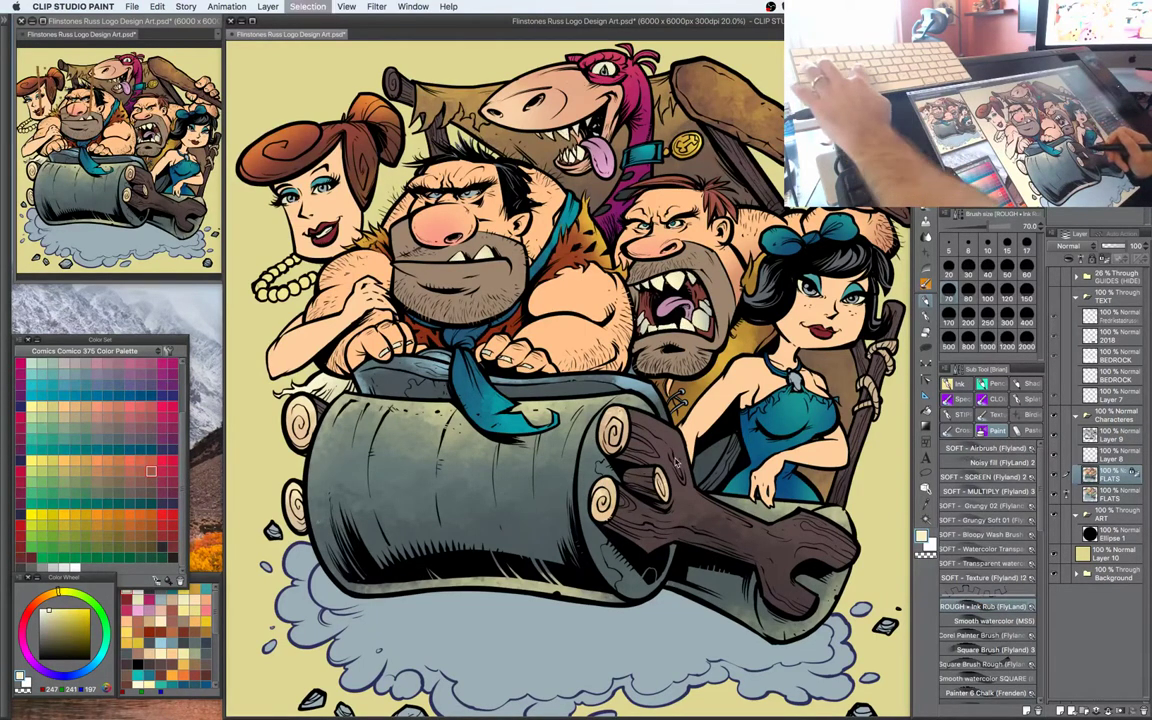
# Select the rear man's tunic areas and paint them dark reddish brown (RGB 114, 44, 20)
pyautogui.press('super+minus')
pyautogui.moveTo(711, 425); pyautogui.dragTo(667, 424)
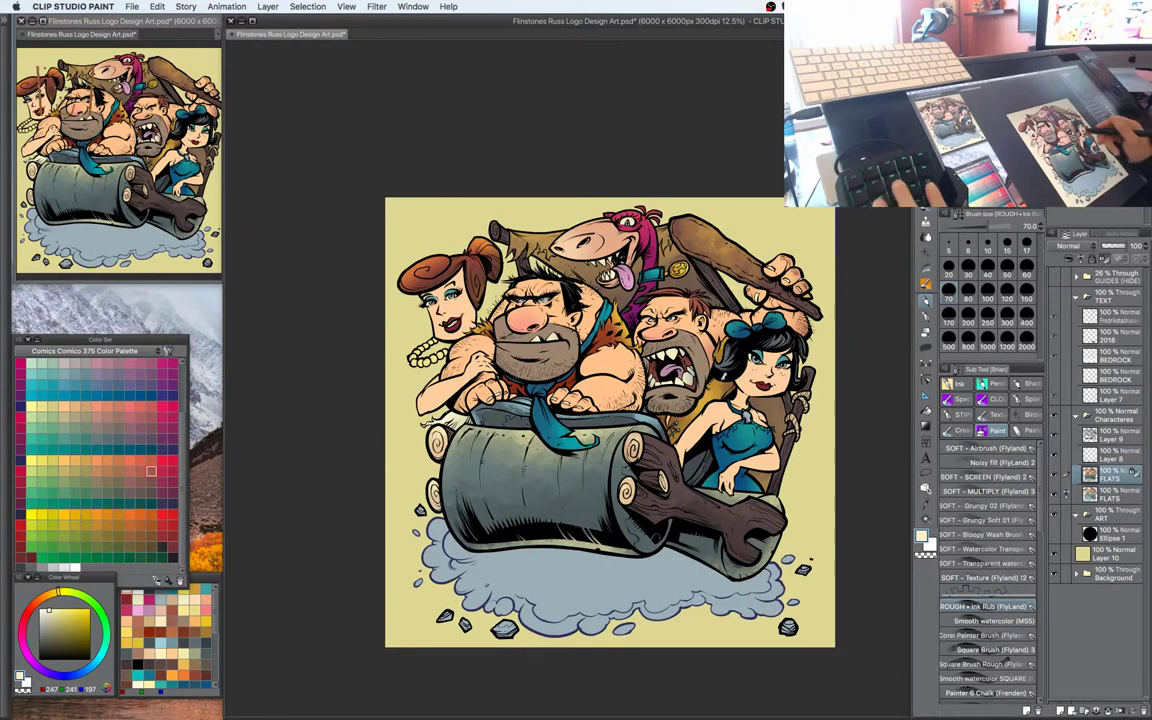
pyautogui.press('w')
pyautogui.press('b')
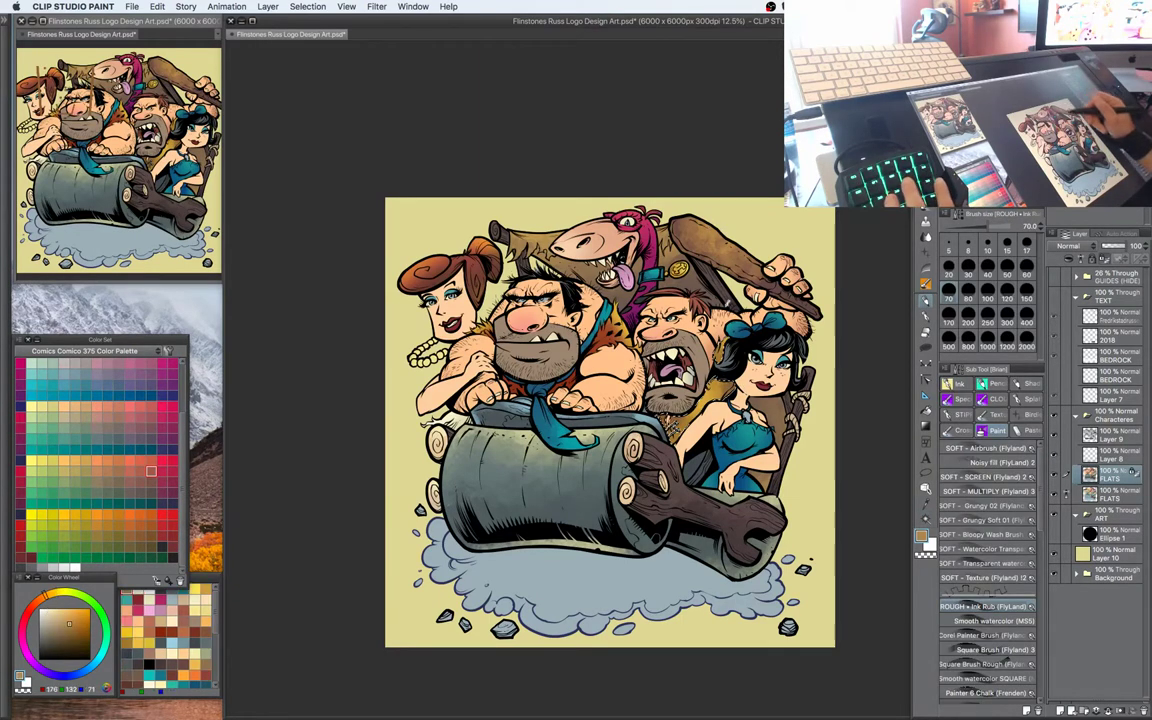
pyautogui.press('m')
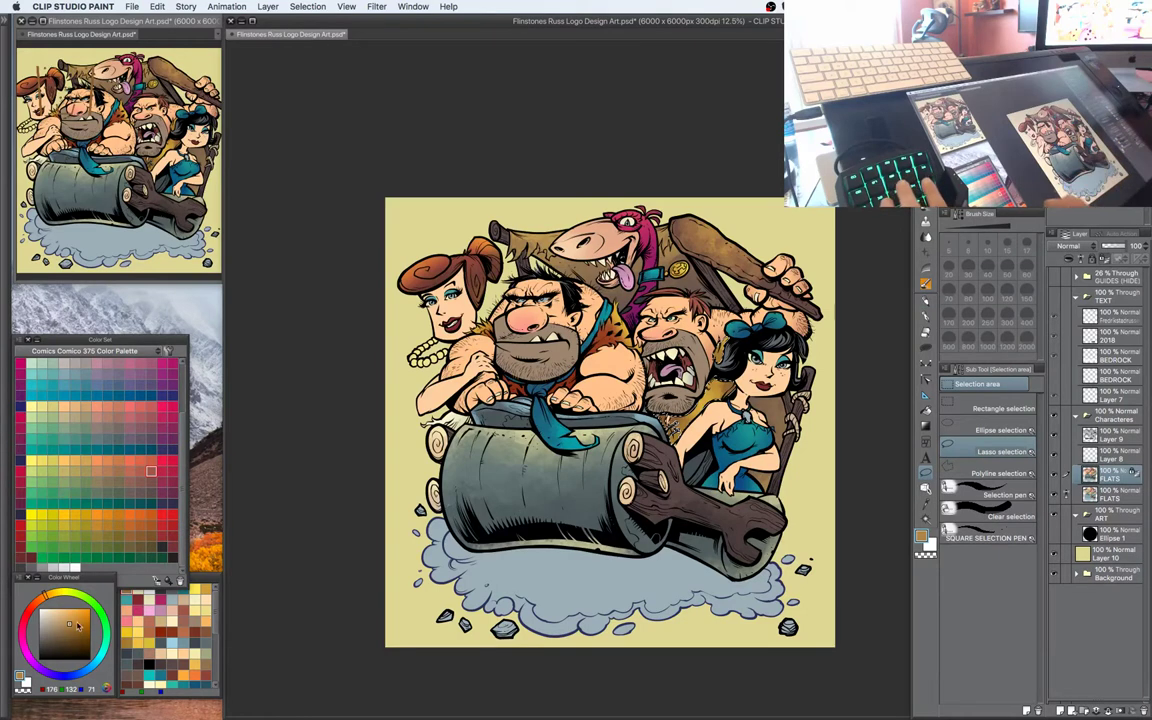
pyautogui.click(171, 632)
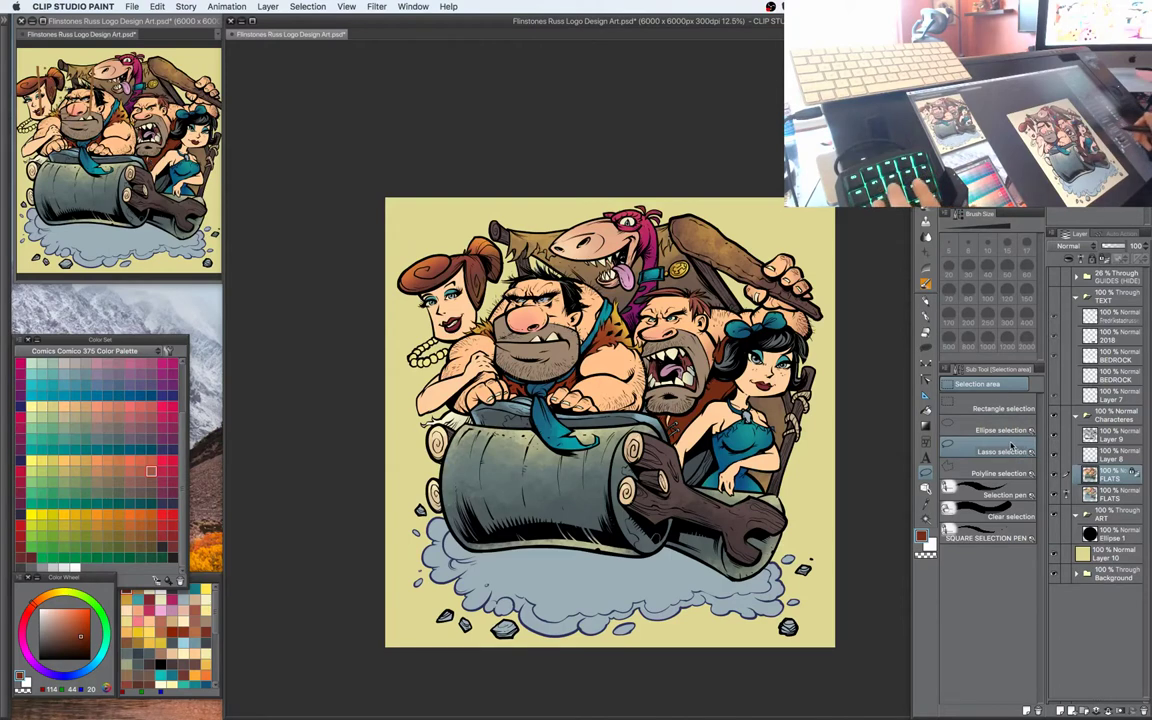
# Texture the rear man's tunic with the Grunge Overlay brush, using orange-red (RGB 183, 56, 15) and orange (RGB 249, 144, 70)
pyautogui.press('b')
pyautogui.press('m')
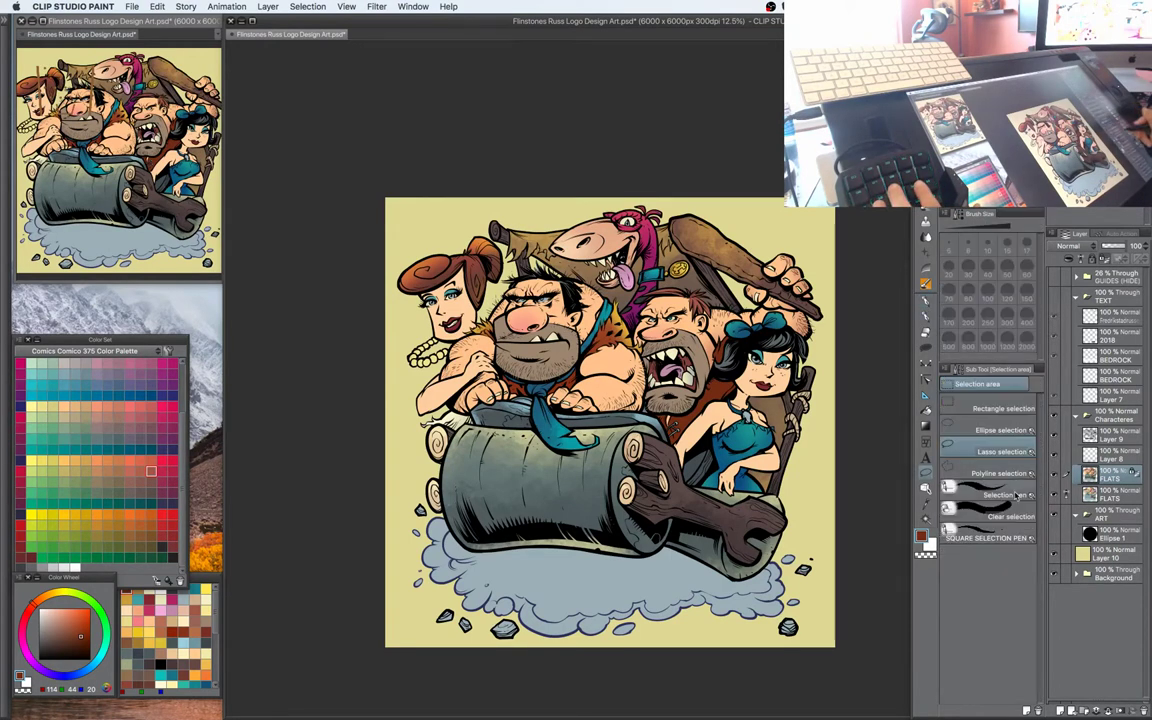
pyautogui.press('b')
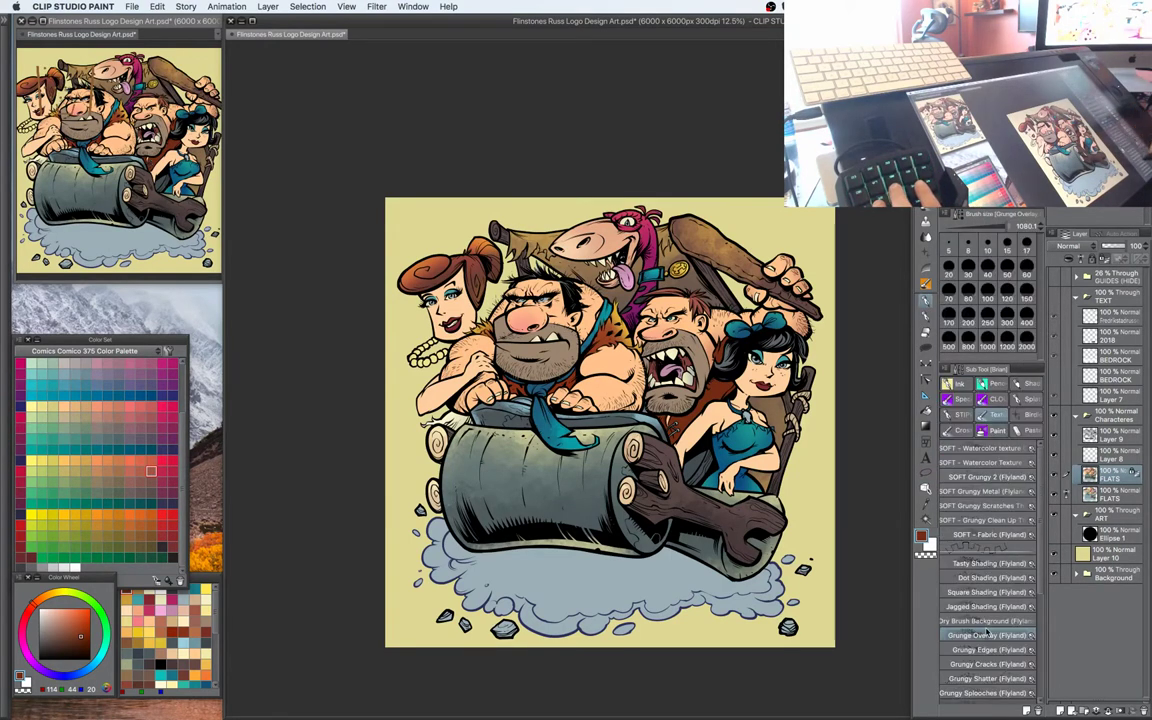
pyautogui.press('super+plus')
pyautogui.press('super+plus')
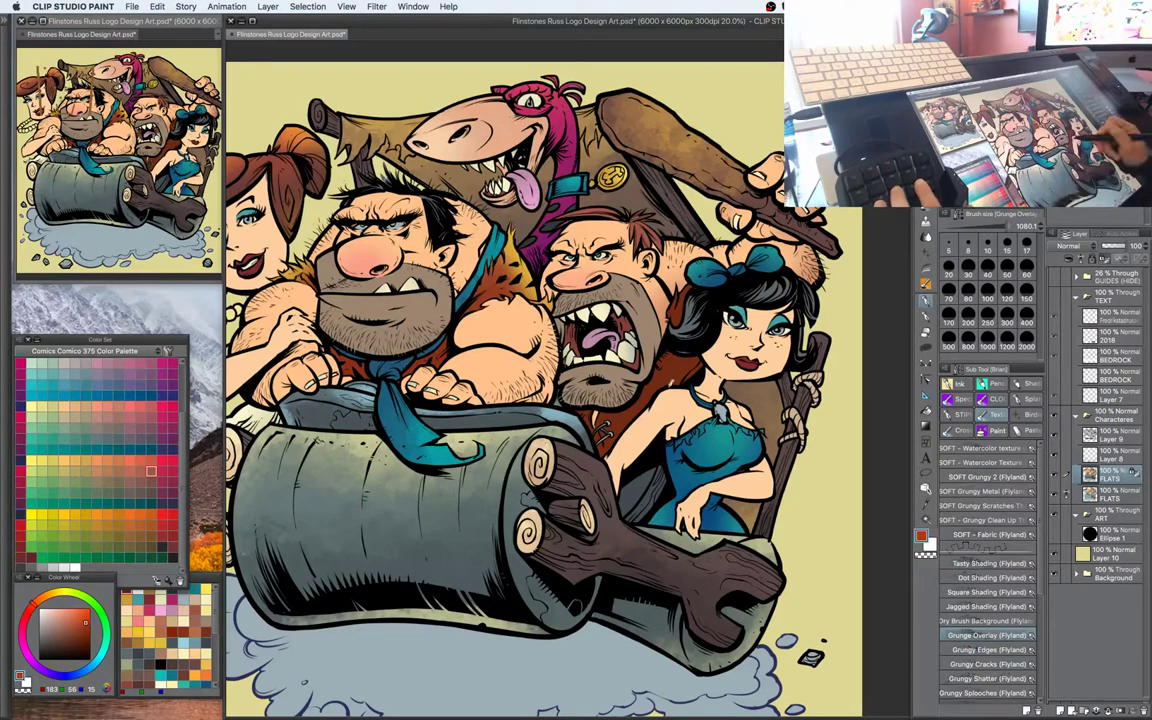
pyautogui.keyDown('alt'); pyautogui.click(664, 386); pyautogui.keyUp('alt')
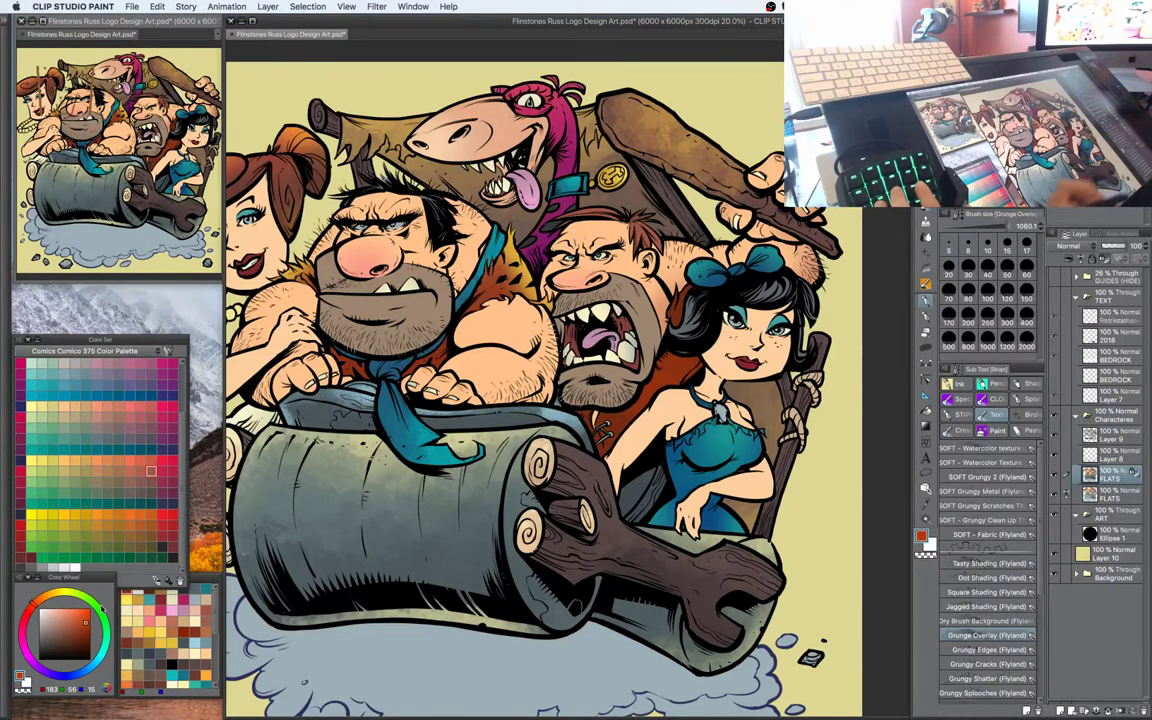
pyautogui.click(75, 609)
pyautogui.click(39, 599)
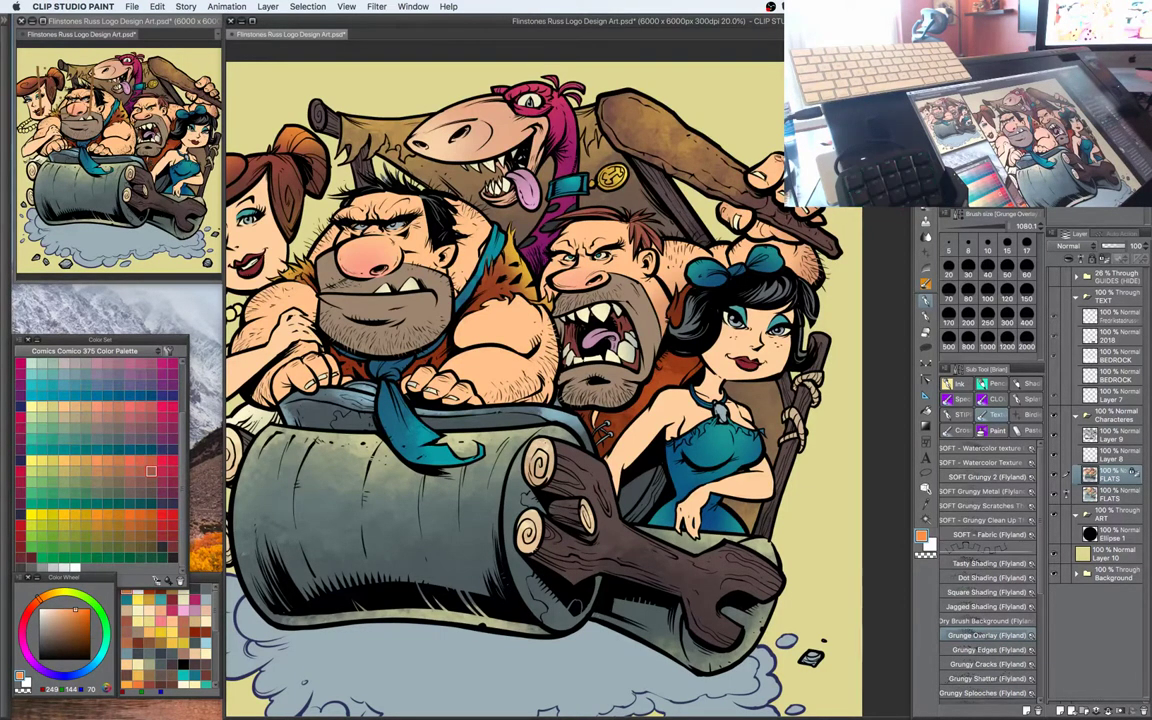
pyautogui.press('super+Tab')
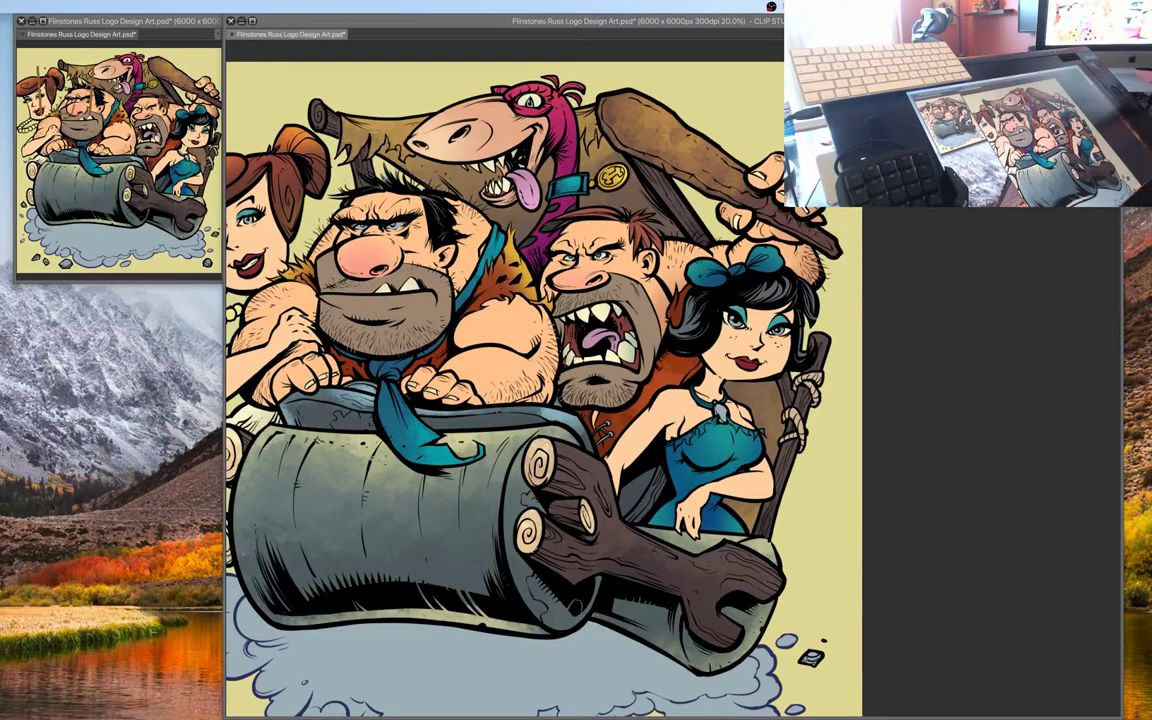
pyautogui.press('Tab')
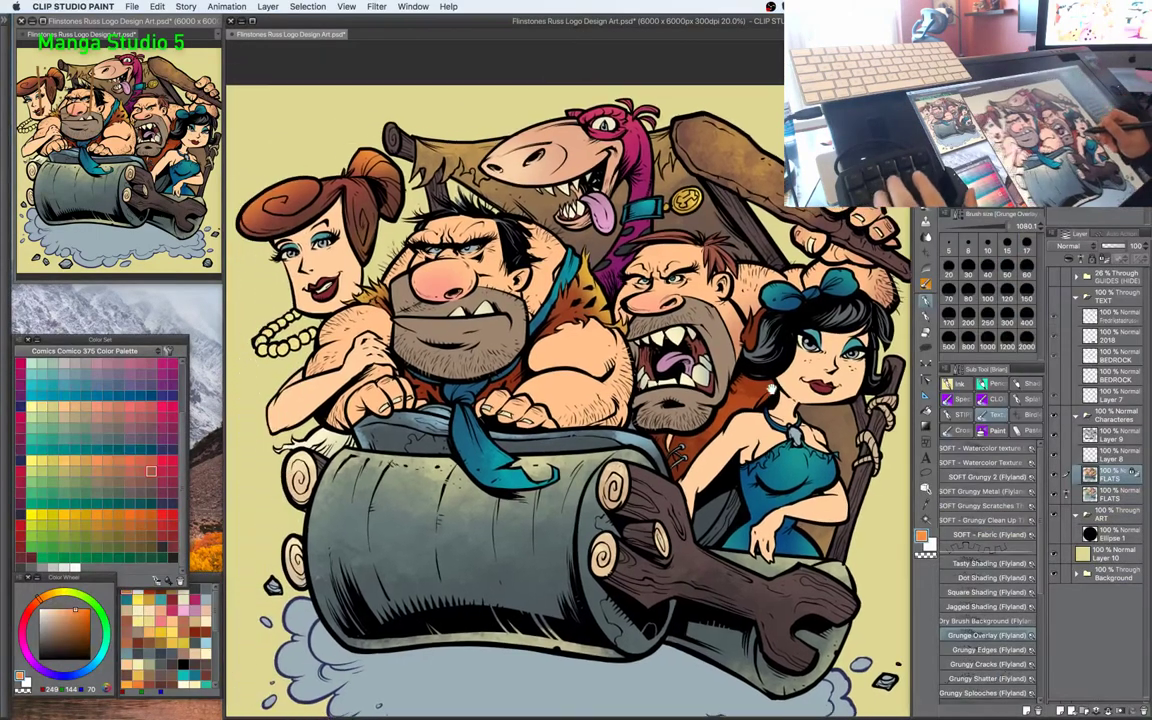
# Paint the red-haired woman's irises green (RGB 43, 165, 37)
pyautogui.moveTo(772, 388); pyautogui.dragTo(798, 384)
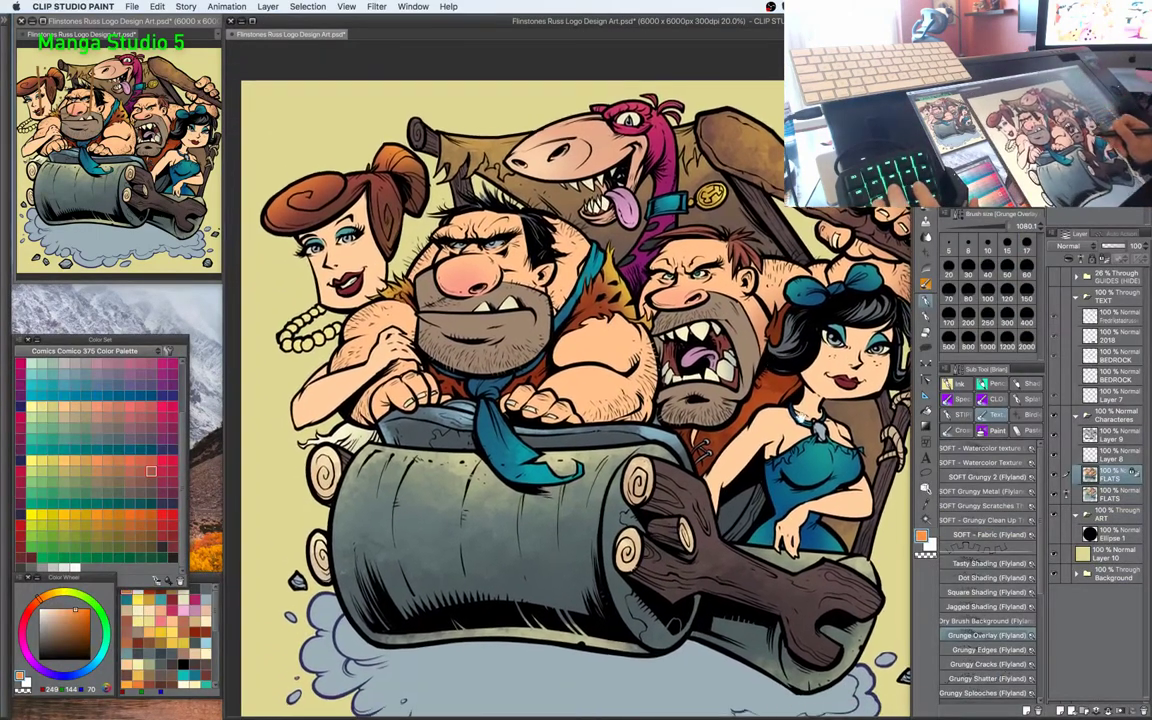
pyautogui.moveTo(806, 447); pyautogui.dragTo(790, 402)
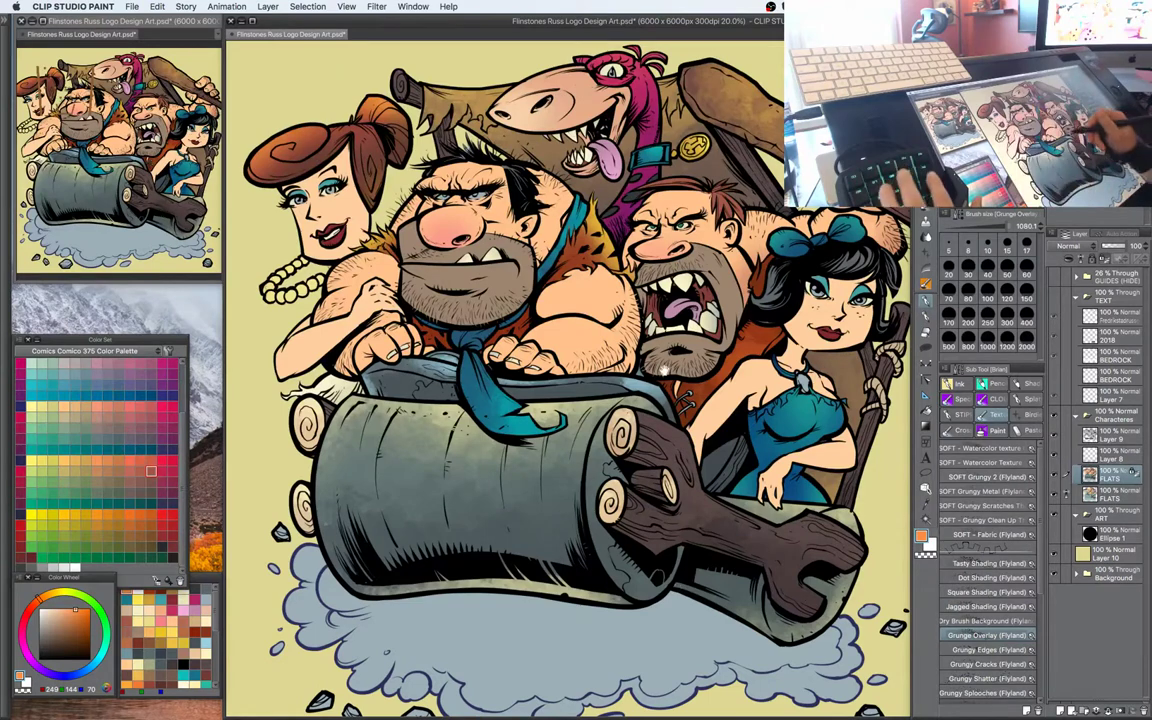
pyautogui.moveTo(685, 473); pyautogui.dragTo(774, 521)
pyautogui.press('super+plus')
pyautogui.moveTo(624, 350); pyautogui.dragTo(670, 387)
pyautogui.scroll(1, 670, 384)
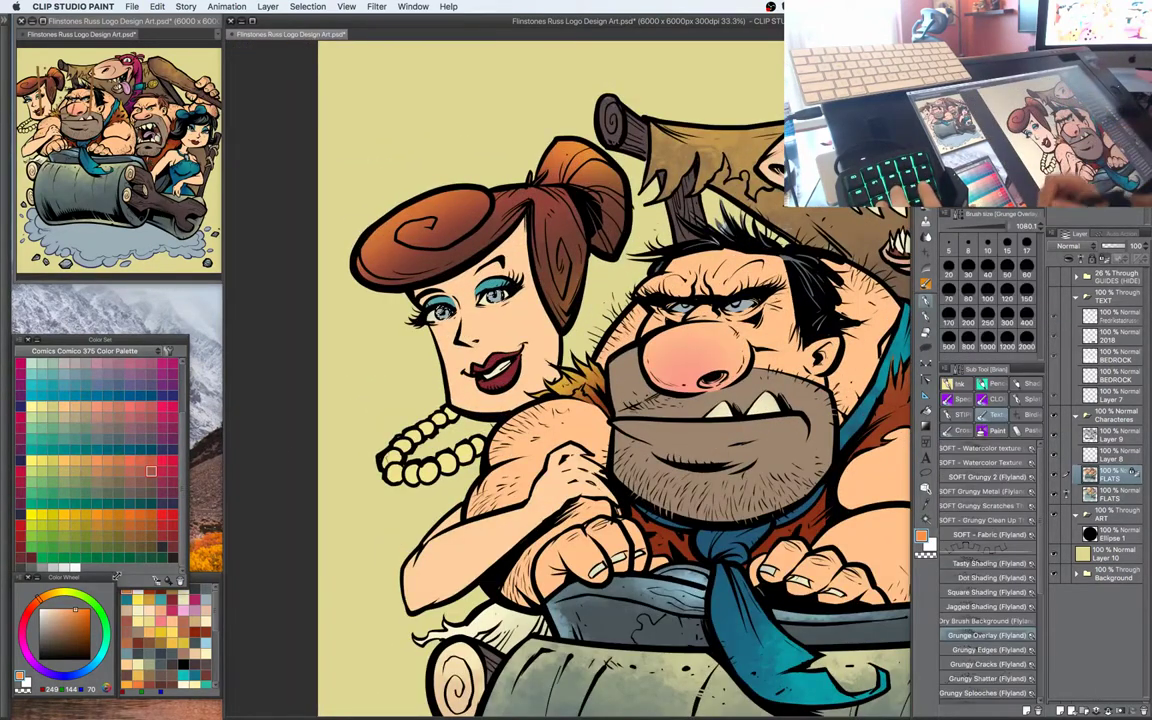
pyautogui.click(100, 610)
pyautogui.click(79, 626)
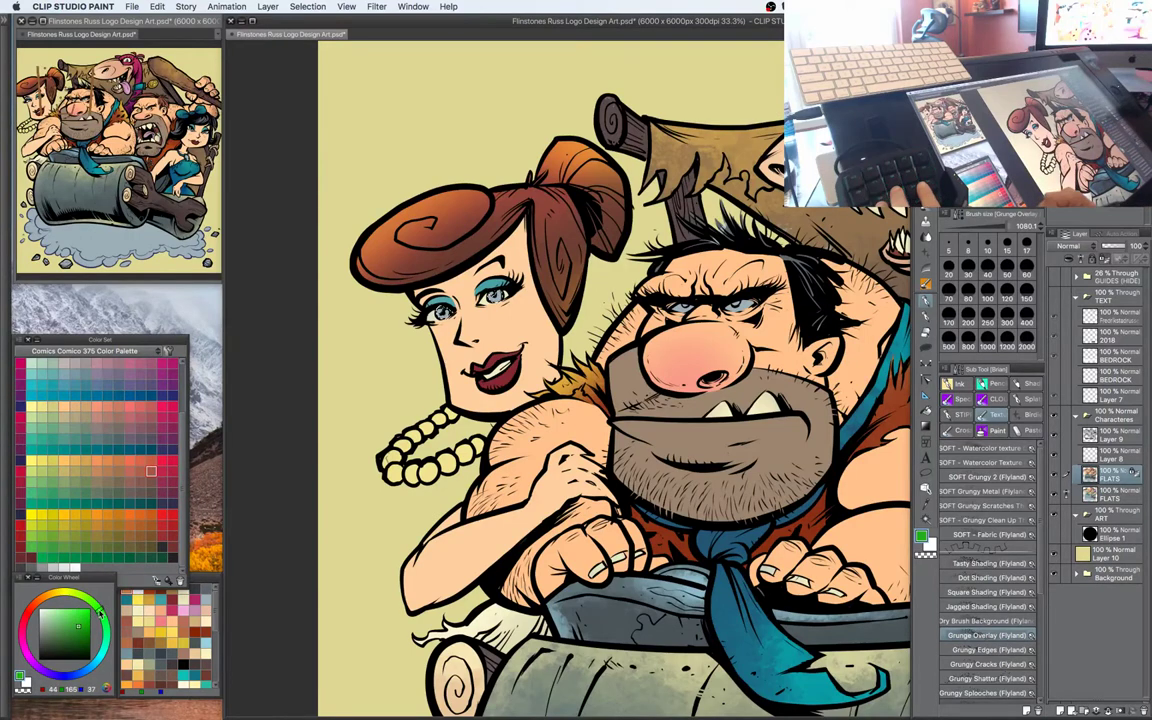
pyautogui.moveTo(99, 613); pyautogui.dragTo(99, 611)
pyautogui.click(495, 297)
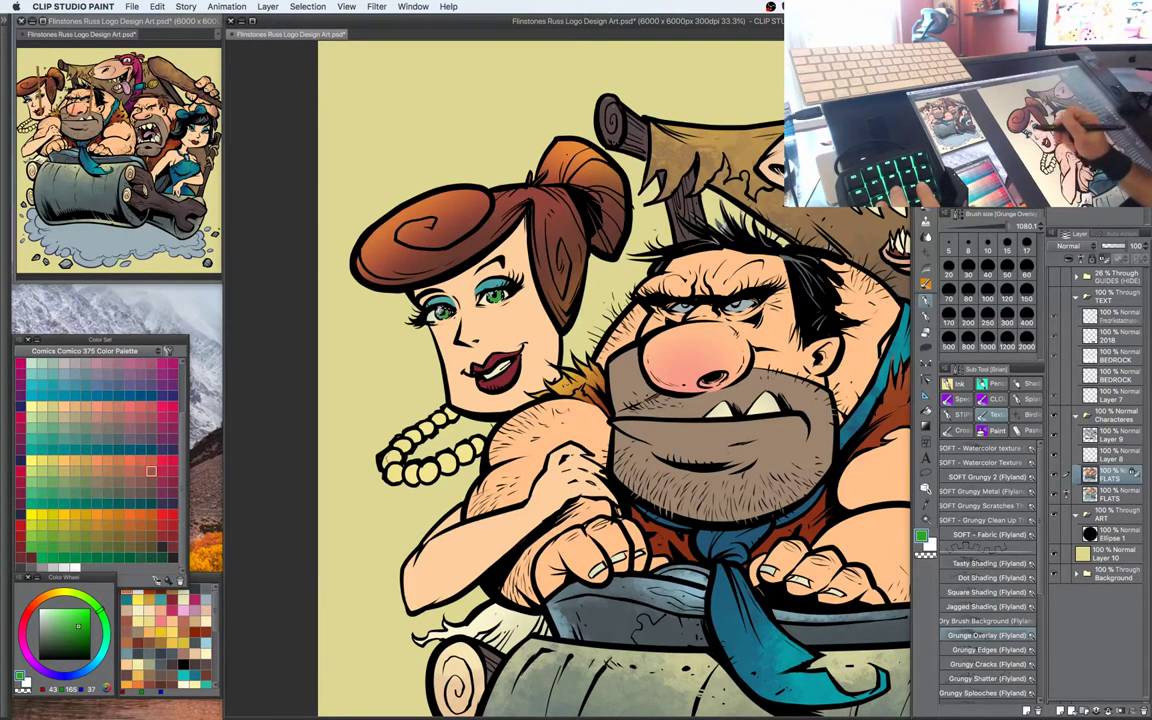
# Paint the front man's irises with teal sampled from his scarf (RGB 14, 147, 158)
pyautogui.moveTo(816, 447); pyautogui.dragTo(730, 433)
pyautogui.press('w')
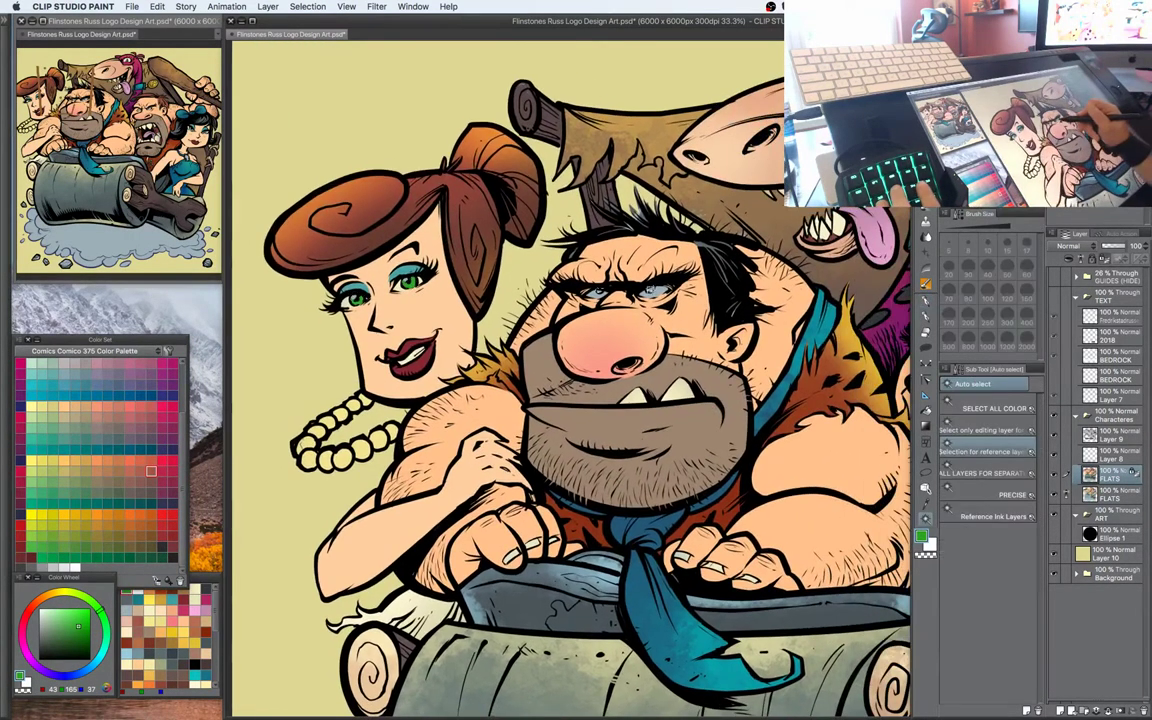
pyautogui.press('b')
pyautogui.keyDown('alt'); pyautogui.click(822, 318); pyautogui.keyUp('alt')
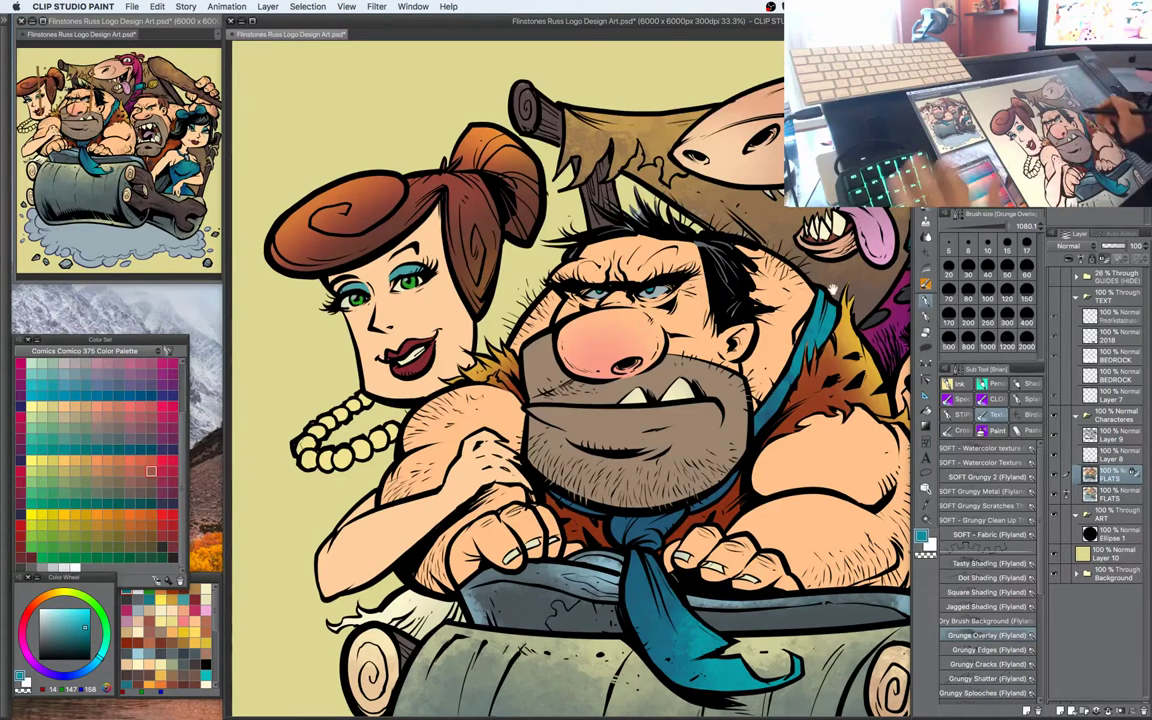
# Paint the black-haired woman's irises with magenta sampled from the dinosaur's neck (RGB 150, 30, 100)
pyautogui.moveTo(833, 289); pyautogui.dragTo(754, 430)
pyautogui.press('w')
pyautogui.press('b')
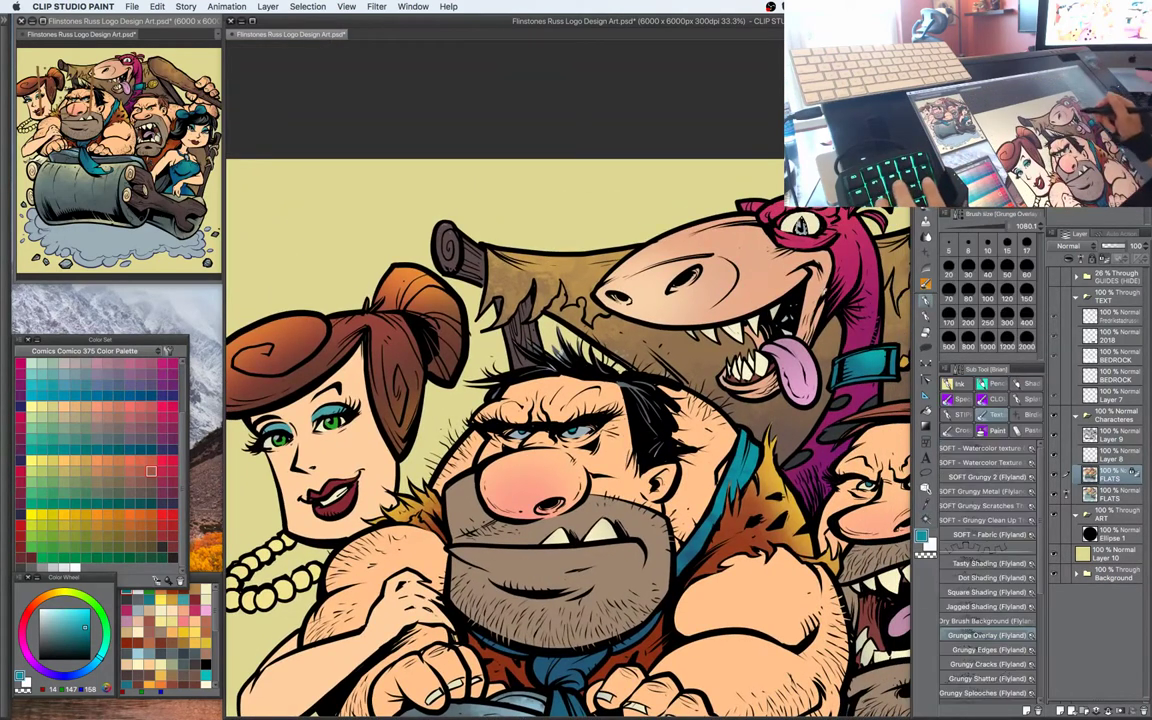
pyautogui.keyDown('alt'); pyautogui.click(865, 321); pyautogui.keyUp('alt')
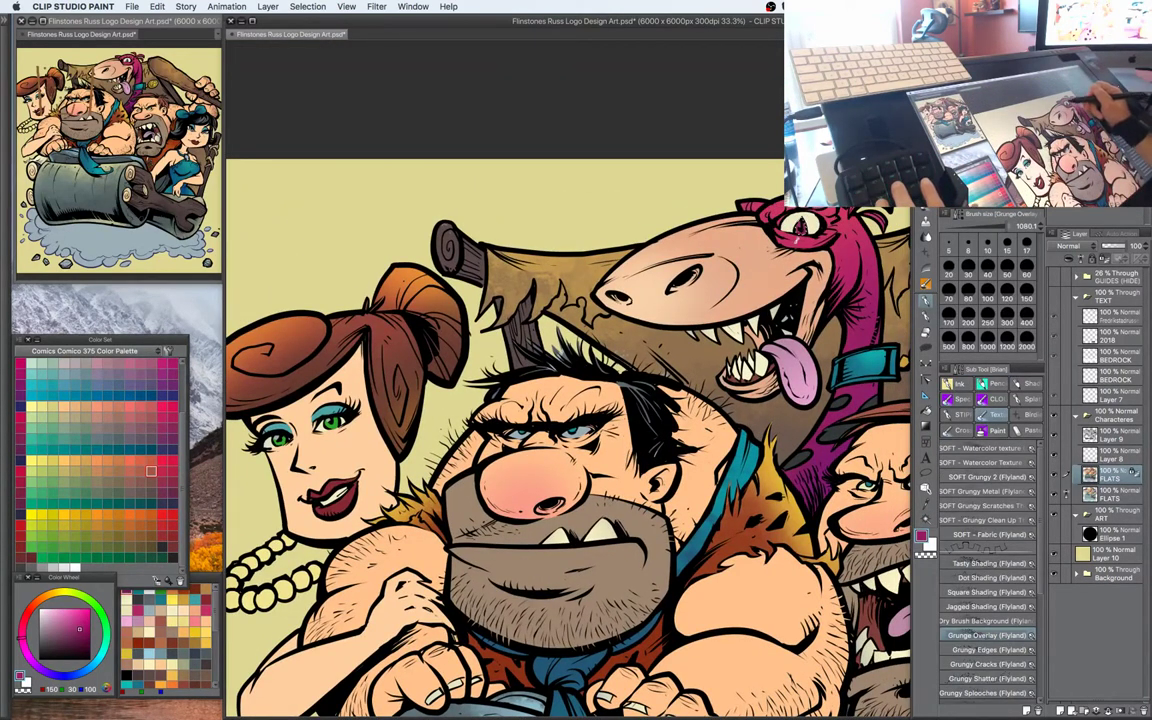
pyautogui.press('super+minus')
pyautogui.moveTo(870, 520); pyautogui.dragTo(812, 383)
pyautogui.moveTo(895, 388); pyautogui.dragTo(755, 372)
pyautogui.moveTo(849, 414)
pyautogui.mouseDown()
pyautogui.moveTo(817, 377)
pyautogui.moveTo(805, 395)
pyautogui.mouseUp()
pyautogui.press('w')
pyautogui.press('b')
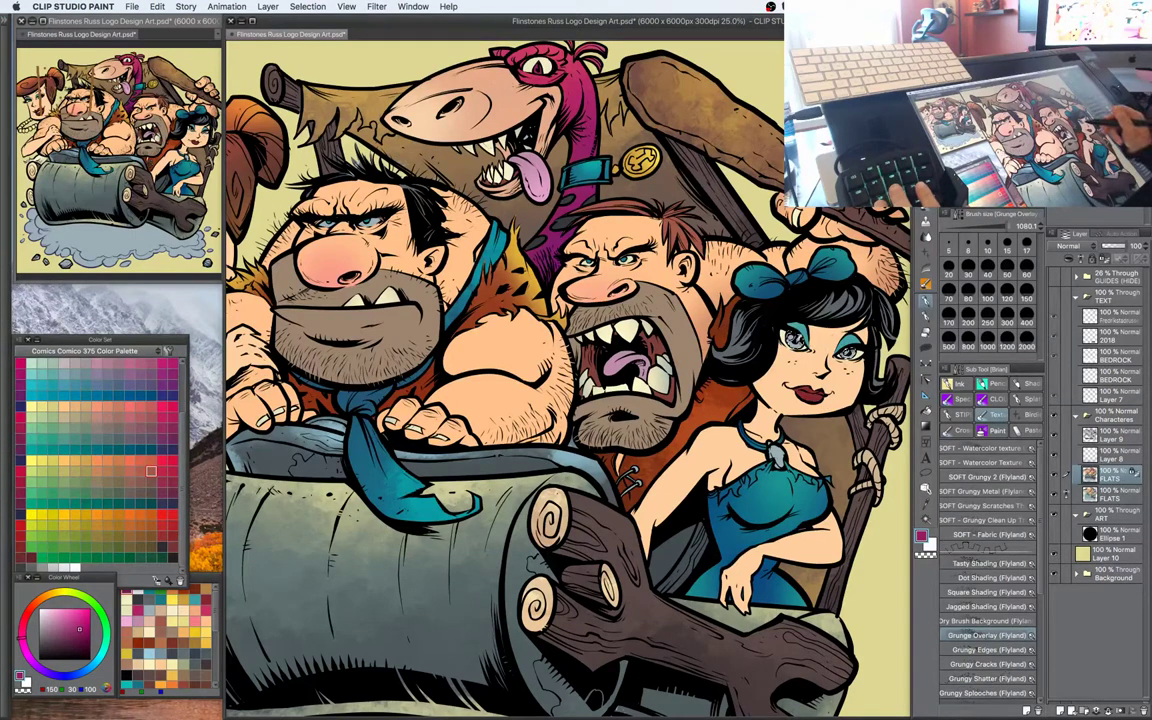
pyautogui.moveTo(796, 339)
pyautogui.mouseDown()
pyautogui.moveTo(848, 350)
pyautogui.moveTo(822, 345)
pyautogui.mouseUp()
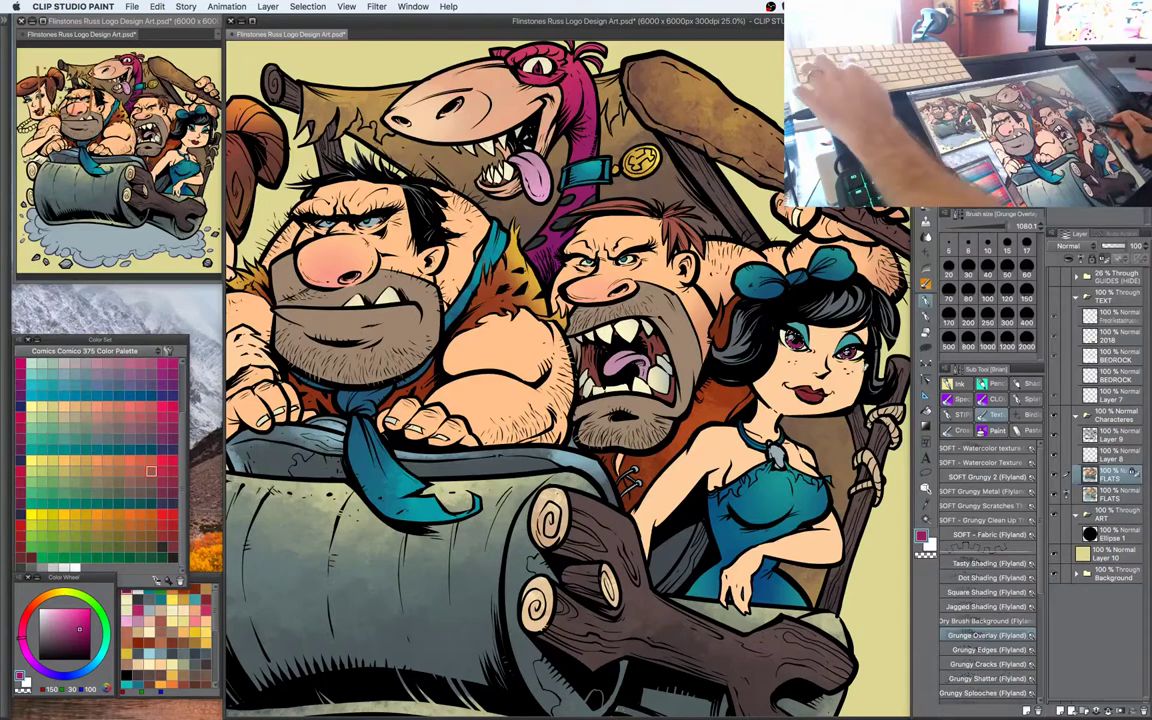
# Select the laces on the rear man's tunic and paint them light yellow (RGB 255, 241, 105)
pyautogui.moveTo(810, 403); pyautogui.dragTo(846, 350)
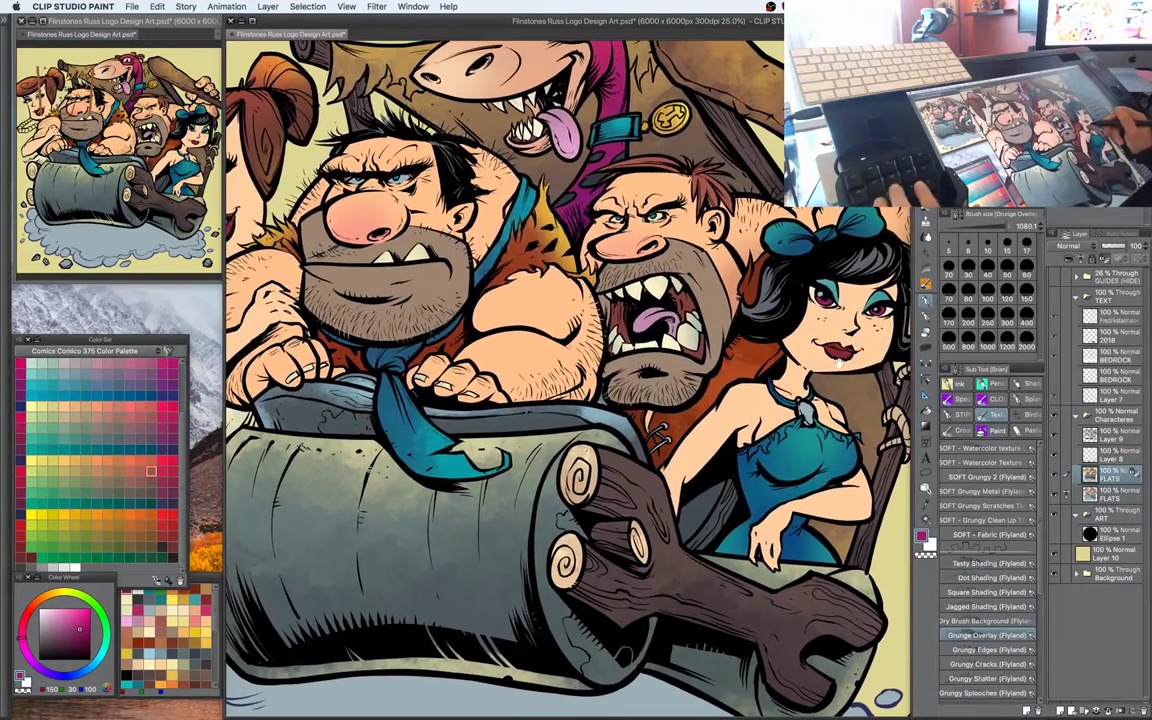
pyautogui.press('super+minus')
pyautogui.moveTo(804, 413); pyautogui.dragTo(824, 353)
pyautogui.press('super+minus')
pyautogui.press('super+plus')
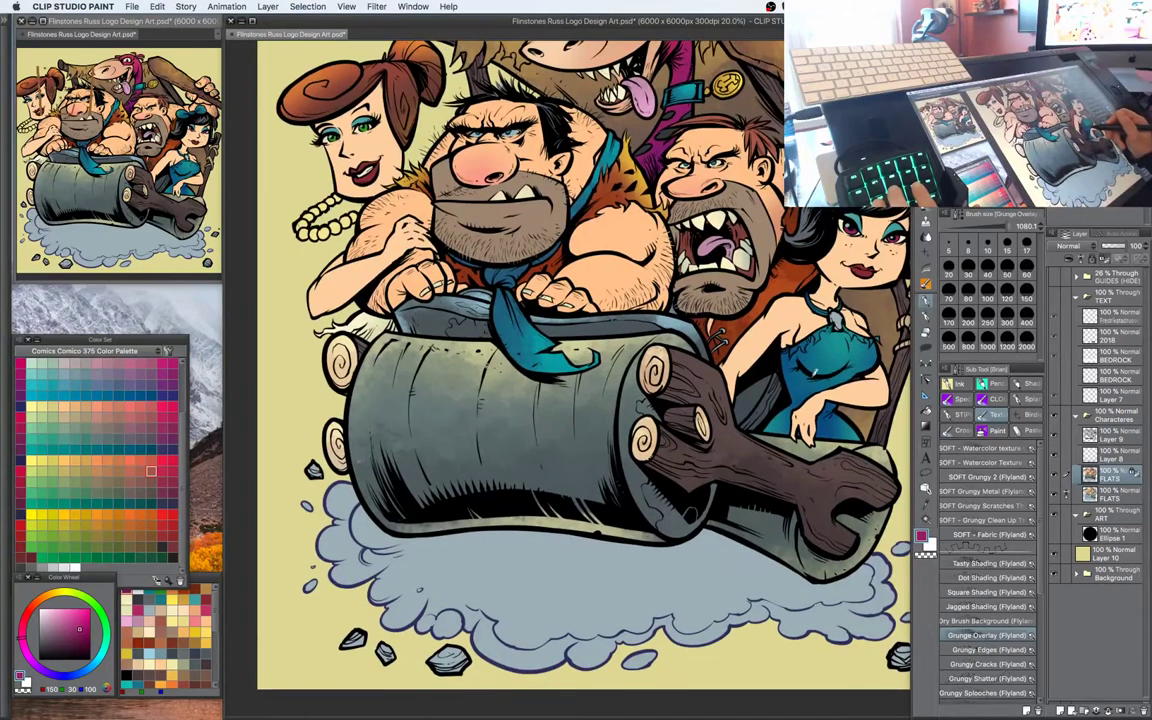
pyautogui.hotkey('ctrl', '+')
pyautogui.hotkey('ctrl', '+')
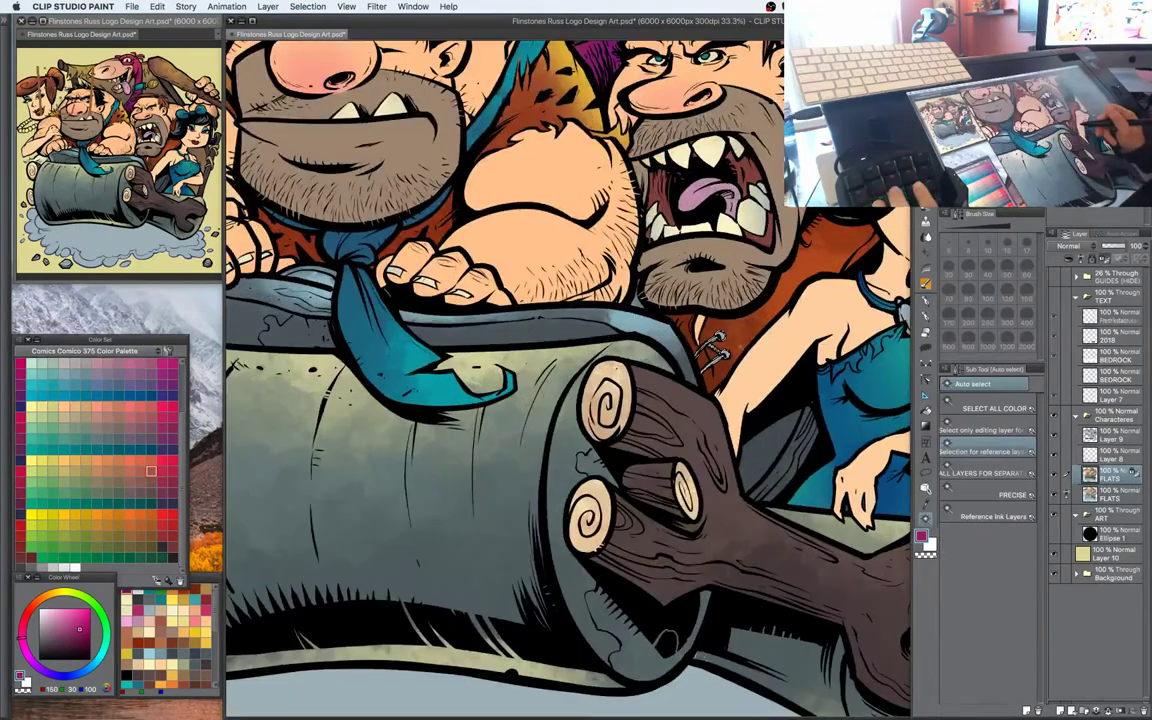
pyautogui.moveTo(746, 278); pyautogui.dragTo(739, 364)
pyautogui.keyDown('alt'); pyautogui.click(572, 165); pyautogui.keyUp('alt')
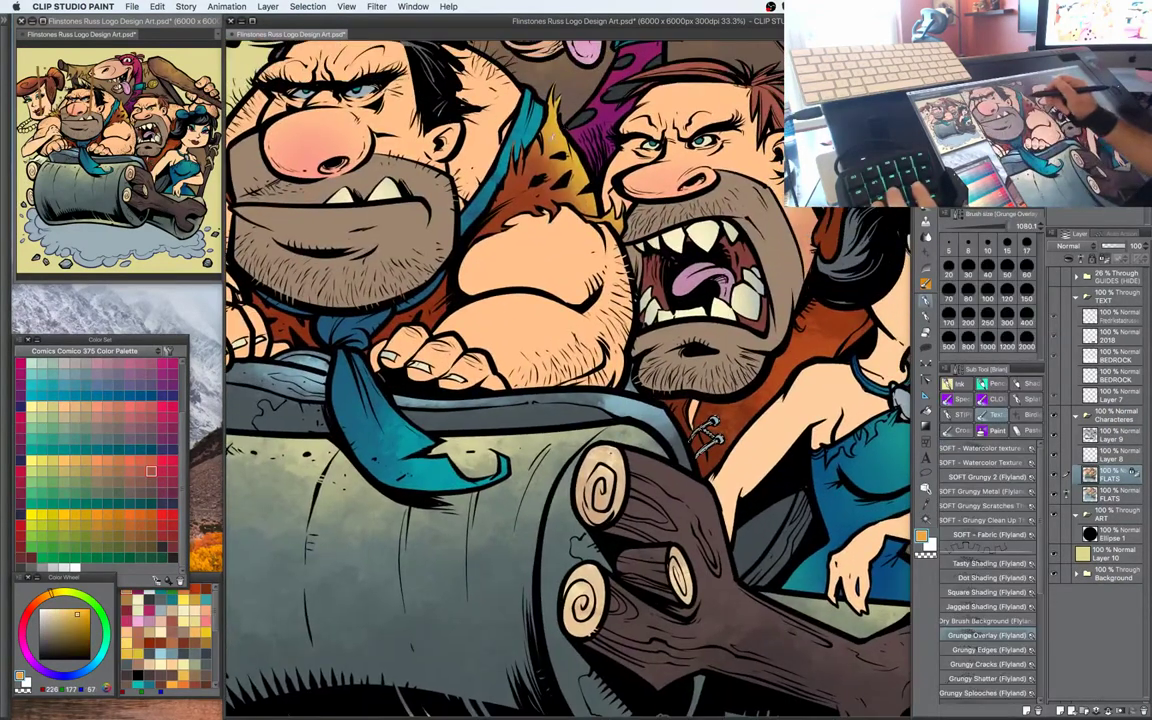
pyautogui.click(69, 609)
pyautogui.click(59, 591)
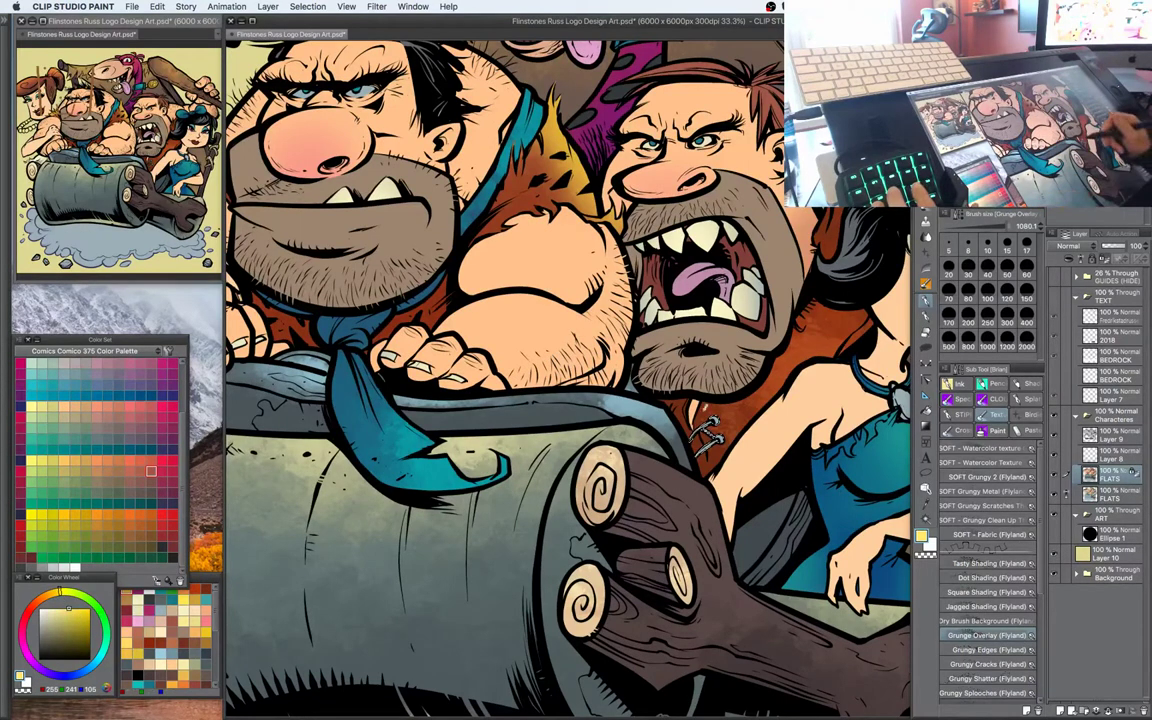
pyautogui.moveTo(716, 430); pyautogui.dragTo(698, 445)
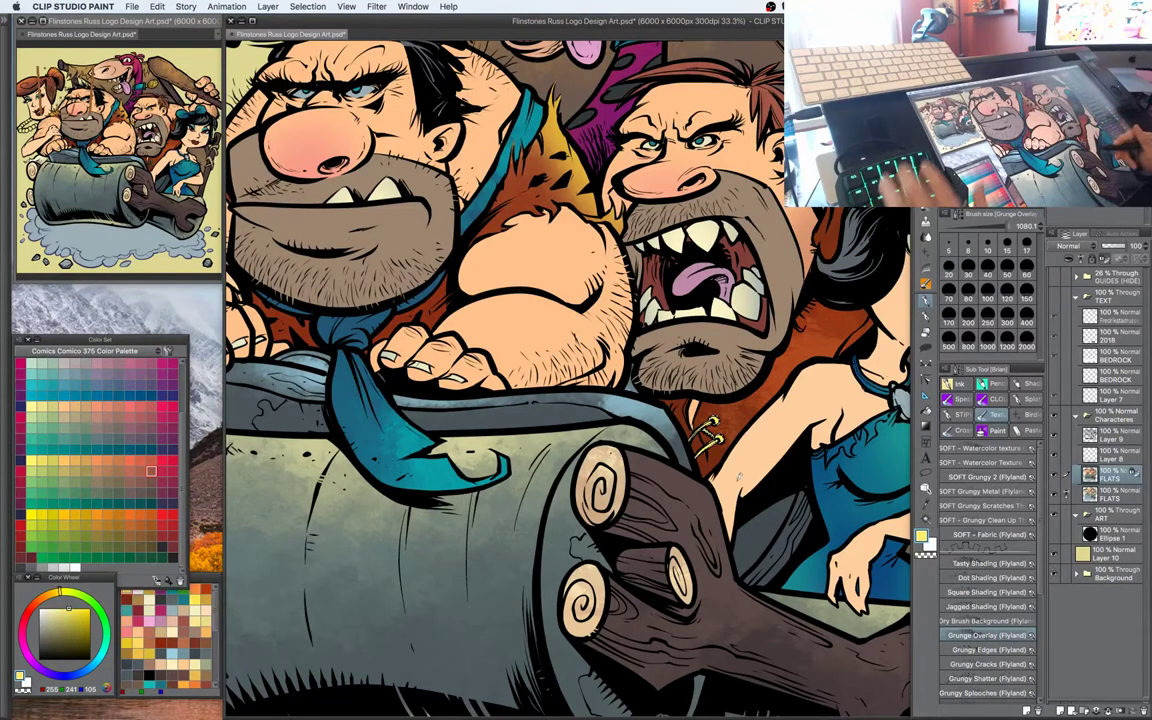
# Make a selection from the rear man's tunic, choose reddish browns (RGB 150, 65, 42 and 120, 28, 21) for shading, and deselect
pyautogui.hotkey('ctrl', '-')
pyautogui.moveTo(720, 470)
pyautogui.mouseDown()
pyautogui.moveTo(730, 396)
pyautogui.moveTo(748, 460)
pyautogui.moveTo(770, 482)
pyautogui.moveTo(720, 453)
pyautogui.moveTo(732, 463)
pyautogui.mouseUp()
pyautogui.press('super+minus')
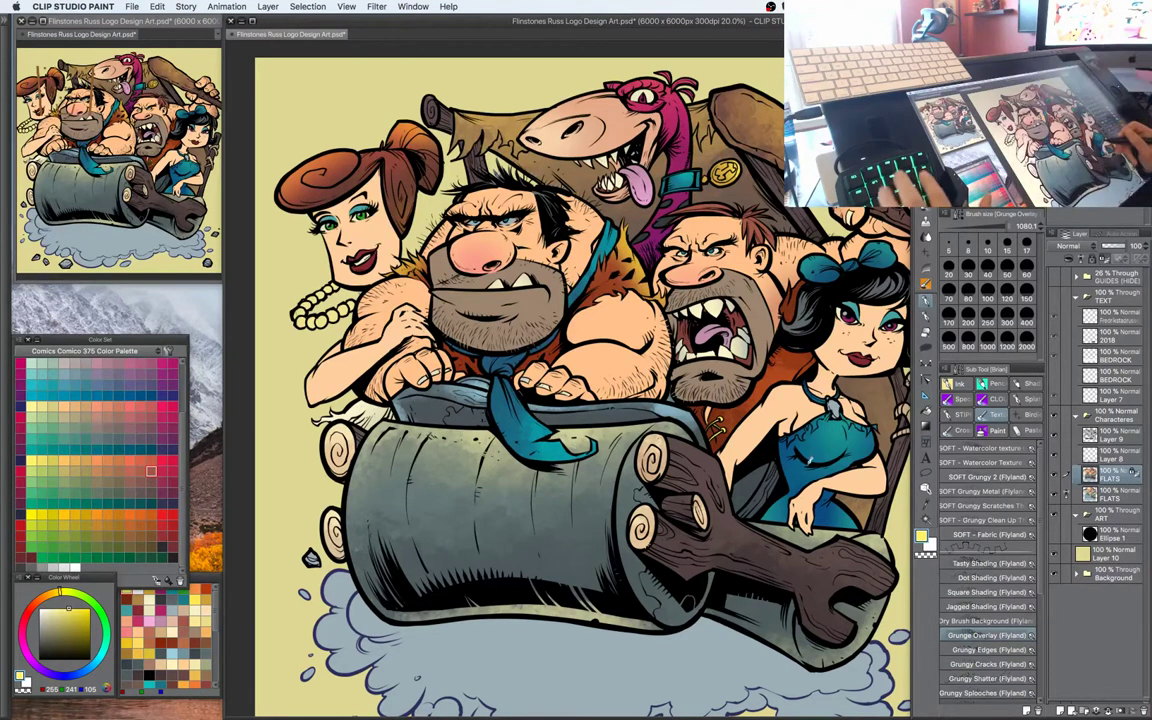
pyautogui.moveTo(796, 443); pyautogui.dragTo(776, 411)
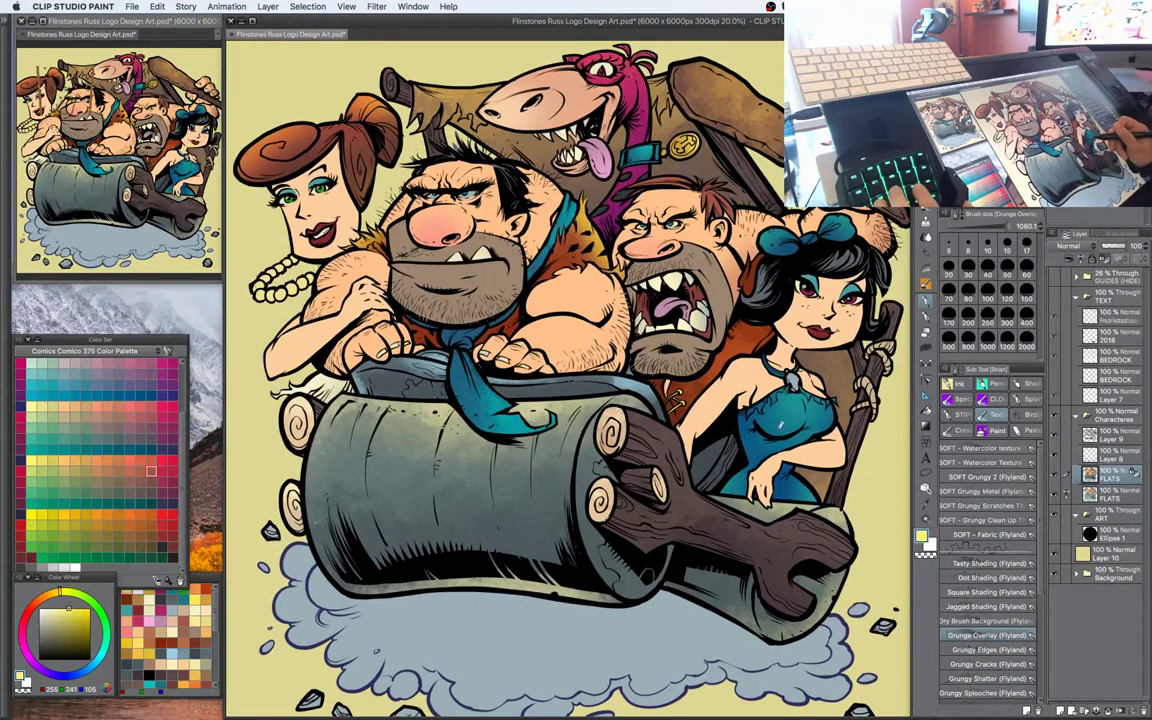
pyautogui.press('w')
pyautogui.click(742, 340)
pyautogui.press('b')
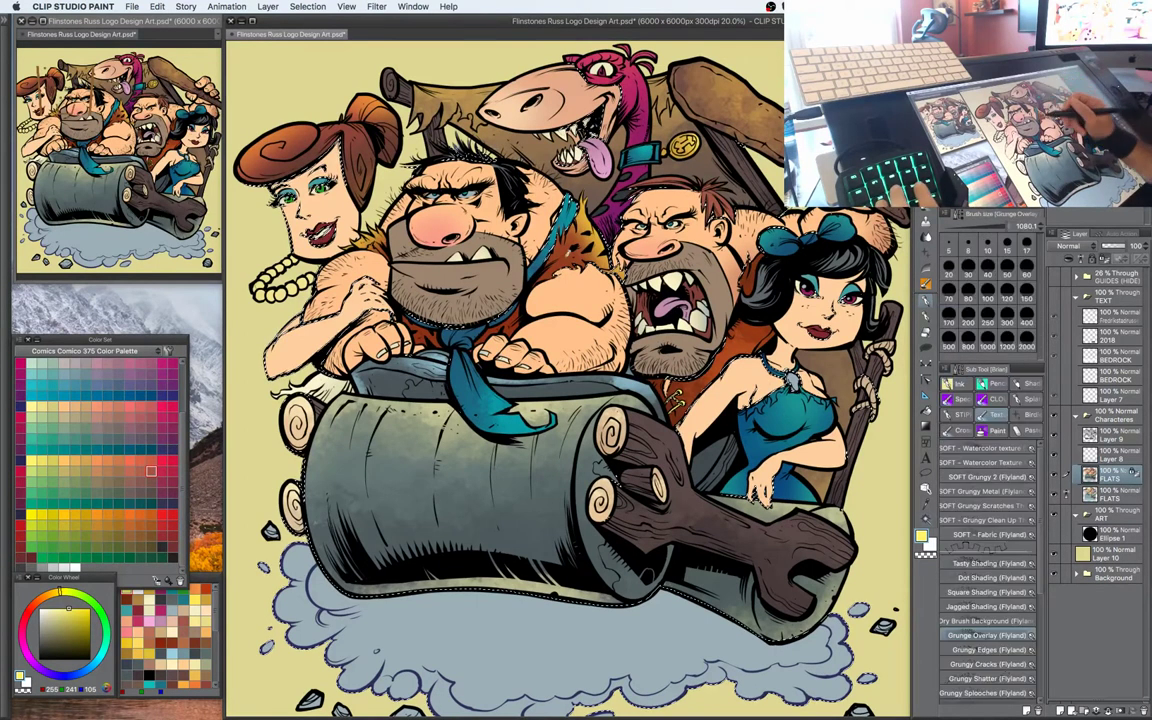
pyautogui.click(75, 631)
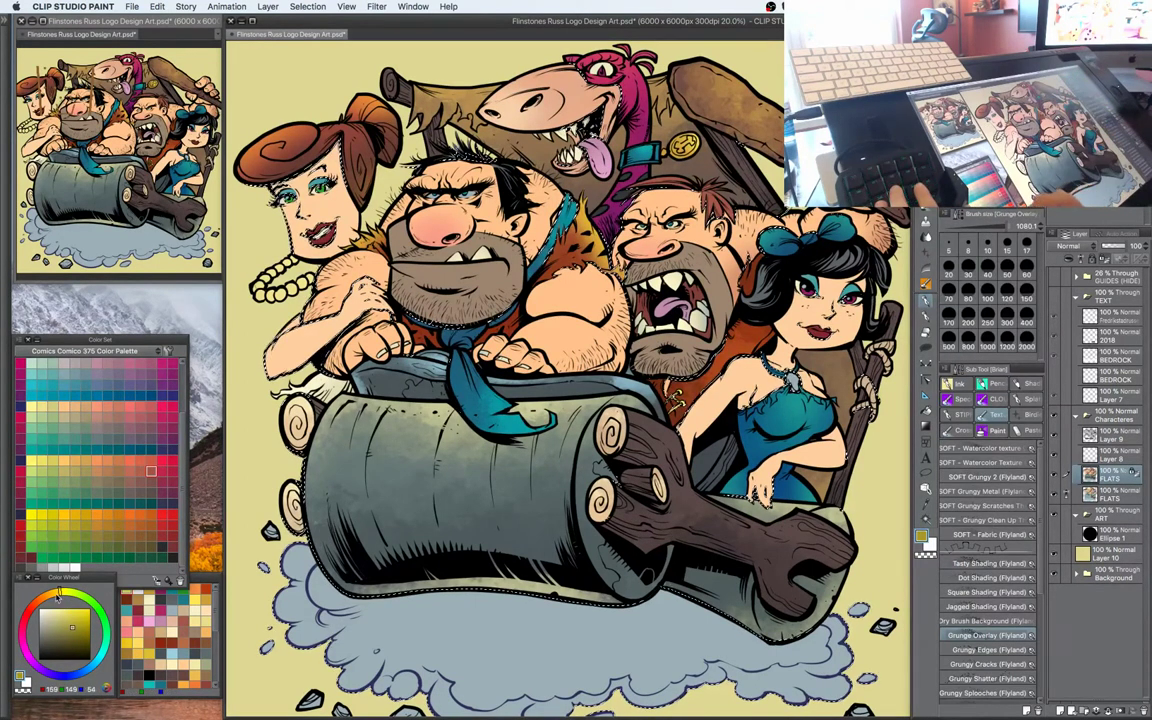
pyautogui.click(33, 605)
pyautogui.click(74, 630)
pyautogui.click(75, 630)
pyautogui.moveTo(600, 300); pyautogui.dragTo(662, 372)
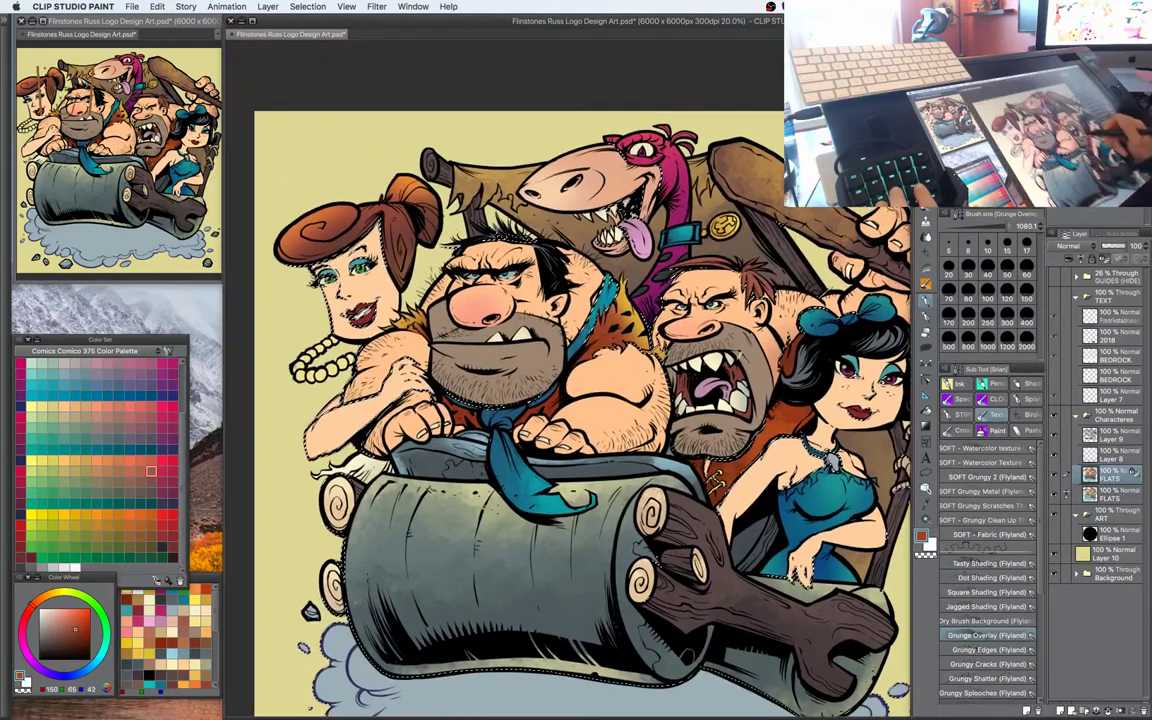
pyautogui.press('super+plus')
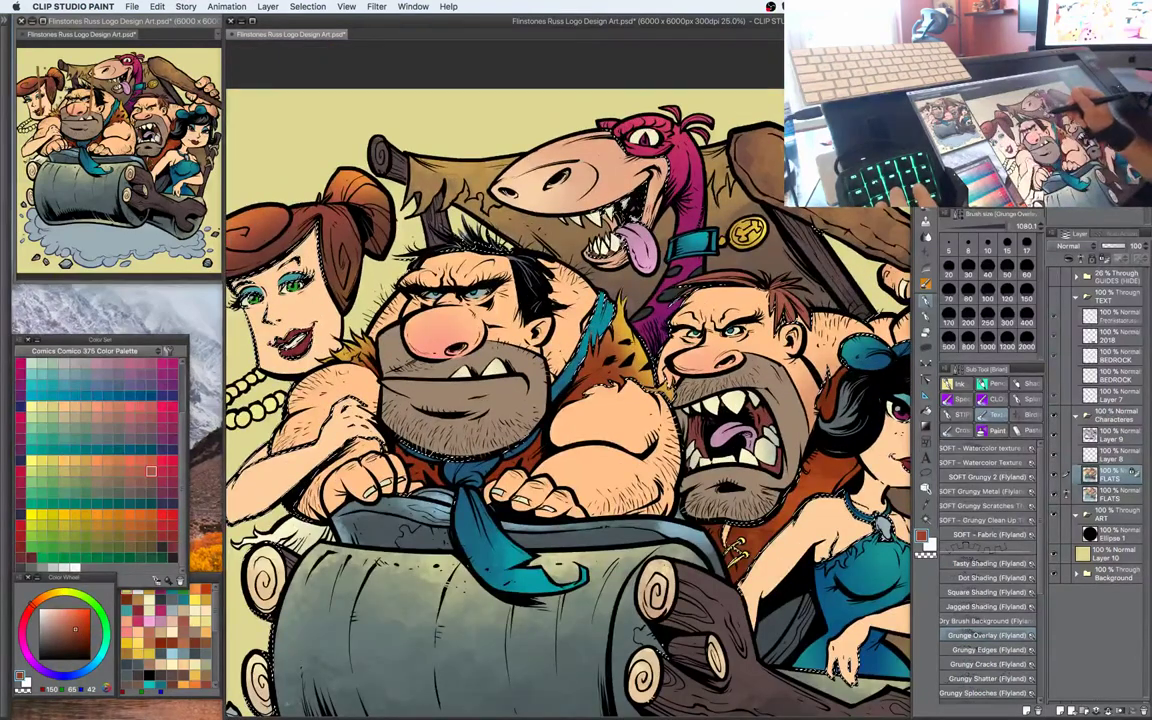
pyautogui.click(81, 635)
pyautogui.click(29, 612)
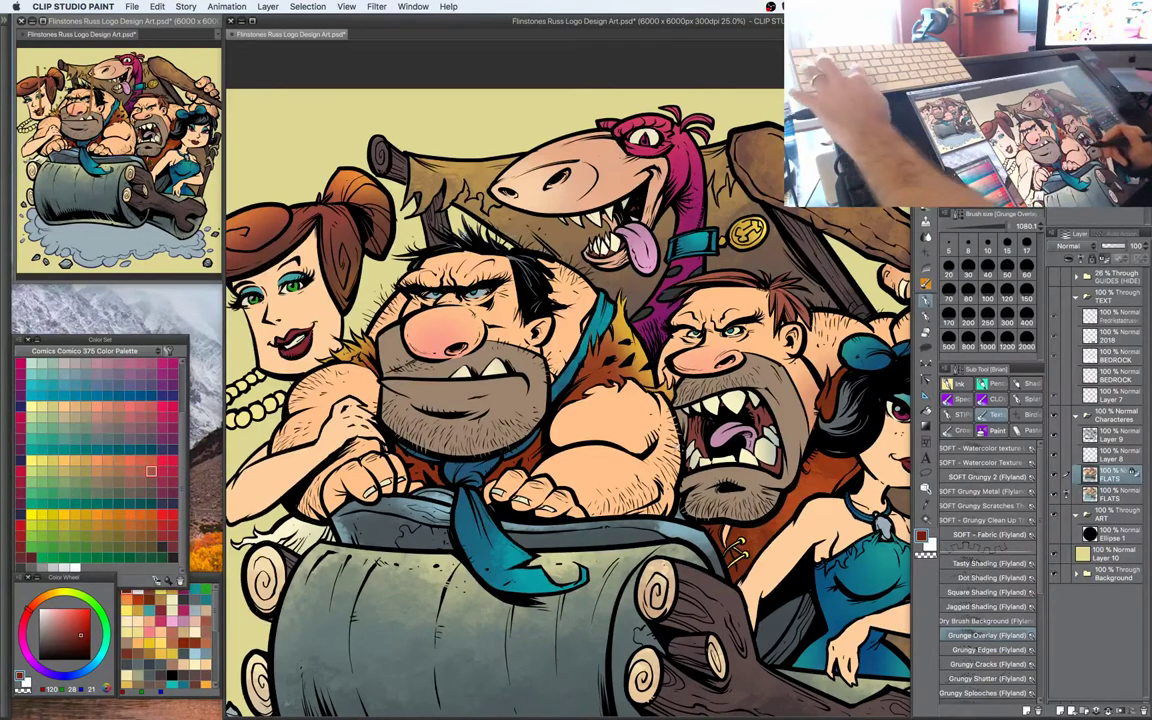
# Look over the coloured characters, steamroller, wooden club and dust cloud for areas that still need work
pyautogui.press('super+minus')
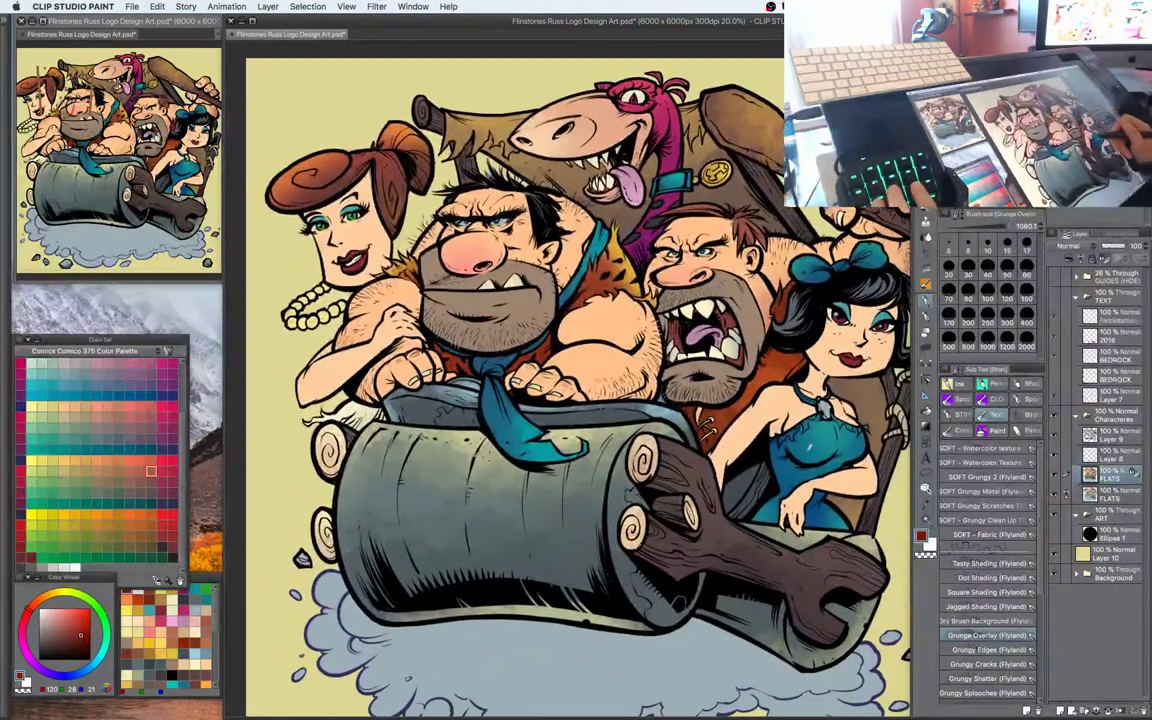
pyautogui.moveTo(810, 447); pyautogui.dragTo(777, 384)
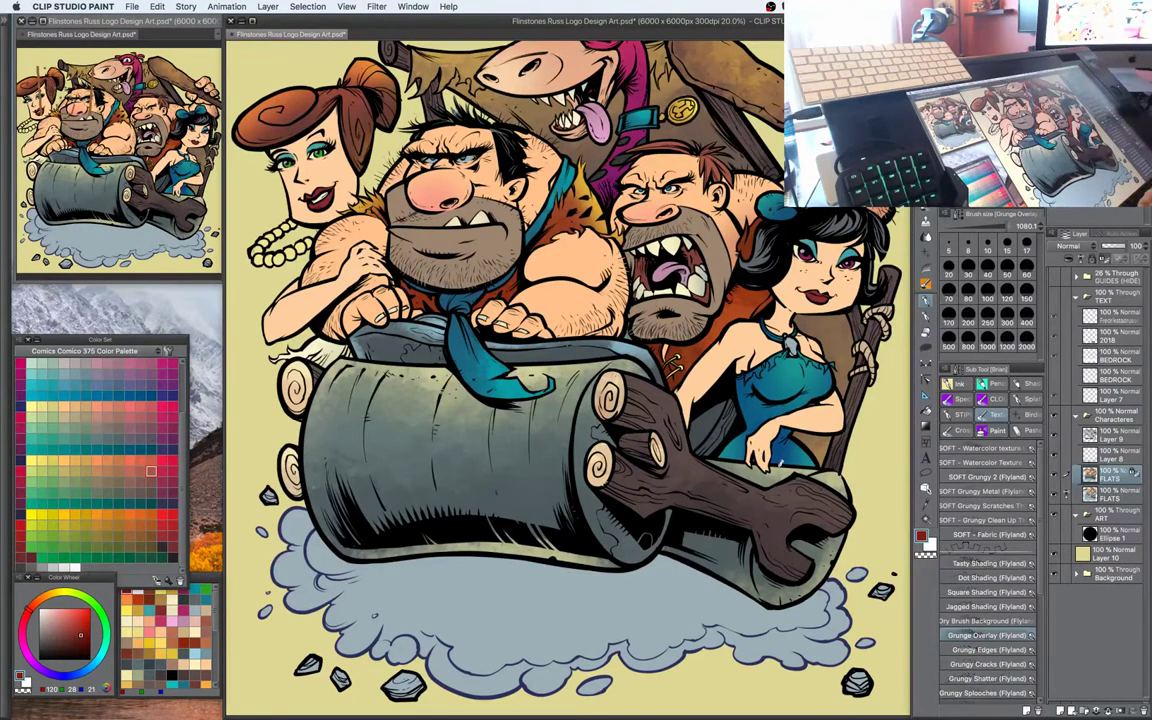
pyautogui.press('w')
pyautogui.click(878, 315)
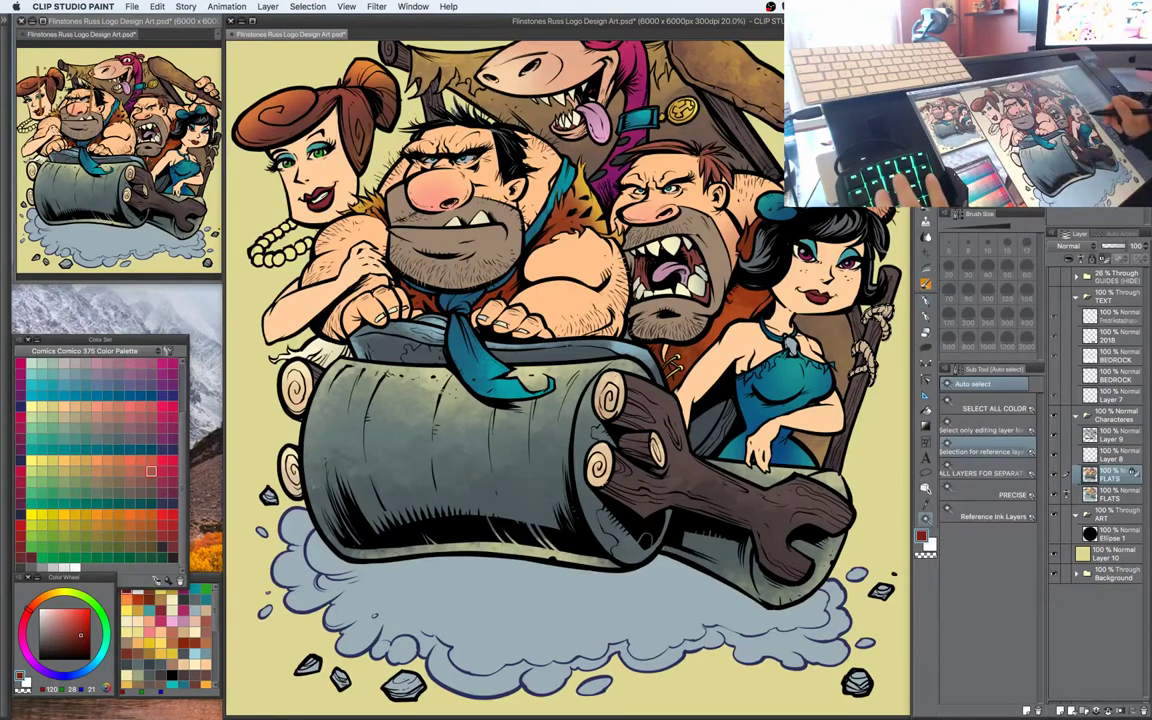
pyautogui.press('b')
pyautogui.moveTo(791, 279); pyautogui.dragTo(761, 305)
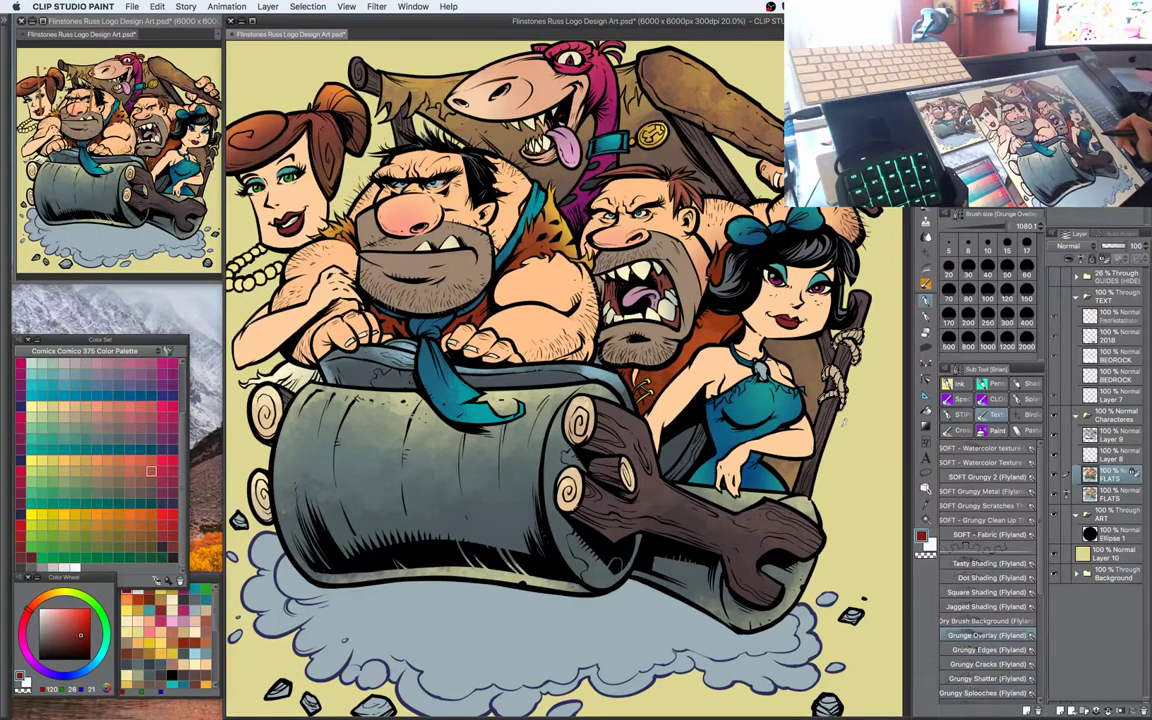
pyautogui.moveTo(752, 345); pyautogui.dragTo(735, 452)
pyautogui.press('super+plus')
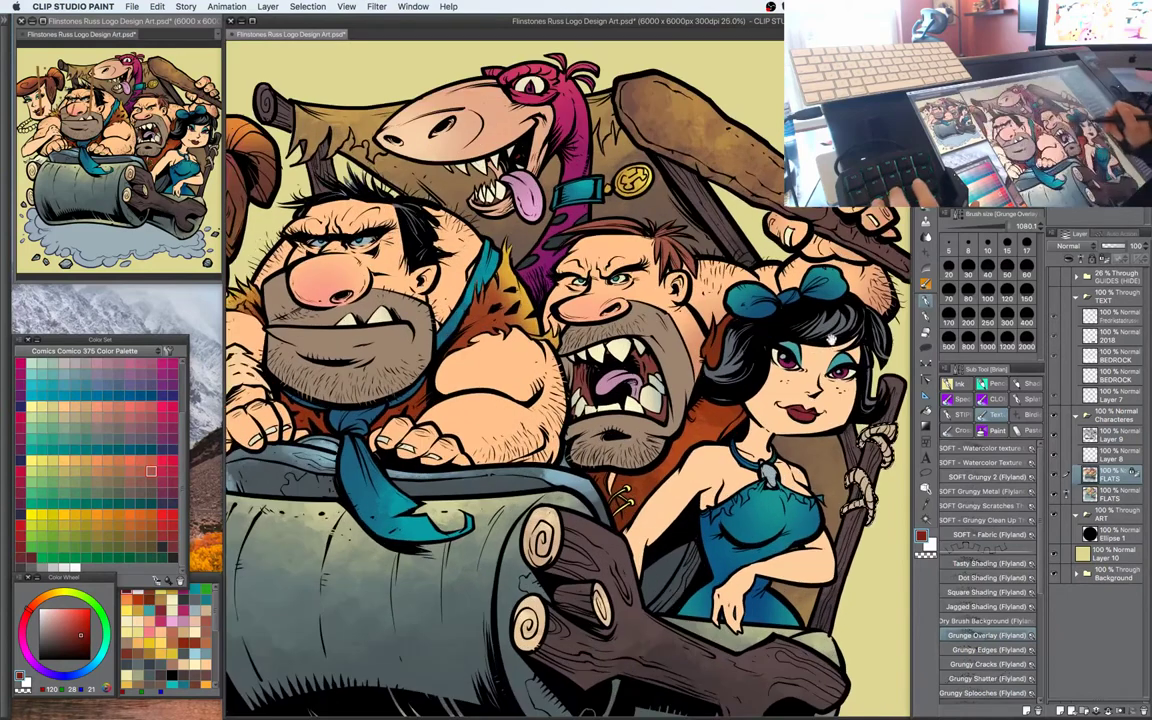
pyautogui.moveTo(830, 340); pyautogui.dragTo(852, 323)
pyautogui.press('super+minus')
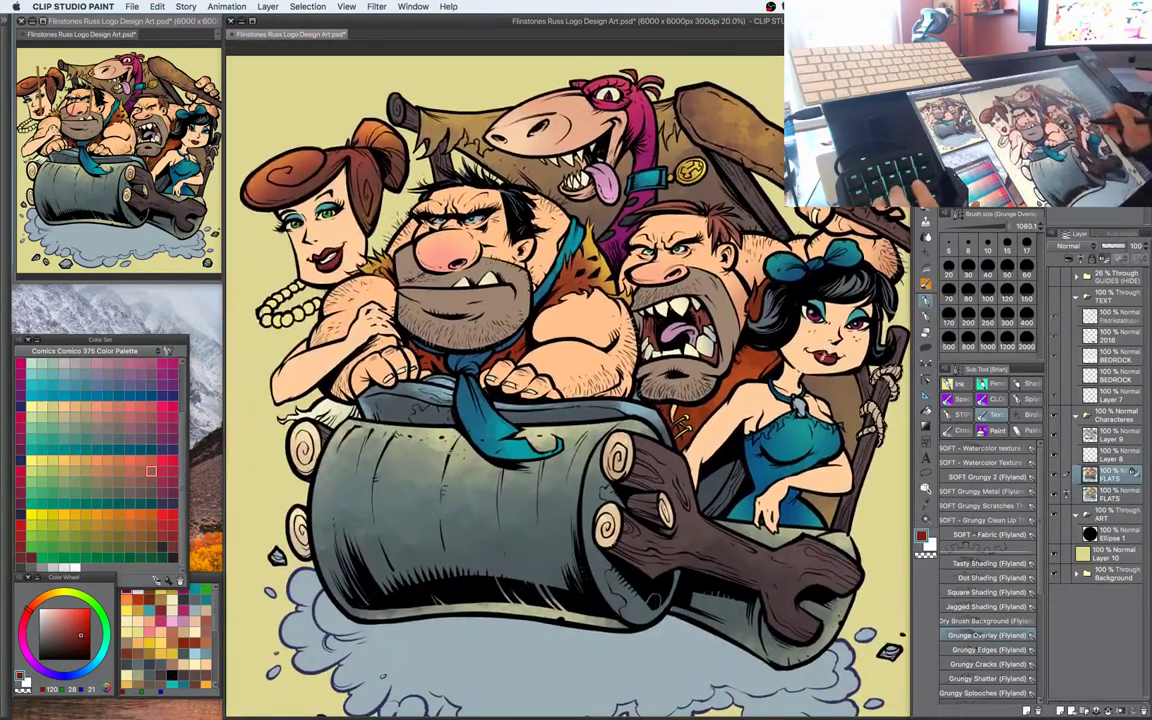
# Reselect the two men's beards and brush tan (RGB 216, 178, 122) highlights over them with the Grunge Overlay brush
pyautogui.press('super+shift+d')
pyautogui.press('w')
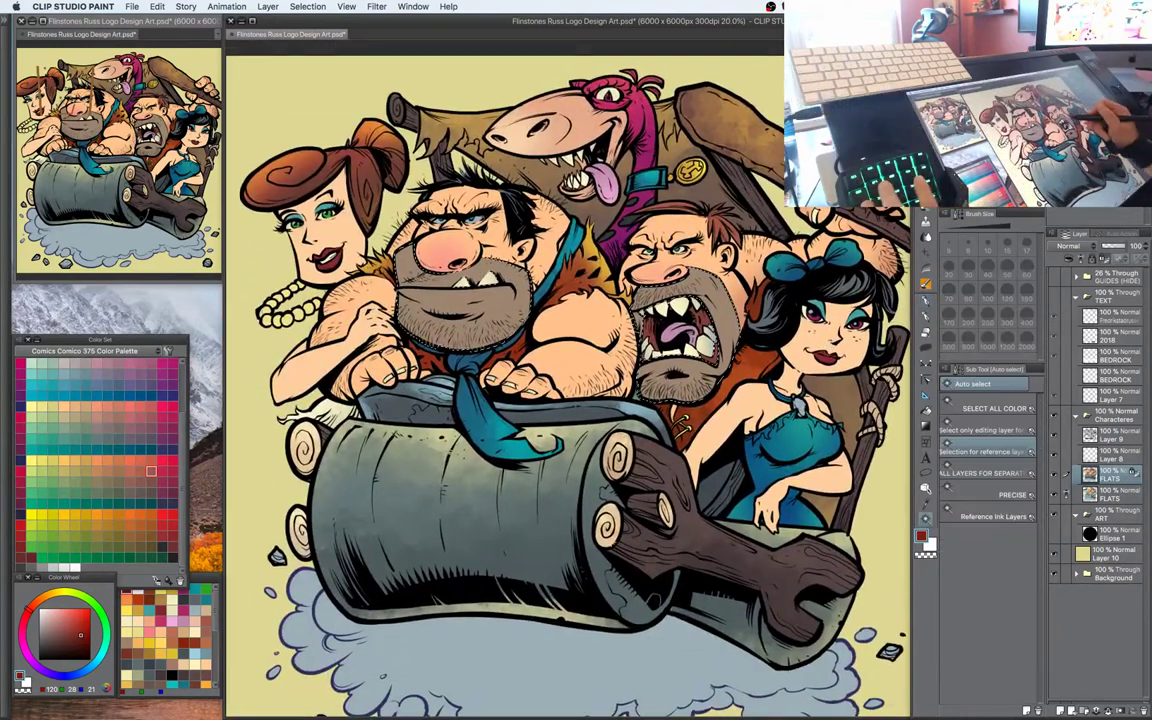
pyautogui.press('b')
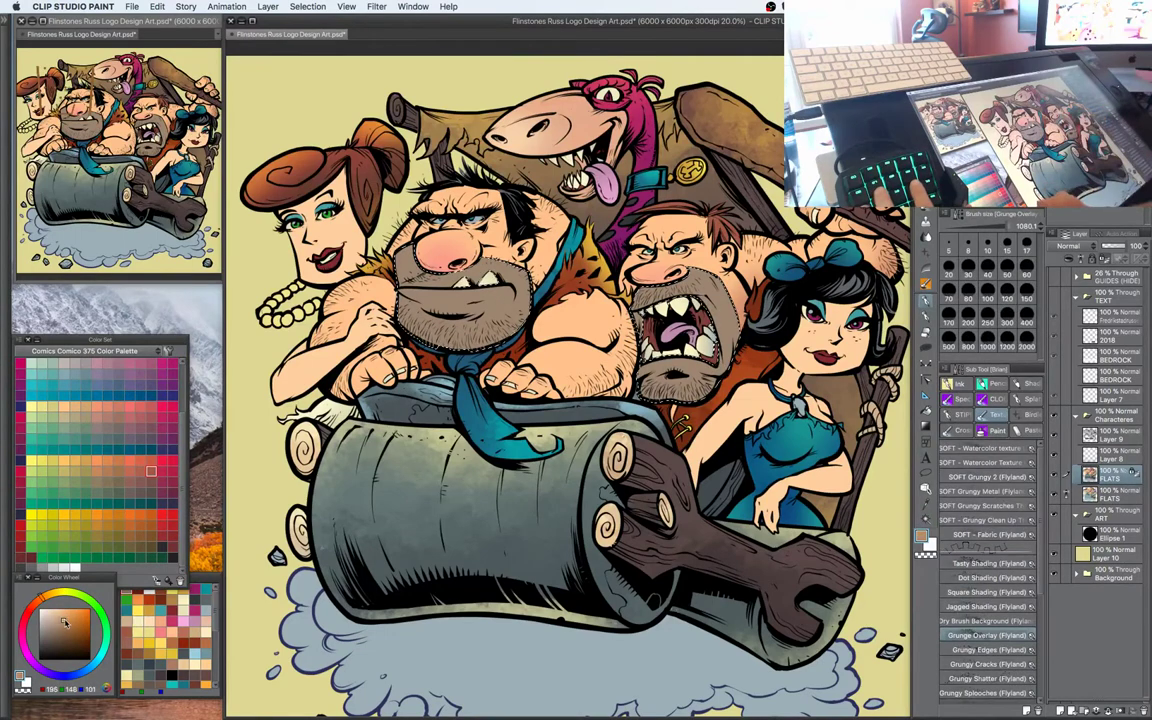
pyautogui.moveTo(64, 622)
pyautogui.mouseDown()
pyautogui.moveTo(62, 606)
pyautogui.moveTo(78, 602)
pyautogui.mouseUp()
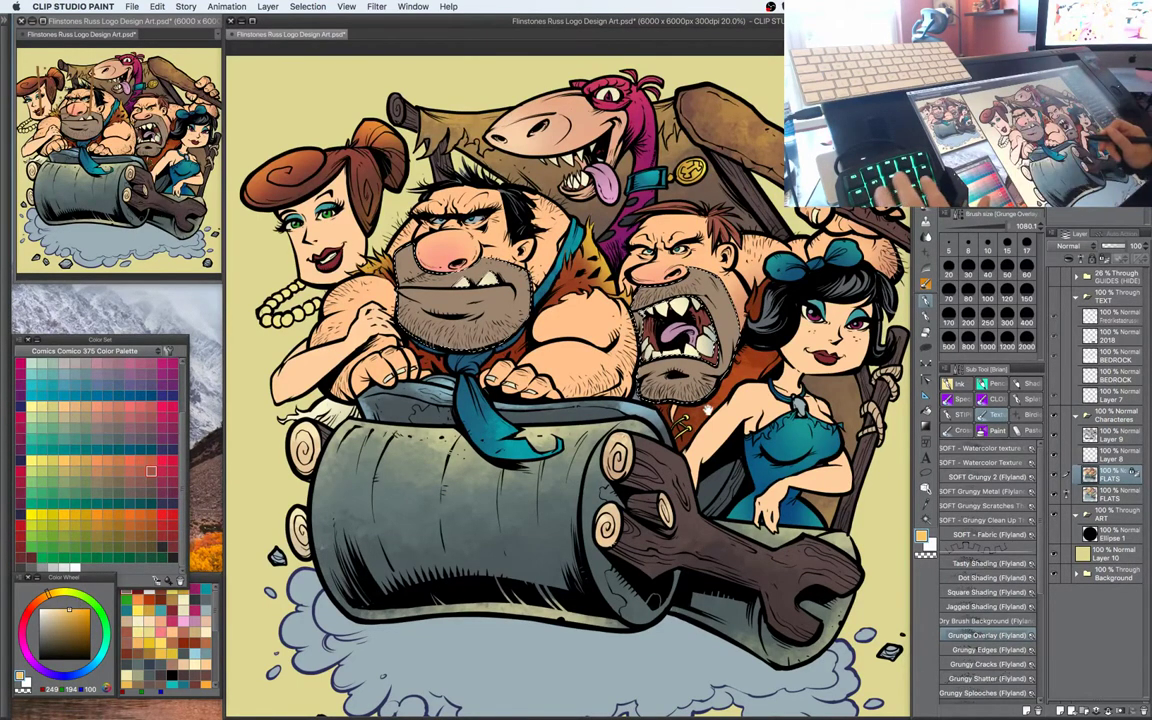
pyautogui.moveTo(701, 274); pyautogui.dragTo(745, 310)
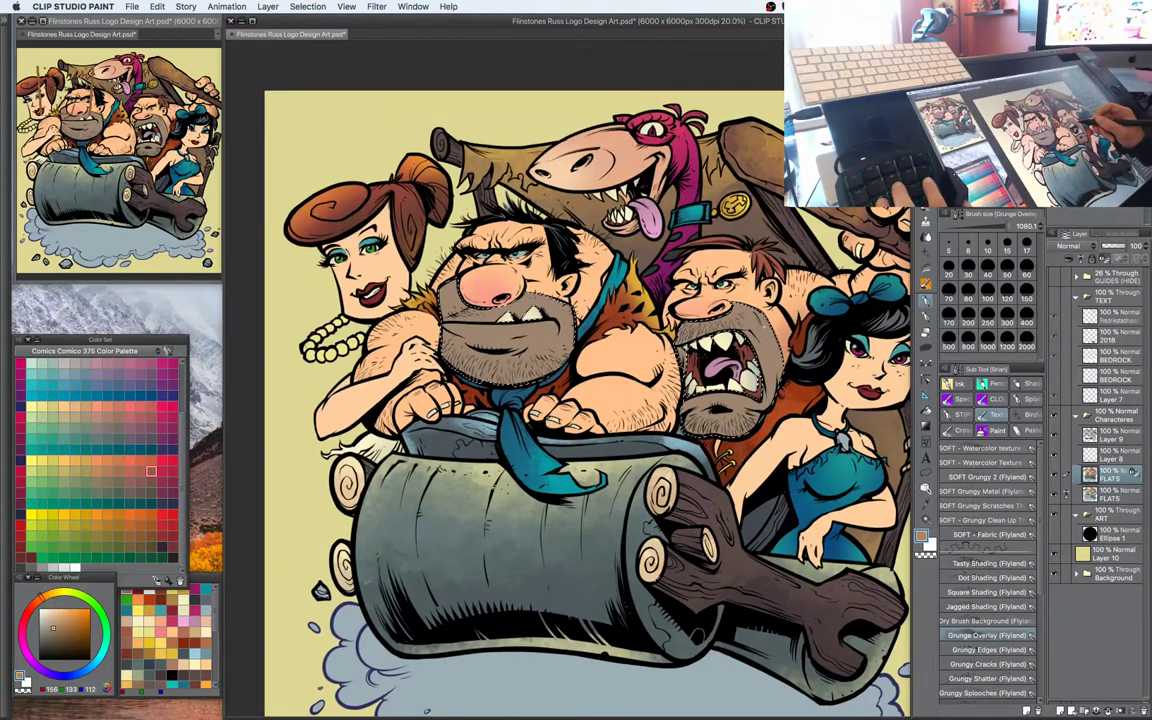
pyautogui.click(61, 619)
pyautogui.click(47, 595)
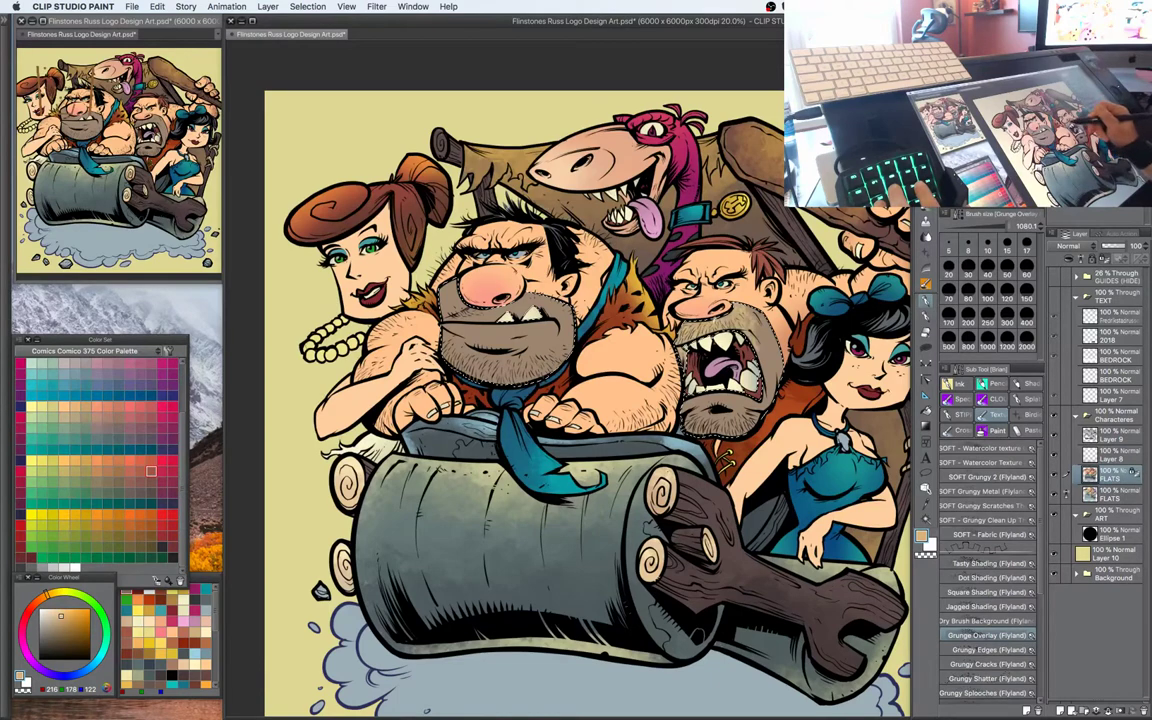
pyautogui.moveTo(692, 335); pyautogui.dragTo(740, 318)
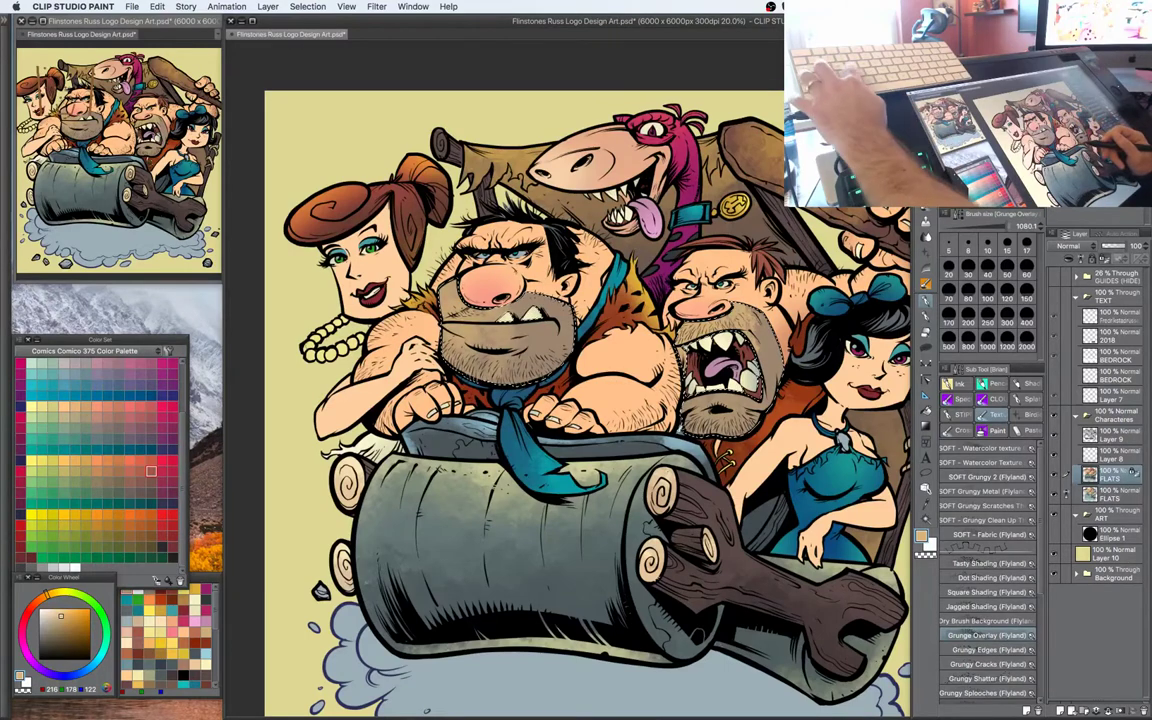
pyautogui.moveTo(858, 482); pyautogui.dragTo(802, 416)
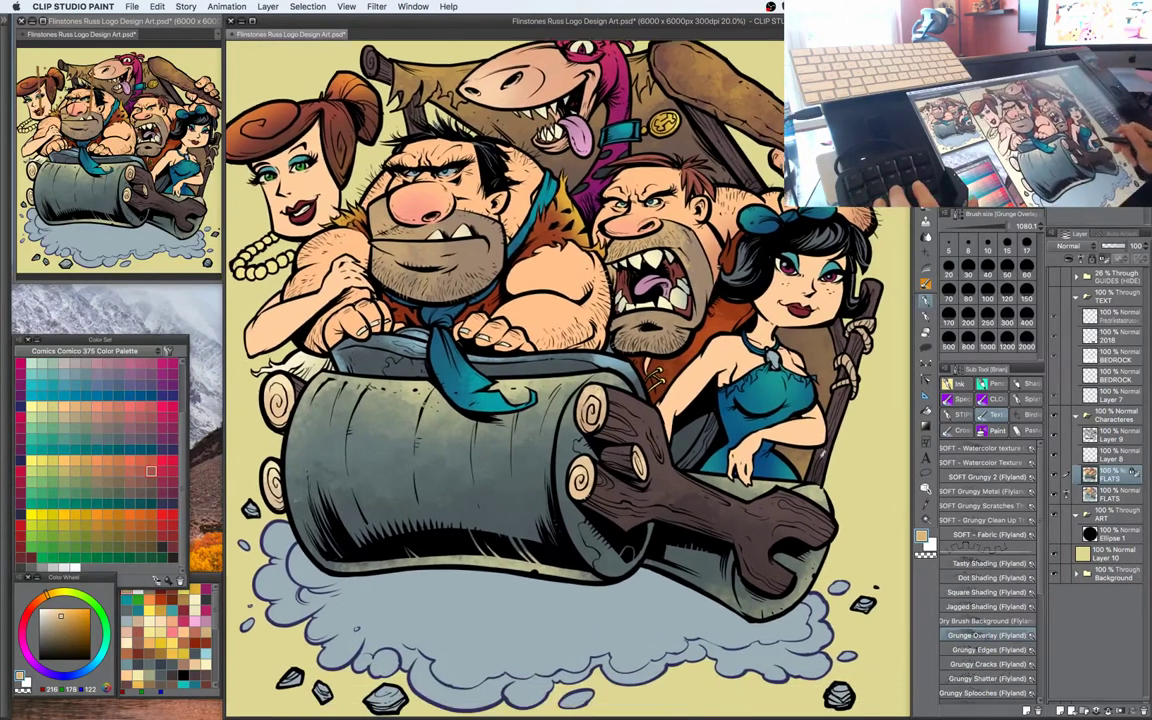
# Check what Layer 8 contains by hiding and showing it, and set its blending mode to Multiply
pyautogui.click(1107, 457)
pyautogui.click(1054, 455)
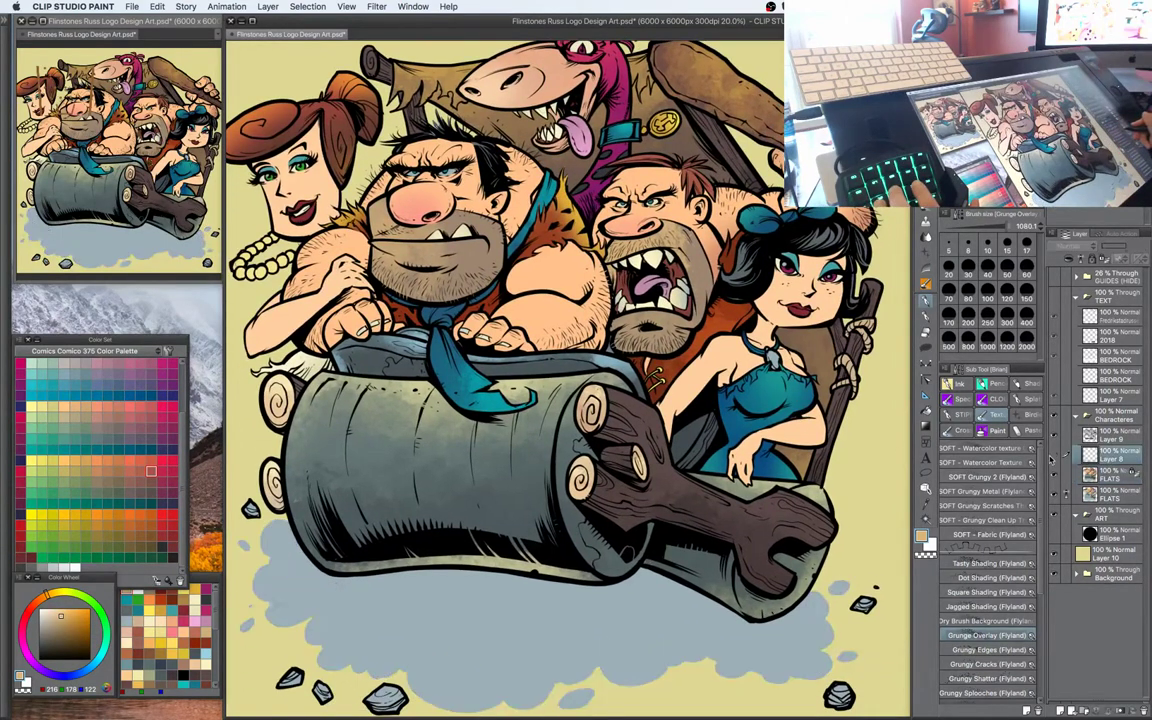
pyautogui.click(1054, 455)
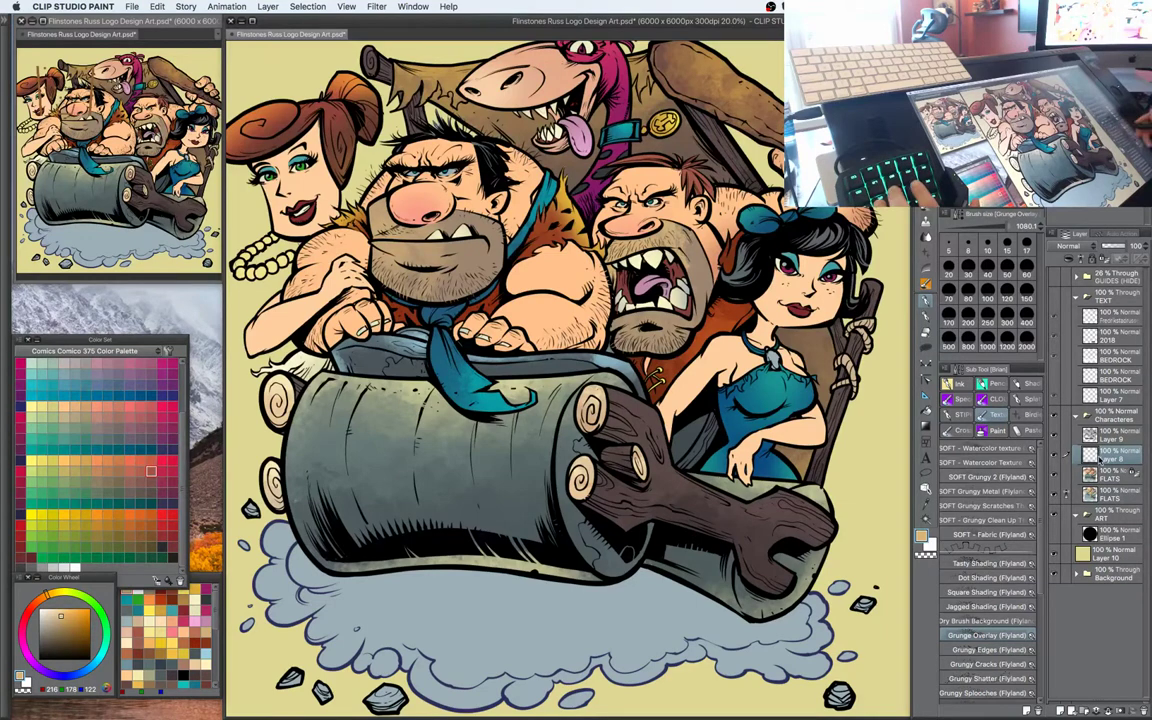
pyautogui.click(1074, 246)
pyautogui.click(1074, 278)
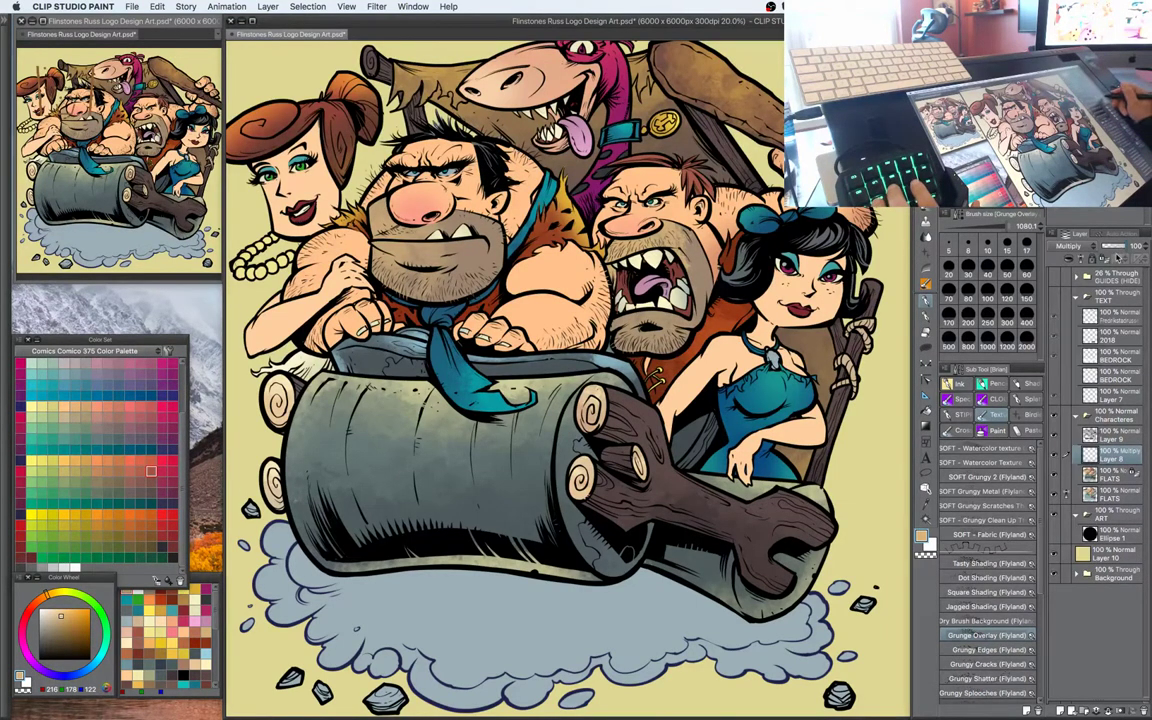
# Switch to the TECH - Fill Pen brush and choose a muted lavender (RGB 182, 163, 198) for Layer 8
pyautogui.press('super+plus')
pyautogui.moveTo(806, 435); pyautogui.dragTo(769, 435)
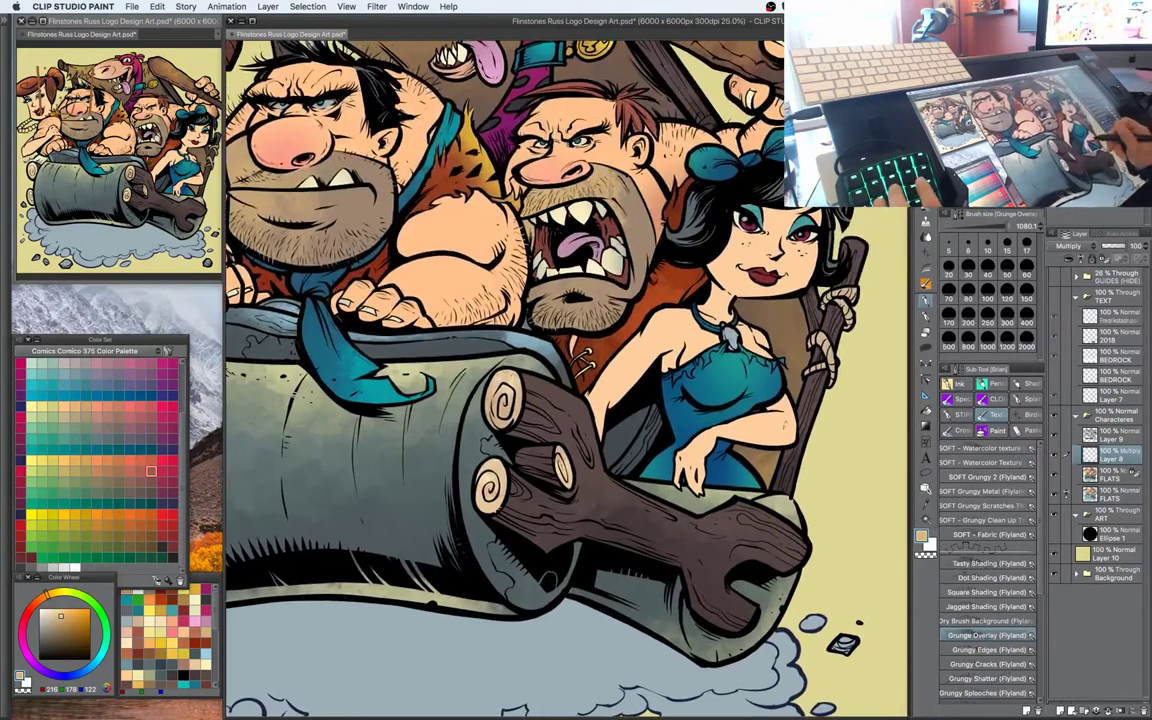
pyautogui.click(962, 385)
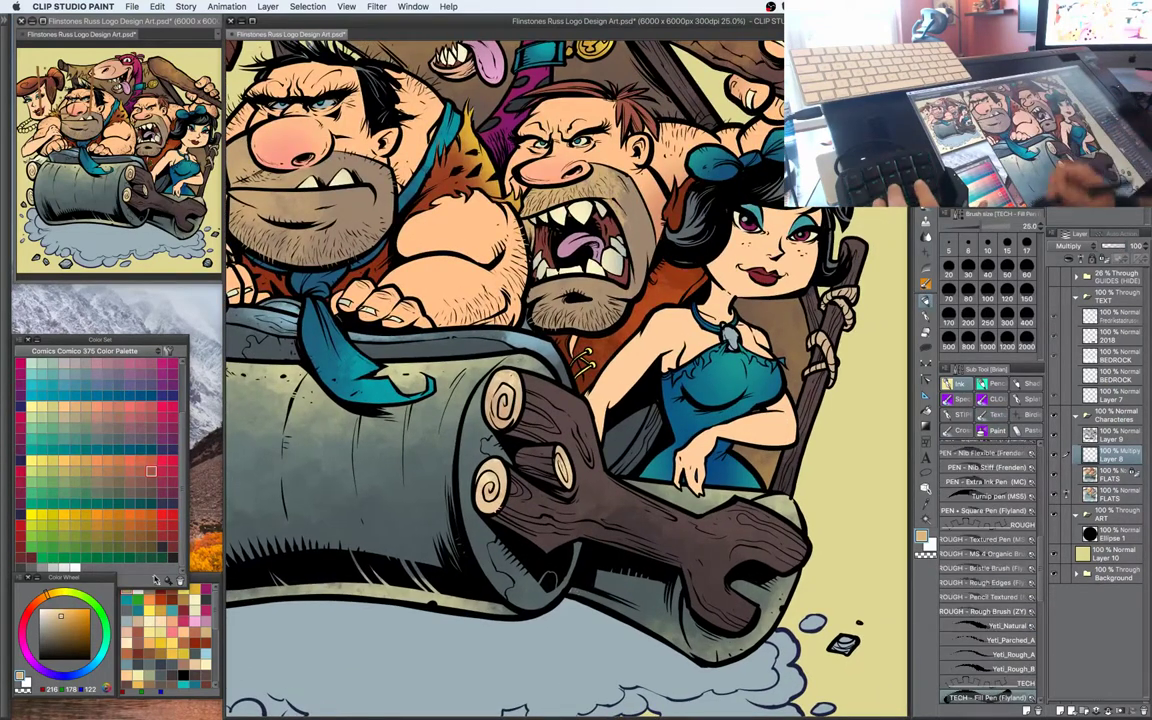
pyautogui.click(53, 620)
pyautogui.moveTo(102, 622)
pyautogui.mouseDown()
pyautogui.moveTo(107, 656)
pyautogui.moveTo(64, 678)
pyautogui.moveTo(43, 670)
pyautogui.mouseUp()
pyautogui.click(49, 620)
pyautogui.click(47, 621)
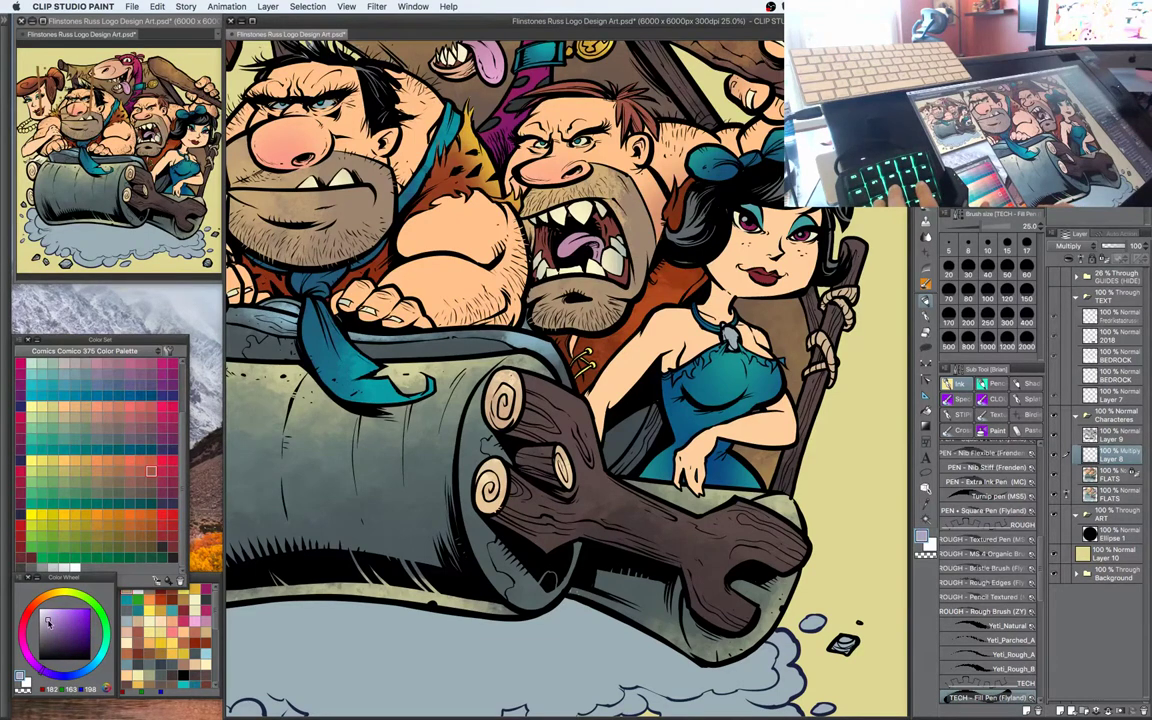
# Choose the PEN - Mapping Pen (MS5) brush and shade the pendant on the black-haired woman's necklace
pyautogui.moveTo(762, 446); pyautogui.dragTo(775, 436)
pyautogui.press('super+plus')
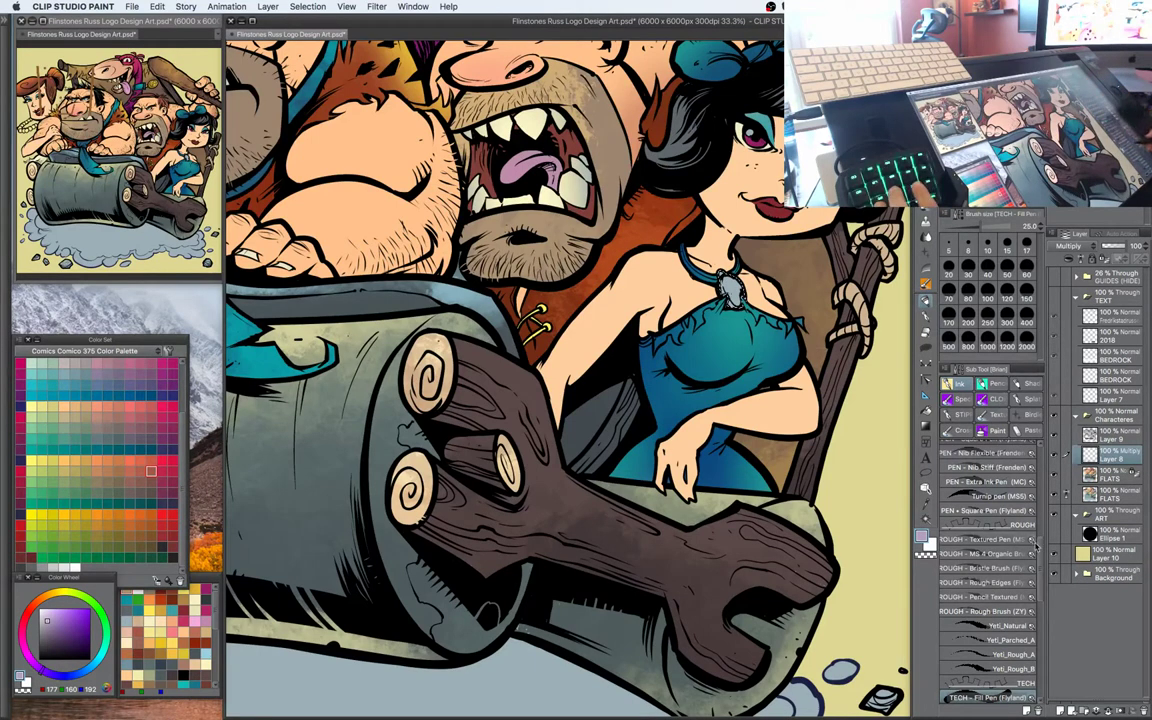
pyautogui.moveTo(1036, 546); pyautogui.dragTo(1041, 463)
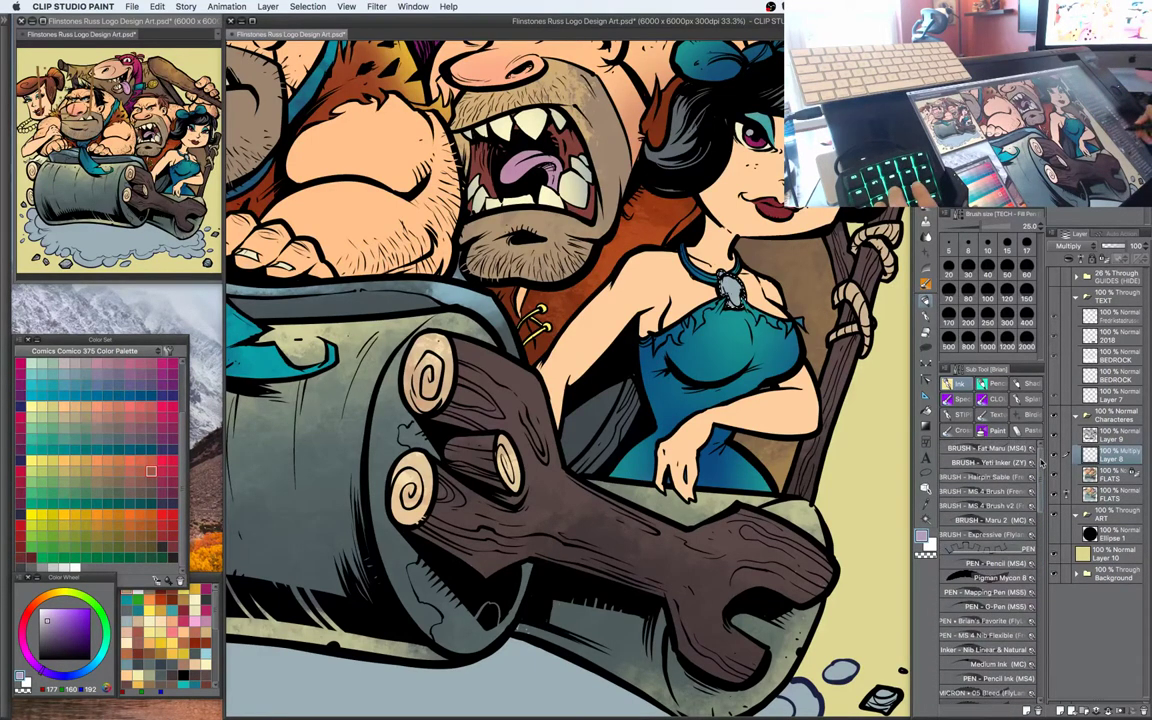
pyautogui.click(1000, 578)
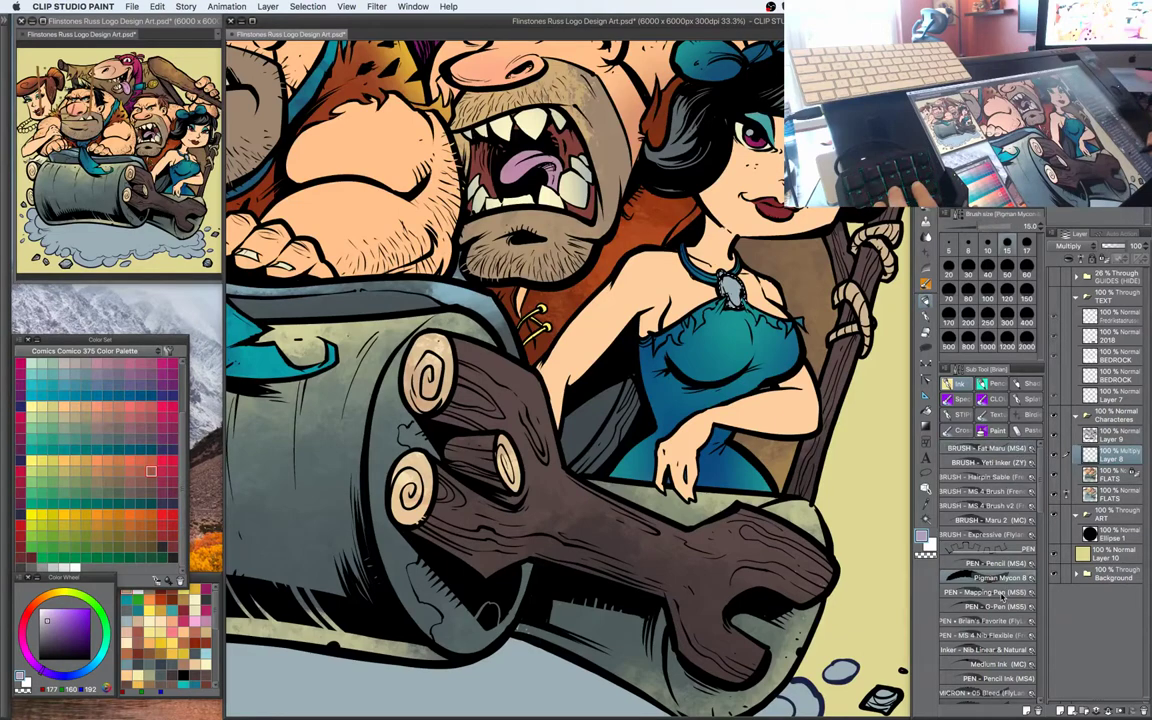
pyautogui.click(1015, 594)
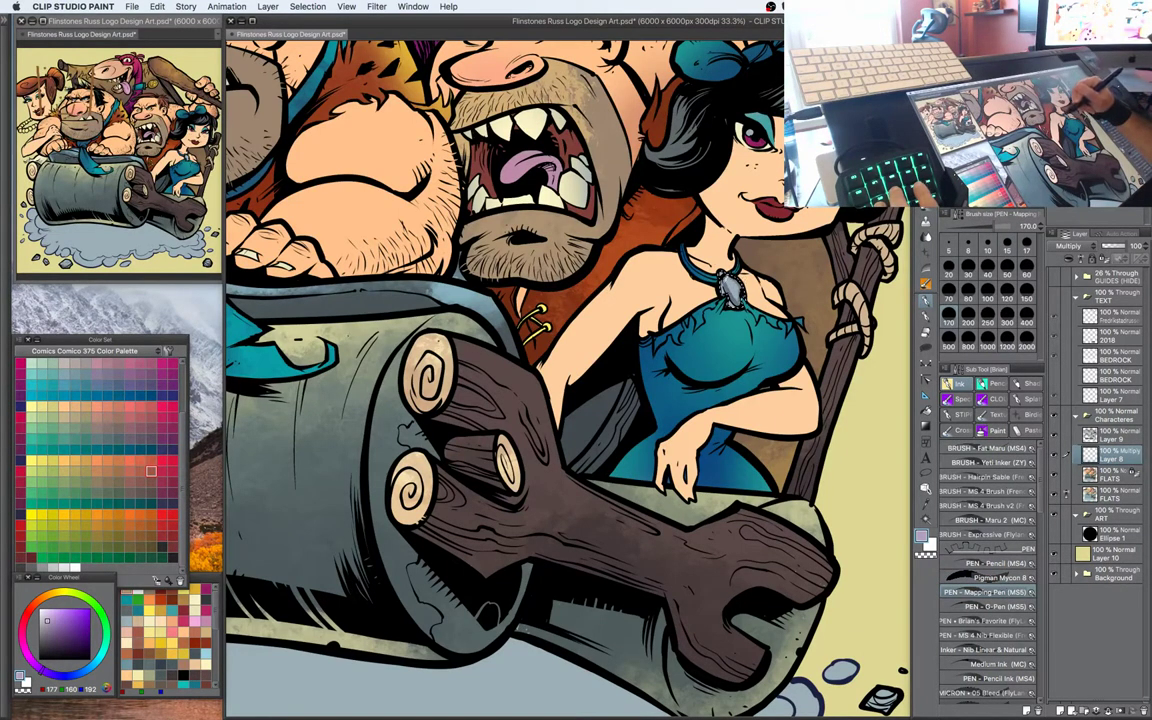
pyautogui.moveTo(727, 279); pyautogui.dragTo(733, 301)
pyautogui.press('super+h')
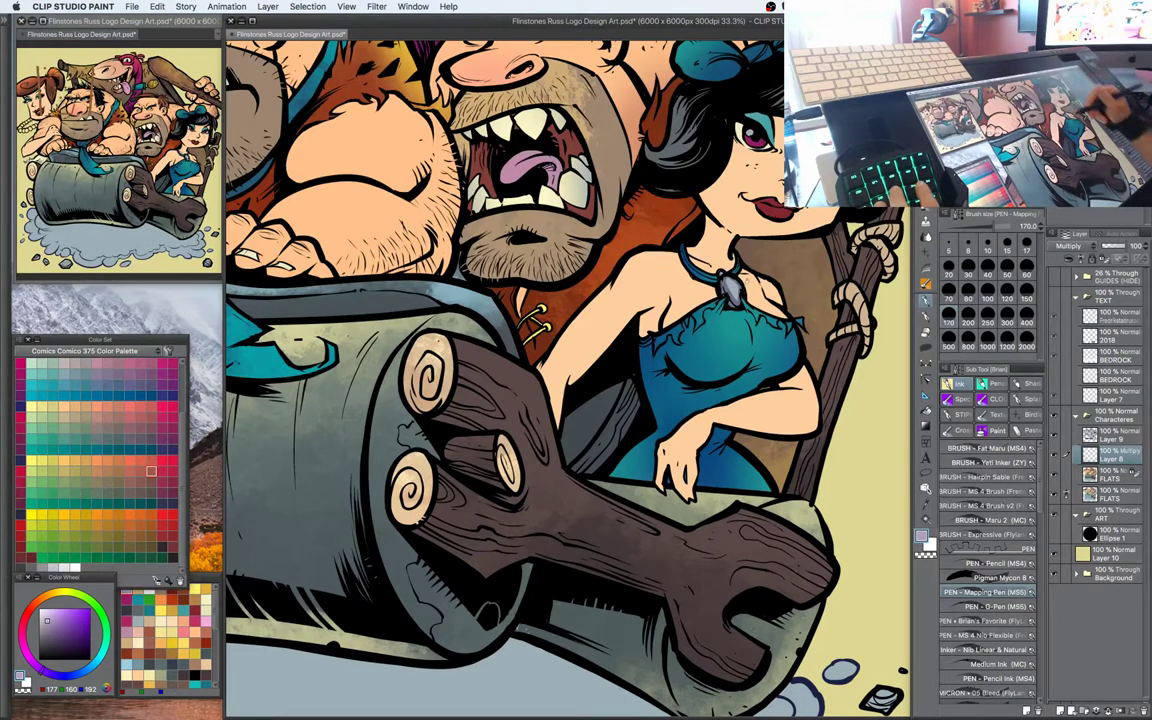
# Set the drawing colour to a pale violet, RGB 194, 175, 210, for shading the teal dress
pyautogui.moveTo(714, 358)
pyautogui.mouseDown()
pyautogui.moveTo(746, 371)
pyautogui.moveTo(728, 342)
pyautogui.moveTo(706, 372)
pyautogui.mouseUp()
pyautogui.press('super+minus')
pyautogui.moveTo(769, 402); pyautogui.dragTo(766, 350)
pyautogui.keyDown('alt'); pyautogui.click(717, 337); pyautogui.keyUp('alt')
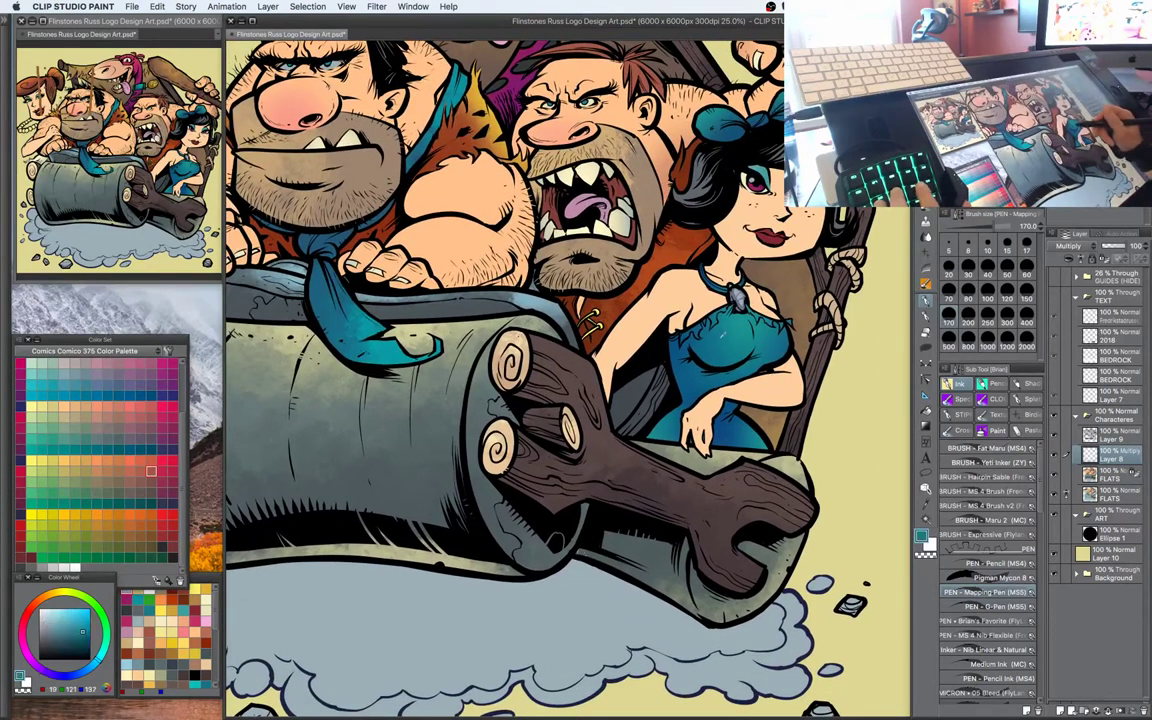
pyautogui.moveTo(77, 619); pyautogui.dragTo(52, 619)
pyautogui.moveTo(98, 659); pyautogui.dragTo(40, 667)
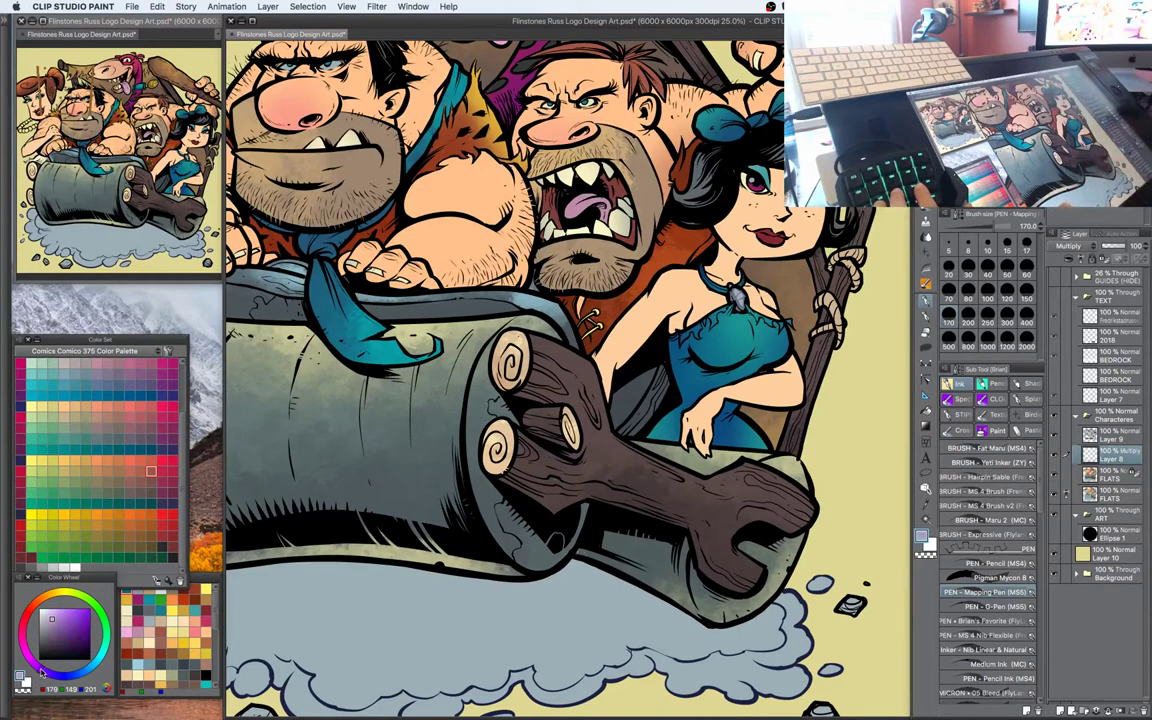
pyautogui.moveTo(53, 618); pyautogui.dragTo(47, 619)
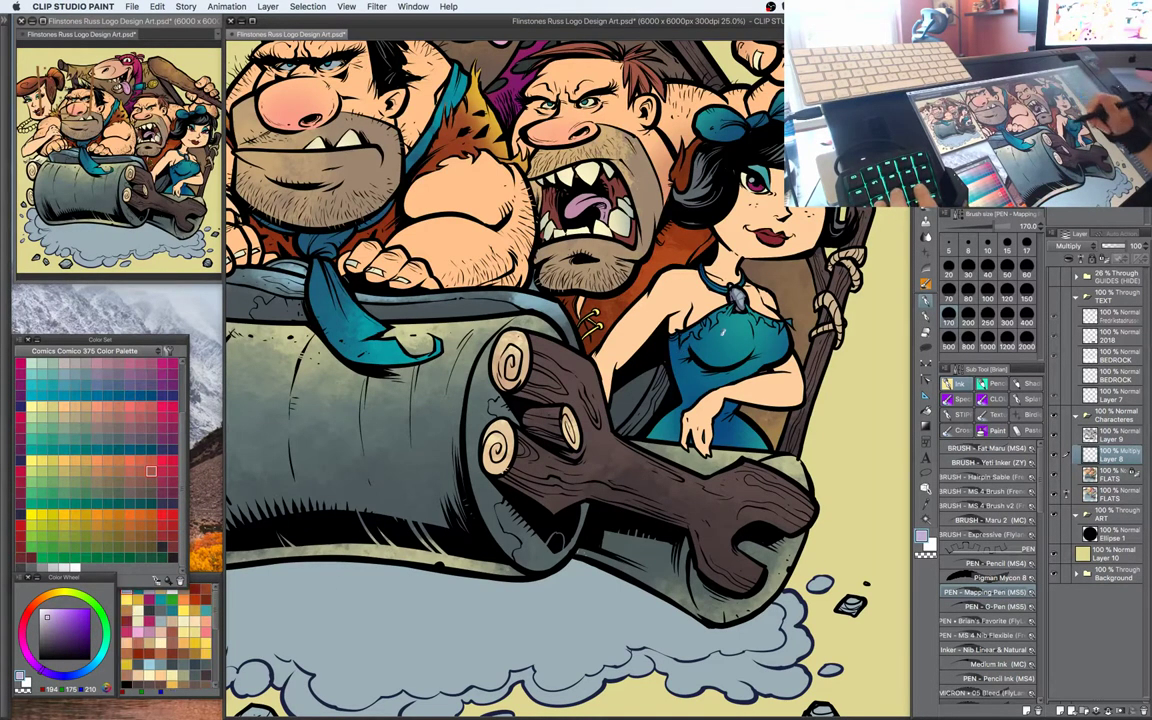
# Select the black-haired woman's teal dress and brush violet shadows over its bodice and skirt on the Multiply layer
pyautogui.press('w')
pyautogui.click(689, 337)
pyautogui.press('p')
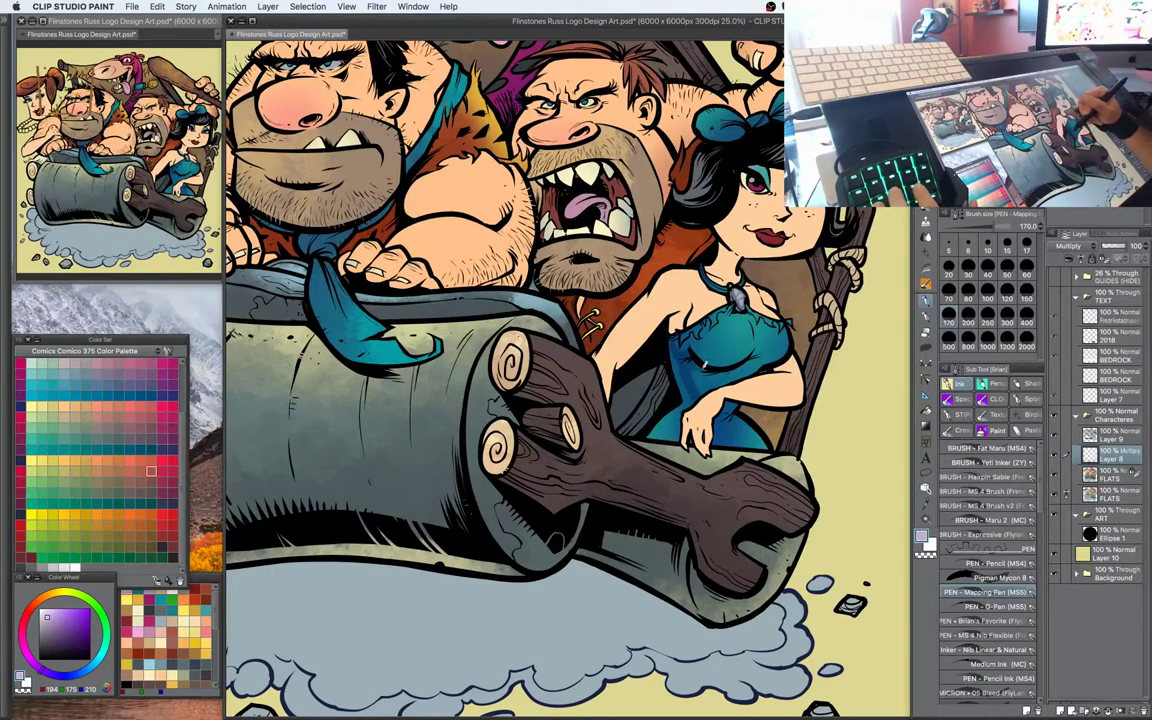
pyautogui.moveTo(638, 331); pyautogui.dragTo(689, 318)
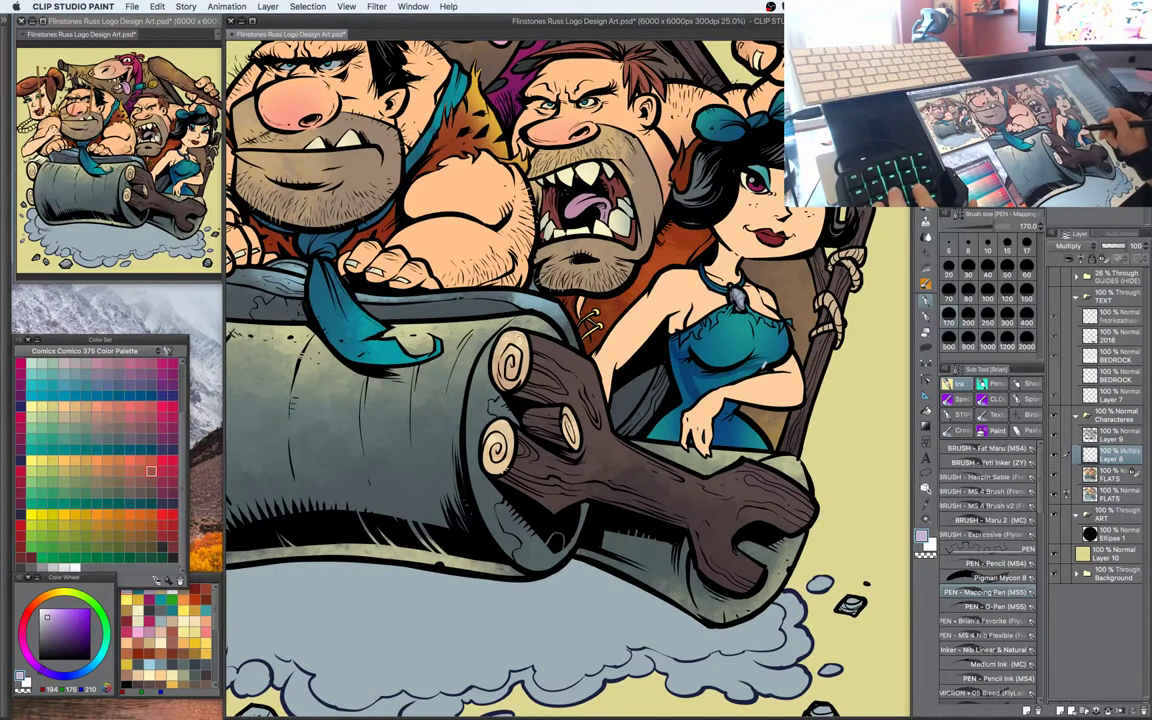
pyautogui.moveTo(721, 346); pyautogui.dragTo(730, 303)
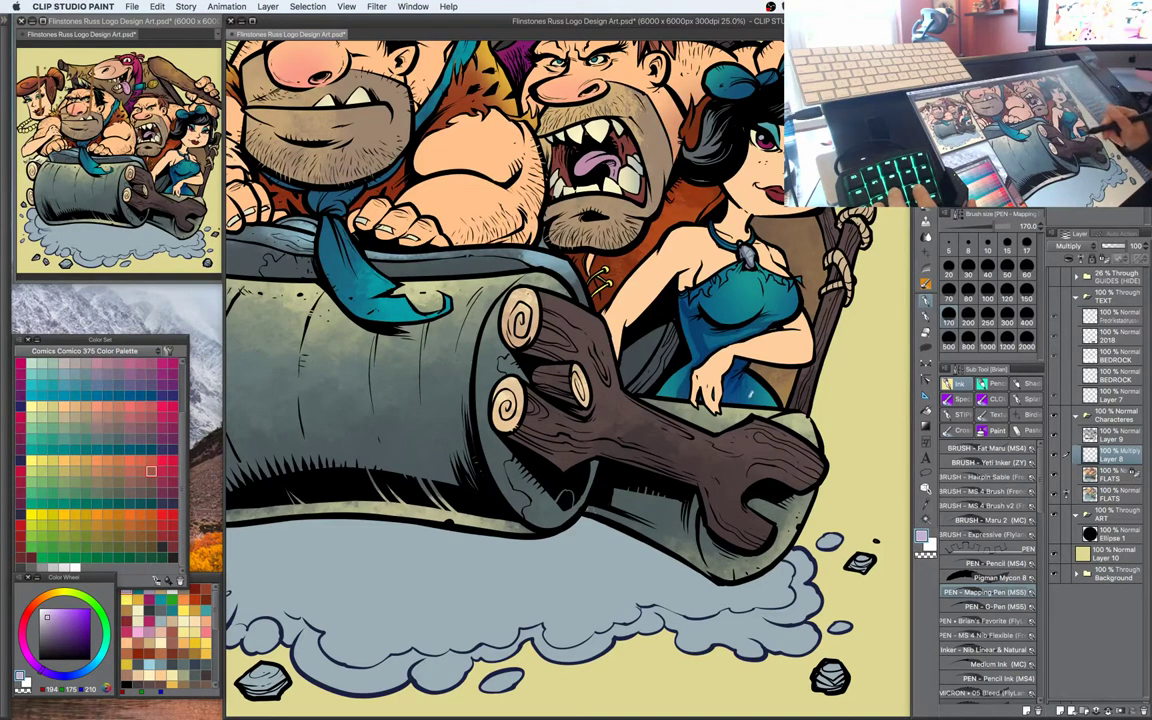
# Select the stone car interior behind the front roller, lighten the violet drawing colour and shade the area beside the woman
pyautogui.moveTo(781, 386); pyautogui.dragTo(806, 445)
pyautogui.press('Tab')
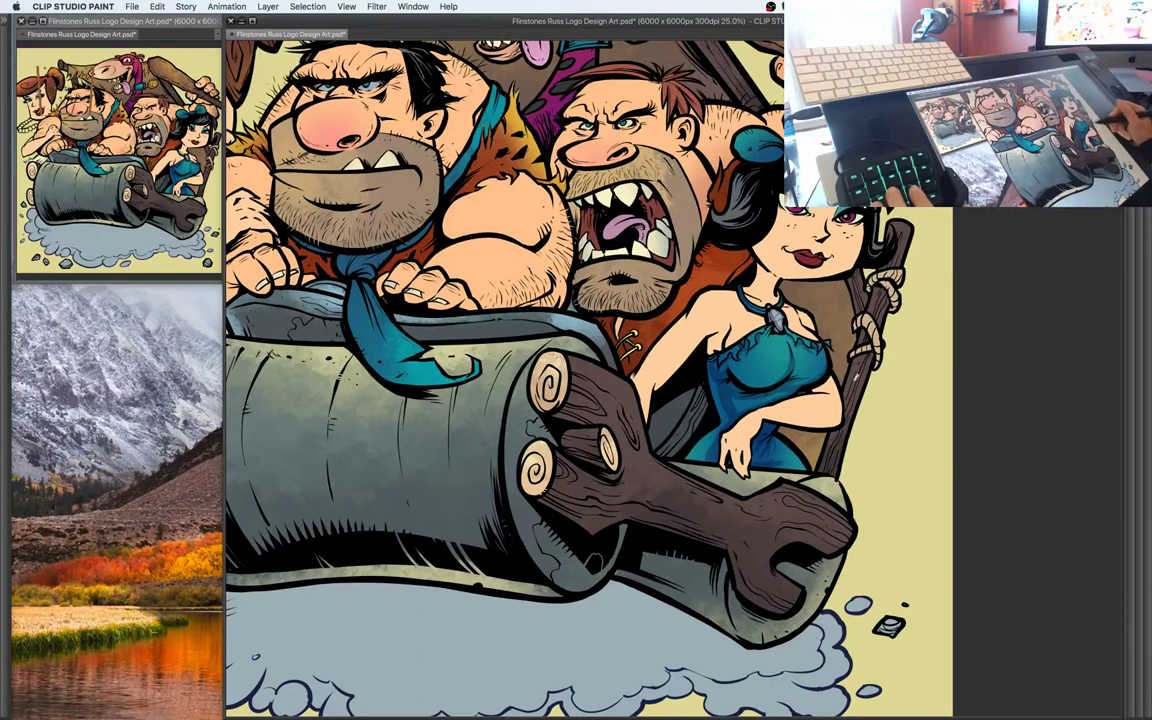
pyautogui.moveTo(766, 355); pyautogui.dragTo(785, 287)
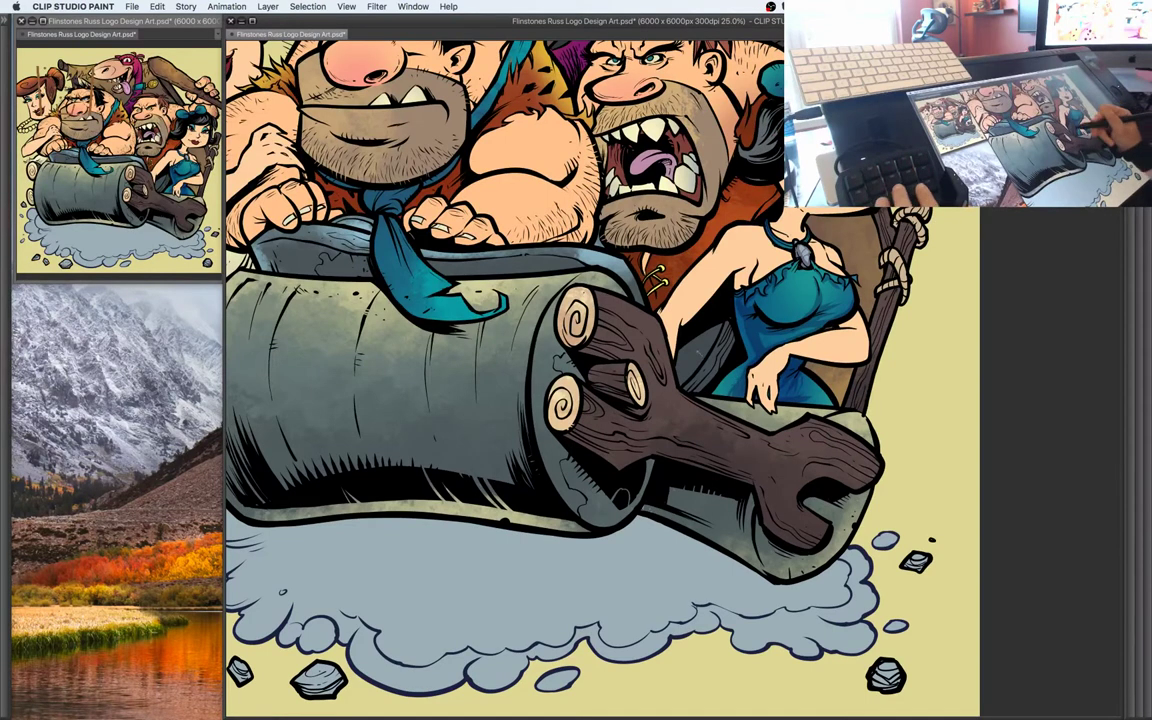
pyautogui.click(699, 352)
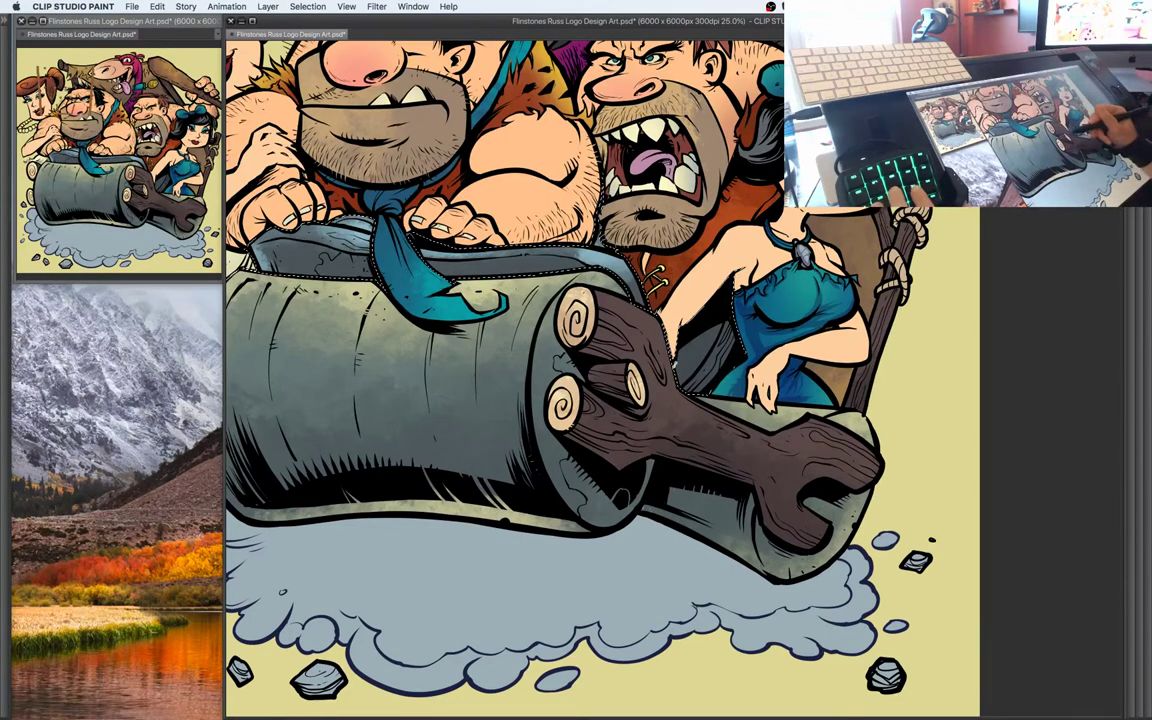
pyautogui.press('Tab')
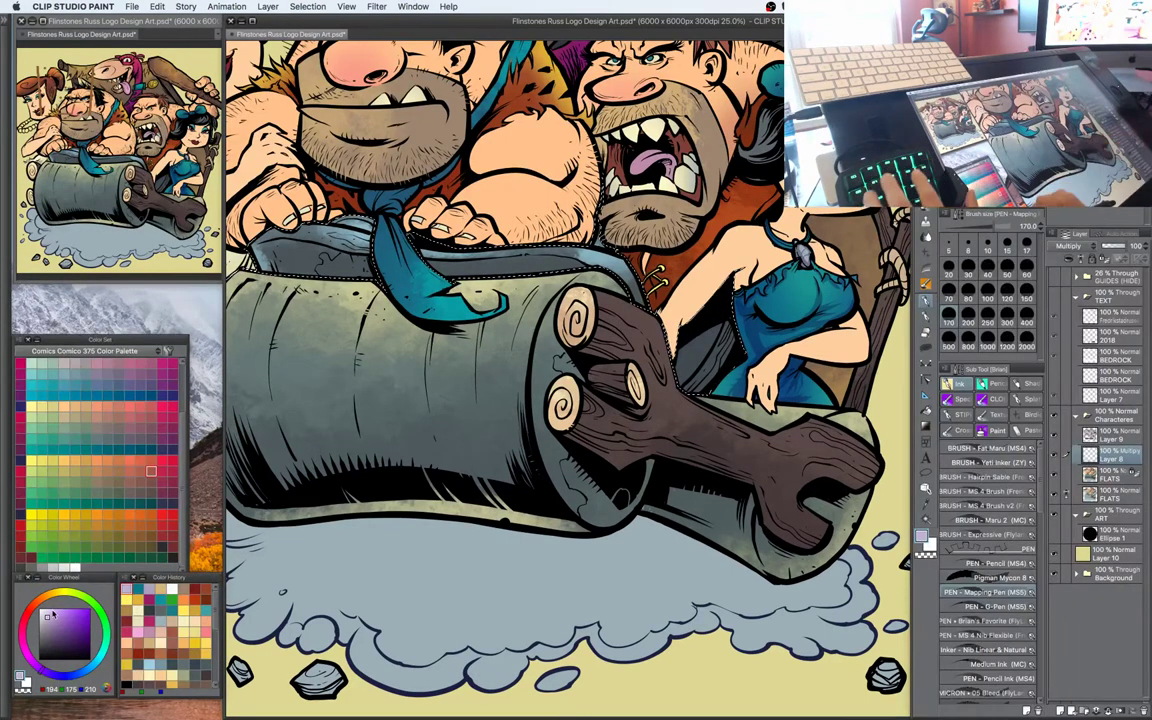
pyautogui.click(47, 612)
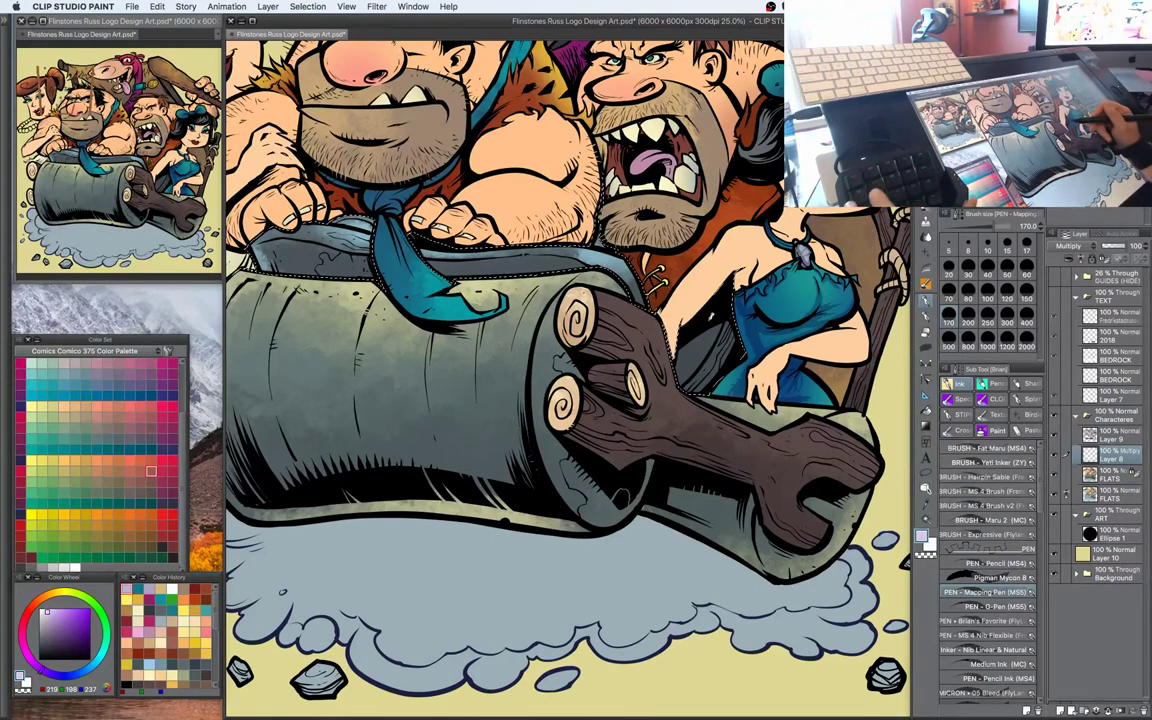
pyautogui.press('Tab')
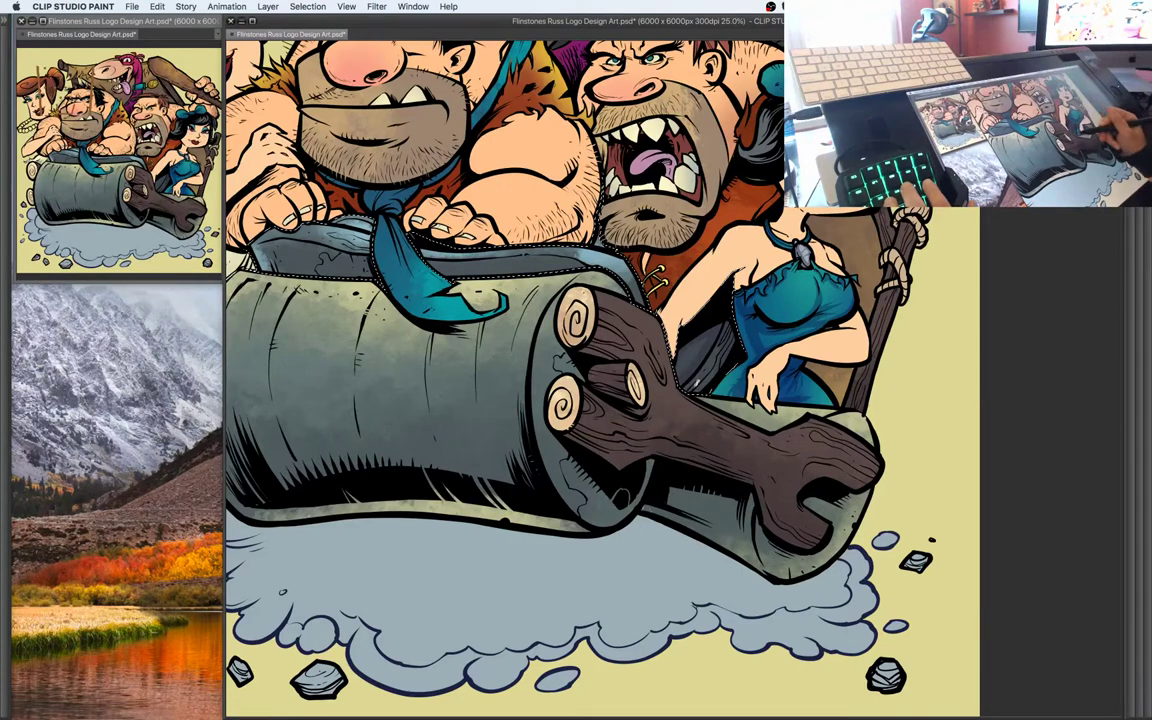
pyautogui.moveTo(793, 315); pyautogui.dragTo(913, 298)
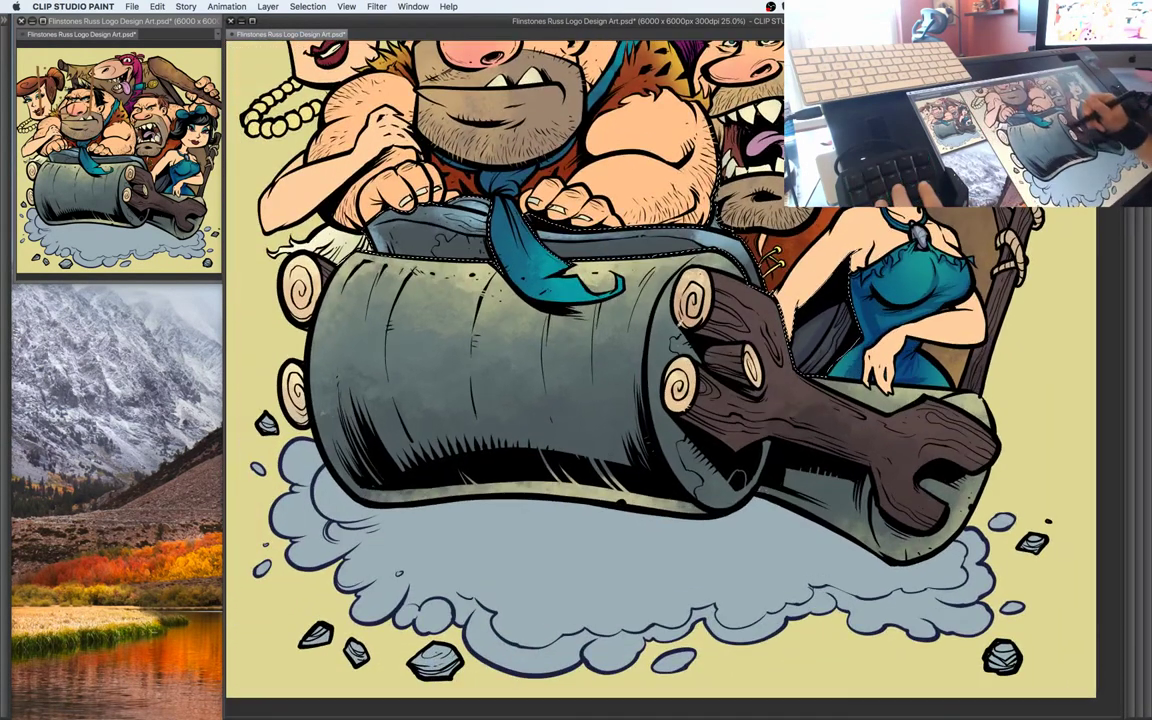
# Clear the selection and brush violet shadows onto the large roller's end face around the log ends
pyautogui.click(687, 339)
pyautogui.press('super+d')
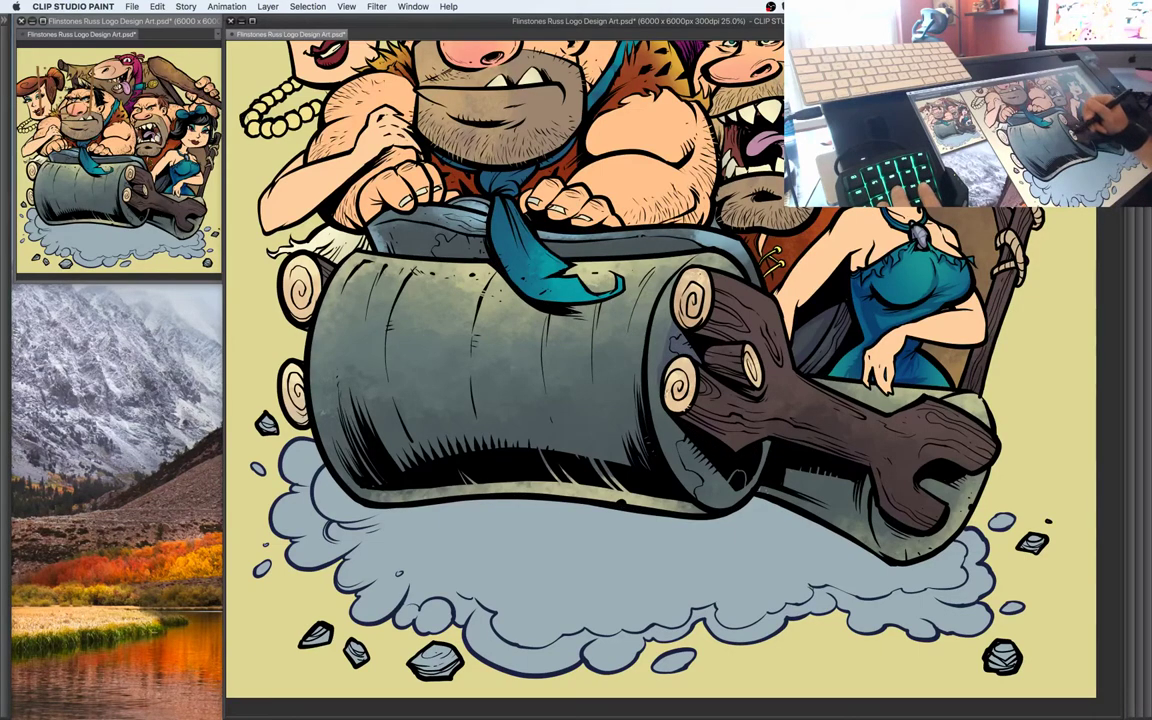
pyautogui.moveTo(591, 356)
pyautogui.mouseDown()
pyautogui.moveTo(590, 294)
pyautogui.moveTo(610, 244)
pyautogui.moveTo(664, 240)
pyautogui.moveTo(642, 241)
pyautogui.mouseUp()
pyautogui.moveTo(772, 376); pyautogui.dragTo(776, 340)
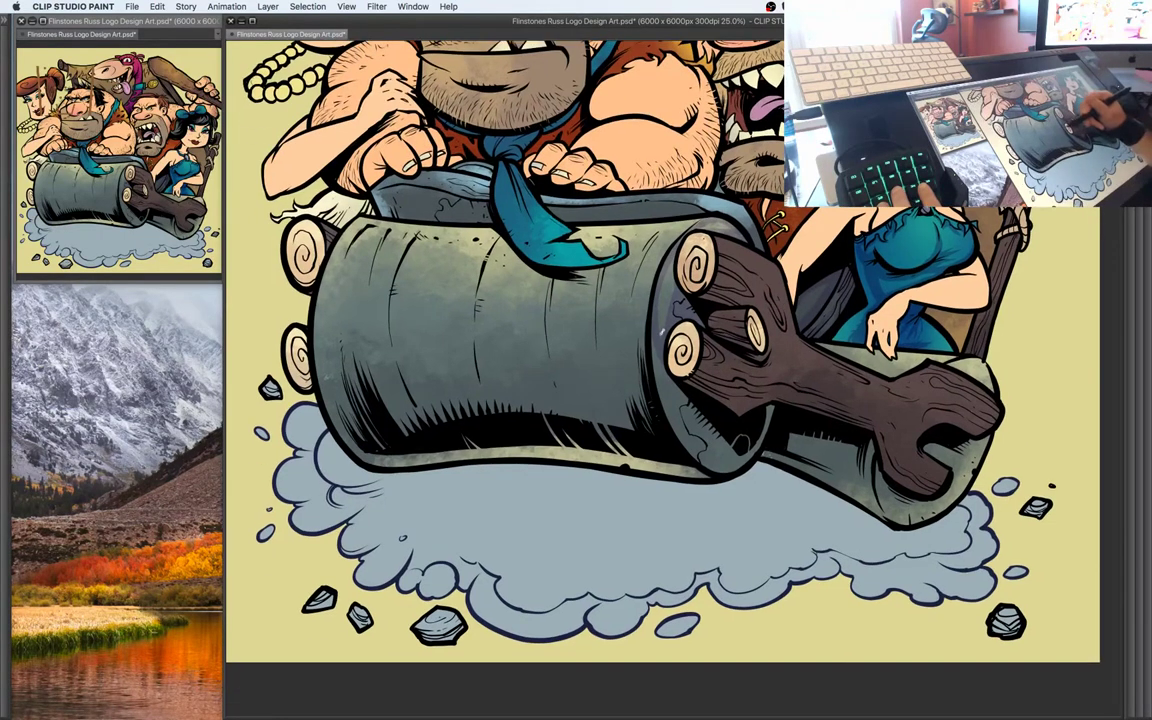
pyautogui.moveTo(645, 376)
pyautogui.mouseDown()
pyautogui.moveTo(667, 418)
pyautogui.moveTo(692, 368)
pyautogui.mouseUp()
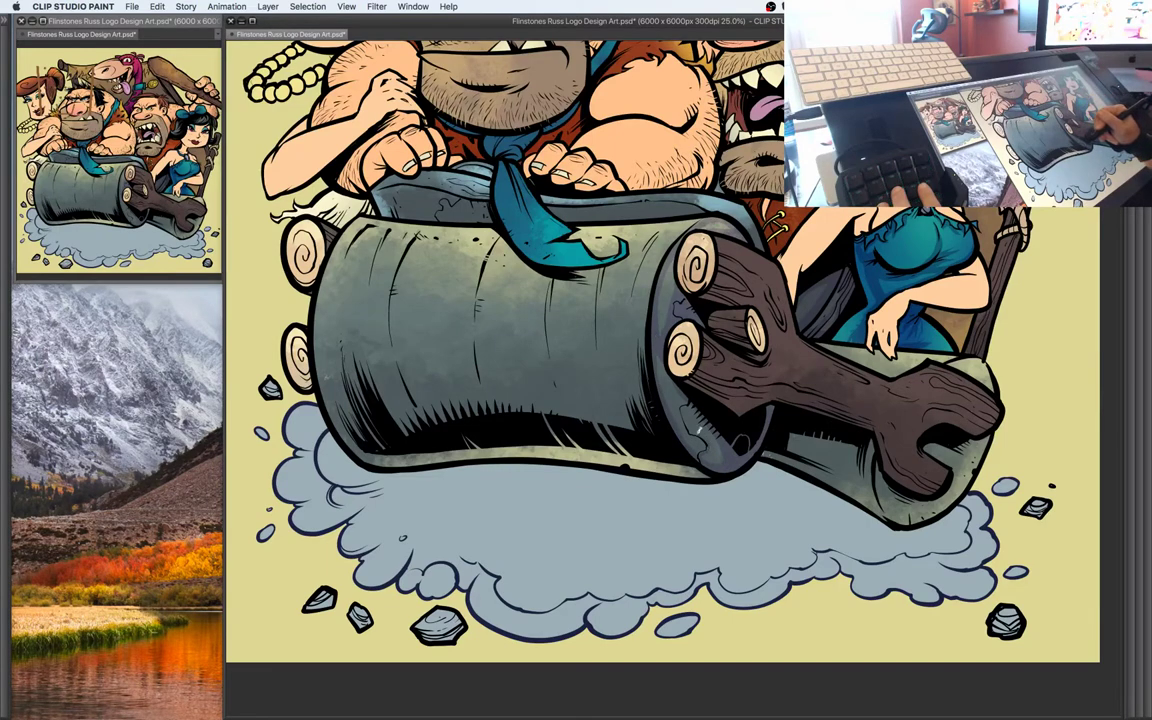
# Select the roller section behind the wooden fork, shade beneath the fork in violet and clear the selection
pyautogui.moveTo(800, 402); pyautogui.dragTo(779, 310)
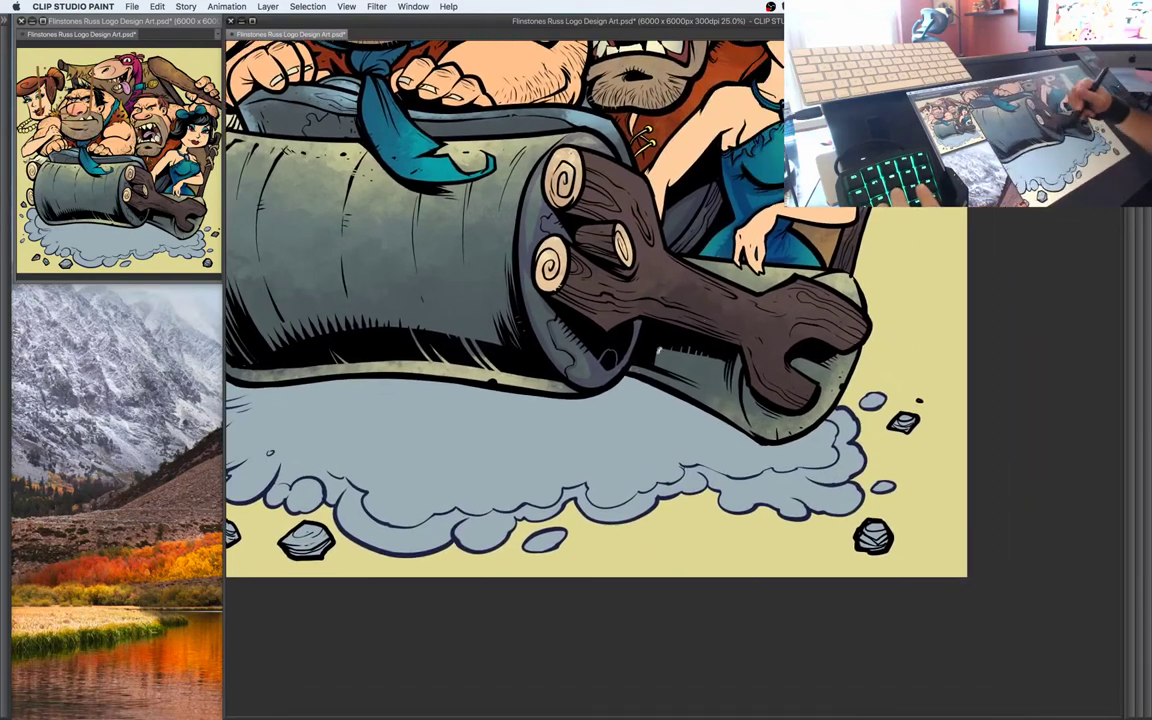
pyautogui.click(677, 357)
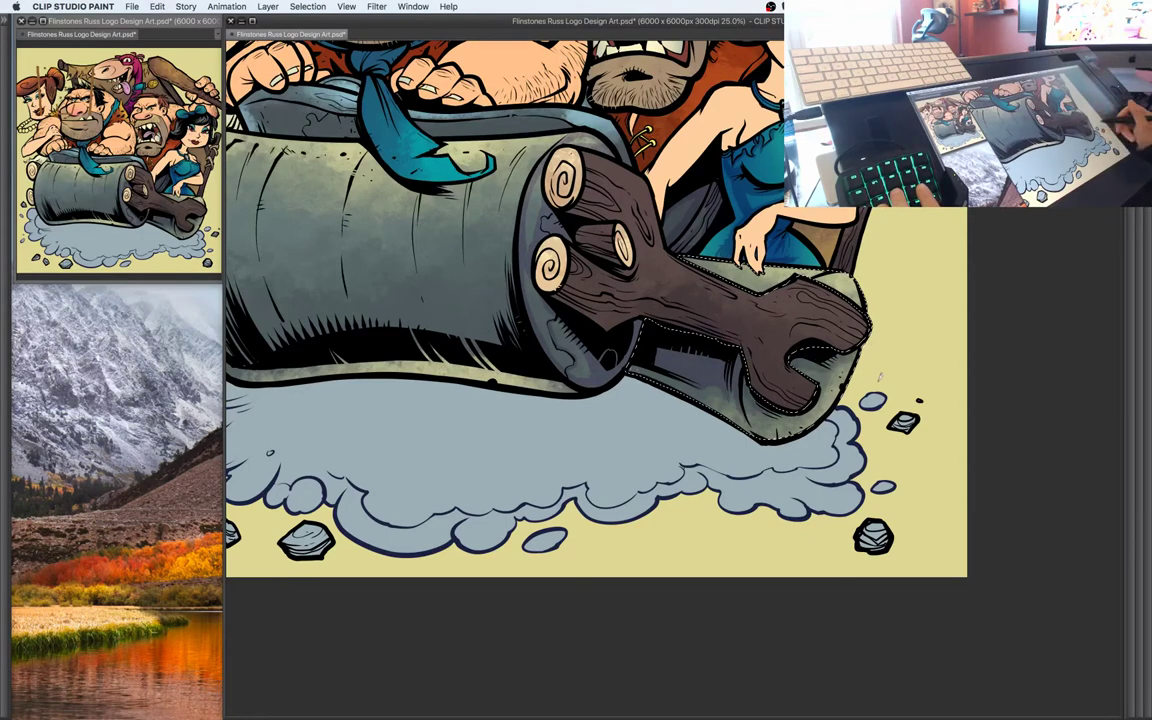
pyautogui.moveTo(878, 396); pyautogui.dragTo(882, 438)
pyautogui.scroll(1, 876, 432)
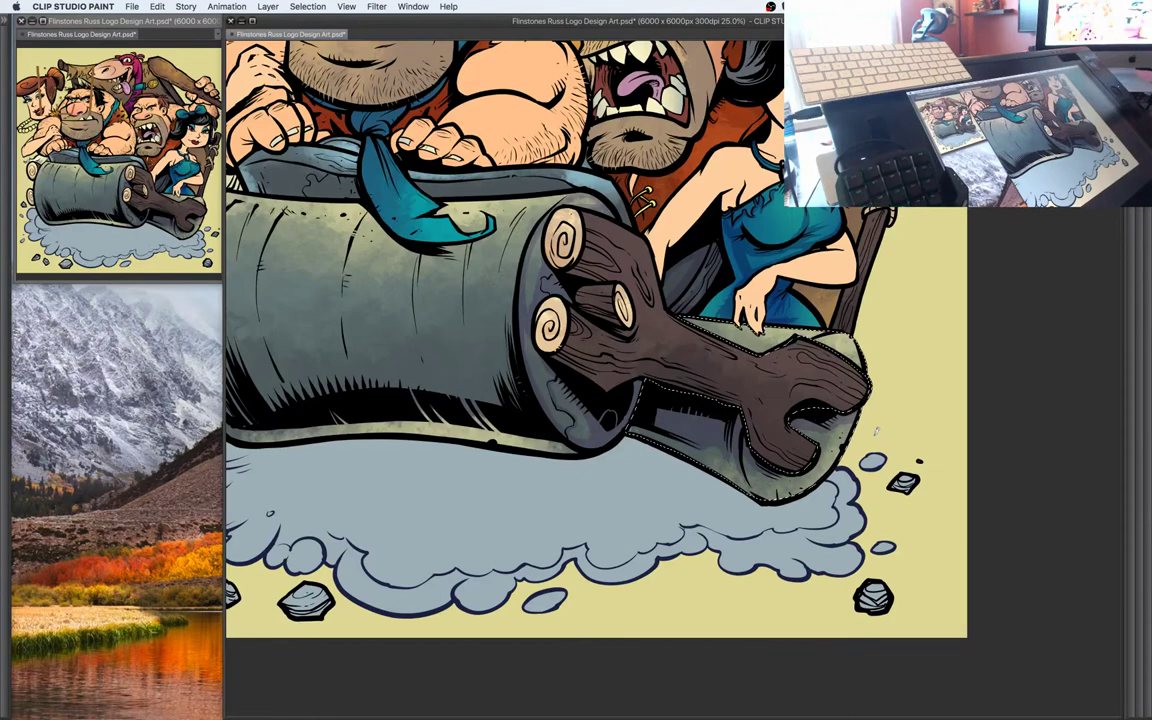
pyautogui.moveTo(754, 367); pyautogui.dragTo(830, 464)
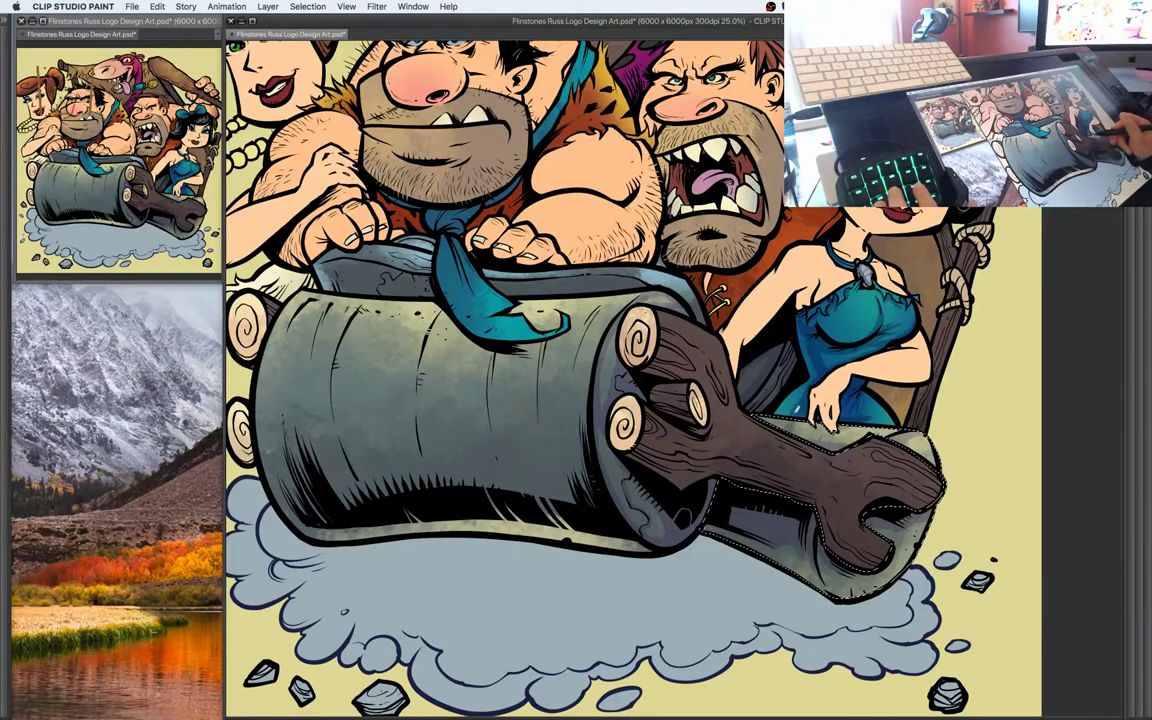
pyautogui.moveTo(882, 422); pyautogui.dragTo(894, 368)
pyautogui.press('super+d')
# Brush vertical violet shadow strokes on the large roller's curved surface near its end face and toward the lower middle
pyautogui.moveTo(793, 432); pyautogui.dragTo(871, 390)
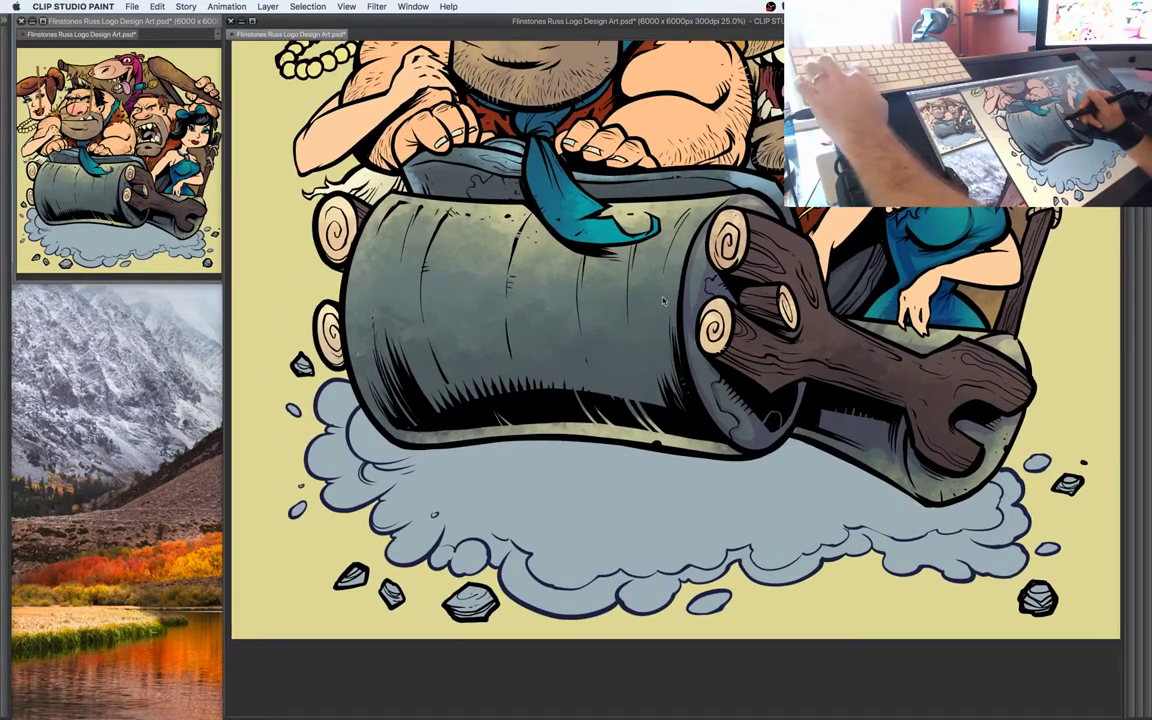
pyautogui.moveTo(664, 322)
pyautogui.mouseDown()
pyautogui.moveTo(680, 405)
pyautogui.moveTo(657, 310)
pyautogui.moveTo(674, 405)
pyautogui.moveTo(683, 249)
pyautogui.mouseUp()
pyautogui.moveTo(606, 236); pyautogui.dragTo(596, 362)
pyautogui.moveTo(578, 296)
pyautogui.mouseDown()
pyautogui.moveTo(570, 360)
pyautogui.moveTo(638, 420)
pyautogui.mouseUp()
pyautogui.moveTo(611, 346); pyautogui.dragTo(619, 384)
pyautogui.moveTo(597, 298); pyautogui.dragTo(609, 377)
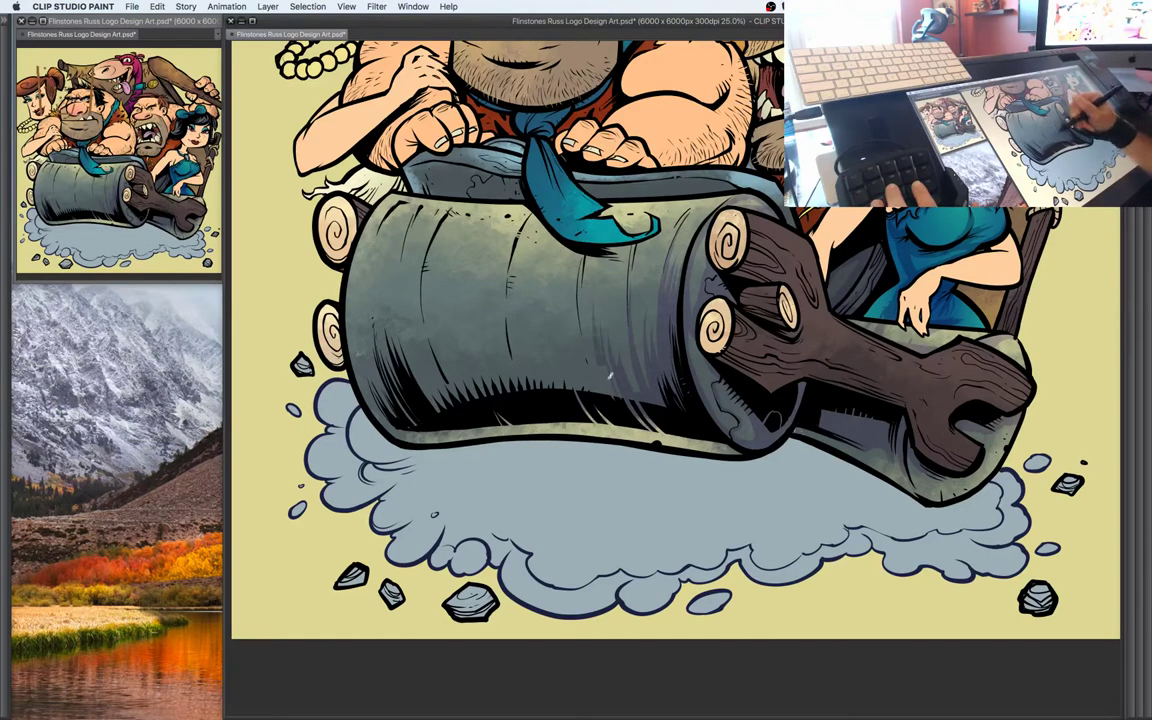
pyautogui.moveTo(556, 330); pyautogui.dragTo(544, 357)
pyautogui.moveTo(530, 310); pyautogui.dragTo(542, 352)
pyautogui.moveTo(525, 283); pyautogui.dragTo(548, 386)
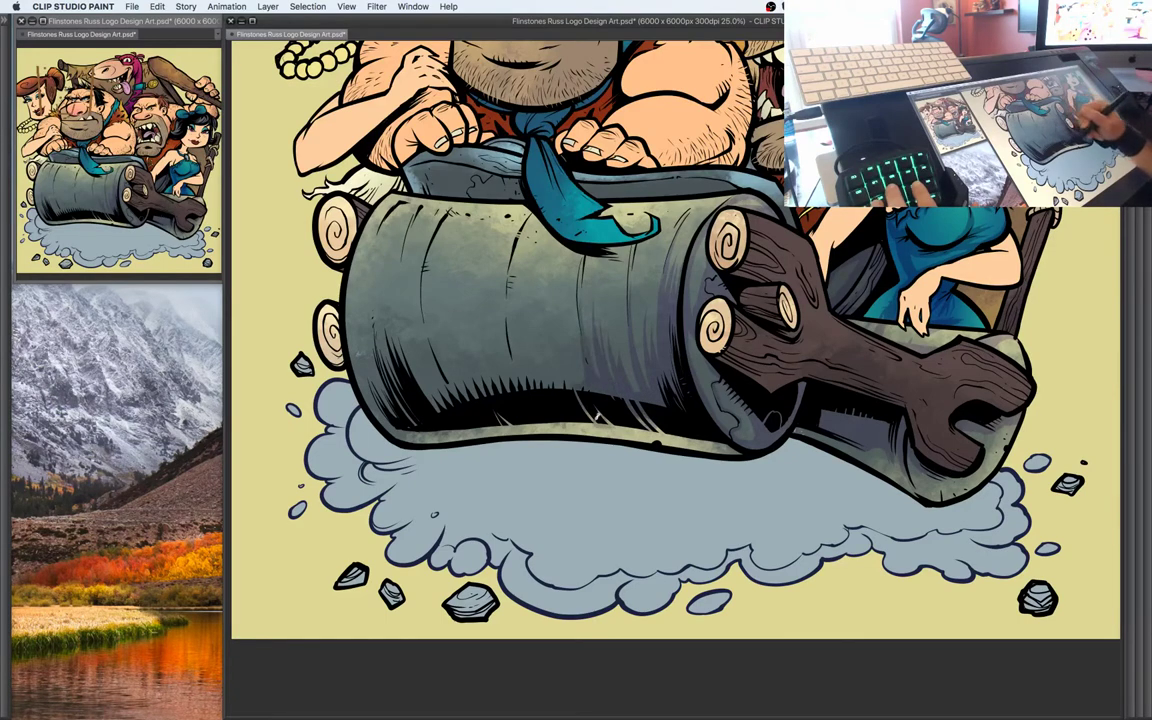
# Continue the violet shadow strokes above the roller's jagged black underside and down its far left edge
pyautogui.moveTo(643, 402); pyautogui.dragTo(655, 469)
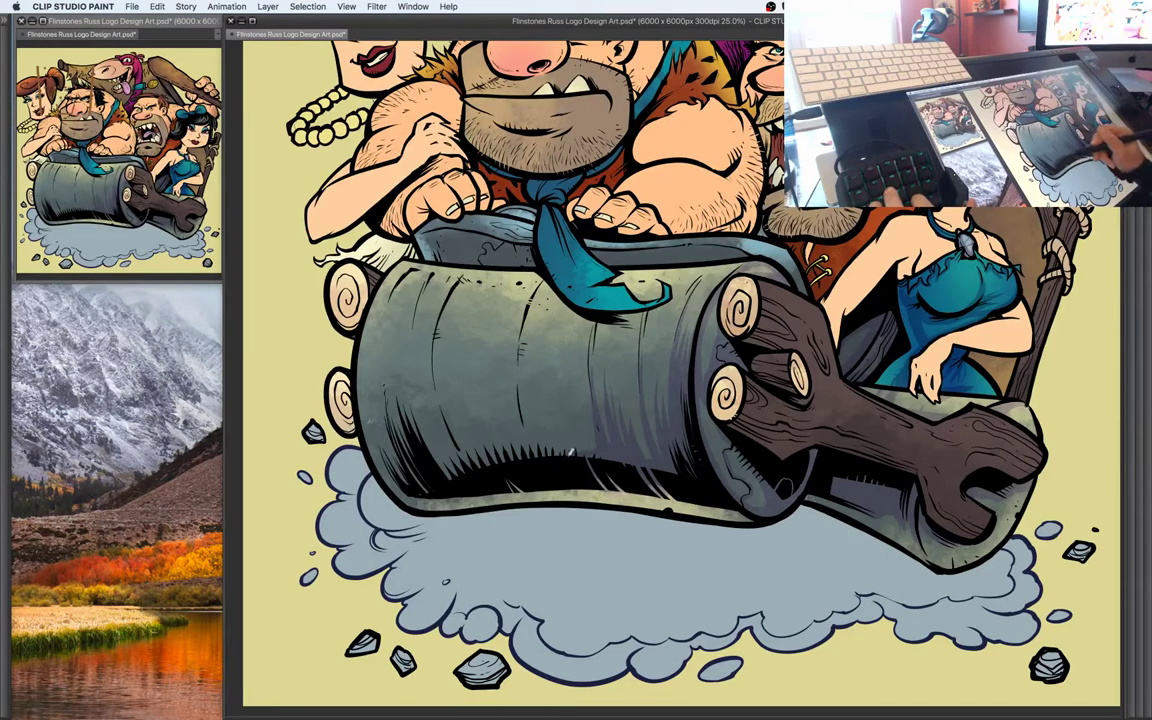
pyautogui.moveTo(552, 421)
pyautogui.mouseDown()
pyautogui.moveTo(566, 455)
pyautogui.moveTo(548, 454)
pyautogui.mouseUp()
pyautogui.moveTo(532, 391); pyautogui.dragTo(537, 451)
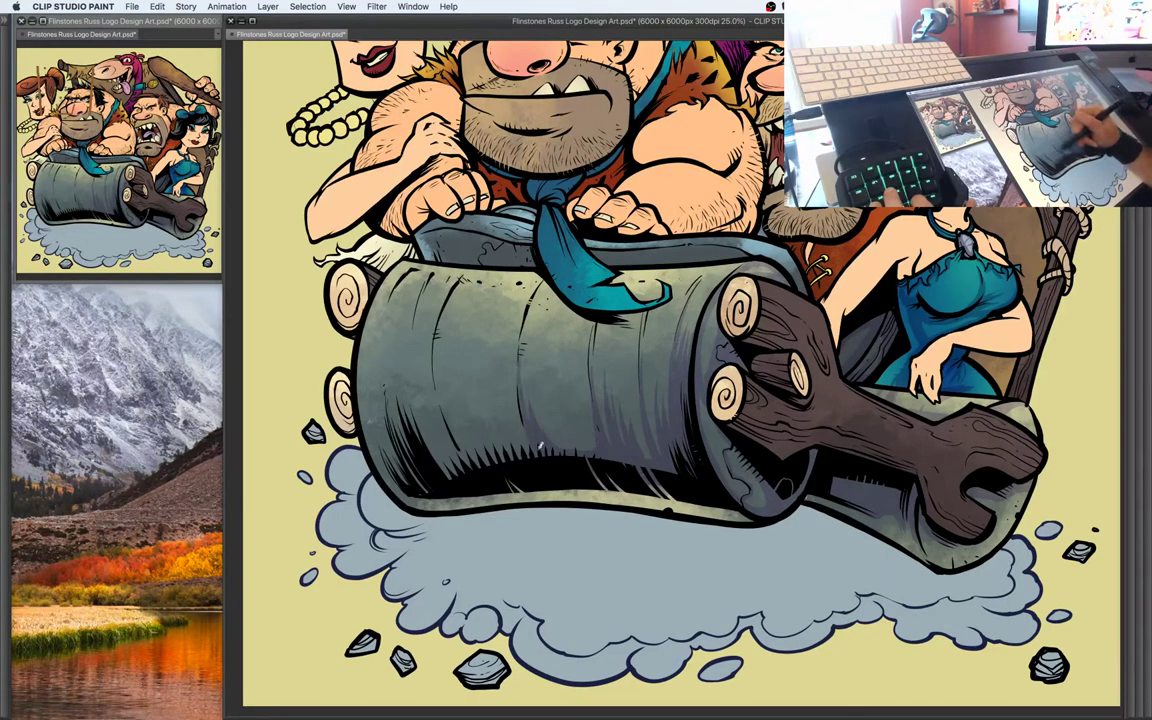
pyautogui.moveTo(468, 378)
pyautogui.mouseDown()
pyautogui.moveTo(478, 408)
pyautogui.moveTo(462, 402)
pyautogui.mouseUp()
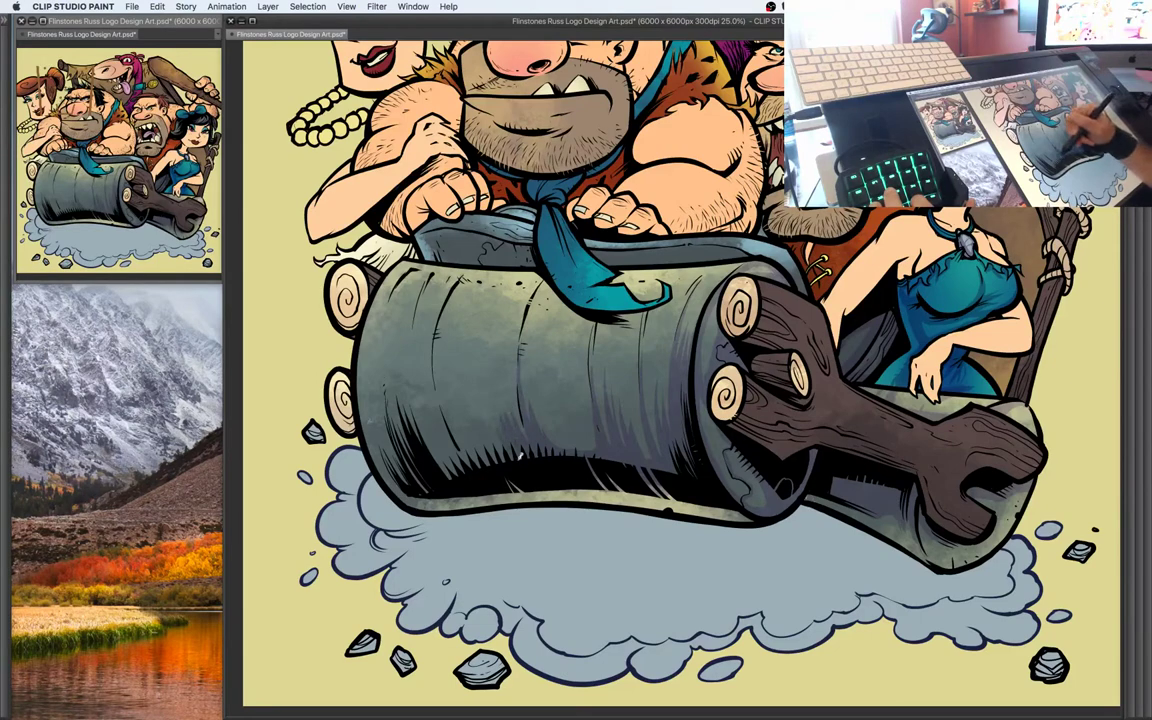
pyautogui.moveTo(432, 360)
pyautogui.mouseDown()
pyautogui.moveTo(452, 416)
pyautogui.moveTo(430, 418)
pyautogui.mouseUp()
pyautogui.moveTo(392, 332); pyautogui.dragTo(408, 390)
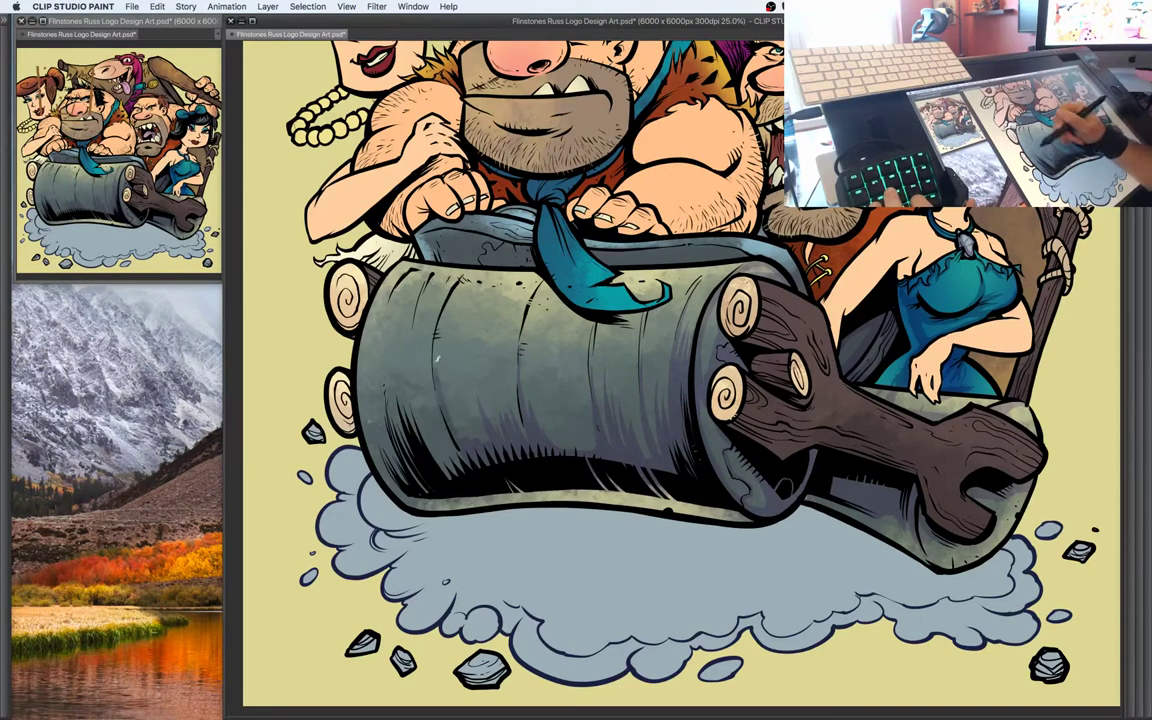
pyautogui.moveTo(389, 284); pyautogui.dragTo(396, 334)
pyautogui.moveTo(395, 390)
pyautogui.mouseDown()
pyautogui.moveTo(422, 424)
pyautogui.moveTo(389, 410)
pyautogui.mouseUp()
pyautogui.moveTo(365, 346)
pyautogui.mouseDown()
pyautogui.moveTo(375, 380)
pyautogui.moveTo(367, 373)
pyautogui.mouseUp()
pyautogui.moveTo(358, 321); pyautogui.dragTo(362, 336)
pyautogui.moveTo(356, 327); pyautogui.dragTo(362, 398)
pyautogui.moveTo(350, 318); pyautogui.dragTo(358, 418)
pyautogui.moveTo(337, 364); pyautogui.dragTo(346, 409)
# Add violet shading along the roller's upper edge and a cast shadow around the hanging blue tie
pyautogui.moveTo(637, 399); pyautogui.dragTo(635, 435)
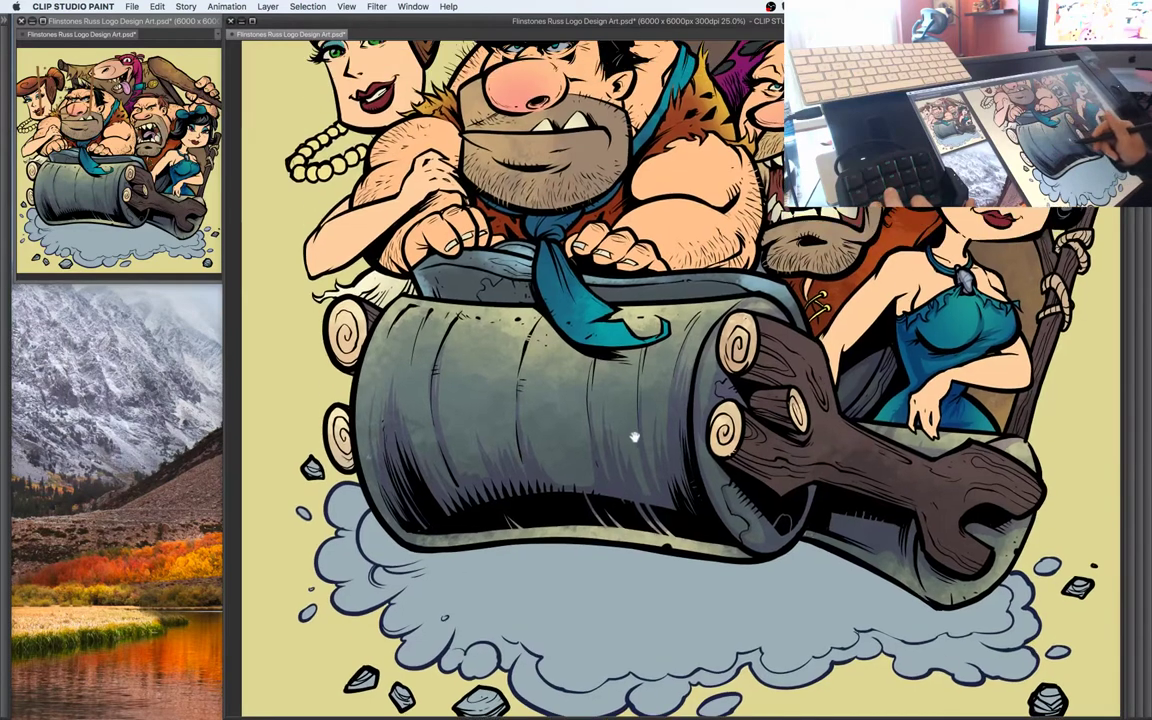
pyautogui.moveTo(388, 276); pyautogui.dragTo(352, 304)
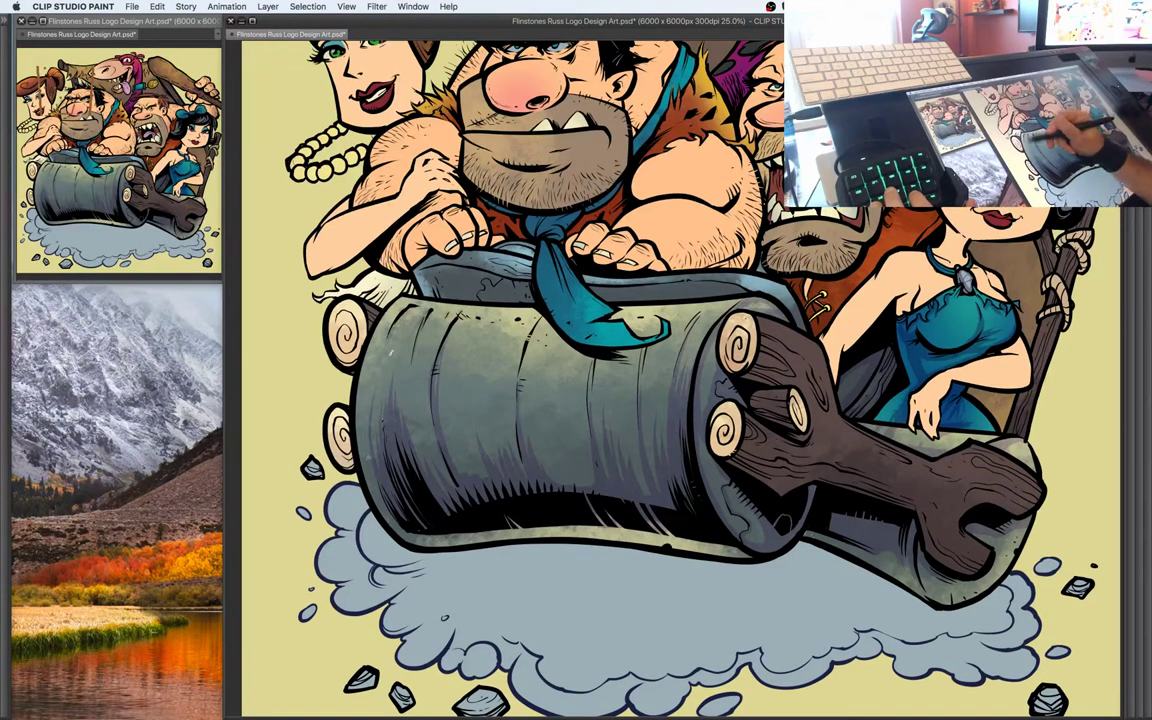
pyautogui.moveTo(539, 314)
pyautogui.mouseDown()
pyautogui.moveTo(523, 350)
pyautogui.moveTo(557, 331)
pyautogui.moveTo(579, 352)
pyautogui.moveTo(597, 307)
pyautogui.mouseUp()
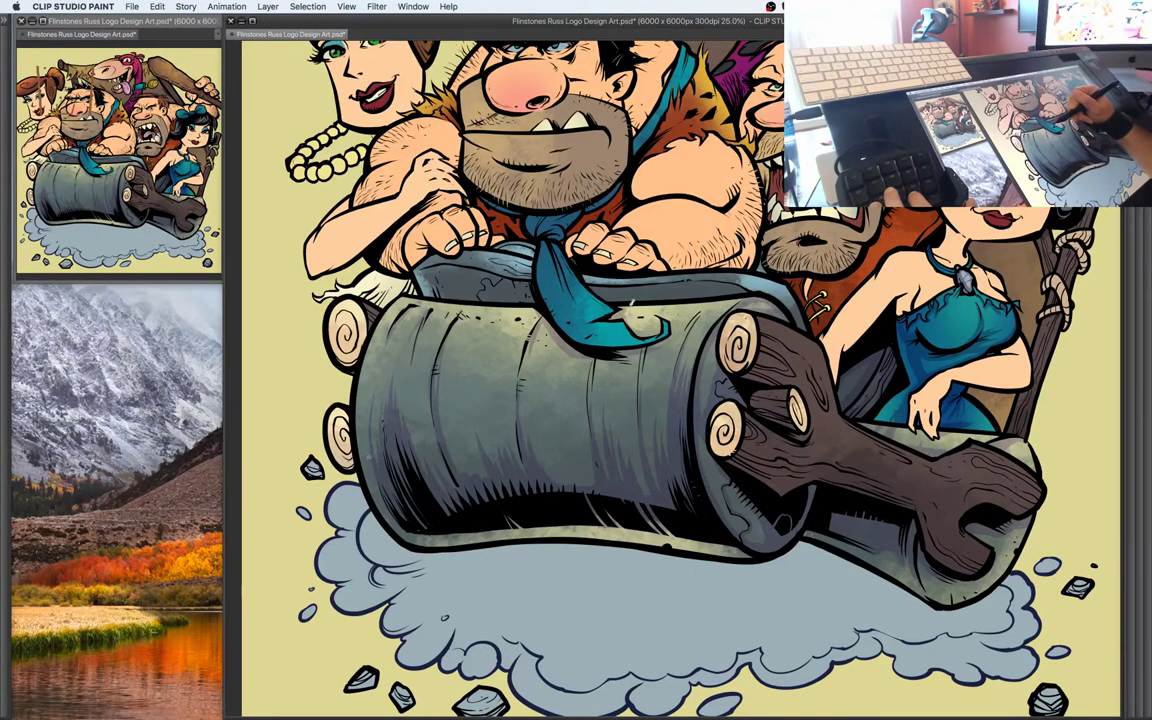
# Select the brown wooden fork at the side of the car and start shading its wood in violet
pyautogui.press('super+minus')
pyautogui.moveTo(821, 404); pyautogui.dragTo(749, 397)
pyautogui.moveTo(830, 400); pyautogui.dragTo(785, 354)
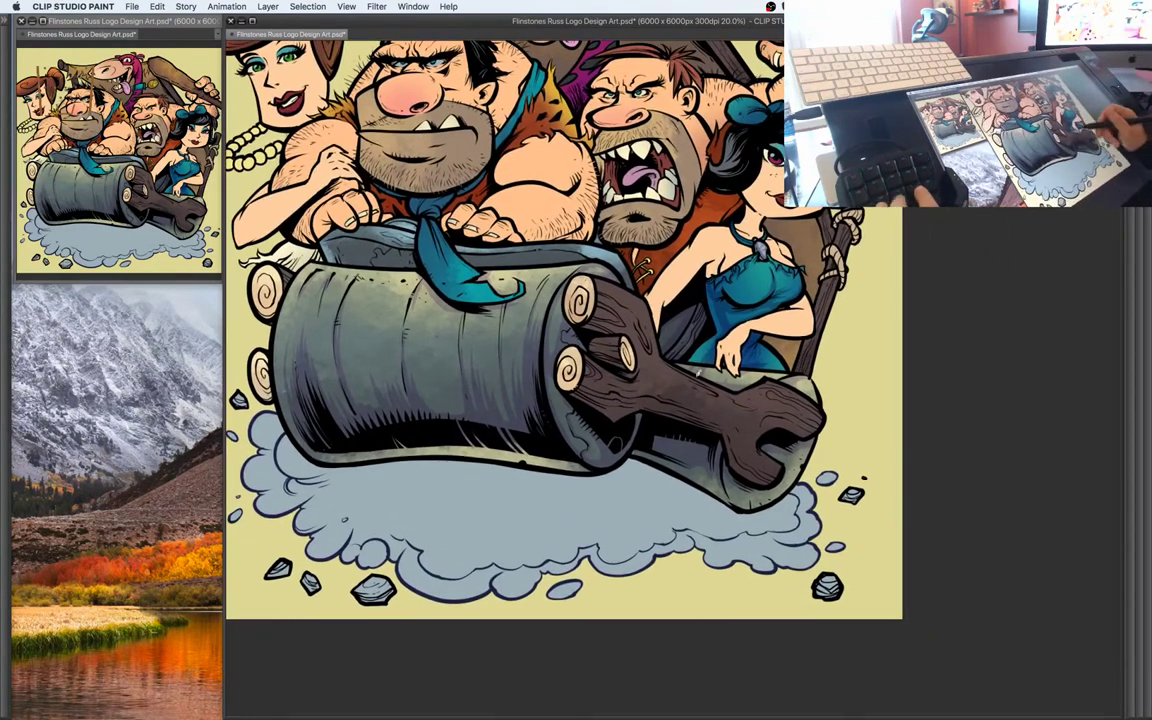
pyautogui.click(799, 414)
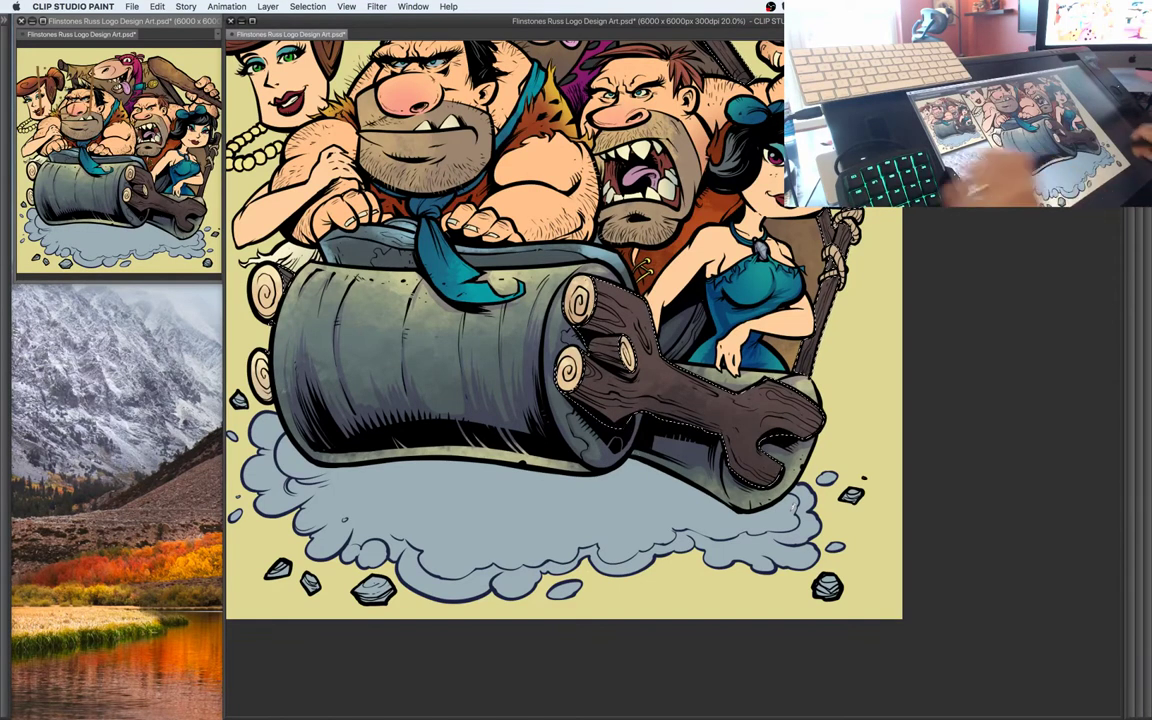
pyautogui.moveTo(793, 507); pyautogui.dragTo(831, 521)
pyautogui.press('super+d')
pyautogui.moveTo(900, 250); pyautogui.dragTo(890, 400)
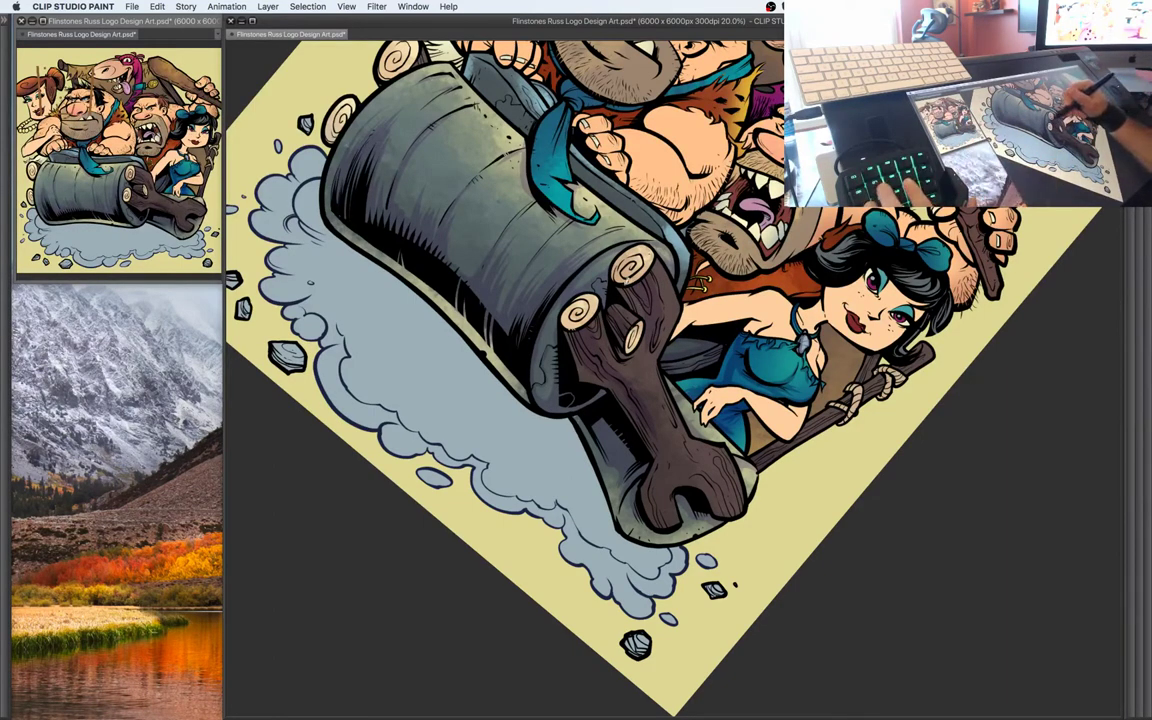
# Continue the violet shadow strokes along the wooden fork's shaft and around its notched end
pyautogui.moveTo(631, 333); pyautogui.dragTo(642, 250)
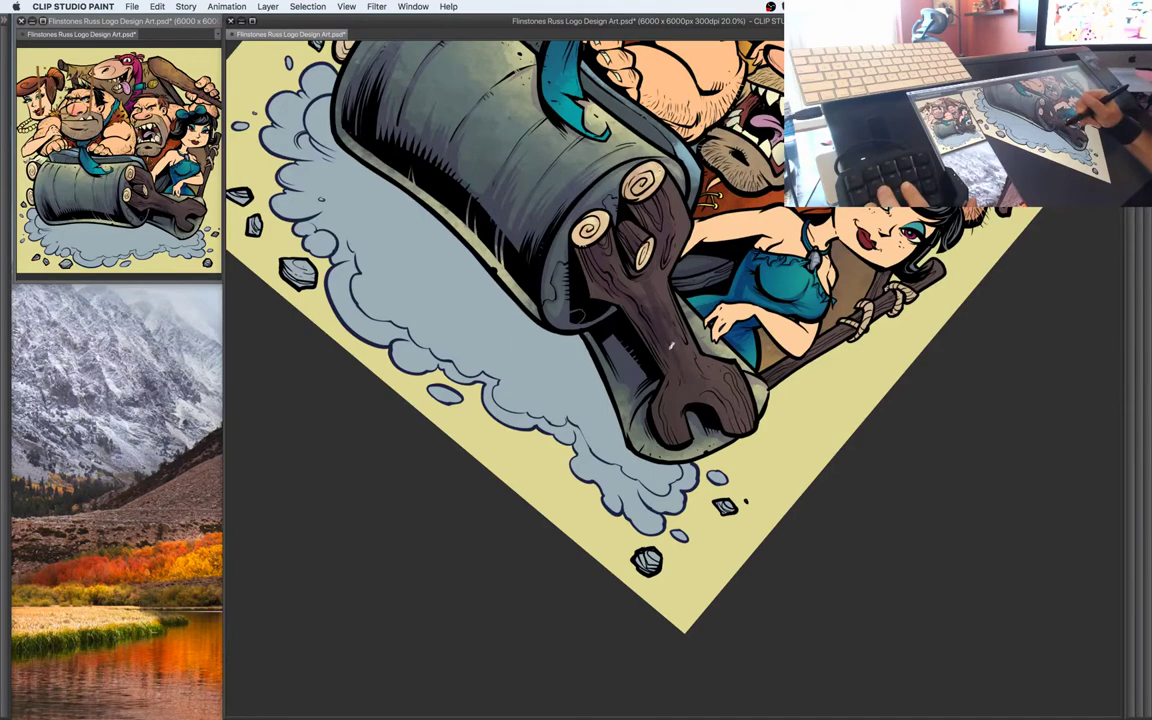
pyautogui.hotkey('ctrl', '@')
pyautogui.moveTo(723, 361); pyautogui.dragTo(695, 352)
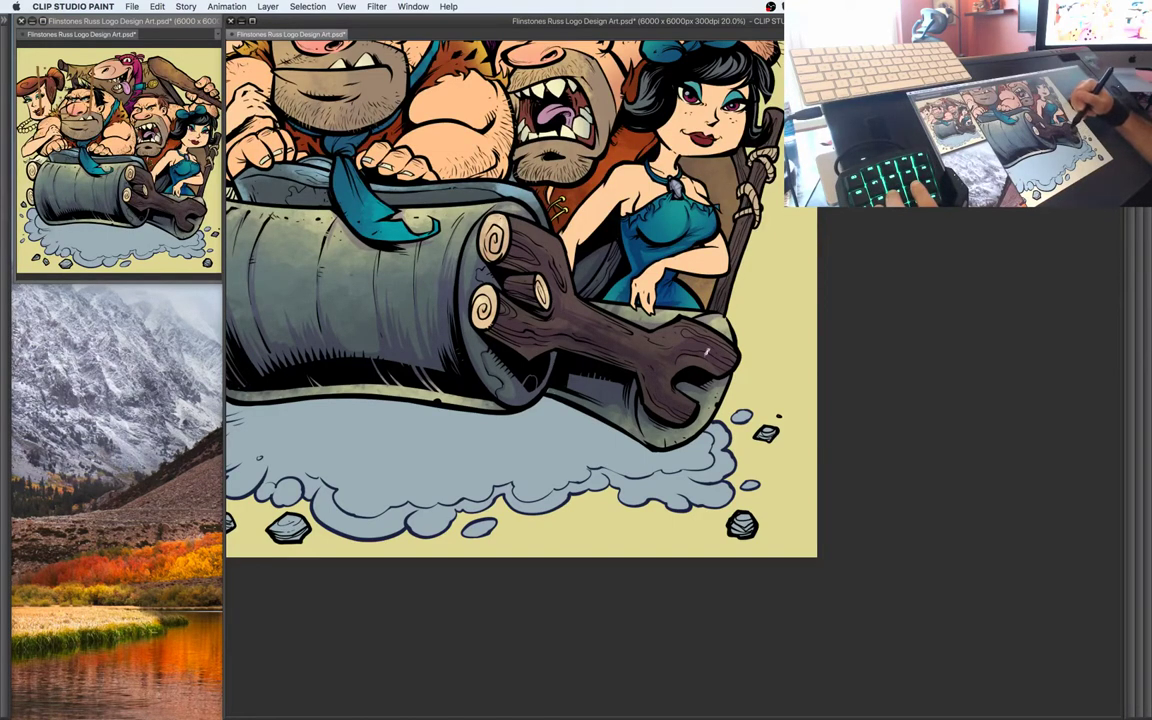
pyautogui.moveTo(758, 361); pyautogui.dragTo(787, 385)
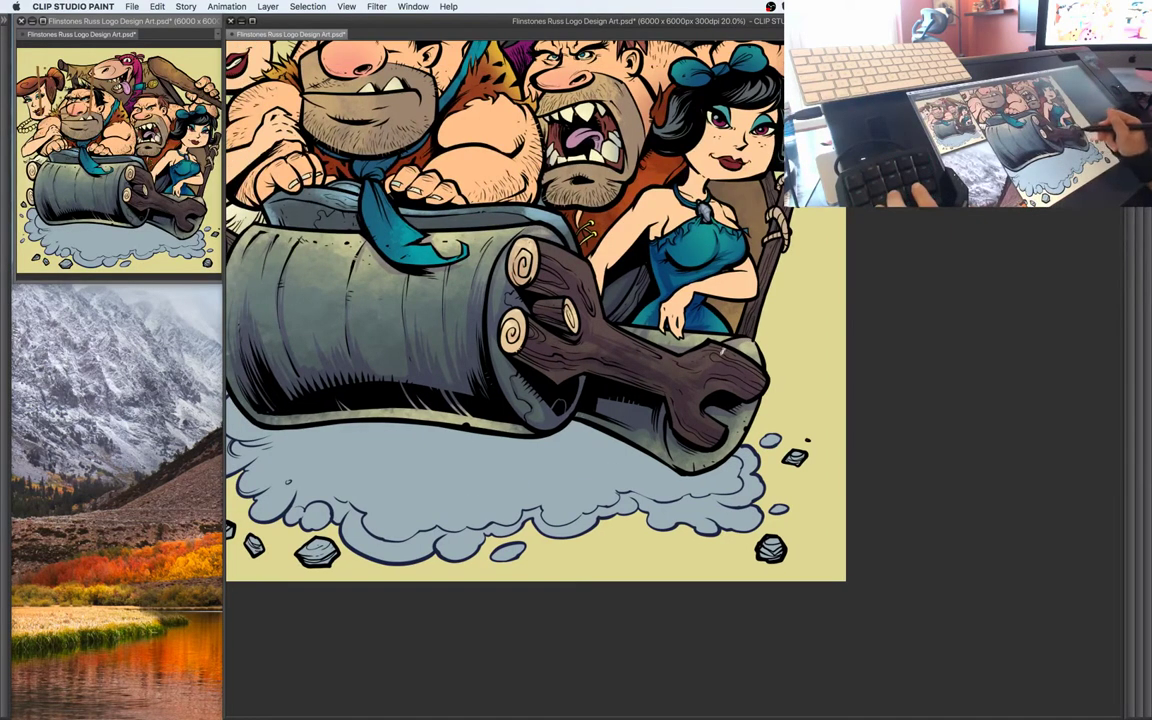
pyautogui.moveTo(676, 309)
pyautogui.mouseDown()
pyautogui.moveTo(711, 334)
pyautogui.moveTo(723, 384)
pyautogui.mouseUp()
pyautogui.press('super+minus')
pyautogui.press('super+minus')
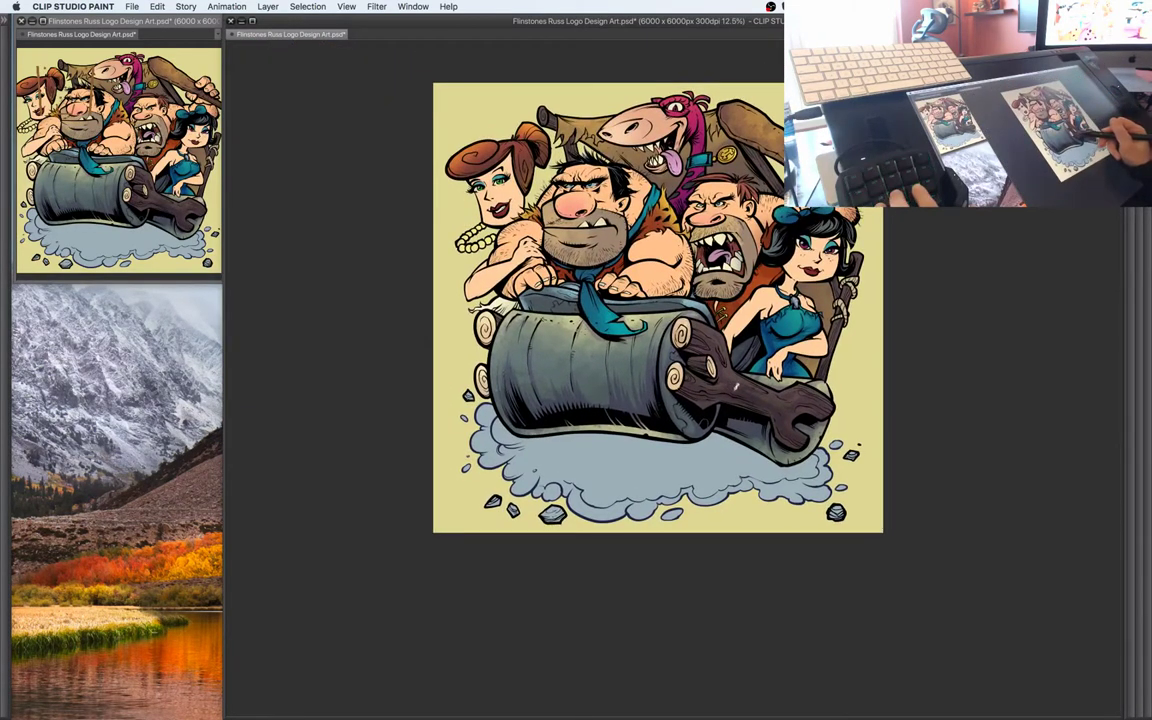
# Select the car's stone rim behind the large roller, shade it violet beneath the caveman's hands and clear the selection
pyautogui.press('super+plus')
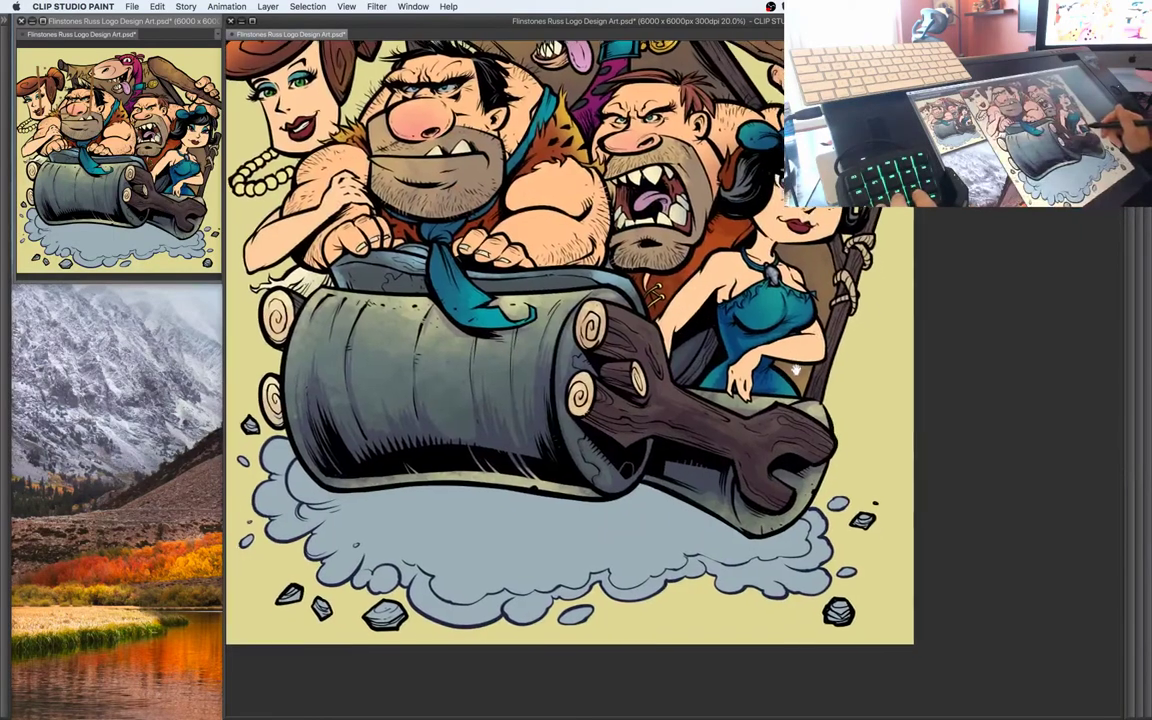
pyautogui.moveTo(752, 344); pyautogui.dragTo(949, 482)
pyautogui.press('super+plus')
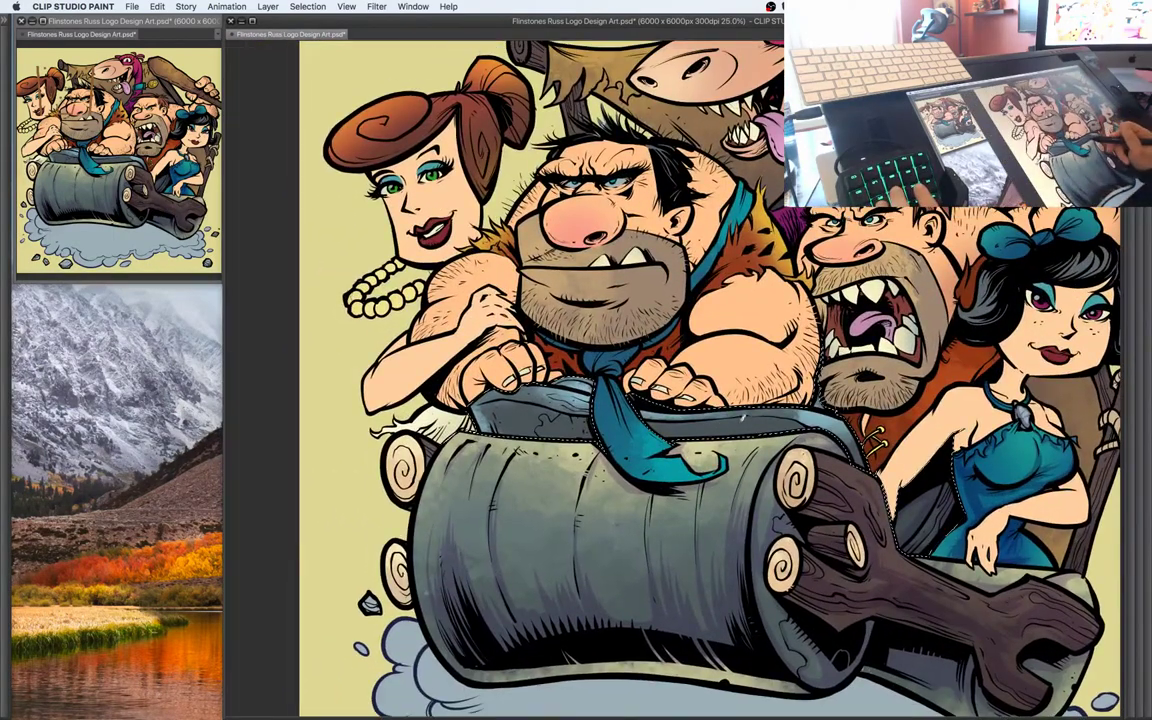
pyautogui.press('super+plus')
pyautogui.press('Escape')
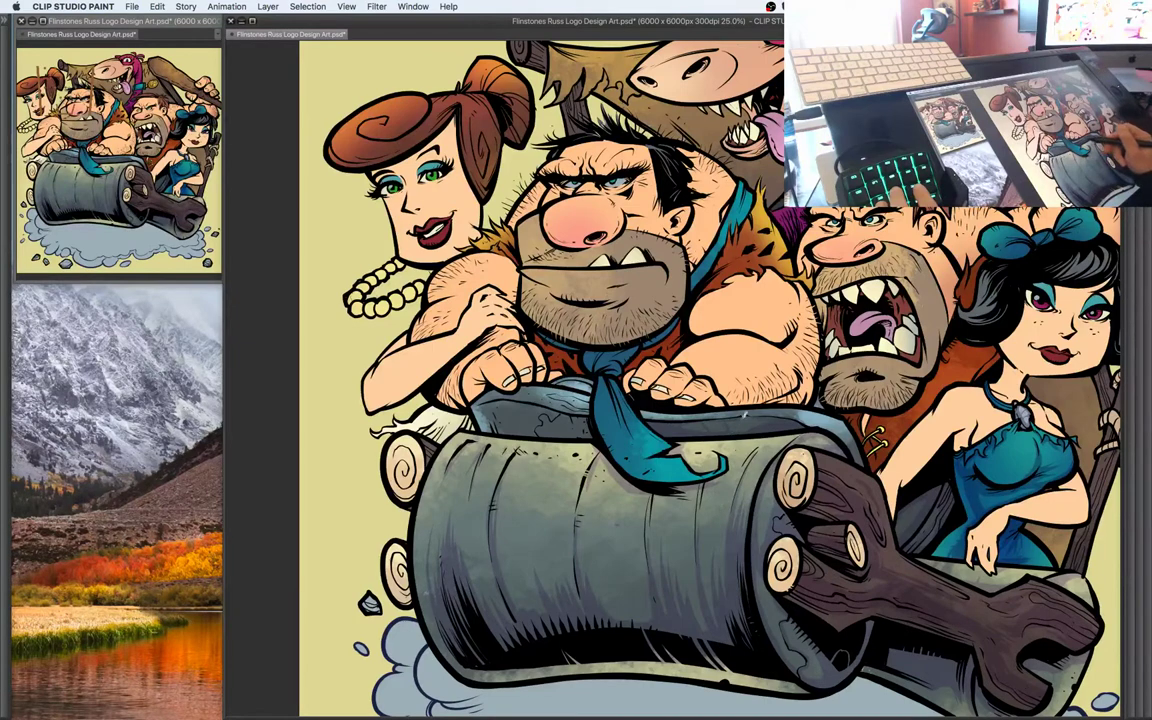
pyautogui.moveTo(680, 327); pyautogui.dragTo(702, 273)
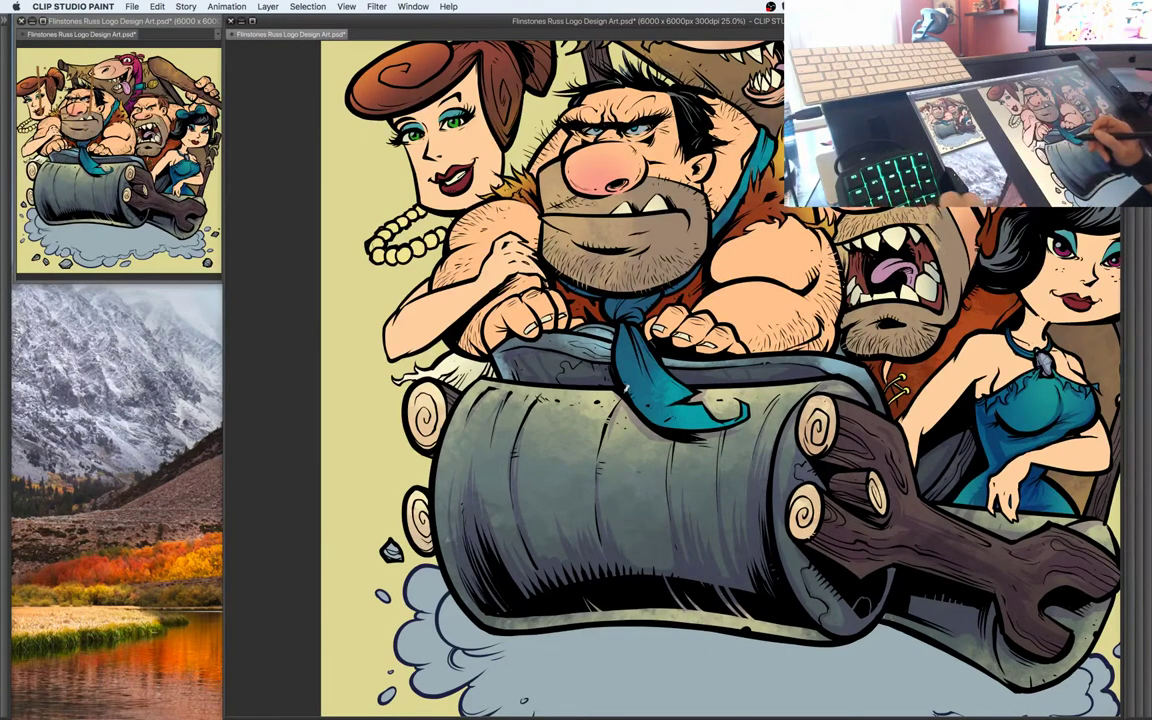
pyautogui.moveTo(640, 382); pyautogui.dragTo(642, 416)
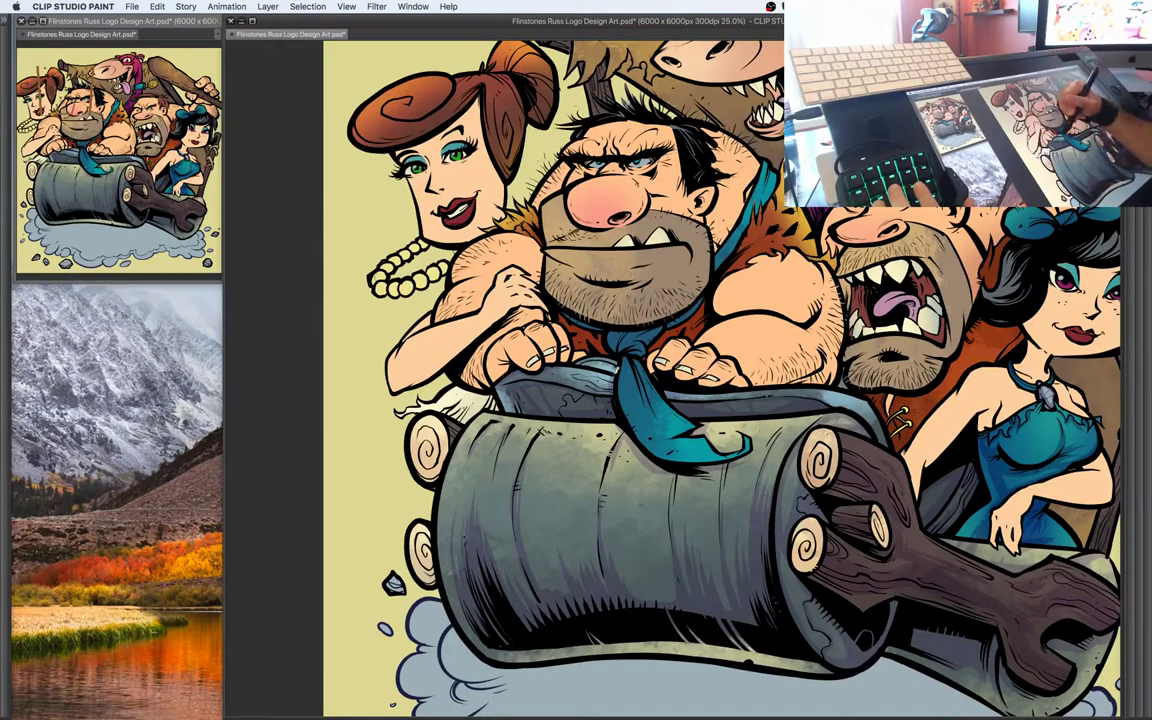
# Set the shadow colour to a pale greyish violet, RGB 204, 196, 213
pyautogui.press('Tab')
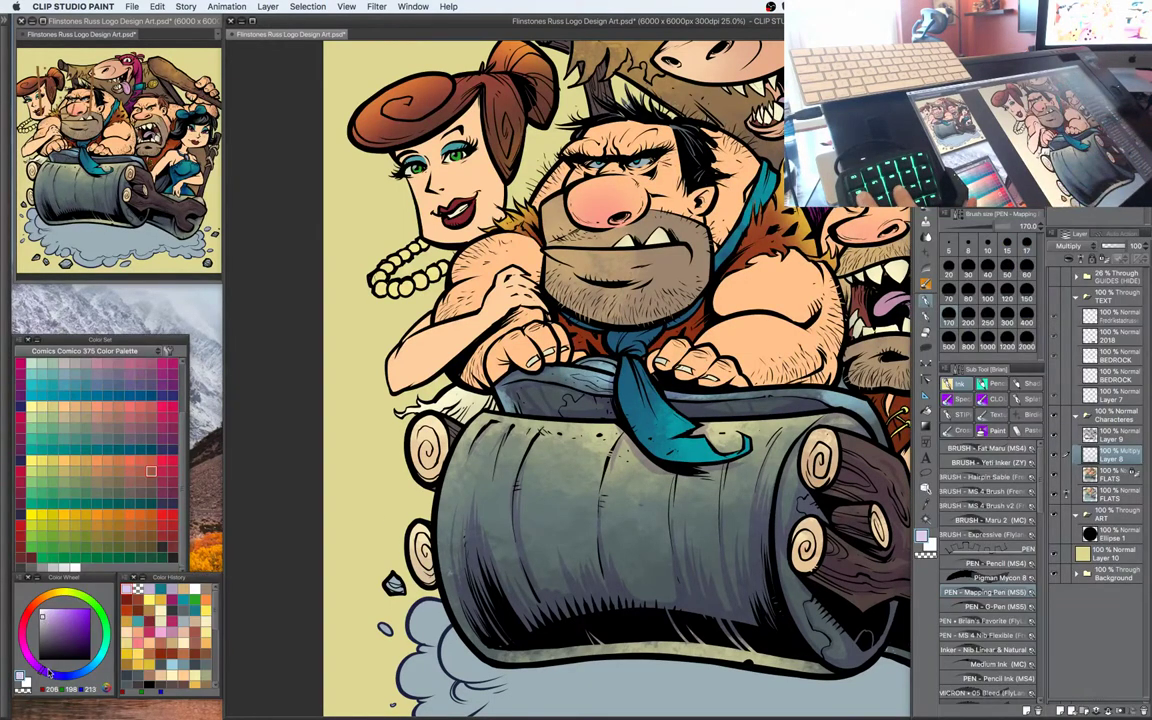
pyautogui.click(43, 616)
pyautogui.click(48, 675)
pyautogui.press('Tab')
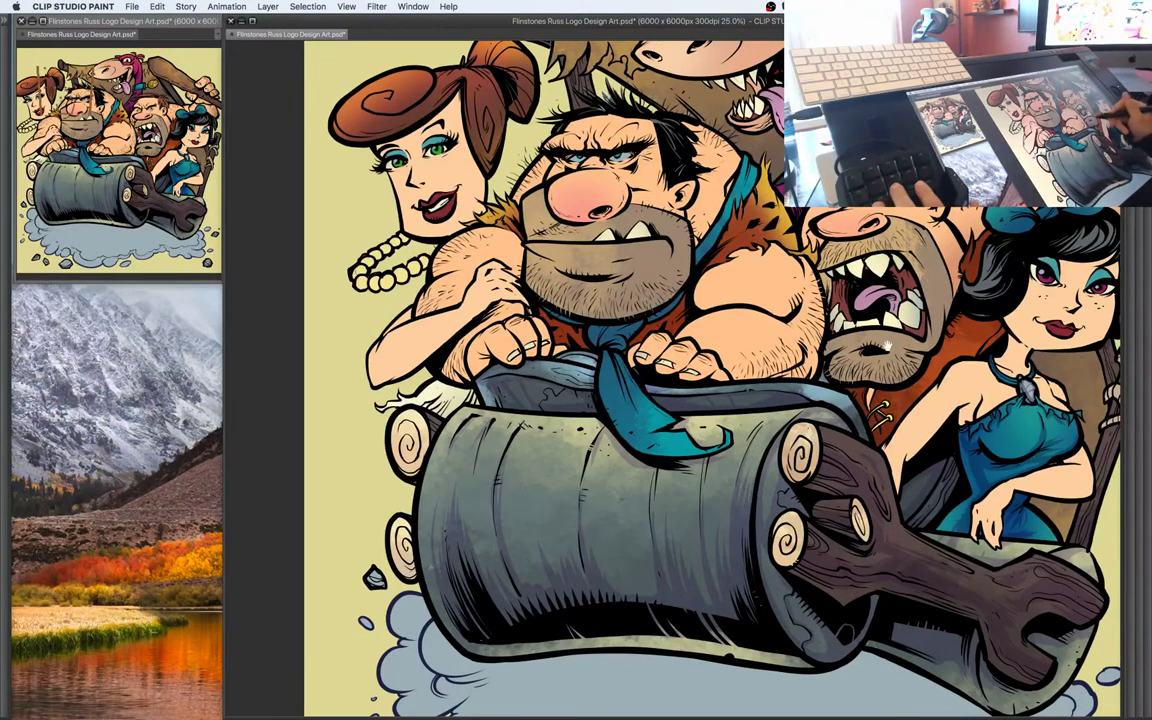
# Brush pale violet shadows on the raised wooden club above the shouting caveman
pyautogui.moveTo(886, 346); pyautogui.dragTo(742, 519)
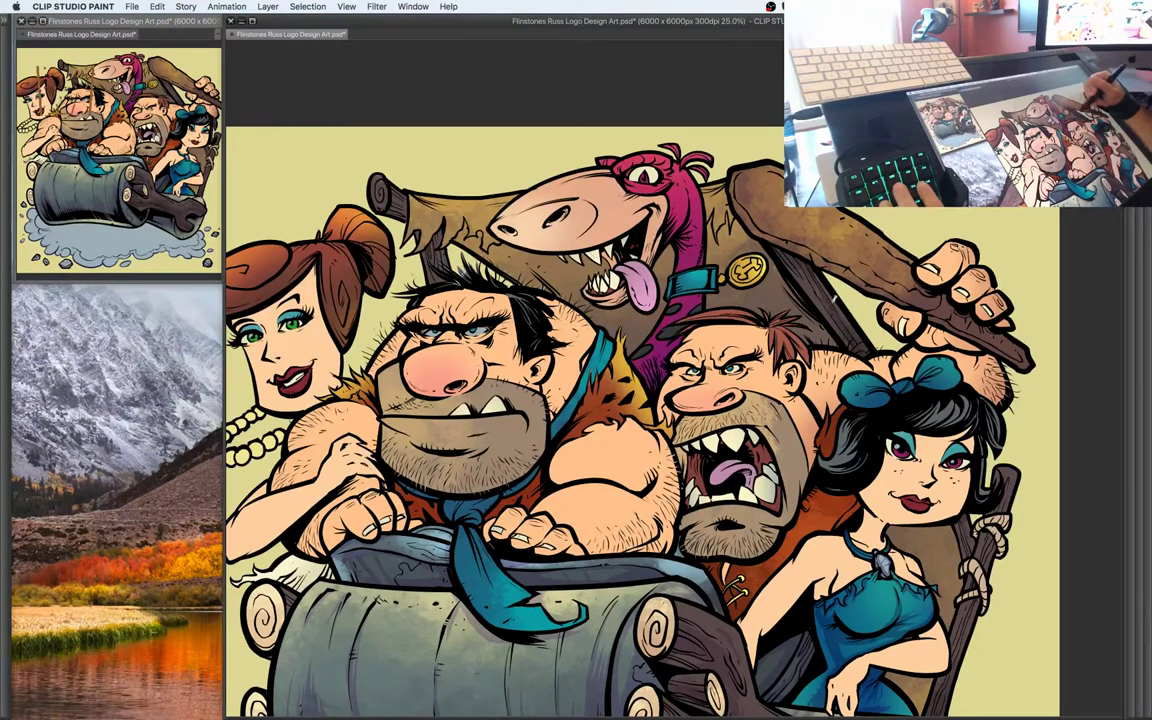
pyautogui.moveTo(808, 363); pyautogui.dragTo(794, 297)
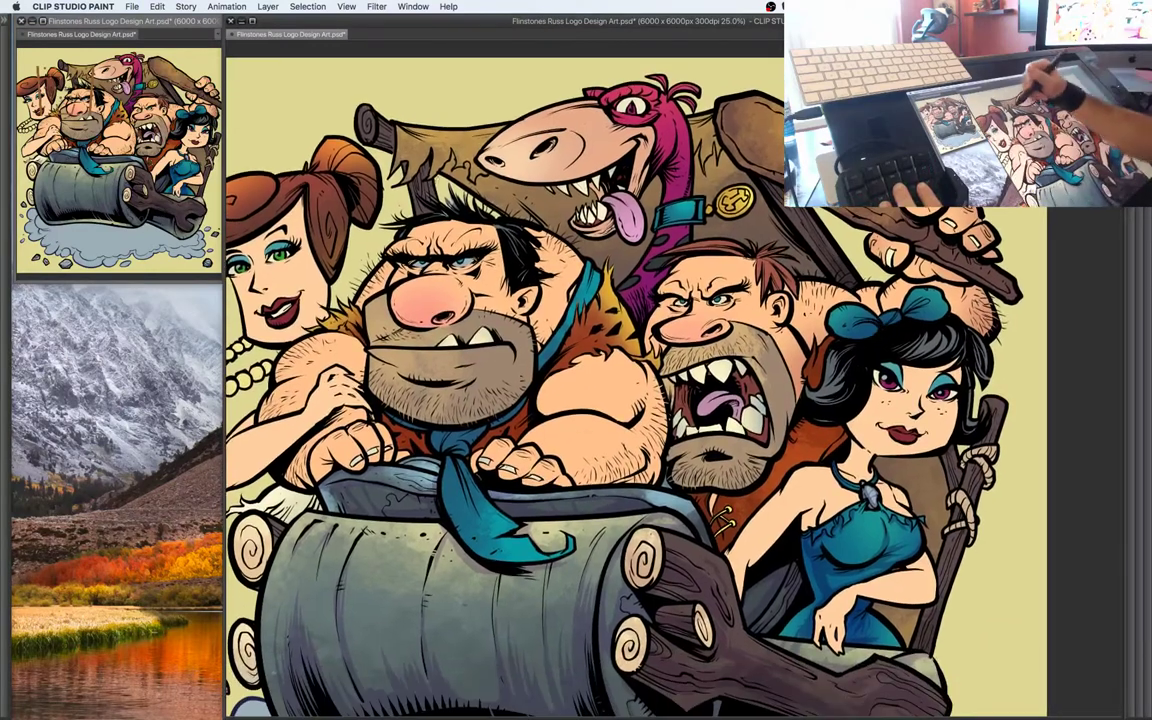
pyautogui.press('Tab')
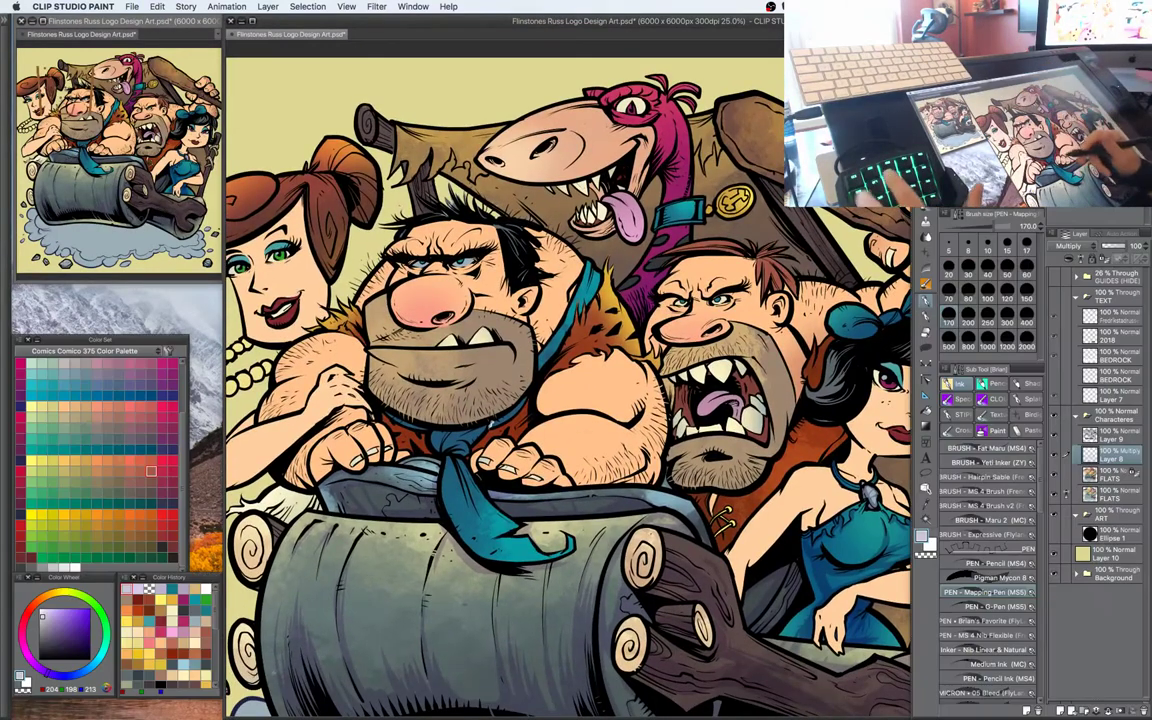
pyautogui.press('Tab')
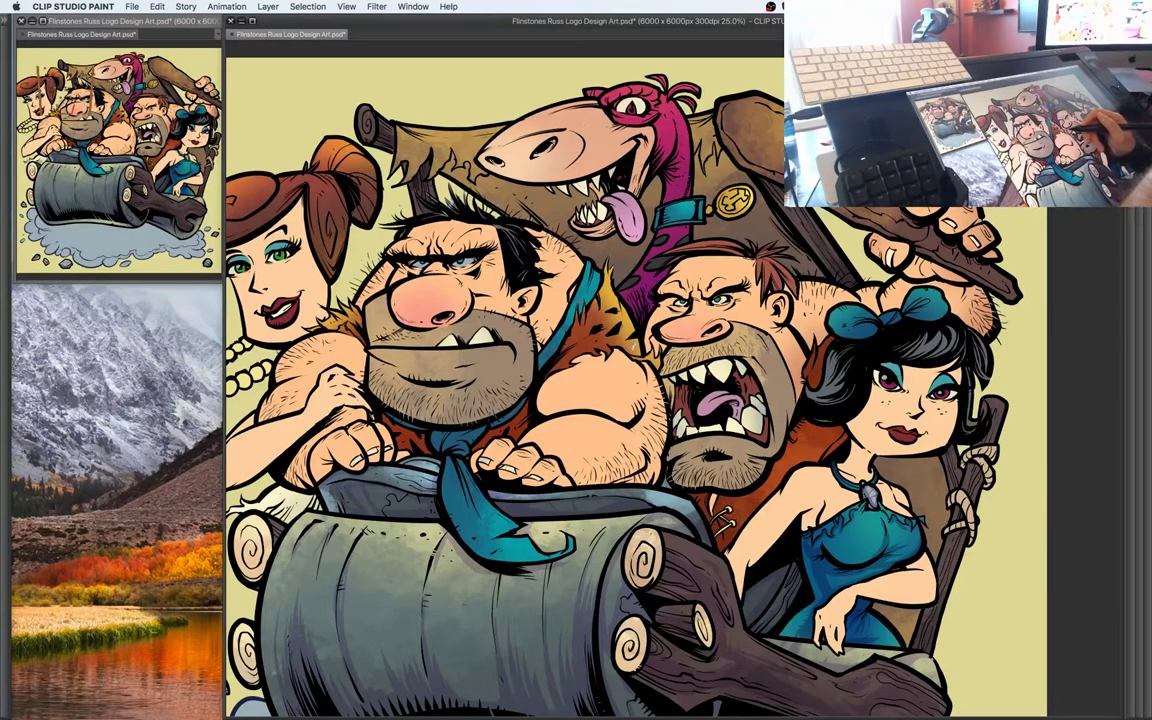
pyautogui.moveTo(775, 185); pyautogui.dragTo(750, 222)
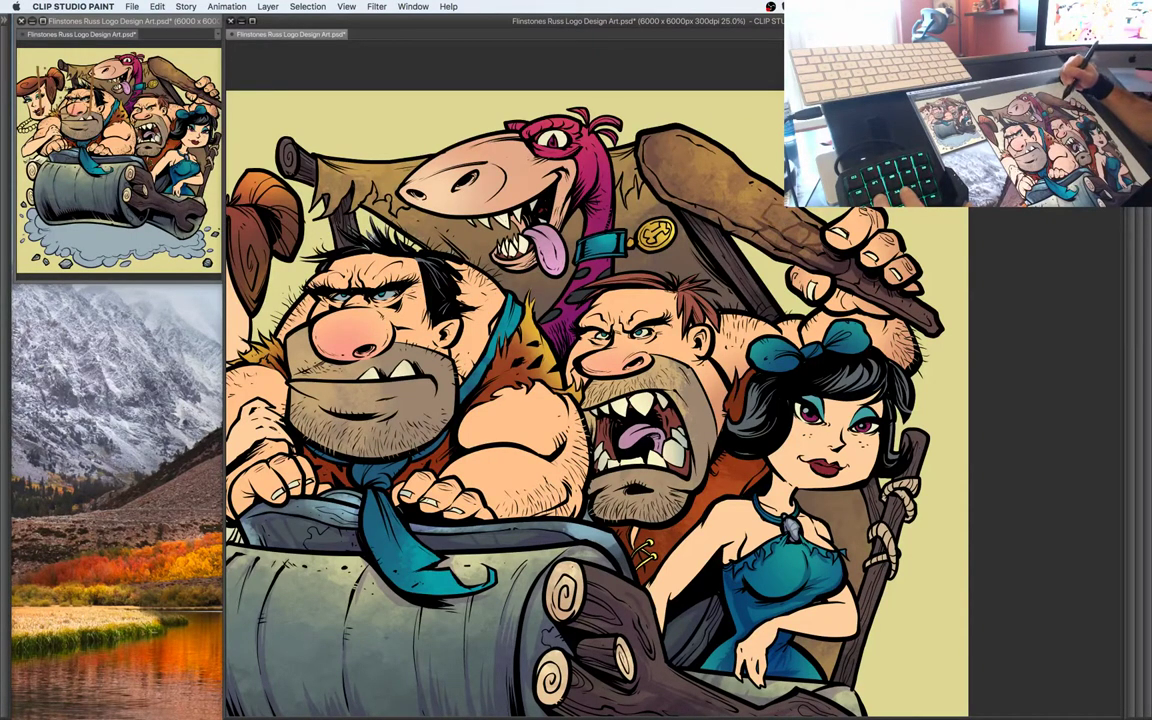
pyautogui.moveTo(768, 214); pyautogui.dragTo(703, 167)
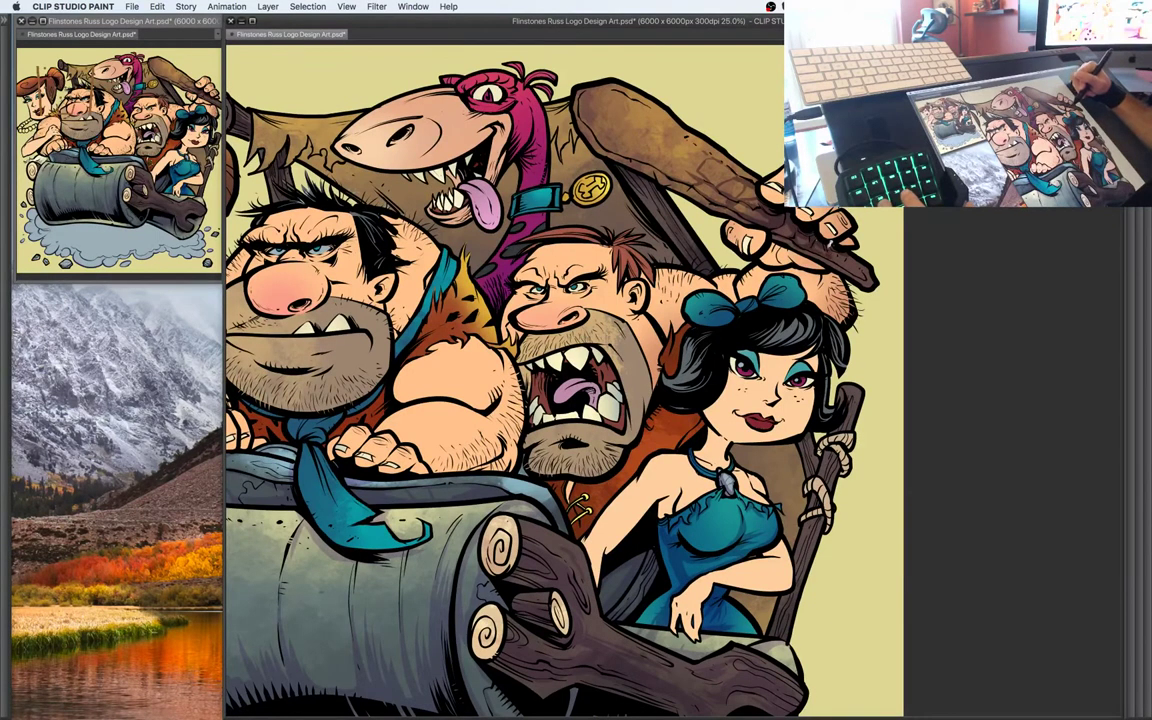
pyautogui.moveTo(682, 177); pyautogui.dragTo(768, 242)
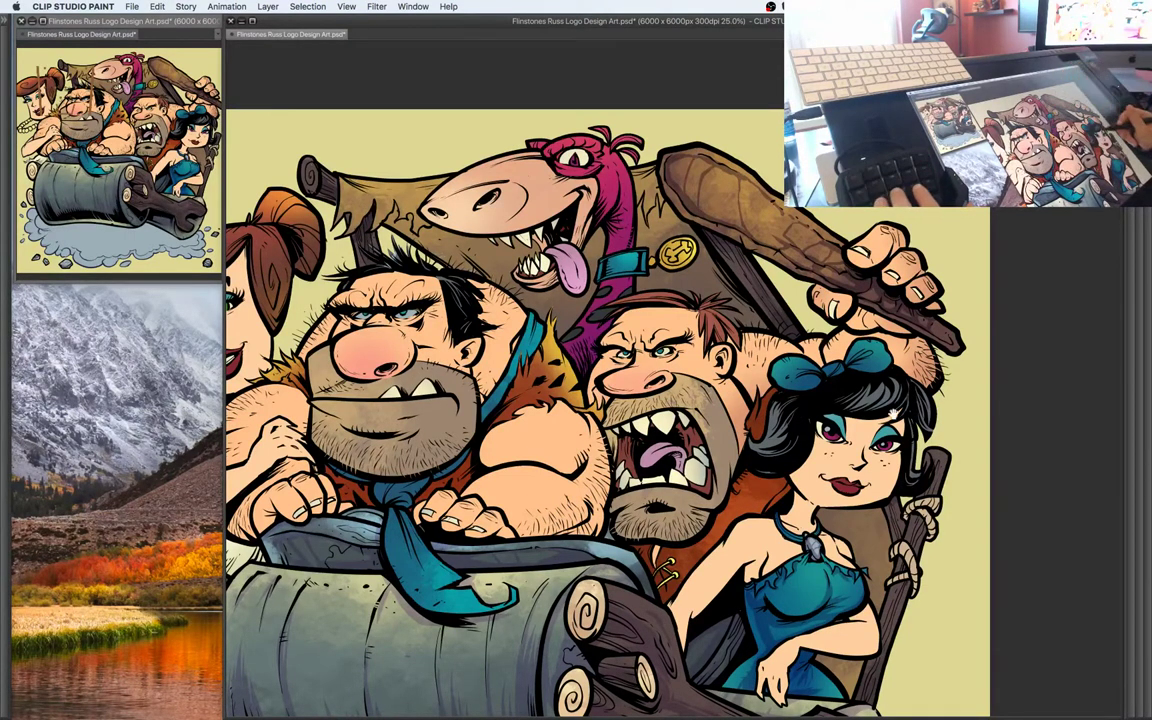
pyautogui.moveTo(804, 373); pyautogui.dragTo(816, 351)
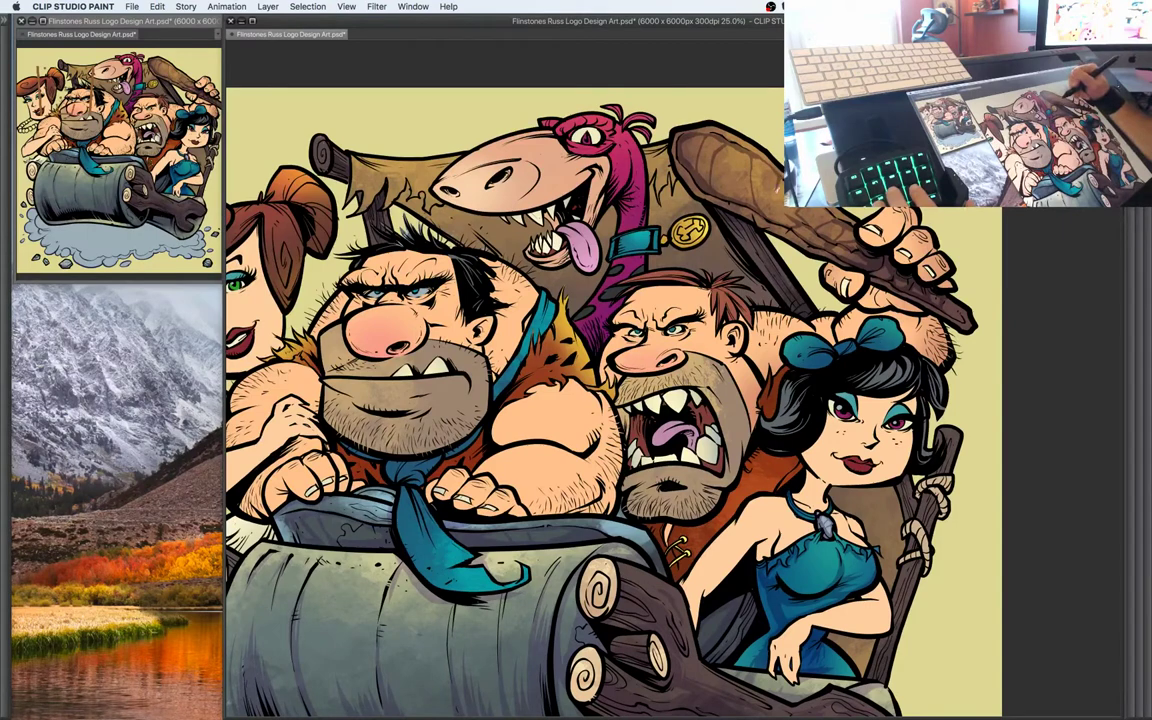
pyautogui.moveTo(770, 306); pyautogui.dragTo(807, 316)
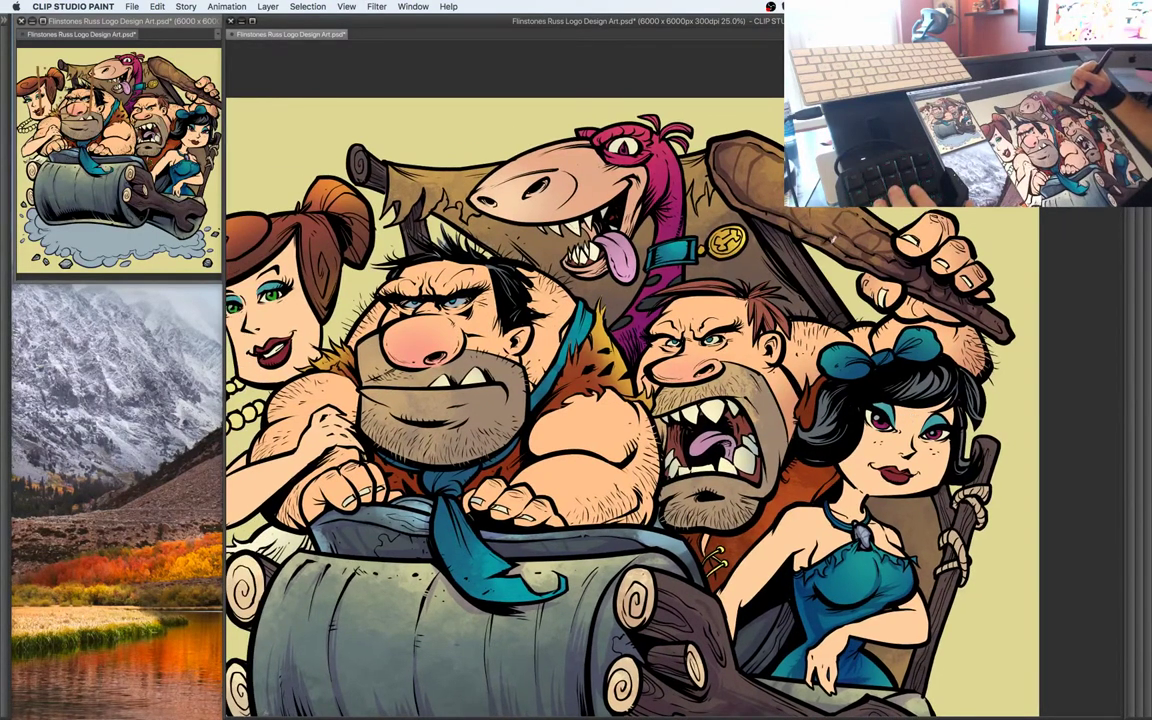
# Select the front caveman's skin and set the shadow colour to a lighter violet, RGB 209, 196, 231
pyautogui.press('super+minus')
pyautogui.moveTo(830, 384); pyautogui.dragTo(880, 350)
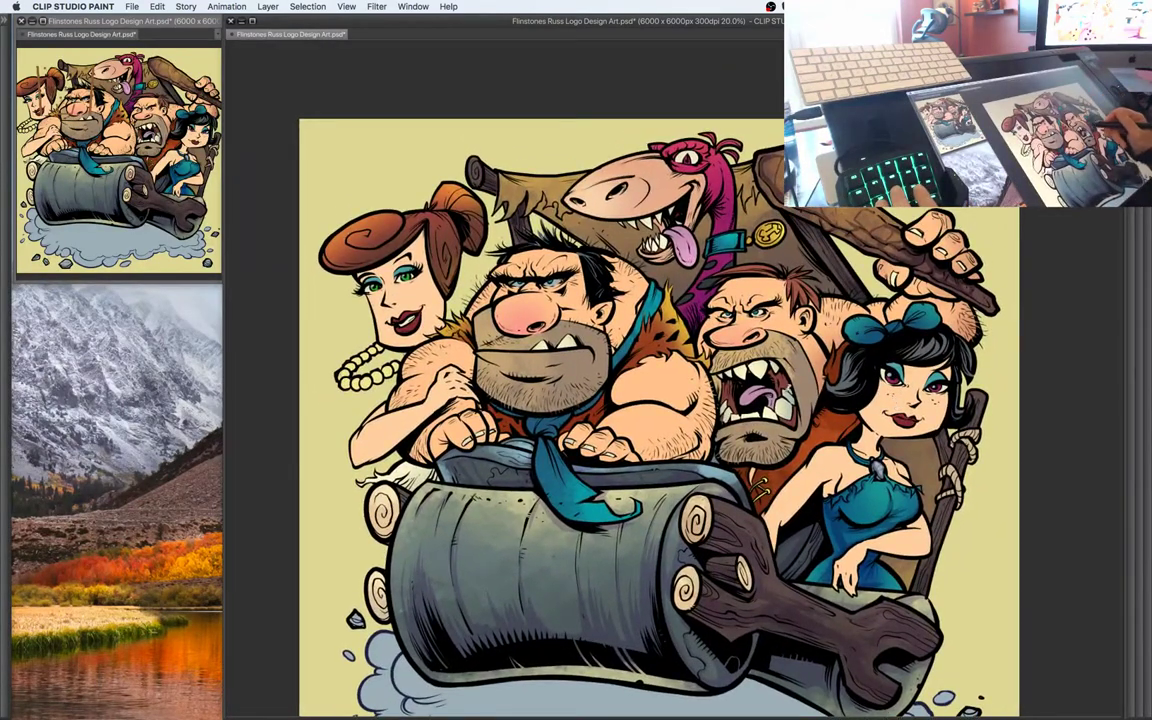
pyautogui.scroll(1, 545, 600)
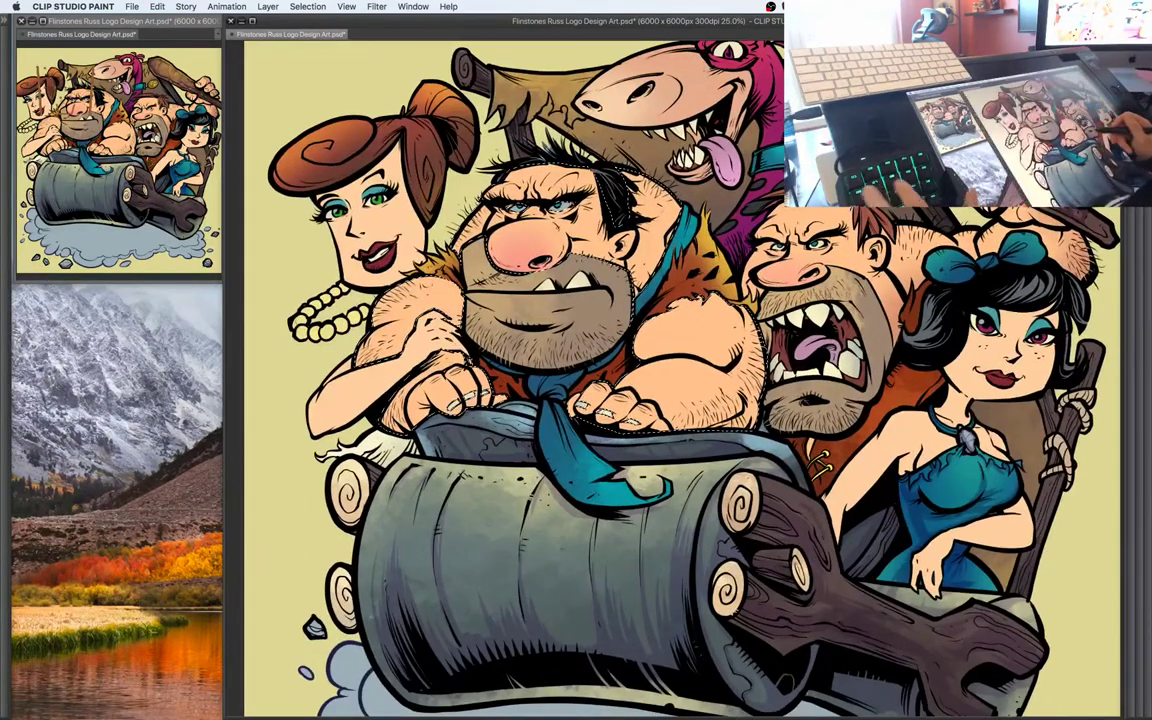
pyautogui.press('Tab')
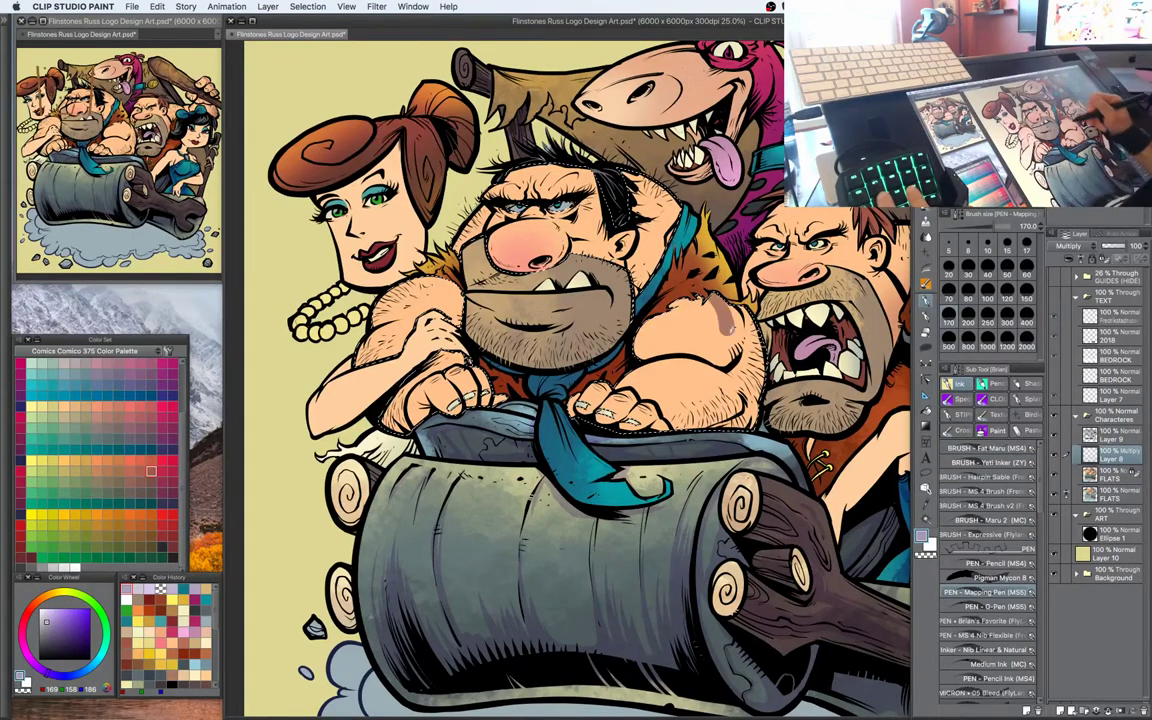
pyautogui.press('w')
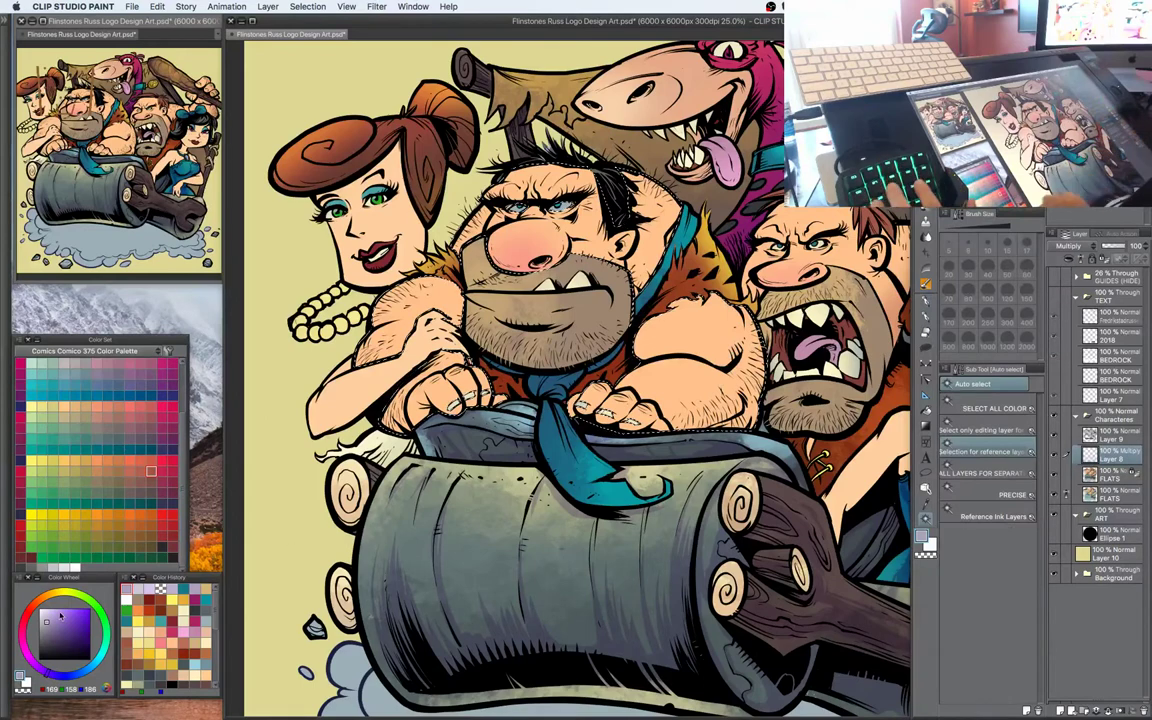
pyautogui.click(46, 613)
pyautogui.click(703, 262)
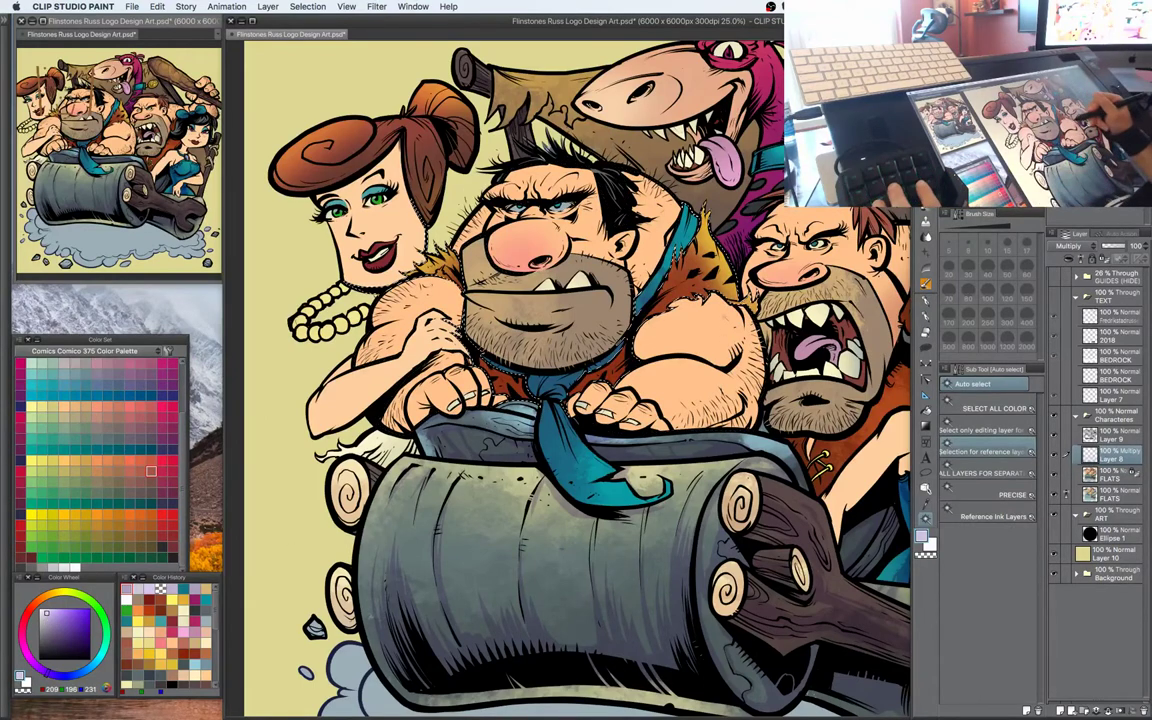
pyautogui.press('b')
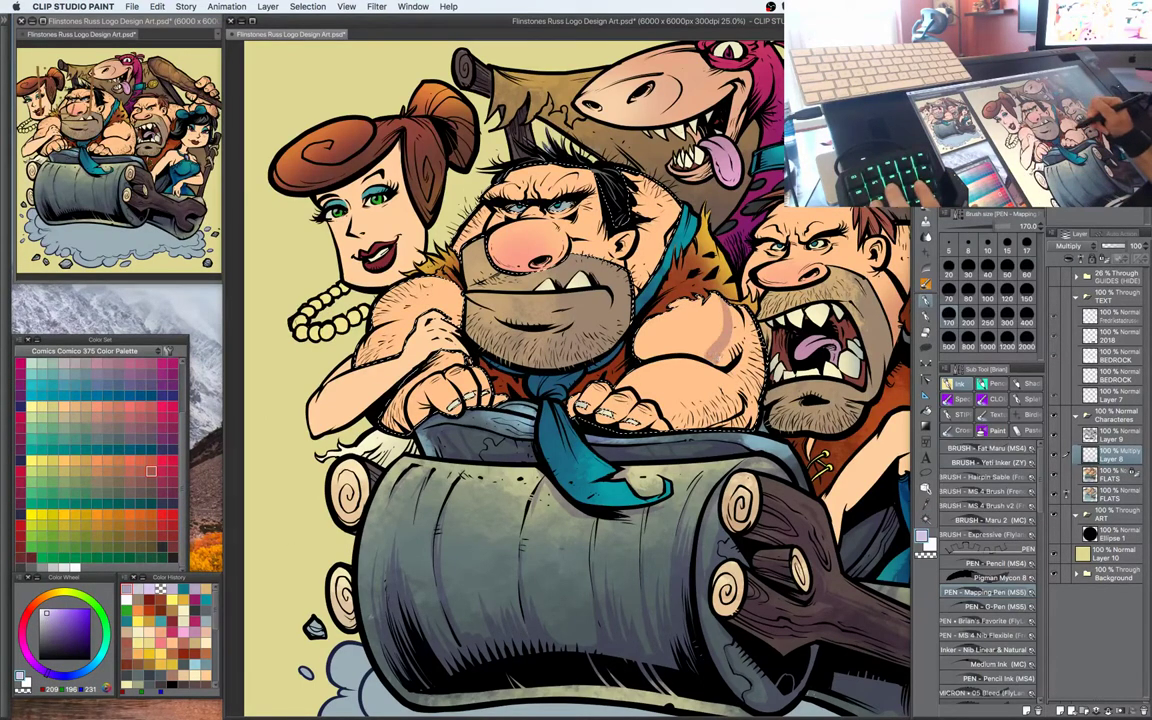
# Brush light violet shadows on the front caveman's upper arm below the fur edge and along his hairy forearm
pyautogui.moveTo(720, 357)
pyautogui.mouseDown()
pyautogui.moveTo(740, 347)
pyautogui.moveTo(745, 325)
pyautogui.moveTo(744, 352)
pyautogui.mouseUp()
pyautogui.press('super+d')
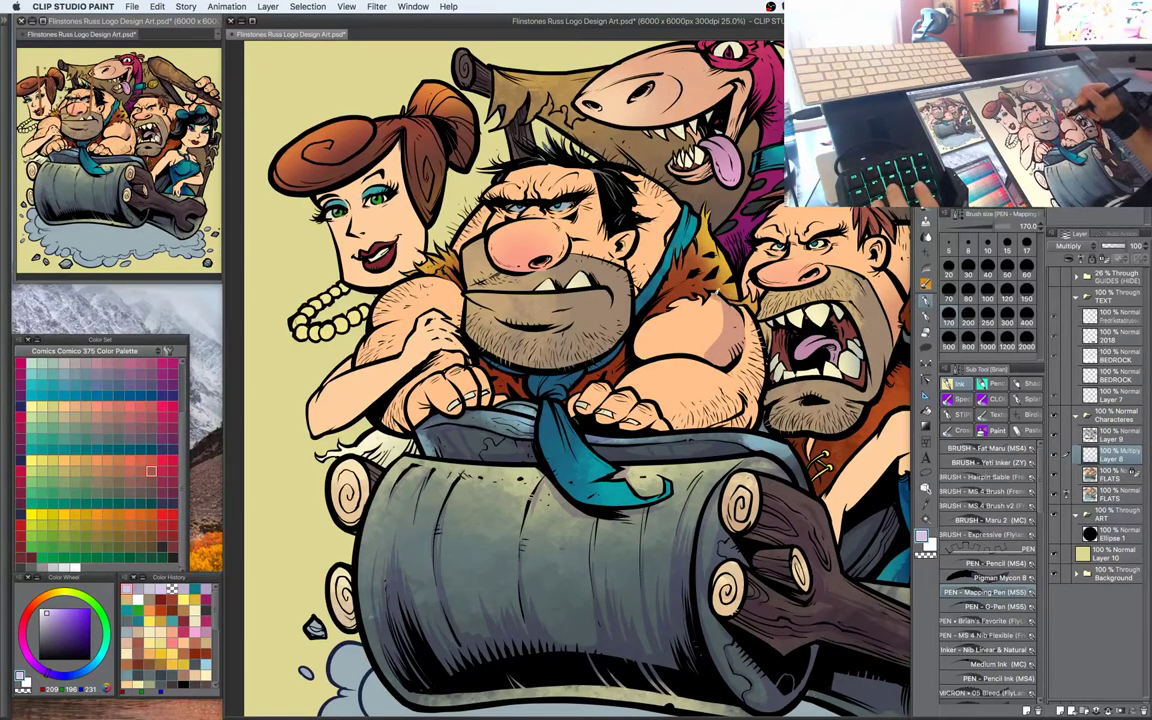
pyautogui.moveTo(632, 259)
pyautogui.mouseDown()
pyautogui.moveTo(581, 317)
pyautogui.moveTo(576, 302)
pyautogui.moveTo(589, 306)
pyautogui.mouseUp()
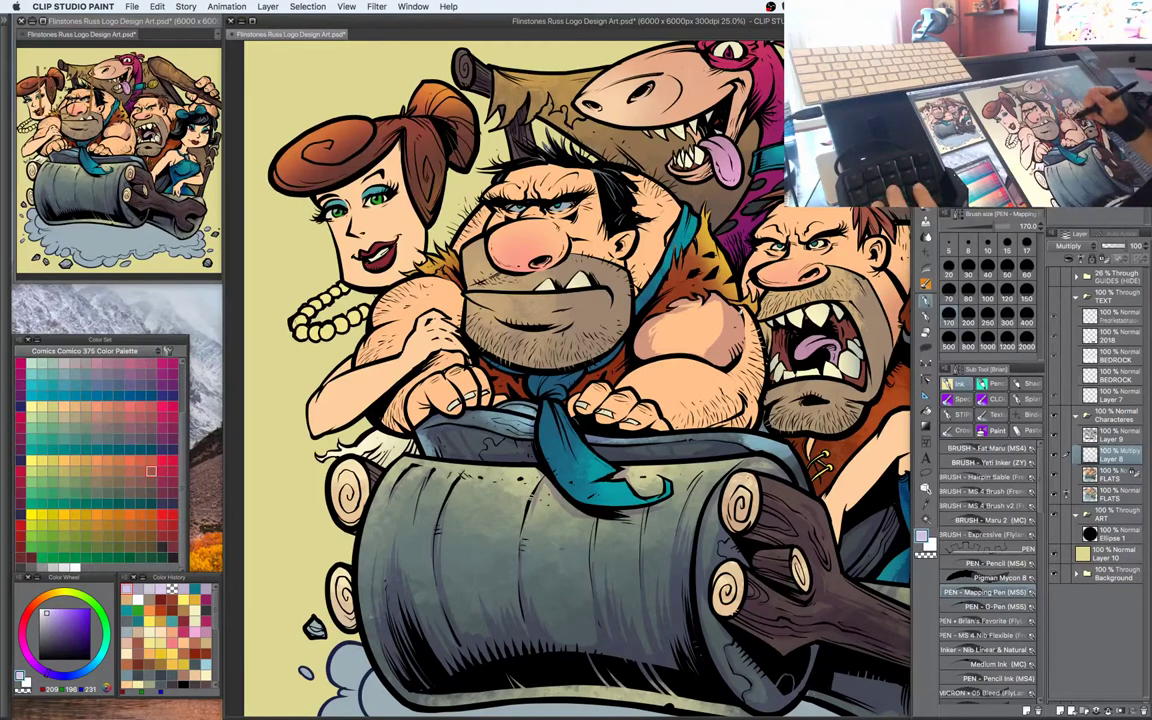
pyautogui.moveTo(666, 275)
pyautogui.mouseDown()
pyautogui.moveTo(690, 328)
pyautogui.moveTo(685, 356)
pyautogui.moveTo(674, 308)
pyautogui.moveTo(683, 353)
pyautogui.moveTo(677, 326)
pyautogui.moveTo(707, 292)
pyautogui.moveTo(670, 290)
pyautogui.moveTo(635, 322)
pyautogui.moveTo(684, 305)
pyautogui.moveTo(675, 272)
pyautogui.moveTo(700, 305)
pyautogui.moveTo(695, 324)
pyautogui.moveTo(669, 327)
pyautogui.moveTo(709, 320)
pyautogui.mouseUp()
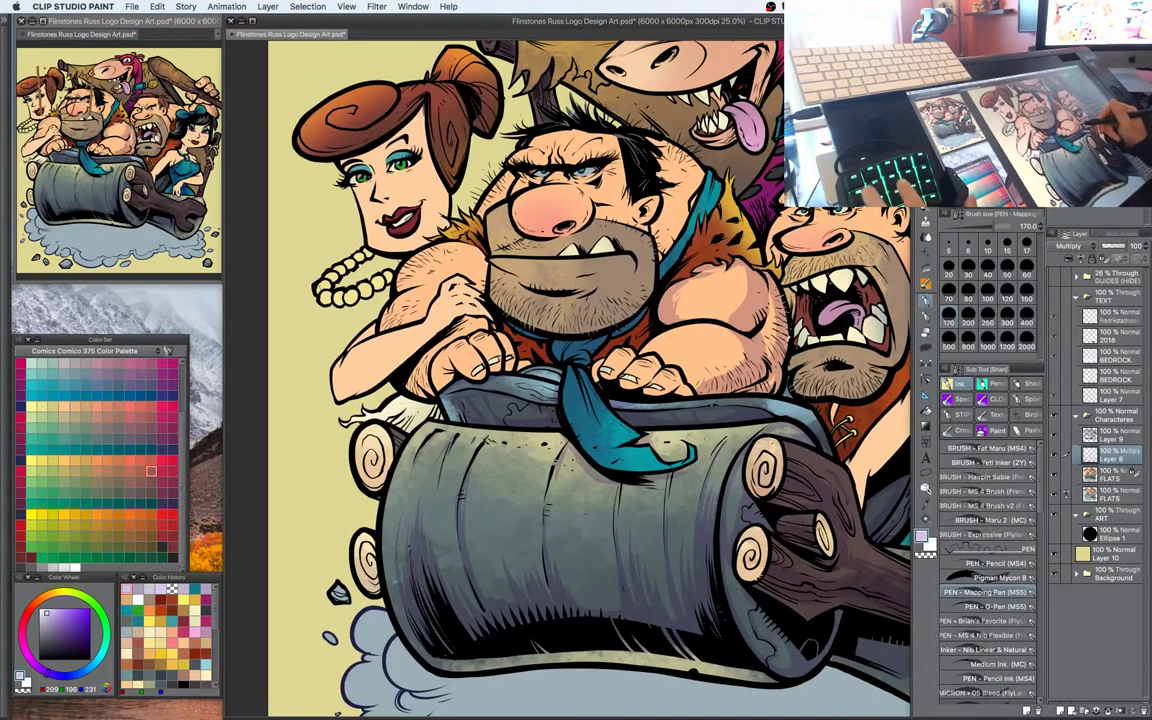
pyautogui.press('Tab')
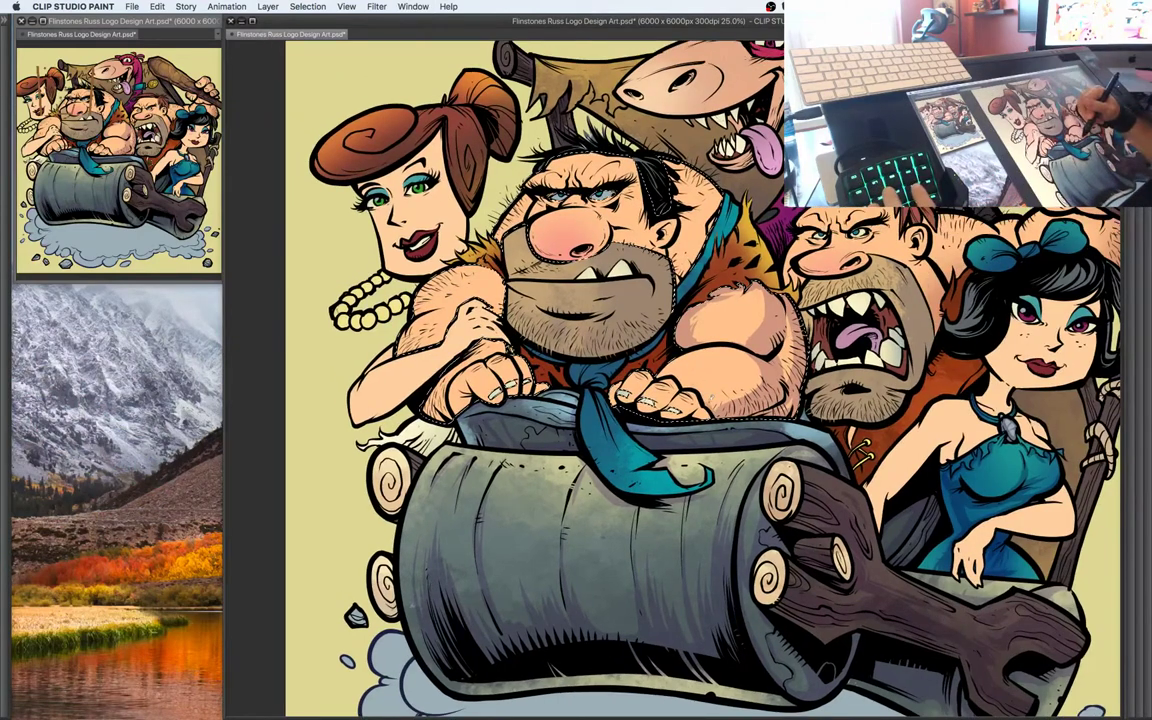
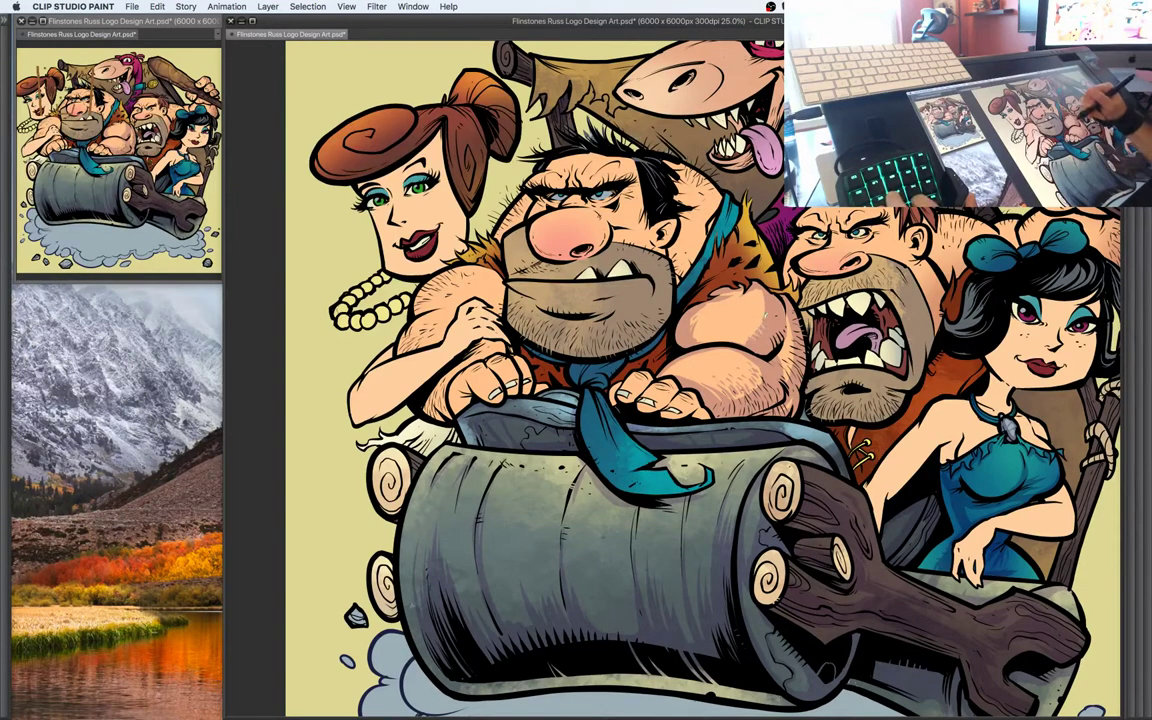
pyautogui.moveTo(794, 358); pyautogui.dragTo(863, 309)
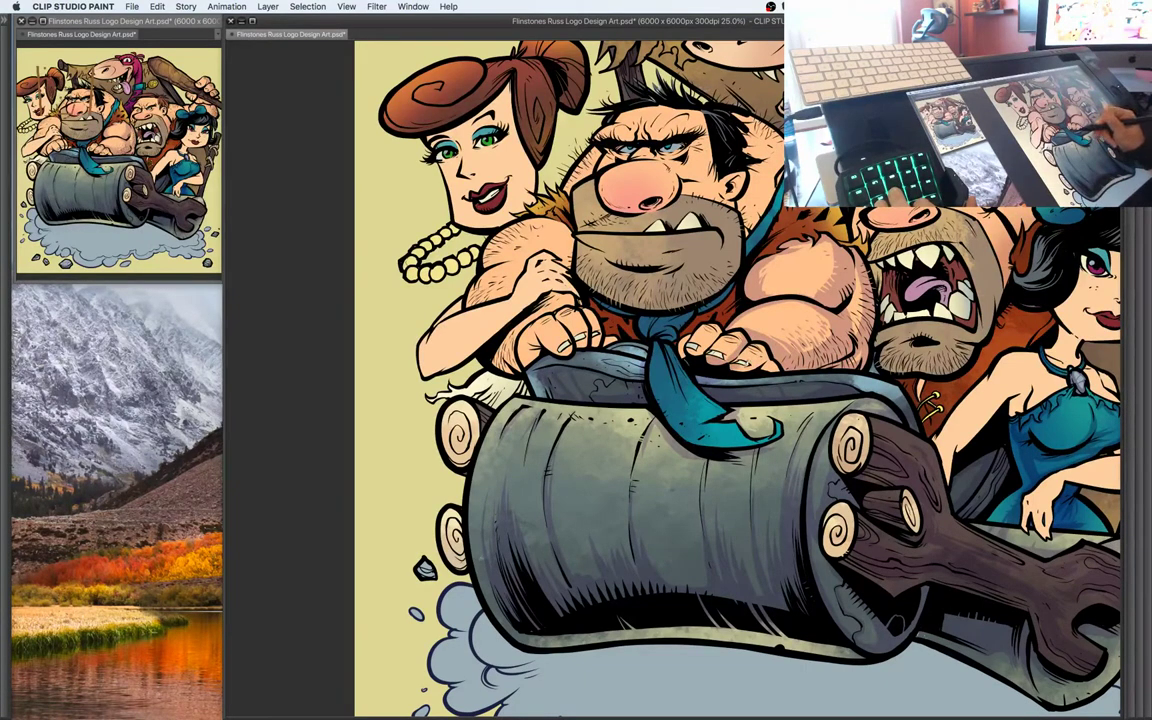
# Brush light violet shadows on the front caveman's hands and fingers gripping the edge of the stone-roller car
pyautogui.moveTo(662, 325)
pyautogui.mouseDown()
pyautogui.moveTo(682, 328)
pyautogui.moveTo(696, 313)
pyautogui.mouseUp()
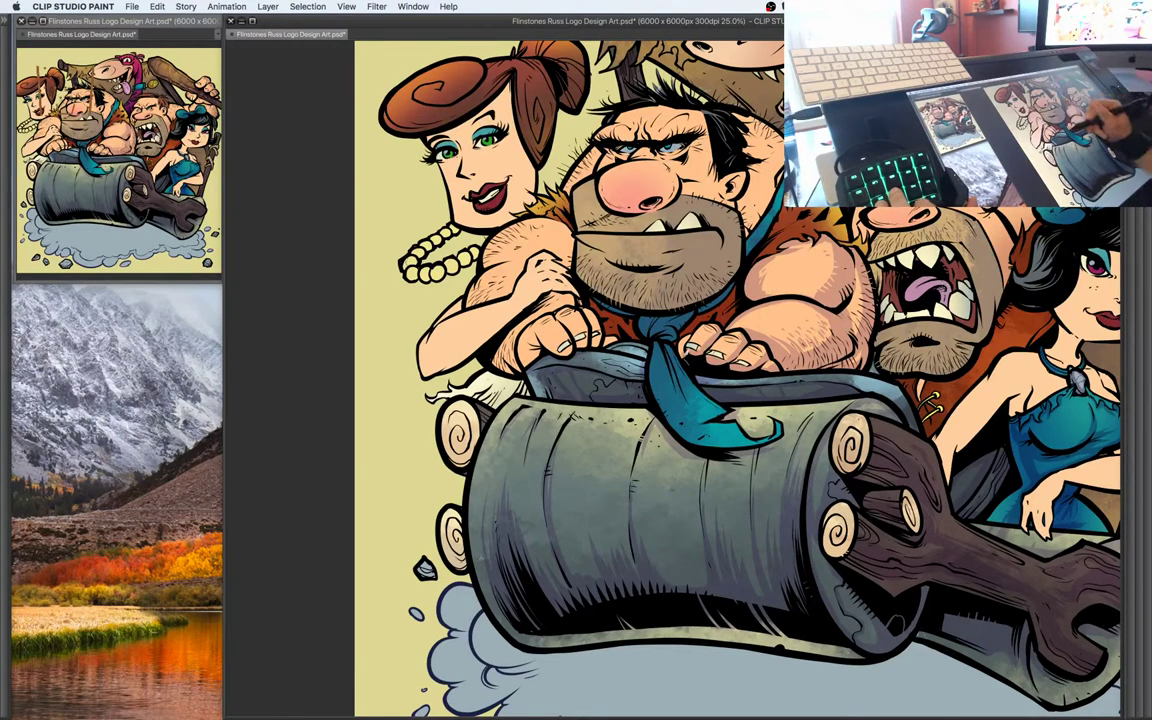
pyautogui.moveTo(685, 349); pyautogui.dragTo(675, 335)
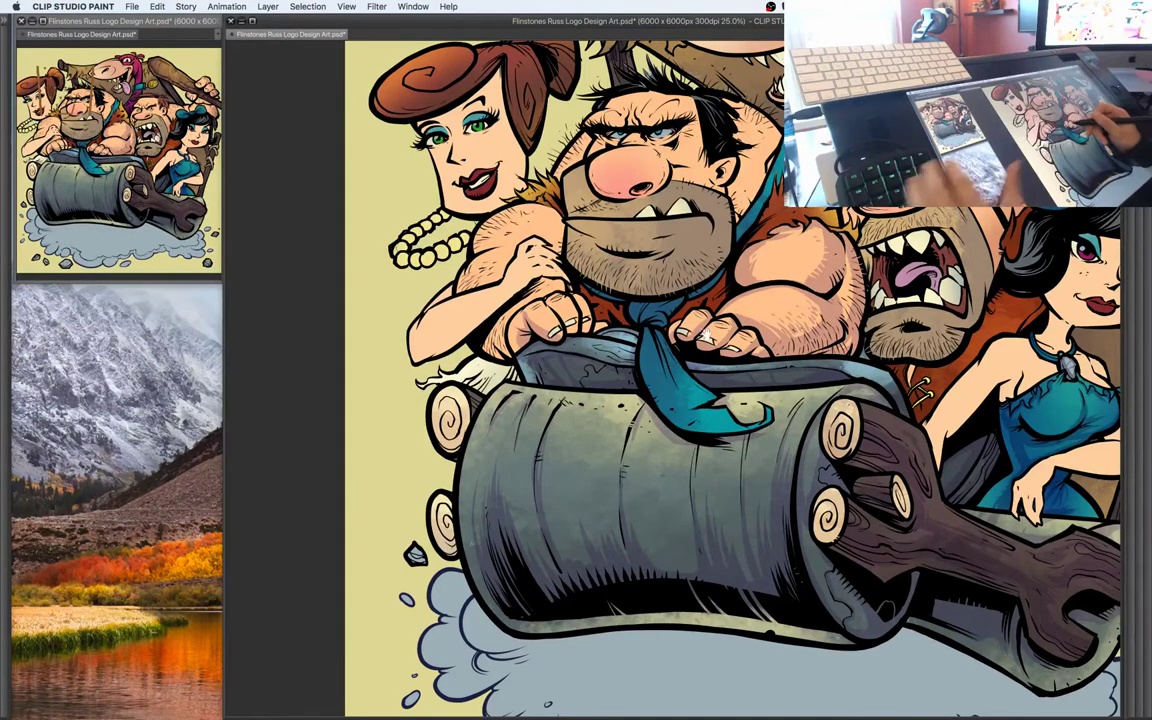
pyautogui.moveTo(630, 335)
pyautogui.mouseDown()
pyautogui.moveTo(652, 359)
pyautogui.moveTo(600, 352)
pyautogui.moveTo(607, 344)
pyautogui.mouseUp()
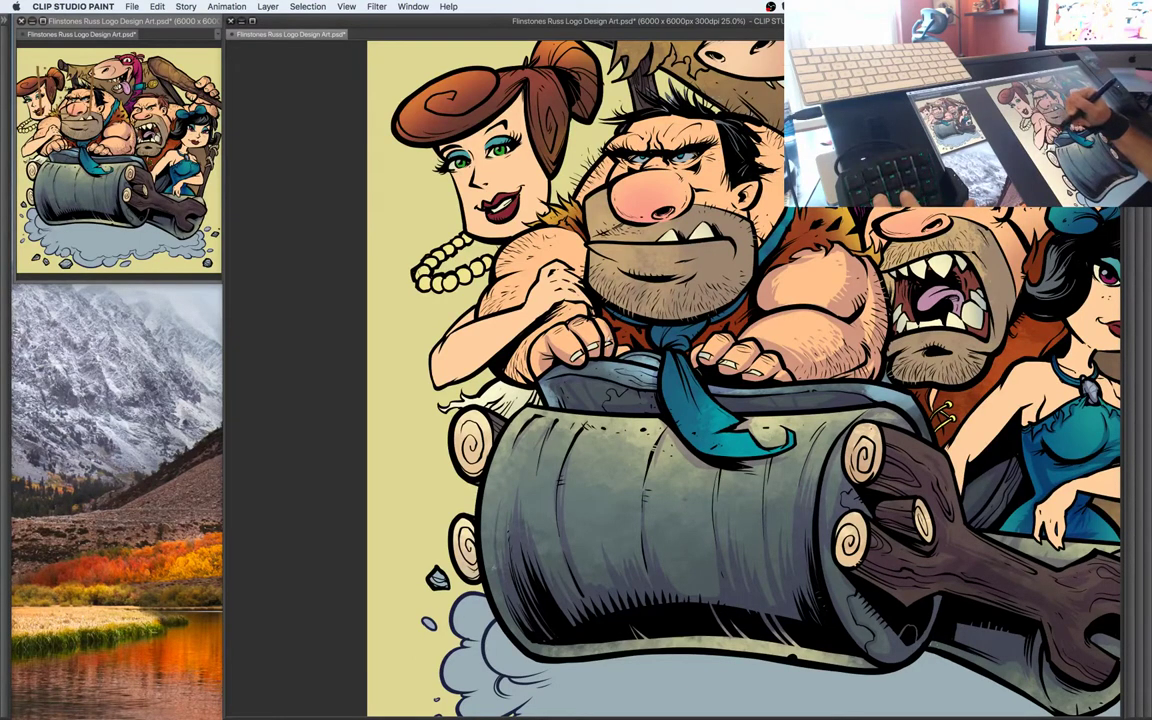
pyautogui.moveTo(700, 366); pyautogui.dragTo(712, 353)
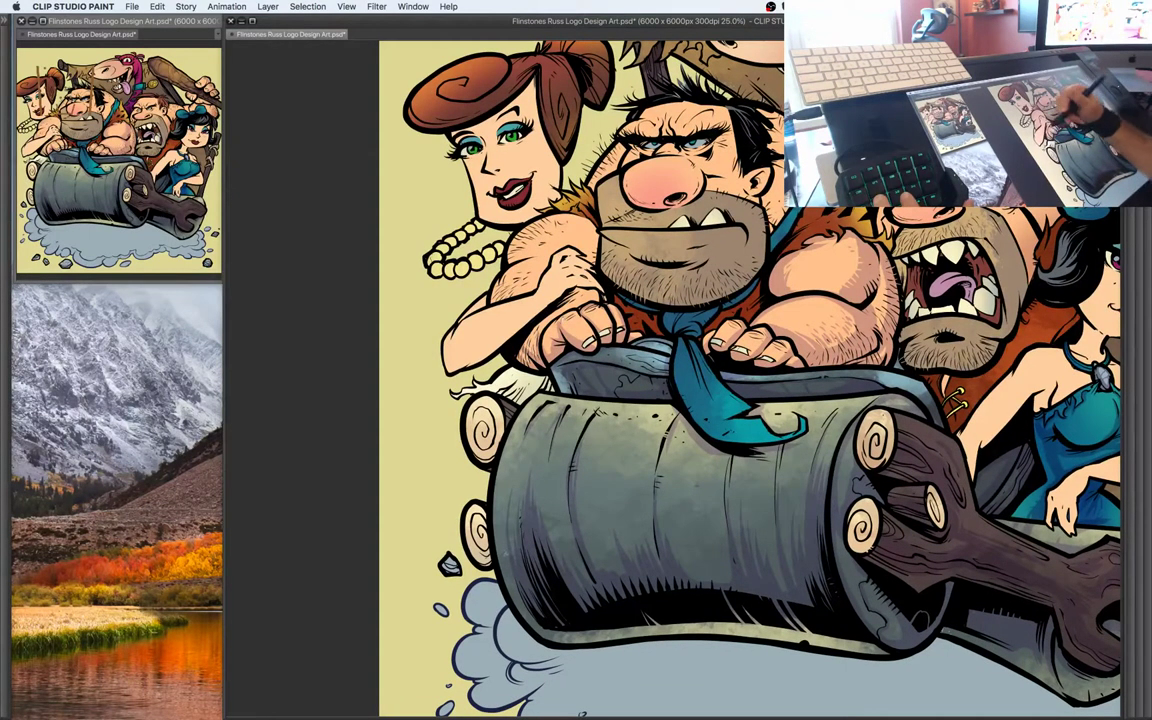
pyautogui.moveTo(690, 310); pyautogui.dragTo(715, 340)
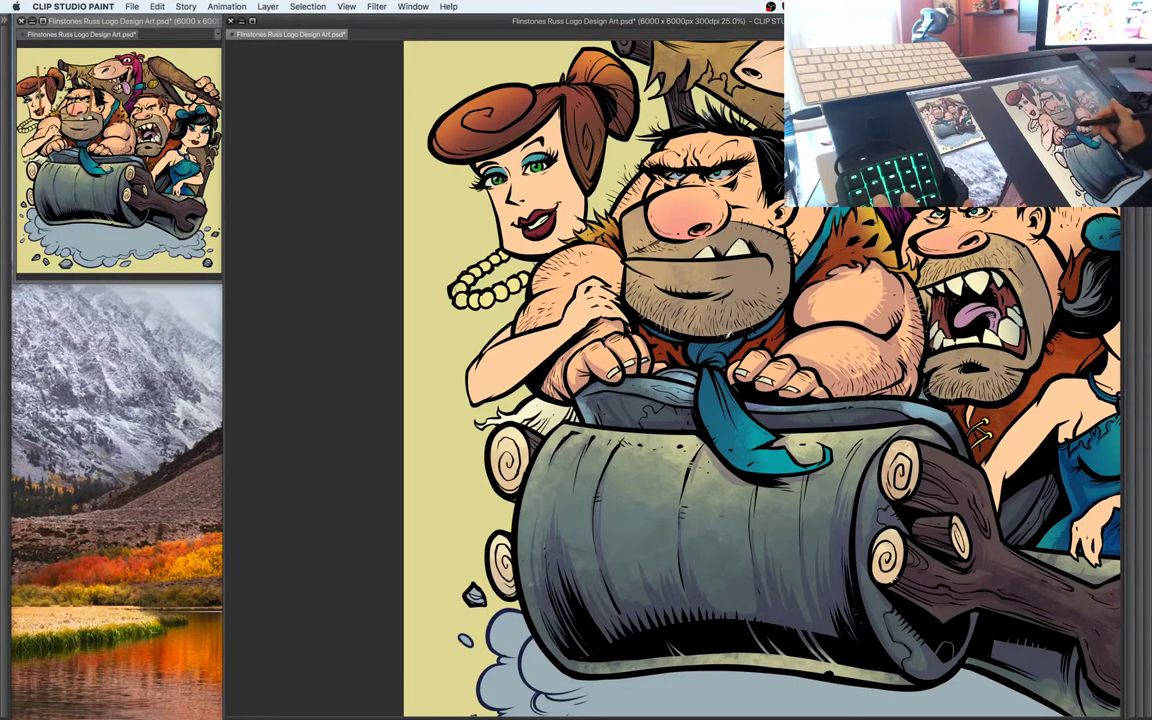
pyautogui.moveTo(656, 302); pyautogui.dragTo(592, 310)
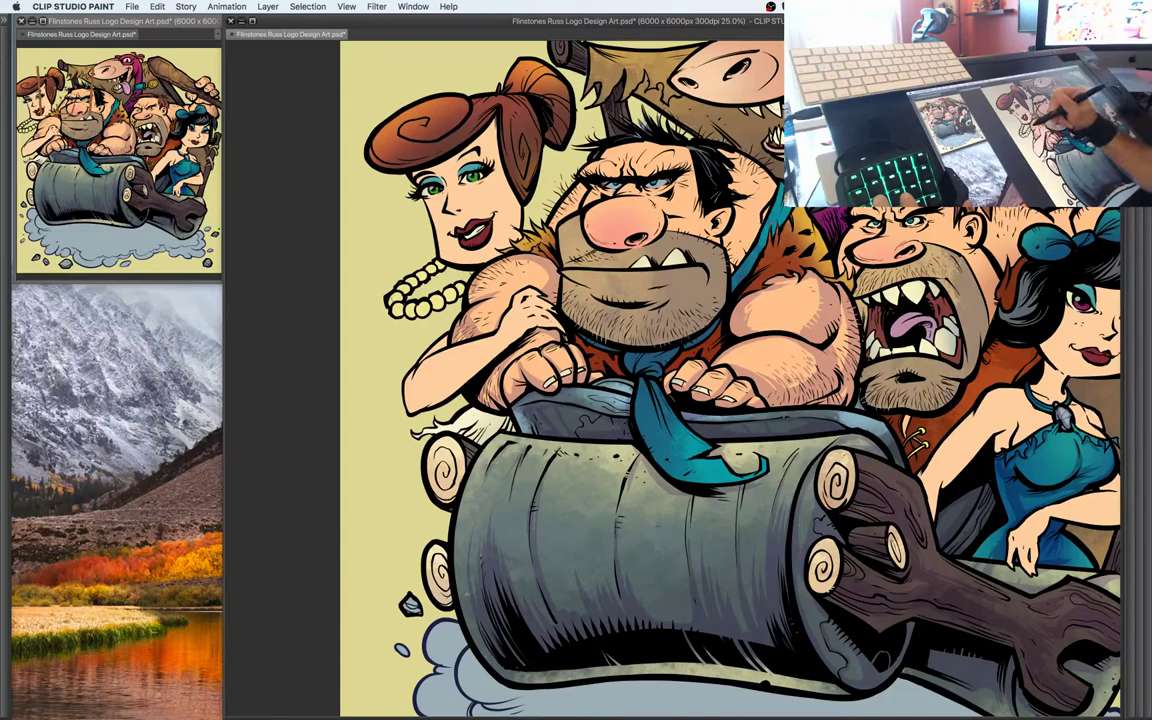
# Brush light violet shadows on the front caveman's upper arm and on his neck and shoulder behind the head
pyautogui.moveTo(800, 409); pyautogui.dragTo(762, 436)
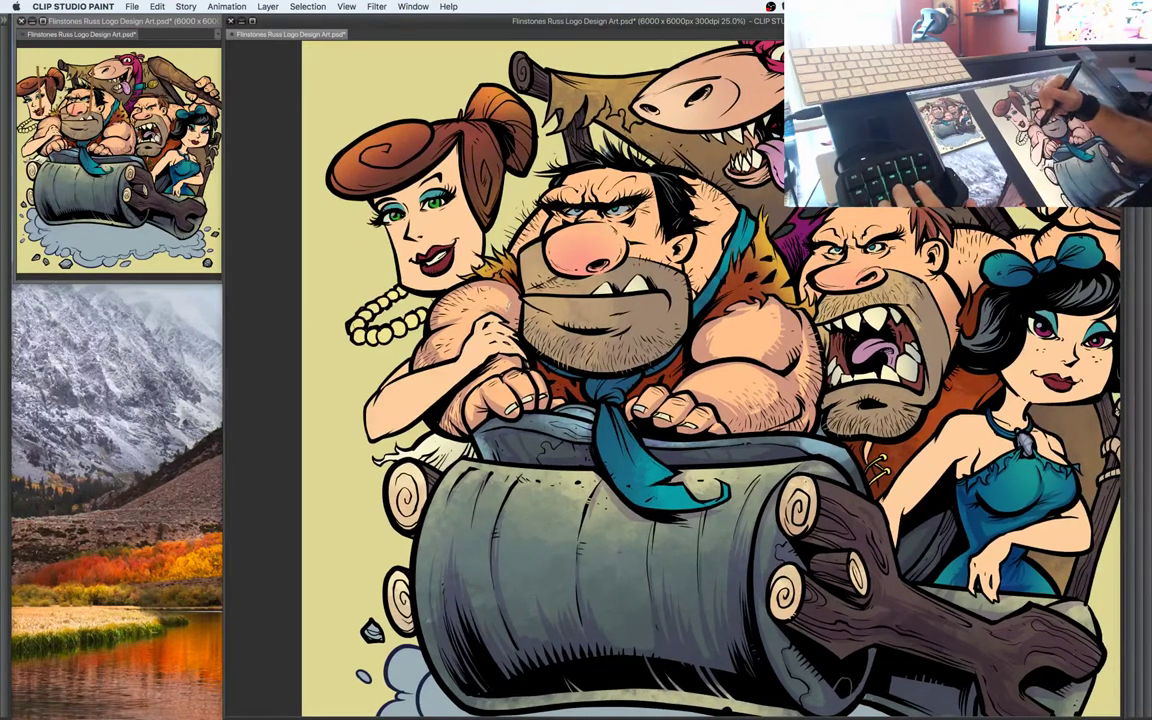
pyautogui.moveTo(691, 330); pyautogui.dragTo(712, 358)
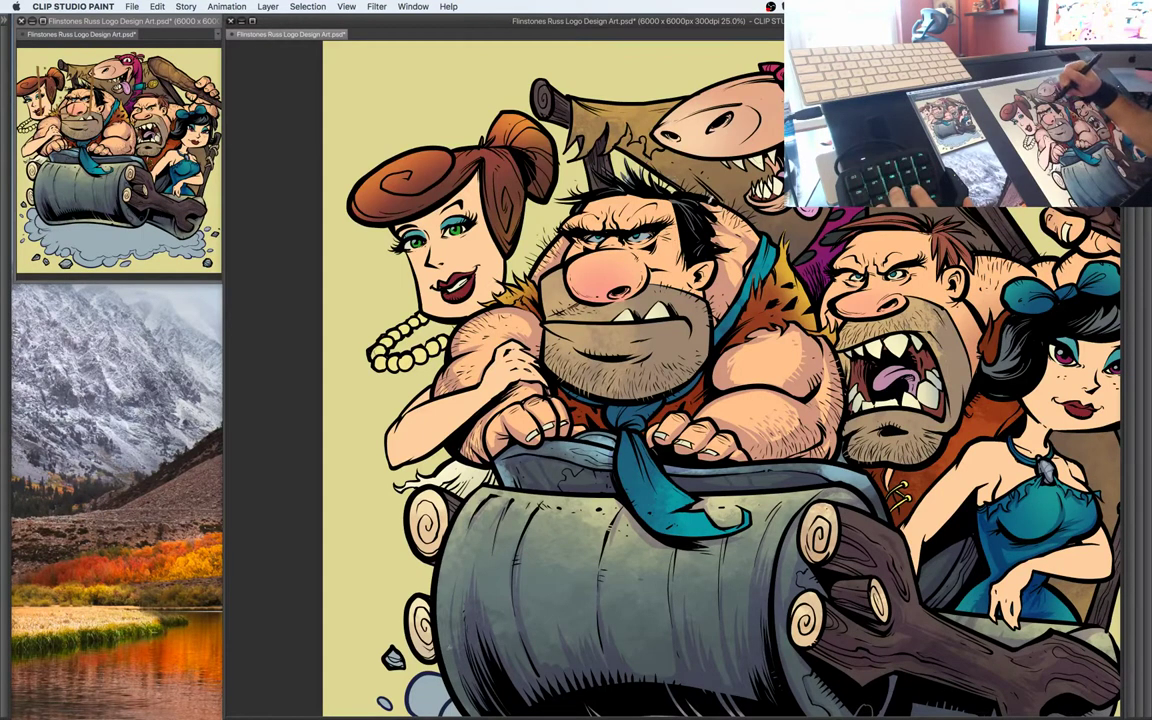
pyautogui.moveTo(830, 381); pyautogui.dragTo(821, 374)
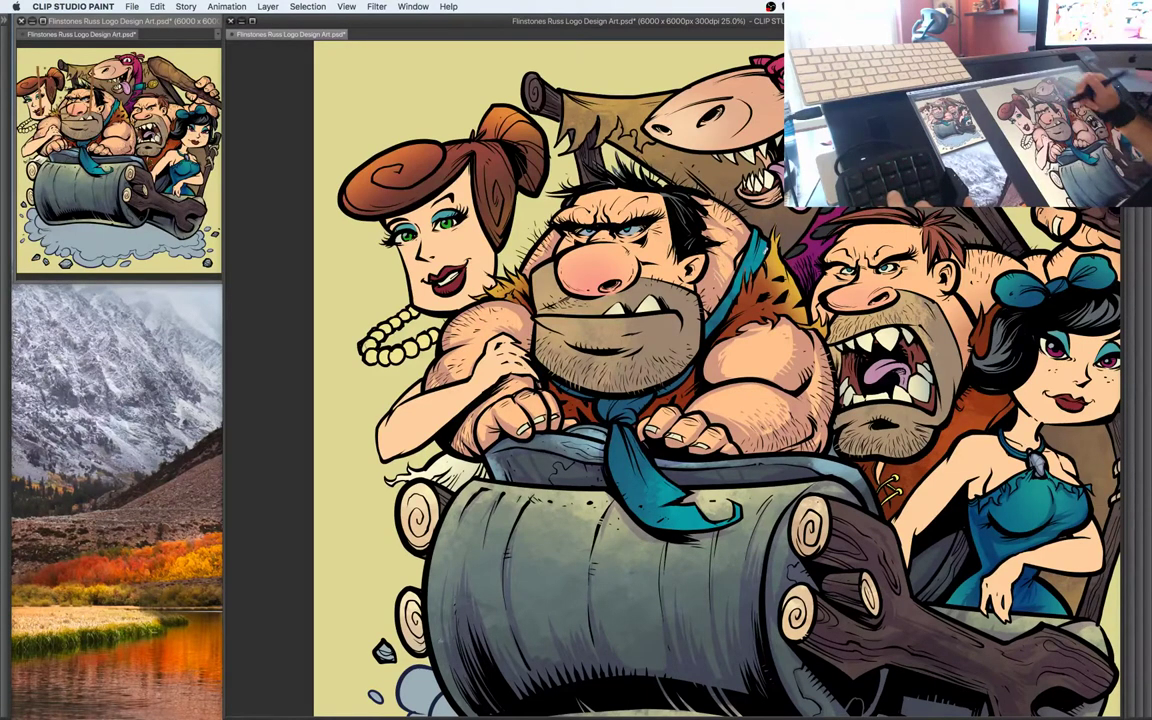
pyautogui.moveTo(703, 287); pyautogui.dragTo(709, 267)
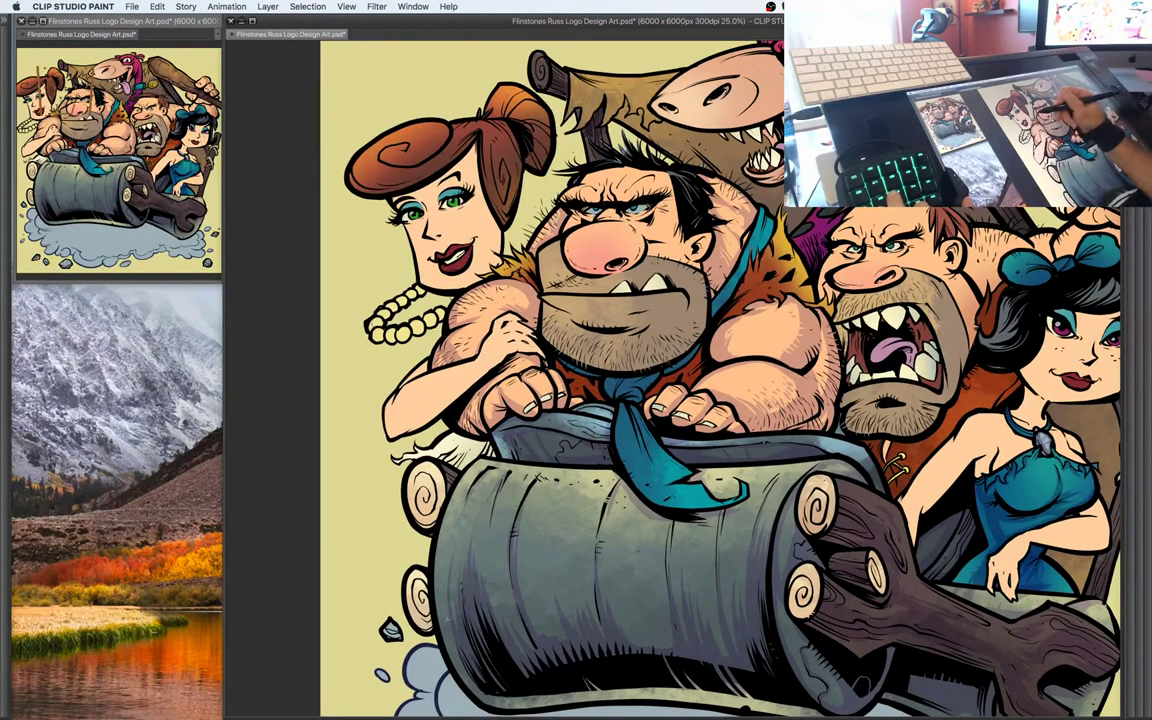
pyautogui.moveTo(812, 338); pyautogui.dragTo(798, 320)
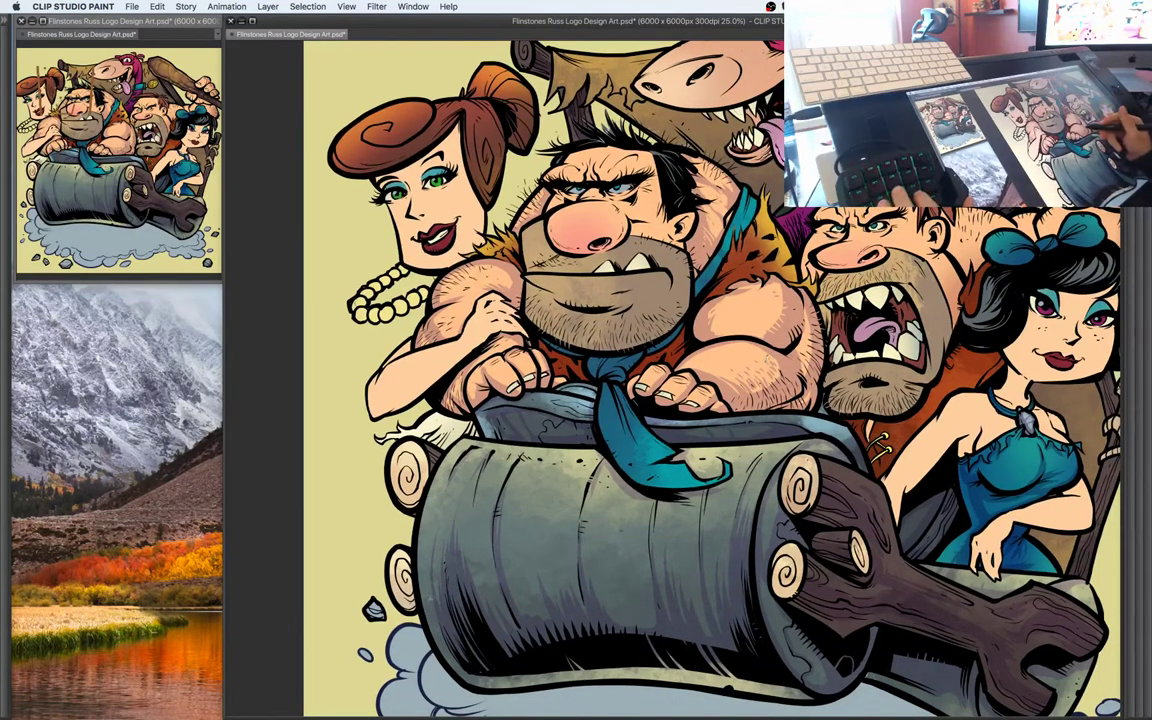
# Brush light violet shadows on the front caveman's forehead, brow creases and the skin around his eyes
pyautogui.press('super+minus')
pyautogui.press('super+plus')
pyautogui.moveTo(800, 320); pyautogui.dragTo(817, 374)
pyautogui.hotkey('ctrl', '+')
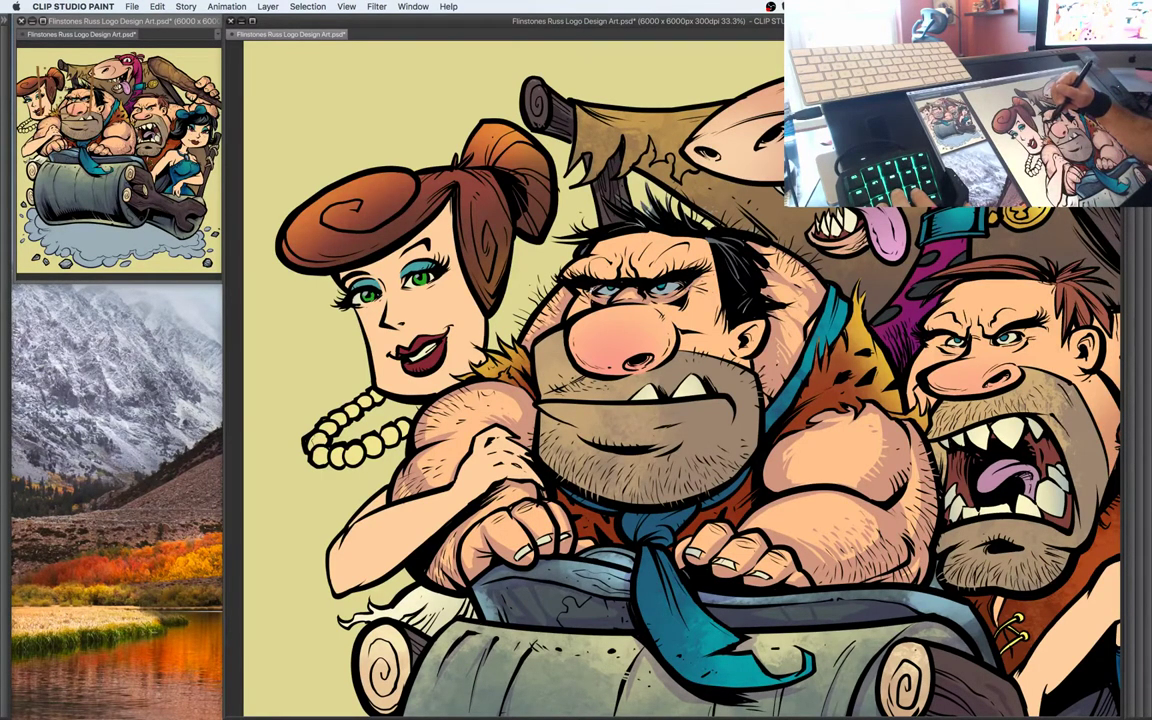
pyautogui.moveTo(660, 286); pyautogui.dragTo(670, 264)
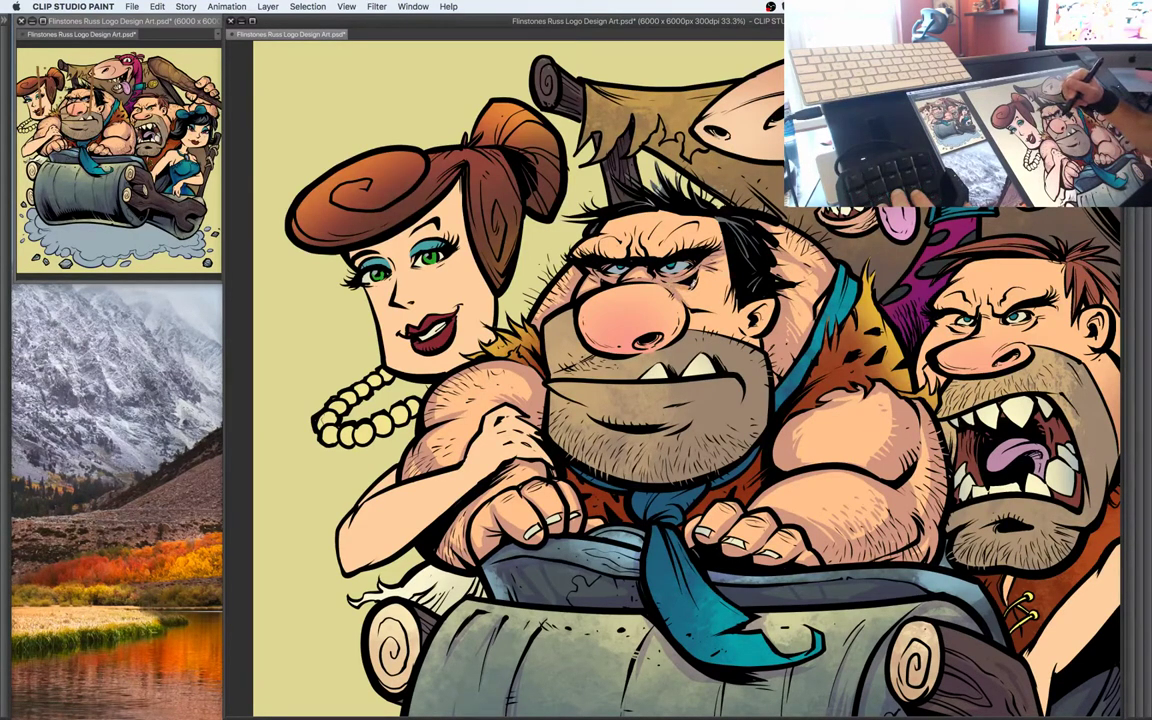
pyautogui.moveTo(624, 273)
pyautogui.mouseDown()
pyautogui.moveTo(652, 283)
pyautogui.moveTo(637, 290)
pyautogui.mouseUp()
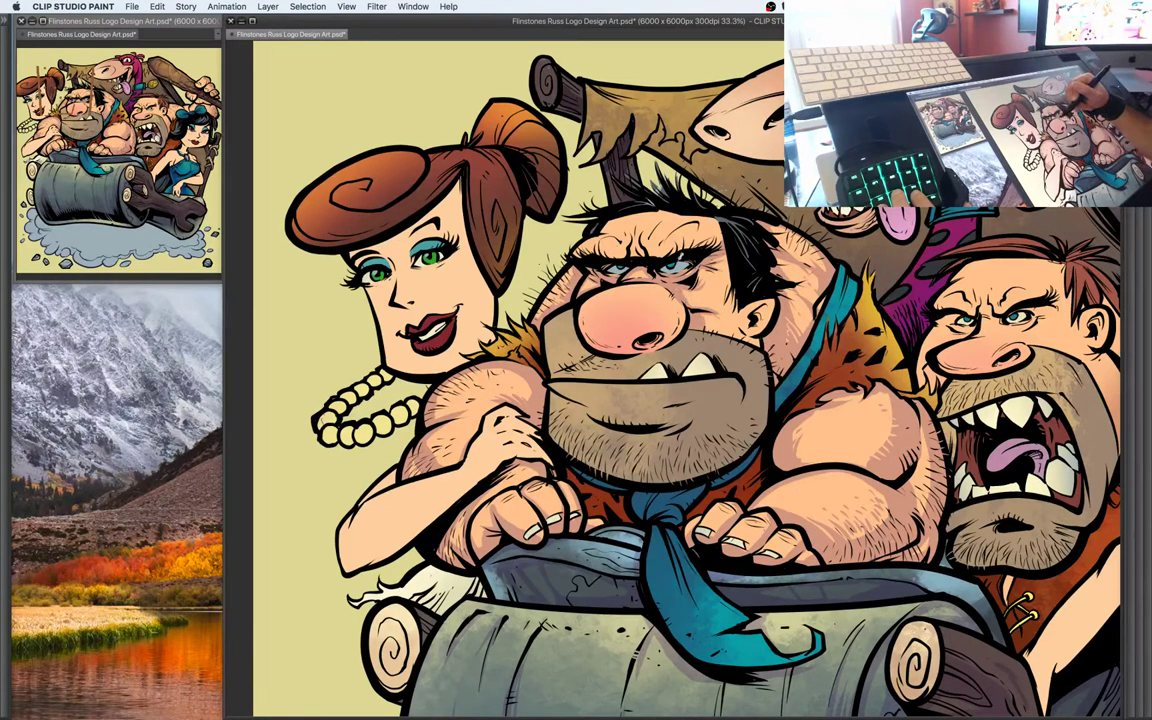
pyautogui.moveTo(579, 208)
pyautogui.mouseDown()
pyautogui.moveTo(602, 230)
pyautogui.moveTo(646, 216)
pyautogui.mouseUp()
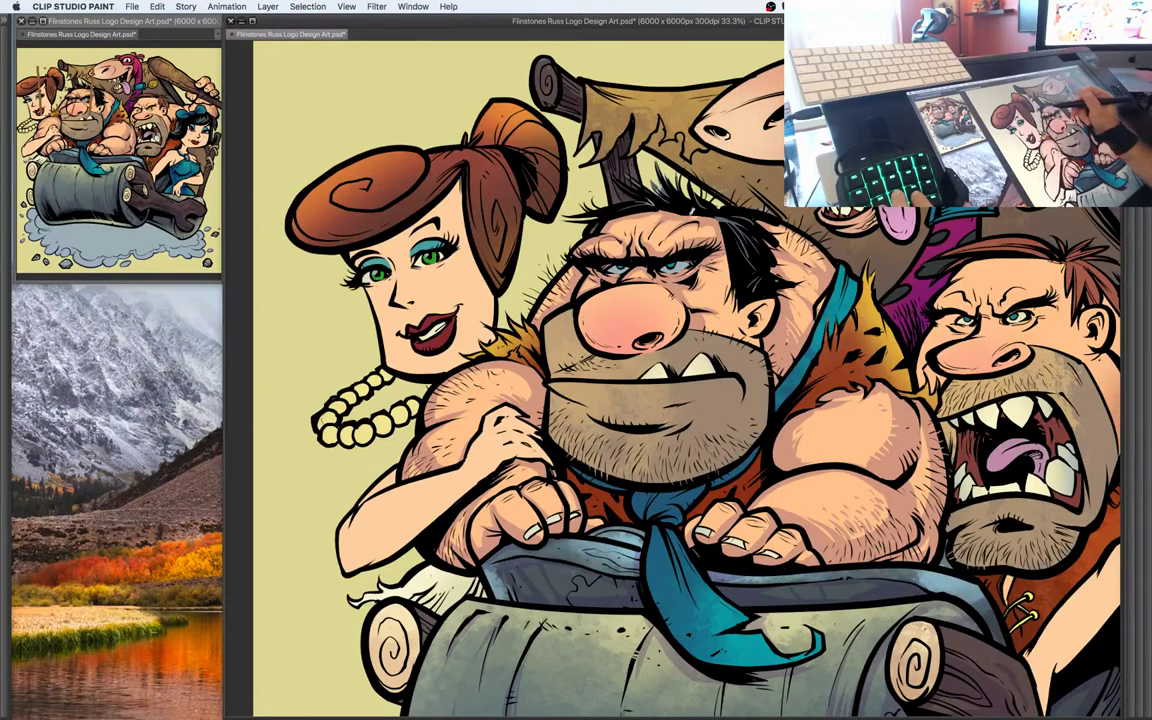
pyautogui.moveTo(720, 328)
pyautogui.mouseDown()
pyautogui.moveTo(695, 300)
pyautogui.moveTo(680, 250)
pyautogui.mouseUp()
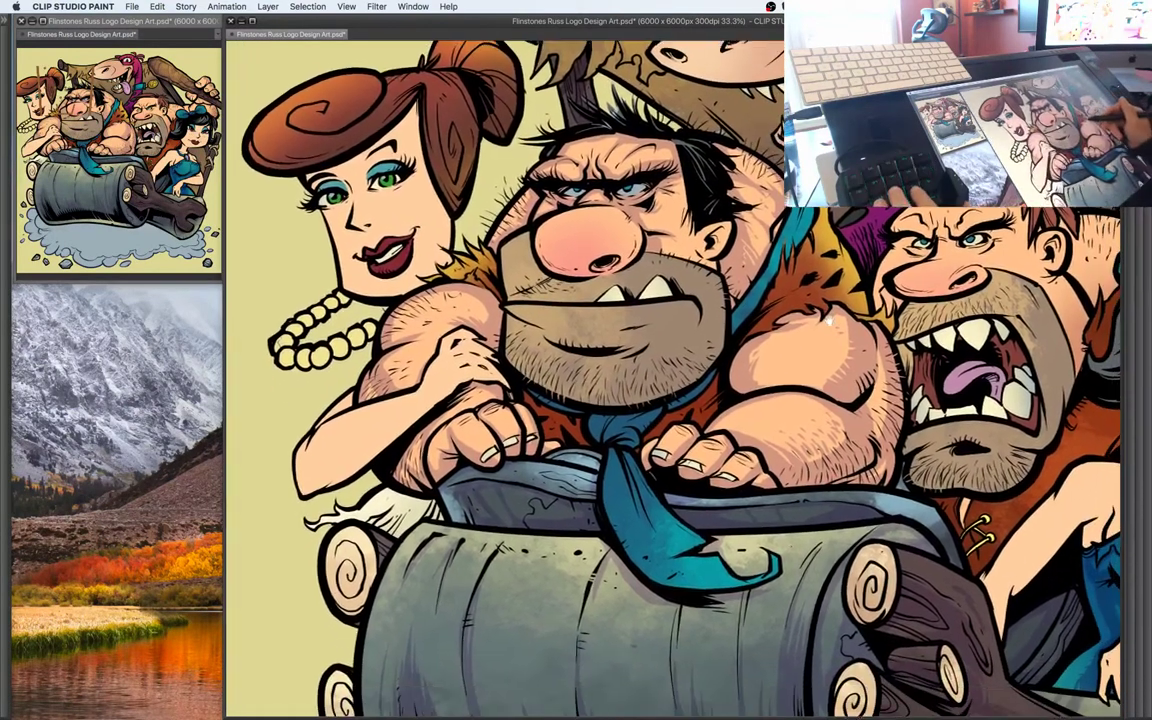
# Brush light violet shadows on the front caveman's cheek, ear and the edges of his large nose
pyautogui.moveTo(829, 321); pyautogui.dragTo(827, 318)
pyautogui.moveTo(640, 206)
pyautogui.mouseDown()
pyautogui.moveTo(645, 217)
pyautogui.moveTo(656, 199)
pyautogui.moveTo(628, 229)
pyautogui.mouseUp()
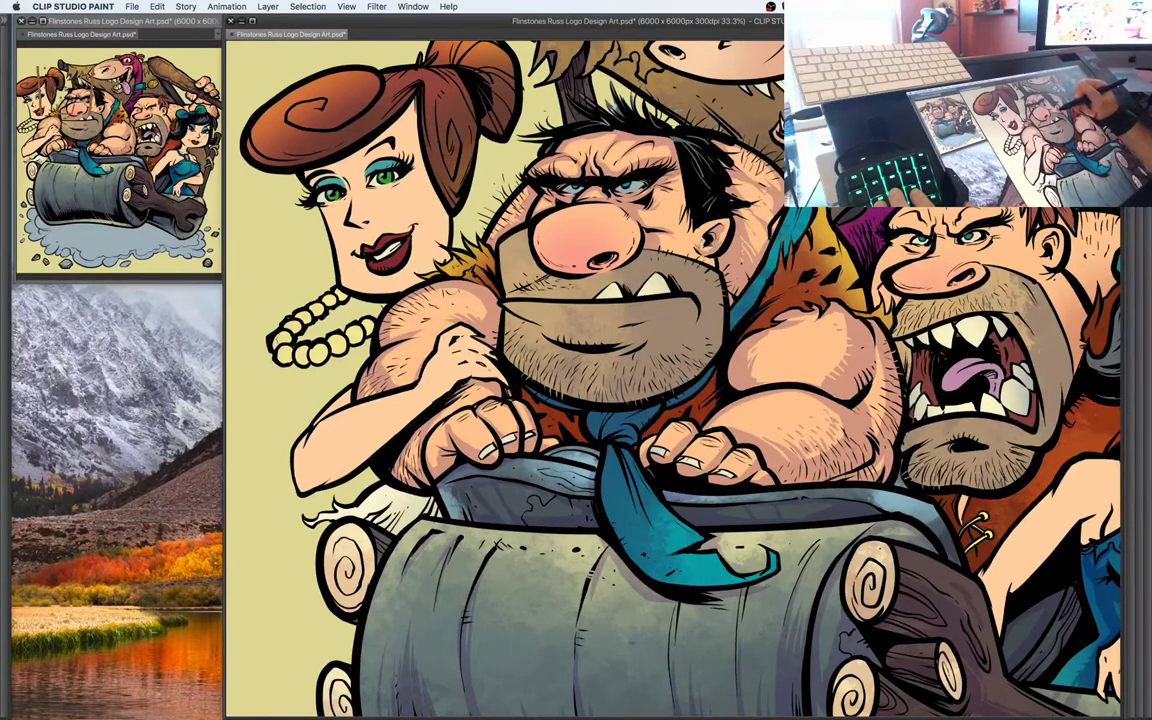
pyautogui.moveTo(657, 189)
pyautogui.mouseDown()
pyautogui.moveTo(618, 232)
pyautogui.moveTo(598, 230)
pyautogui.mouseUp()
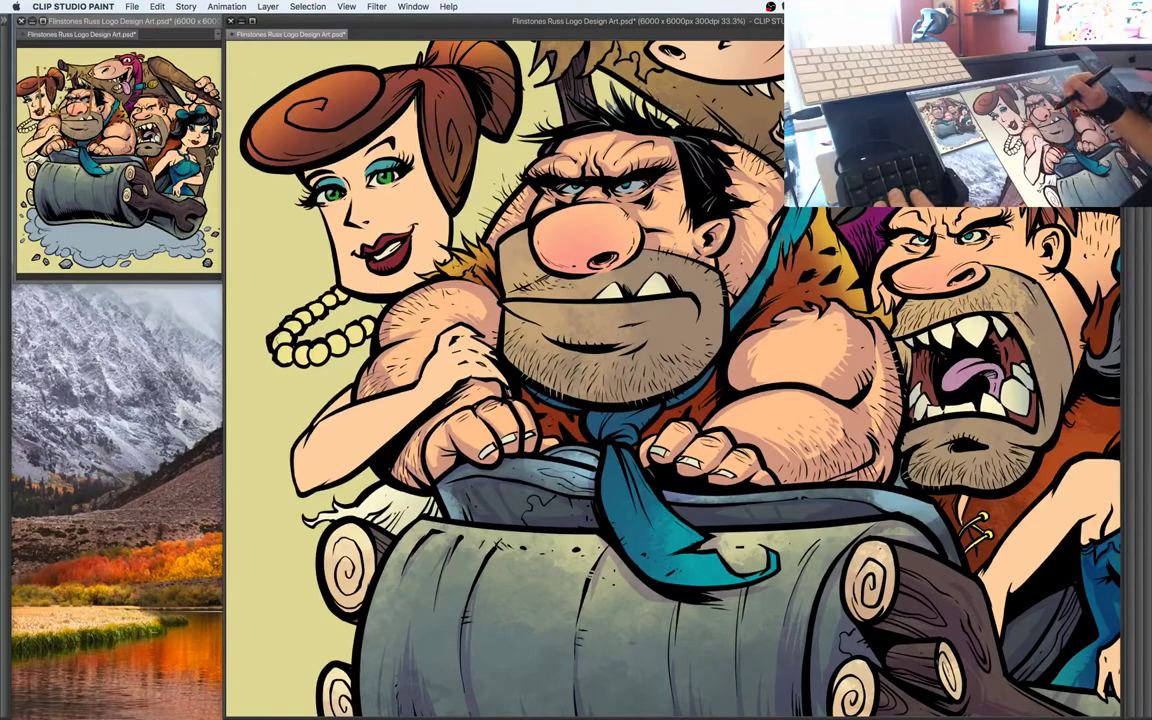
pyautogui.press('super+minus')
pyautogui.moveTo(860, 448); pyautogui.dragTo(793, 412)
pyautogui.press('super+plus')
pyautogui.moveTo(690, 320); pyautogui.dragTo(778, 420)
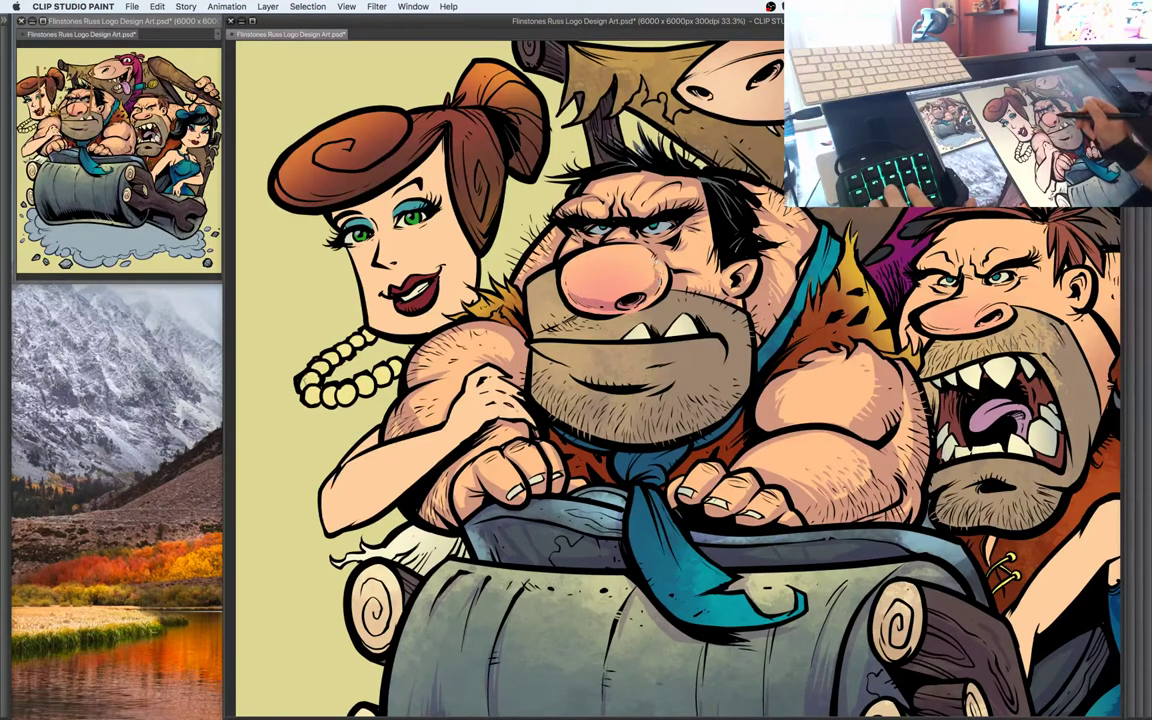
pyautogui.moveTo(572, 259); pyautogui.dragTo(513, 268)
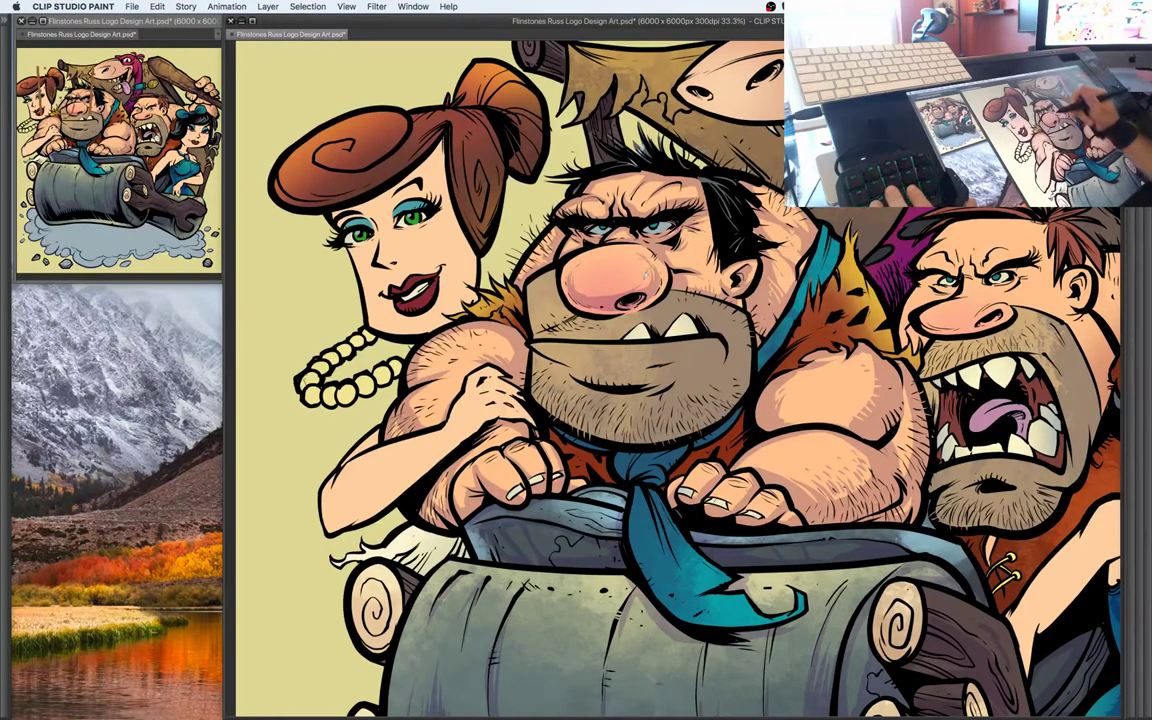
# Brush light violet shadows on the shouting caveman's nose, brow and the side of his face
pyautogui.moveTo(811, 262); pyautogui.dragTo(814, 232)
pyautogui.moveTo(899, 417); pyautogui.dragTo(822, 378)
pyautogui.moveTo(510, 311); pyautogui.dragTo(365, 356)
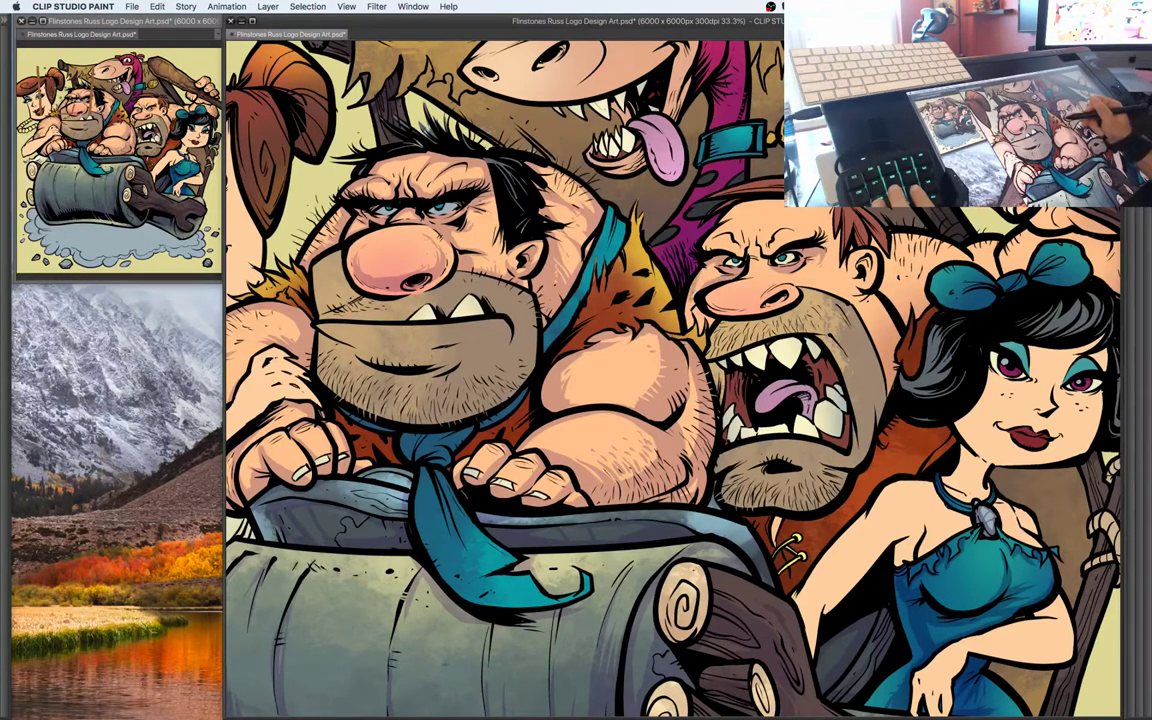
pyautogui.moveTo(841, 222); pyautogui.dragTo(806, 242)
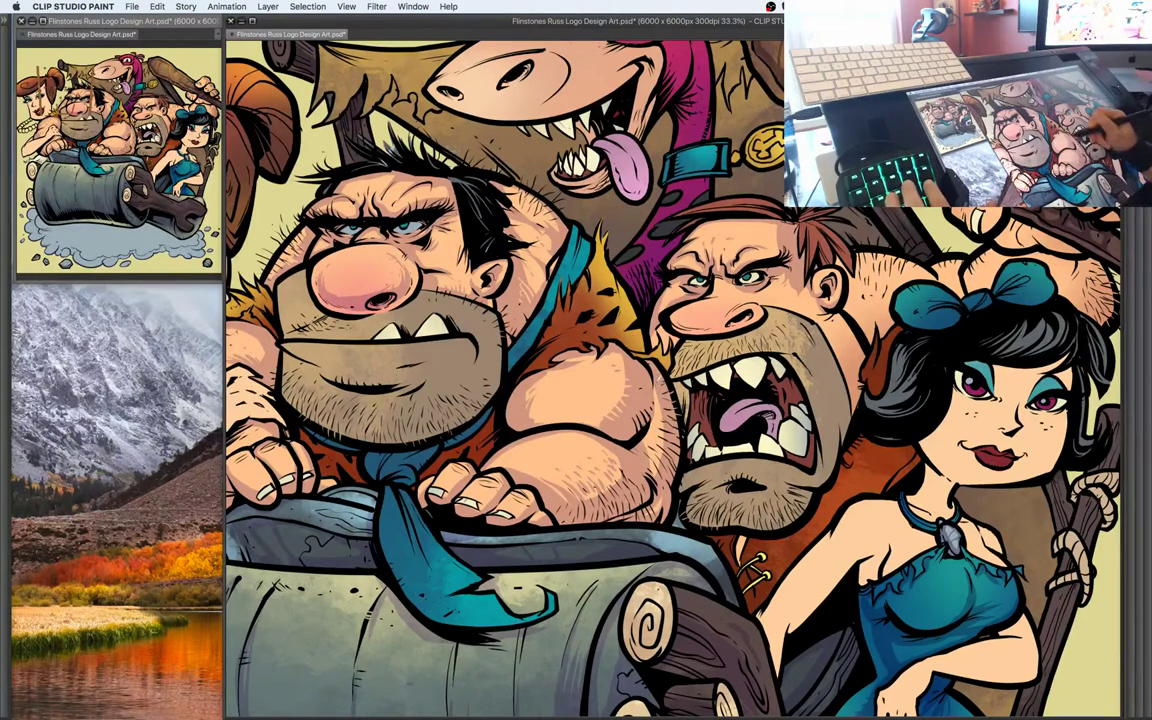
pyautogui.moveTo(647, 380); pyautogui.dragTo(658, 382)
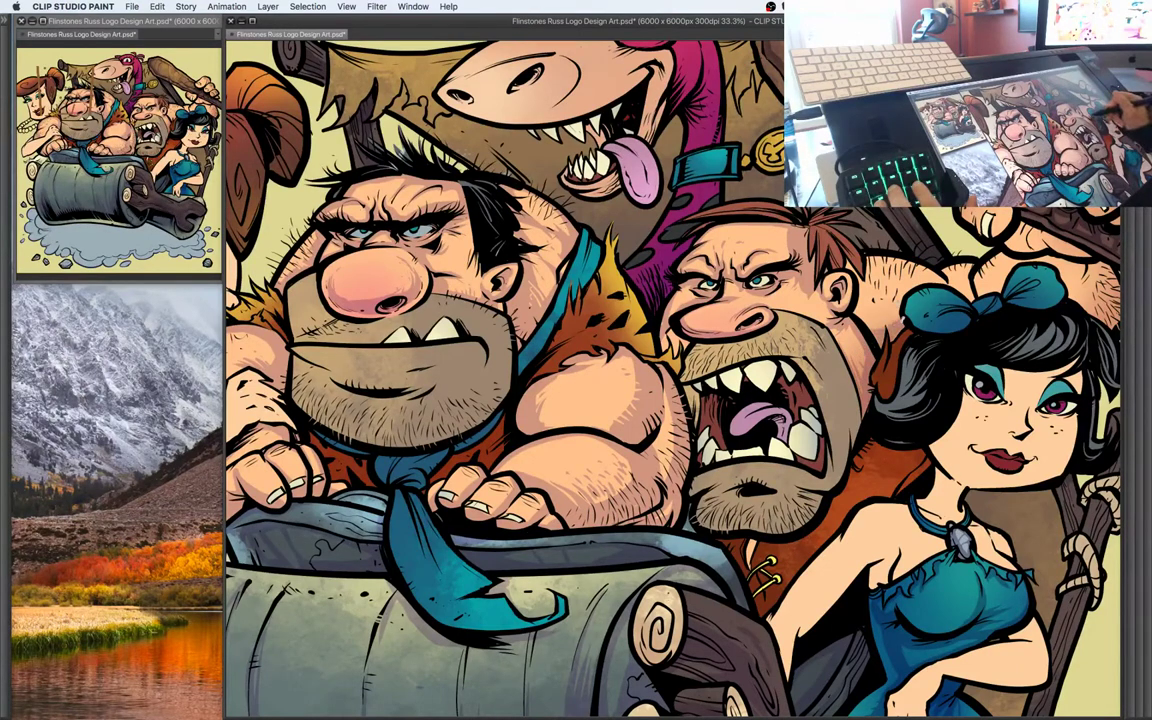
# Brush light violet shadows on the shouting caveman's shoulder, raised arm and hand, and clear the skin selection
pyautogui.press('super+minus')
pyautogui.moveTo(846, 267); pyautogui.dragTo(757, 247)
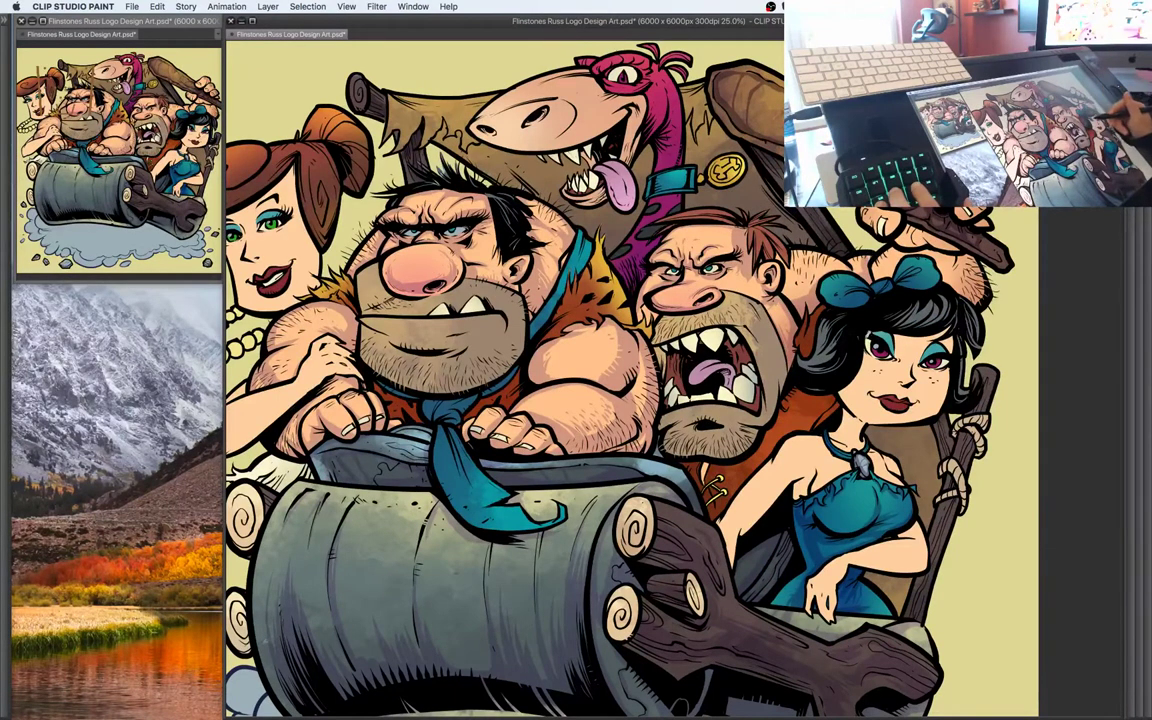
pyautogui.moveTo(782, 301); pyautogui.dragTo(762, 297)
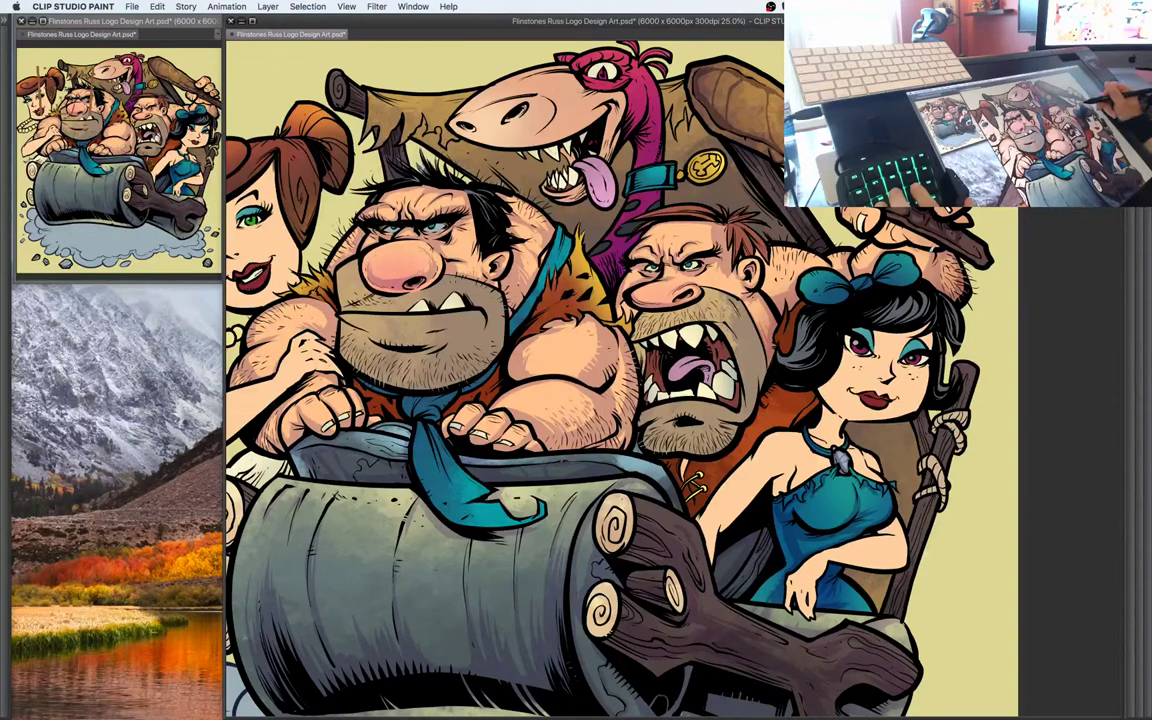
pyautogui.moveTo(941, 228); pyautogui.dragTo(954, 243)
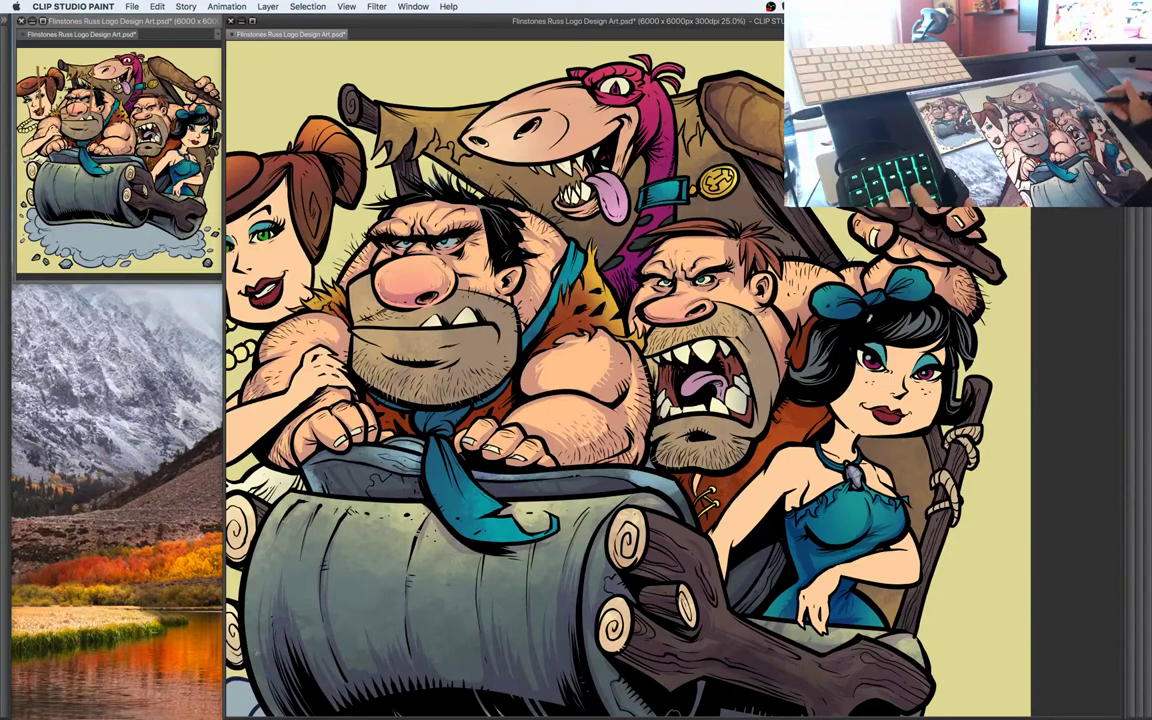
pyautogui.moveTo(744, 431); pyautogui.dragTo(794, 474)
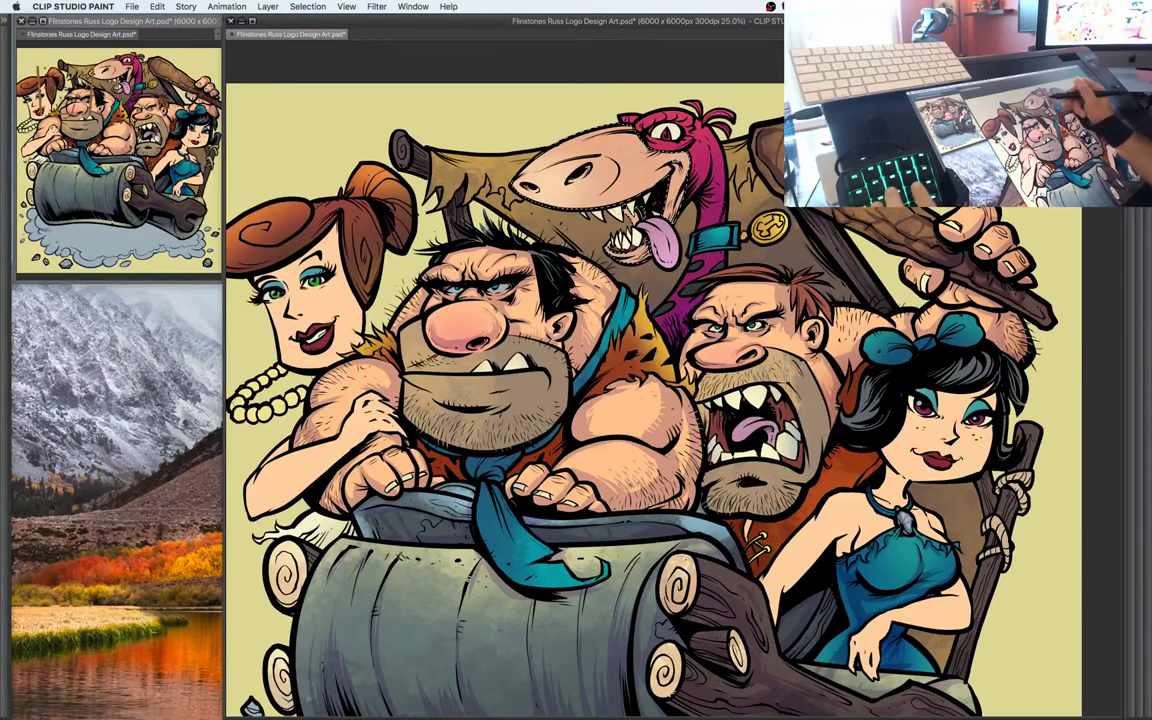
pyautogui.press('super+d')
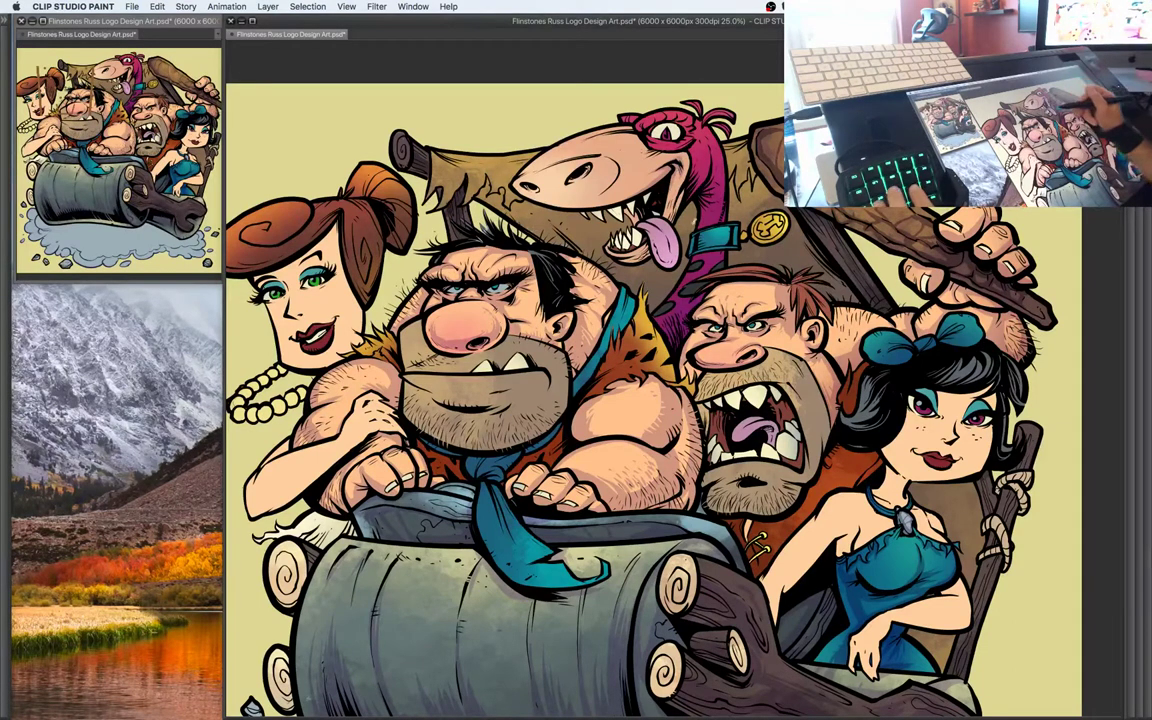
# Brush light violet shadows on the dinosaur's snout and neck behind the two cavemen
pyautogui.moveTo(740, 190); pyautogui.dragTo(744, 186)
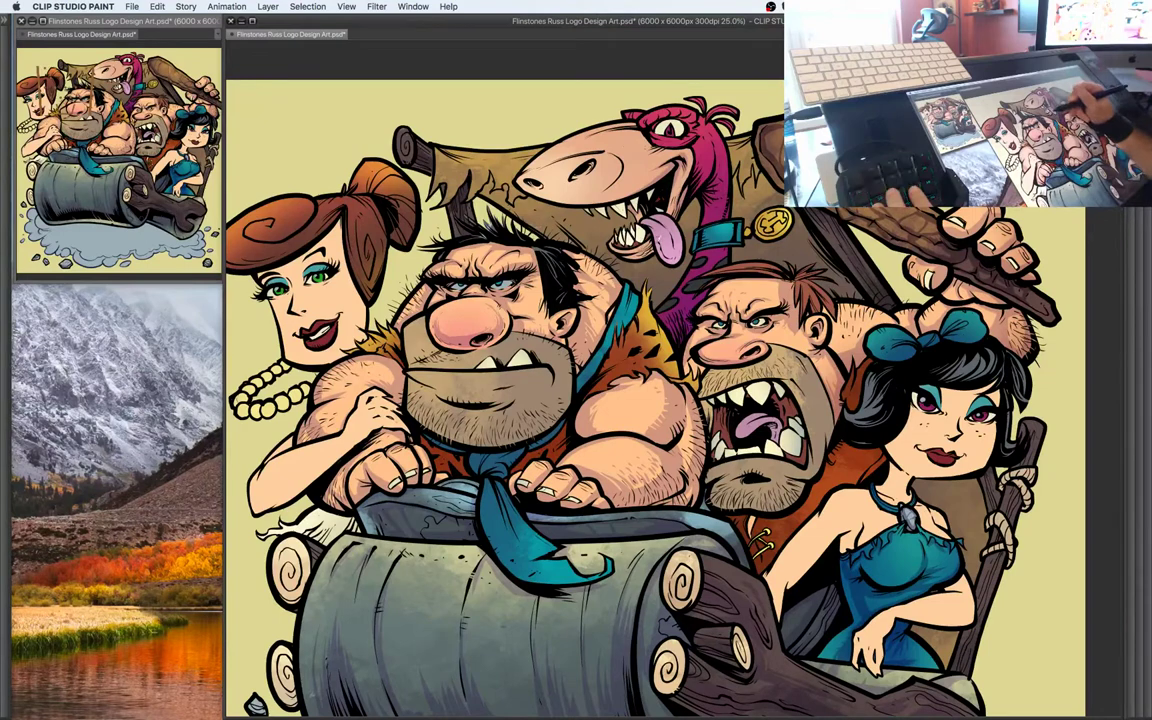
pyautogui.moveTo(706, 239); pyautogui.dragTo(723, 261)
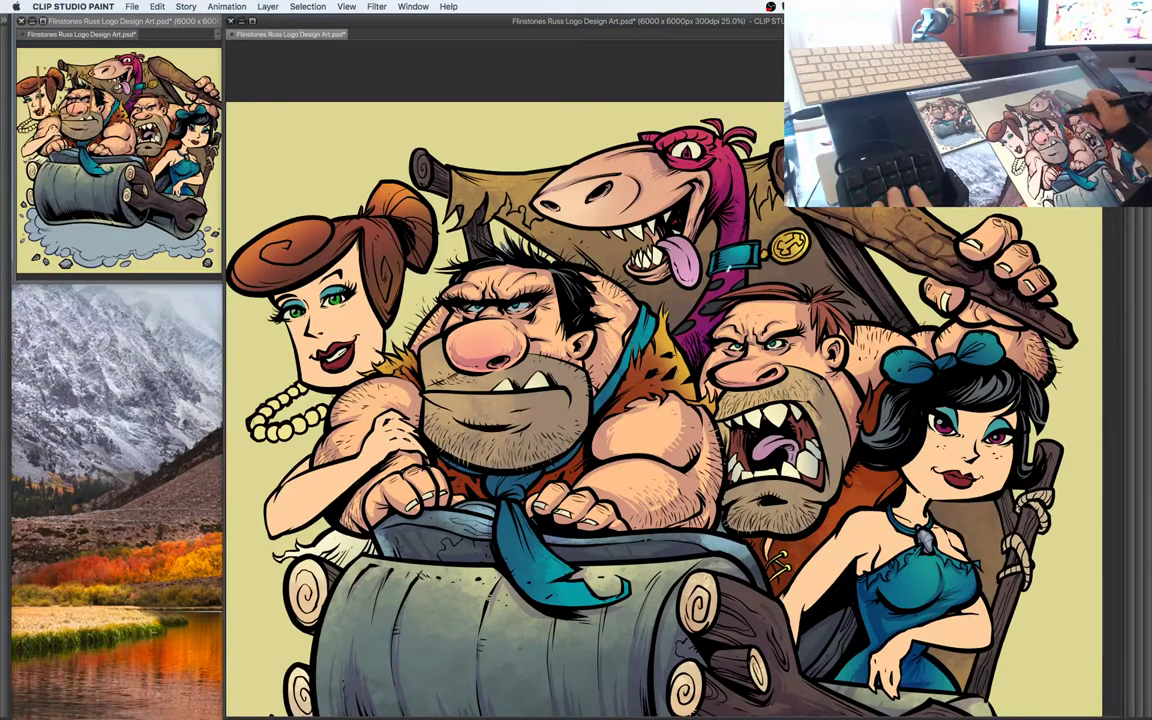
pyautogui.moveTo(780, 262); pyautogui.dragTo(784, 218)
pyautogui.moveTo(705, 292); pyautogui.dragTo(713, 261)
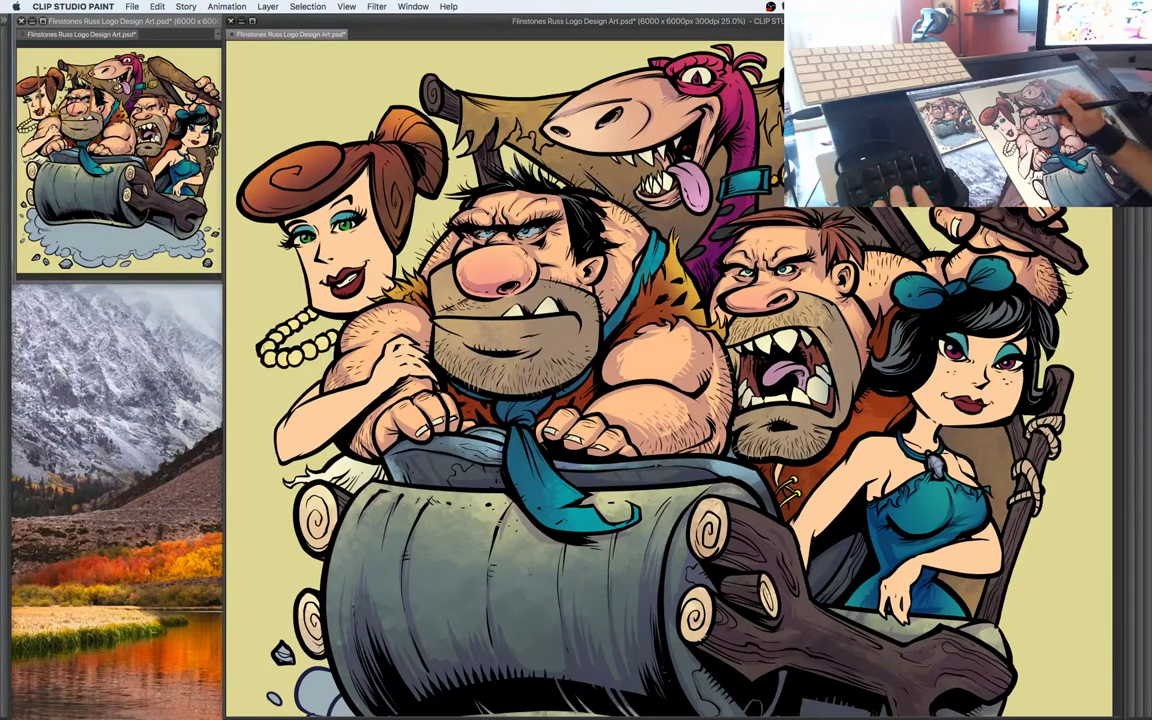
# Show the hidden palettes and make the Multiply shading layer, Layer 8, the active layer
pyautogui.press('Tab')
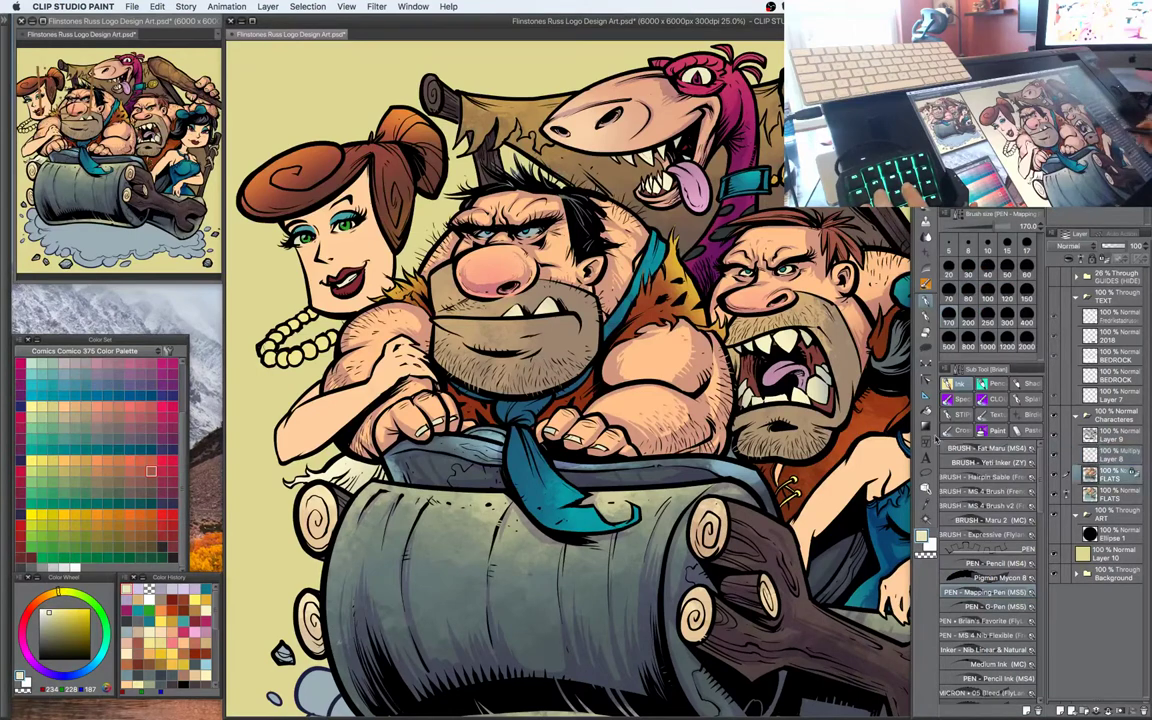
pyautogui.click(1132, 473)
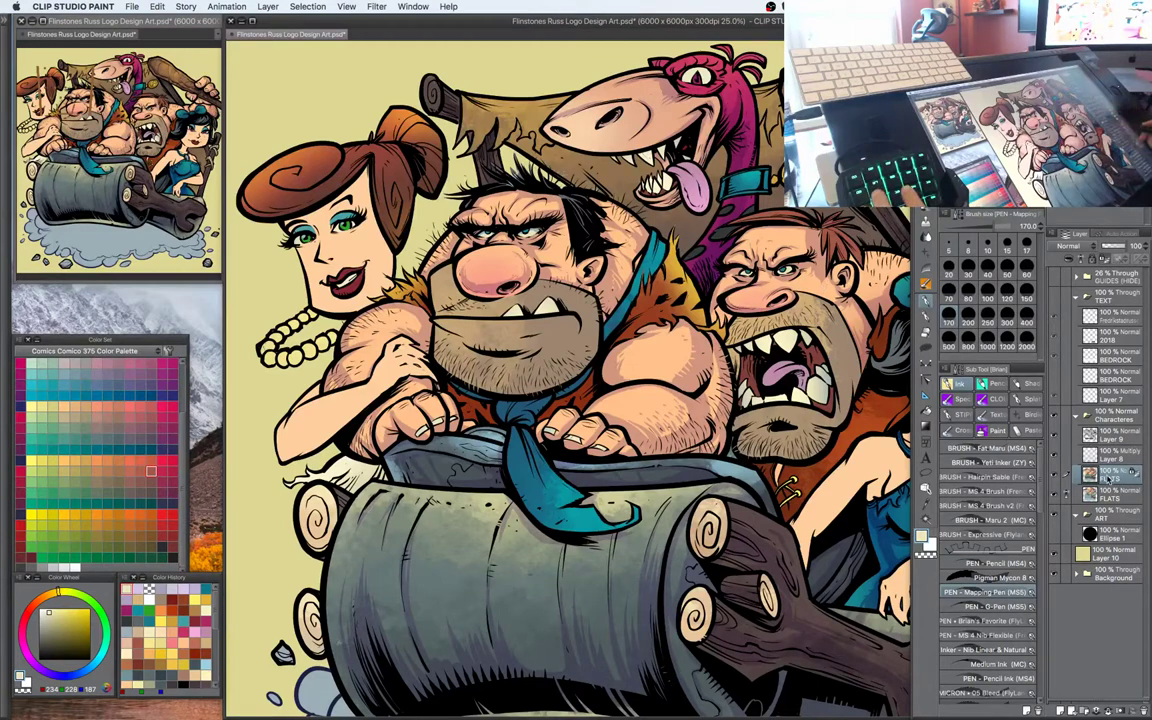
pyautogui.click(1108, 455)
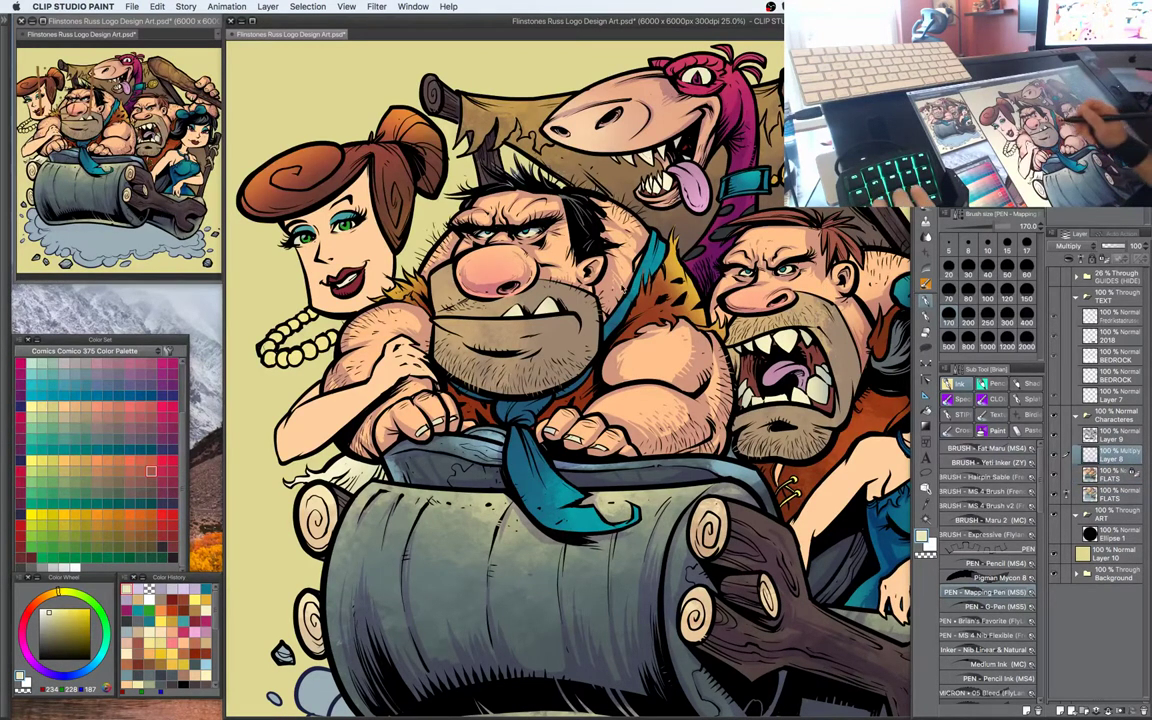
# Examine the shading on the central caveman's face and the red-haired woman beside him up close
pyautogui.press('super+plus')
pyautogui.moveTo(810, 308); pyautogui.dragTo(615, 395)
pyautogui.press('super+plus')
pyautogui.press('super+plus')
pyautogui.moveTo(425, 354)
pyautogui.mouseDown()
pyautogui.moveTo(445, 378)
pyautogui.moveTo(825, 388)
pyautogui.mouseUp()
pyautogui.moveTo(540, 364); pyautogui.dragTo(815, 436)
pyautogui.press('super+plus')
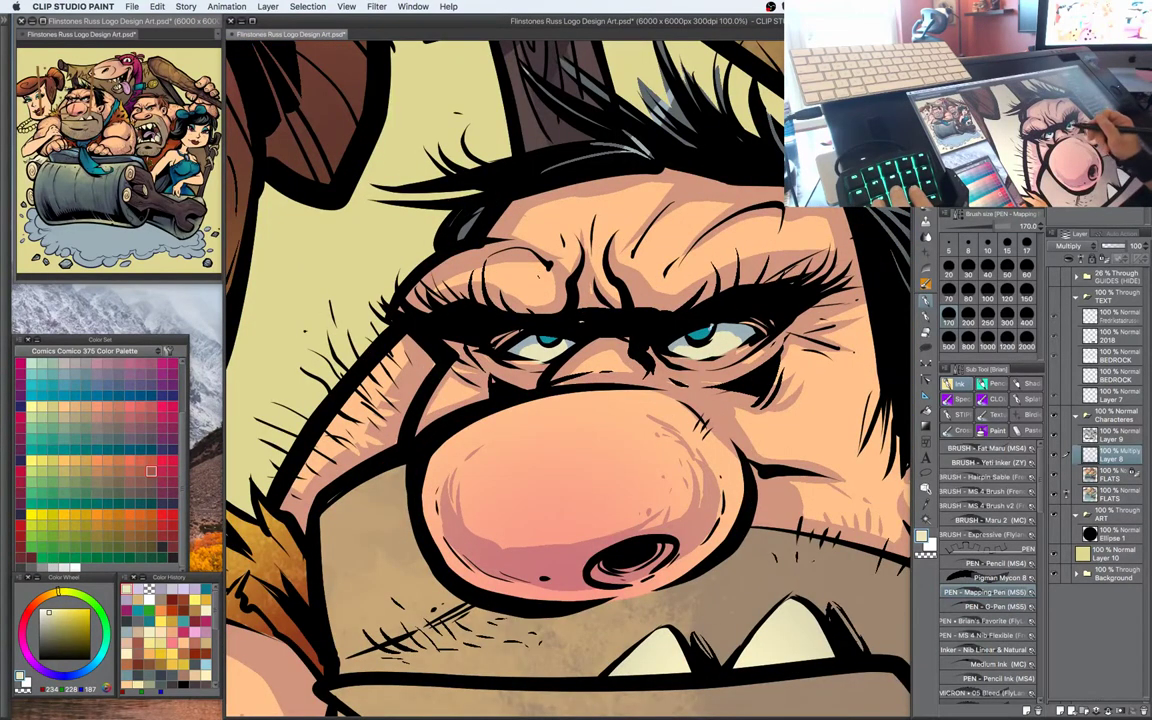
pyautogui.scroll(-5, 640, 355)
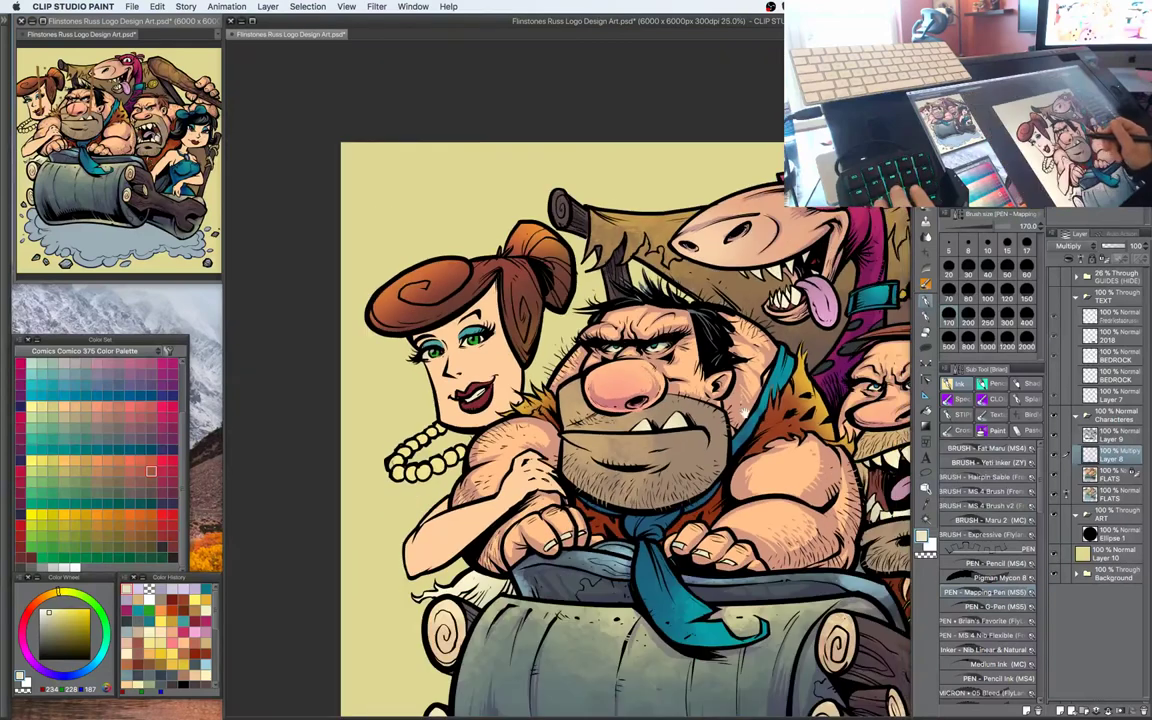
pyautogui.moveTo(744, 412); pyautogui.dragTo(791, 406)
pyautogui.press('super+plus')
pyautogui.keyDown('alt'); pyautogui.click(648, 343); pyautogui.keyUp('alt')
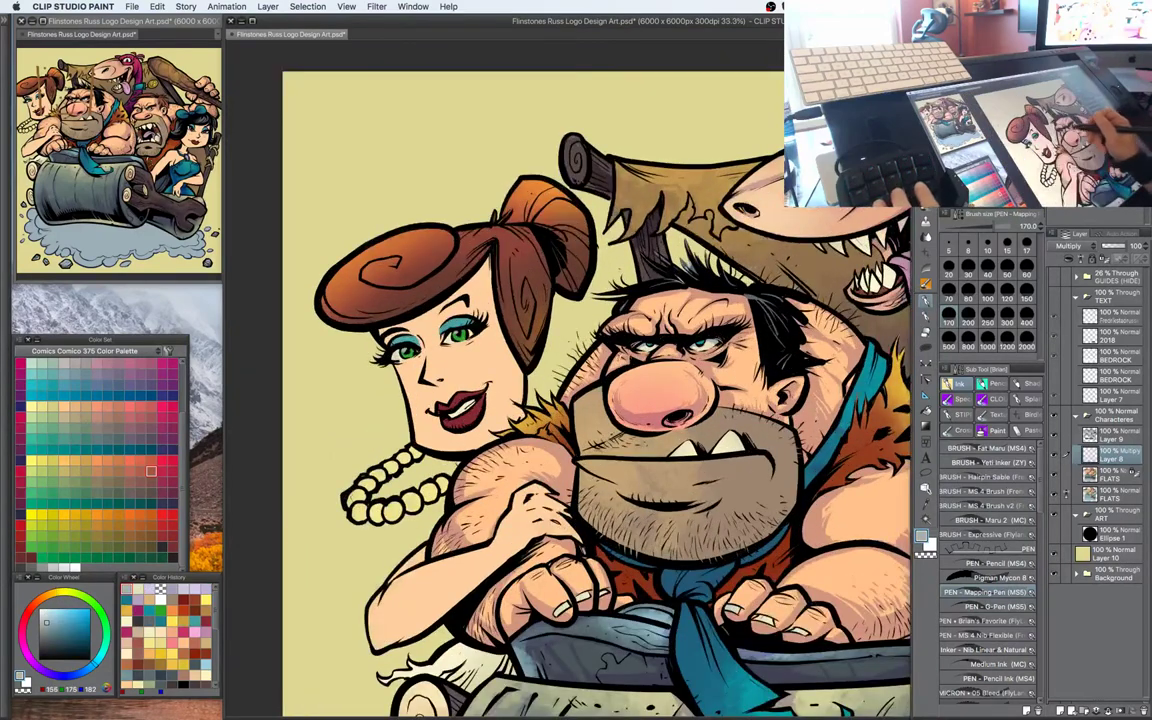
pyautogui.press('super+plus')
pyautogui.moveTo(460, 315); pyautogui.dragTo(600, 302)
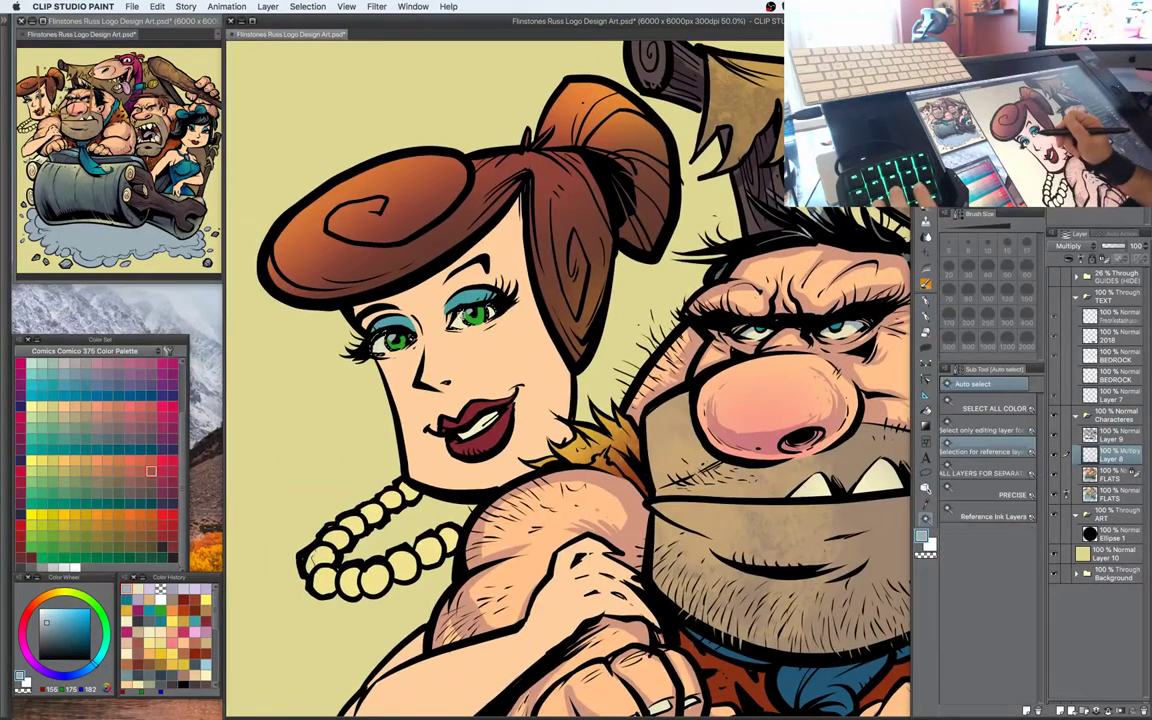
pyautogui.scroll(-1, 417, 280)
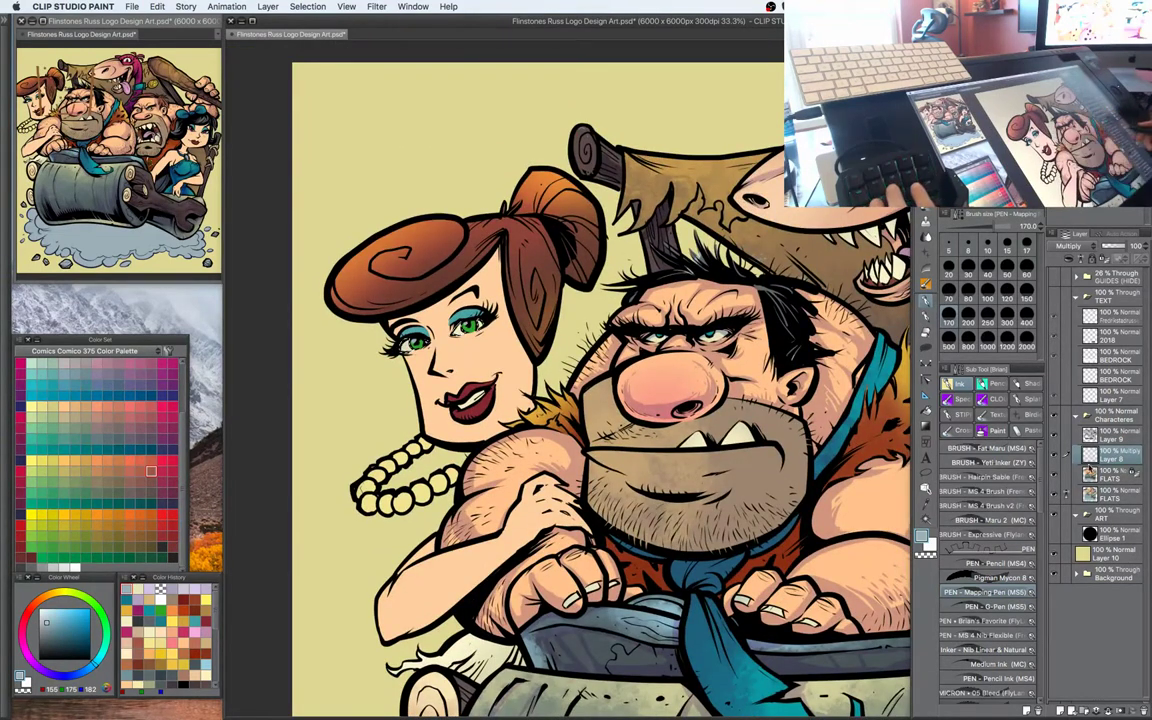
# Select the central caveman's teal tie from the FLATS layer, return to Layer 8 with light violet, and clear the selection
pyautogui.click(1110, 474)
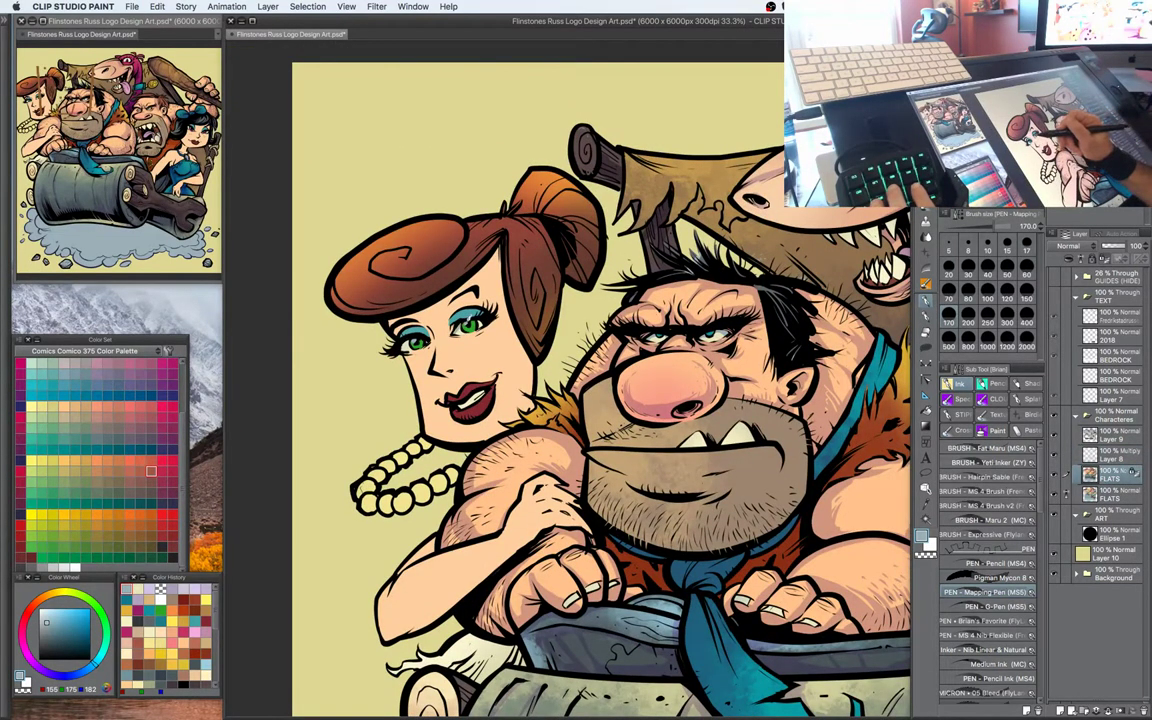
pyautogui.scroll(-2, 370, 302)
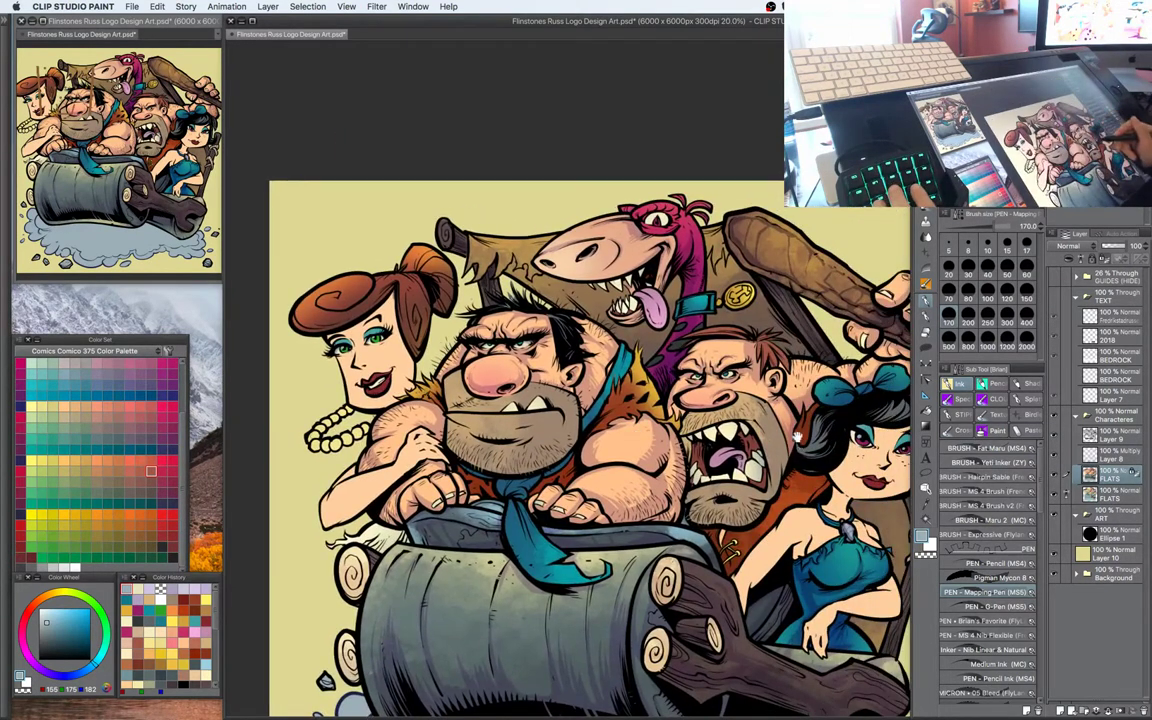
pyautogui.moveTo(718, 394); pyautogui.dragTo(658, 256)
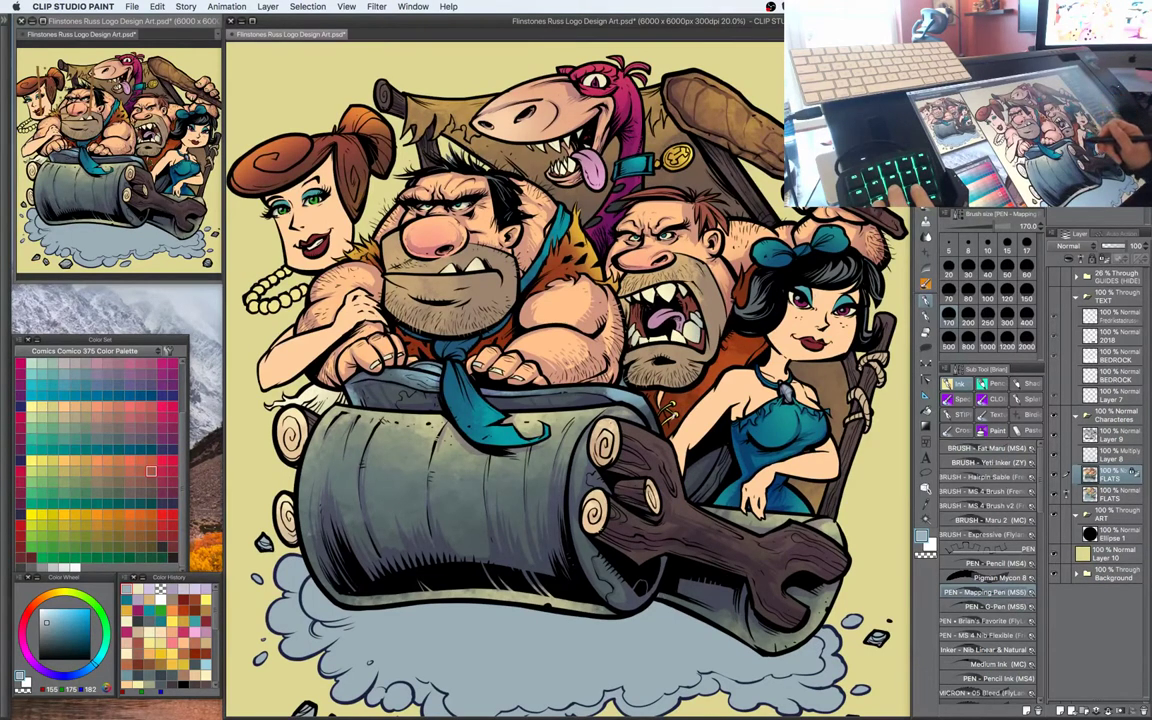
pyautogui.press('w')
pyautogui.click(474, 396)
pyautogui.press('p')
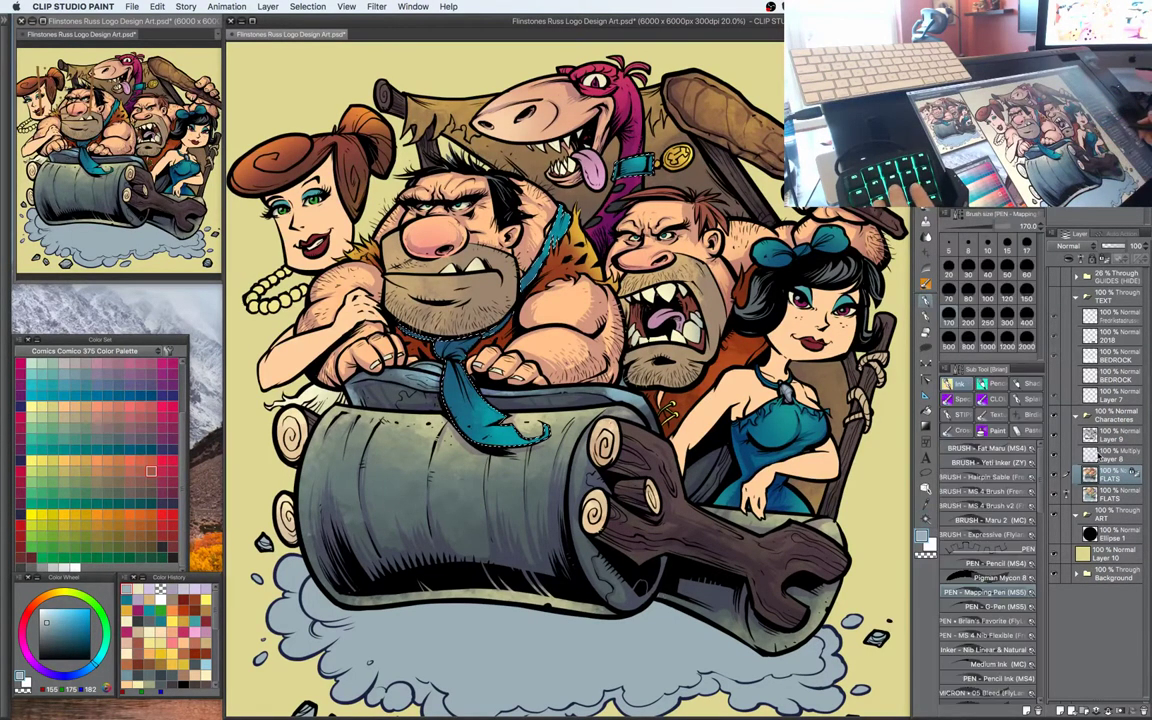
pyautogui.click(1101, 456)
pyautogui.click(196, 589)
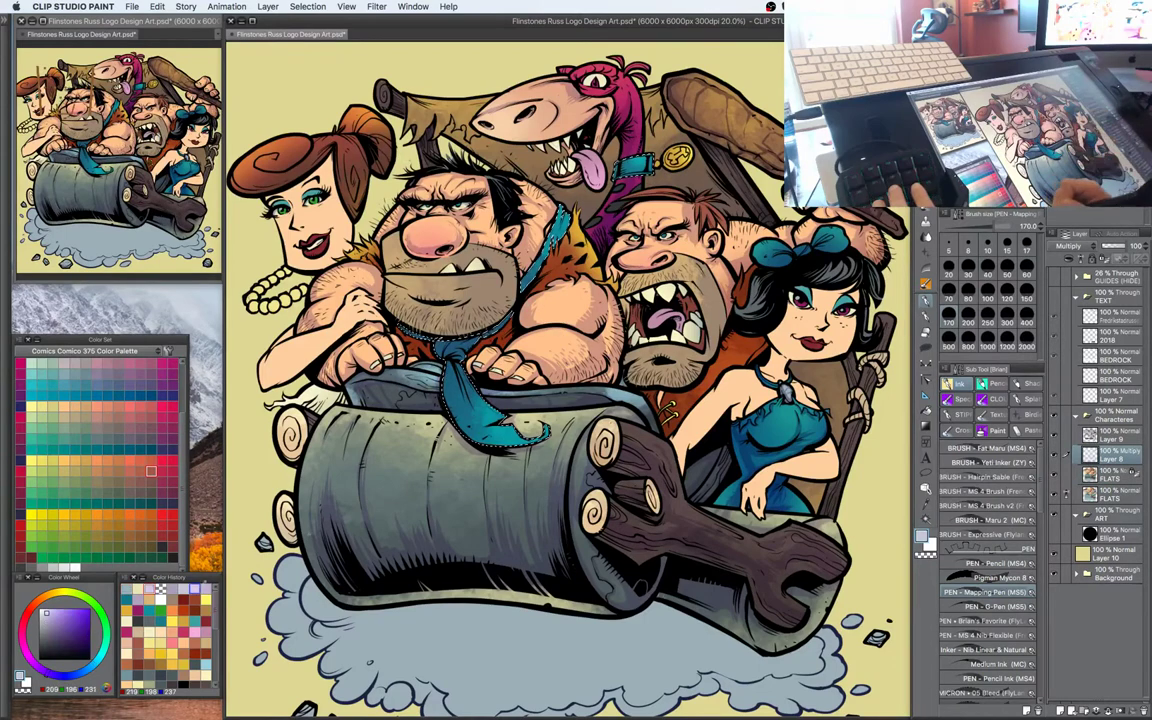
pyautogui.press('super+d')
# Brush light violet shadows on the red-haired woman's forearm and hand resting on the central caveman's arm
pyautogui.moveTo(665, 451); pyautogui.dragTo(682, 467)
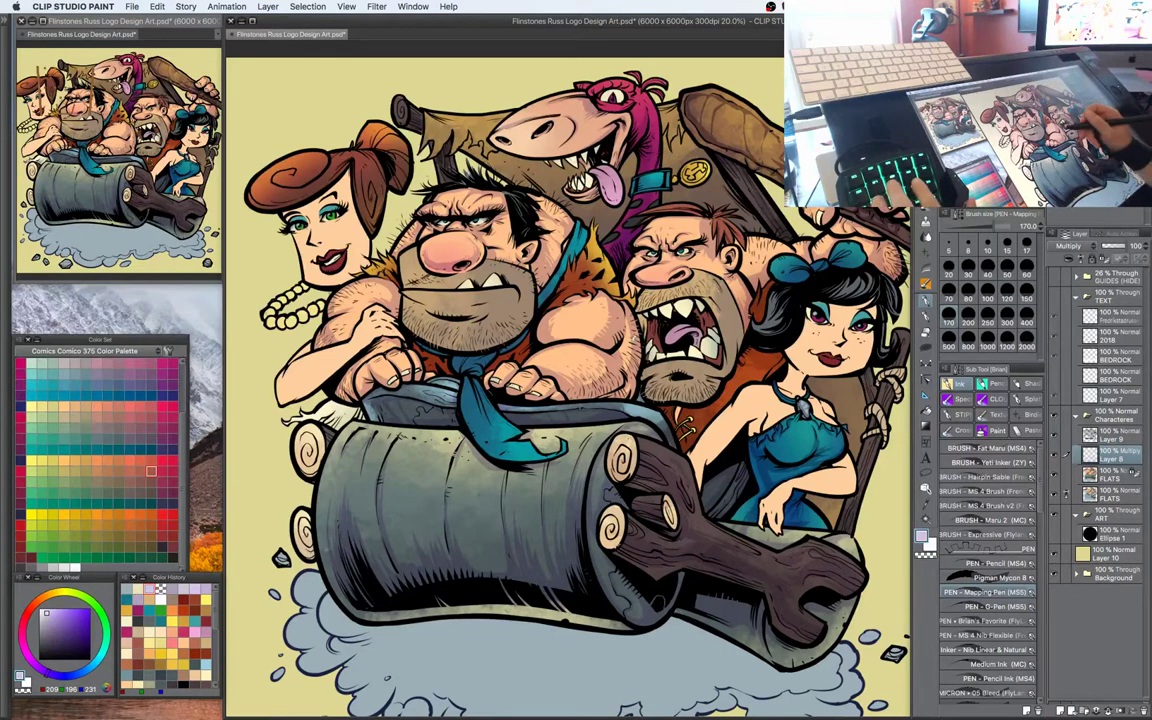
pyautogui.moveTo(700, 345); pyautogui.dragTo(715, 308)
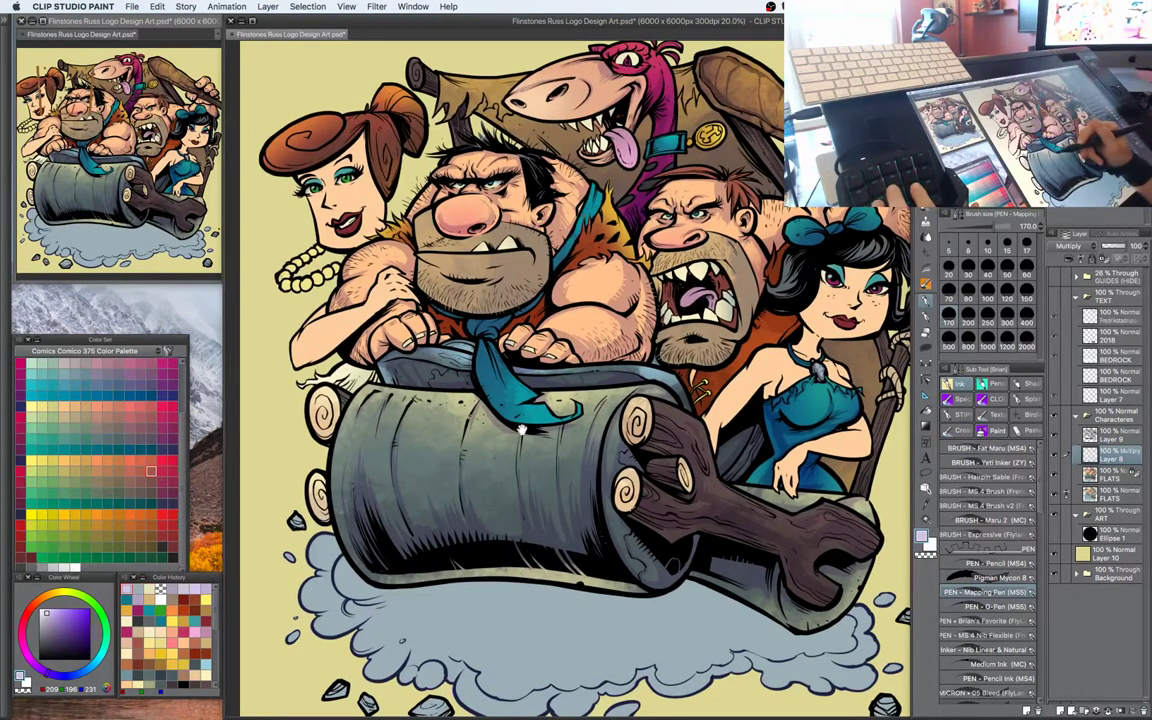
pyautogui.press('super+minus')
pyautogui.press('super+plus')
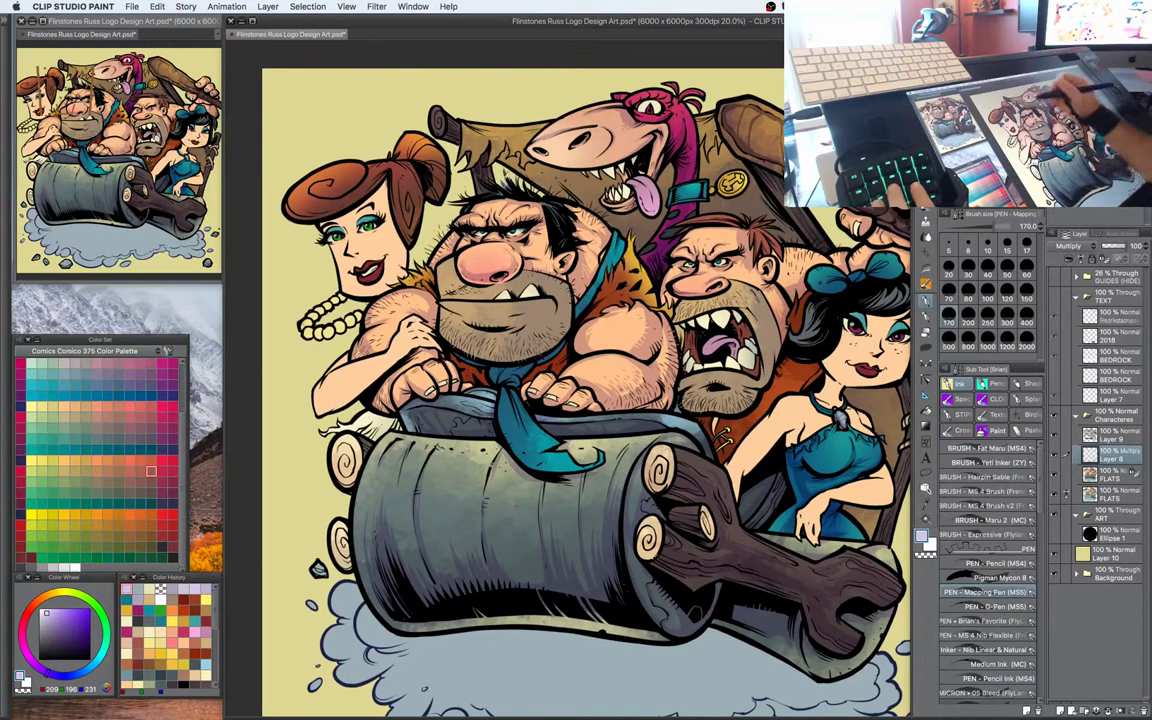
pyautogui.press('w')
pyautogui.press('p')
pyautogui.moveTo(490, 300); pyautogui.dragTo(604, 320)
pyautogui.press('super+plus')
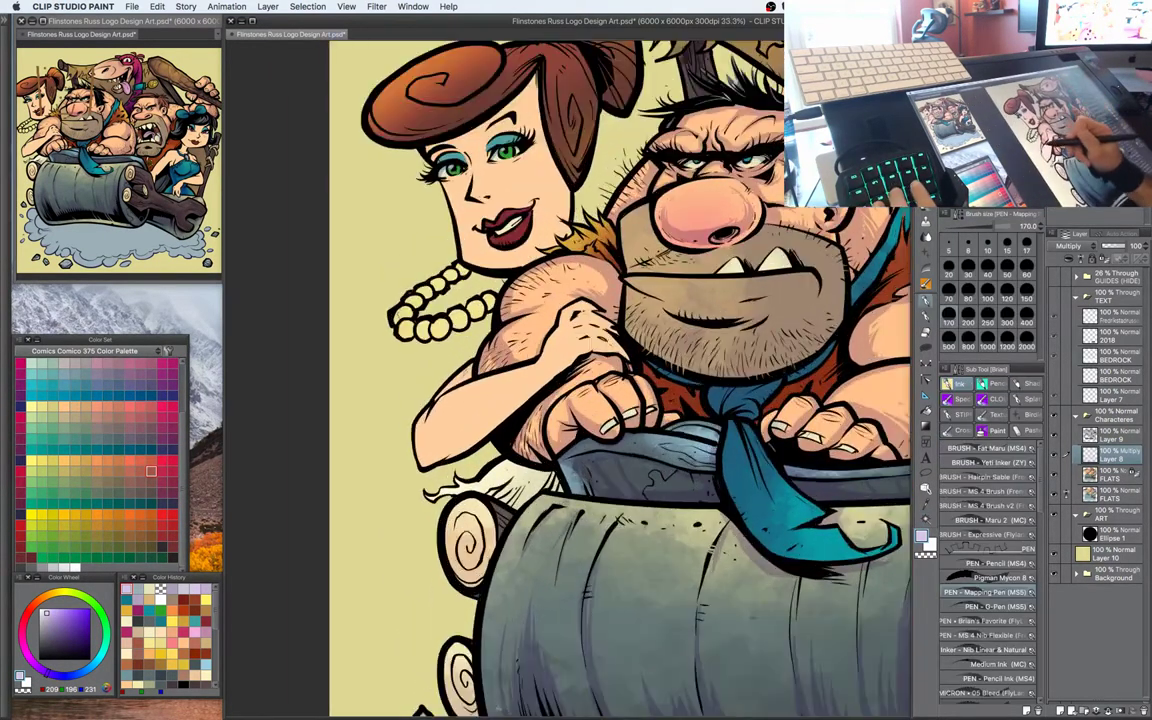
pyautogui.press('super+plus')
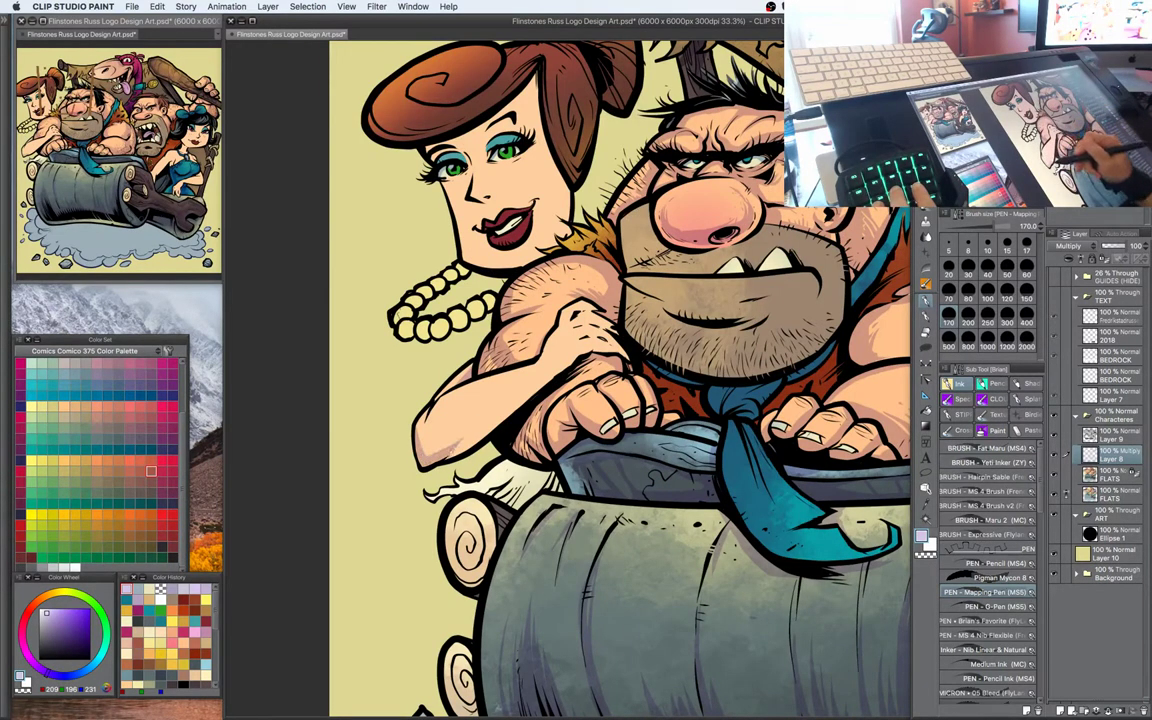
pyautogui.moveTo(405, 412)
pyautogui.mouseDown()
pyautogui.moveTo(520, 322)
pyautogui.moveTo(489, 319)
pyautogui.mouseUp()
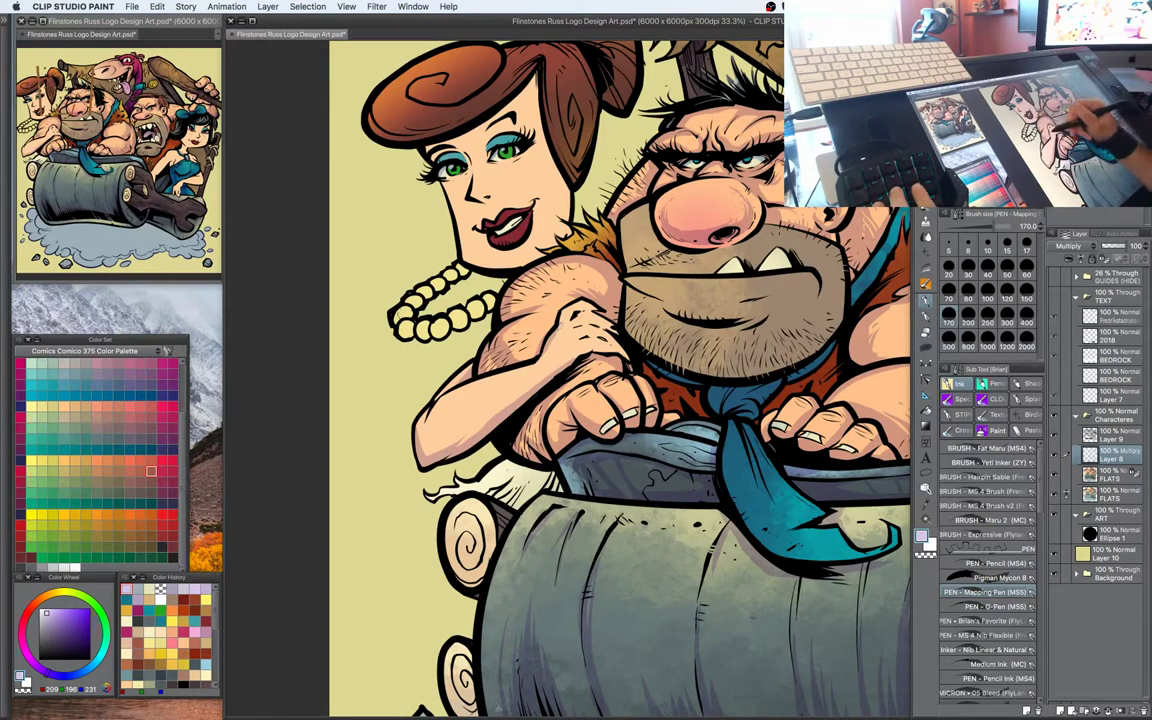
pyautogui.moveTo(518, 279); pyautogui.dragTo(540, 271)
pyautogui.press('super+z')
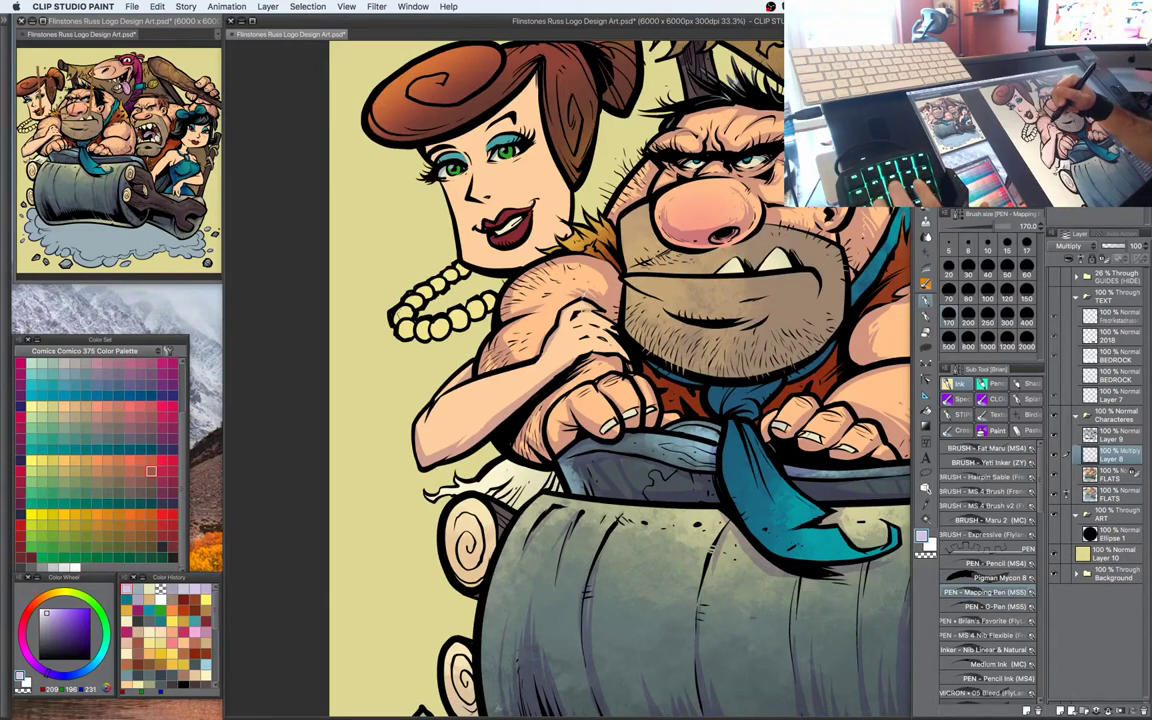
pyautogui.moveTo(525, 287)
pyautogui.mouseDown()
pyautogui.moveTo(553, 294)
pyautogui.moveTo(527, 279)
pyautogui.moveTo(565, 271)
pyautogui.moveTo(510, 279)
pyautogui.moveTo(525, 276)
pyautogui.mouseUp()
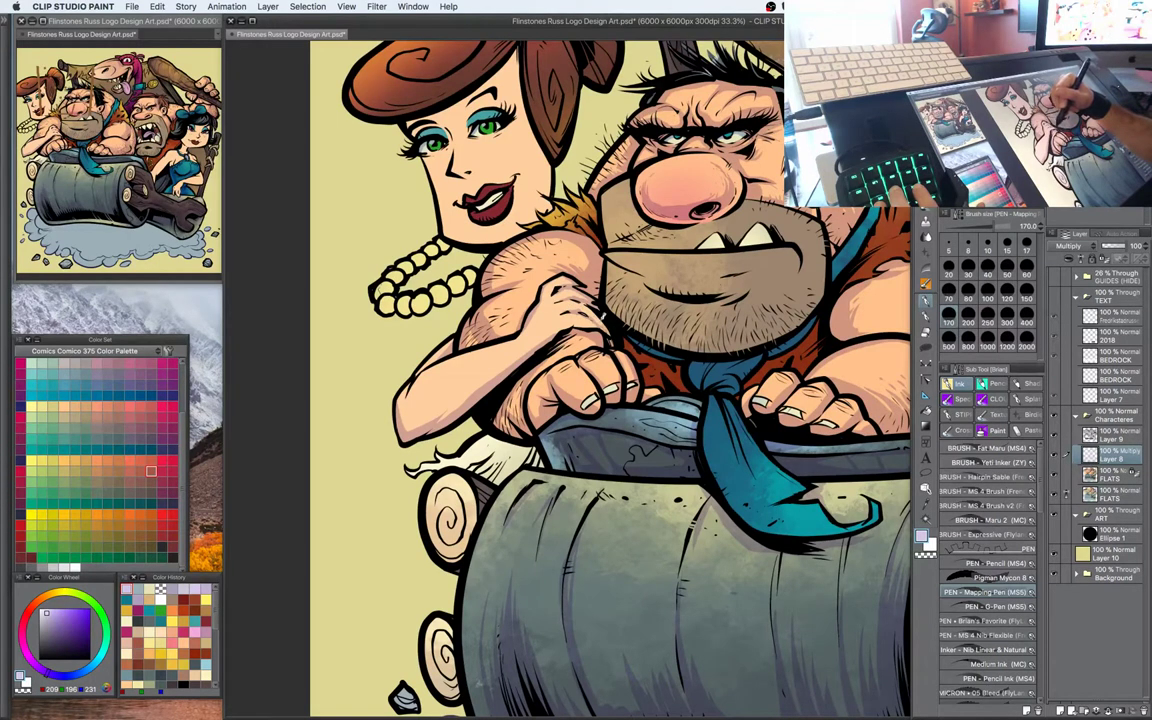
pyautogui.moveTo(639, 347); pyautogui.dragTo(575, 330)
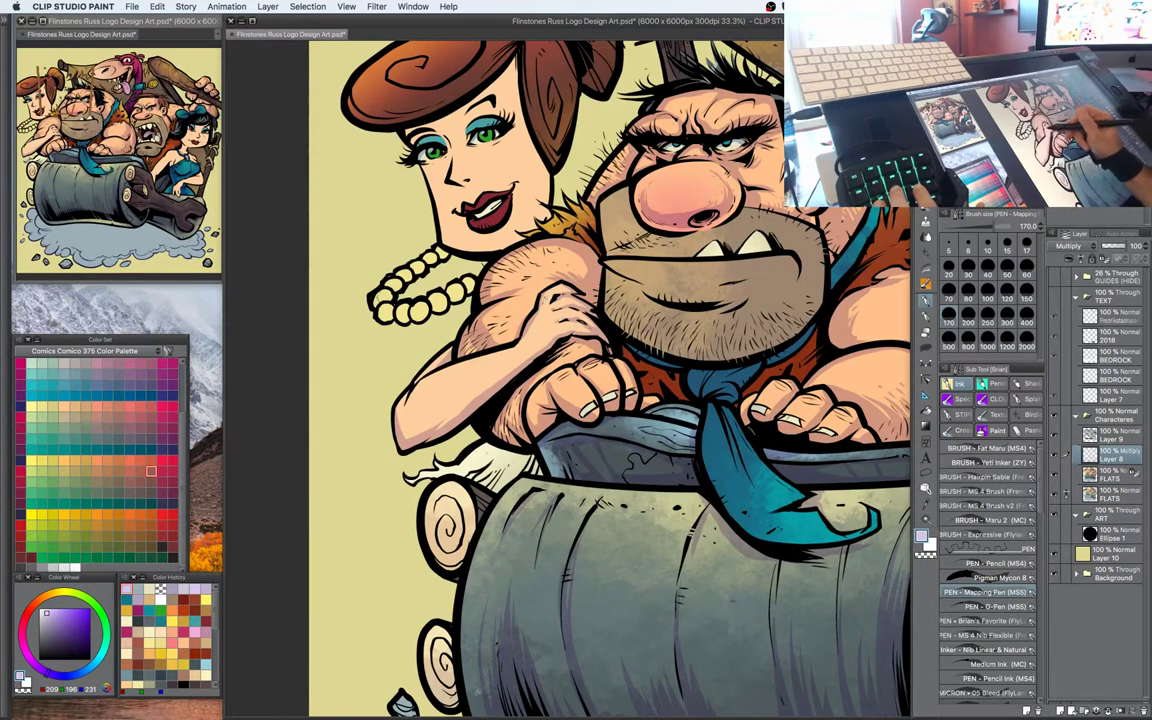
pyautogui.press('super+minus')
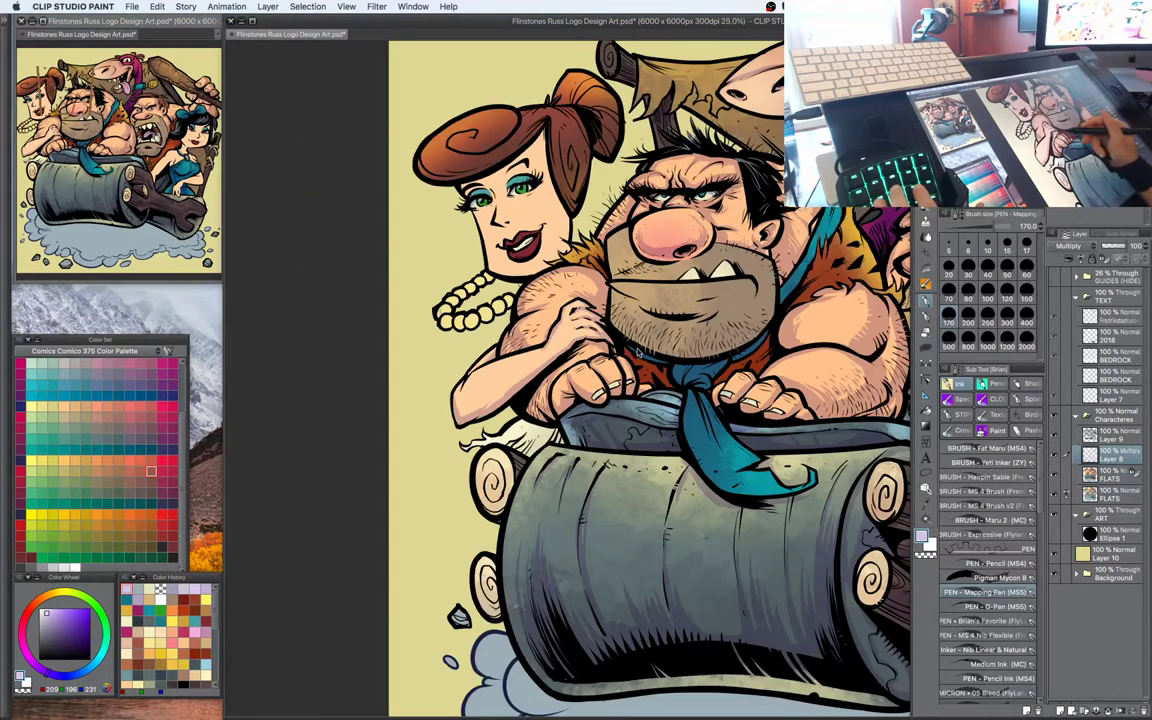
pyautogui.moveTo(540, 342); pyautogui.dragTo(557, 350)
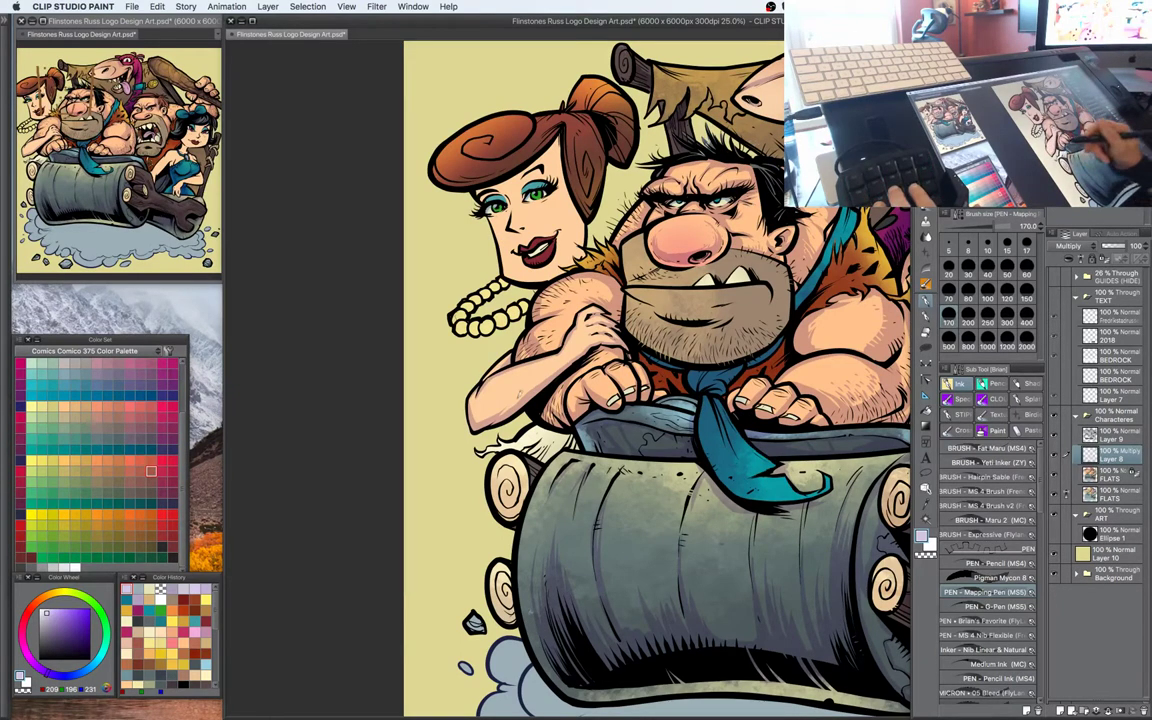
# Brush light violet shadows on the red-haired woman's face beneath her hair and clean up the edges with transparent colour
pyautogui.moveTo(740, 412); pyautogui.dragTo(699, 464)
pyautogui.moveTo(397, 217)
pyautogui.mouseDown()
pyautogui.moveTo(468, 169)
pyautogui.moveTo(486, 249)
pyautogui.moveTo(437, 210)
pyautogui.moveTo(454, 204)
pyautogui.mouseUp()
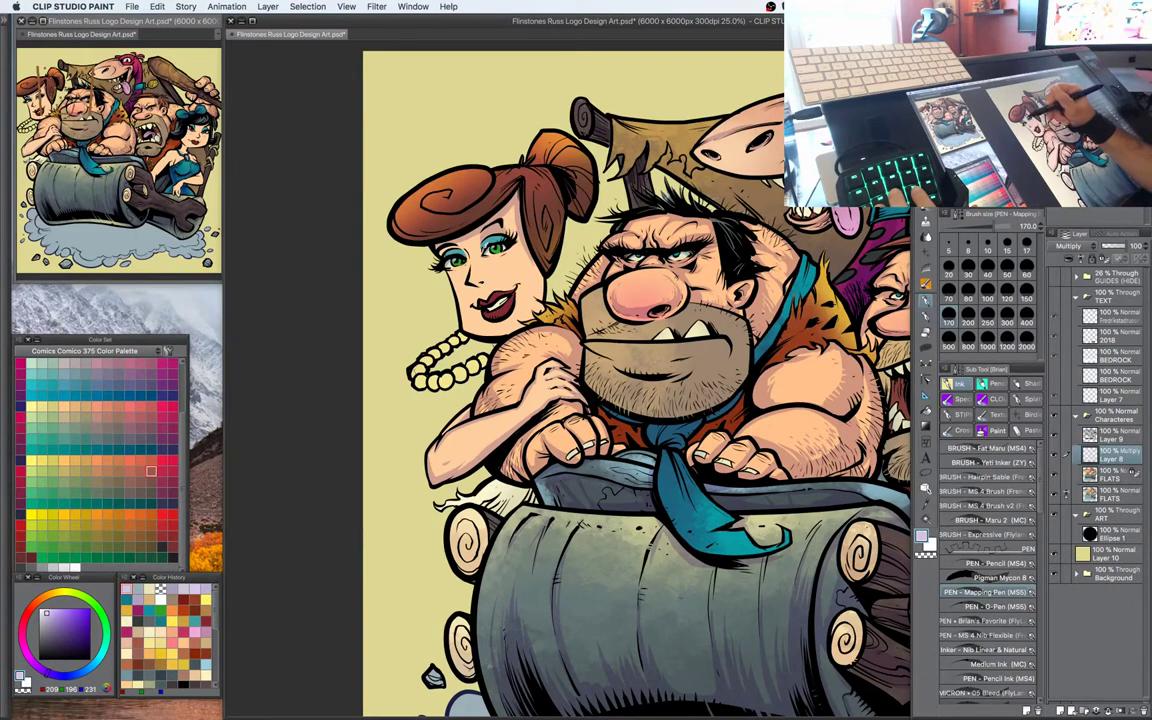
pyautogui.moveTo(408, 219); pyautogui.dragTo(401, 229)
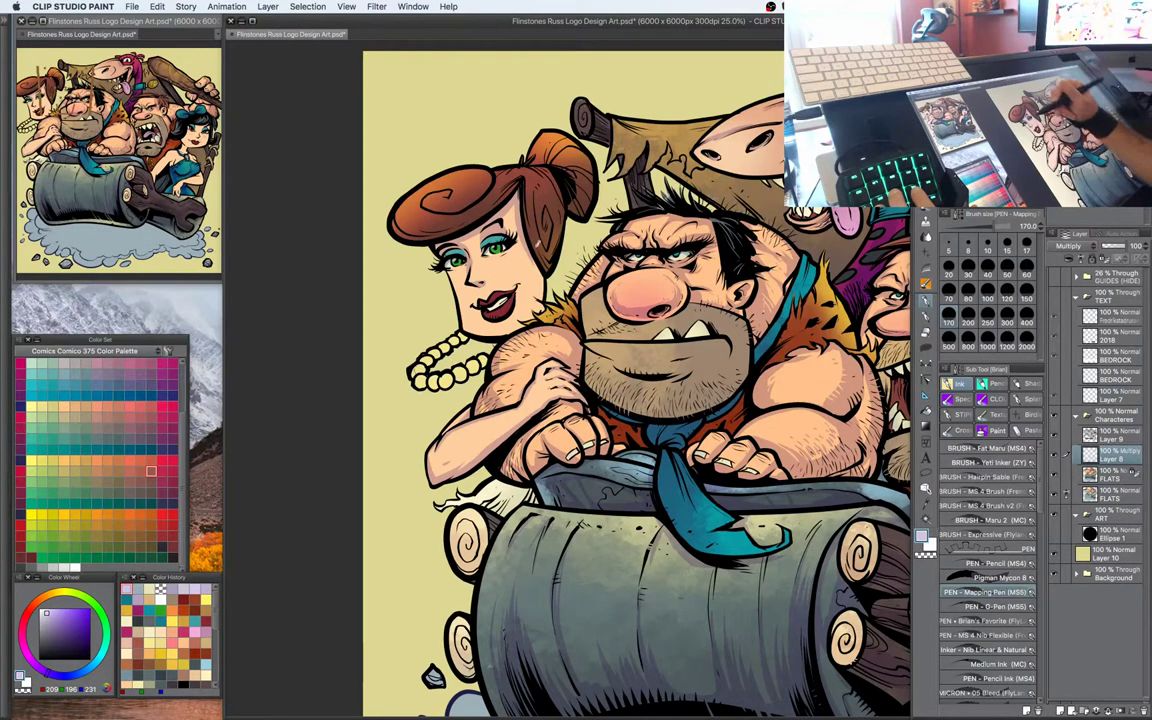
pyautogui.moveTo(481, 228); pyautogui.dragTo(478, 206)
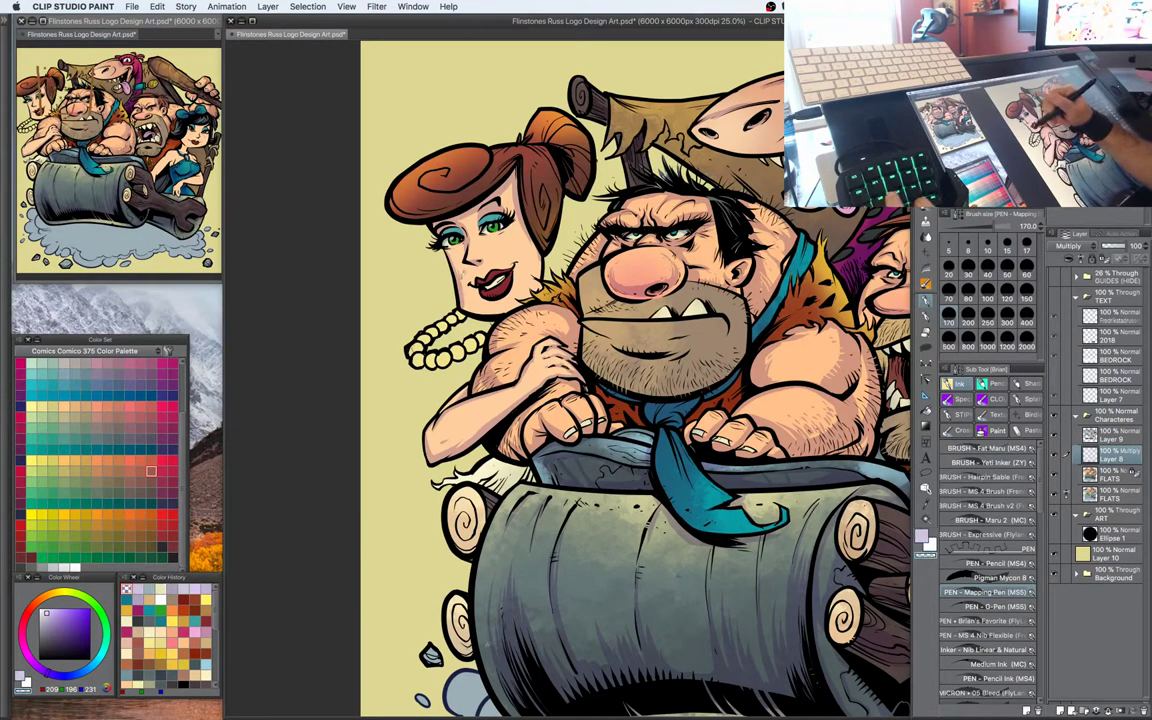
pyautogui.moveTo(463, 305)
pyautogui.mouseDown()
pyautogui.moveTo(496, 308)
pyautogui.moveTo(477, 266)
pyautogui.mouseUp()
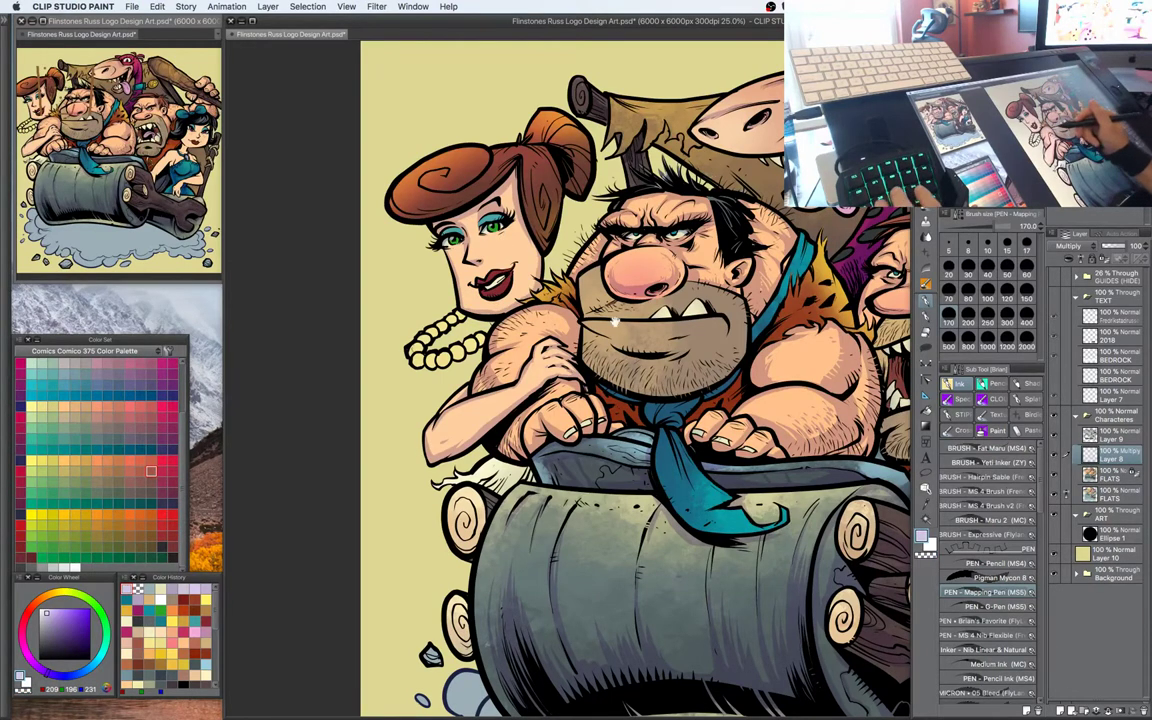
pyautogui.moveTo(580, 250); pyautogui.dragTo(579, 267)
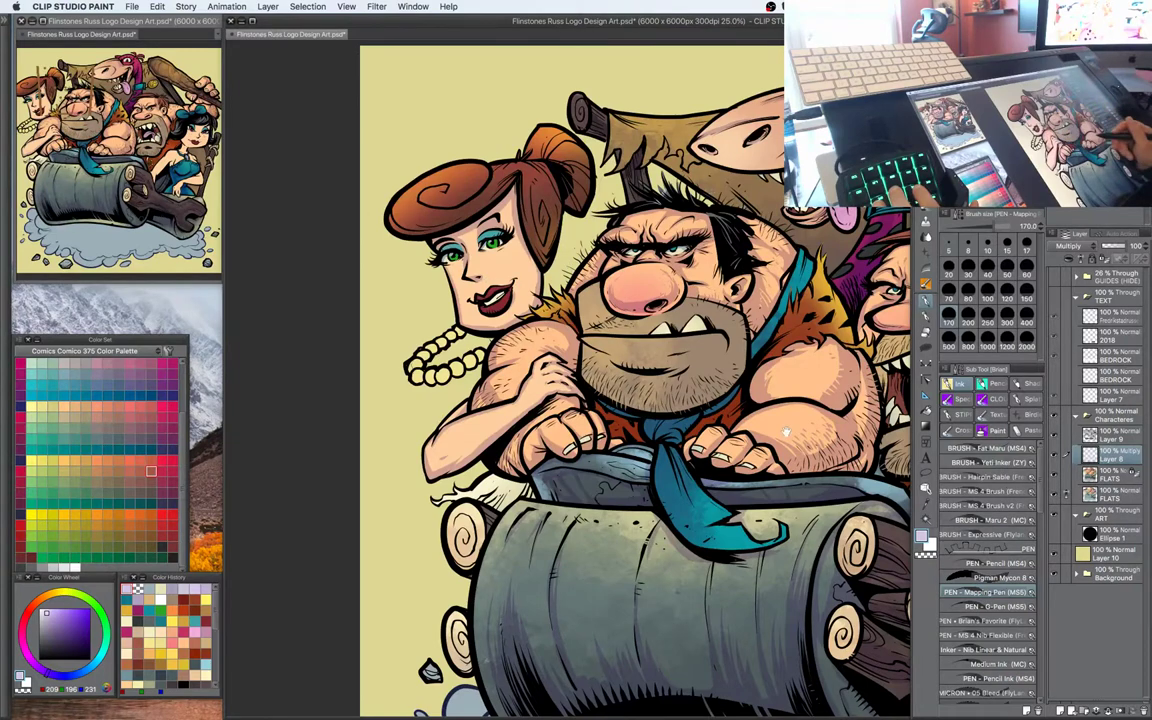
# Brush light violet shadows on the black-haired woman's shoulder, upper arm and upper chest
pyautogui.moveTo(786, 432); pyautogui.dragTo(683, 373)
pyautogui.moveTo(905, 467); pyautogui.dragTo(638, 308)
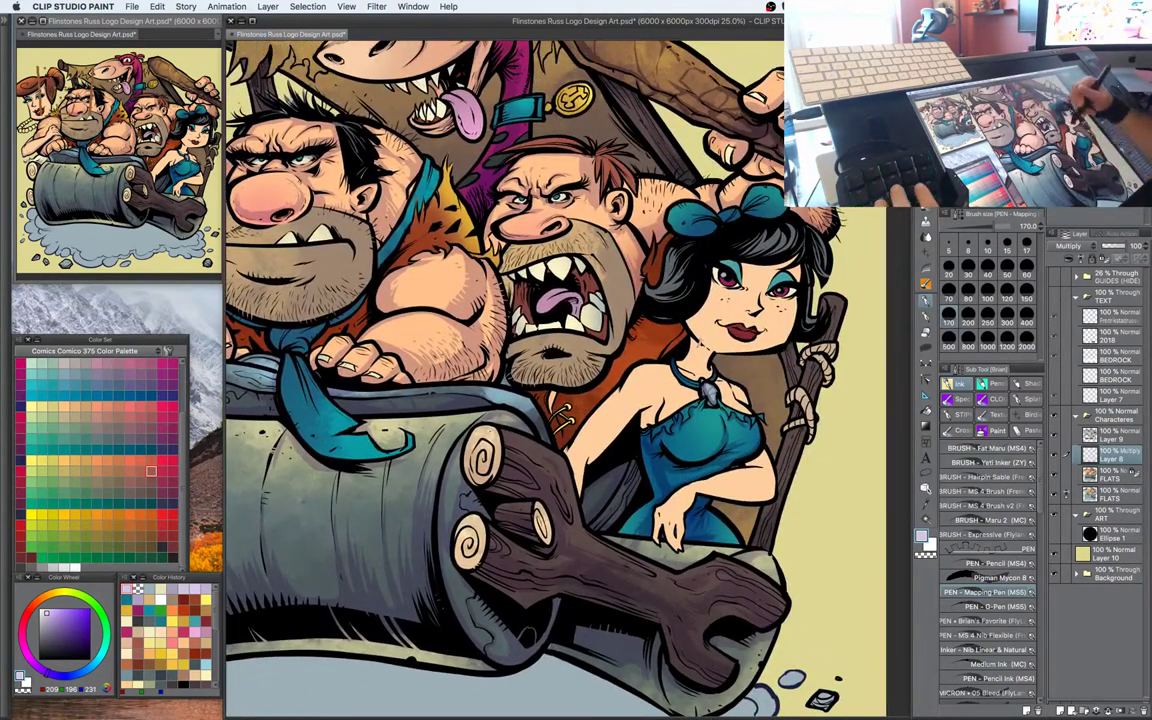
pyautogui.moveTo(640, 330); pyautogui.dragTo(656, 285)
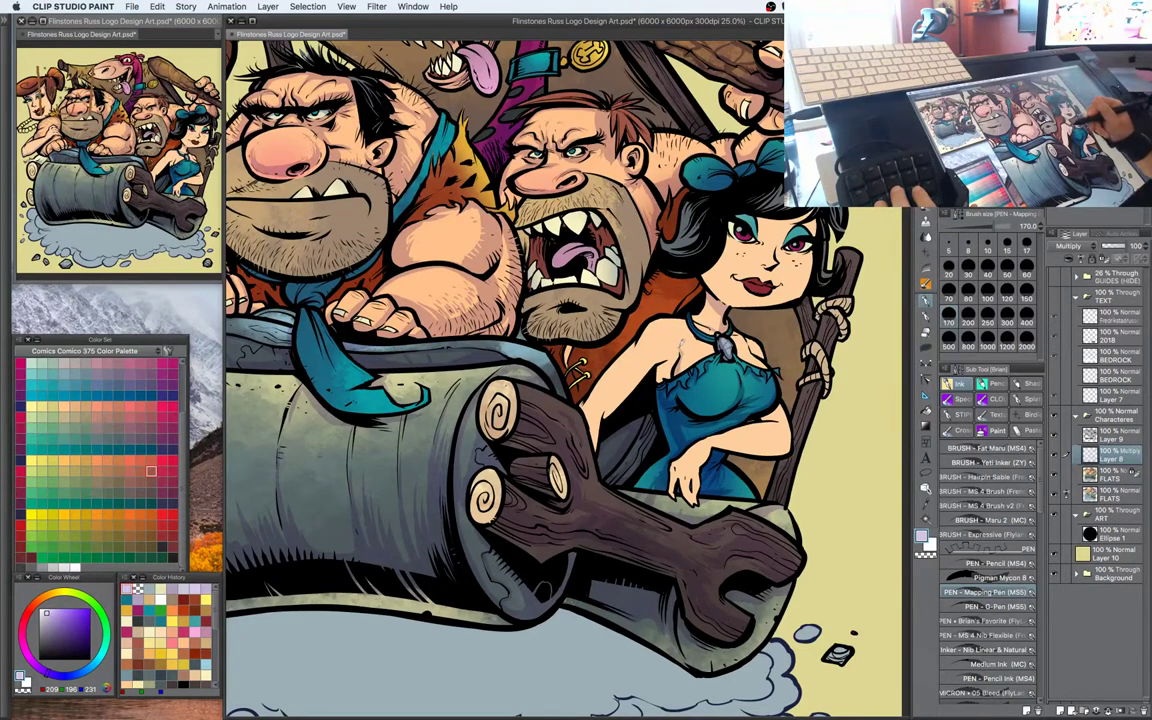
pyautogui.moveTo(608, 316)
pyautogui.mouseDown()
pyautogui.moveTo(586, 326)
pyautogui.moveTo(536, 404)
pyautogui.mouseUp()
pyautogui.moveTo(559, 339); pyautogui.dragTo(548, 361)
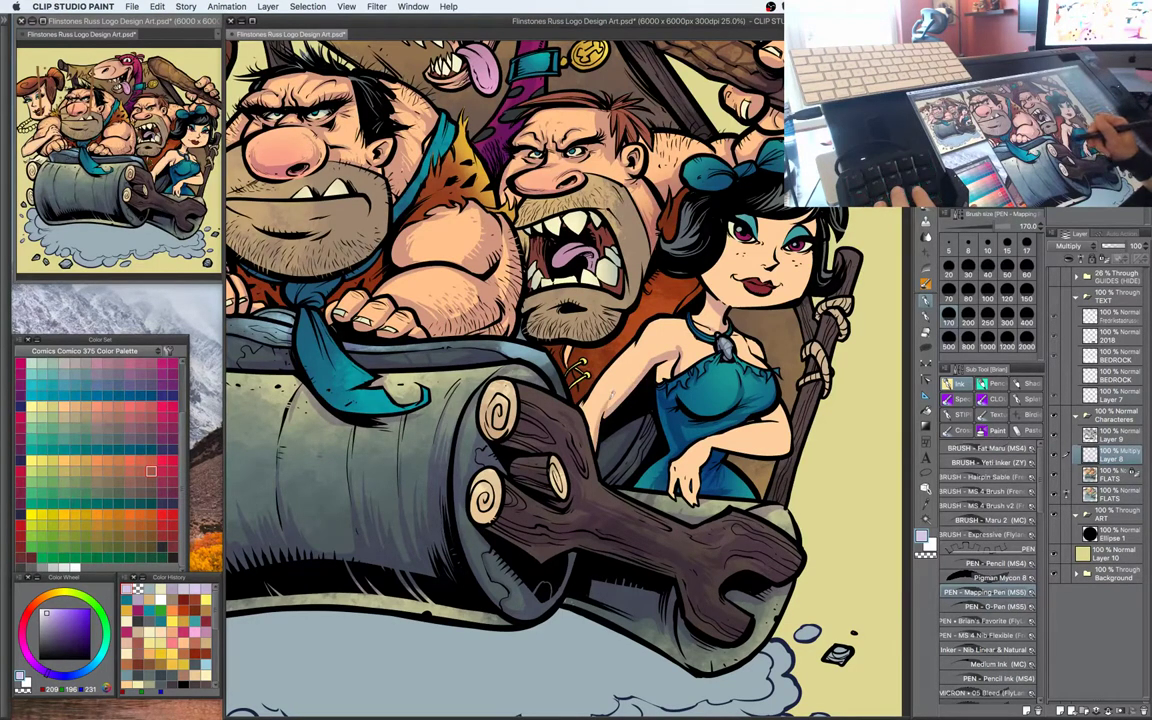
pyautogui.moveTo(628, 297); pyautogui.dragTo(592, 344)
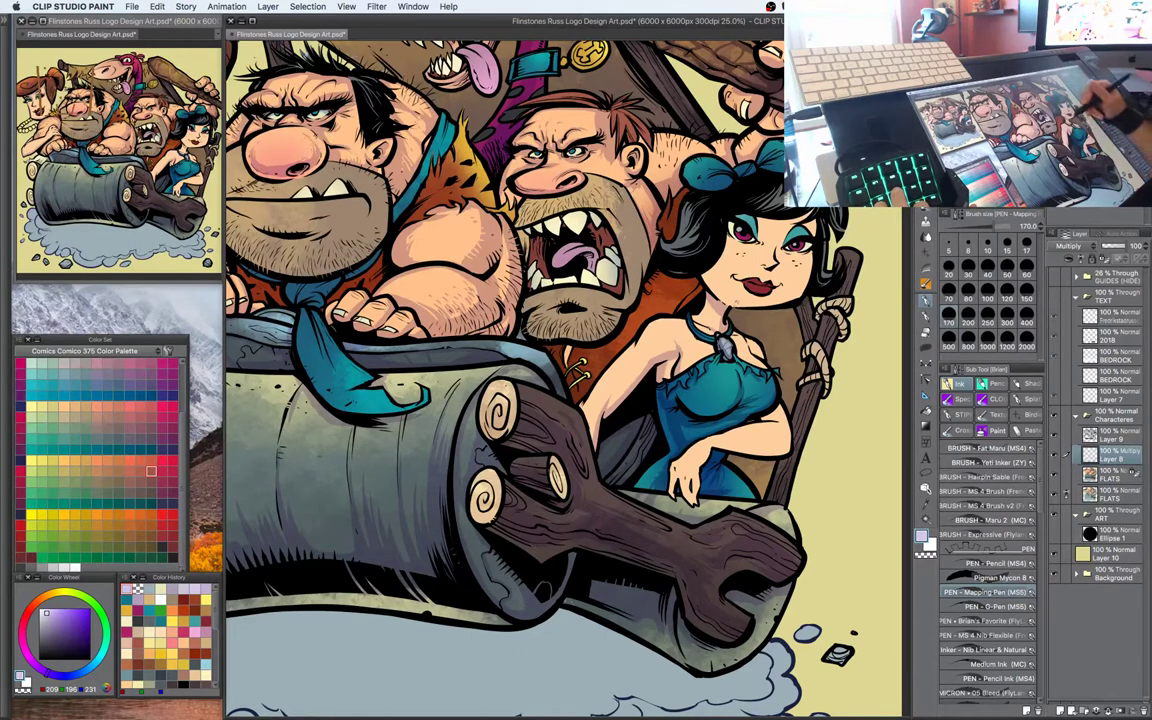
pyautogui.moveTo(643, 303); pyautogui.dragTo(631, 307)
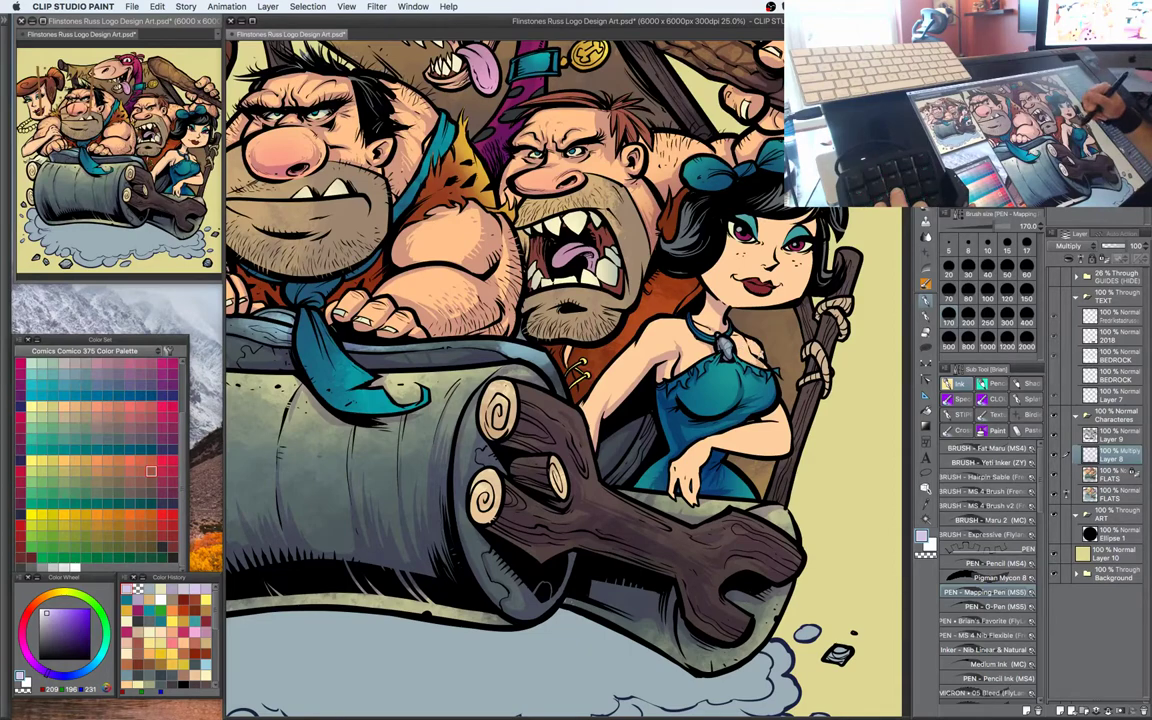
pyautogui.moveTo(684, 323); pyautogui.dragTo(671, 307)
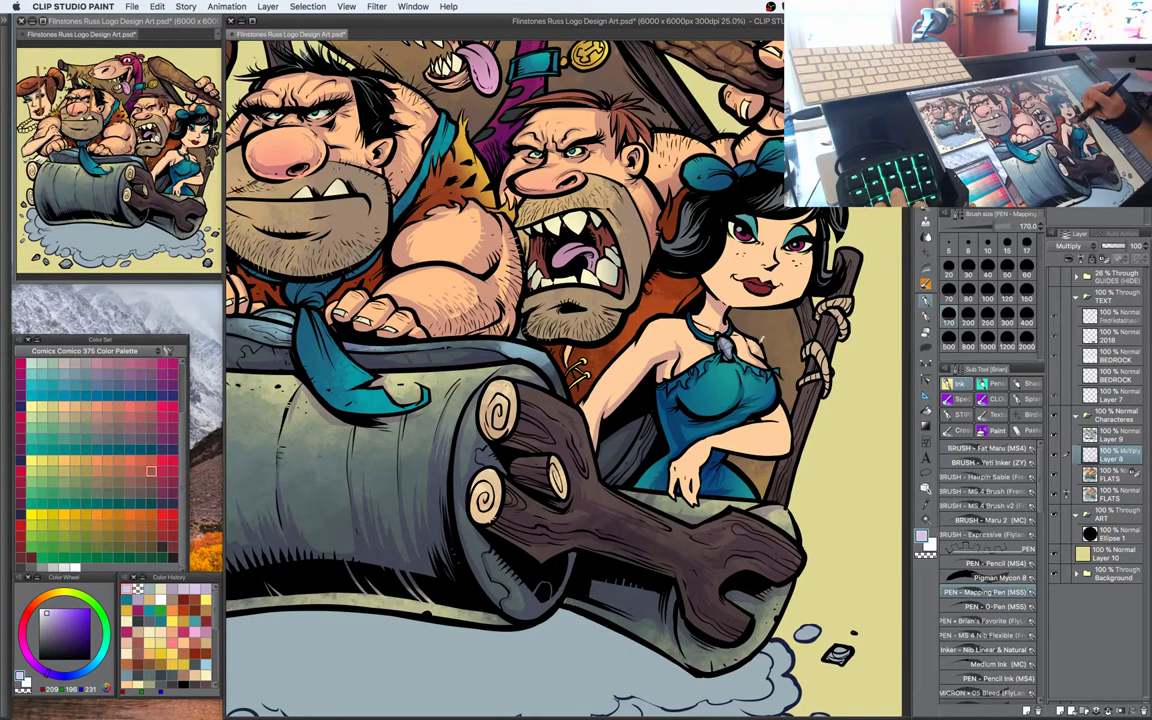
# Brush light violet shadows on the black-haired woman's bent arm resting on the car's edge
pyautogui.moveTo(807, 396); pyautogui.dragTo(815, 335)
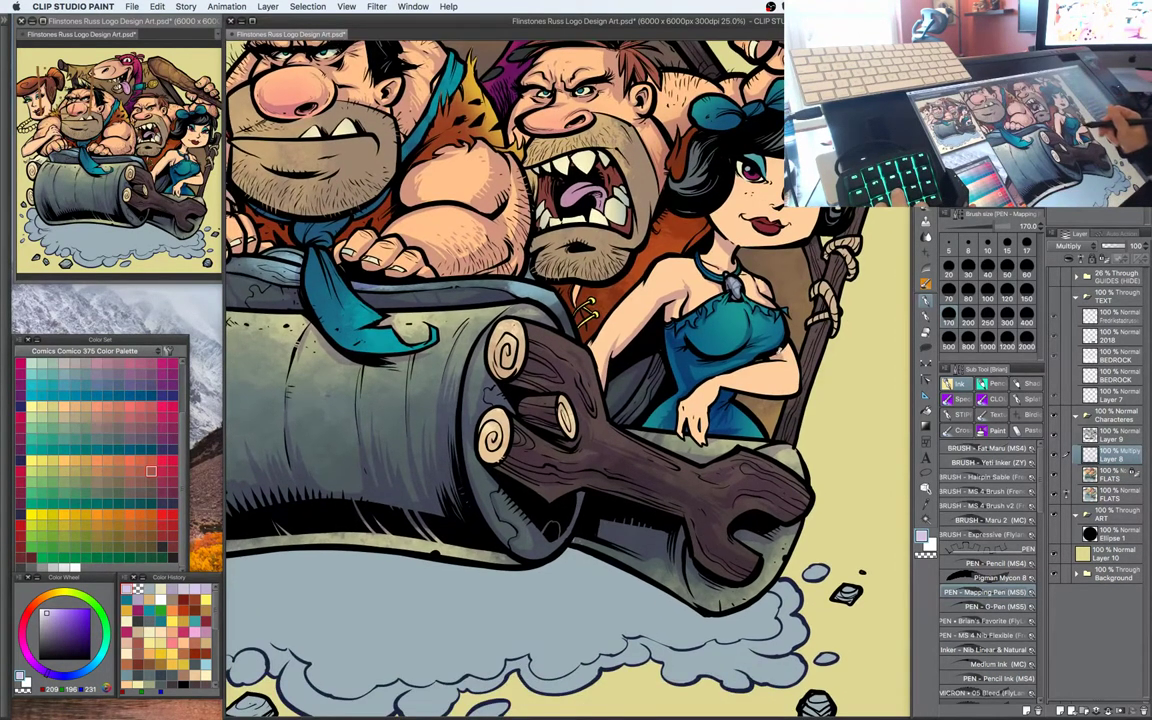
pyautogui.moveTo(710, 301); pyautogui.dragTo(716, 319)
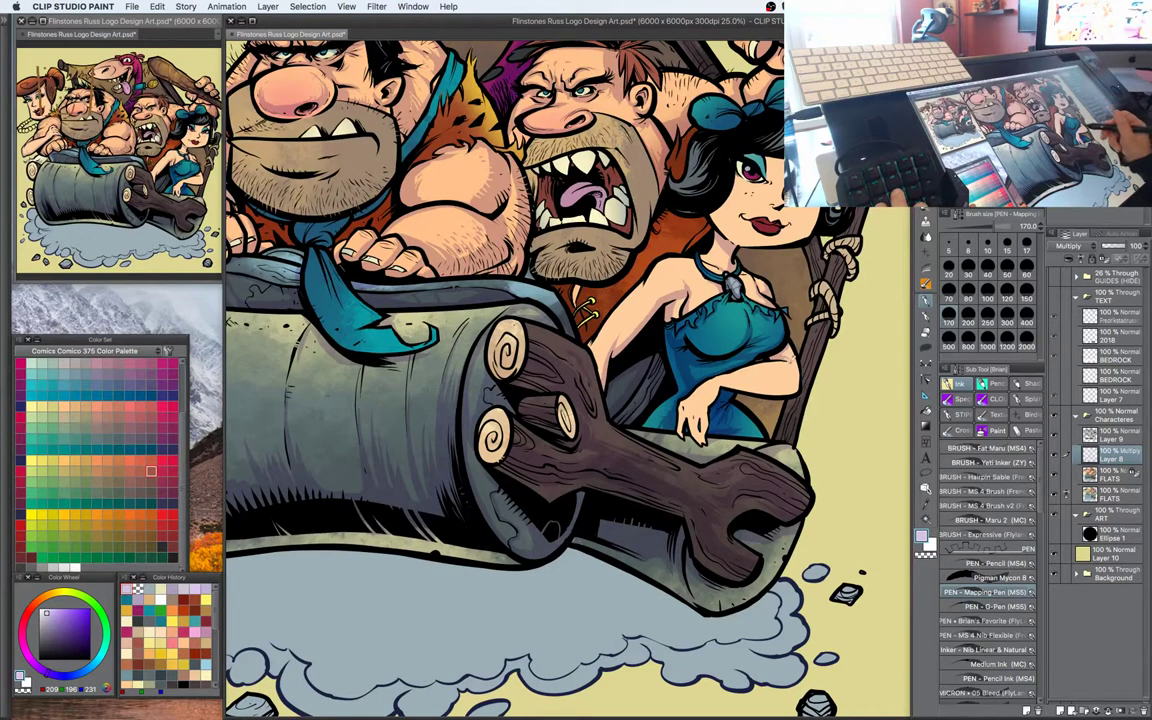
pyautogui.moveTo(652, 341); pyautogui.dragTo(718, 347)
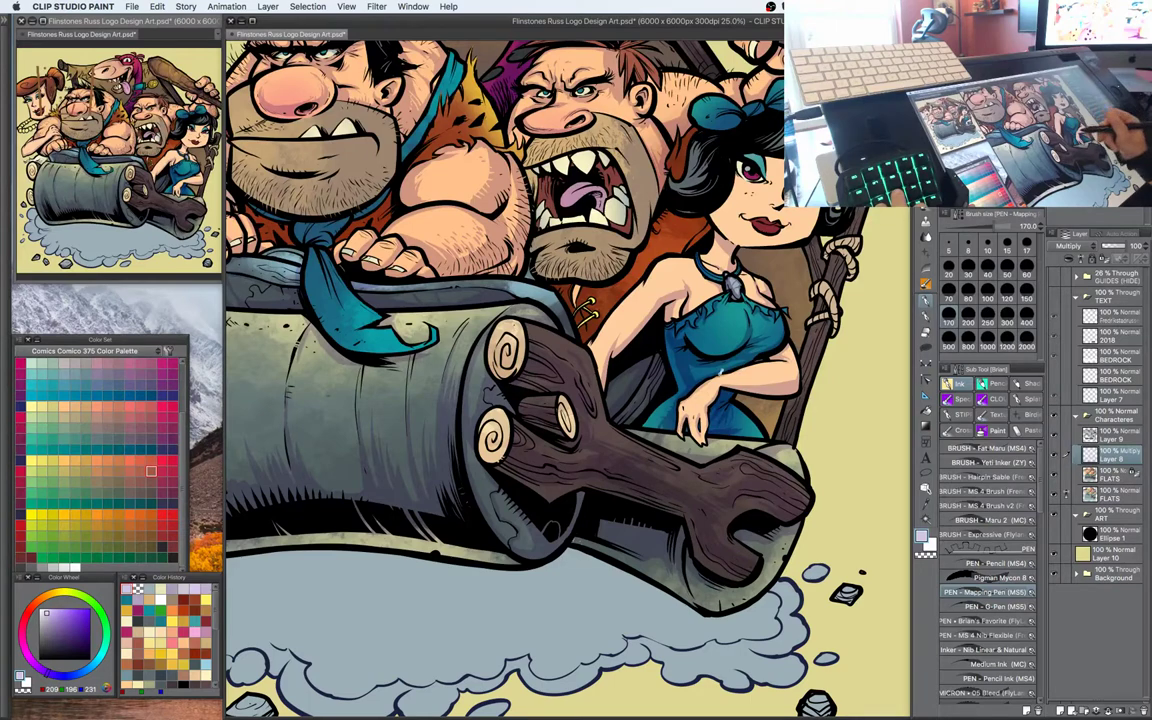
# Brush light violet shadows on the black-haired woman's teal dress near its neckline and on her face beneath the hair
pyautogui.moveTo(667, 325); pyautogui.dragTo(698, 332)
pyautogui.moveTo(851, 352); pyautogui.dragTo(835, 463)
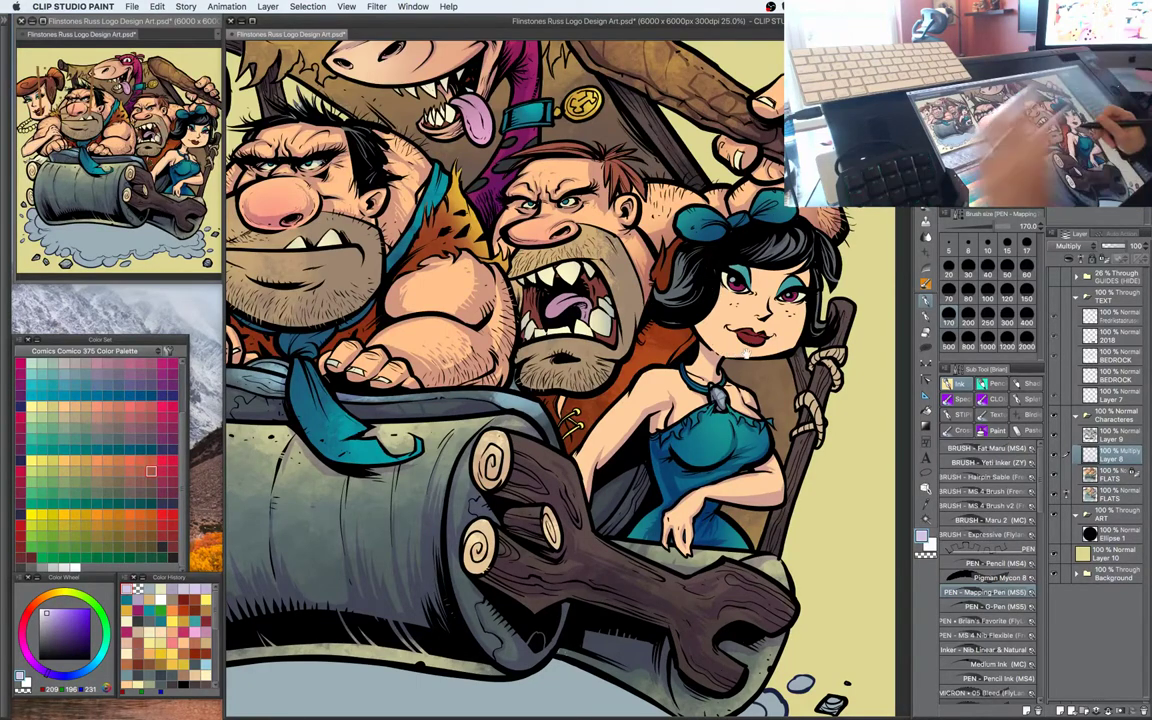
pyautogui.moveTo(692, 296); pyautogui.dragTo(695, 250)
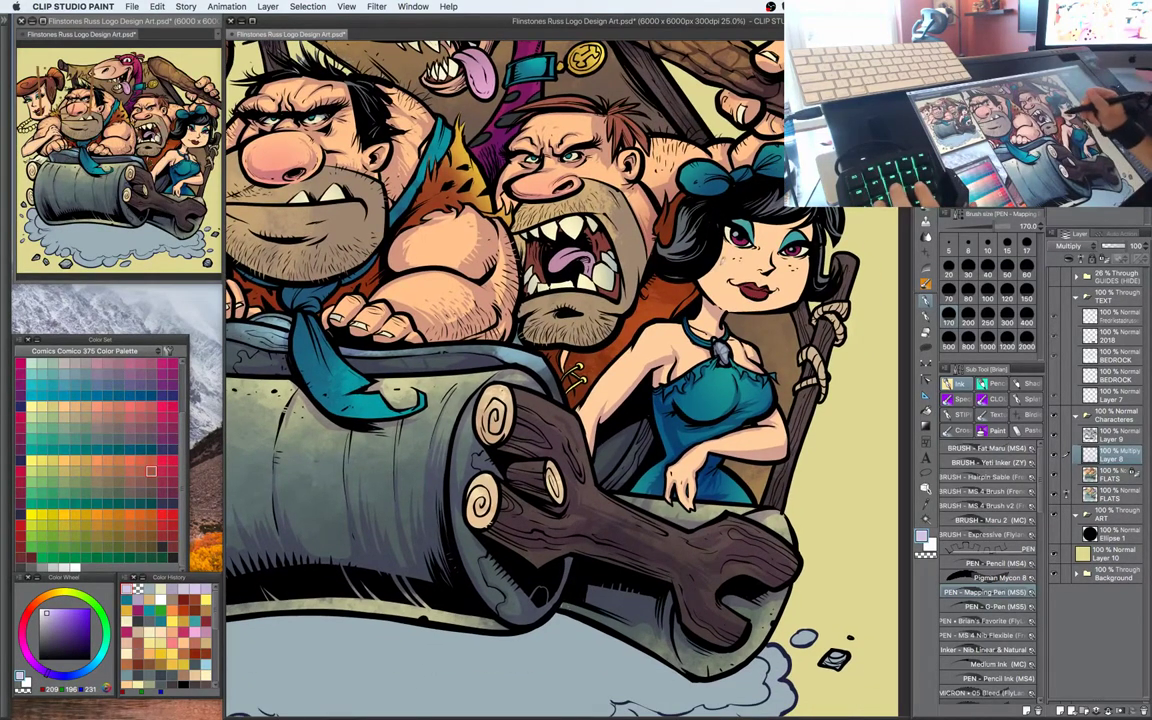
pyautogui.press('w')
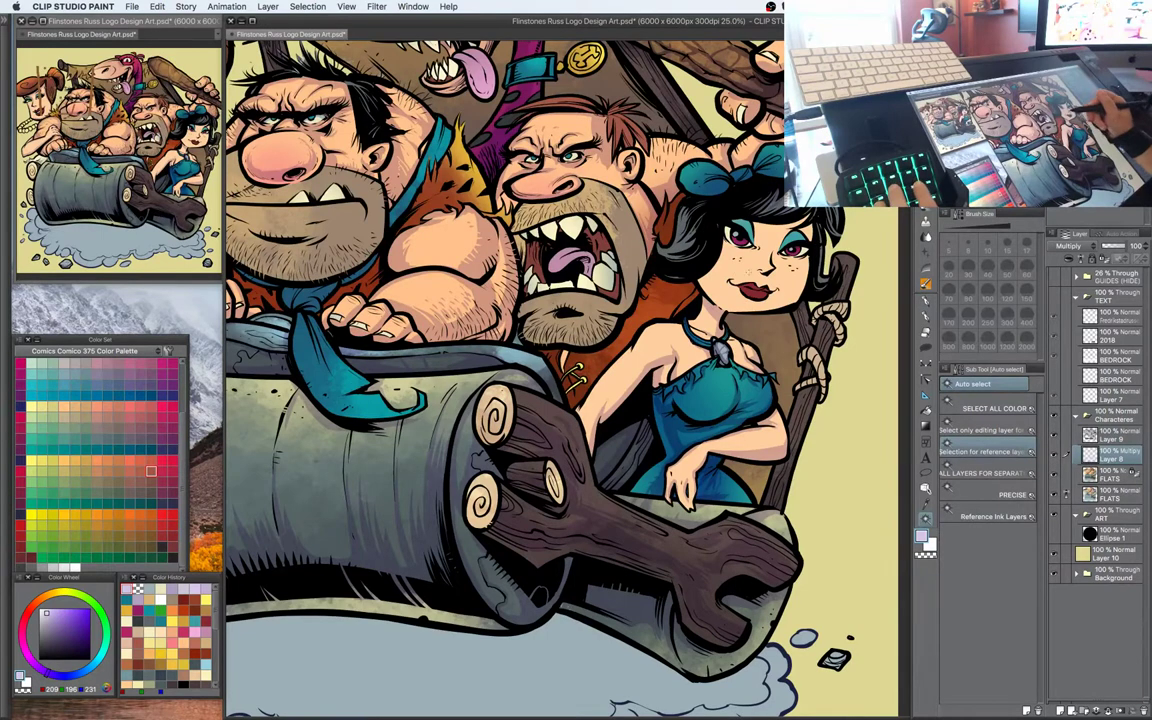
pyautogui.press('p')
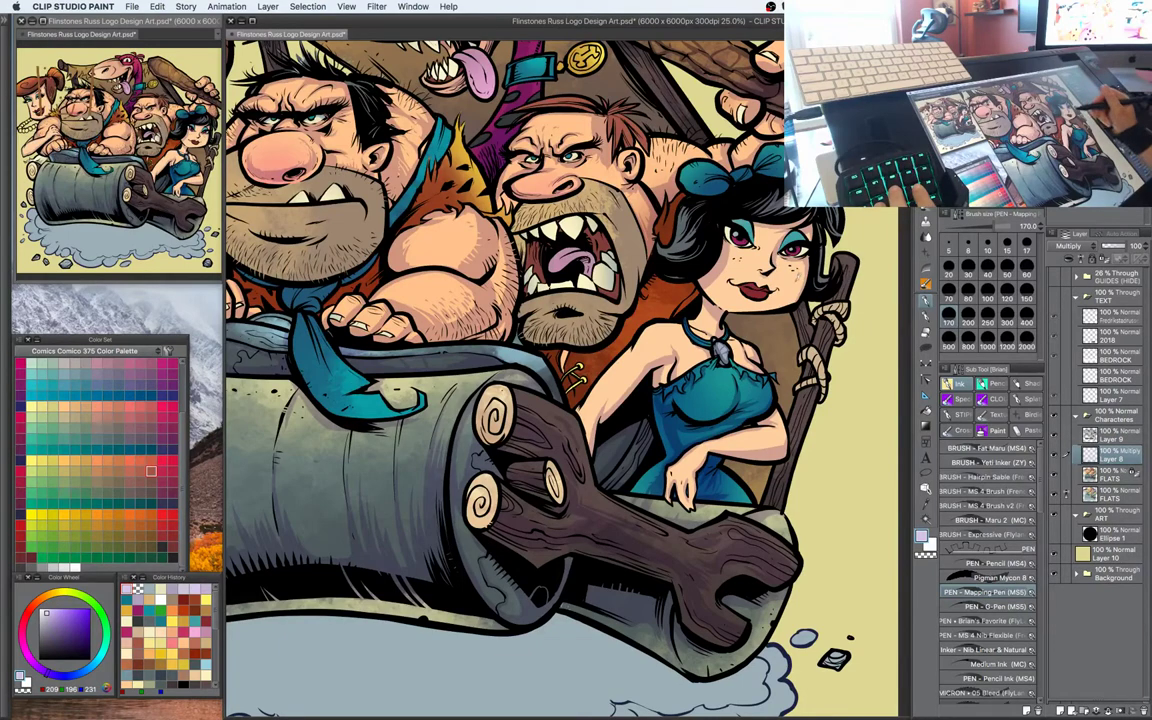
pyautogui.moveTo(728, 285); pyautogui.dragTo(723, 287)
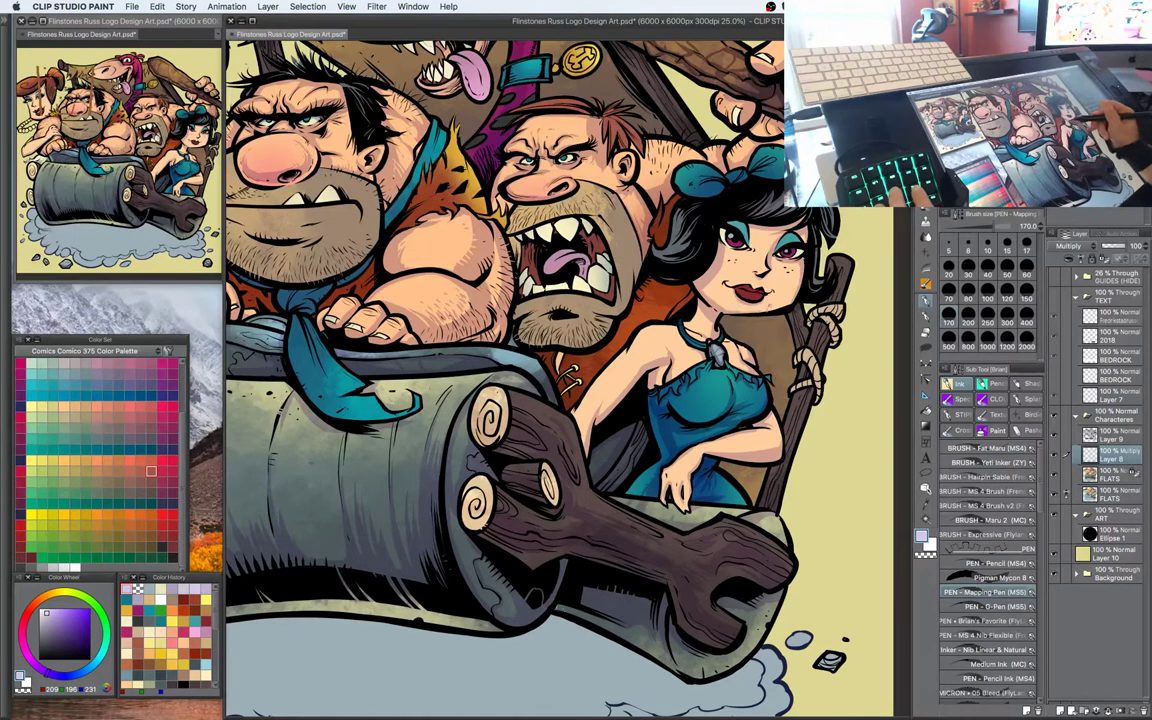
pyautogui.press('-')
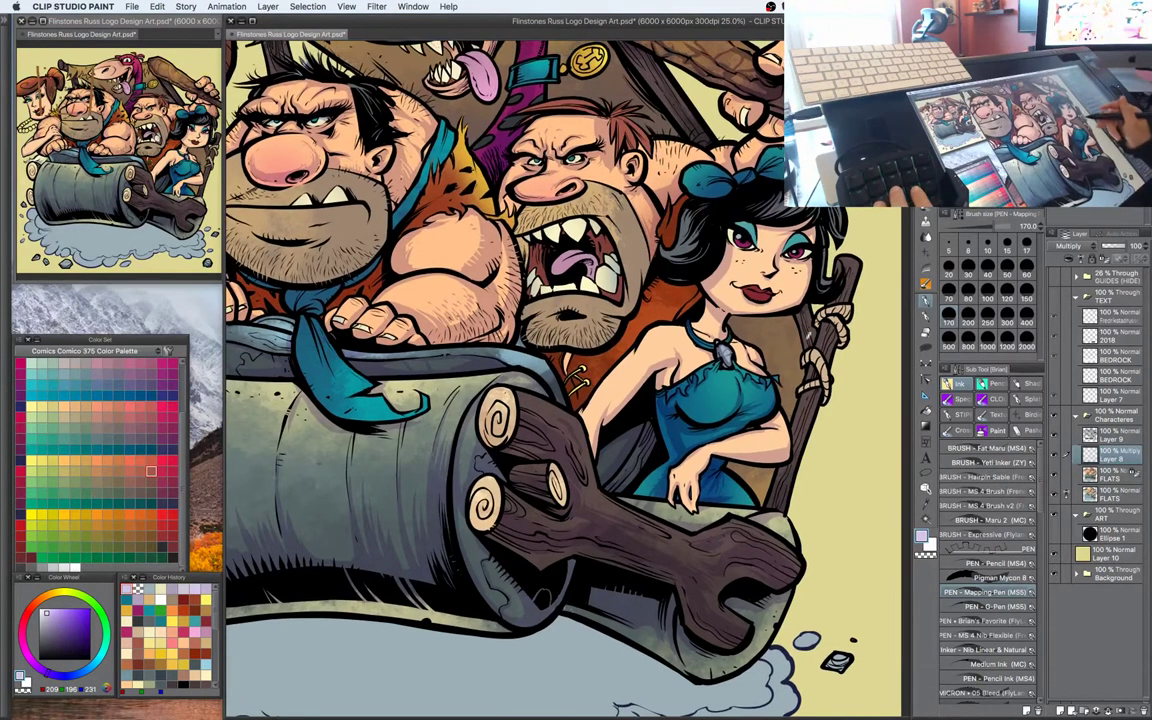
# Add light violet shadows to the bodice of the black-haired woman's teal dress and save the illustration
pyautogui.moveTo(808, 335); pyautogui.dragTo(813, 325)
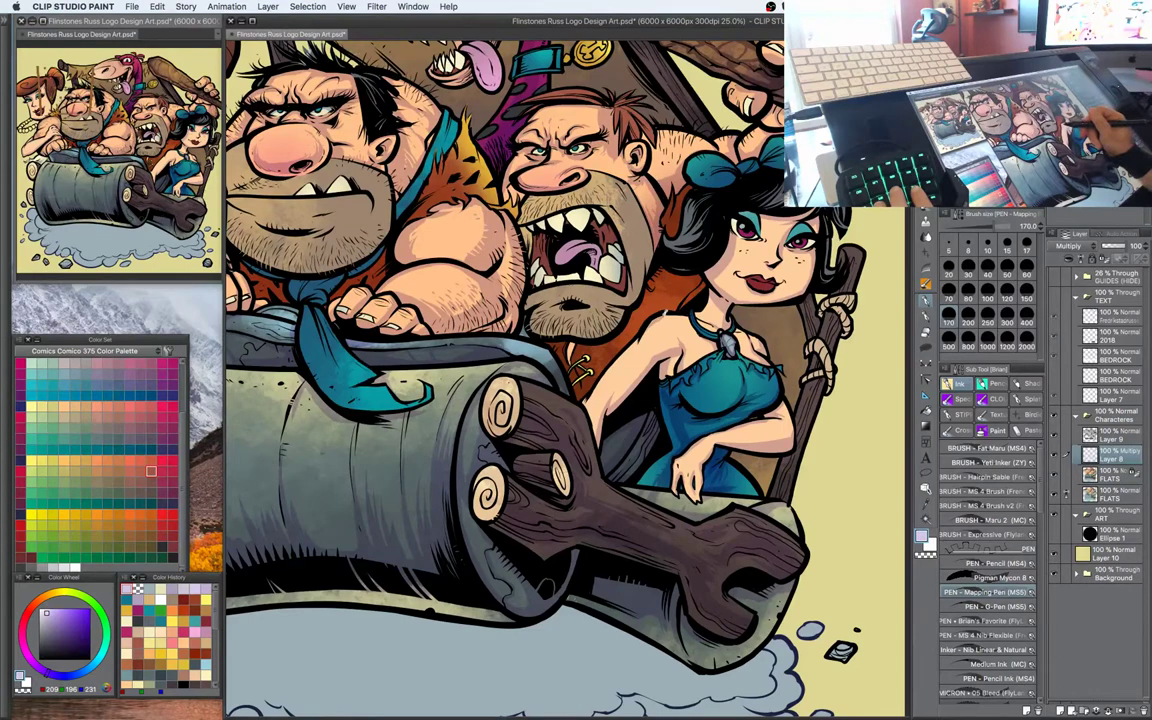
pyautogui.moveTo(597, 285); pyautogui.dragTo(624, 280)
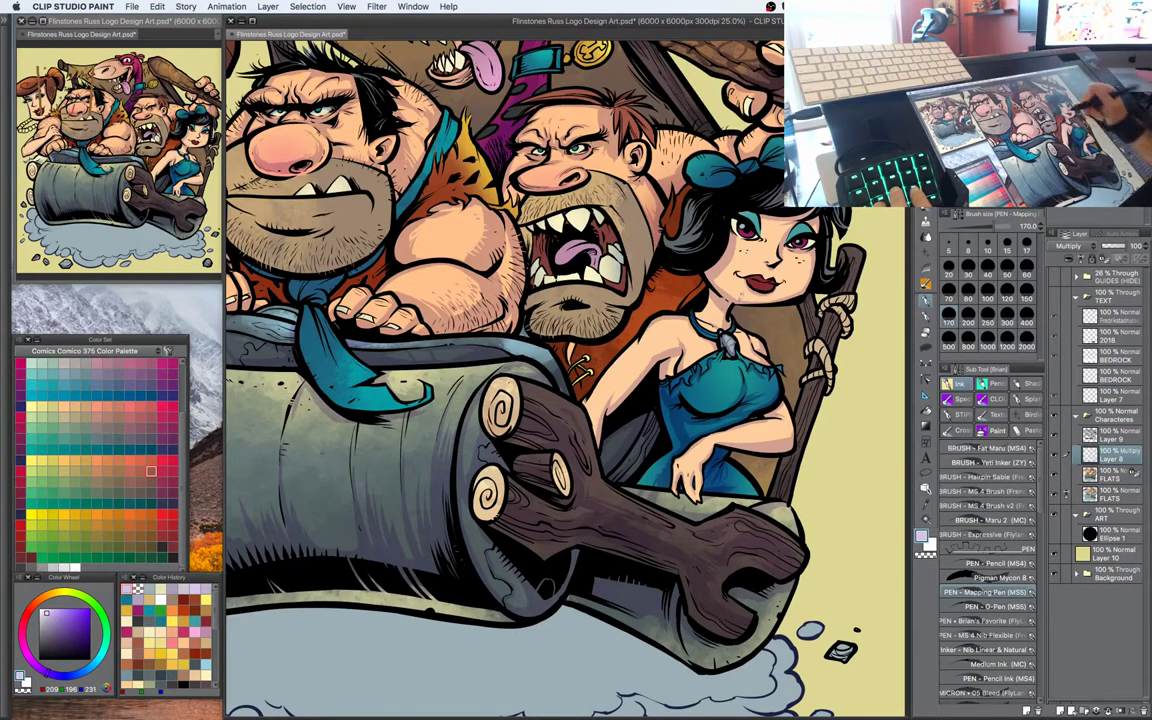
pyautogui.moveTo(711, 333); pyautogui.dragTo(703, 293)
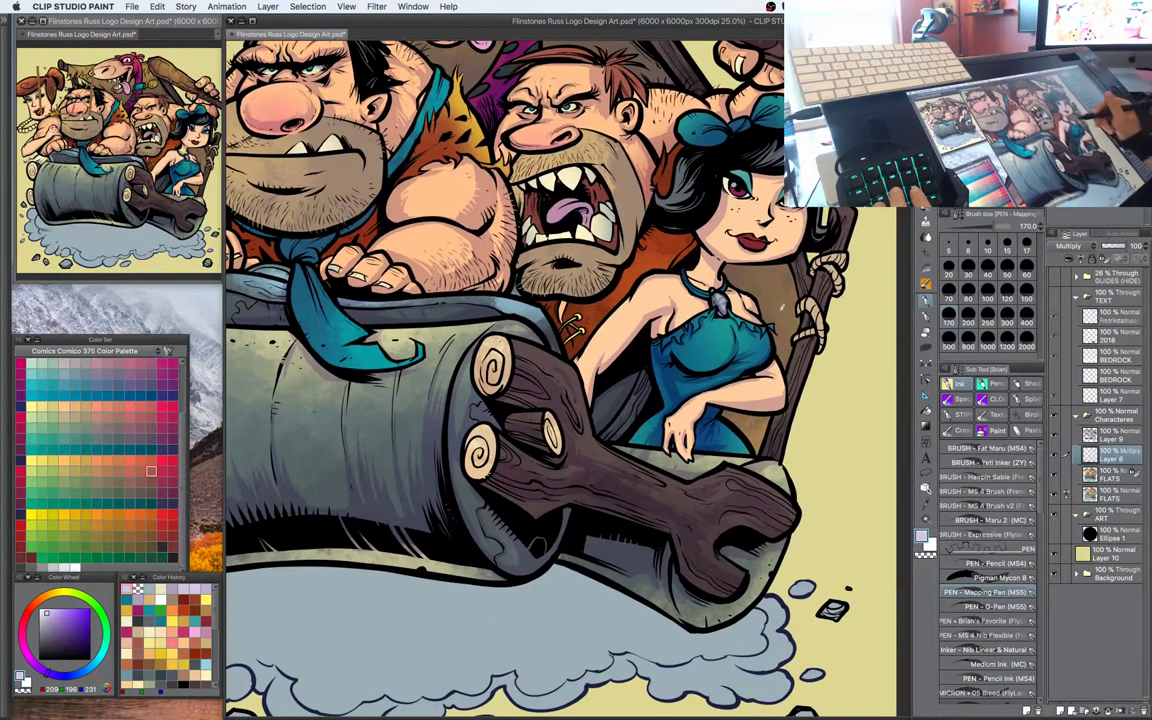
pyautogui.moveTo(661, 393); pyautogui.dragTo(699, 436)
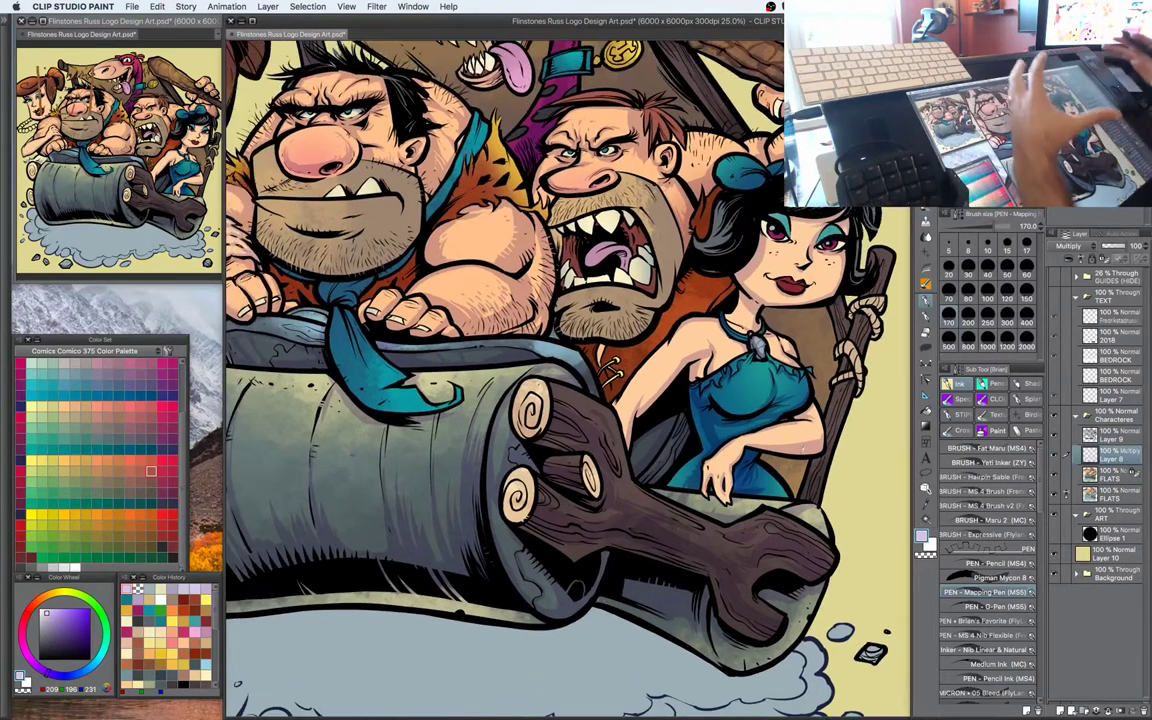
pyautogui.moveTo(736, 304); pyautogui.dragTo(729, 330)
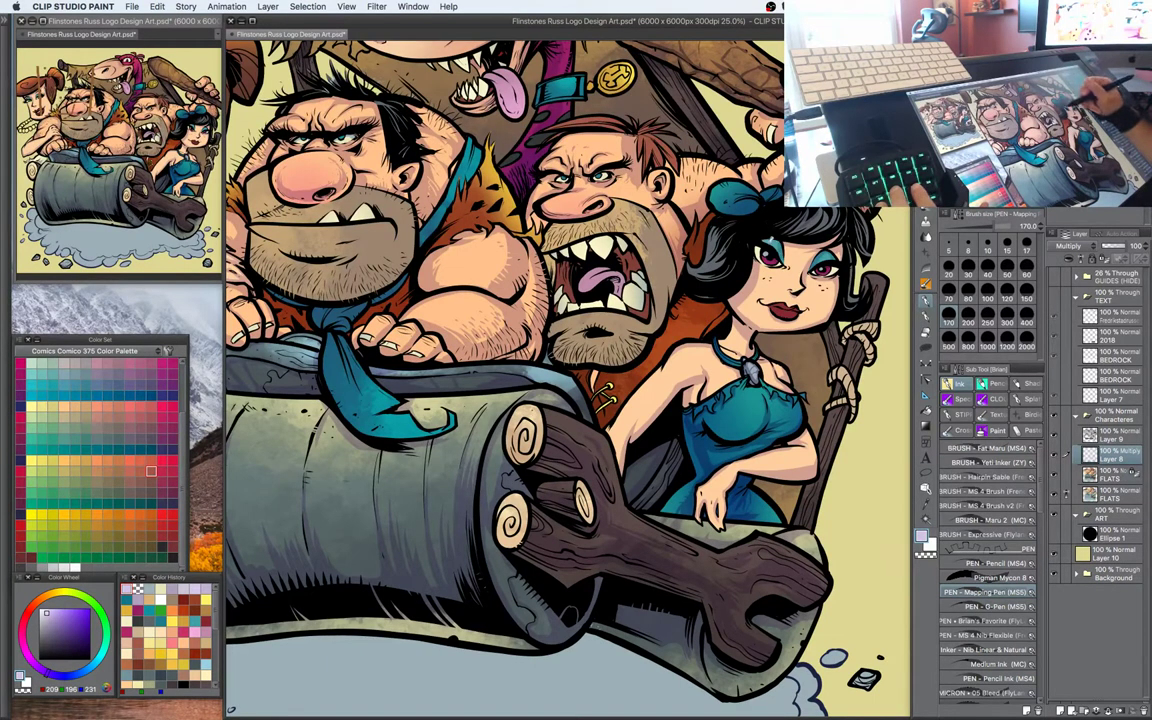
pyautogui.moveTo(749, 338); pyautogui.dragTo(749, 288)
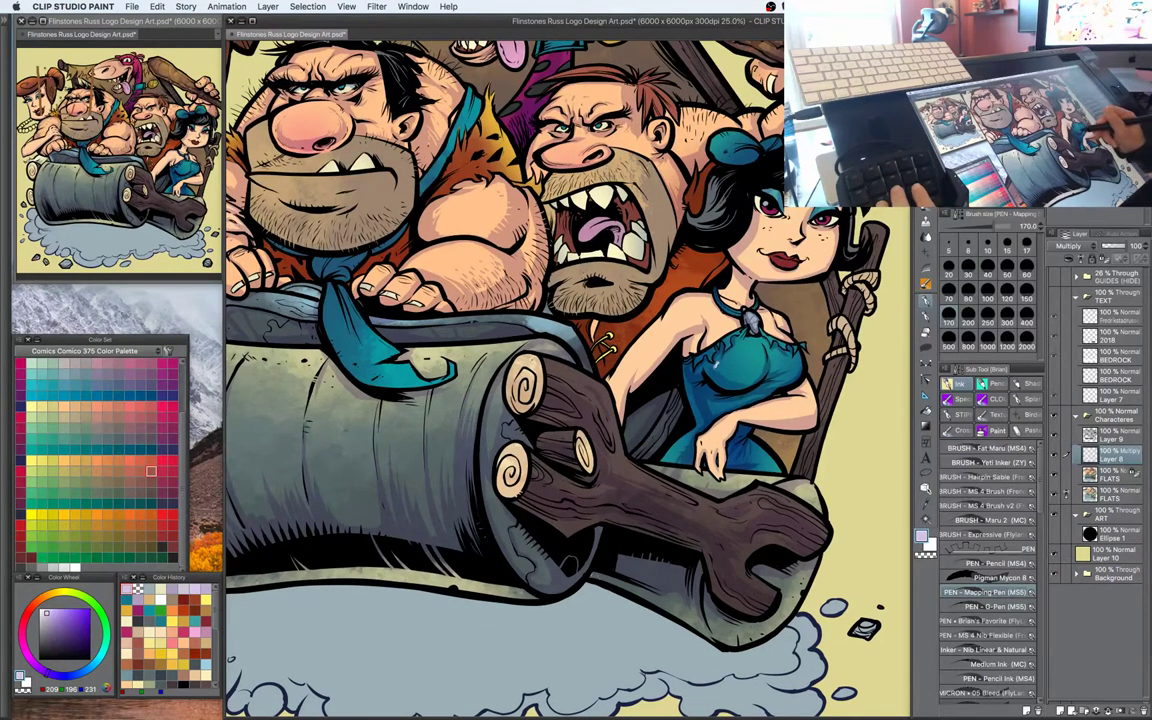
pyautogui.moveTo(686, 330); pyautogui.dragTo(728, 381)
pyautogui.press('super+minus')
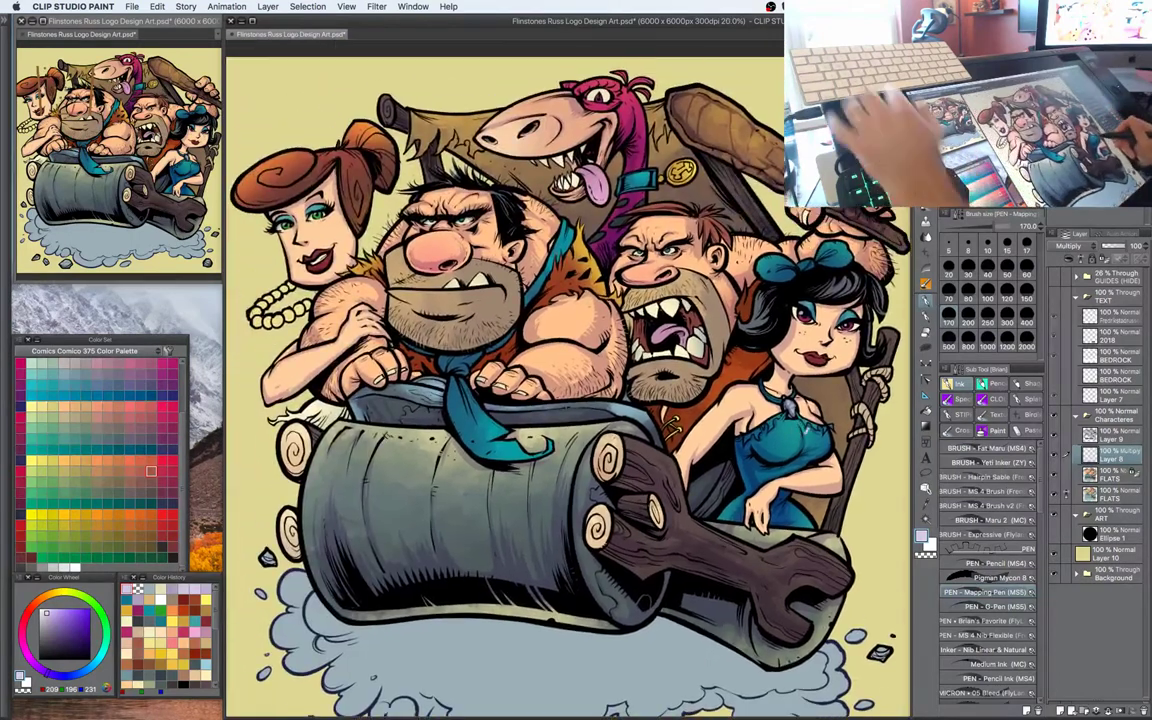
pyautogui.press('super+s')
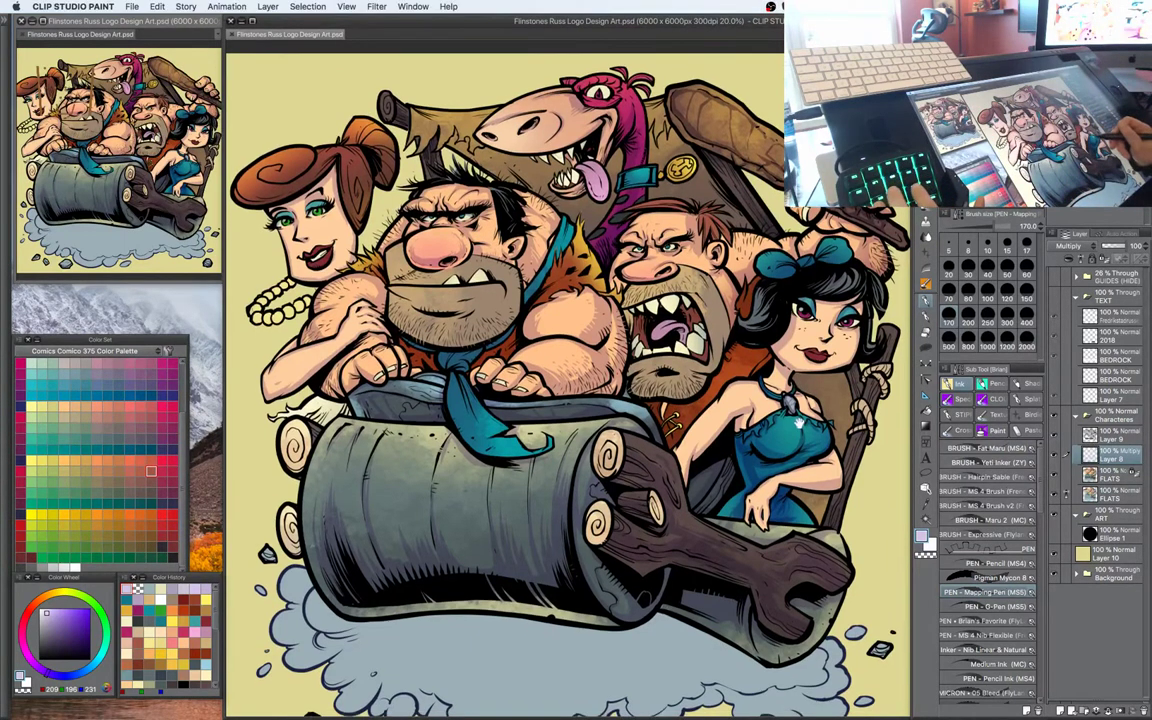
# Set the colour to a darker violet (152, 135, 177) and shade the black-haired woman's eyes beneath the upper lids
pyautogui.moveTo(798, 423); pyautogui.dragTo(795, 378)
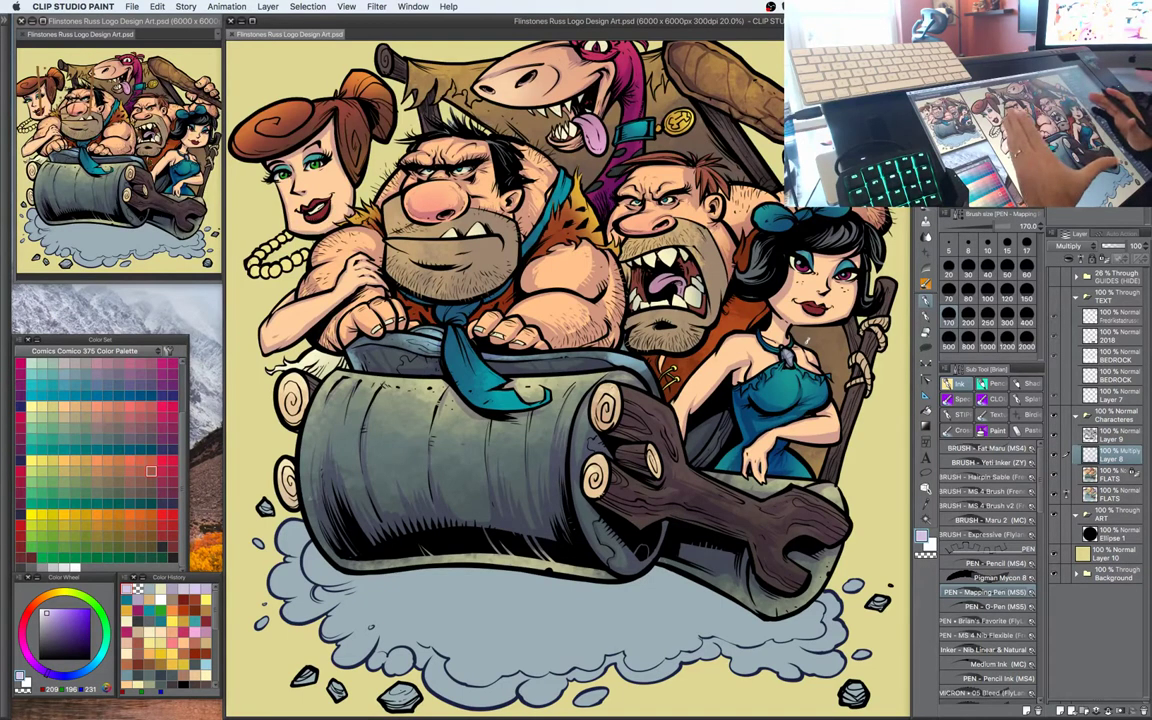
pyautogui.moveTo(836, 349); pyautogui.dragTo(822, 390)
pyautogui.scroll(2, 826, 388)
pyautogui.press('w')
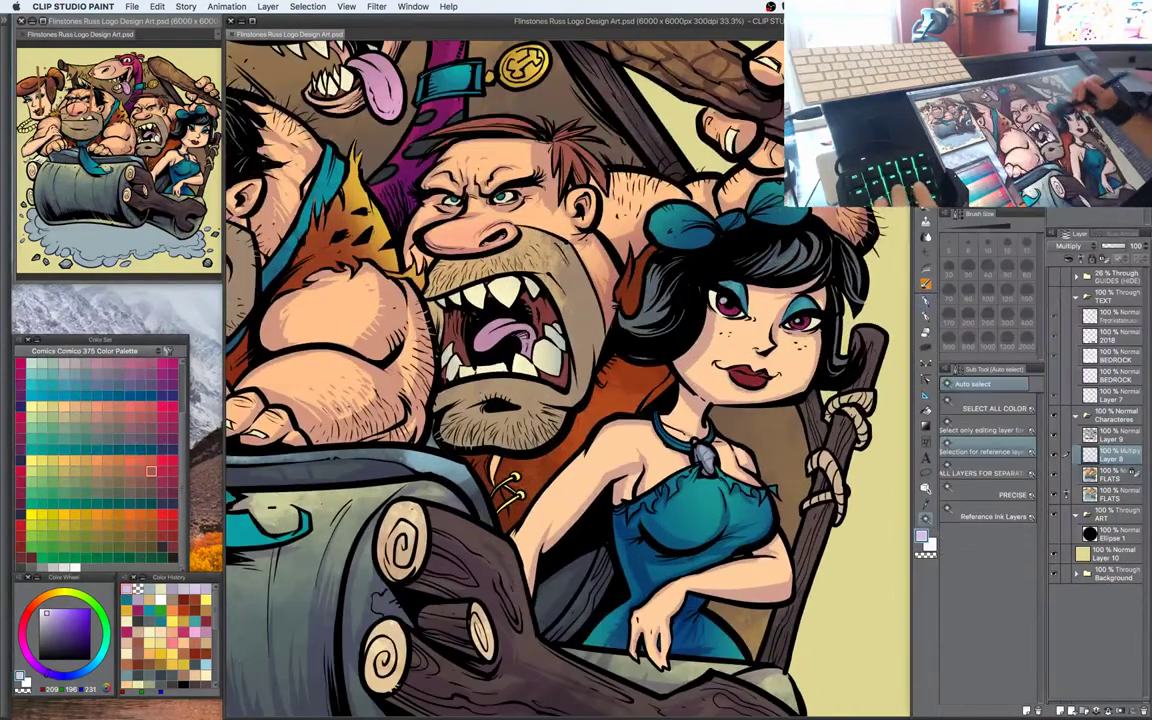
pyautogui.press('p')
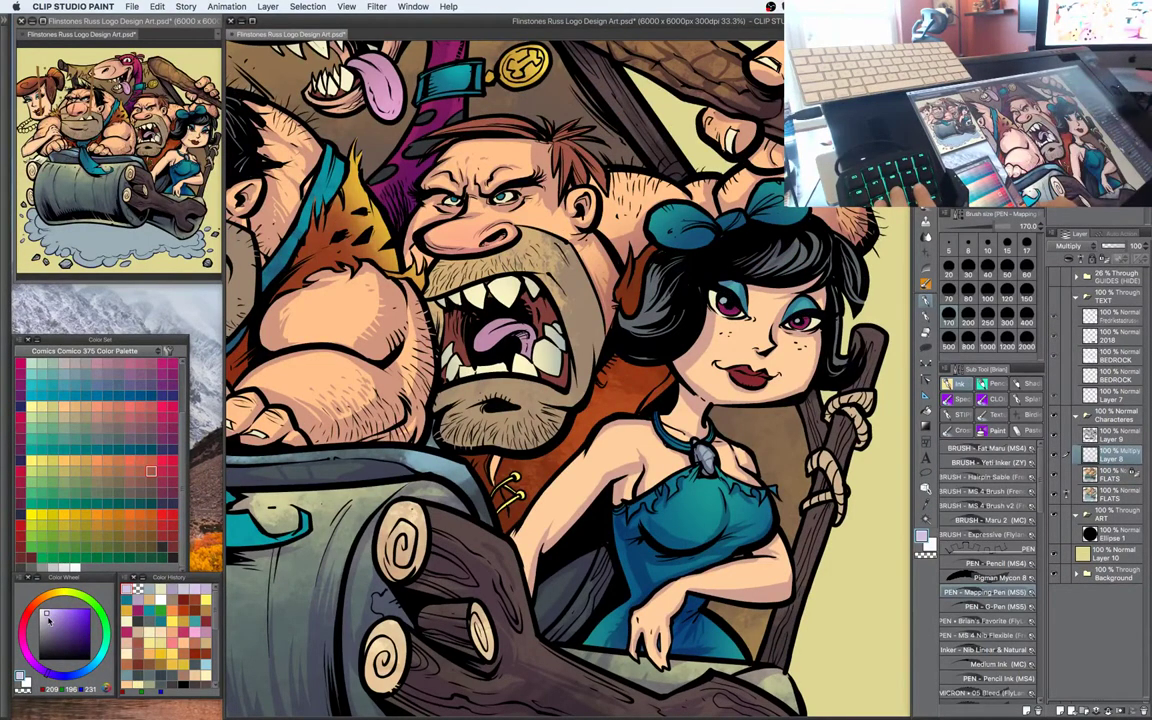
pyautogui.click(51, 624)
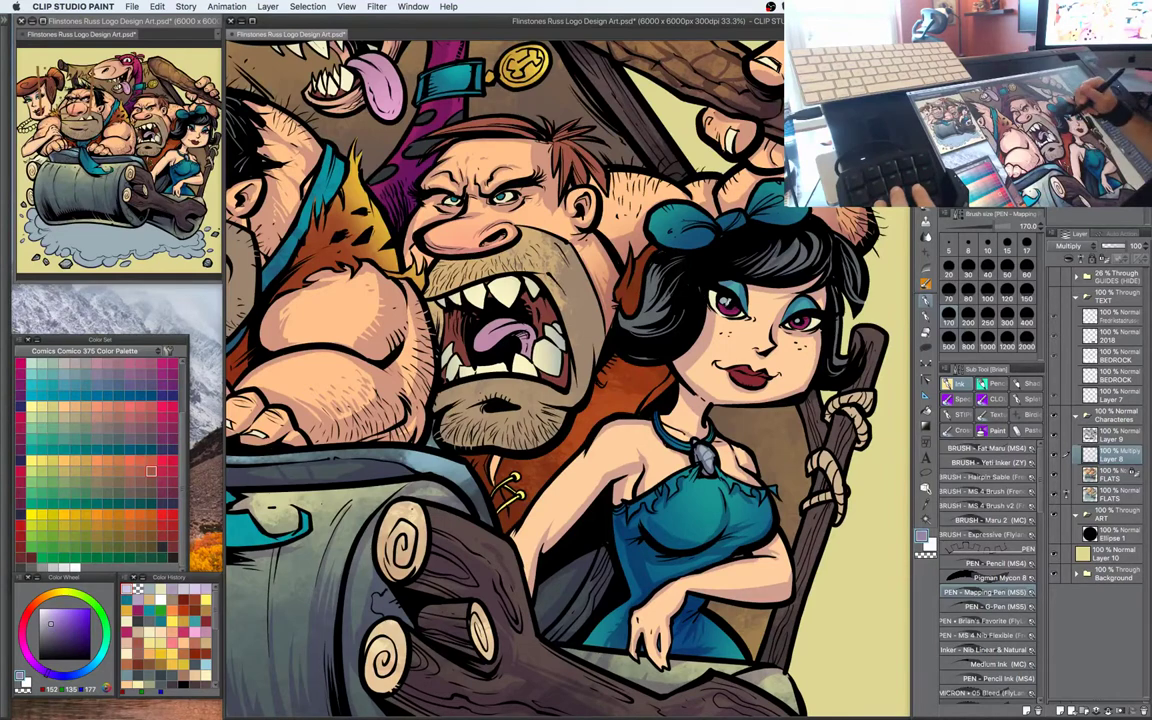
pyautogui.moveTo(731, 279)
pyautogui.mouseDown()
pyautogui.moveTo(719, 290)
pyautogui.moveTo(733, 278)
pyautogui.mouseUp()
# Sample the red-haired woman's iris green, adjust it to 78, 171, 90, and shade her irises beneath the lids
pyautogui.press('super+minus')
pyautogui.moveTo(532, 431); pyautogui.dragTo(1033, 518)
pyautogui.press('super+plus')
pyautogui.moveTo(620, 330); pyautogui.dragTo(561, 386)
pyautogui.press('super+plus')
pyautogui.press('super+plus')
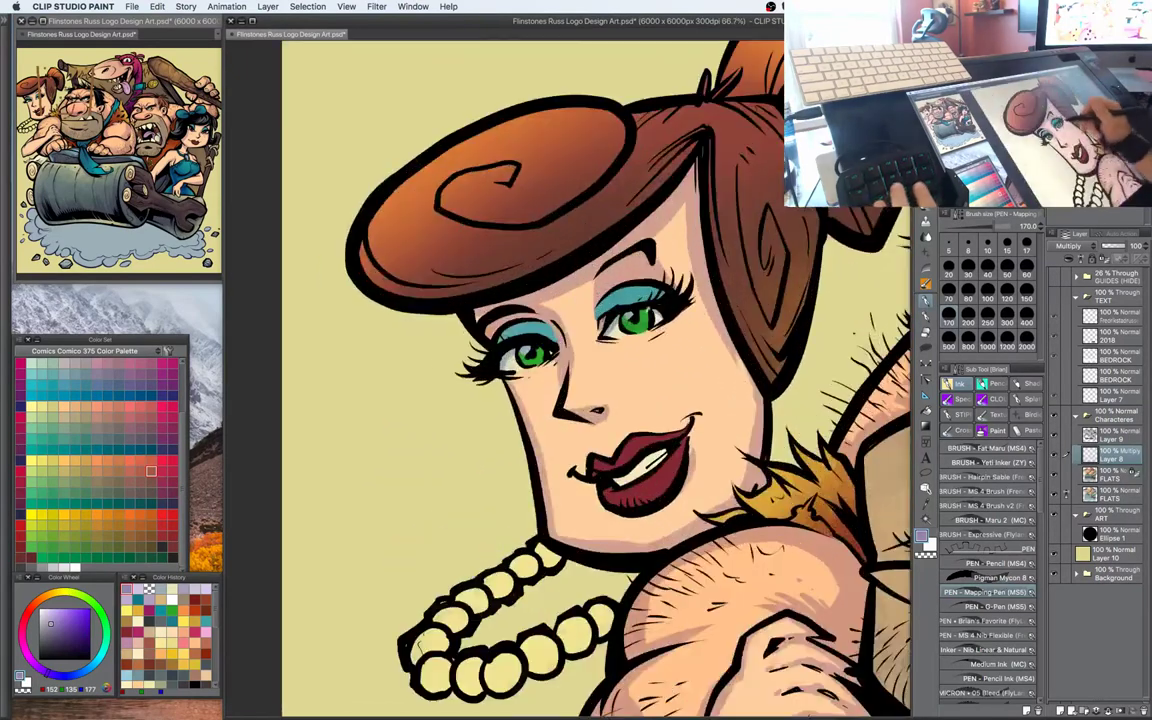
pyautogui.press('w')
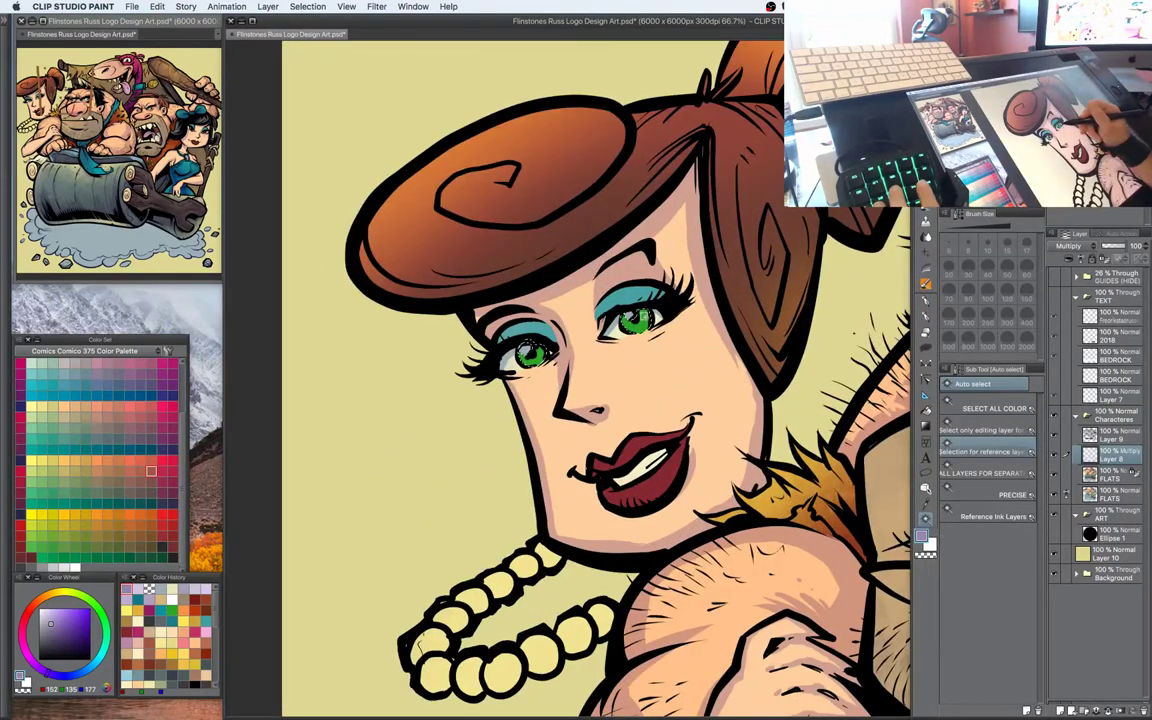
pyautogui.press('p')
pyautogui.keyDown('alt'); pyautogui.click(642, 324); pyautogui.keyUp('alt')
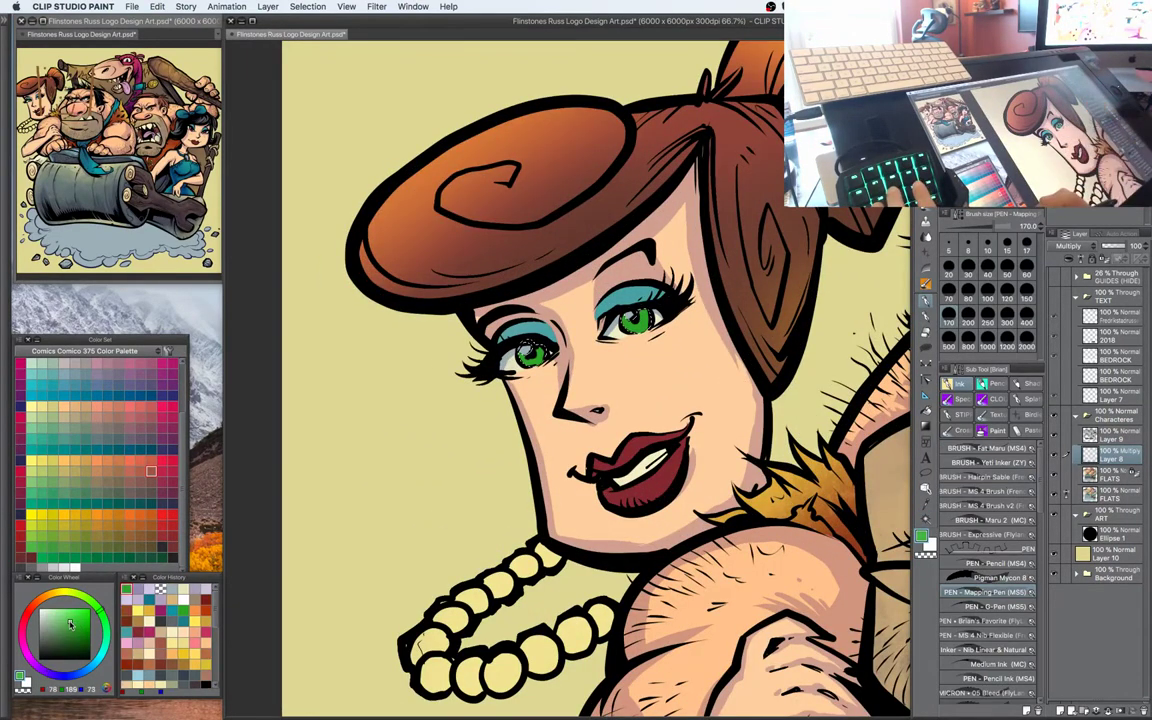
pyautogui.moveTo(91, 615); pyautogui.dragTo(102, 617)
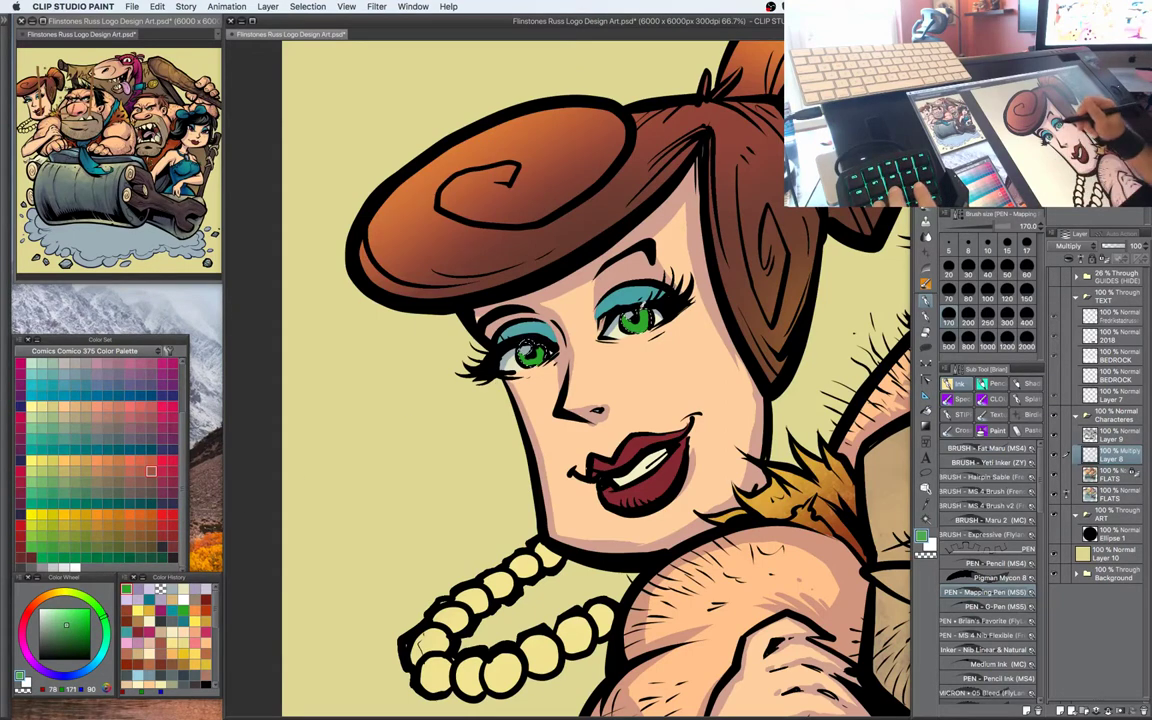
pyautogui.moveTo(622, 325)
pyautogui.mouseDown()
pyautogui.moveTo(631, 312)
pyautogui.moveTo(625, 326)
pyautogui.mouseUp()
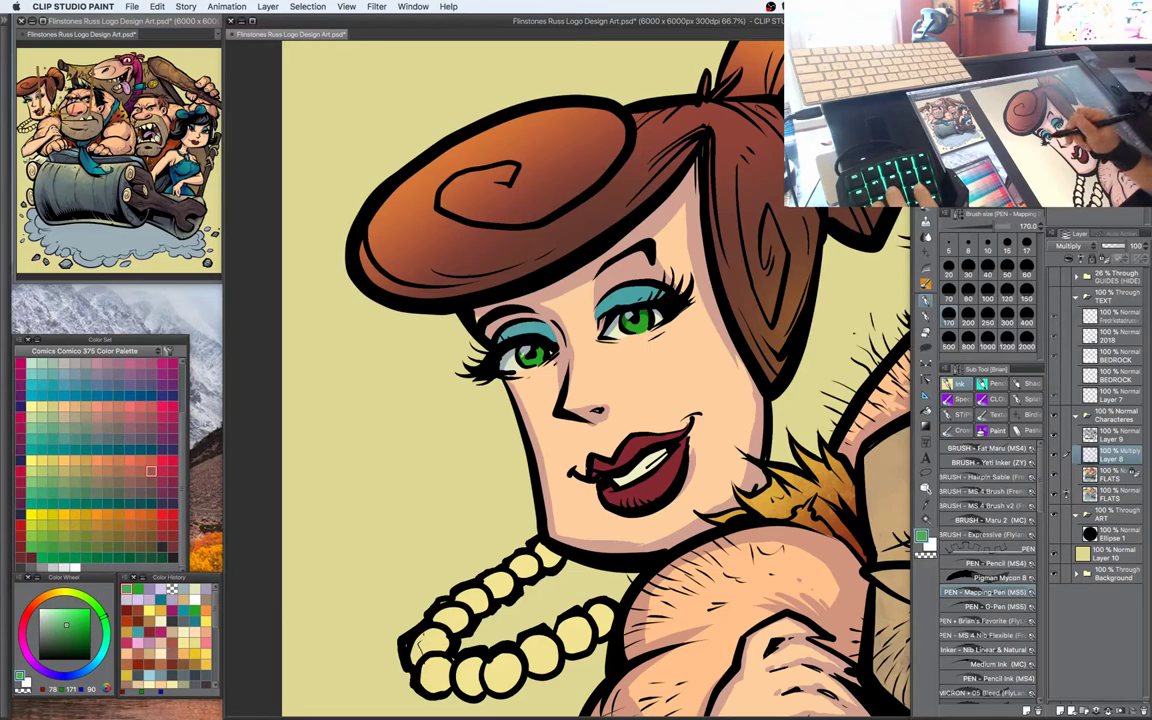
# Sample the dinosaur's tongue colour, adjust it to a light mauve (204, 156, 184), and brush shadows on the tongue
pyautogui.press('super+minus')
pyautogui.press('super+minus')
pyautogui.moveTo(806, 445); pyautogui.dragTo(667, 416)
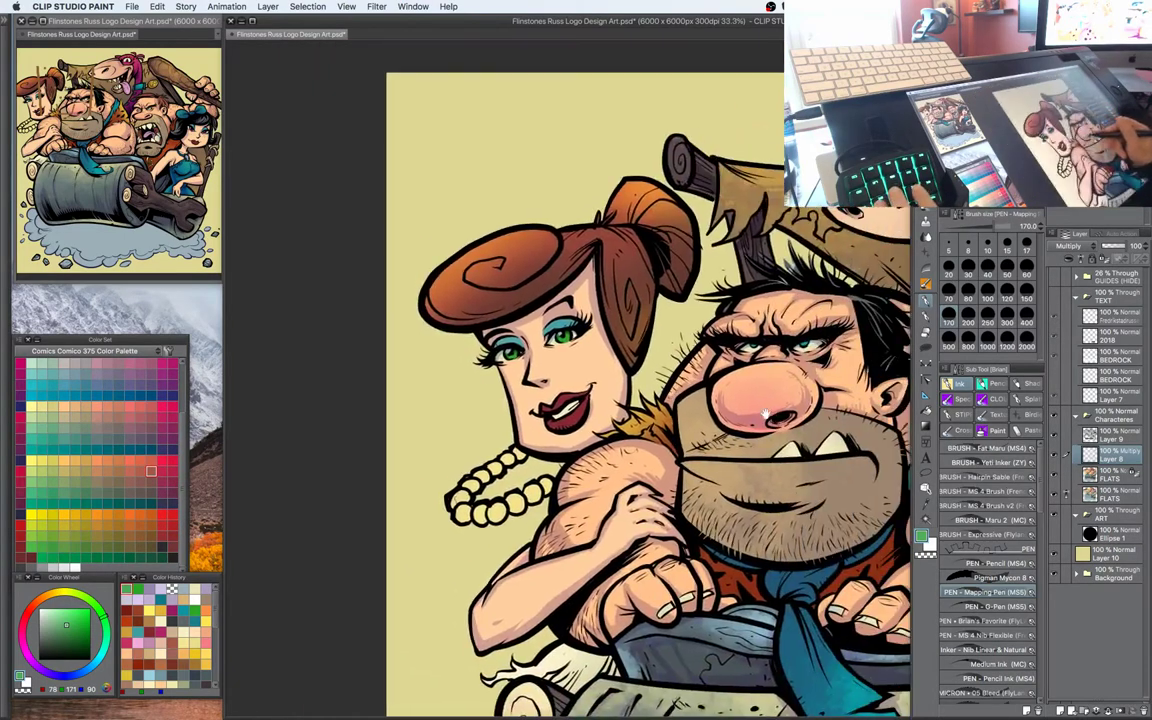
pyautogui.moveTo(890, 418); pyautogui.dragTo(628, 393)
pyautogui.moveTo(812, 427); pyautogui.dragTo(812, 570)
pyautogui.press('super+plus')
pyautogui.moveTo(800, 270); pyautogui.dragTo(745, 346)
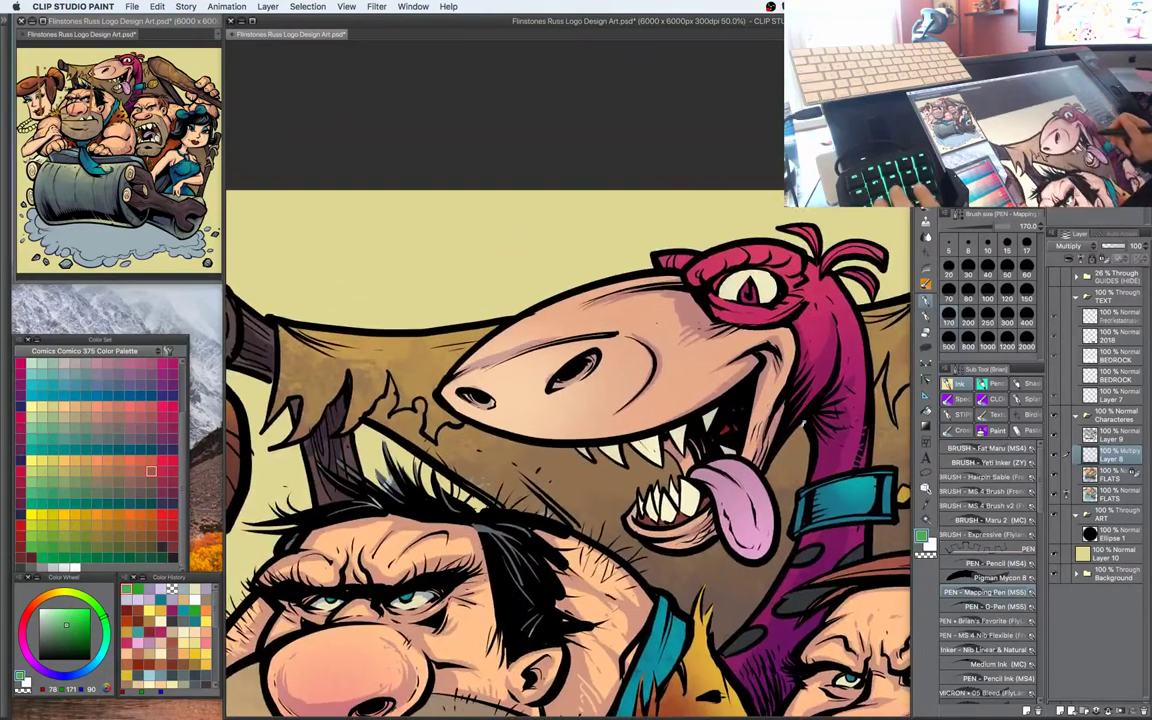
pyautogui.press('super+minus')
pyautogui.press('super+minus')
pyautogui.moveTo(800, 402); pyautogui.dragTo(740, 250)
pyautogui.hotkey('ctrl', '+')
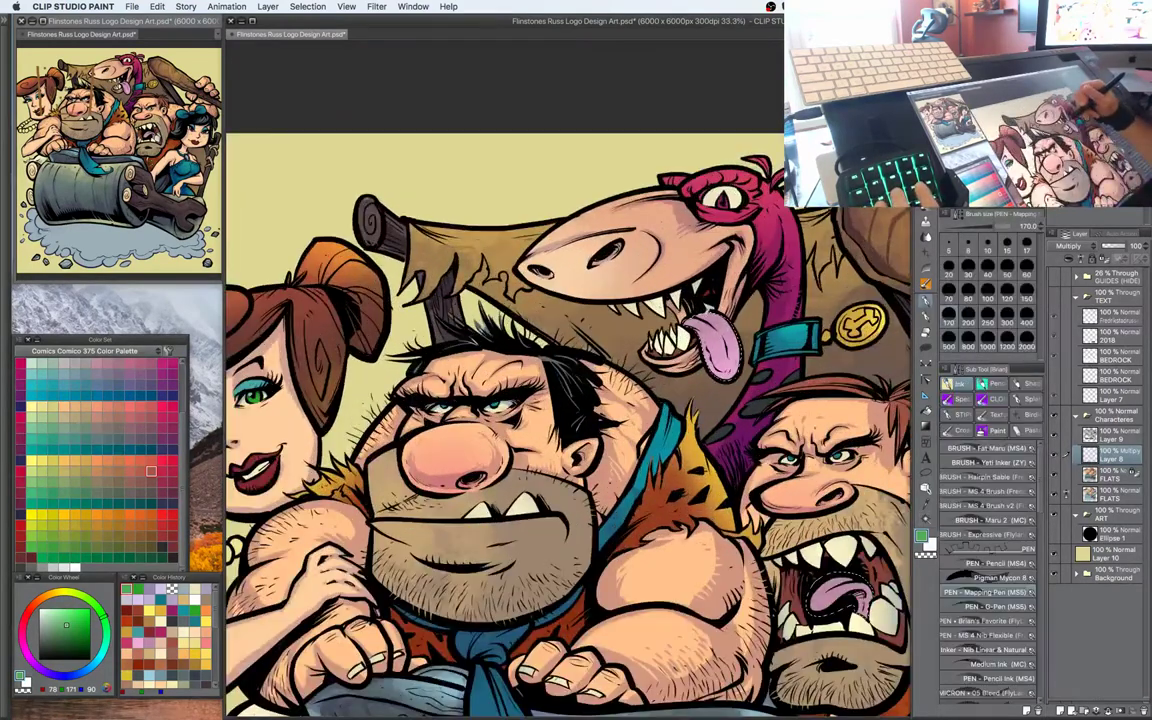
pyautogui.keyDown('alt'); pyautogui.click(714, 325); pyautogui.keyUp('alt')
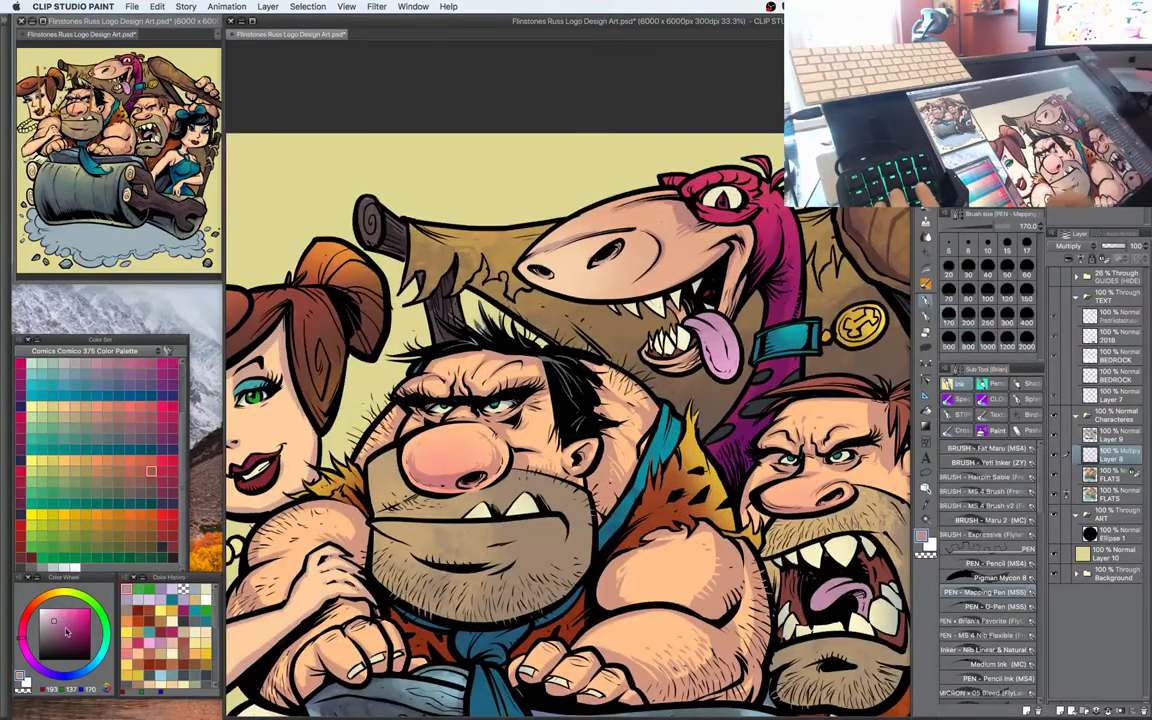
pyautogui.click(50, 630)
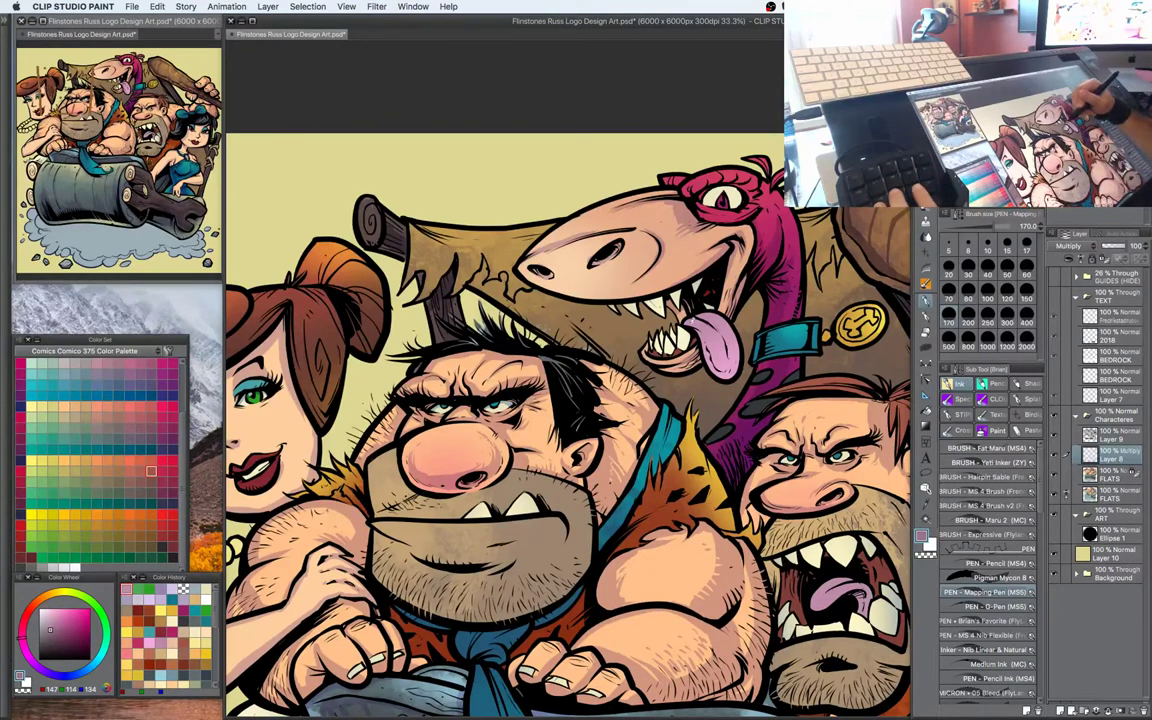
pyautogui.hotkey('ctrl', 'z')
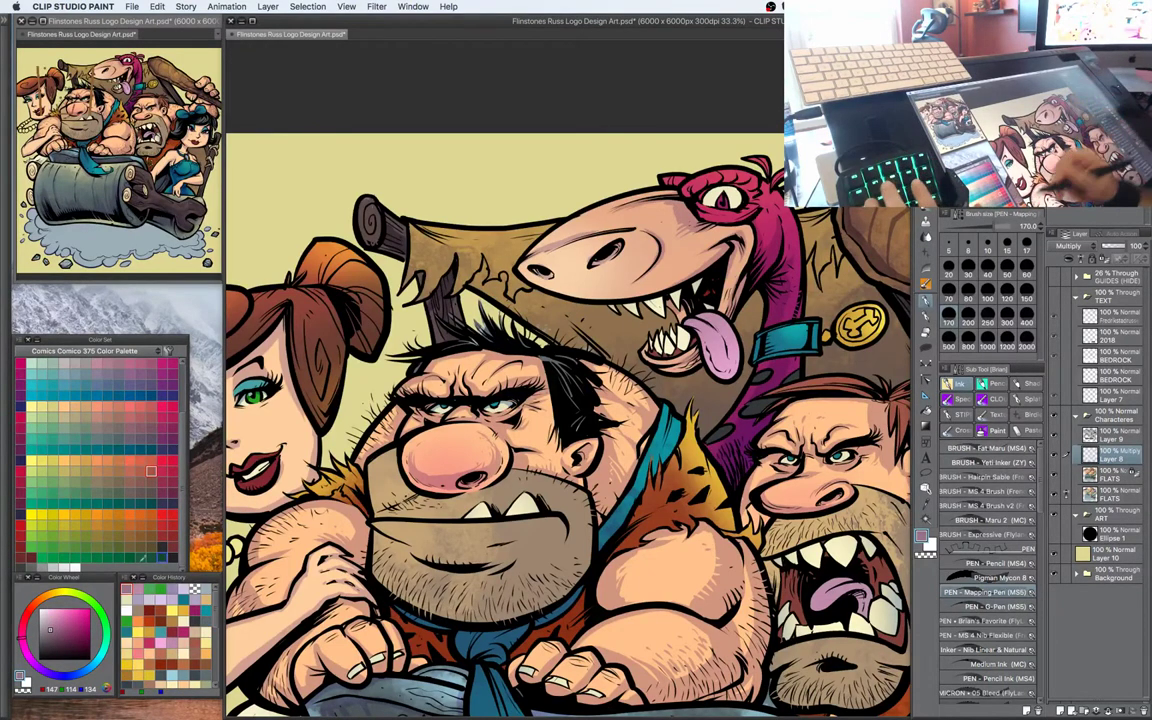
pyautogui.click(51, 619)
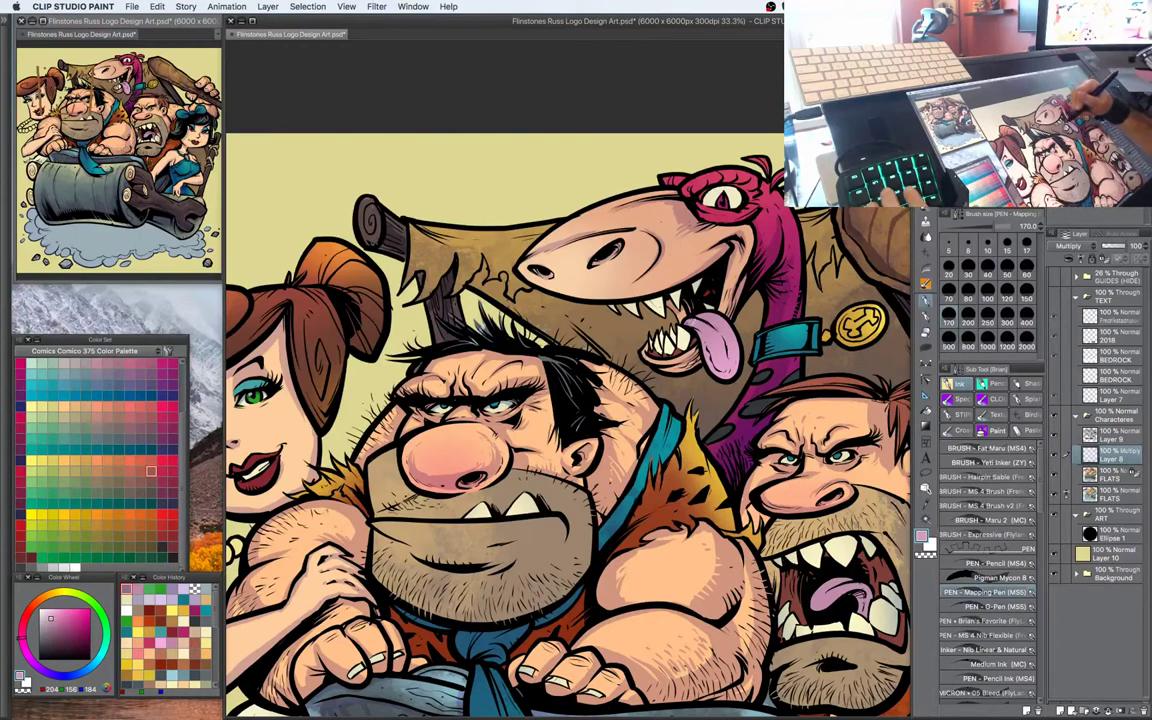
pyautogui.moveTo(692, 314); pyautogui.dragTo(717, 332)
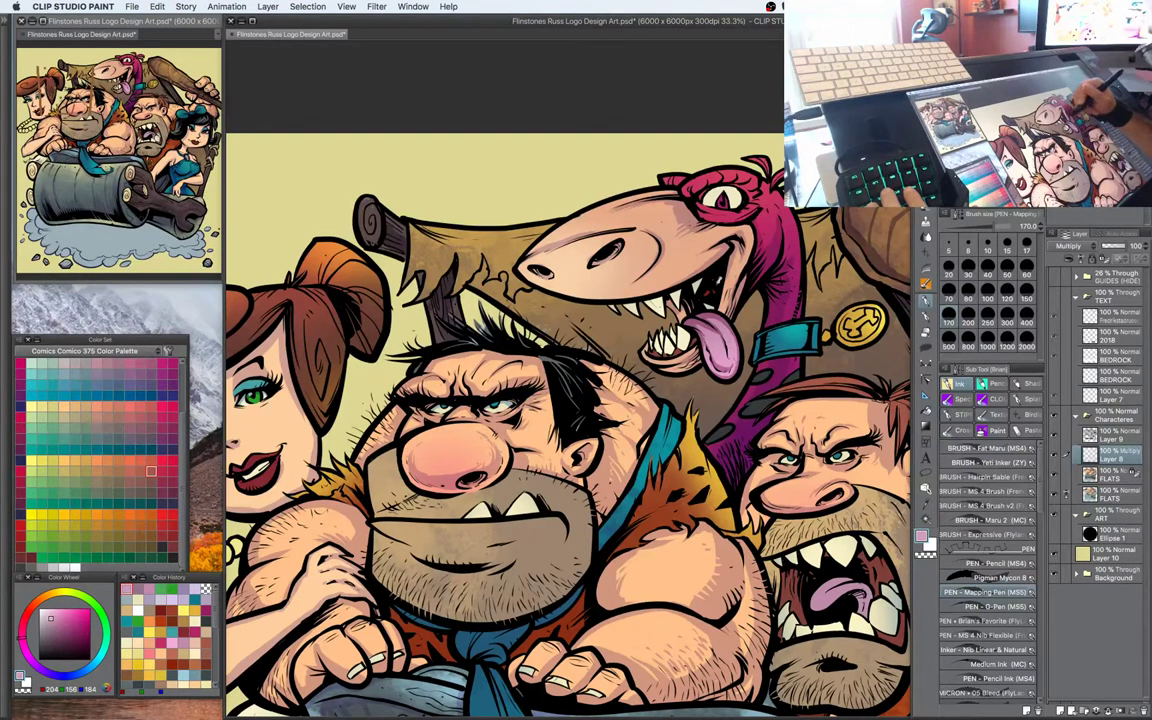
pyautogui.moveTo(700, 371)
pyautogui.mouseDown()
pyautogui.moveTo(722, 320)
pyautogui.moveTo(716, 360)
pyautogui.mouseUp()
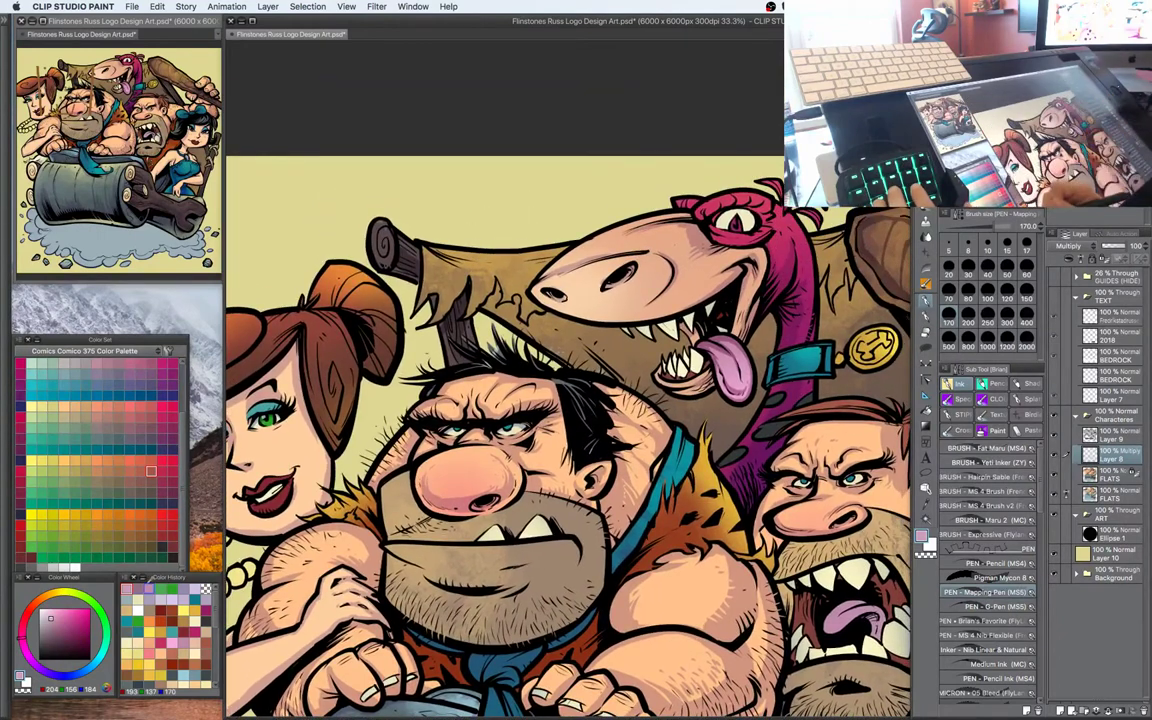
# Set the drawing colour to a light violet (209, 196, 231)
pyautogui.click(182, 589)
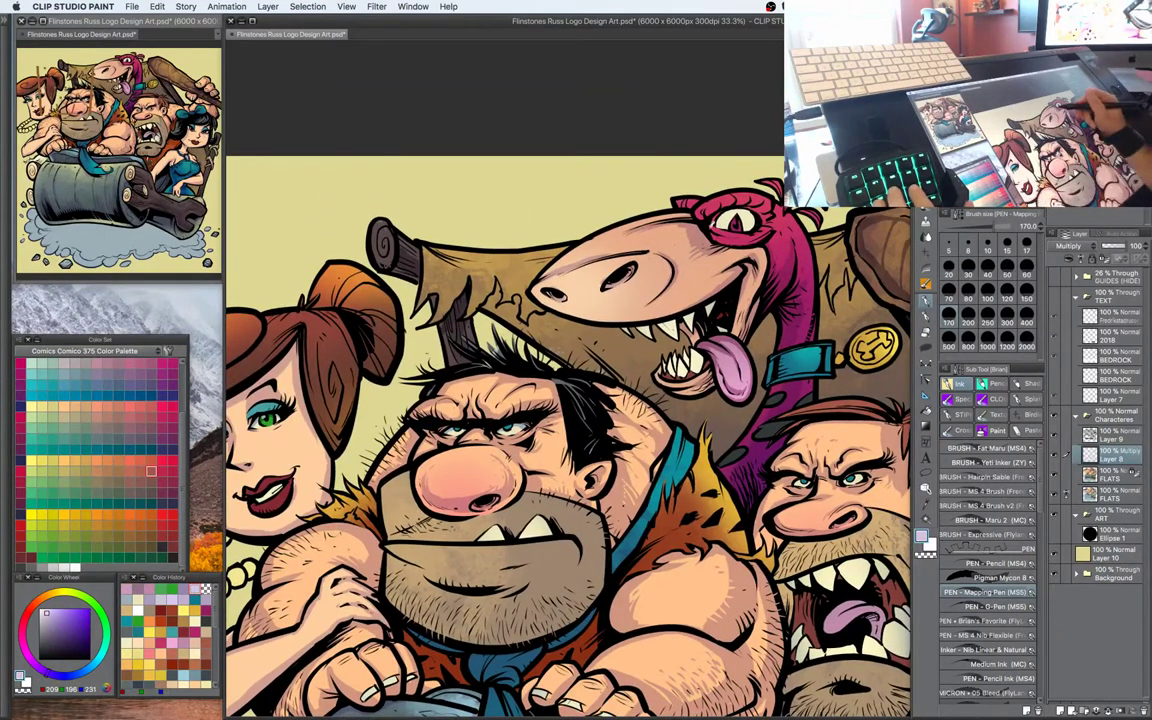
pyautogui.press('w')
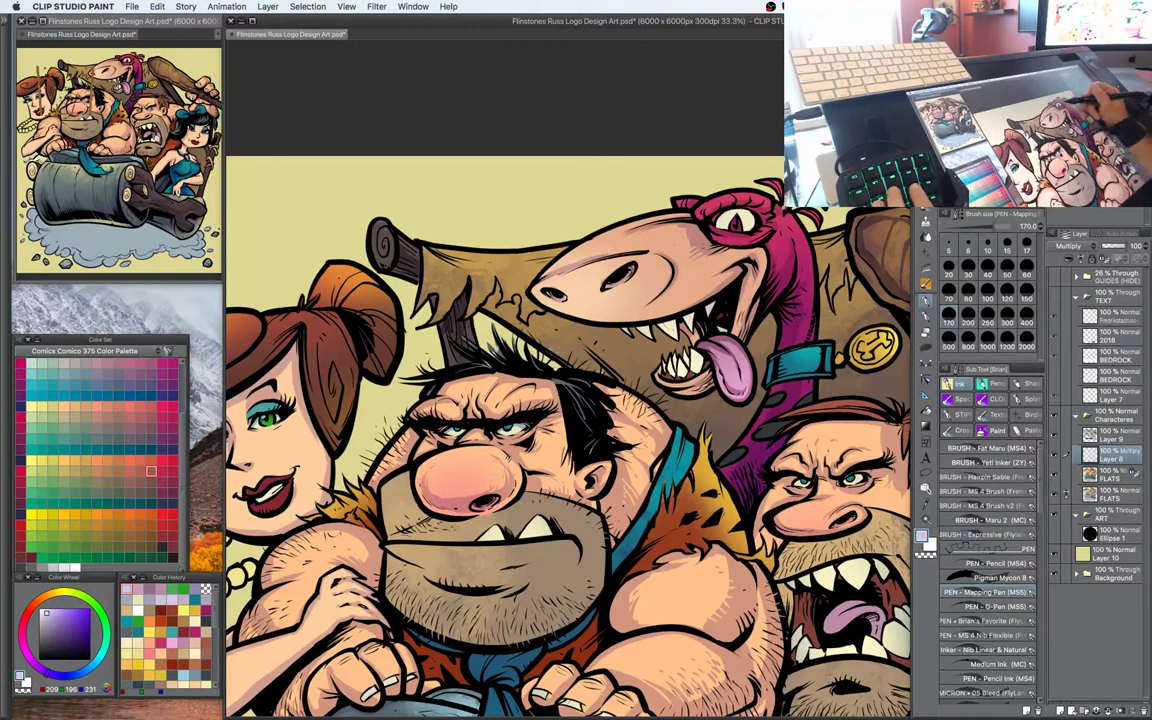
pyautogui.press('super+minus')
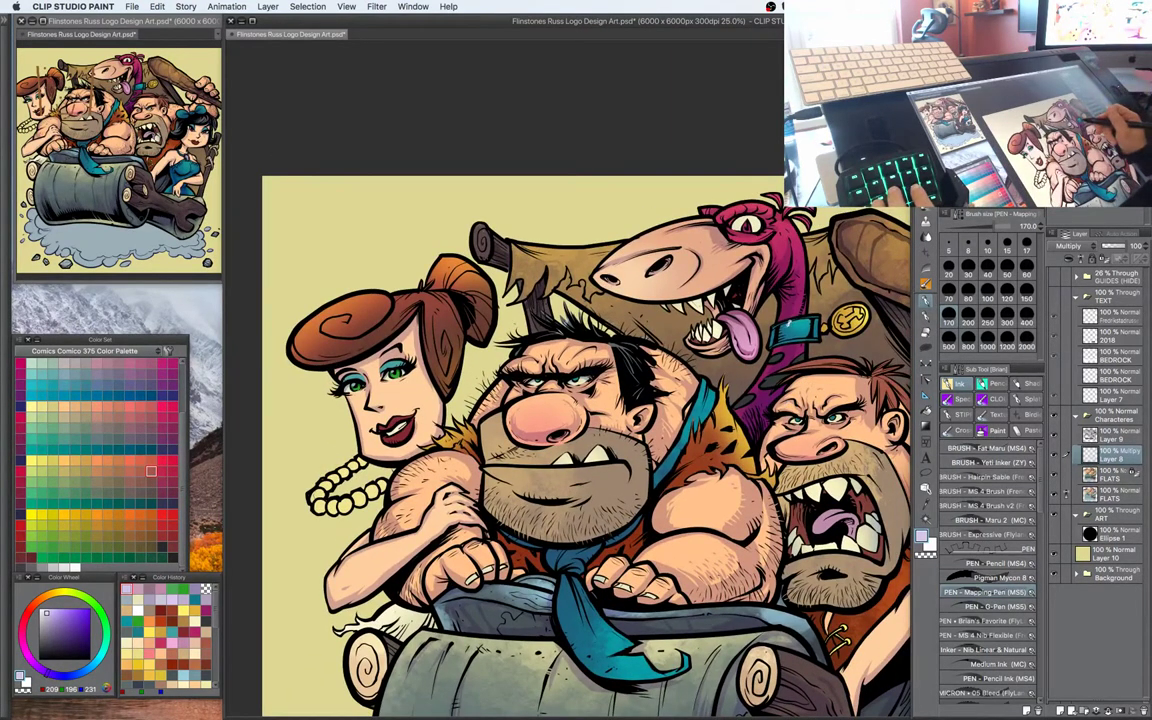
# Sample the teal of the dinosaur's collar, adjust it to a light teal (164, 224, 228), and brush shadows on the collar
pyautogui.press('w')
pyautogui.press('p')
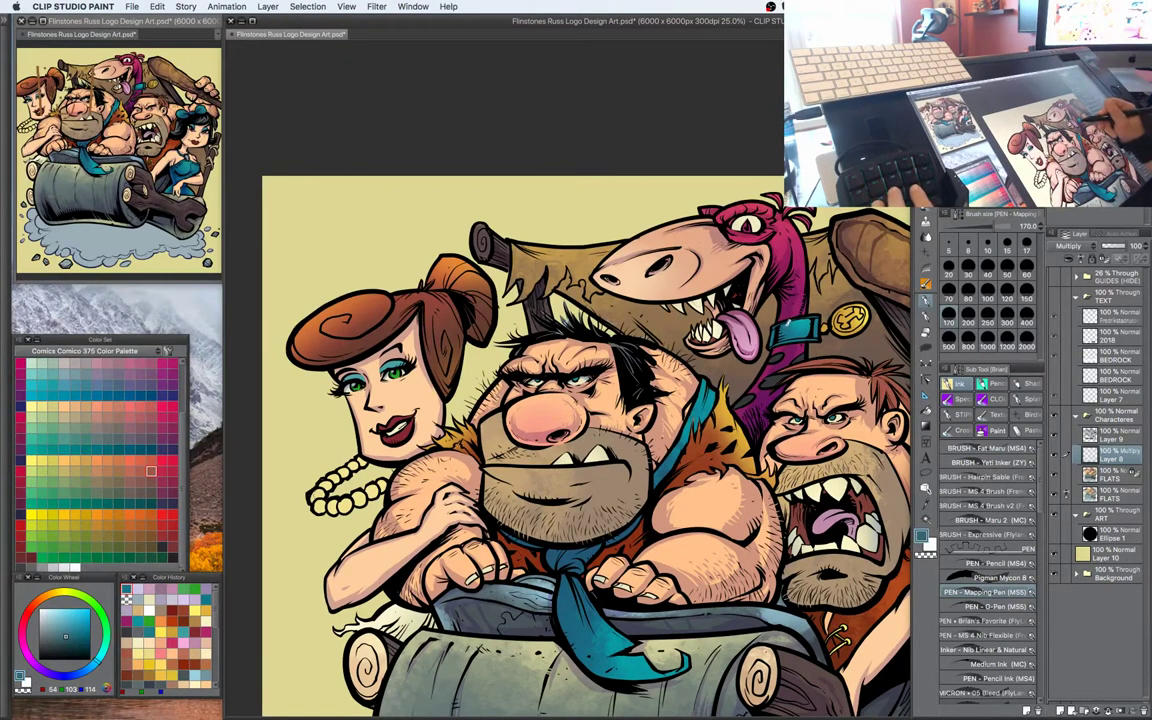
pyautogui.moveTo(787, 325); pyautogui.dragTo(782, 336)
pyautogui.press('w')
pyautogui.press('p')
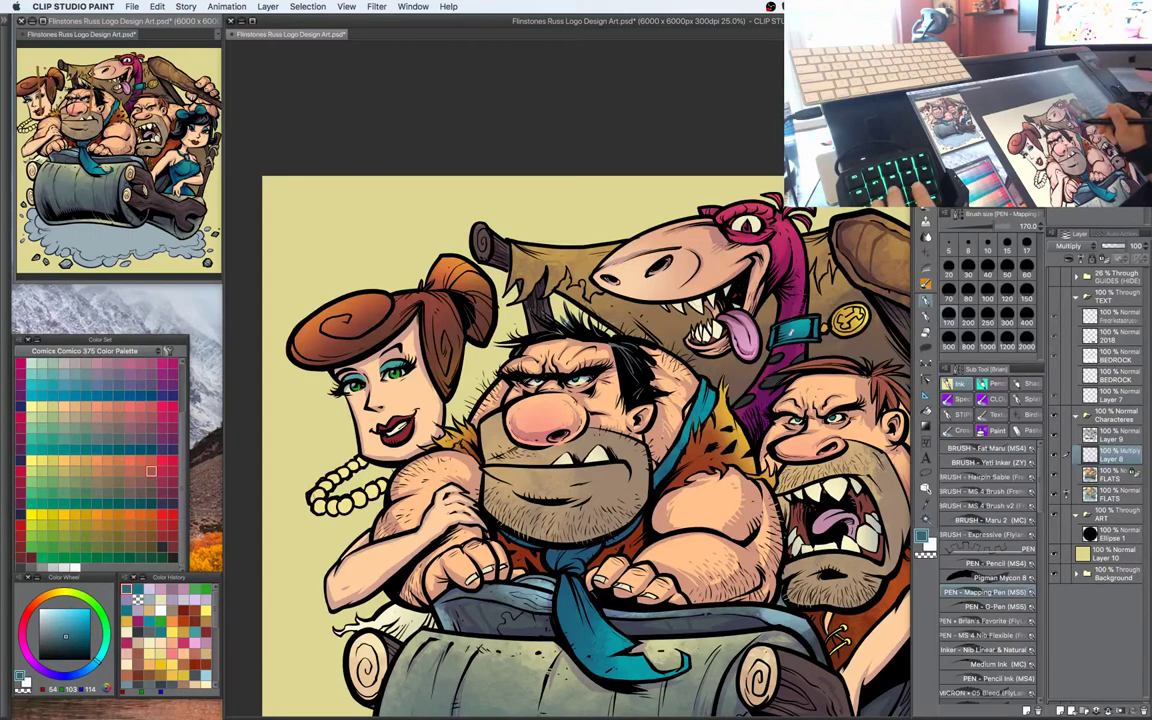
pyautogui.click(54, 619)
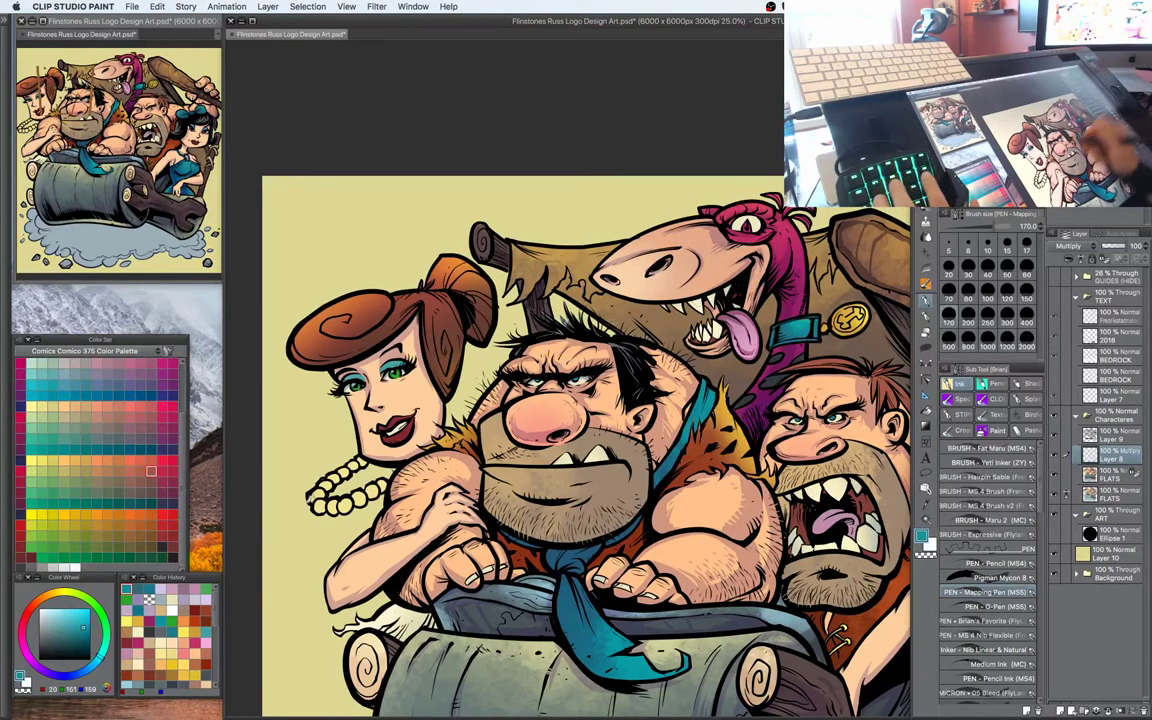
pyautogui.click(53, 612)
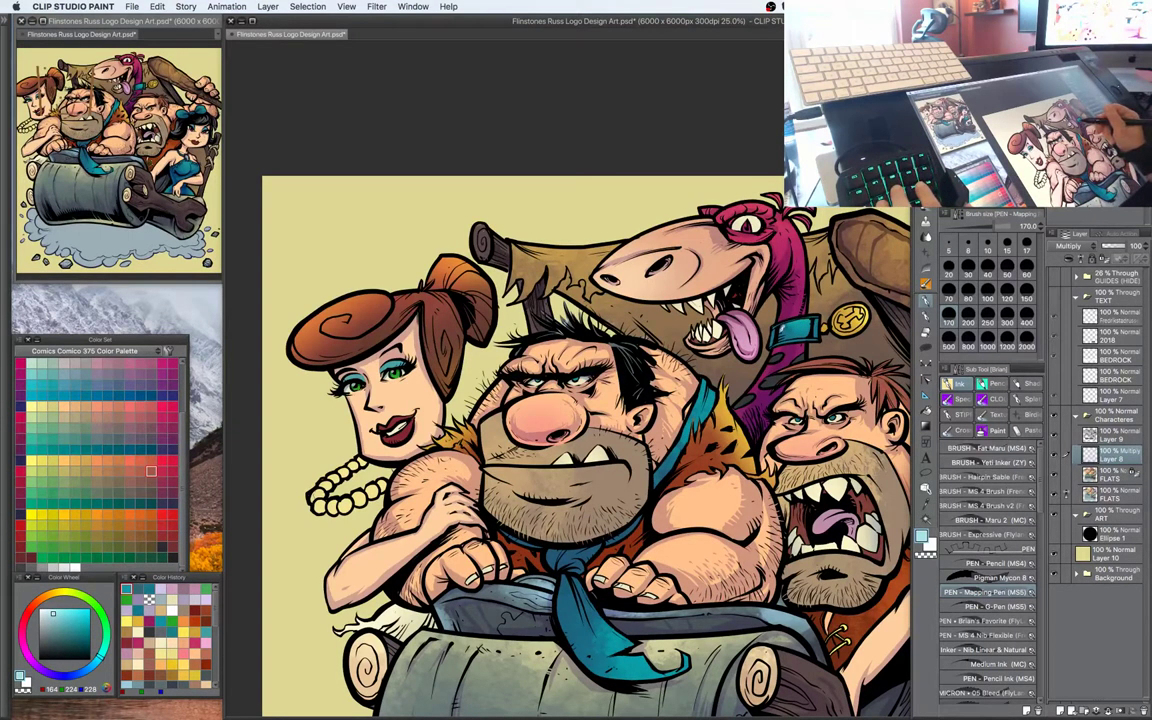
pyautogui.moveTo(852, 351); pyautogui.dragTo(848, 358)
# Sample the dinosaur medallion's gold, adjust it to a light orange (243, 196, 114), shade the medallion, and save the illustration
pyautogui.moveTo(855, 468); pyautogui.dragTo(714, 449)
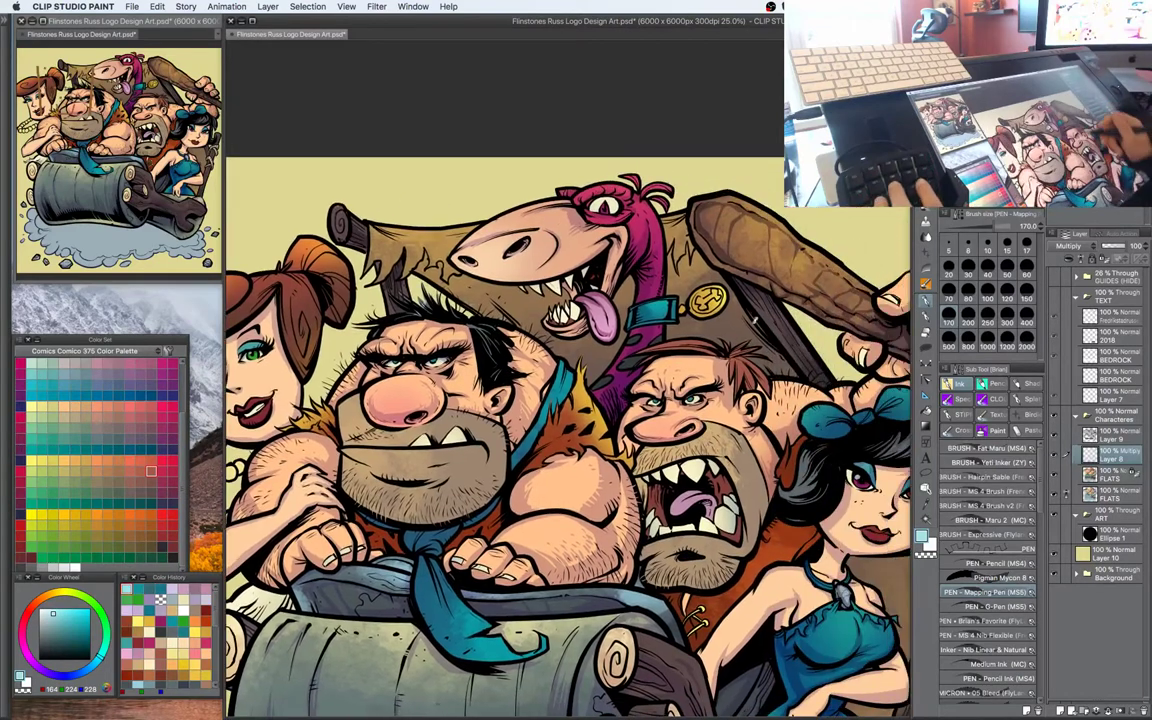
pyautogui.press('w')
pyautogui.press('p')
pyautogui.keyDown('alt'); pyautogui.click(706, 300); pyautogui.keyUp('alt')
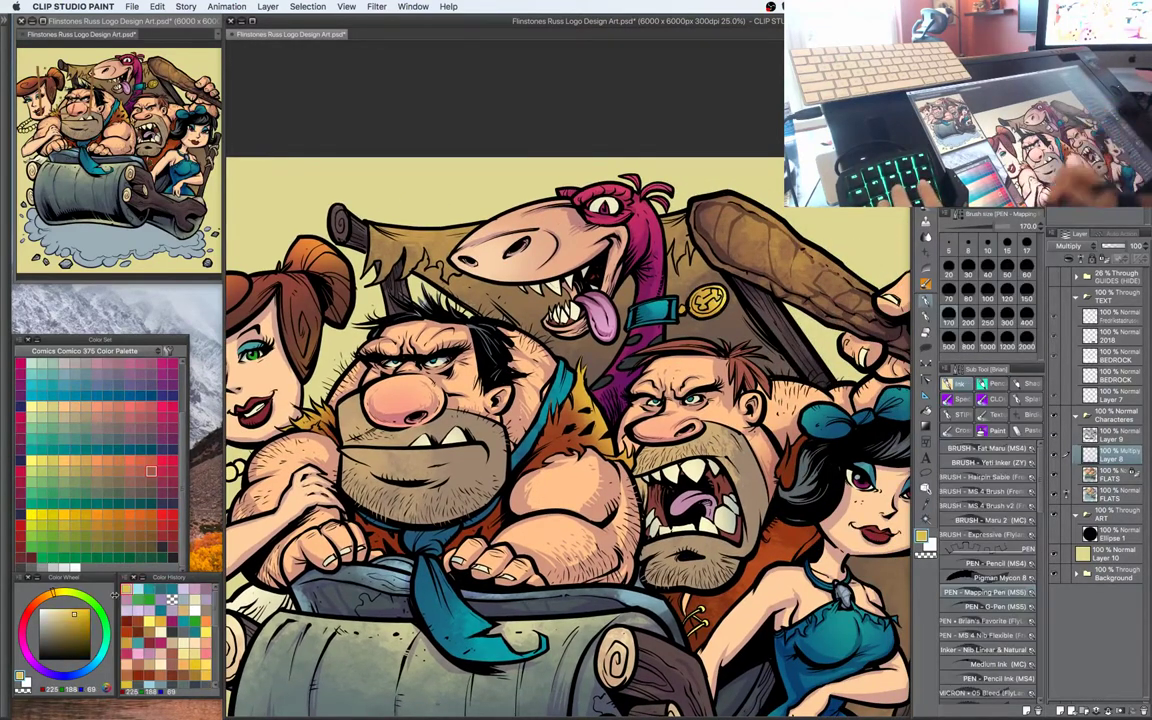
pyautogui.moveTo(54, 591); pyautogui.dragTo(47, 595)
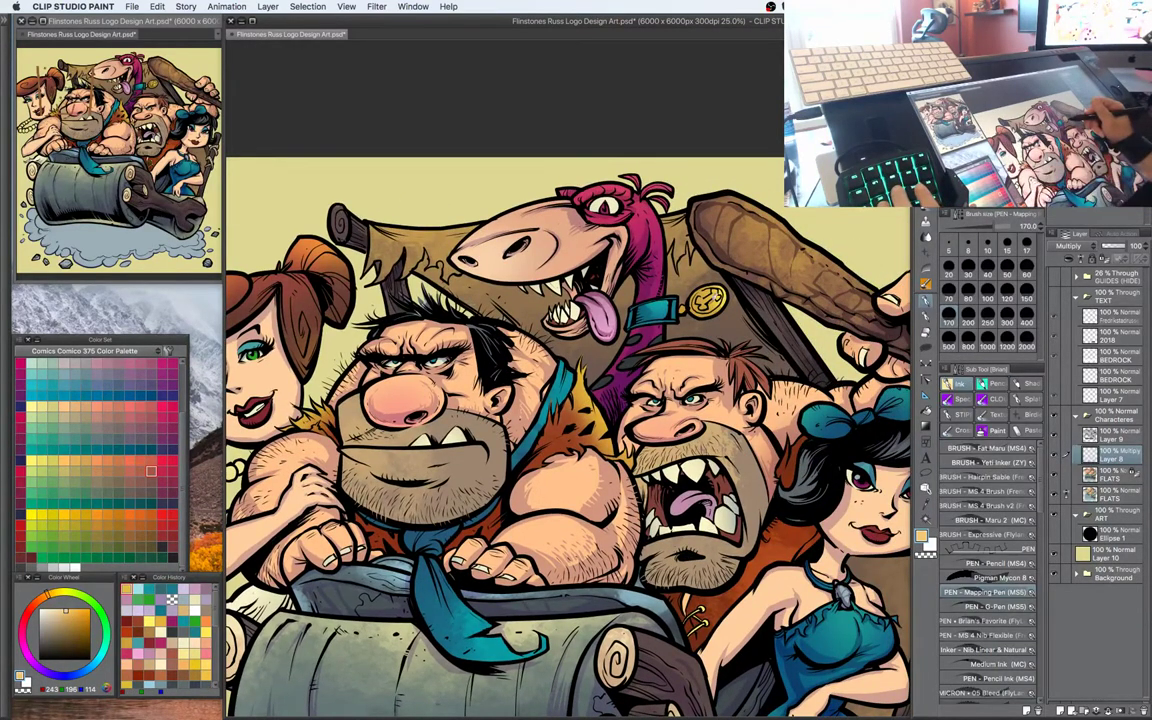
pyautogui.moveTo(645, 264); pyautogui.dragTo(643, 271)
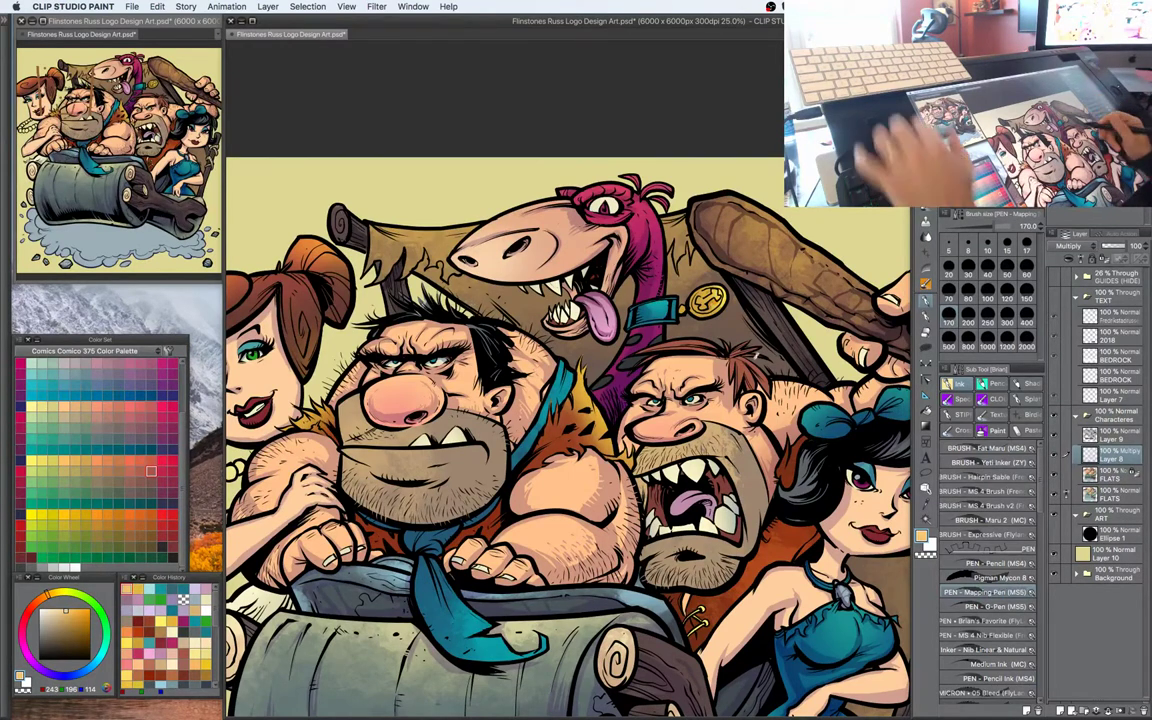
pyautogui.moveTo(765, 401); pyautogui.dragTo(740, 408)
pyautogui.press('super+s')
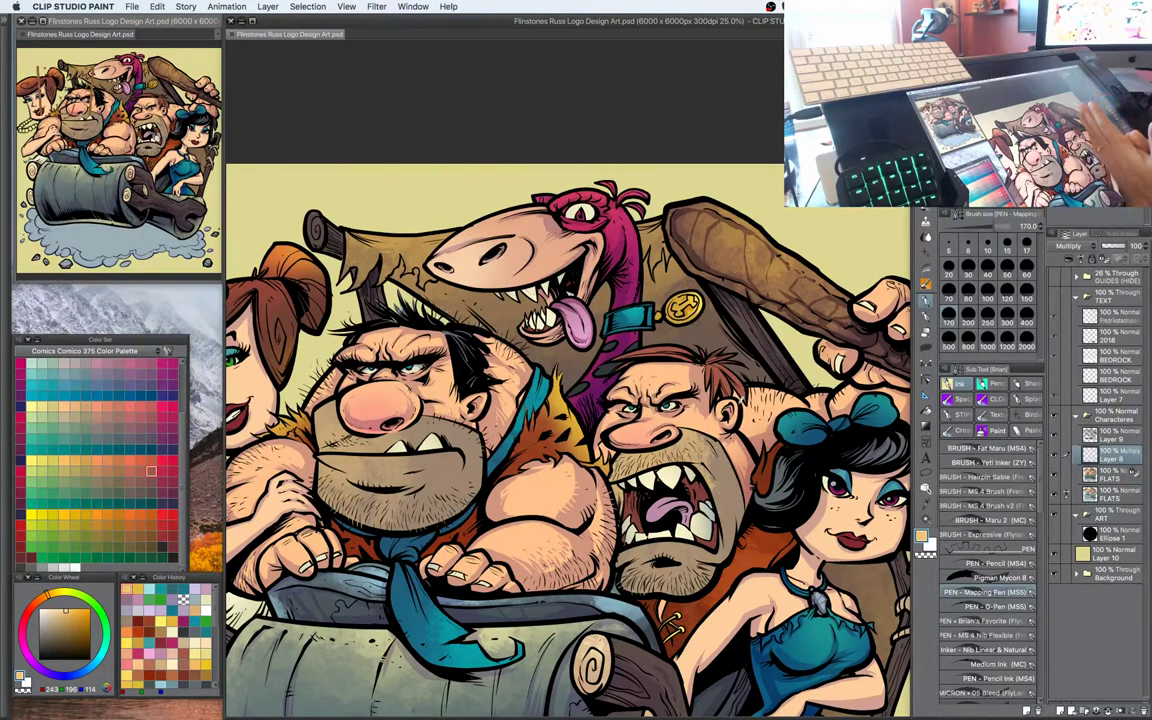
# Select the shouting man's red-brown tunic, set the colour to a dusky mauve (174, 129, 149), and brush shadows on it
pyautogui.moveTo(726, 431); pyautogui.dragTo(842, 330)
pyautogui.hotkey('ctrl', '-')
pyautogui.moveTo(829, 462); pyautogui.dragTo(739, 423)
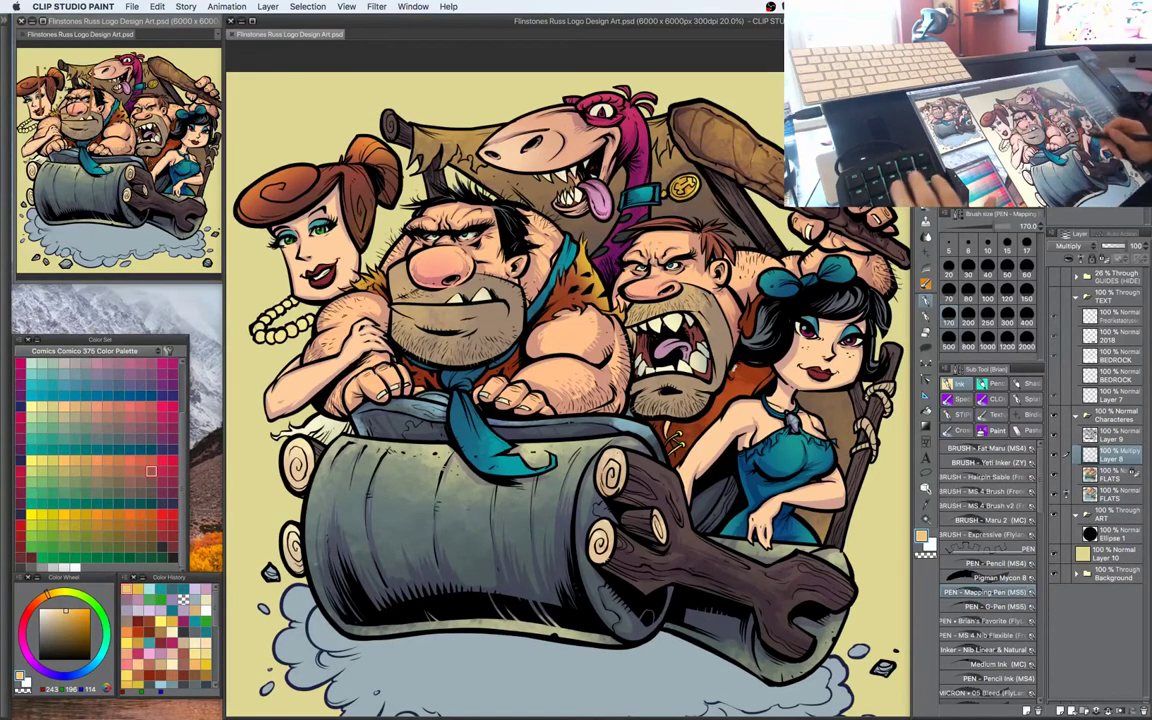
pyautogui.moveTo(589, 323); pyautogui.dragTo(618, 338)
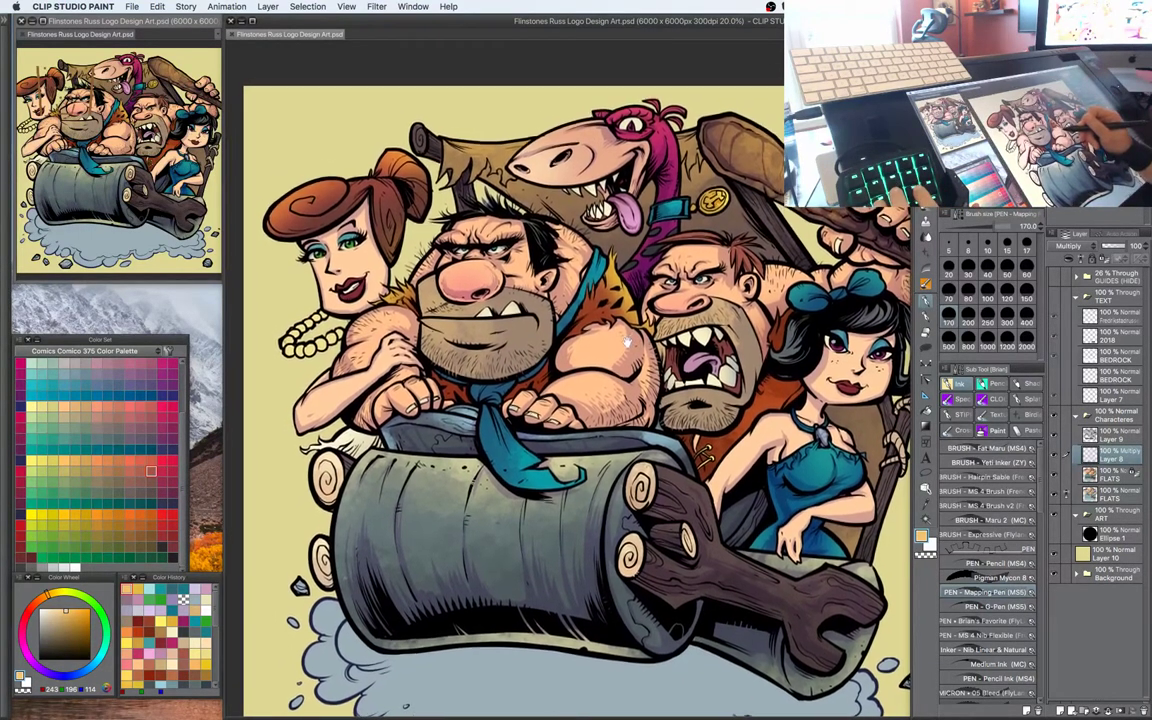
pyautogui.press('Tab')
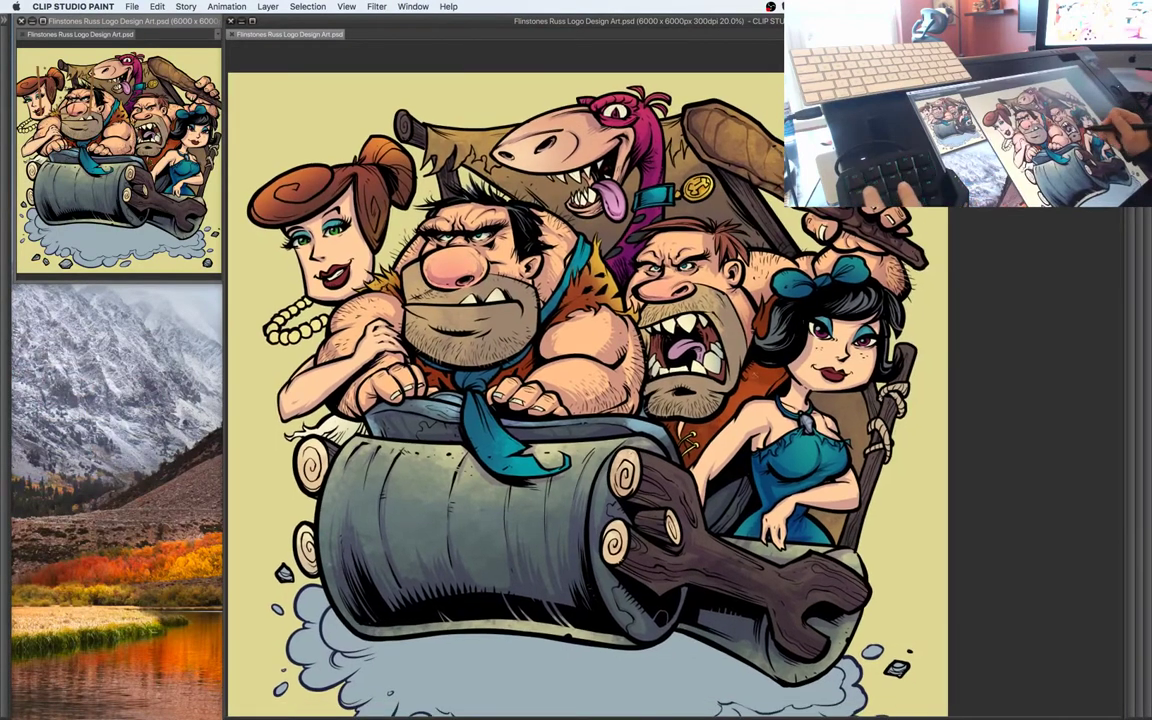
pyautogui.click(767, 375)
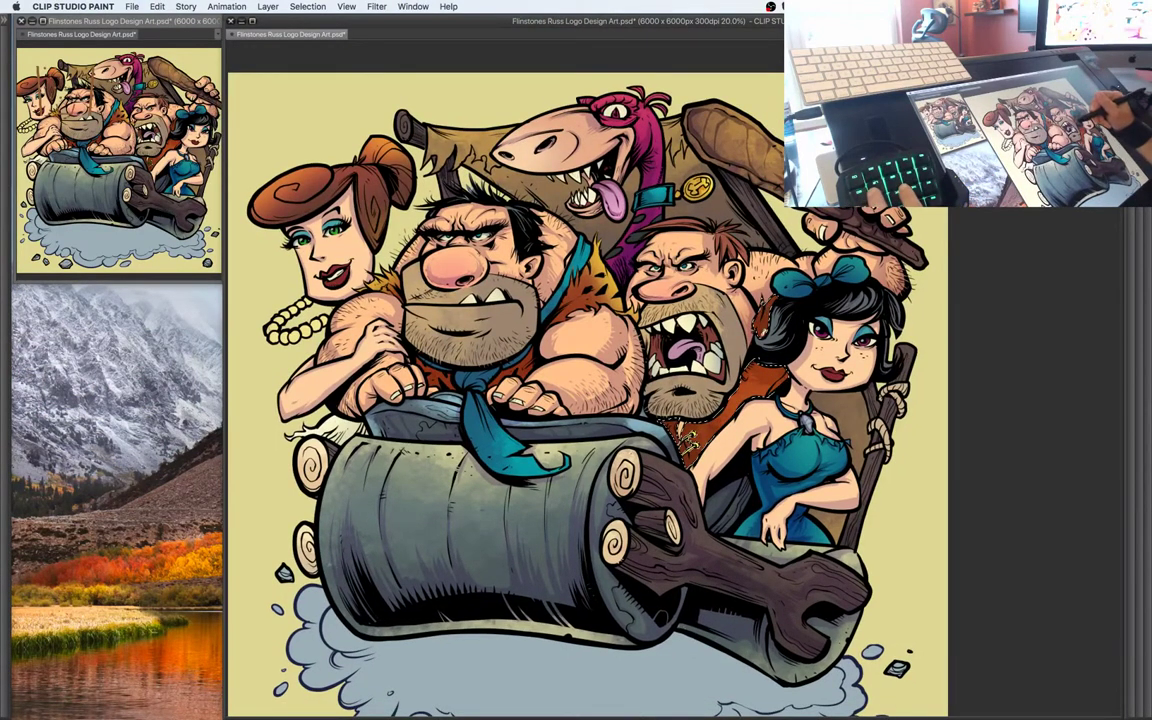
pyautogui.press('Tab')
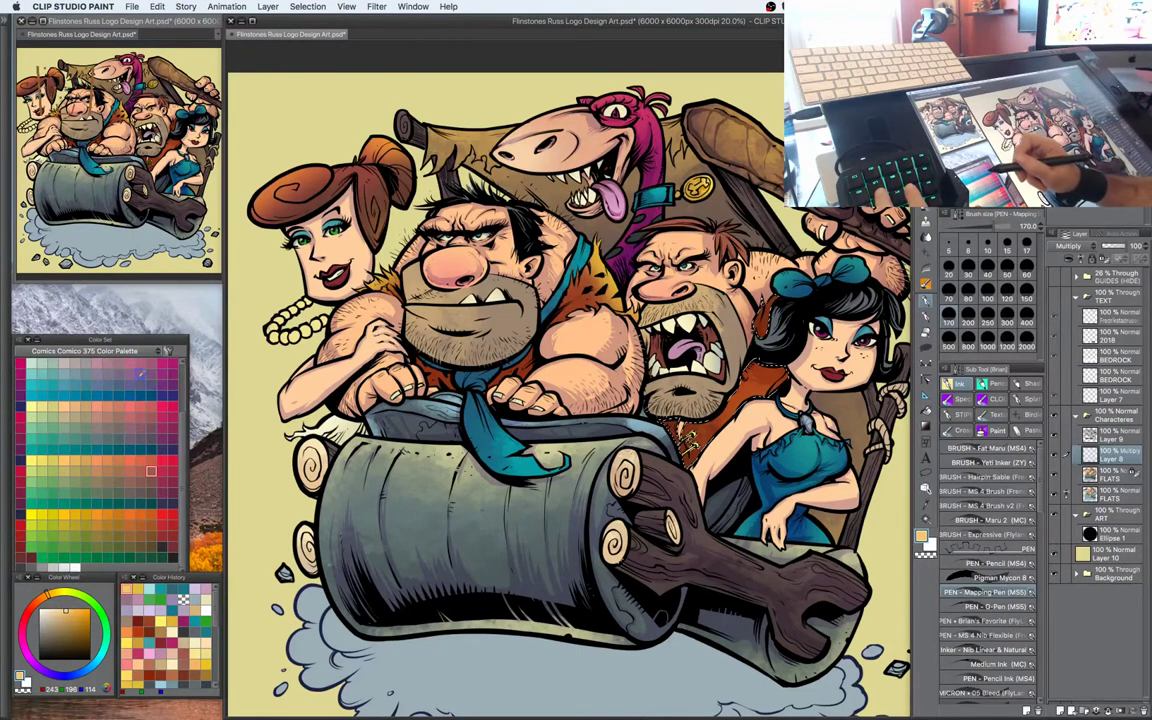
pyautogui.click(75, 374)
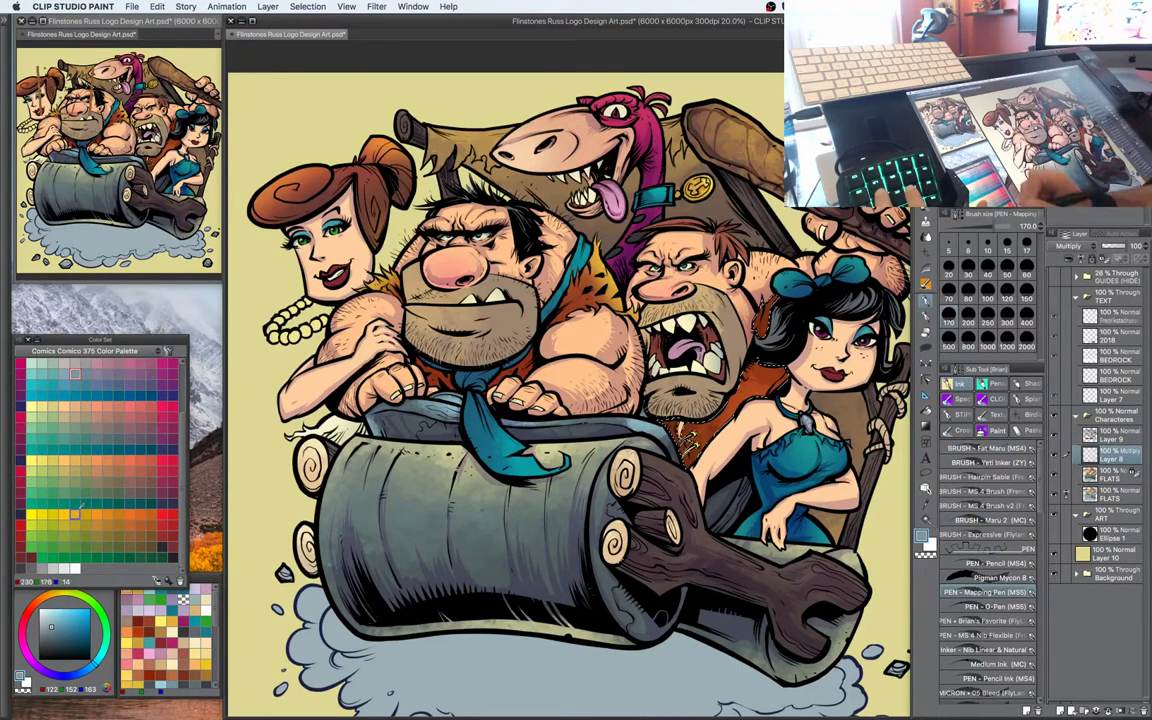
pyautogui.click(97, 363)
pyautogui.click(52, 617)
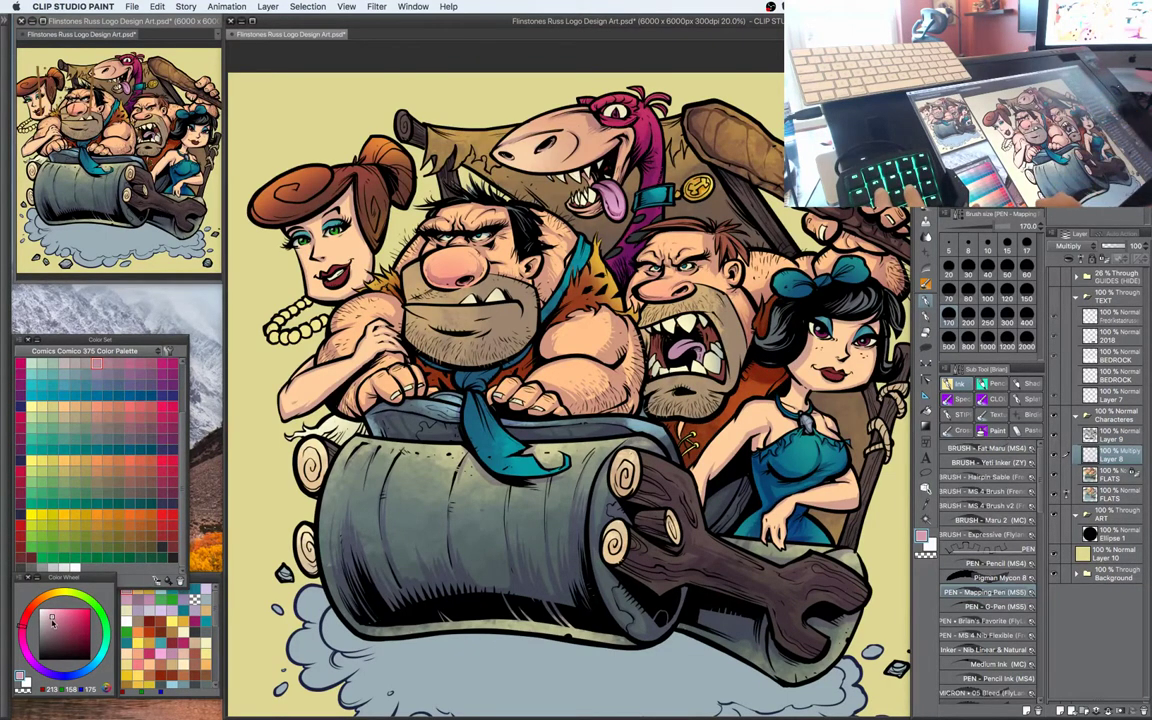
pyautogui.click(52, 625)
pyautogui.click(22, 632)
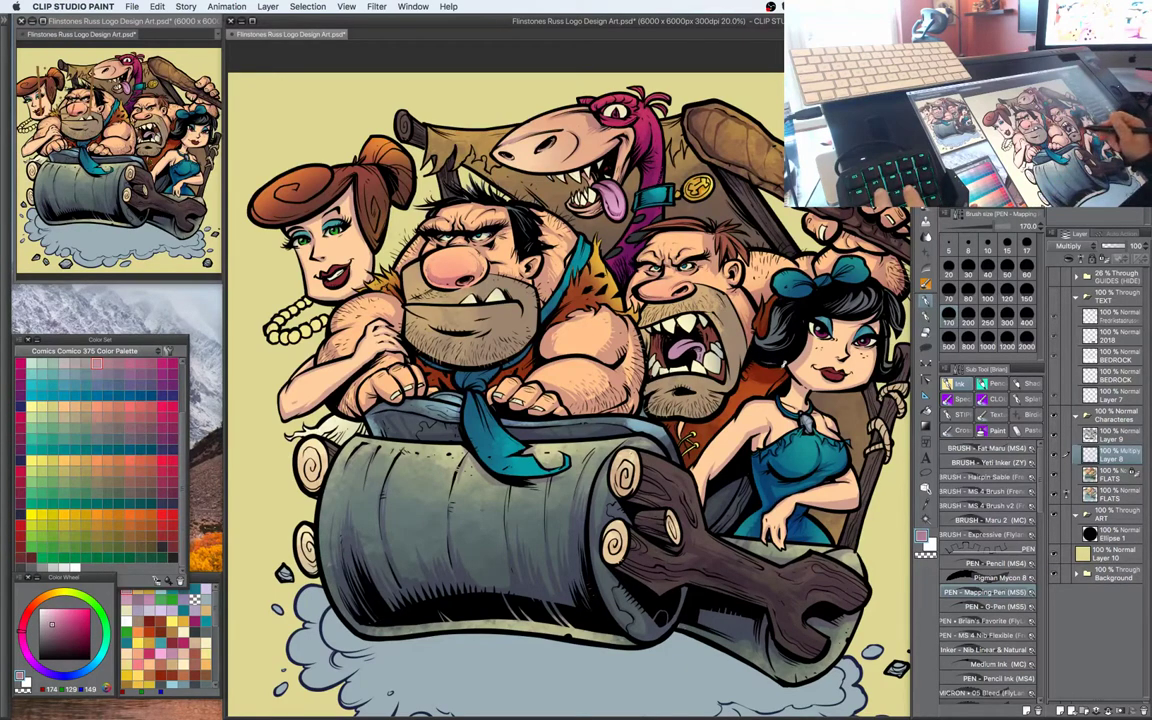
pyautogui.moveTo(762, 370); pyautogui.dragTo(746, 380)
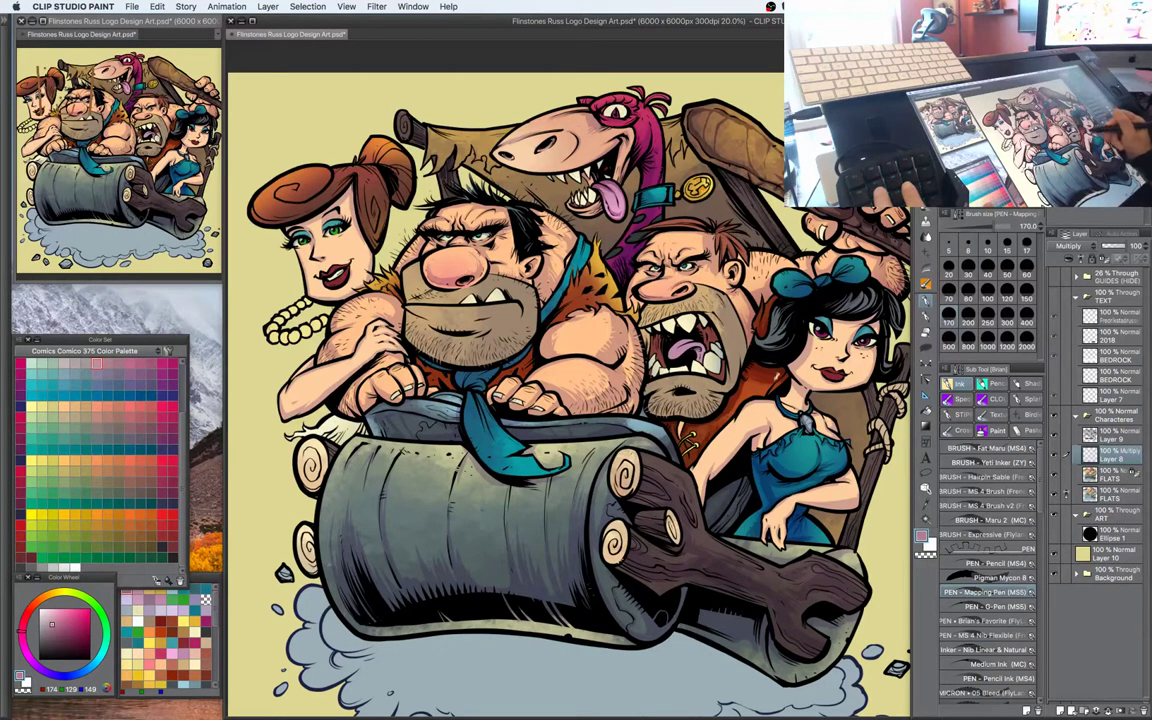
pyautogui.moveTo(760, 380); pyautogui.dragTo(740, 381)
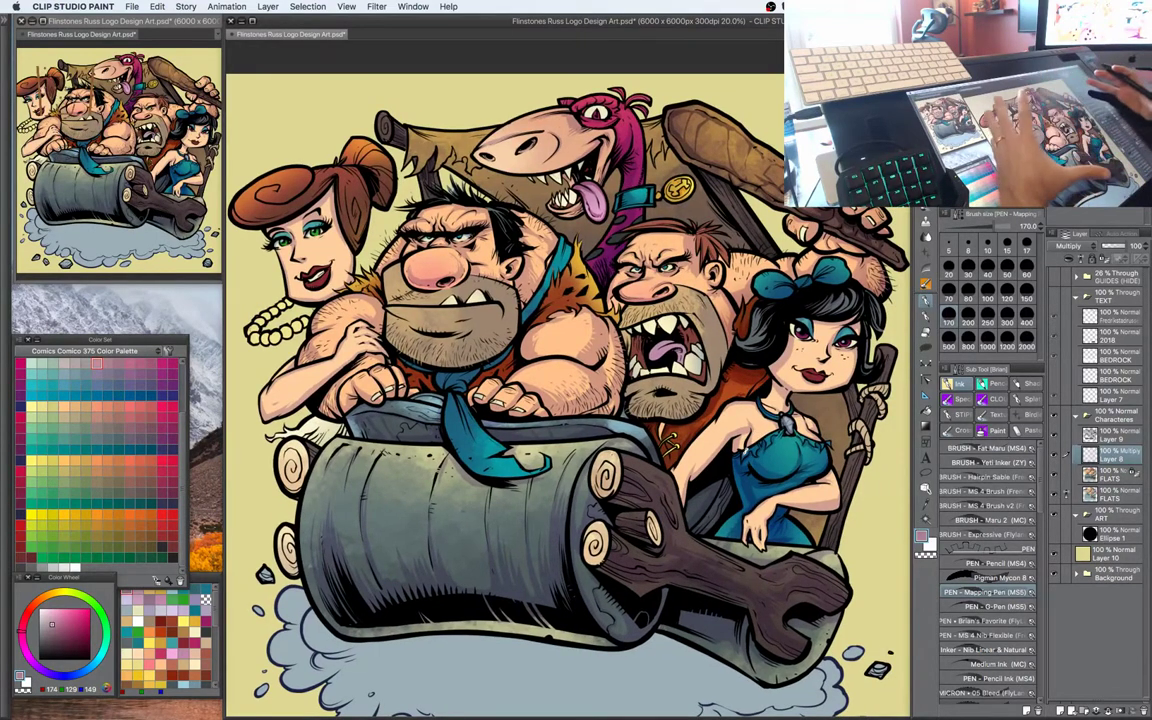
# Set the colour to a light pinkish violet (222, 175, 209) and brush shadows on the shouting man's brown hair
pyautogui.moveTo(663, 389); pyautogui.dragTo(675, 415)
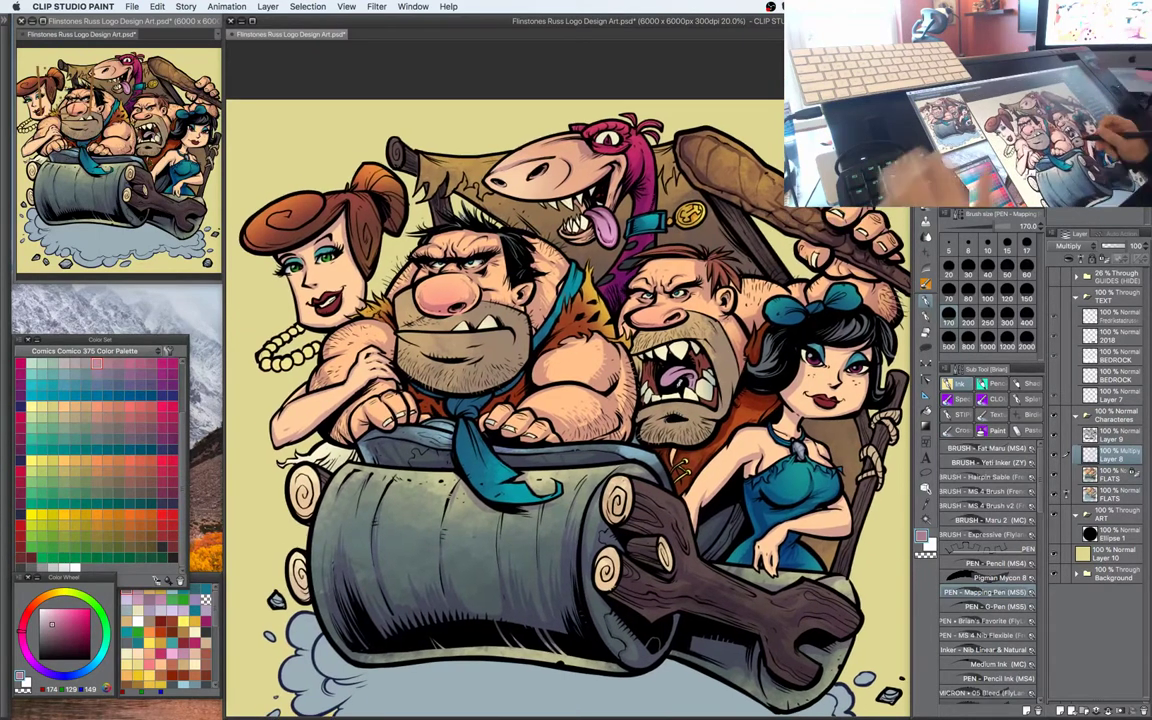
pyautogui.press('w')
pyautogui.press('b')
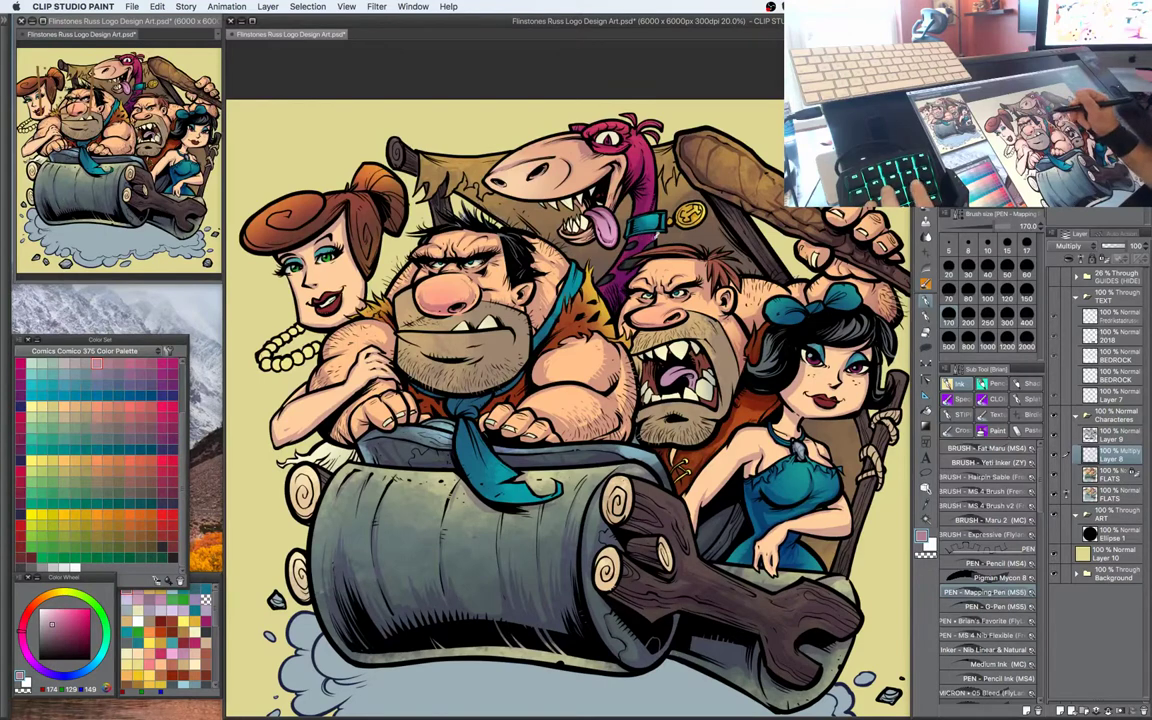
pyautogui.moveTo(653, 367); pyautogui.dragTo(674, 384)
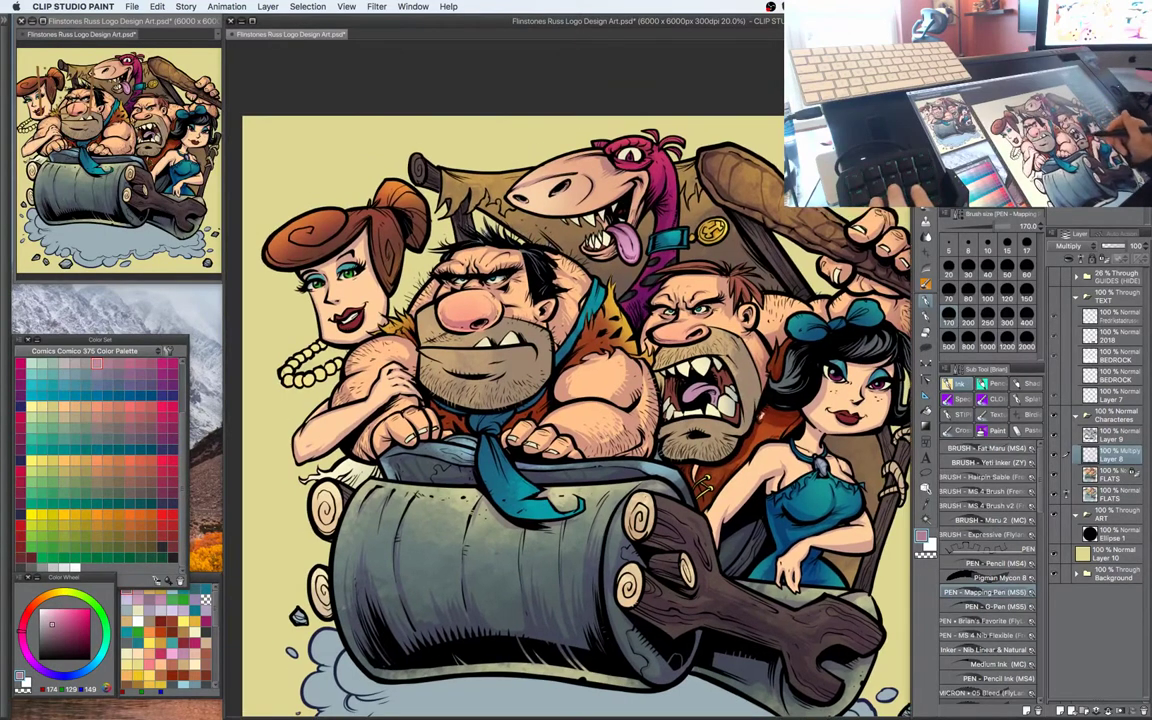
pyautogui.moveTo(541, 414); pyautogui.dragTo(545, 380)
pyautogui.press('e')
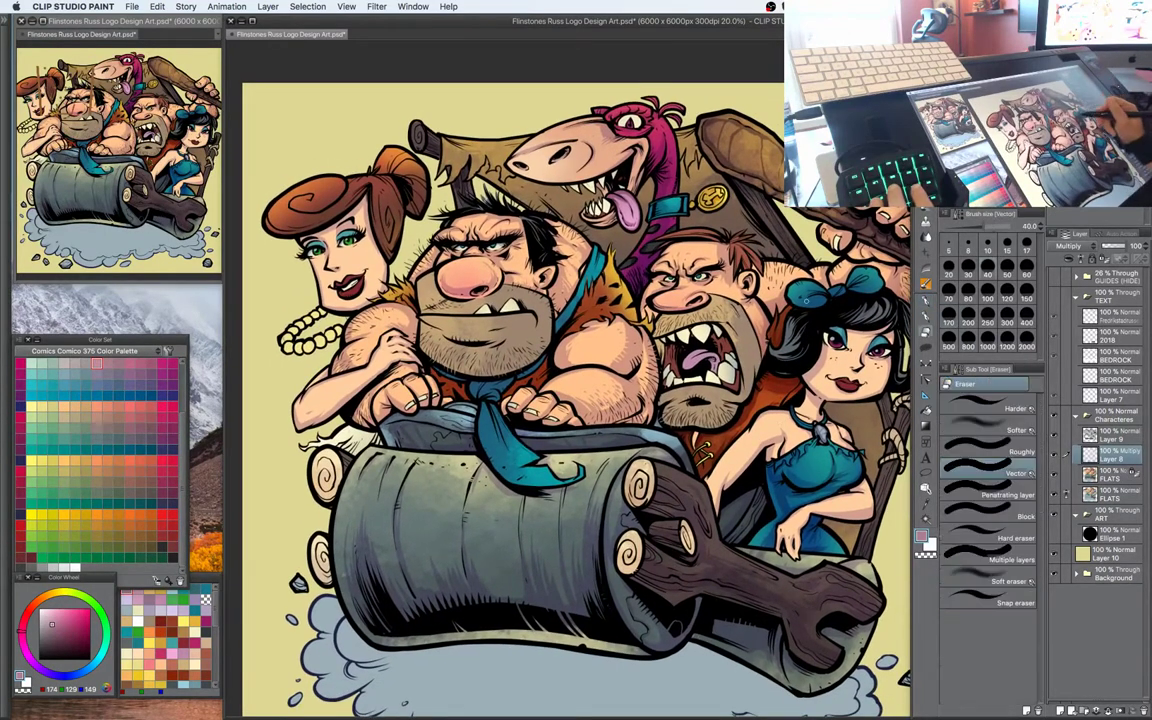
pyautogui.press('p')
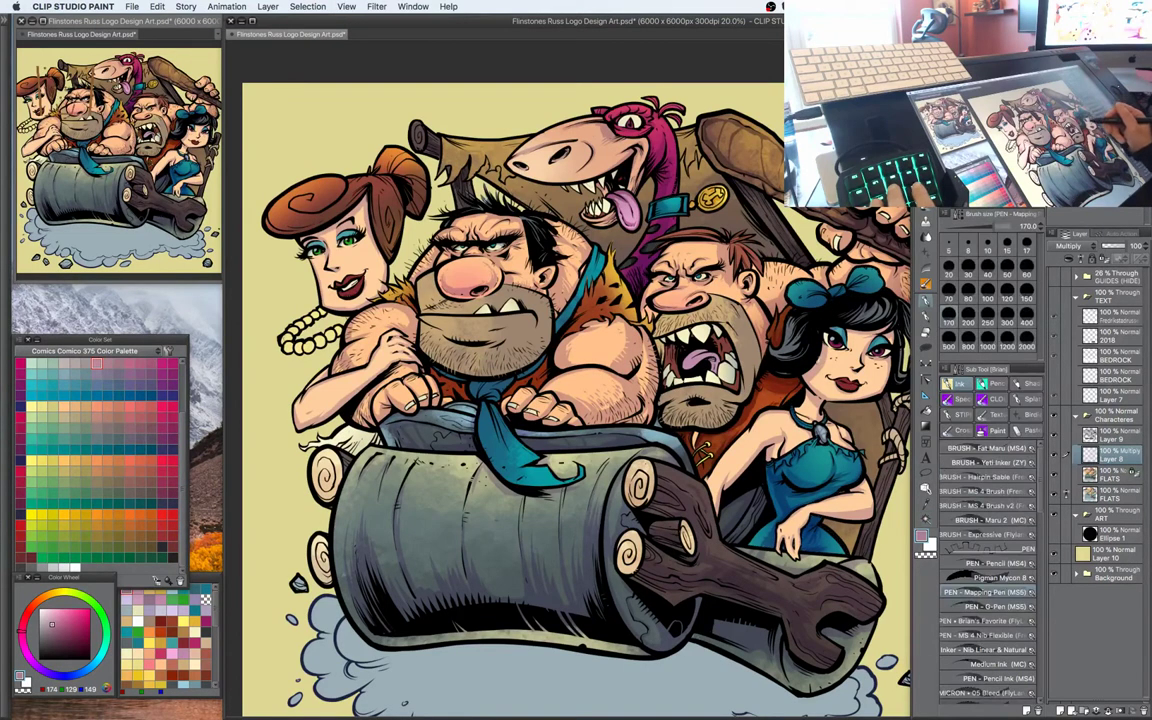
pyautogui.click(50, 617)
pyautogui.moveTo(28, 622); pyautogui.dragTo(23, 645)
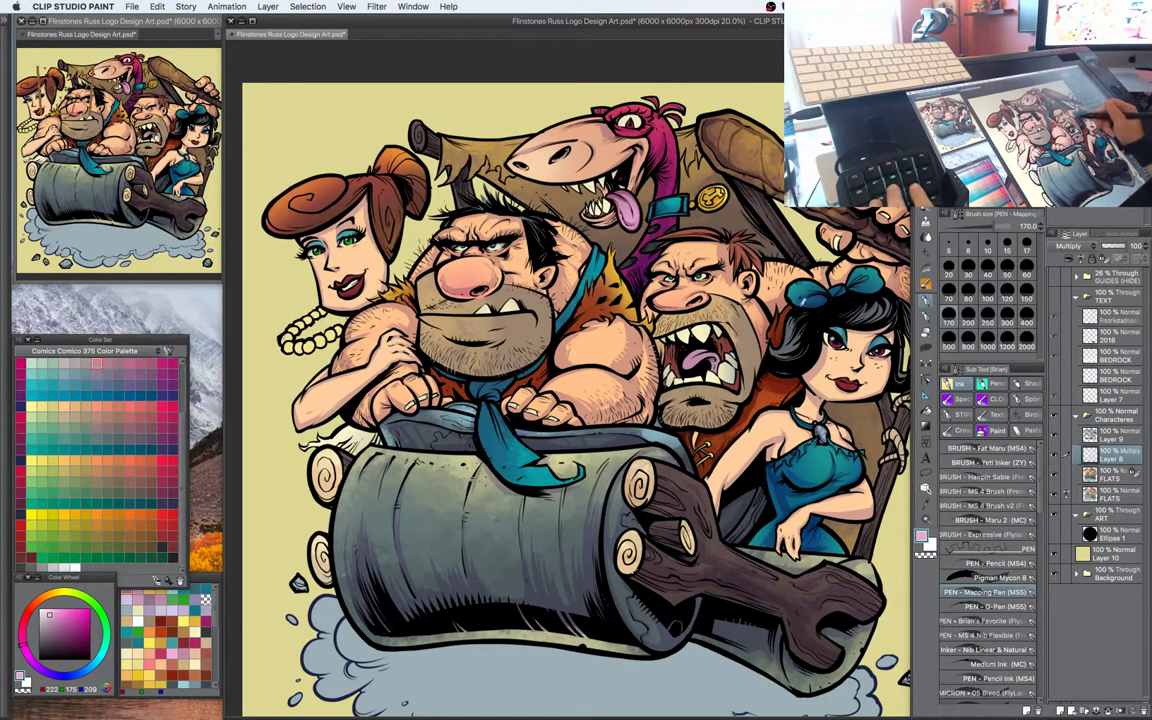
pyautogui.moveTo(719, 272); pyautogui.dragTo(737, 260)
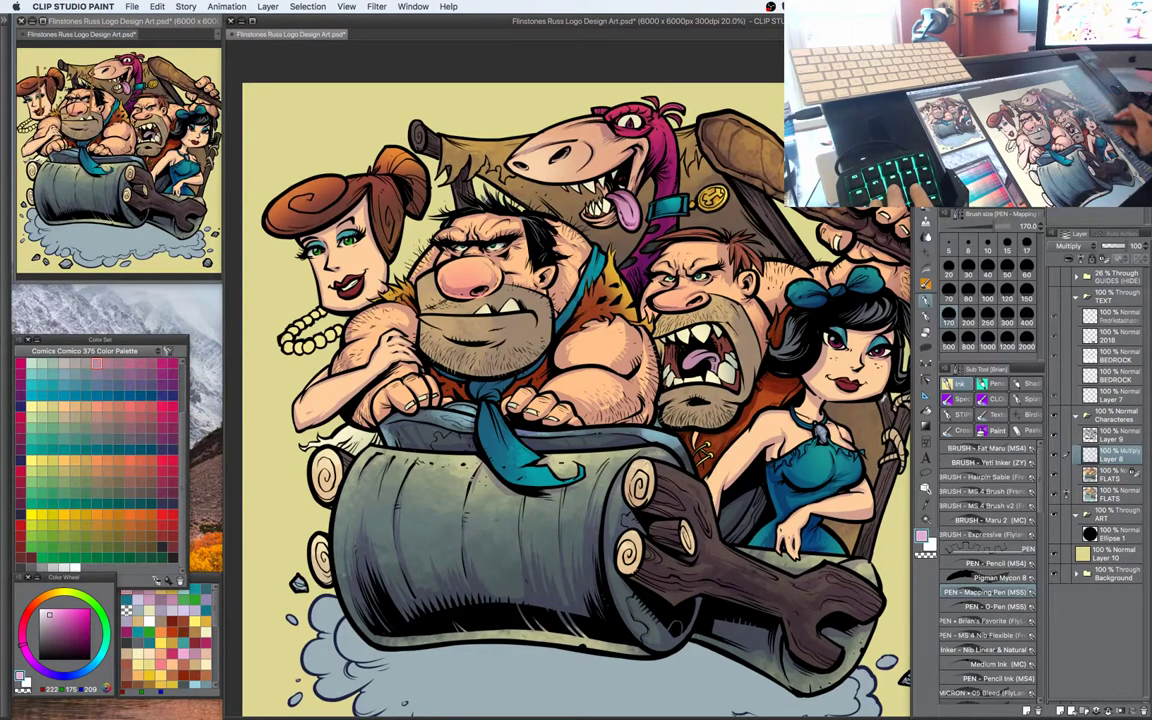
# Select the cut log ends of the stone roller and brush light pinkish-violet shadows on them
pyautogui.moveTo(795, 359); pyautogui.dragTo(785, 324)
pyautogui.press('w')
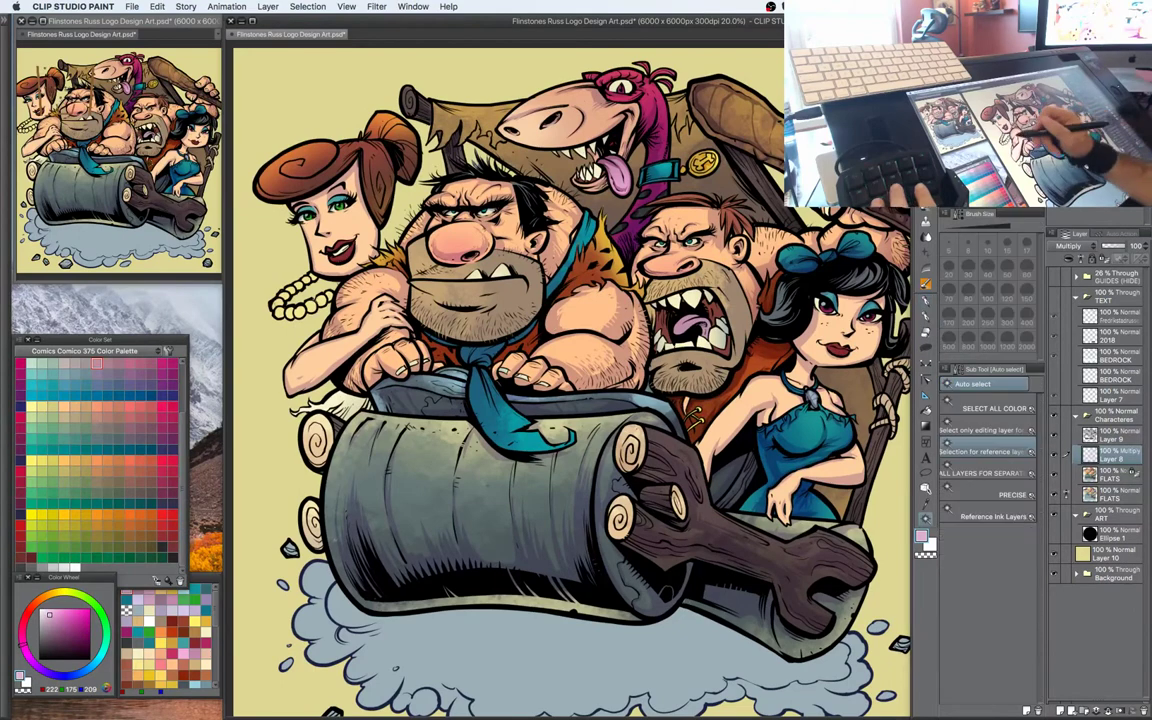
pyautogui.press('b')
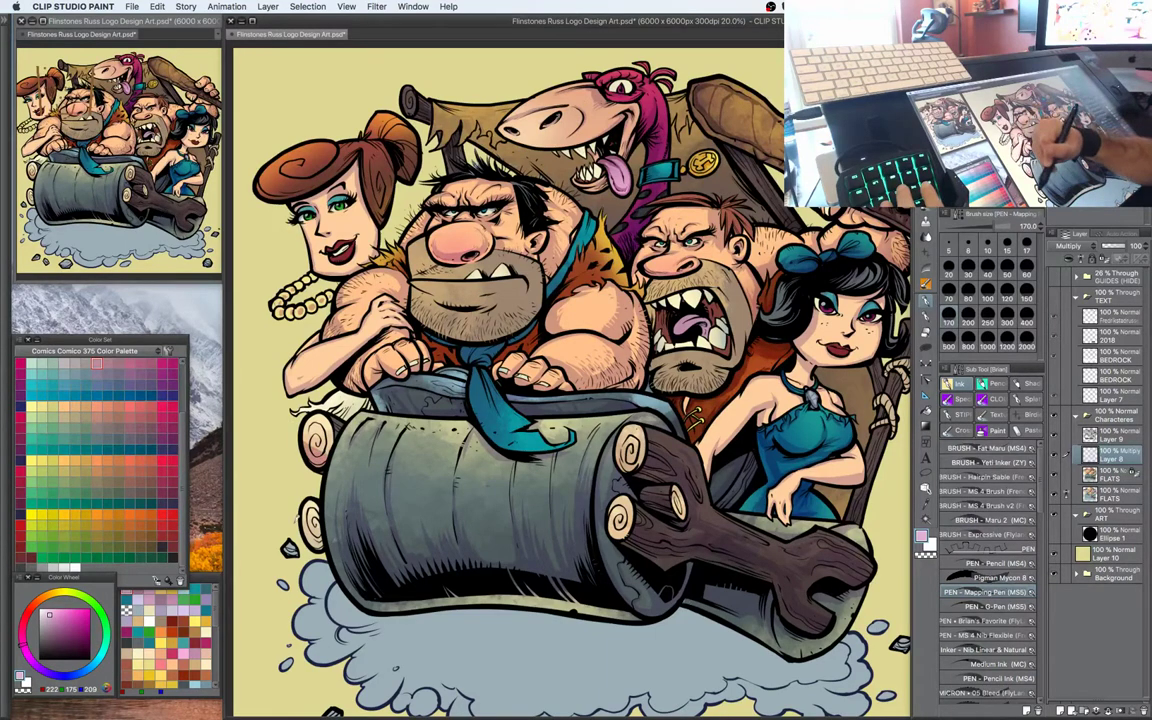
# Choose the CLOUDER - With Direction brush from the cloud brushes
pyautogui.moveTo(714, 443); pyautogui.dragTo(714, 397)
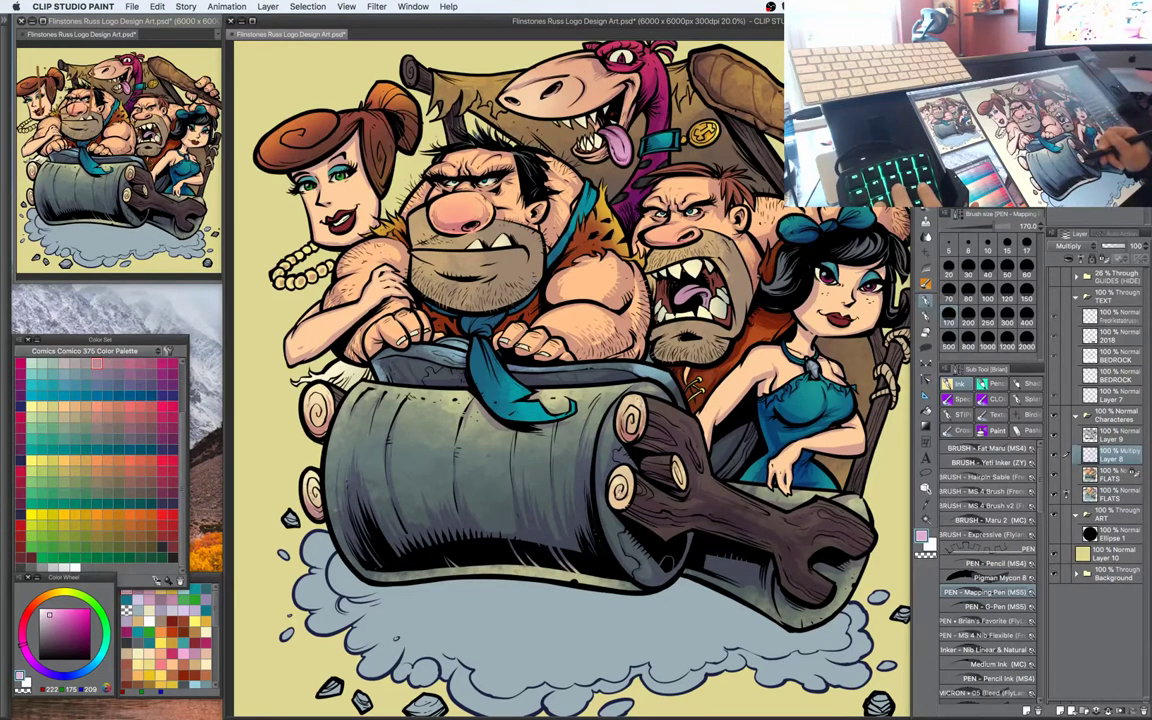
pyautogui.scroll(-2, 708, 469)
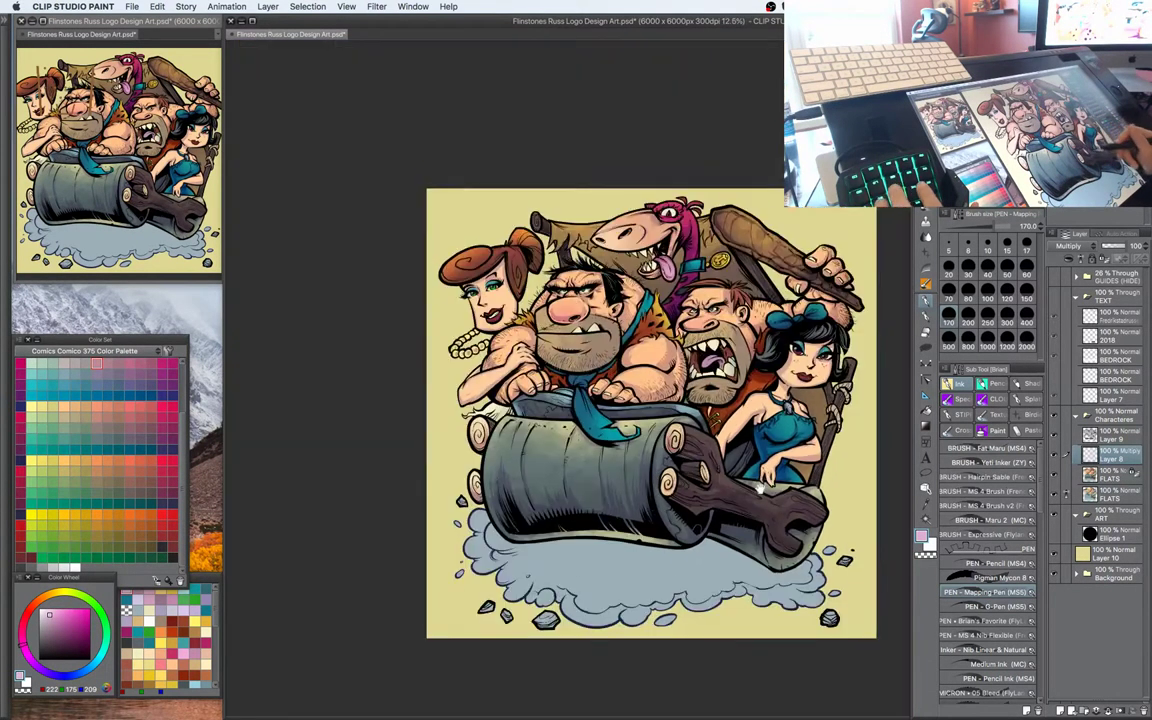
pyautogui.moveTo(708, 469); pyautogui.dragTo(692, 434)
pyautogui.press('w')
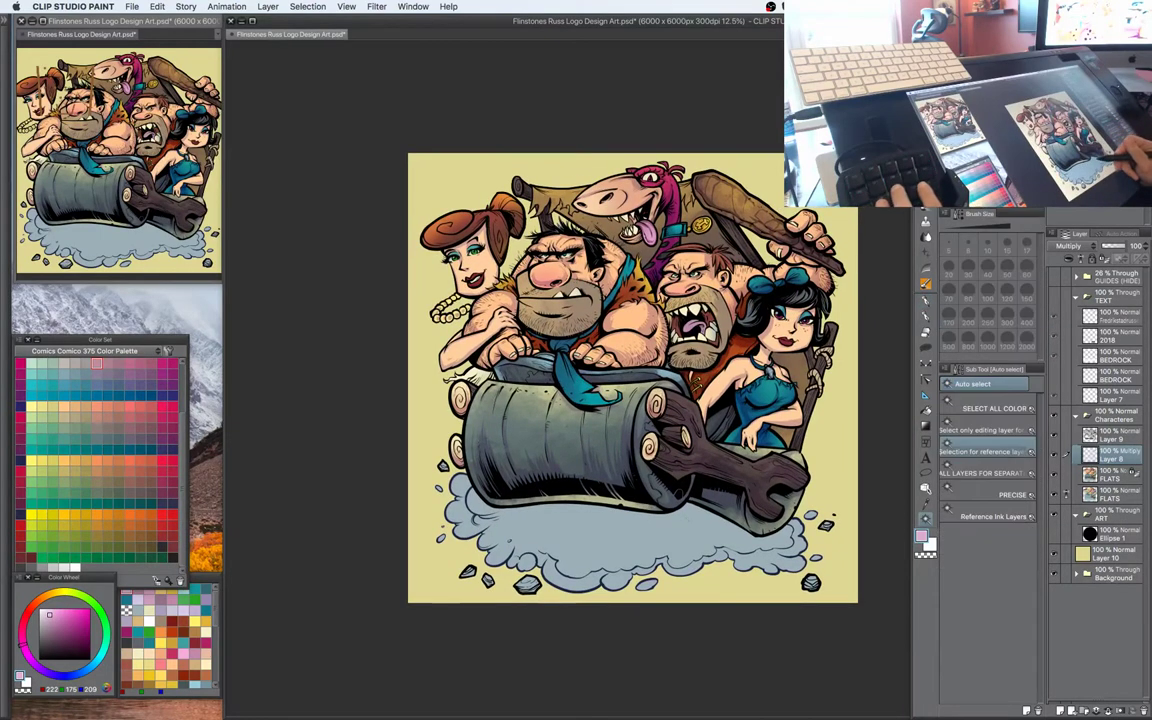
pyautogui.click(815, 443)
pyautogui.press('p')
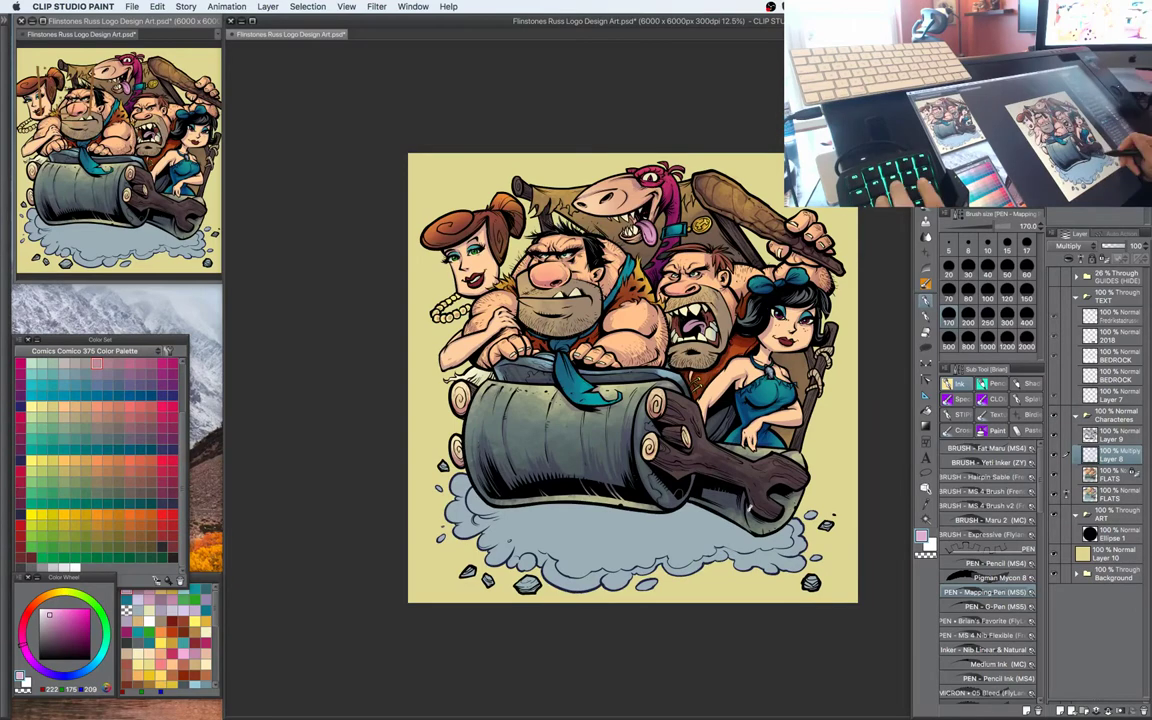
pyautogui.press('b')
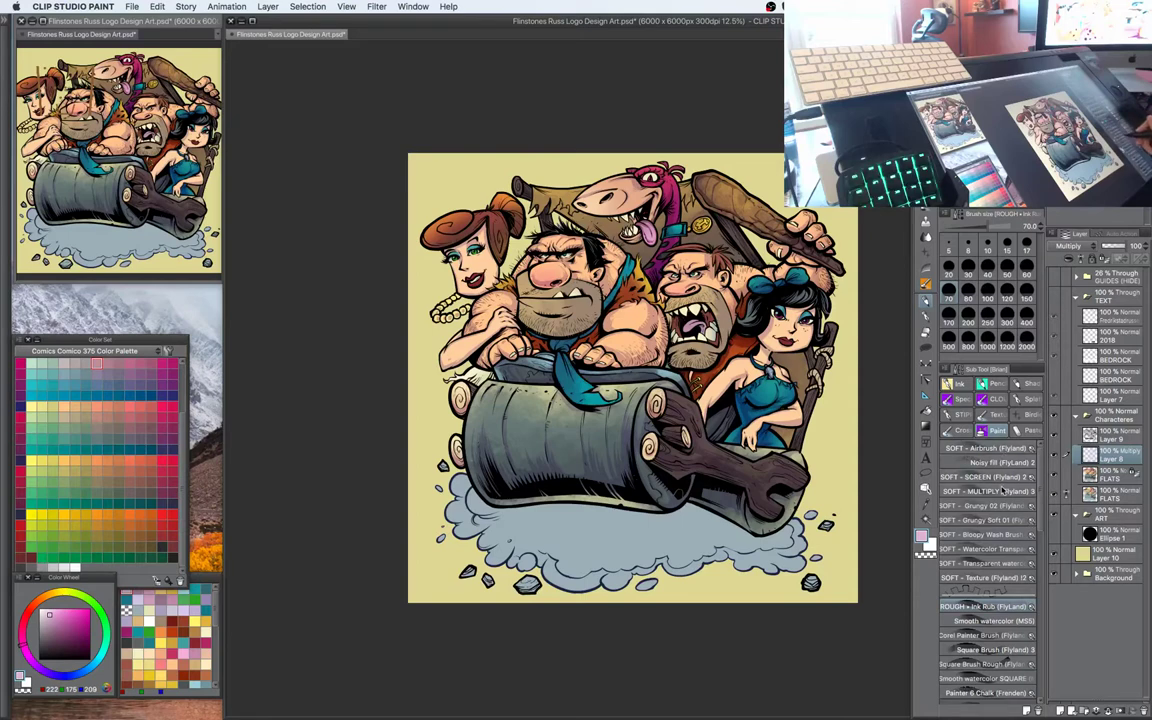
pyautogui.click(1005, 491)
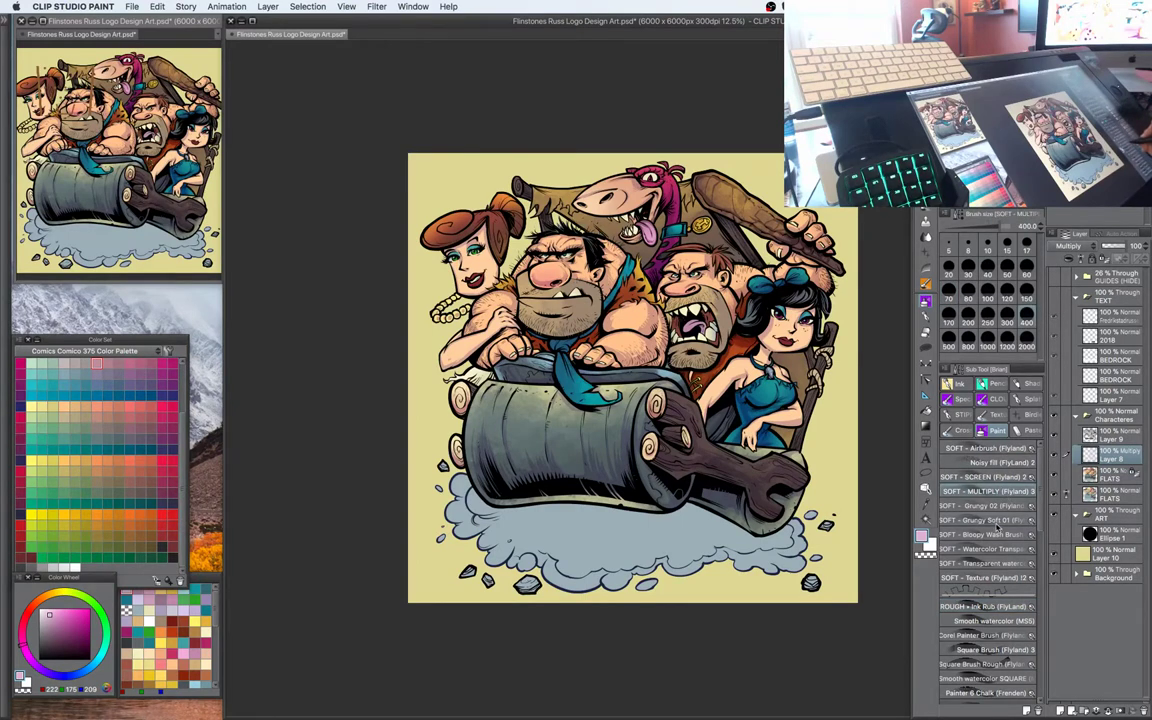
pyautogui.scroll(-4, 1037, 527)
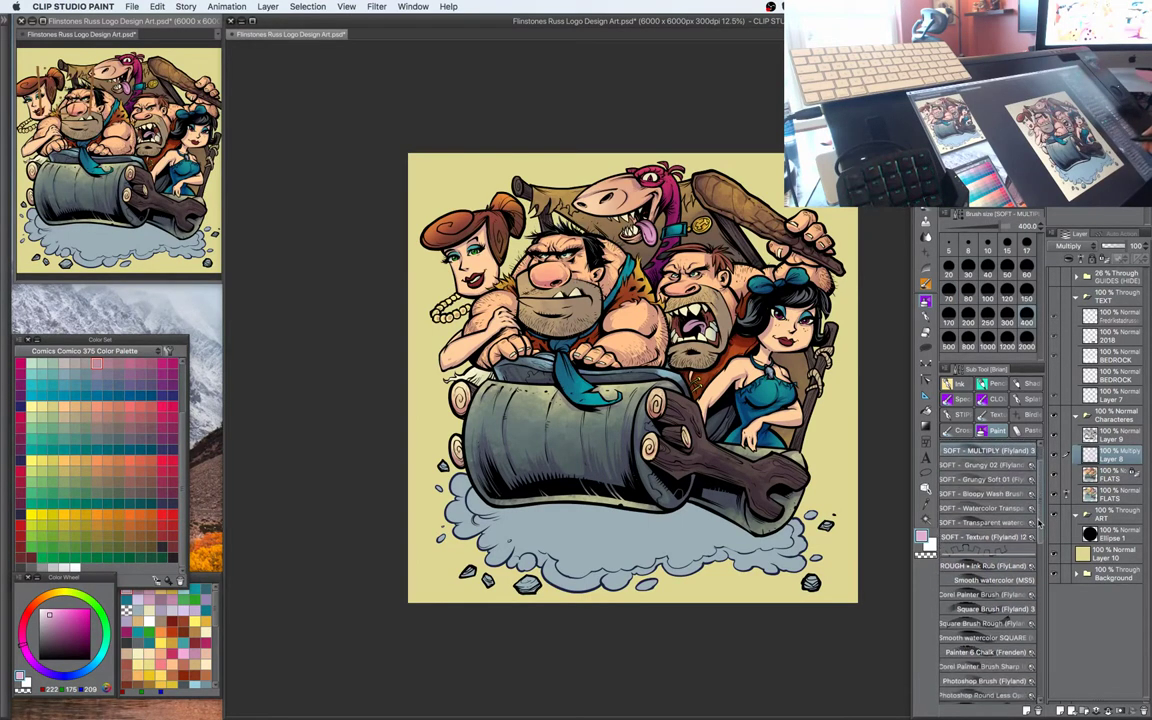
pyautogui.scroll(4, 1037, 526)
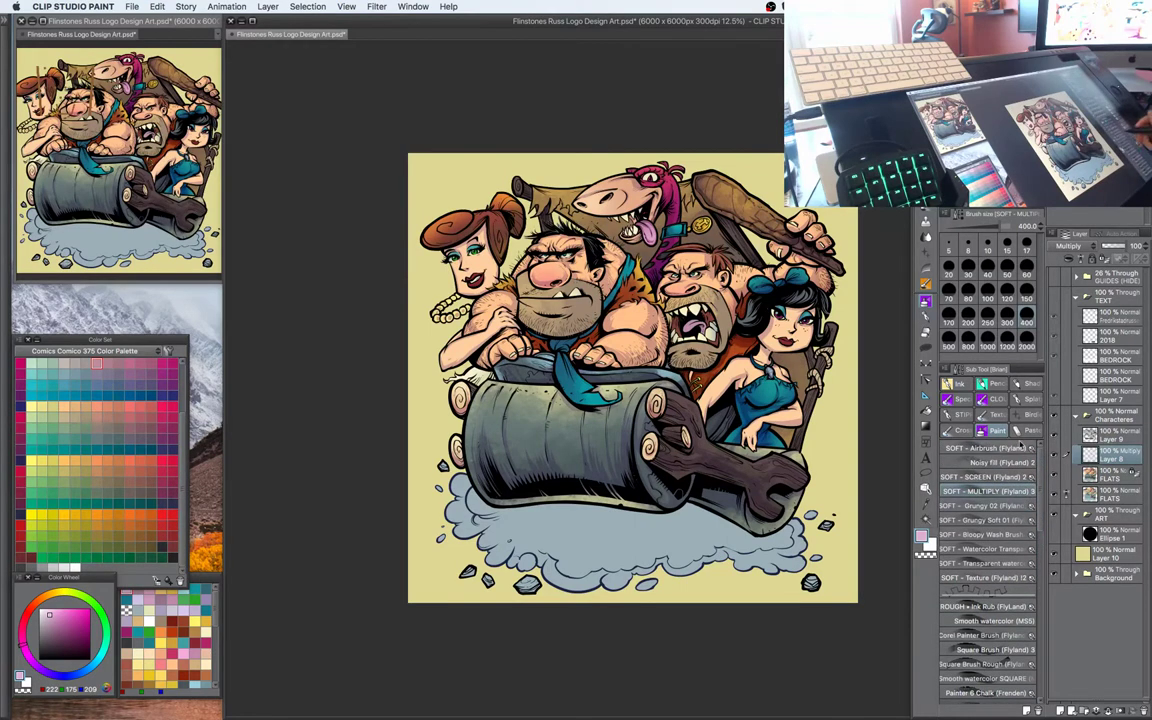
pyautogui.click(1008, 415)
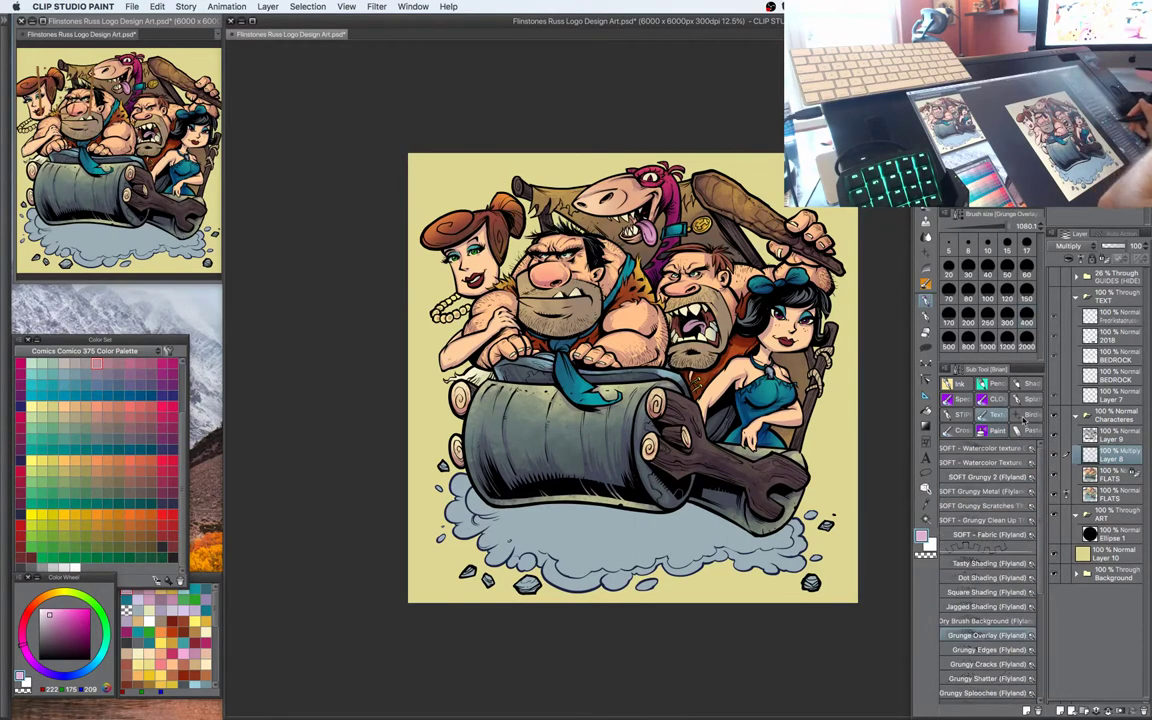
pyautogui.click(999, 399)
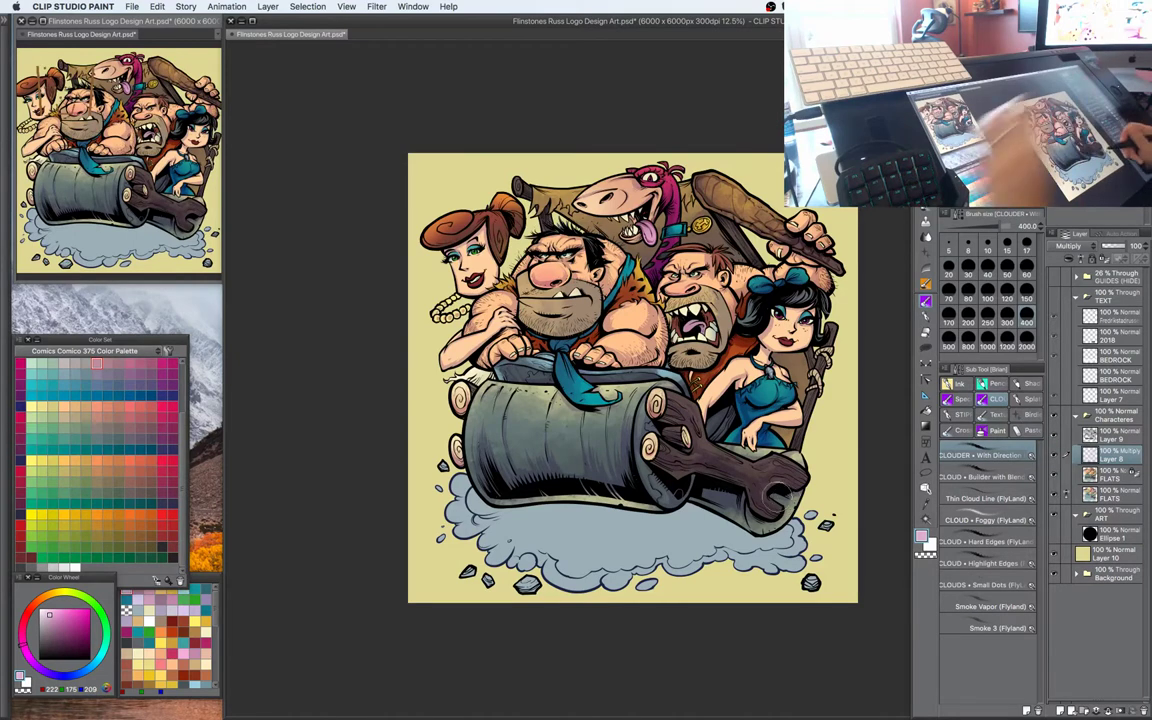
pyautogui.click(101, 656)
pyautogui.click(51, 616)
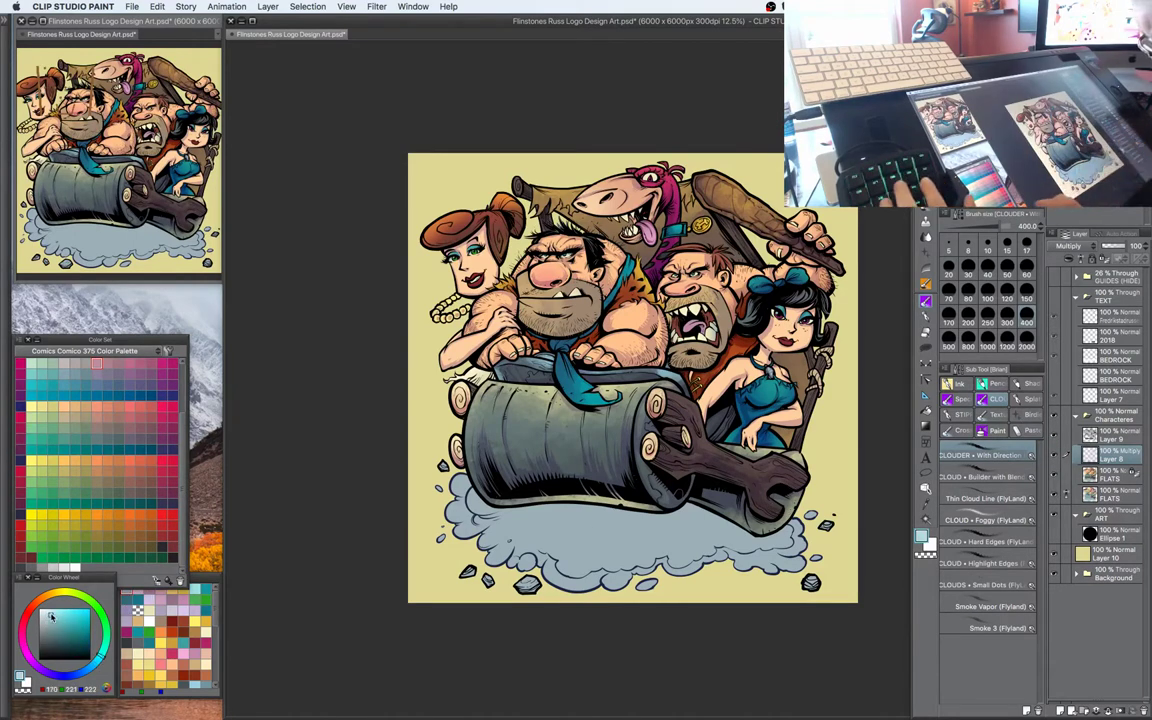
pyautogui.click(47, 610)
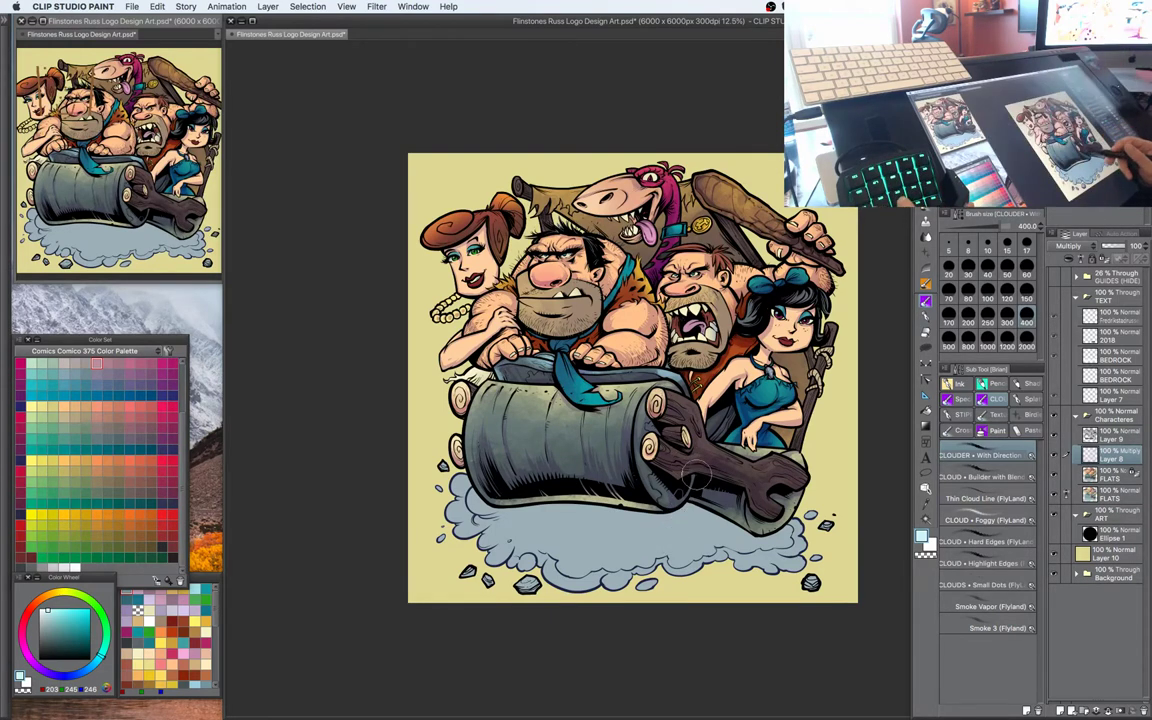
# Activate the upper FLATS layer, sample a grey-blue from the artwork, and lighten the colour to pale cyan (190, 233, 237)
pyautogui.click(1111, 475)
pyautogui.keyDown('alt'); pyautogui.click(690, 481); pyautogui.keyUp('alt')
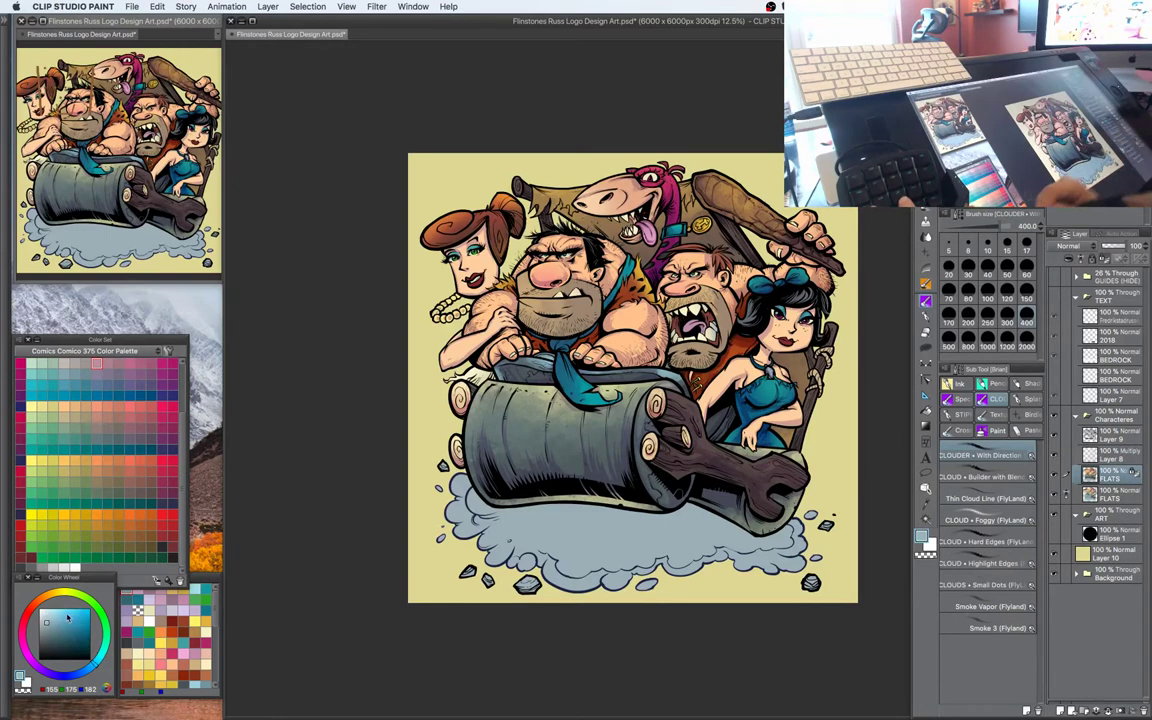
pyautogui.moveTo(52, 619); pyautogui.dragTo(48, 612)
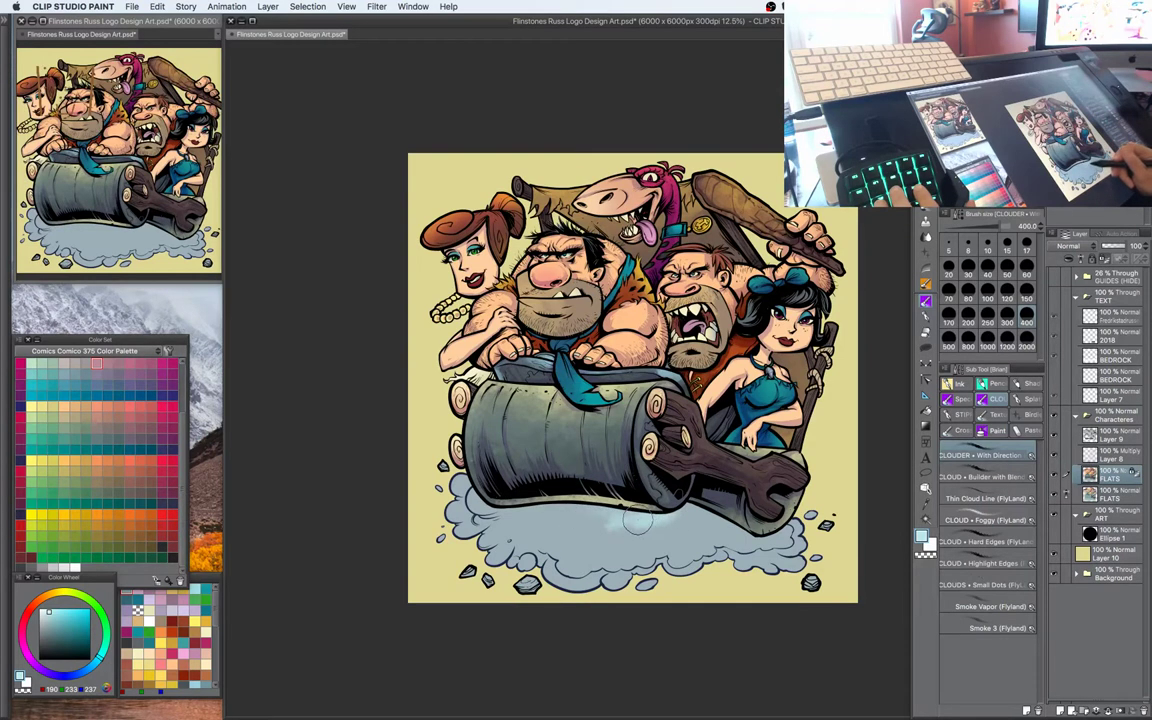
# Brush soft pale-cyan tones across the dust cloud beneath the roller, enlarging the brush for broader strokes
pyautogui.moveTo(638, 520); pyautogui.dragTo(679, 511)
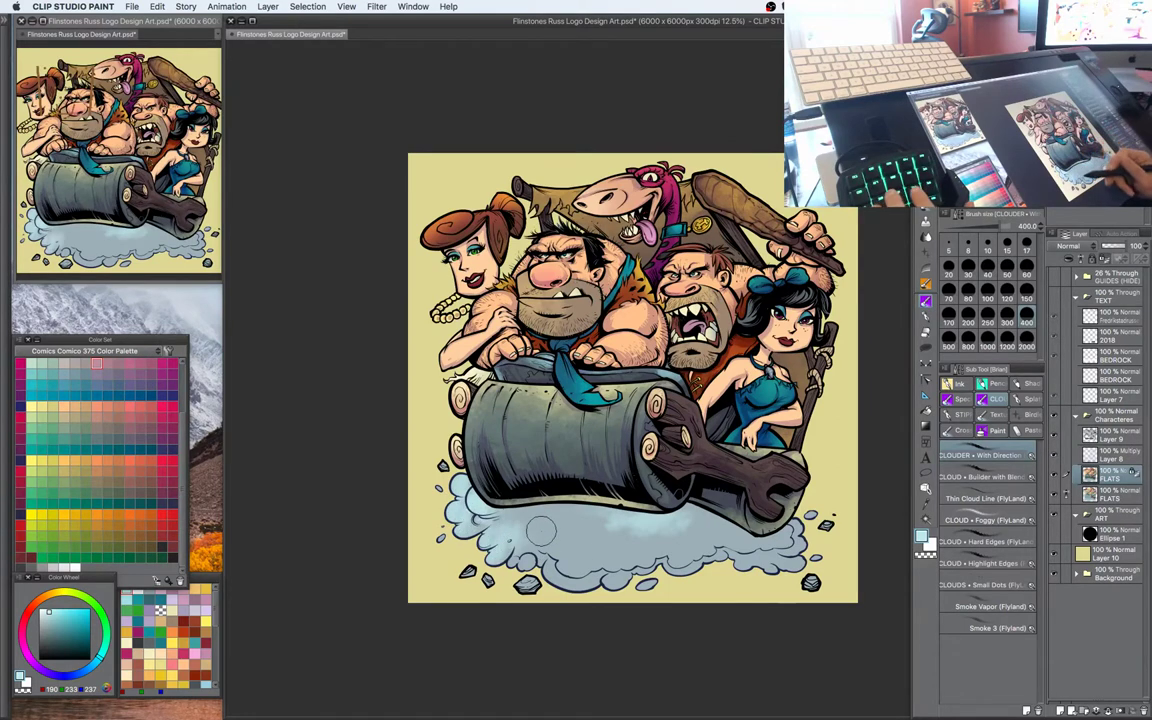
pyautogui.press(']')
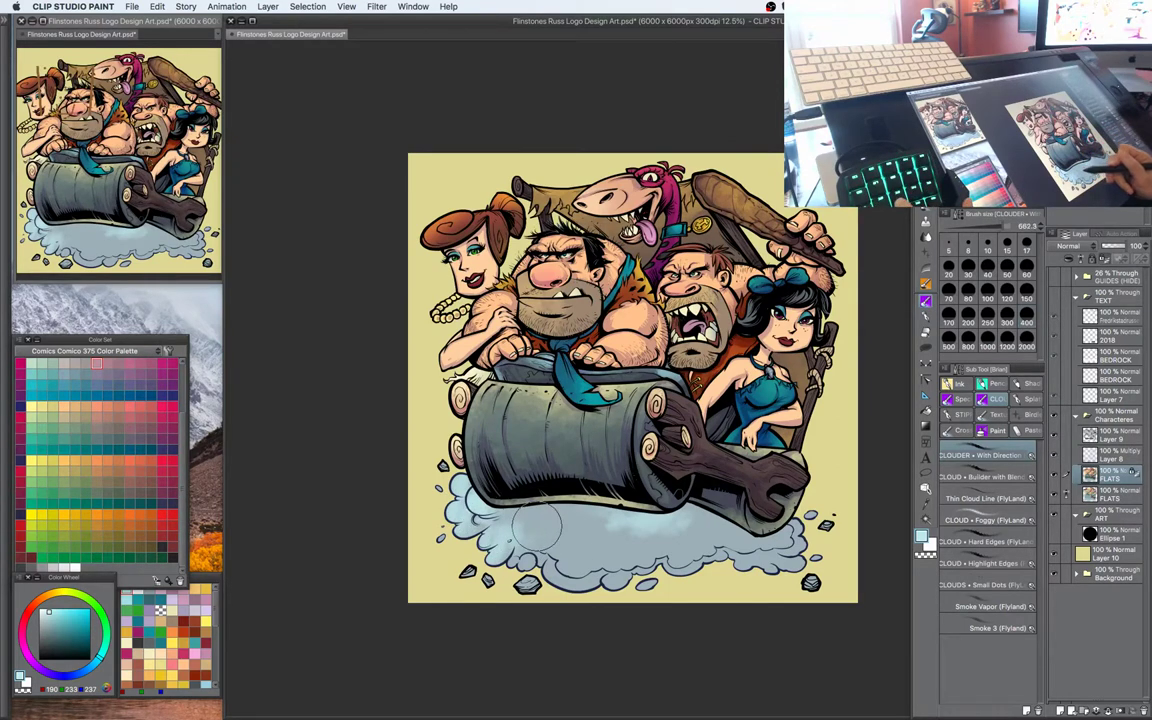
pyautogui.moveTo(535, 512)
pyautogui.mouseDown()
pyautogui.moveTo(560, 522)
pyautogui.moveTo(651, 502)
pyautogui.mouseUp()
pyautogui.moveTo(724, 558)
pyautogui.mouseDown()
pyautogui.moveTo(777, 582)
pyautogui.moveTo(780, 560)
pyautogui.mouseUp()
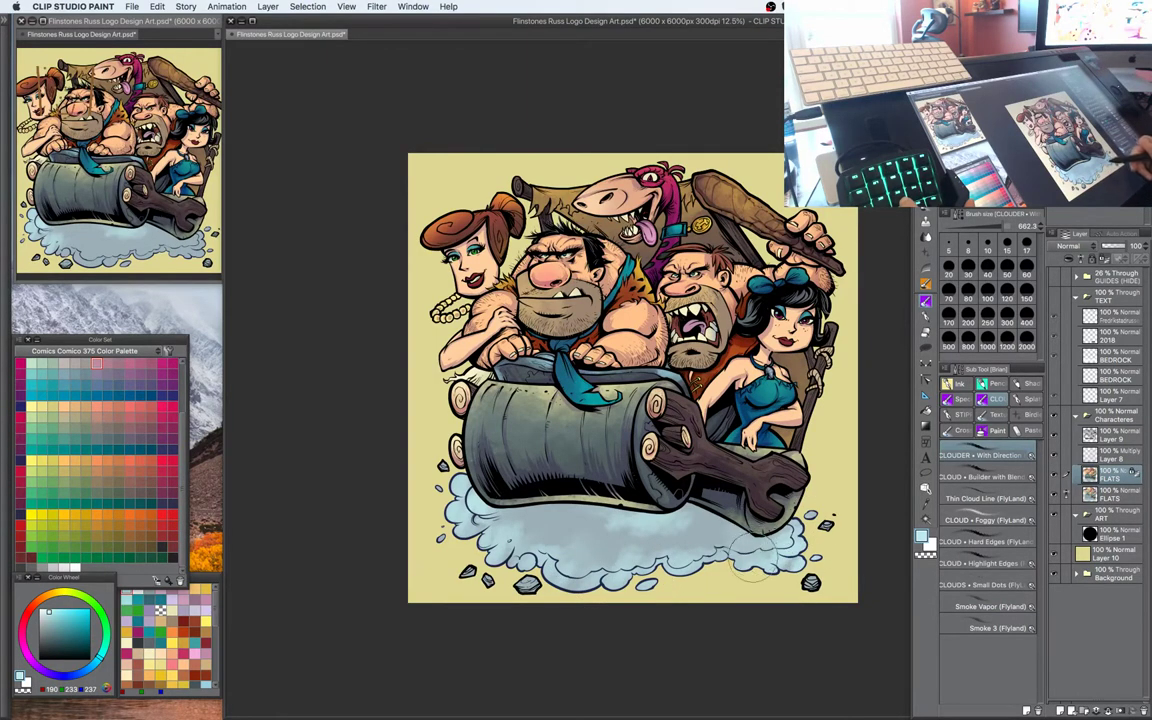
pyautogui.moveTo(672, 502)
pyautogui.mouseDown()
pyautogui.moveTo(600, 495)
pyautogui.moveTo(590, 514)
pyautogui.mouseUp()
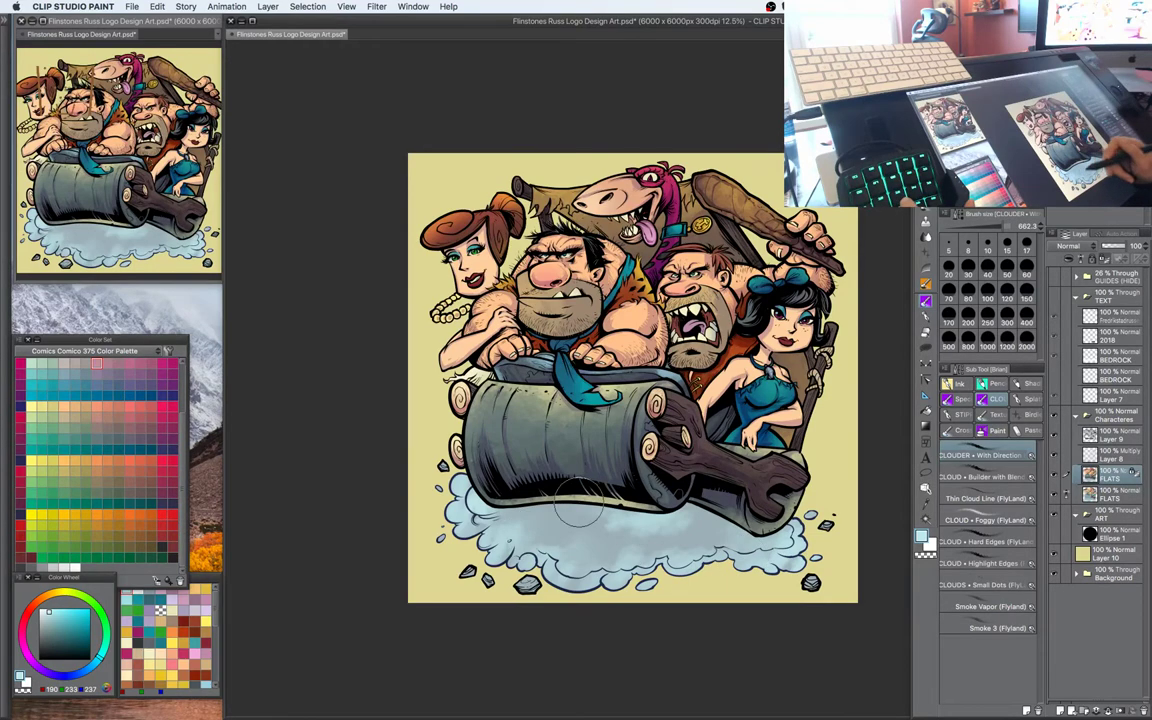
# Set the colour to a lighter cyan (209, 243, 239) and brush brighter highlights over the dust cloud
pyautogui.moveTo(530, 425); pyautogui.dragTo(494, 390)
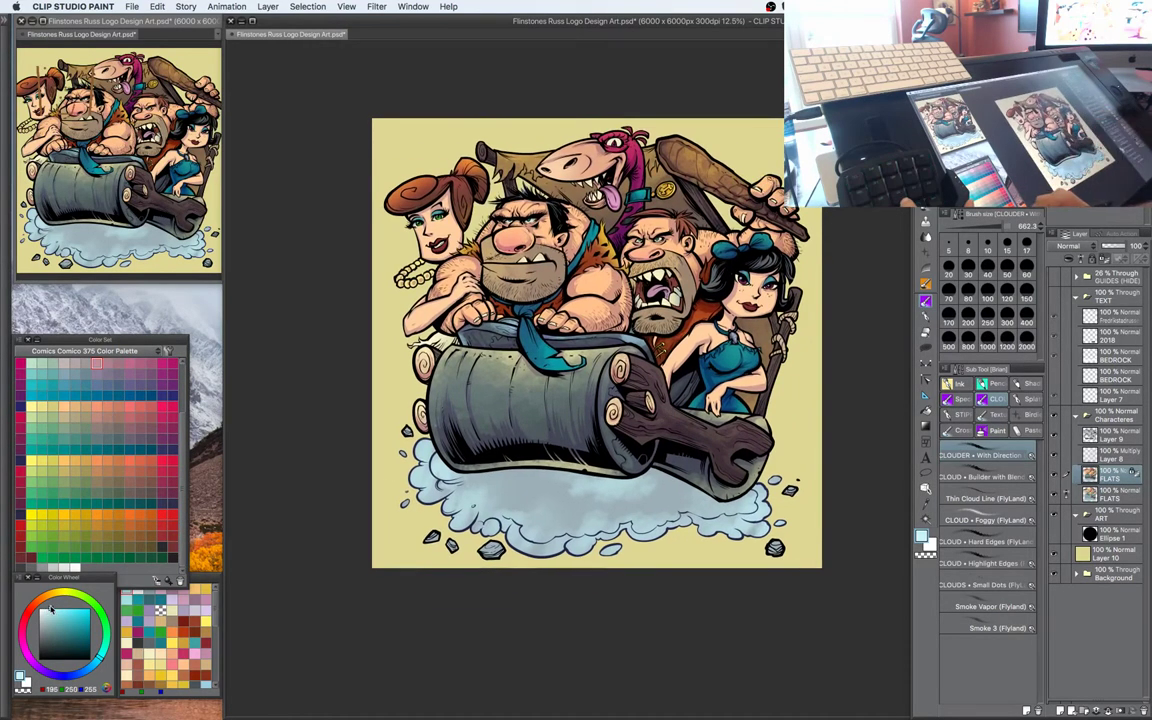
pyautogui.click(46, 612)
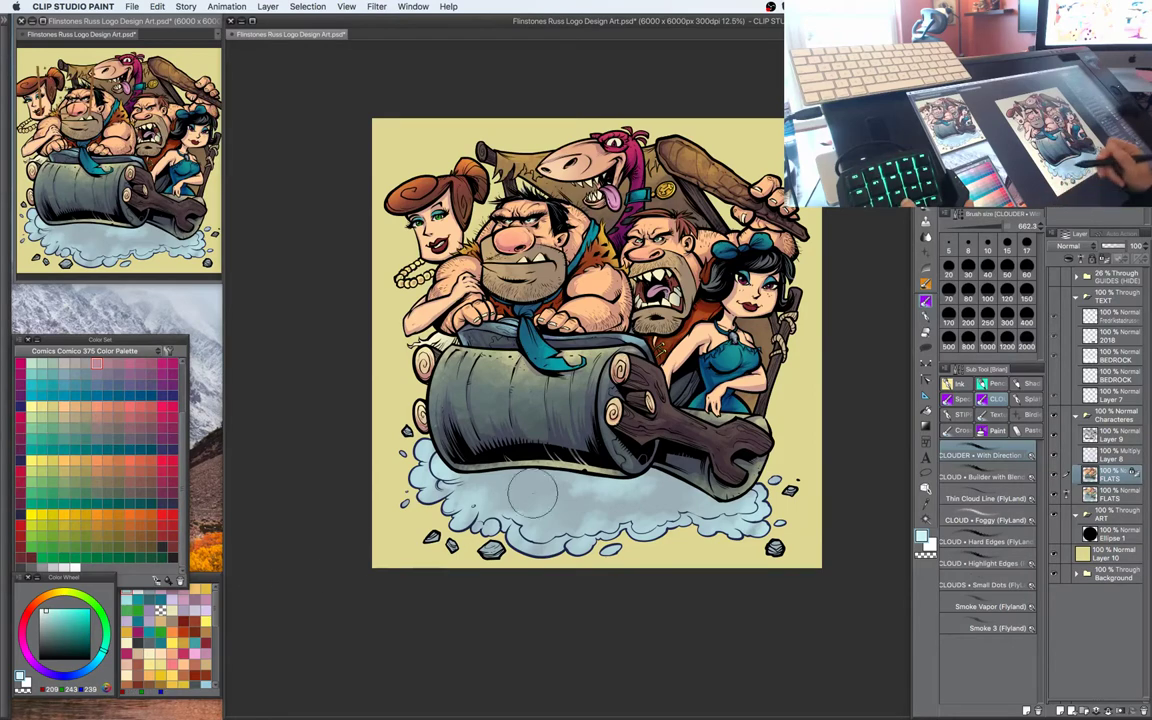
pyautogui.moveTo(500, 520)
pyautogui.mouseDown()
pyautogui.moveTo(457, 518)
pyautogui.moveTo(430, 497)
pyautogui.moveTo(430, 445)
pyautogui.mouseUp()
pyautogui.moveTo(595, 515)
pyautogui.mouseDown()
pyautogui.moveTo(658, 537)
pyautogui.moveTo(725, 534)
pyautogui.moveTo(790, 492)
pyautogui.mouseUp()
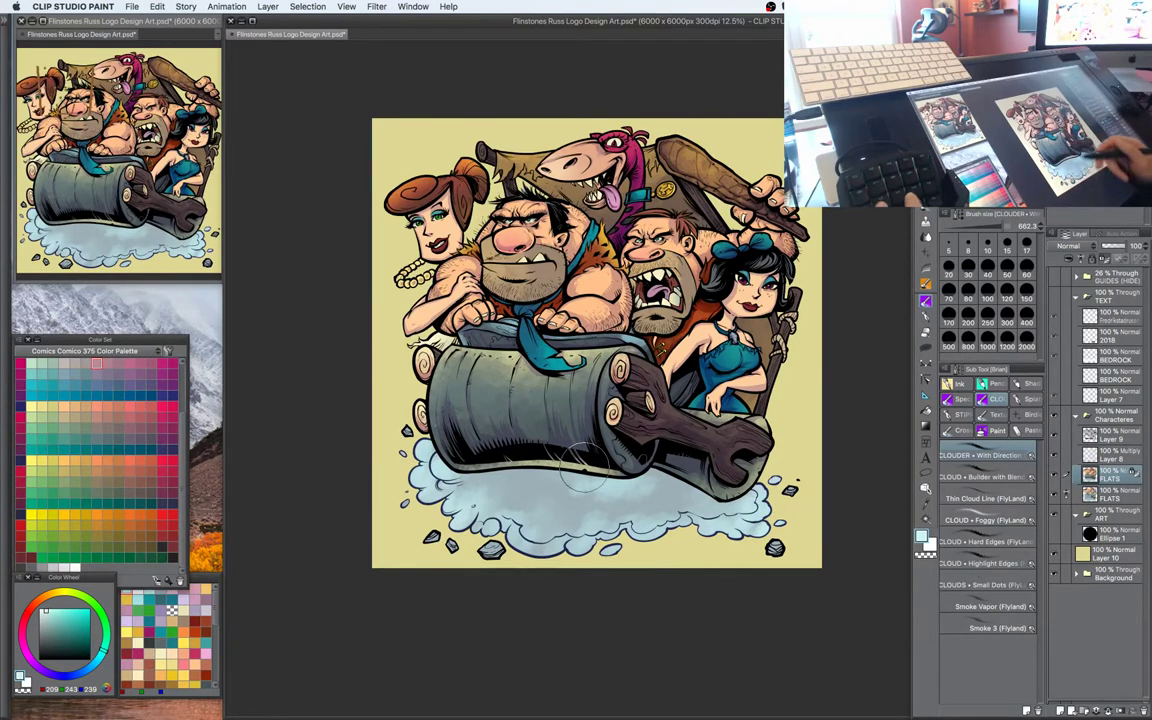
# Sample a dark brown (81, 65, 65) from the artwork and brush it over the small rocks around the dust cloud
pyautogui.press('w')
pyautogui.press('b')
pyautogui.keyDown('alt'); pyautogui.click(709, 430); pyautogui.keyUp('alt')
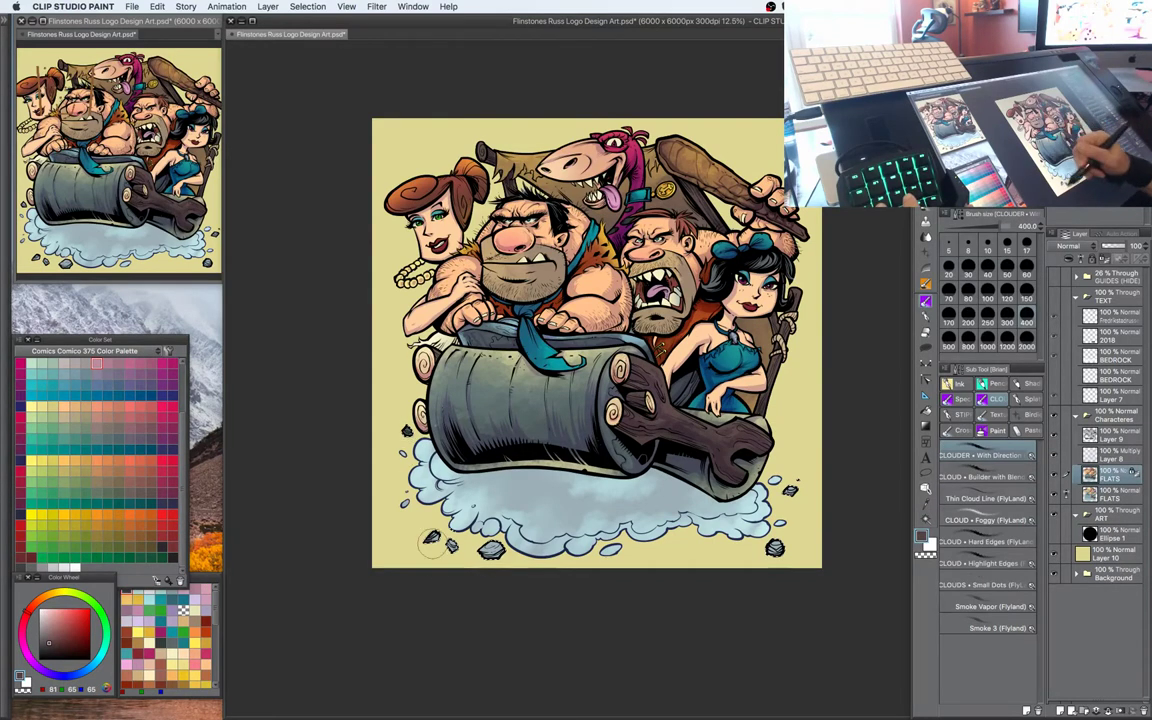
pyautogui.moveTo(432, 543); pyautogui.dragTo(494, 551)
pyautogui.moveTo(770, 548); pyautogui.dragTo(790, 545)
pyautogui.moveTo(798, 488); pyautogui.dragTo(790, 491)
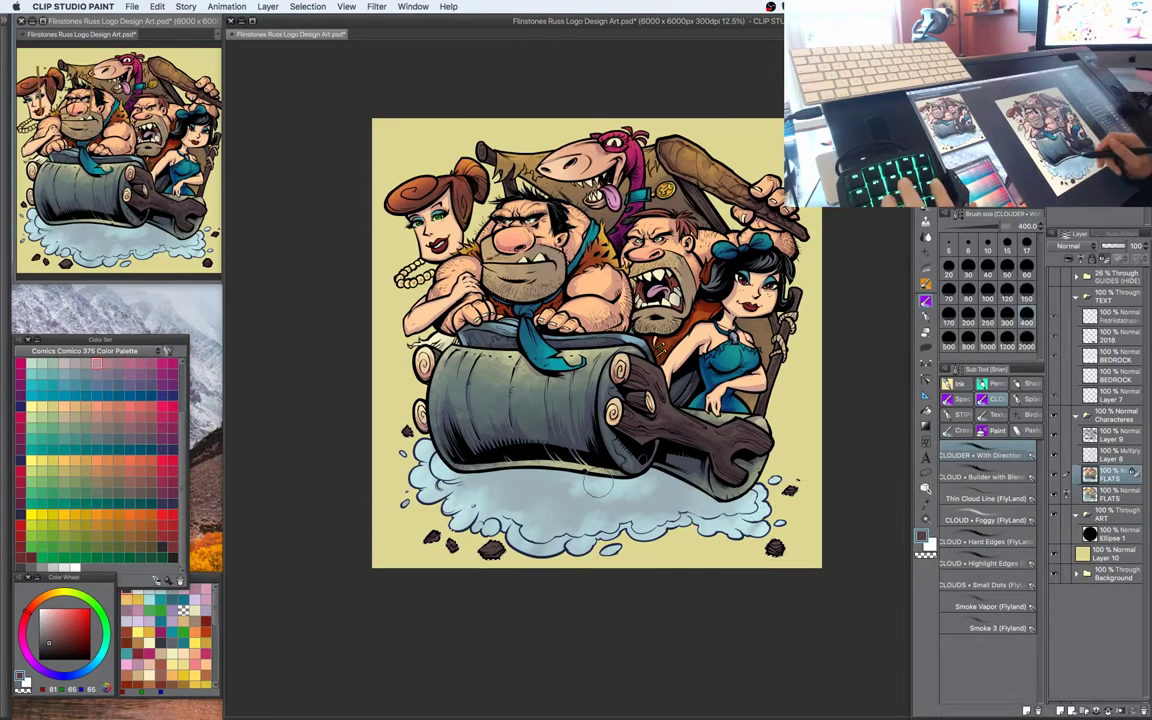
# Set the colour to orange-brown (174, 109, 78), reduce the brush size to about 75, and brush highlights on the small rocks
pyautogui.click(48, 642)
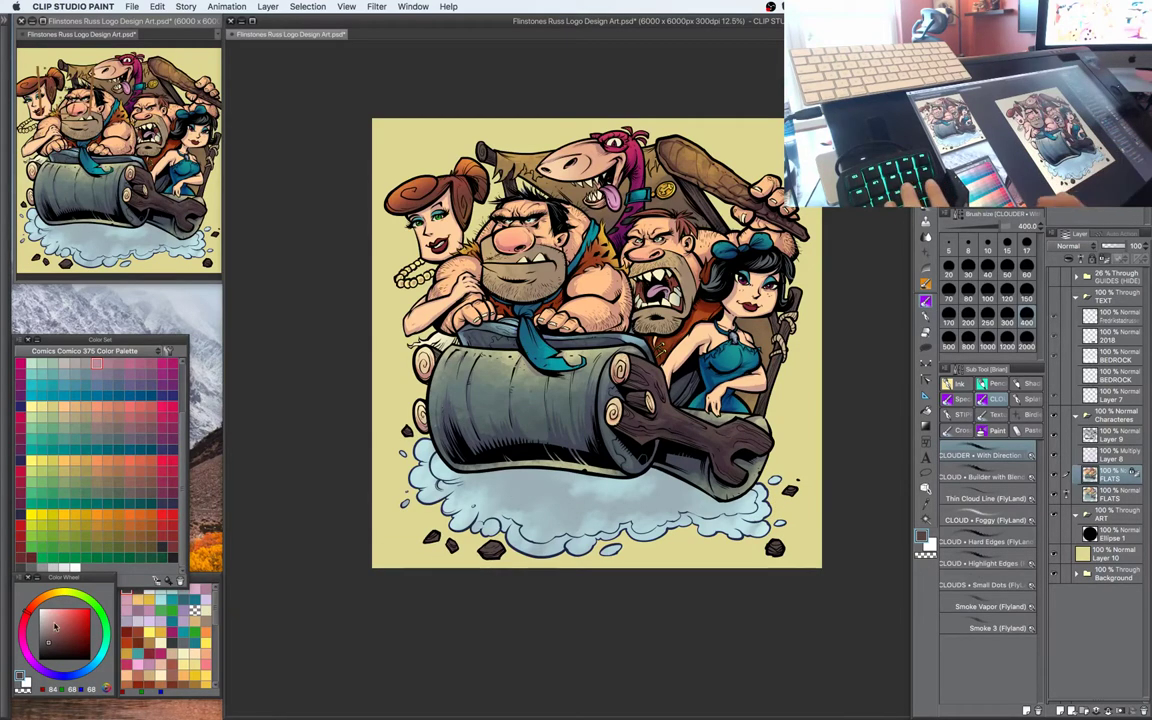
pyautogui.click(36, 601)
pyautogui.click(67, 625)
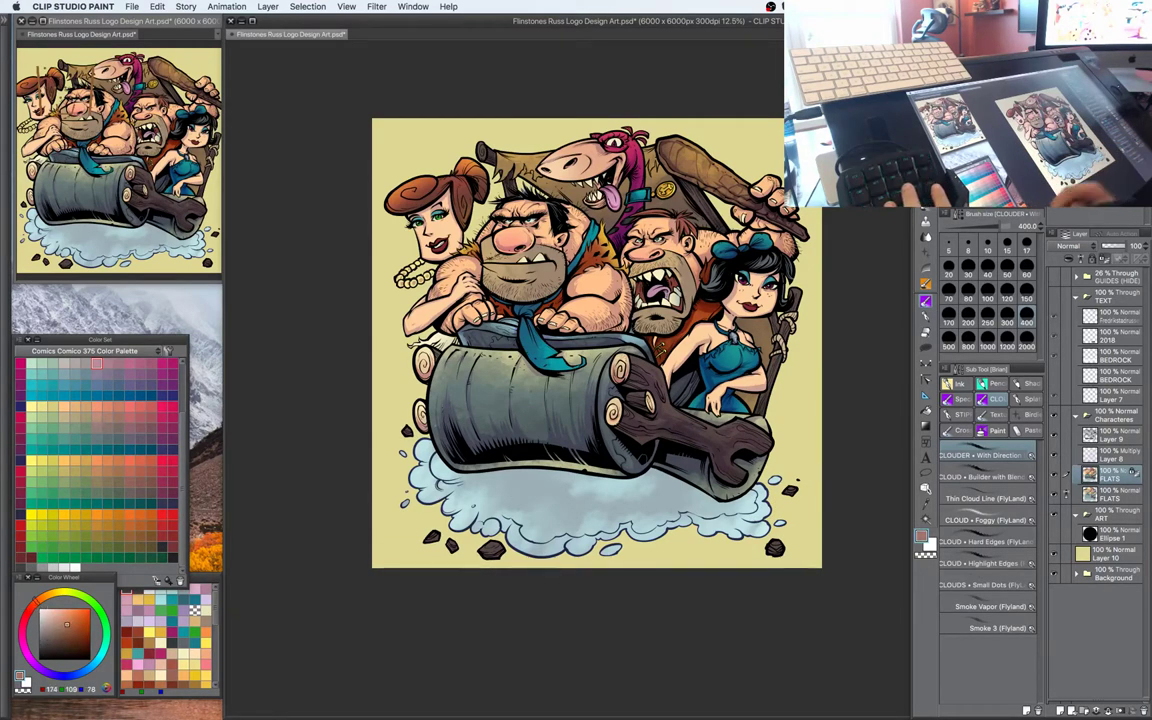
pyautogui.moveTo(425, 460)
pyautogui.mouseDown()
pyautogui.moveTo(437, 448)
pyautogui.moveTo(434, 474)
pyautogui.mouseUp()
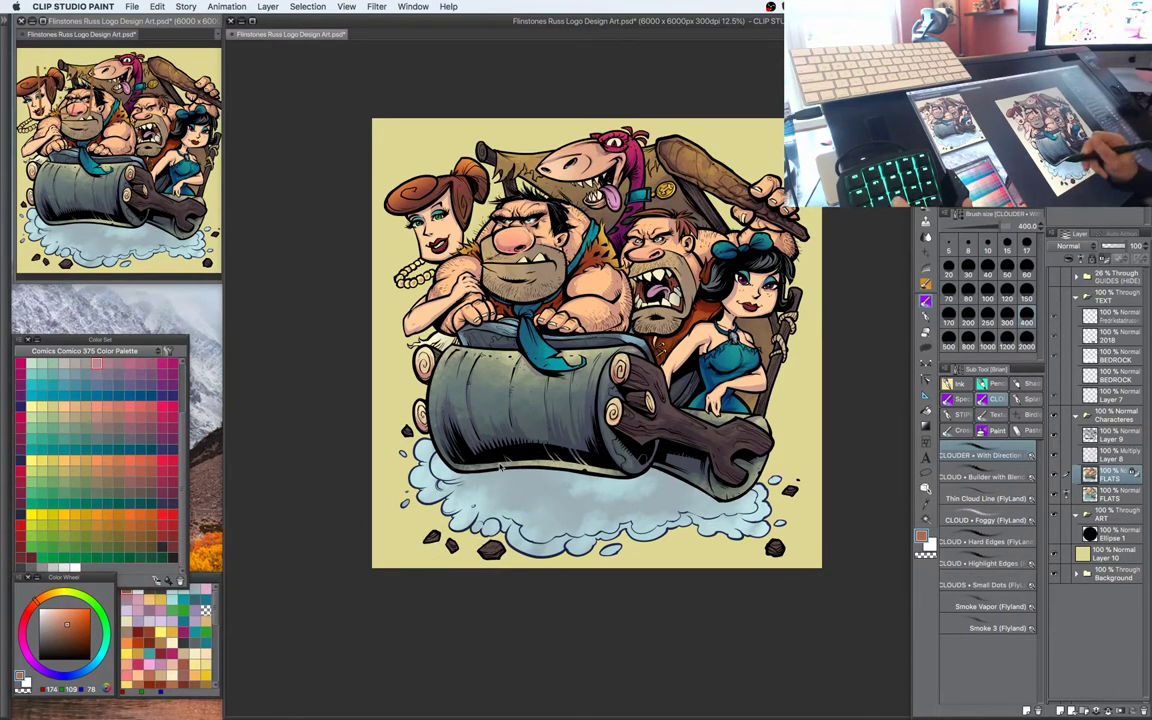
pyautogui.press('[')
pyautogui.press('[')
pyautogui.press('[')
pyautogui.press('[')
pyautogui.press('[')
pyautogui.press('[')
pyautogui.press('[')
pyautogui.press('[')
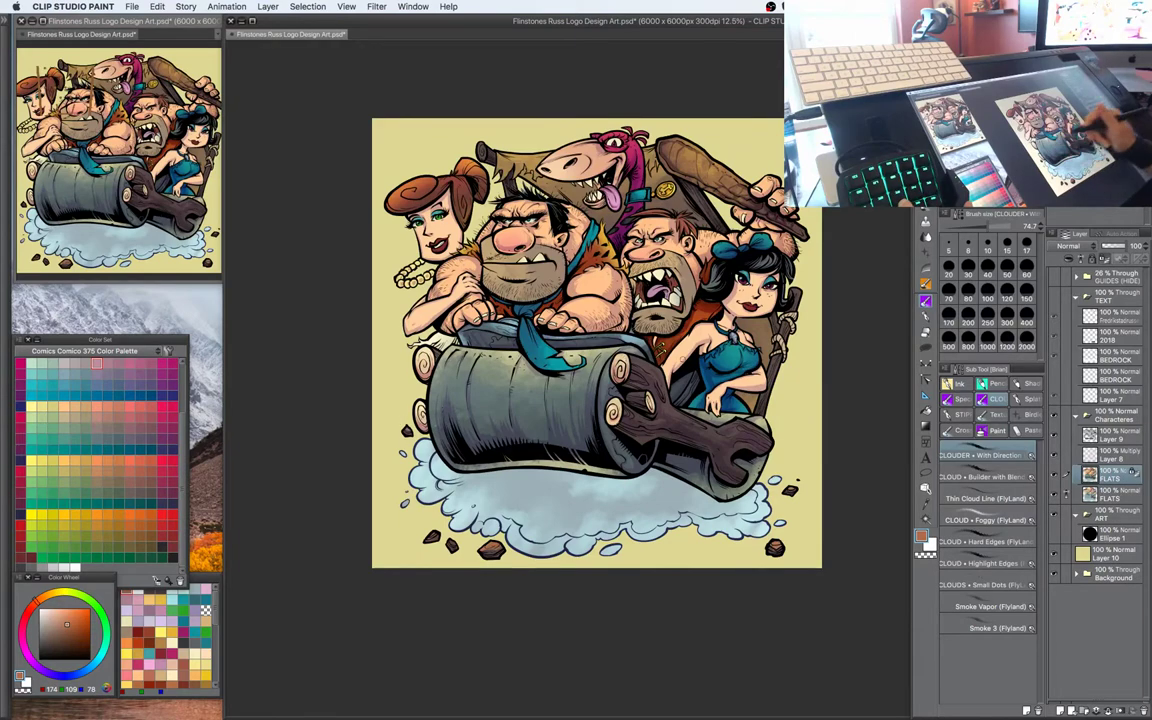
# Switch to the Lasso selection tool and save the illustration
pyautogui.moveTo(728, 378); pyautogui.dragTo(762, 437)
pyautogui.moveTo(829, 420); pyautogui.dragTo(822, 504)
pyautogui.press('super+plus')
pyautogui.moveTo(734, 201)
pyautogui.mouseDown()
pyautogui.moveTo(752, 355)
pyautogui.moveTo(713, 369)
pyautogui.mouseUp()
pyautogui.press('m')
pyautogui.press('super+s')
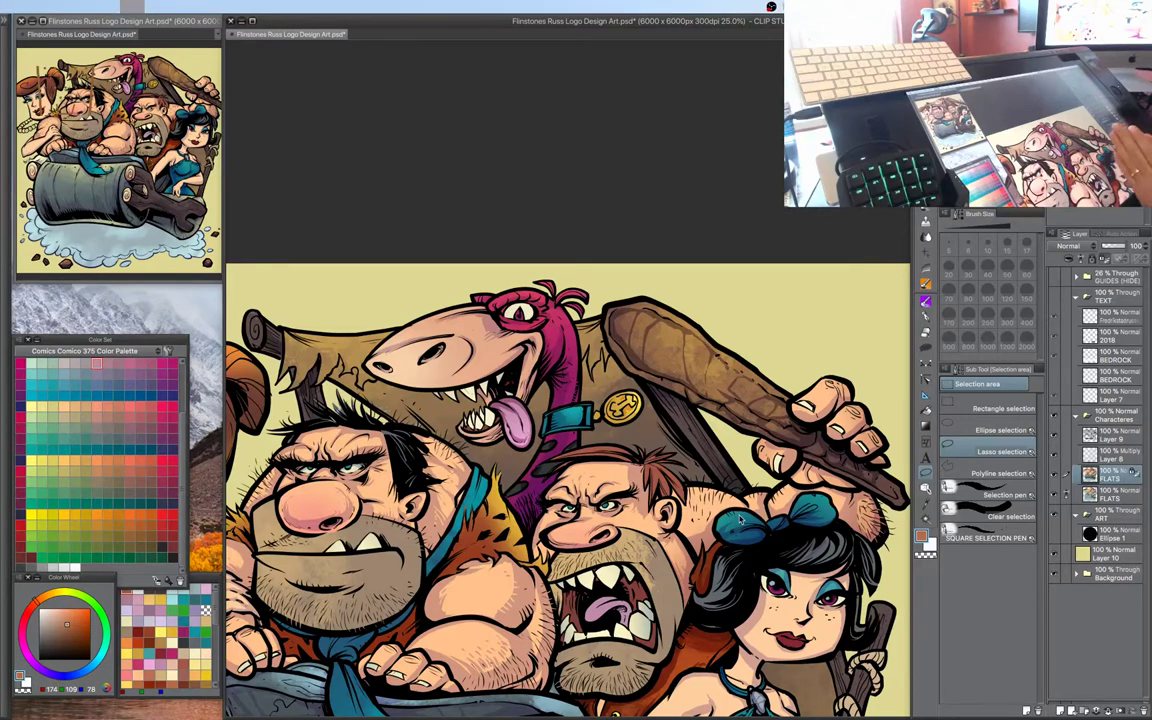
# Brighten the active FLATS layer with Level Correction by lowering the RGB input white point slightly
pyautogui.press('super+minus')
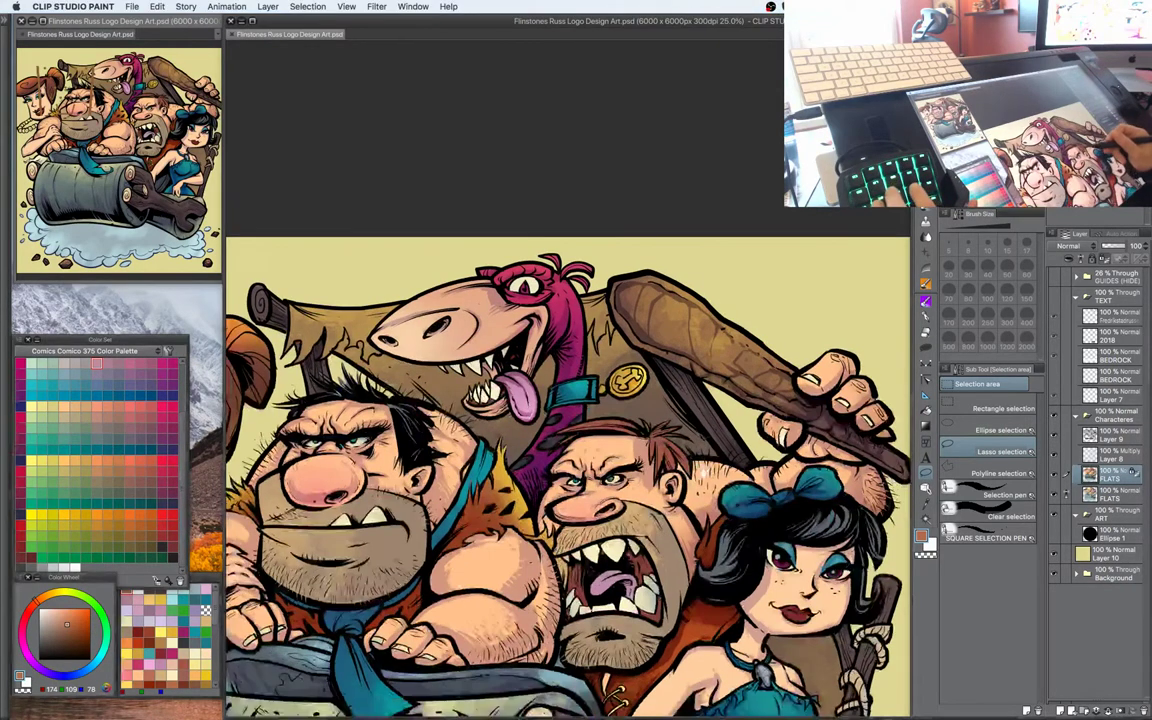
pyautogui.moveTo(690, 597); pyautogui.dragTo(765, 350)
pyautogui.press('super+minus')
pyautogui.press('super+minus')
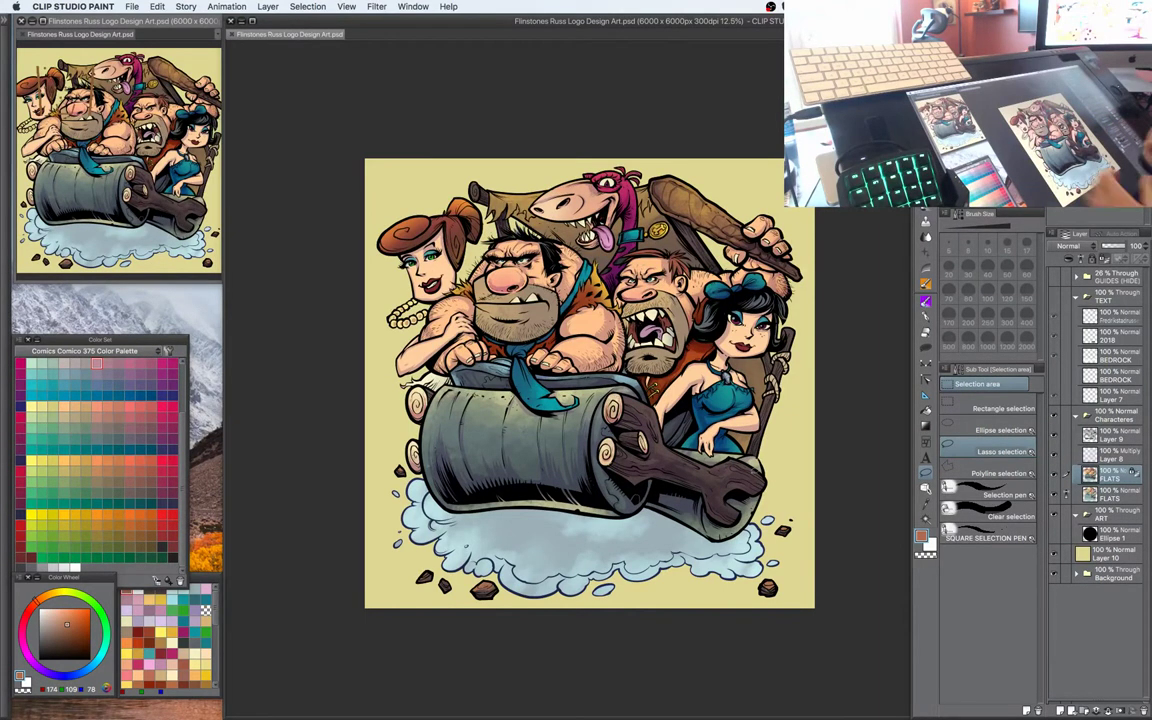
pyautogui.hotkey('ctrl', 'l')
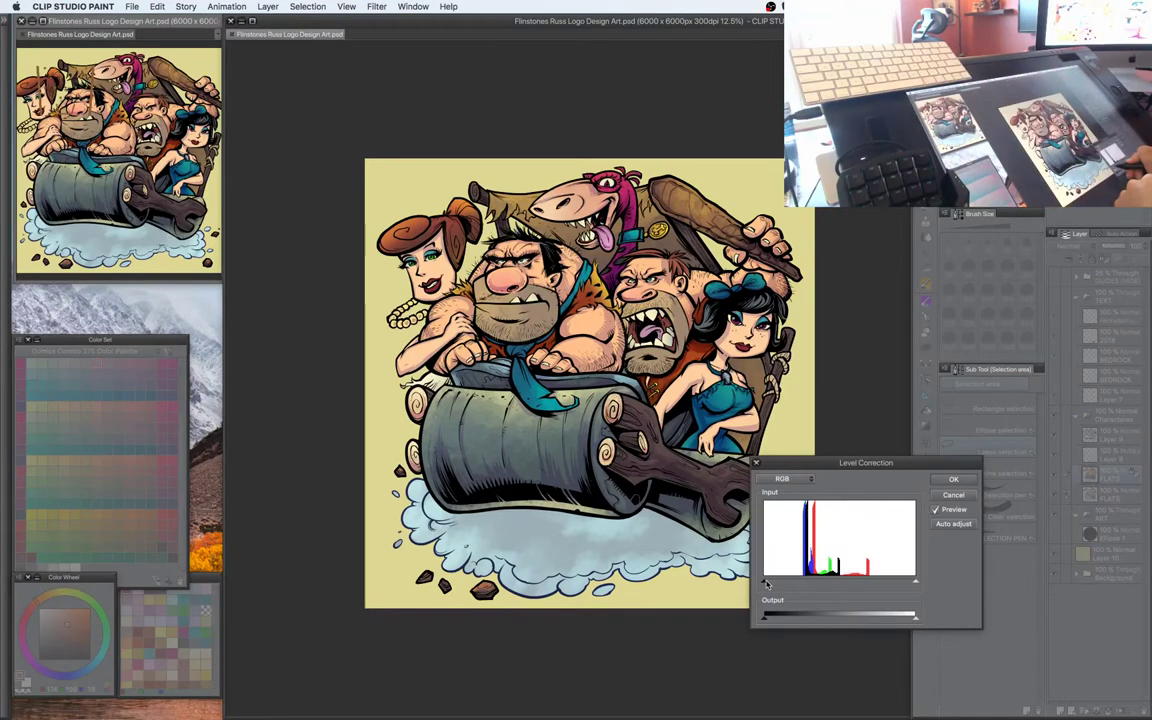
pyautogui.moveTo(916, 583); pyautogui.dragTo(899, 586)
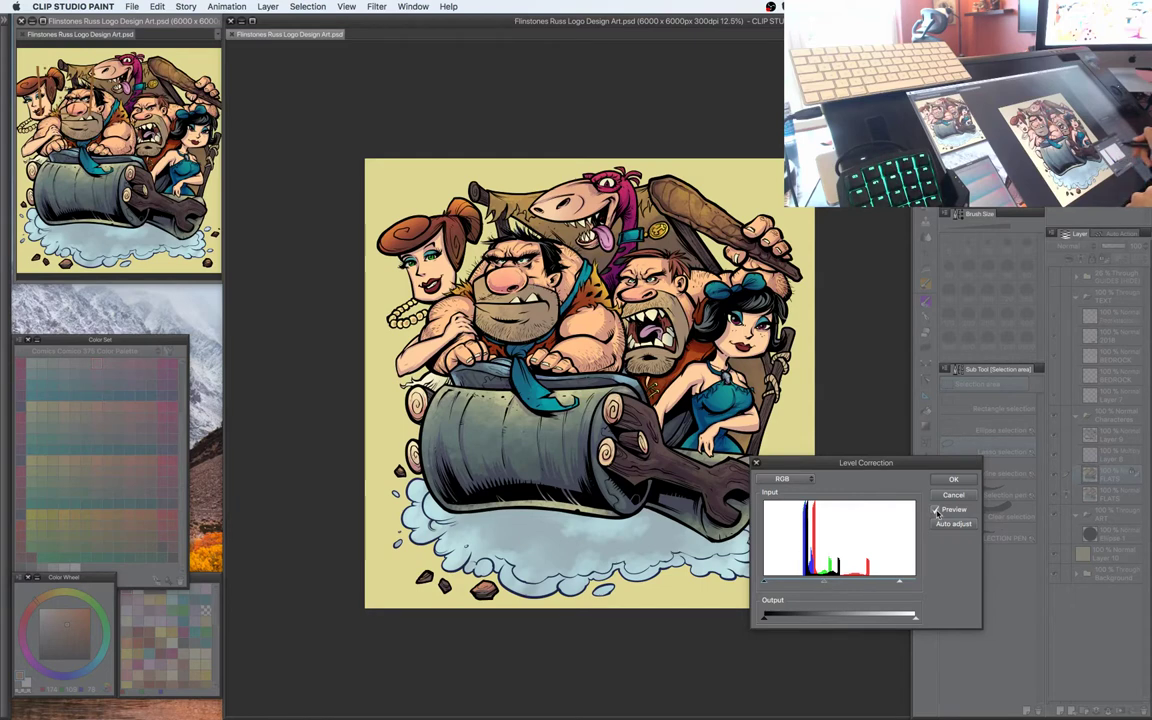
pyautogui.click(953, 479)
# Reduce the opacity of the Multiply shadow layer, Layer 8, to 90%
pyautogui.moveTo(808, 455); pyautogui.dragTo(816, 488)
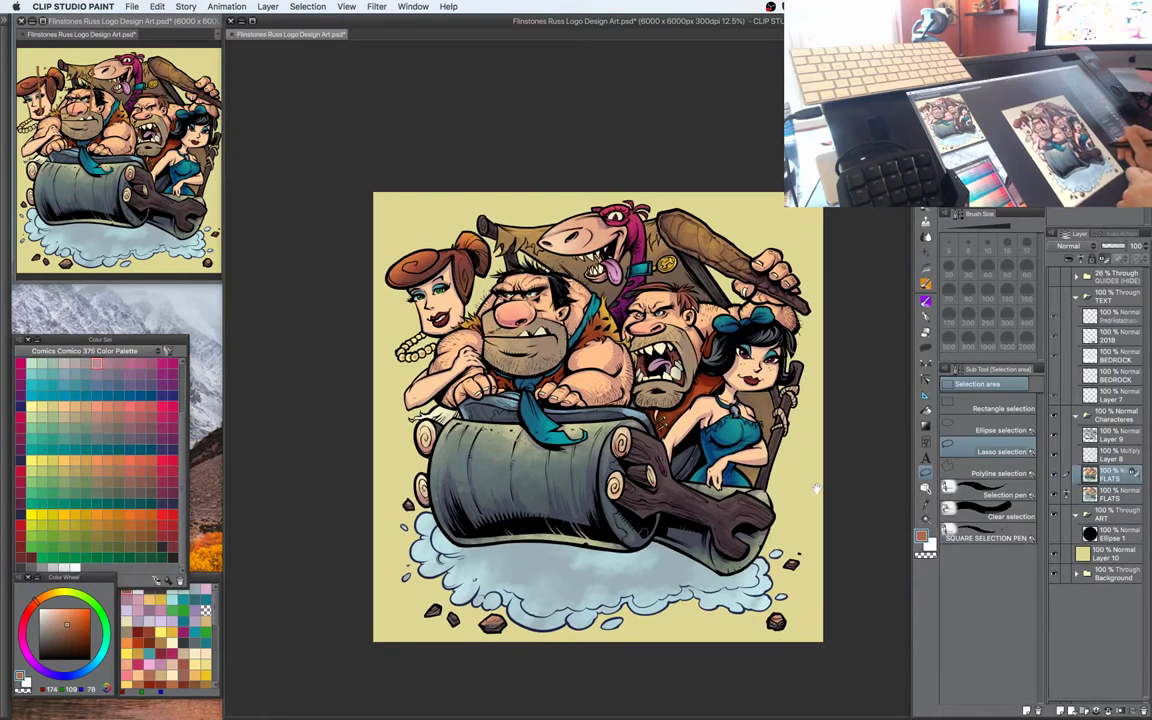
pyautogui.click(1112, 456)
pyautogui.click(1120, 247)
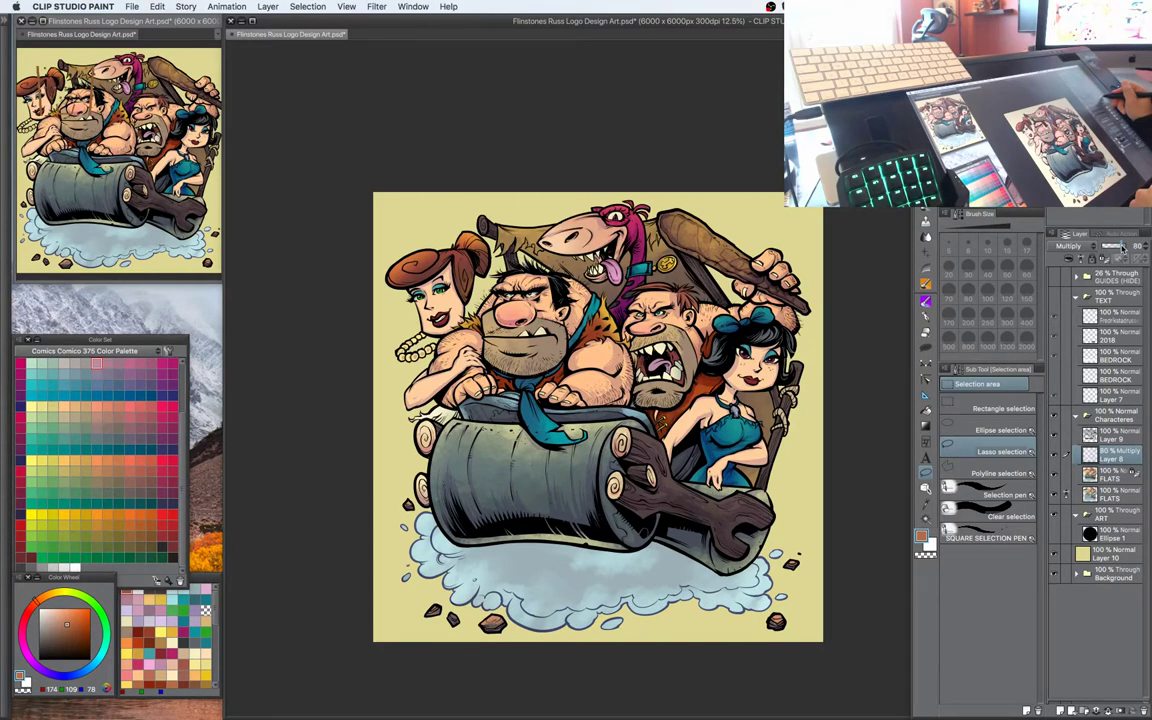
pyautogui.moveTo(1122, 248); pyautogui.dragTo(1124, 248)
pyautogui.moveTo(836, 447); pyautogui.dragTo(872, 465)
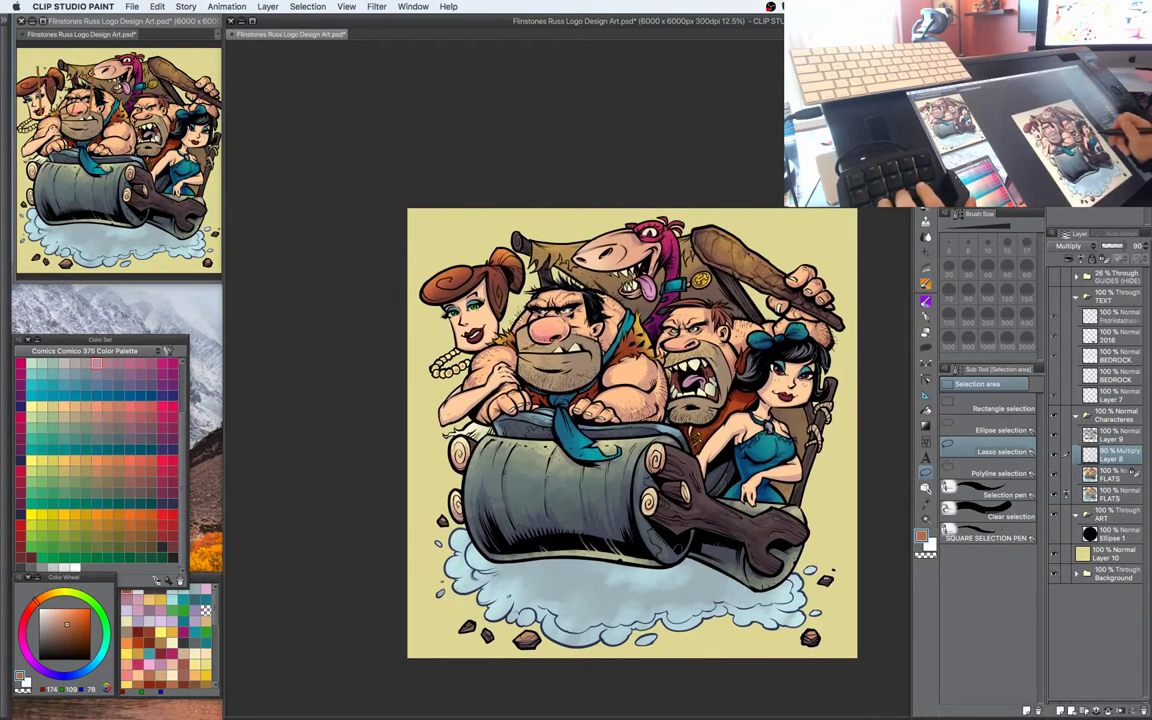
# Merge the Multiply shadow layer, Layer 8, down into the FLATS layer beneath it
pyautogui.press('super+plus')
pyautogui.press('super+plus')
pyautogui.moveTo(870, 396); pyautogui.dragTo(818, 426)
pyautogui.press('super+plus')
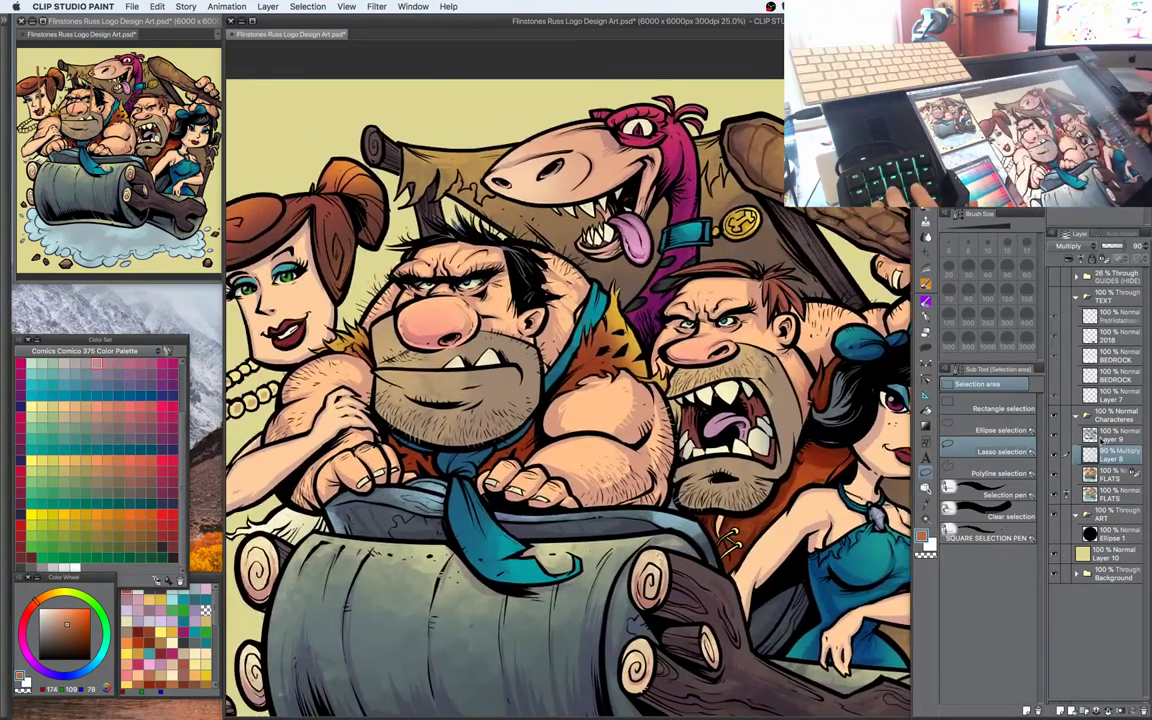
pyautogui.click(1110, 438)
pyautogui.click(1110, 455)
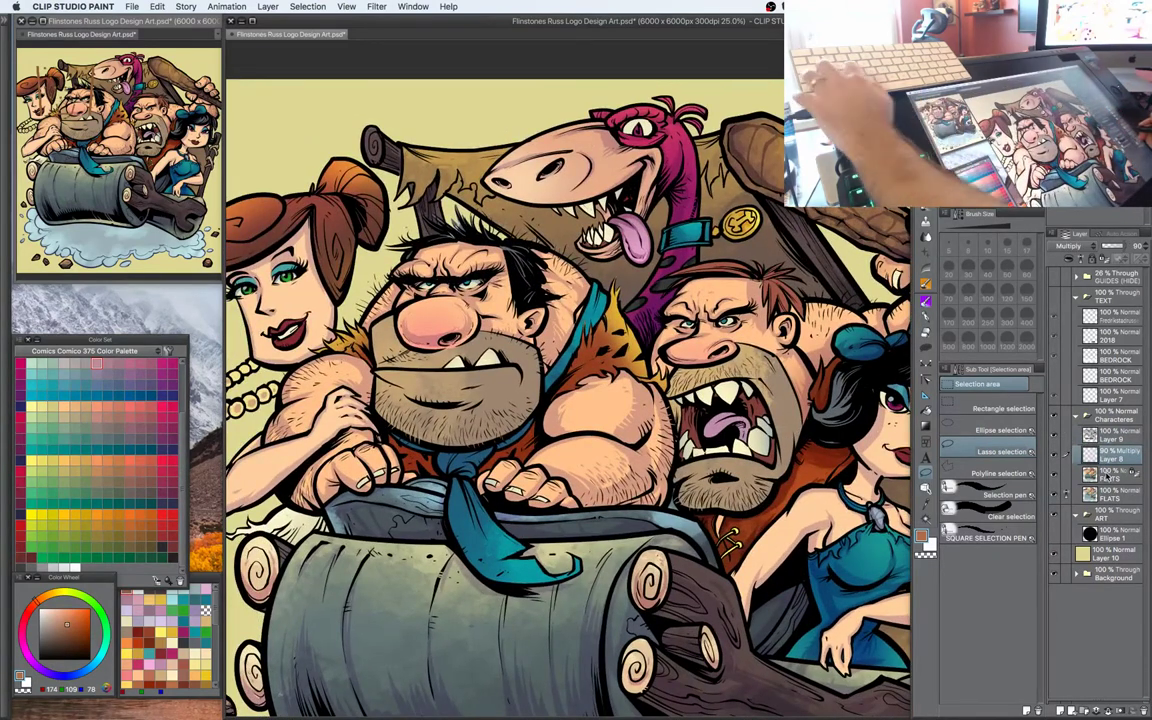
pyautogui.hotkey('ctrl', 'e')
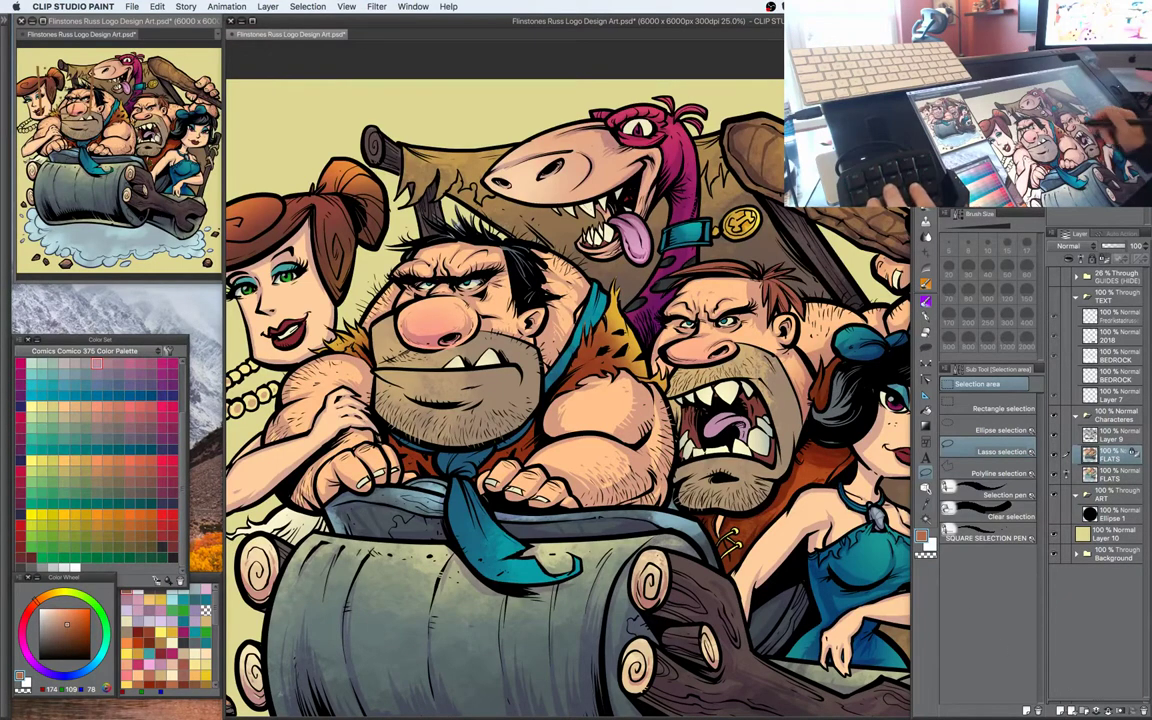
# Add a new empty Normal layer directly above the merged FLATS layer for highlights
pyautogui.press('b')
pyautogui.press('m')
pyautogui.hotkey('ctrl', '+')
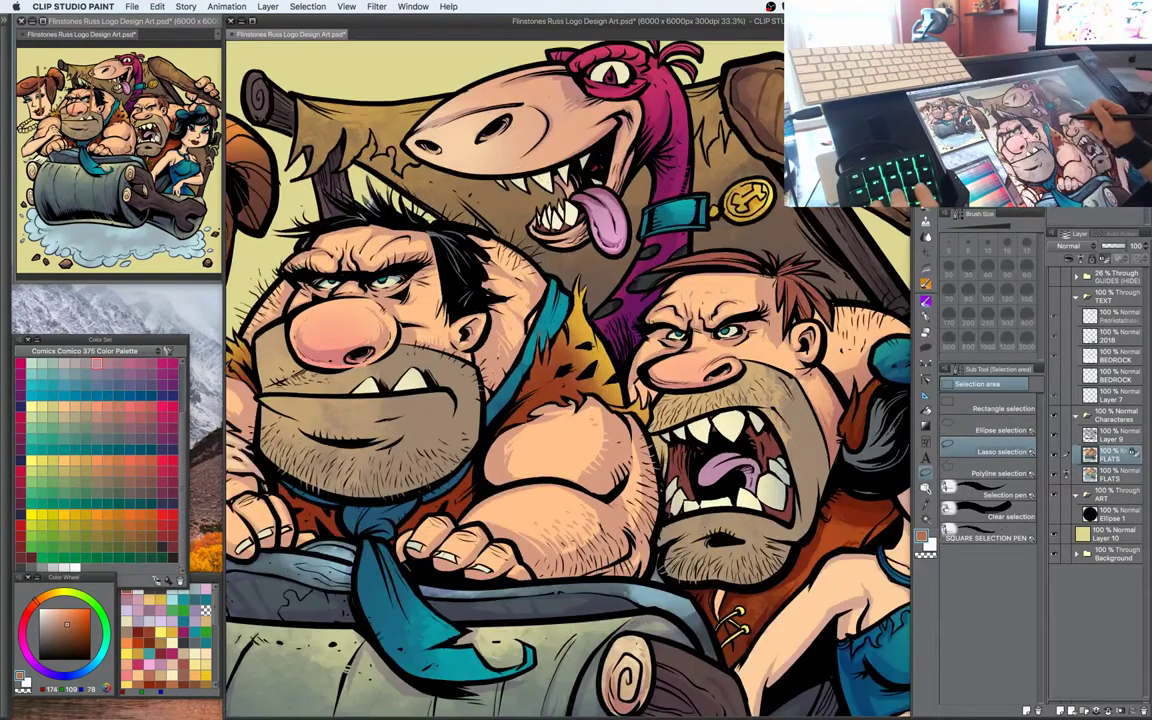
pyautogui.press('b')
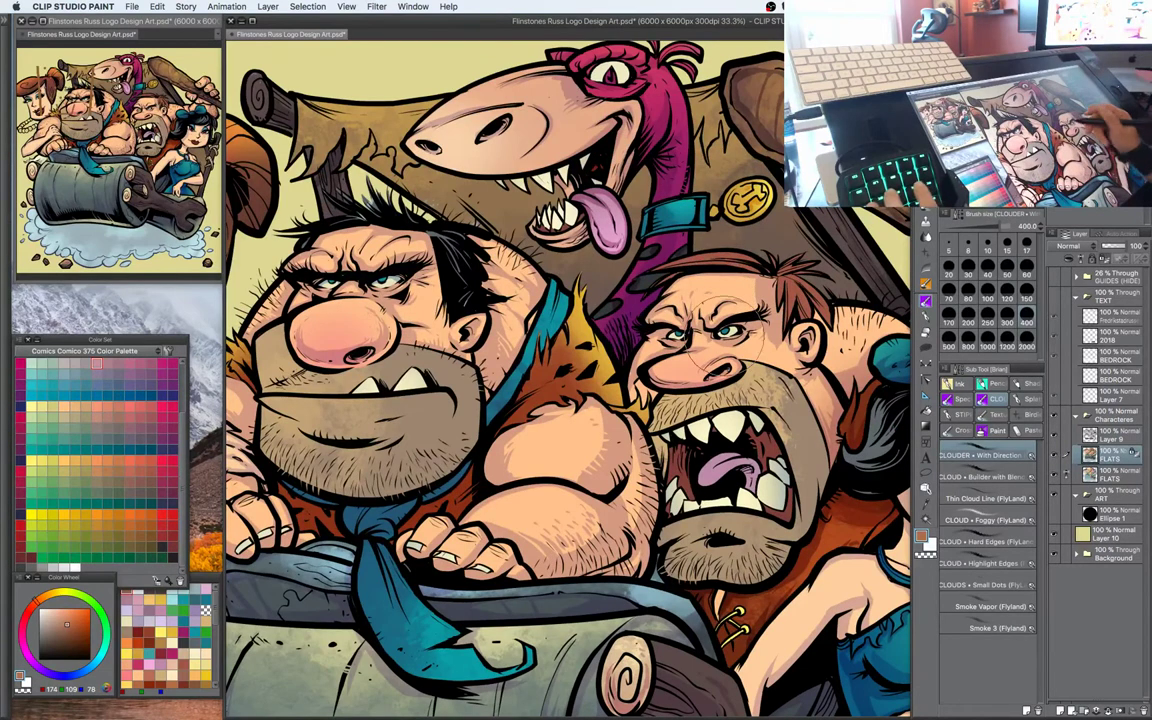
pyautogui.click(1060, 710)
pyautogui.press('m')
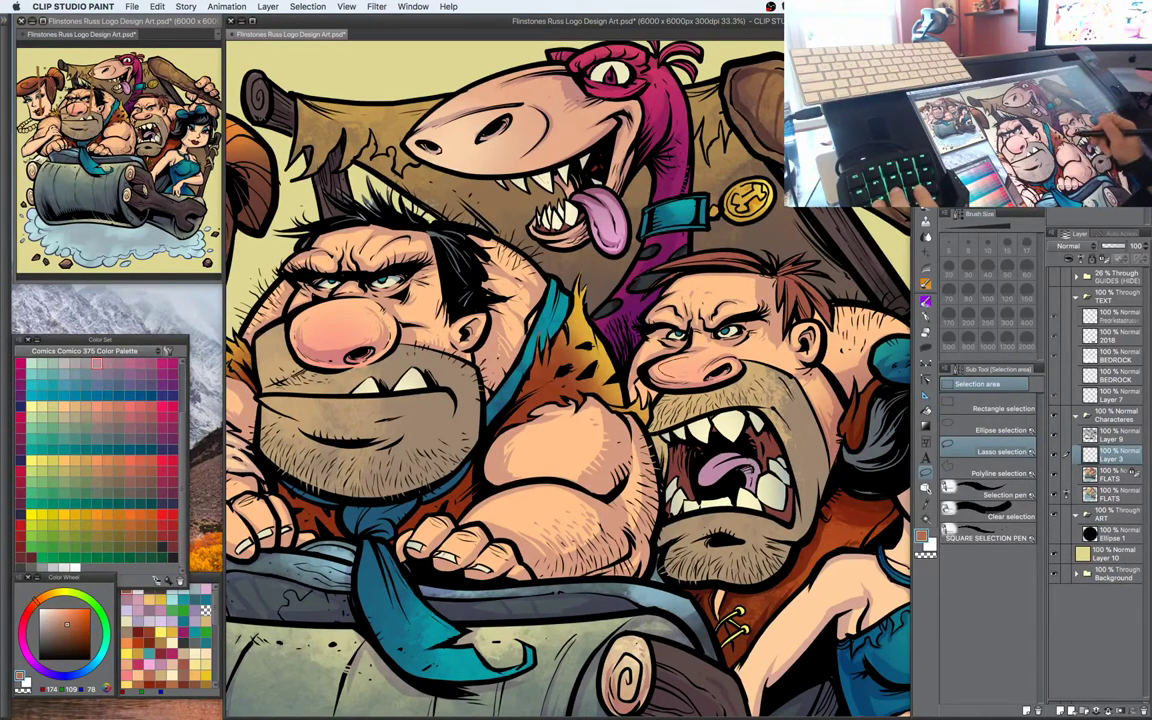
# Choose the ROUGH - Ink Rub brush from the Paint group and set the colour to pale cream (255, 233, 195)
pyautogui.press('b')
pyautogui.click(997, 430)
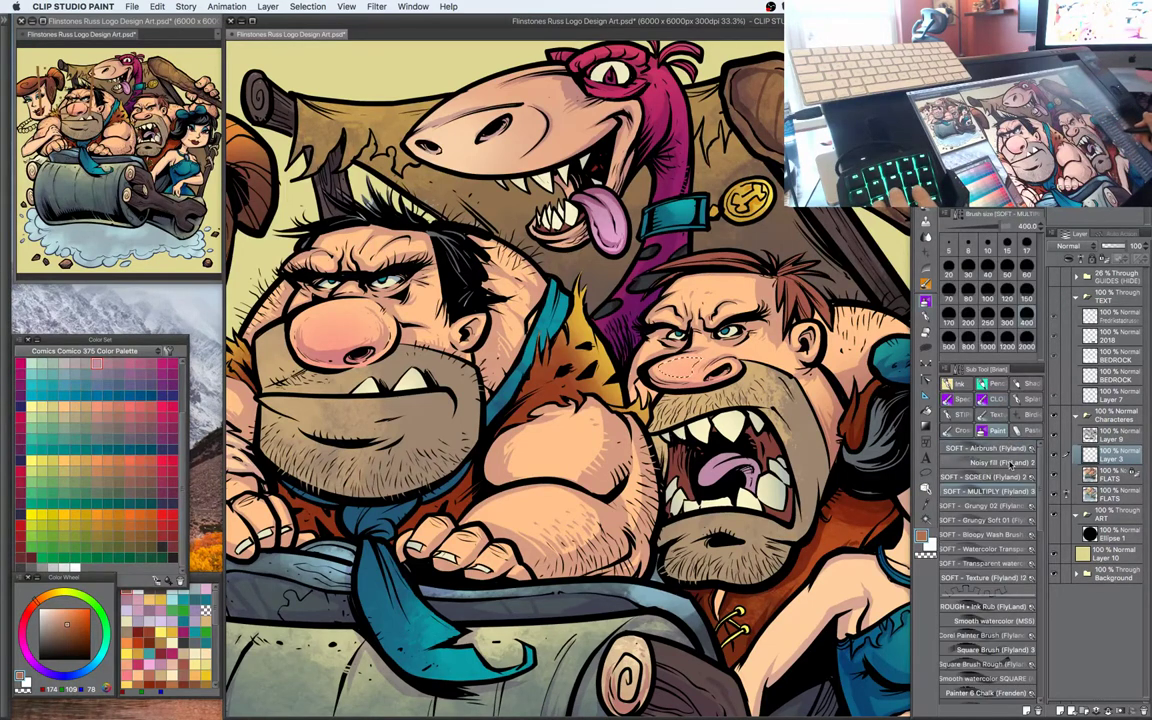
pyautogui.click(995, 607)
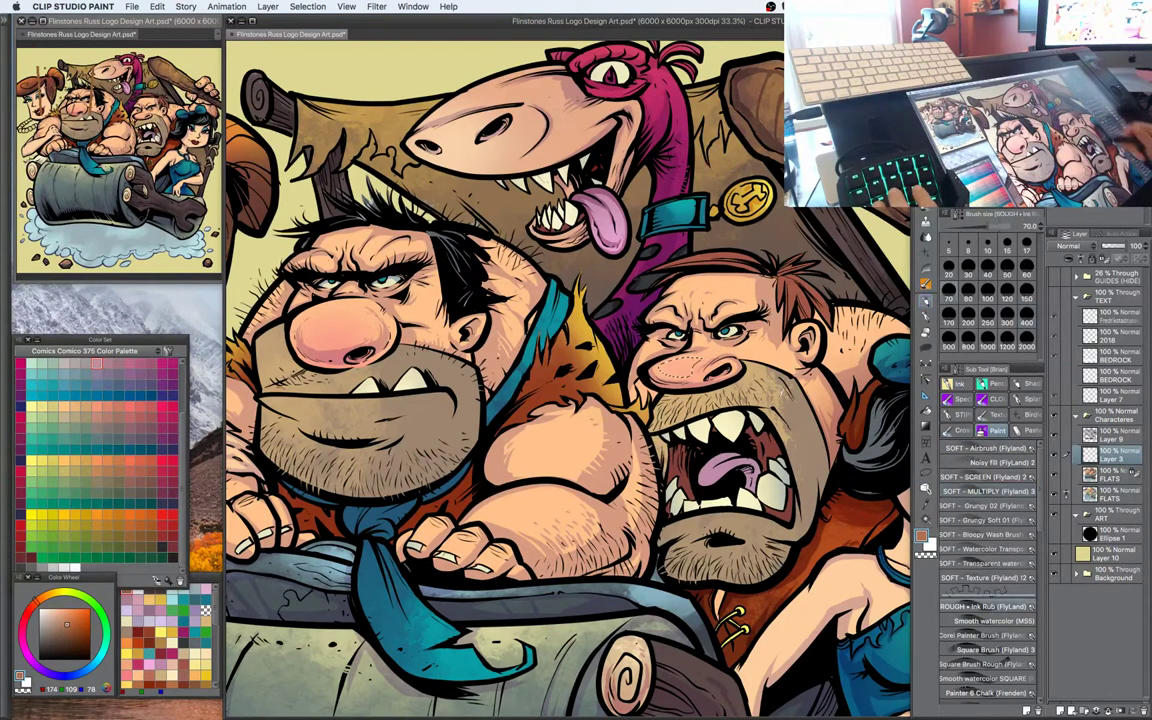
pyautogui.click(52, 601)
pyautogui.moveTo(50, 606); pyautogui.dragTo(48, 604)
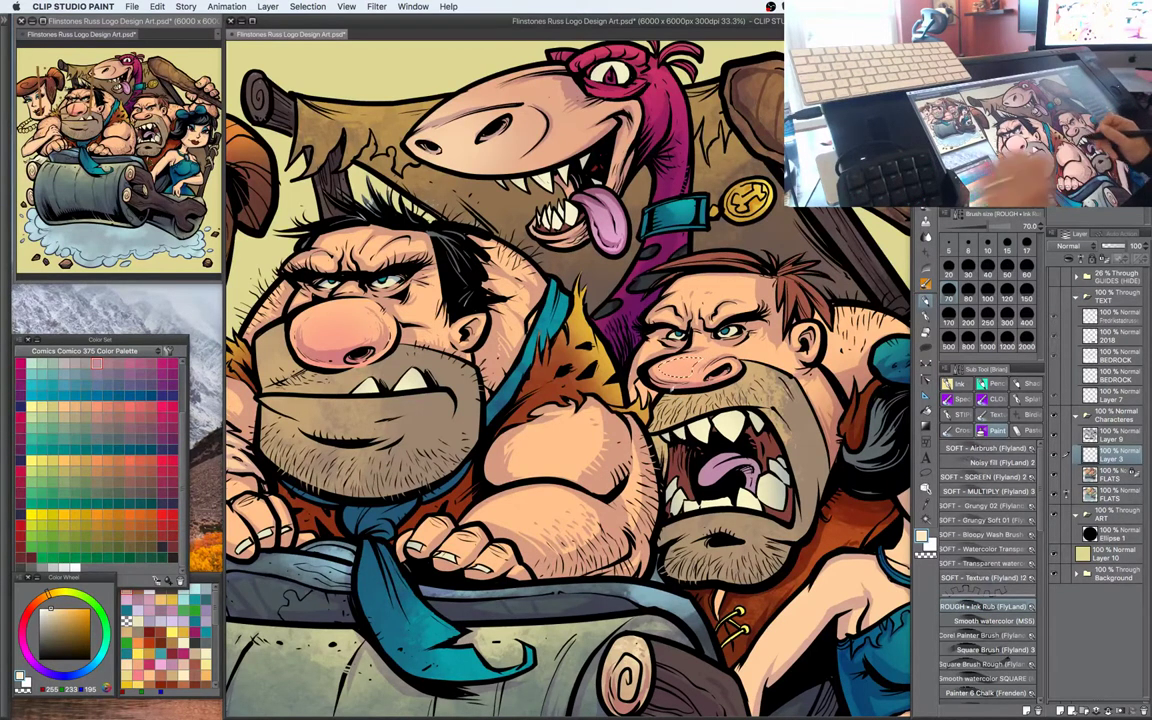
# Brush a pale cream highlight inside the lassoed area on the open-mouthed man's nose
pyautogui.press('space')
pyautogui.moveTo(697, 365); pyautogui.dragTo(700, 337)
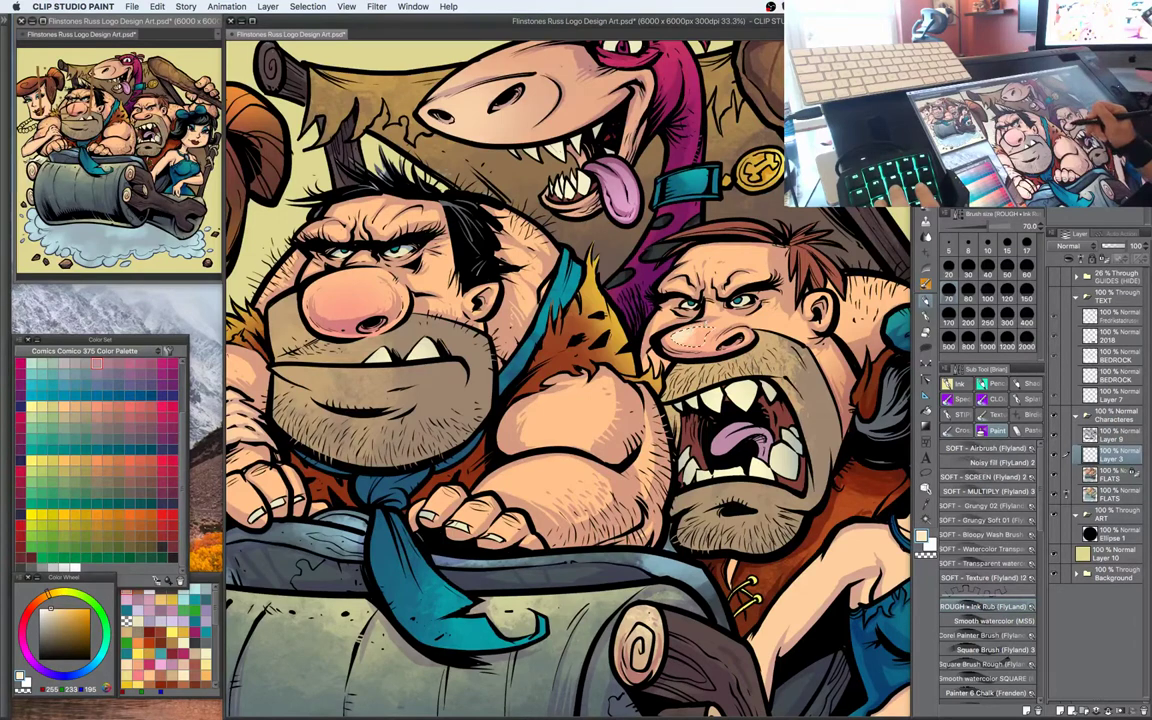
pyautogui.moveTo(694, 334); pyautogui.dragTo(712, 331)
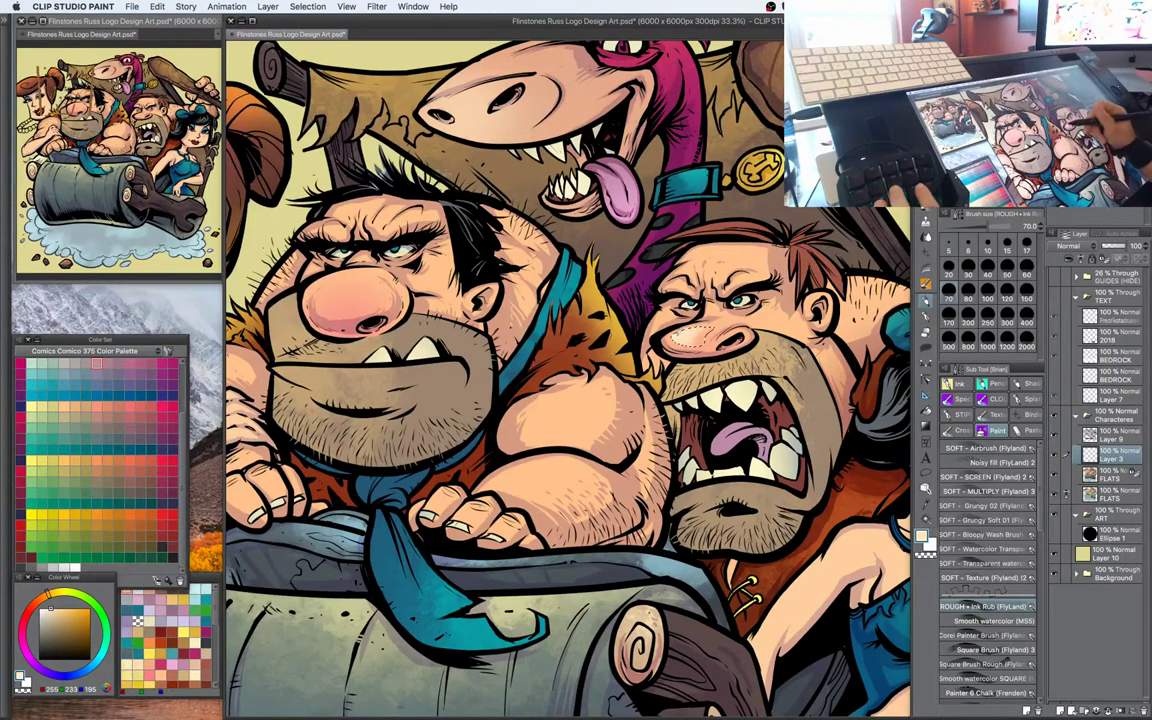
pyautogui.press('m')
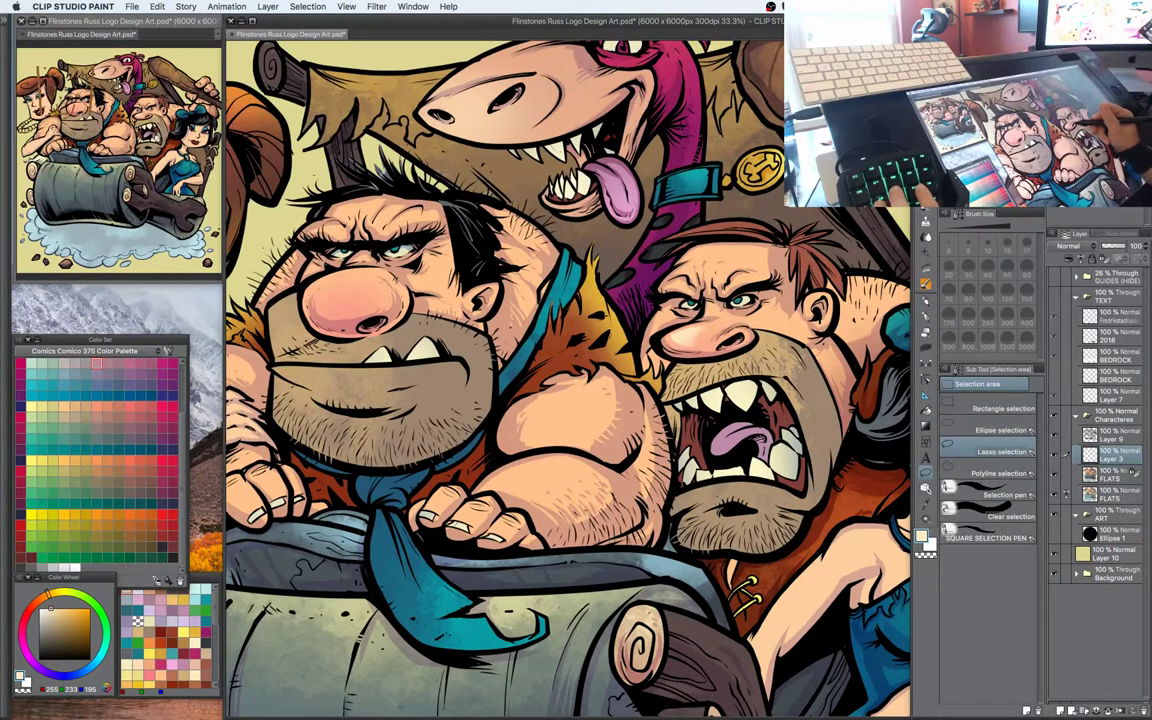
# Lasso the open-mouthed man's forehead and brush pale cream highlights onto it at size 70
pyautogui.press('b')
pyautogui.press('m')
pyautogui.moveTo(718, 327)
pyautogui.mouseDown()
pyautogui.moveTo(724, 315)
pyautogui.moveTo(728, 337)
pyautogui.mouseUp()
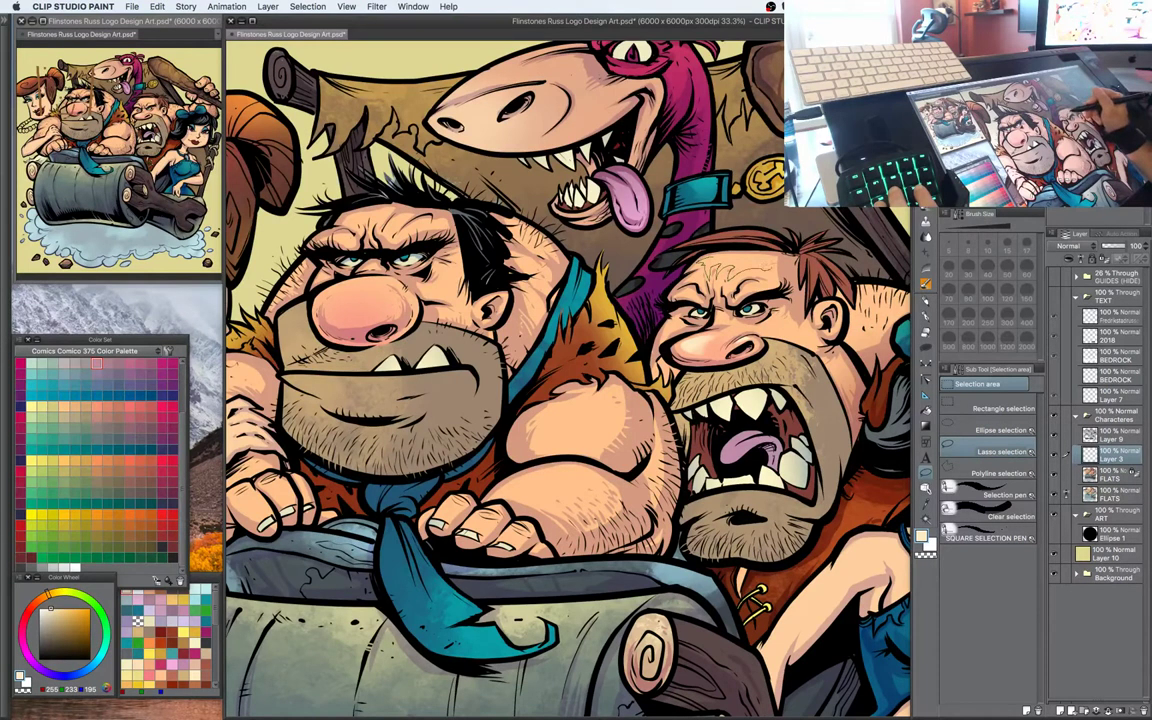
pyautogui.press('b')
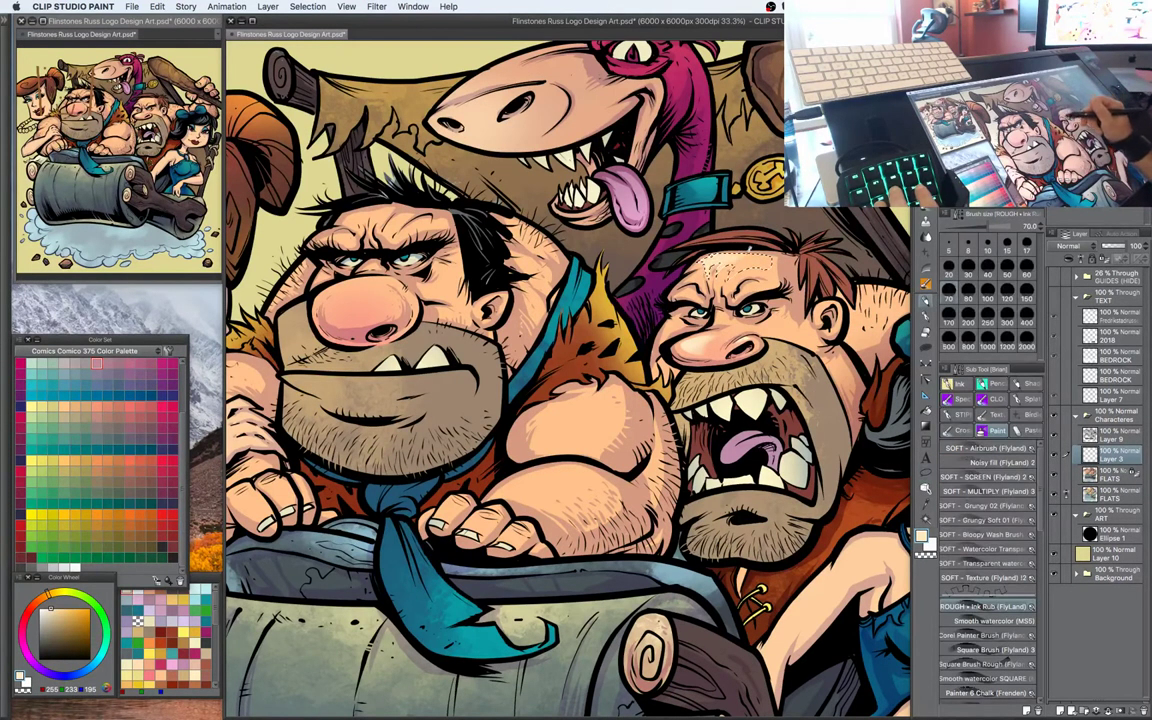
pyautogui.press('m')
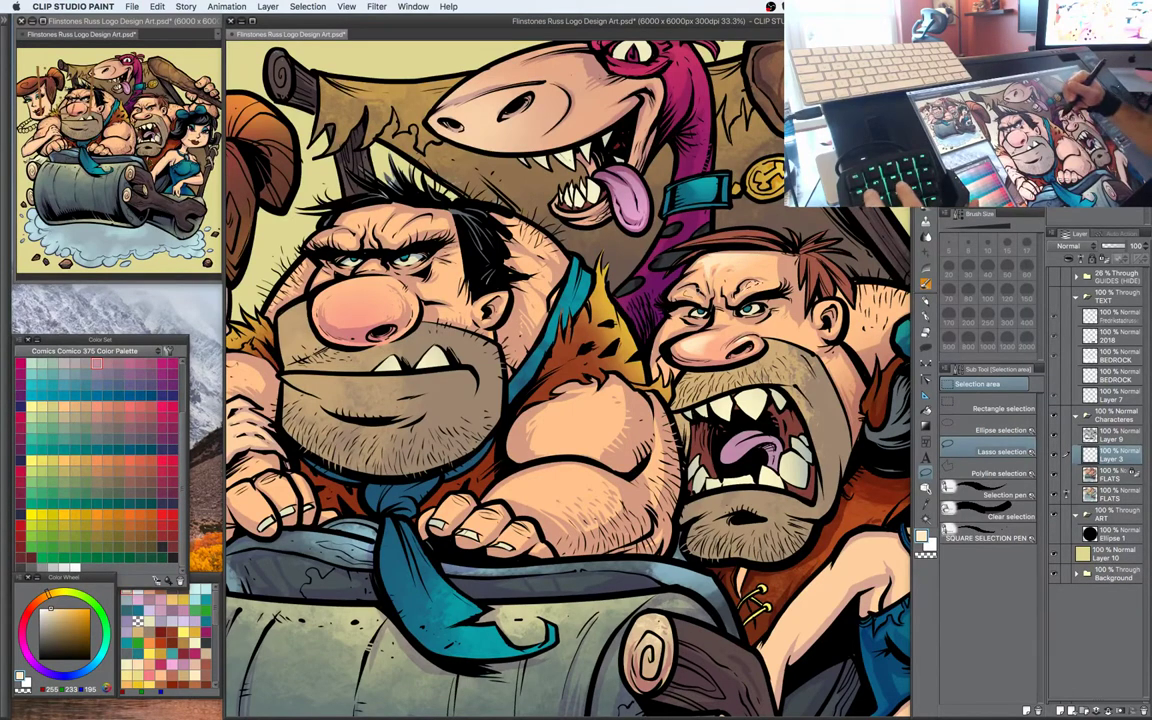
pyautogui.press('b')
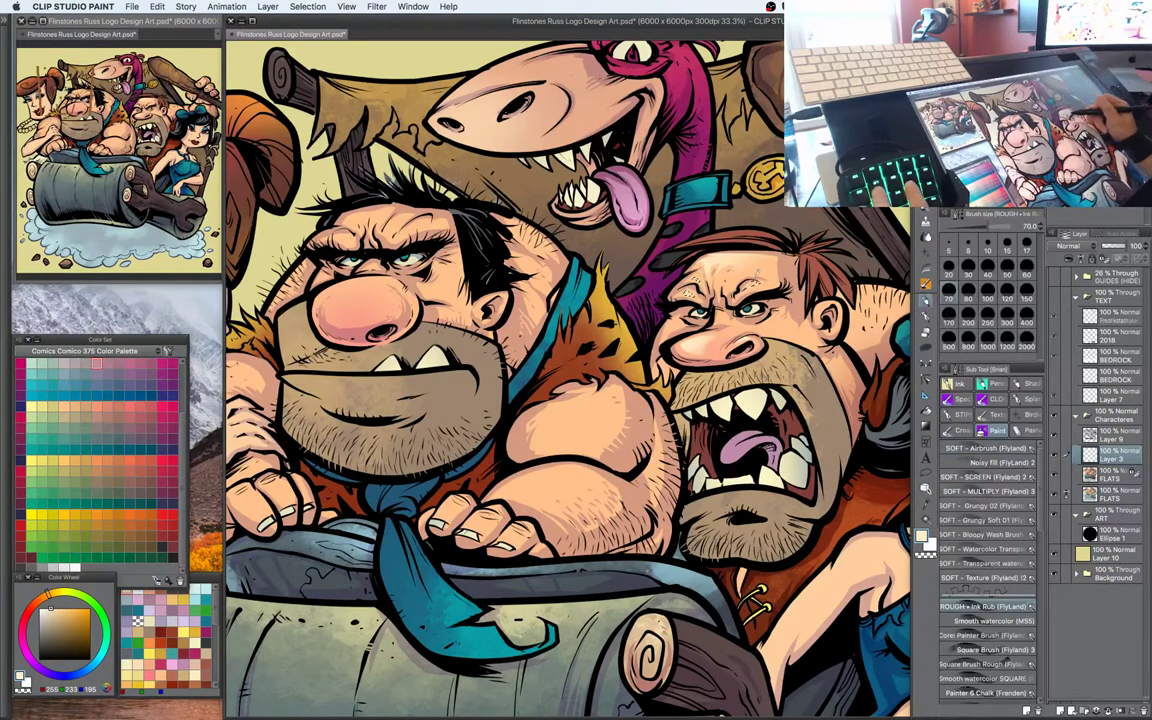
pyautogui.press('m')
# Lasso the open-mouthed man's cheek beside the nose and brush pale cream highlights inside it
pyautogui.moveTo(806, 340); pyautogui.dragTo(796, 321)
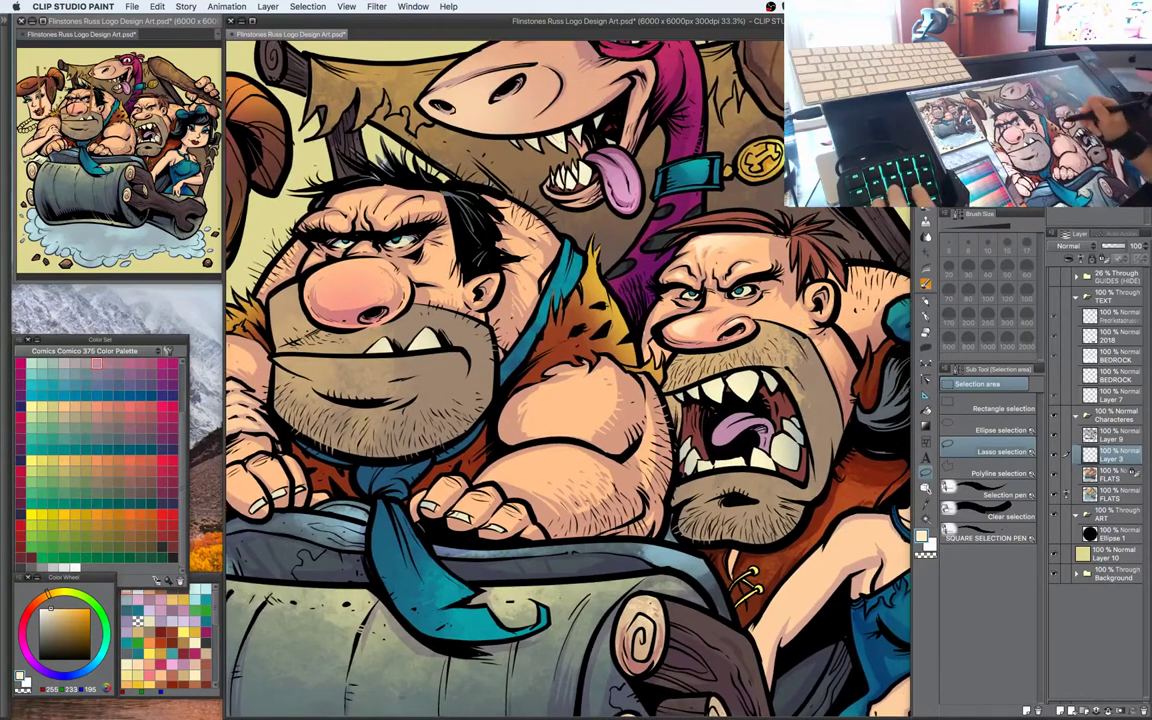
pyautogui.press('b')
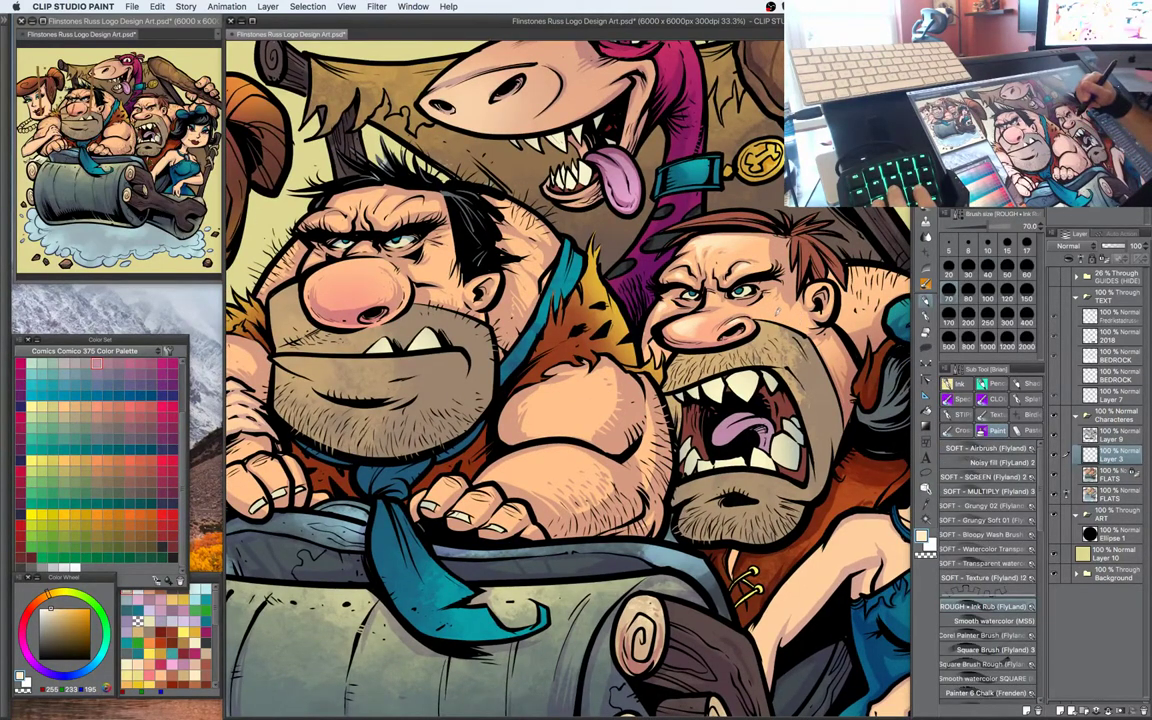
pyautogui.press('m')
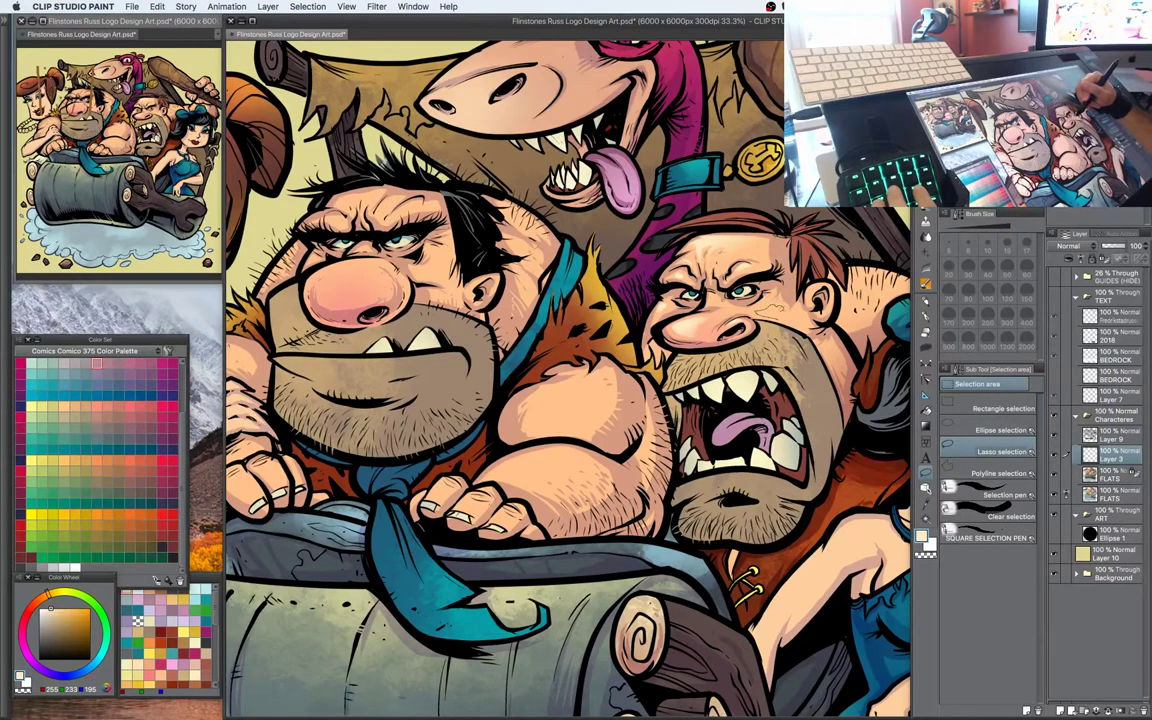
pyautogui.press('b')
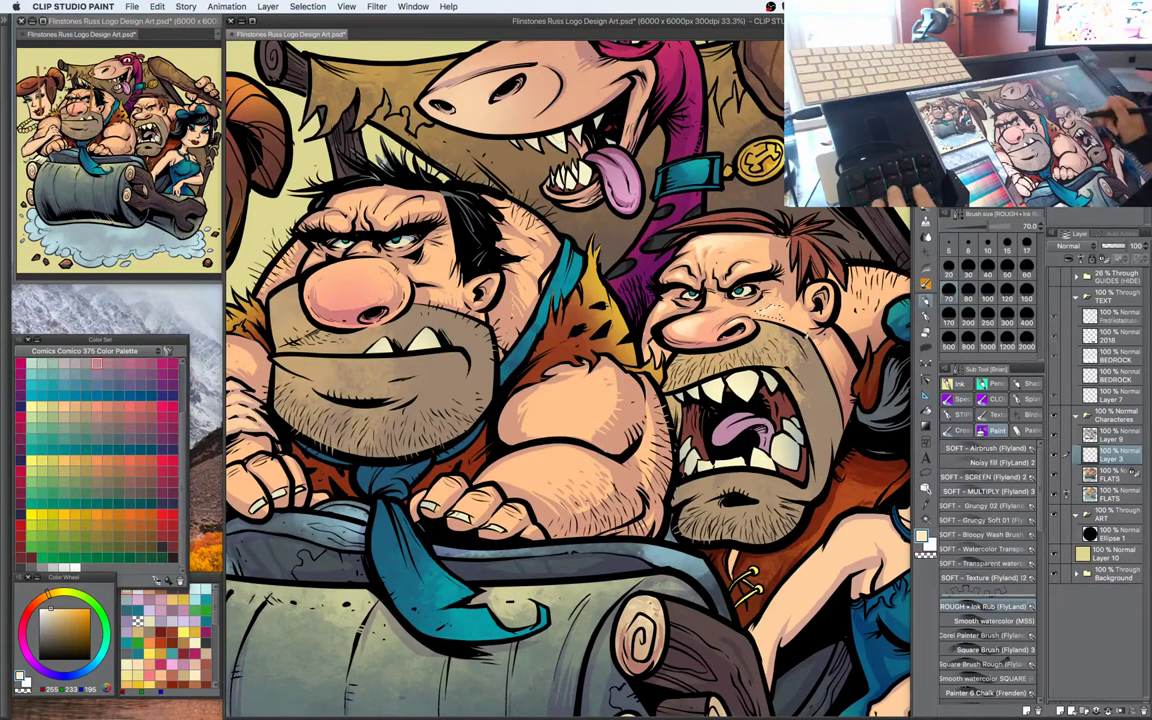
pyautogui.scroll(-1, 567, 378)
# Lasso and brush more pale cream skin highlights around the open-mouthed man's ear and the side of his head
pyautogui.press('m')
pyautogui.moveTo(820, 340); pyautogui.dragTo(806, 342)
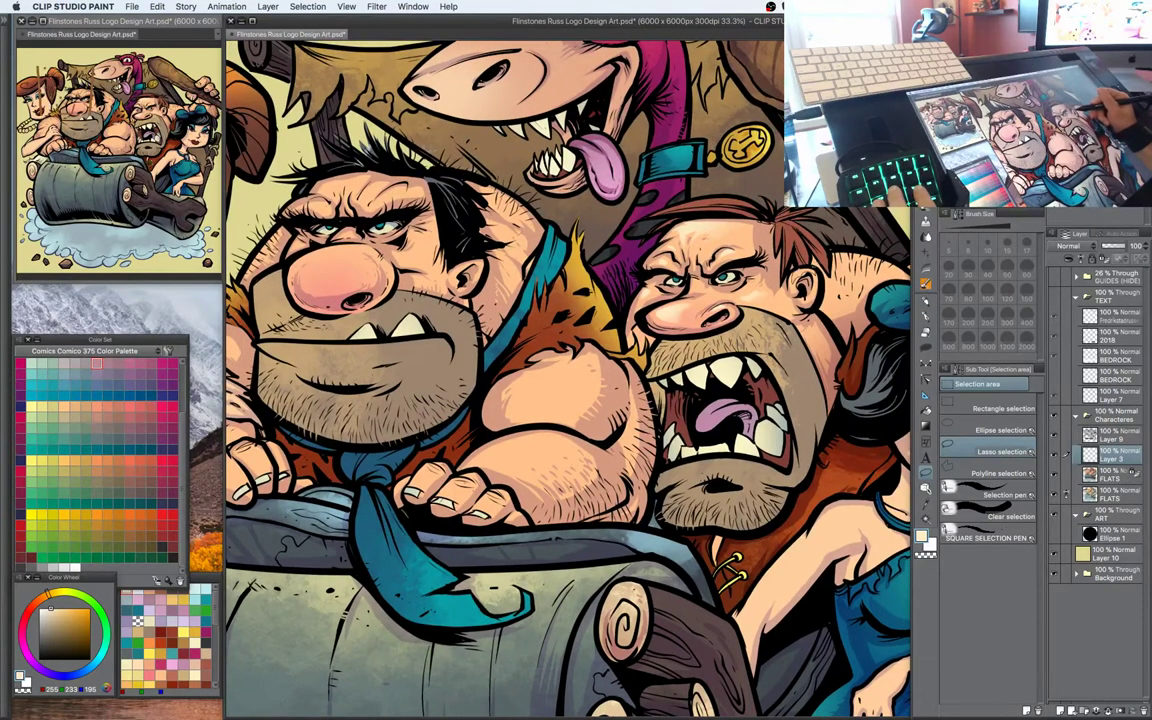
pyautogui.press('b')
pyautogui.press('m')
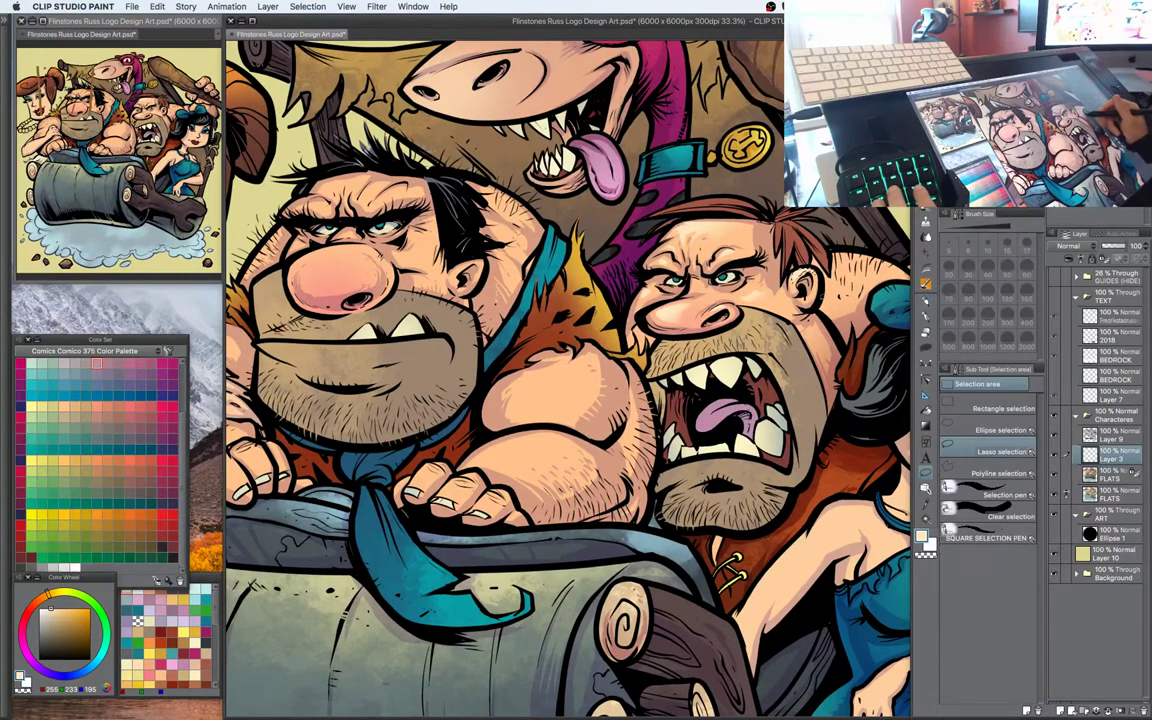
pyautogui.moveTo(560, 380); pyautogui.dragTo(564, 364)
pyautogui.press('b')
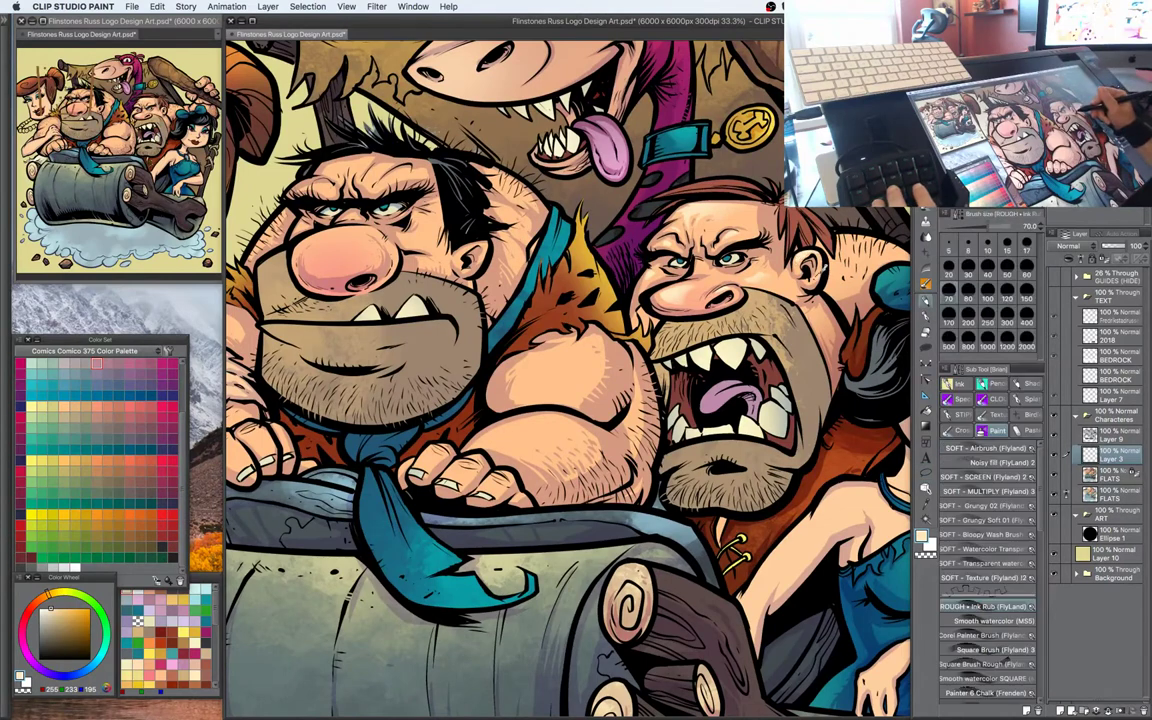
pyautogui.press('m')
pyautogui.moveTo(850, 354)
pyautogui.mouseDown()
pyautogui.moveTo(833, 319)
pyautogui.moveTo(855, 357)
pyautogui.moveTo(774, 323)
pyautogui.mouseUp()
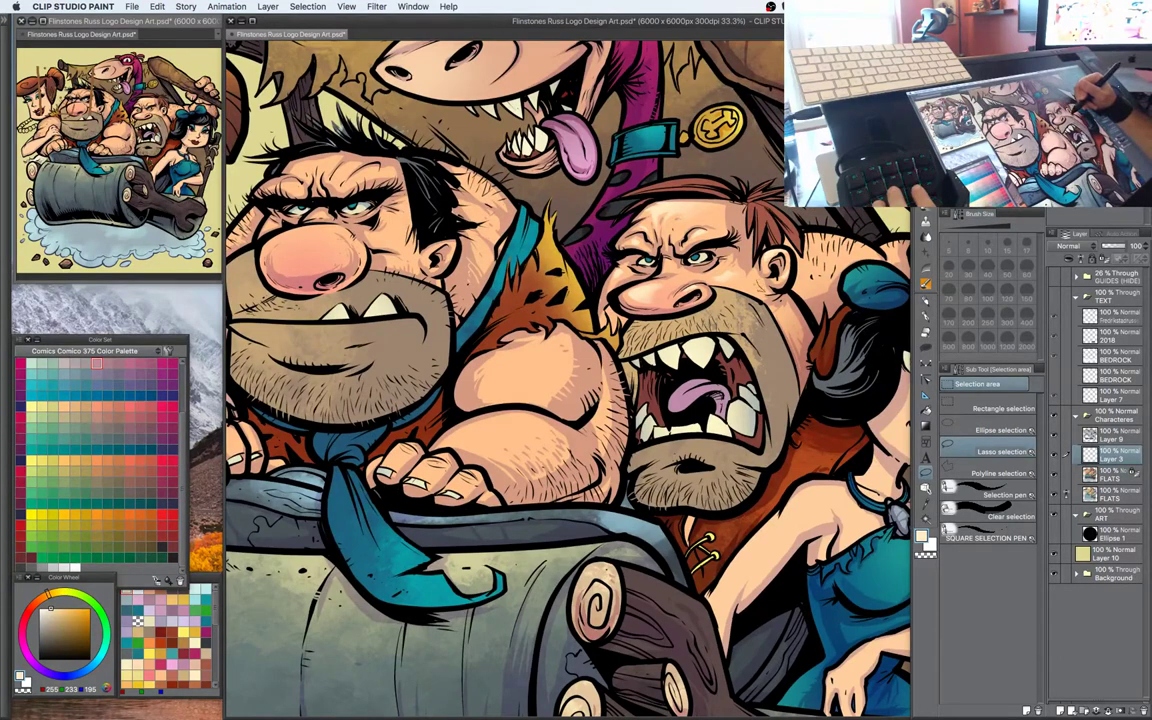
pyautogui.press('b')
pyautogui.moveTo(780, 378); pyautogui.dragTo(792, 331)
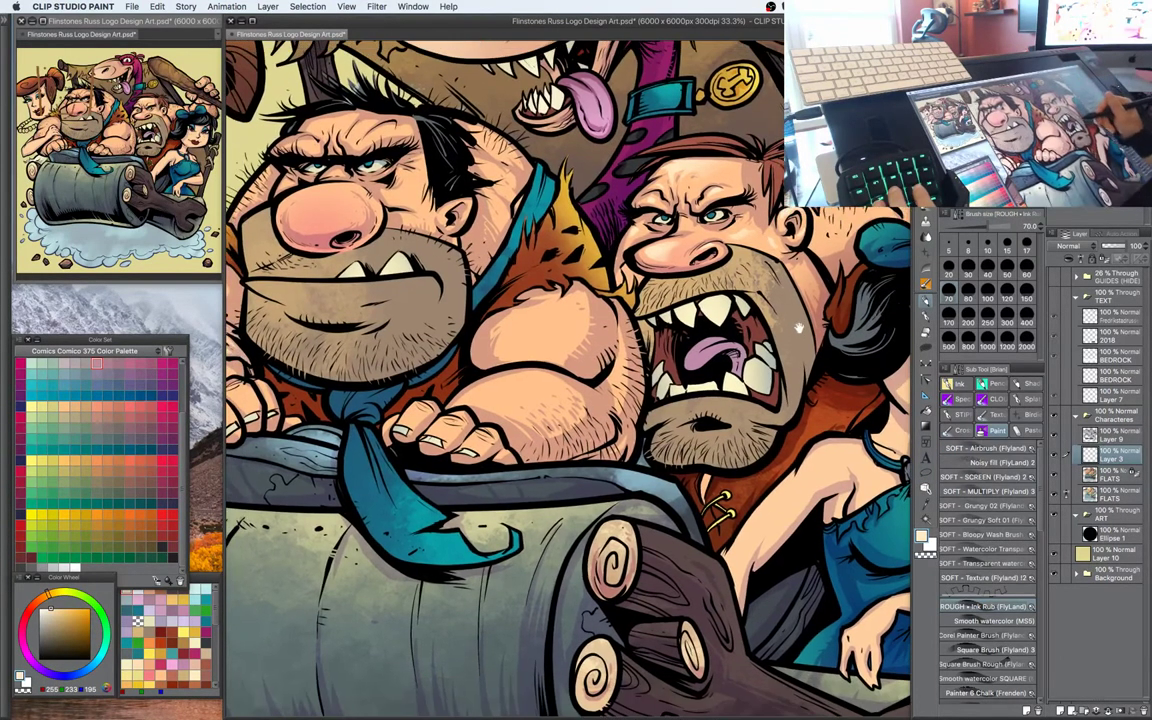
pyautogui.moveTo(645, 308); pyautogui.dragTo(674, 266)
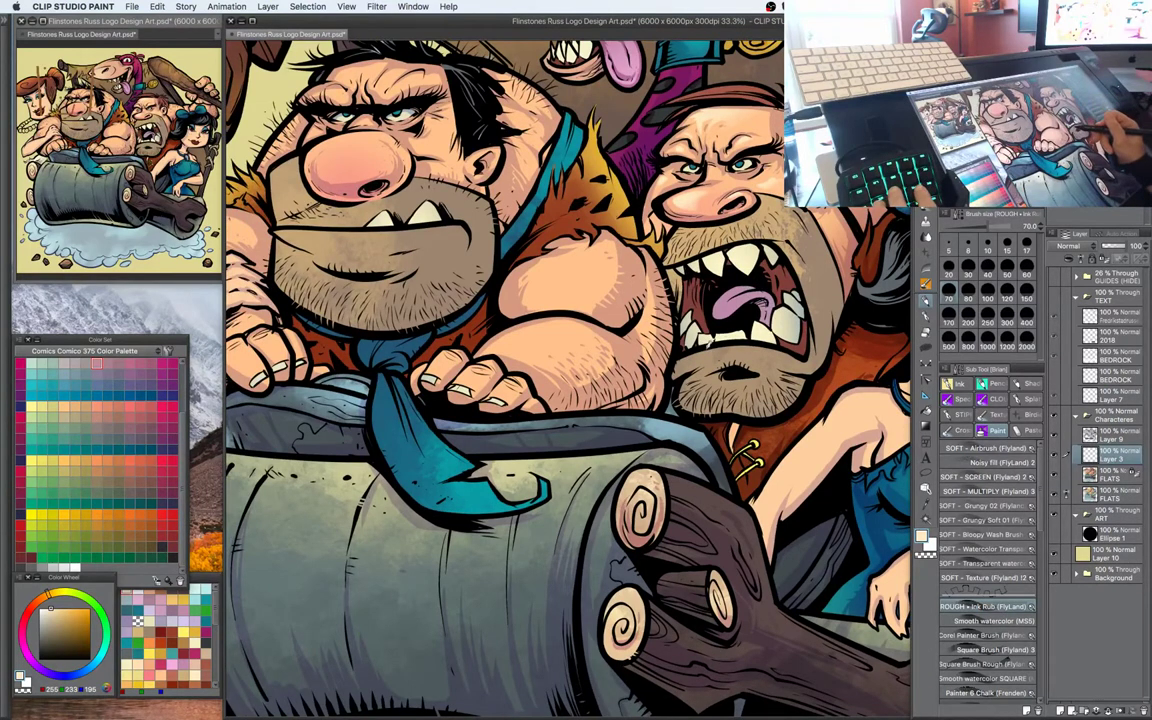
# Lasso the strip below the open mouth, set the colour to pale yellow (252, 226, 136), brush a stubble highlight, and deselect
pyautogui.press('m')
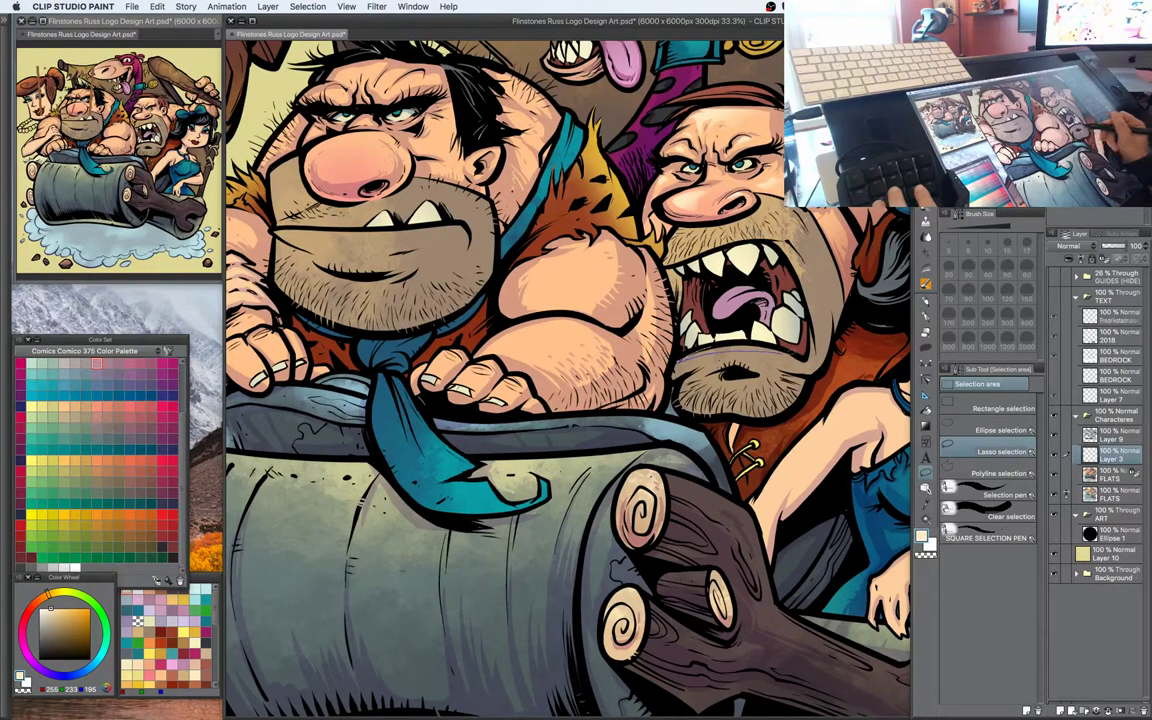
pyautogui.press('b')
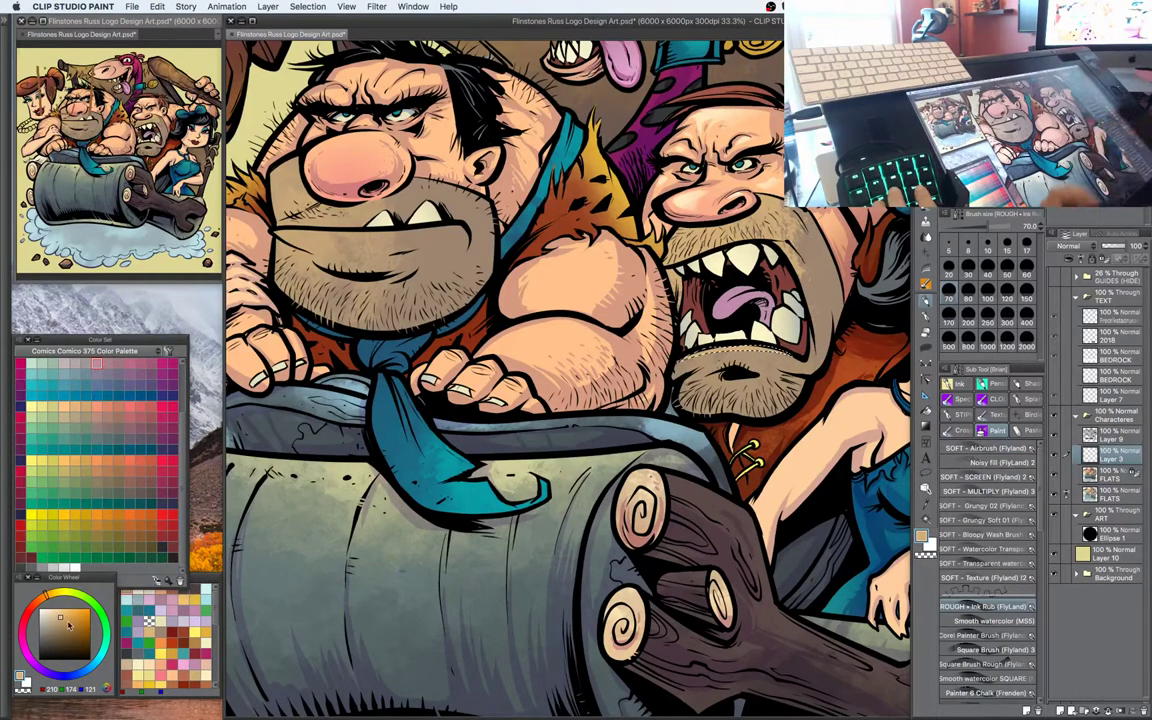
pyautogui.keyDown('alt'); pyautogui.click(786, 328); pyautogui.keyUp('alt')
pyautogui.moveTo(732, 344)
pyautogui.mouseDown()
pyautogui.moveTo(754, 348)
pyautogui.moveTo(727, 351)
pyautogui.mouseUp()
pyautogui.press('super+d')
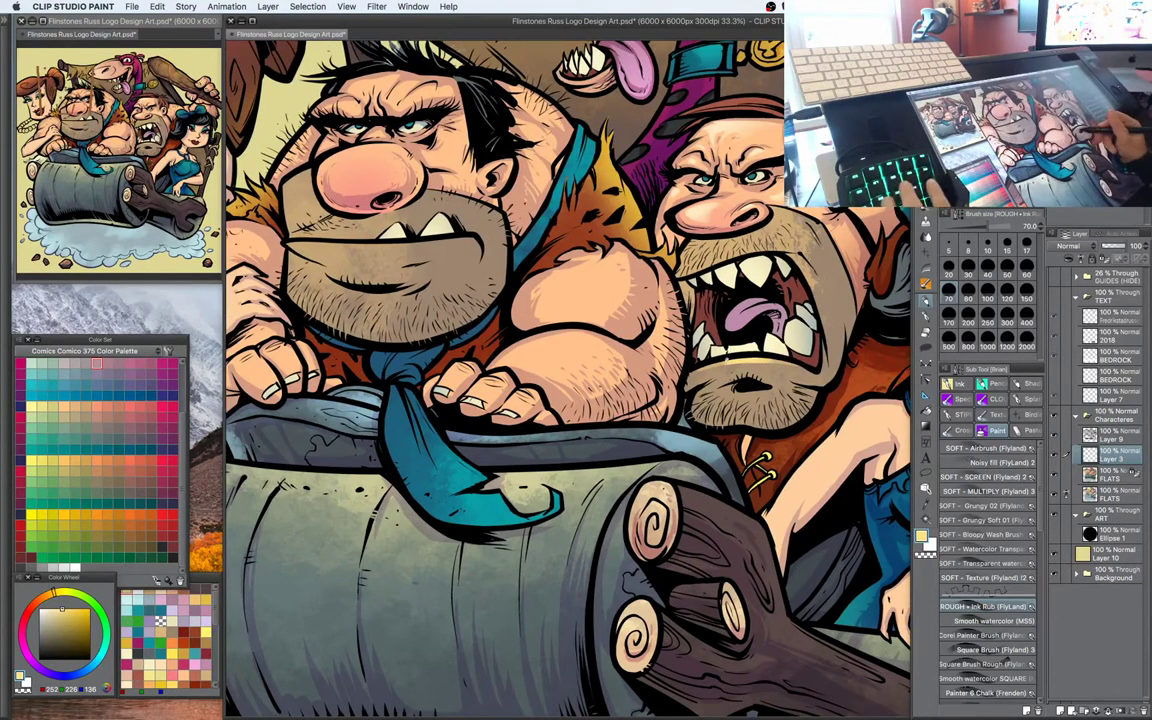
# Lasso the stubble above the open-mouthed man's upper lip and brush pale yellow highlights onto it
pyautogui.moveTo(680, 266); pyautogui.dragTo(726, 338)
pyautogui.press('m')
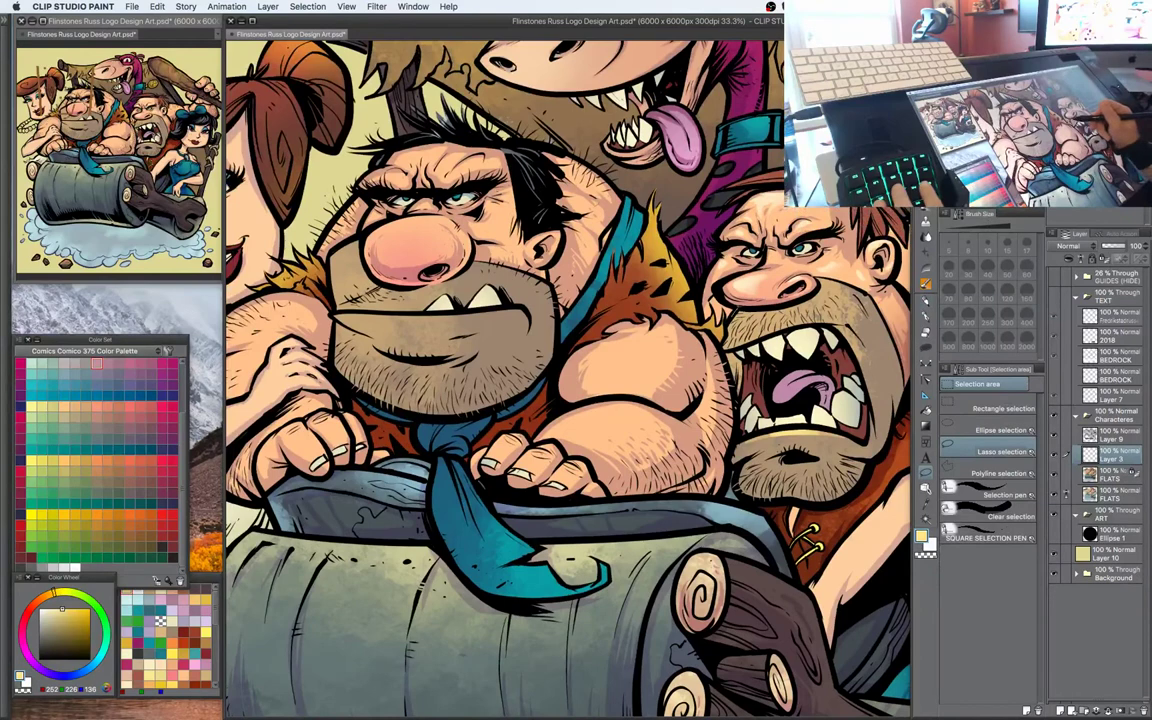
pyautogui.press('b')
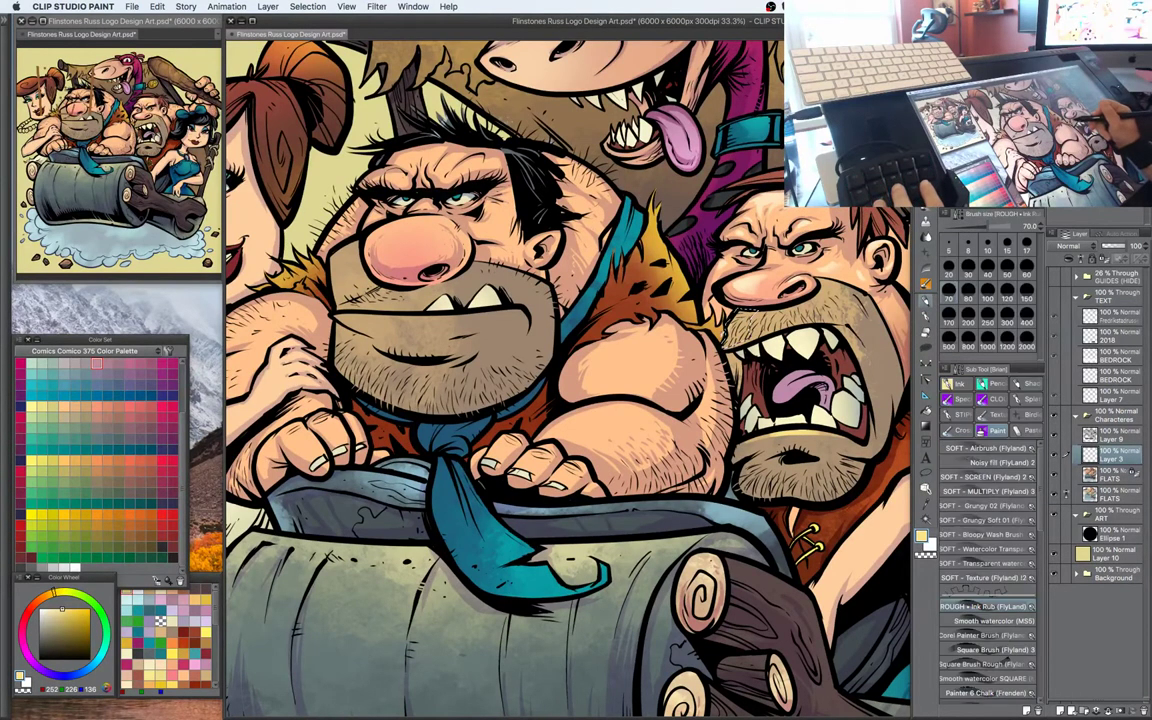
pyautogui.moveTo(733, 348); pyautogui.dragTo(762, 320)
pyautogui.press('m')
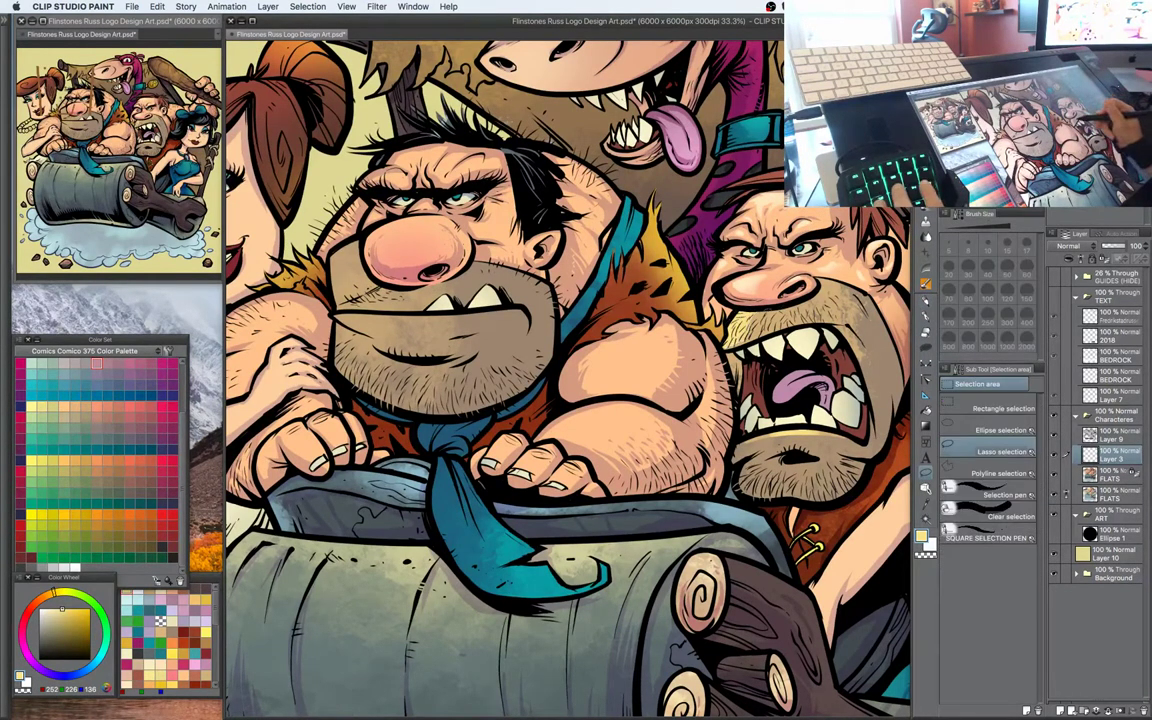
pyautogui.press('b')
pyautogui.press('m')
pyautogui.moveTo(791, 339)
pyautogui.mouseDown()
pyautogui.moveTo(815, 324)
pyautogui.moveTo(766, 341)
pyautogui.moveTo(831, 309)
pyautogui.mouseUp()
# Brush a pale yellow highlight on the black-haired man's stubble beside the nose and clear the selection
pyautogui.moveTo(707, 334); pyautogui.dragTo(927, 349)
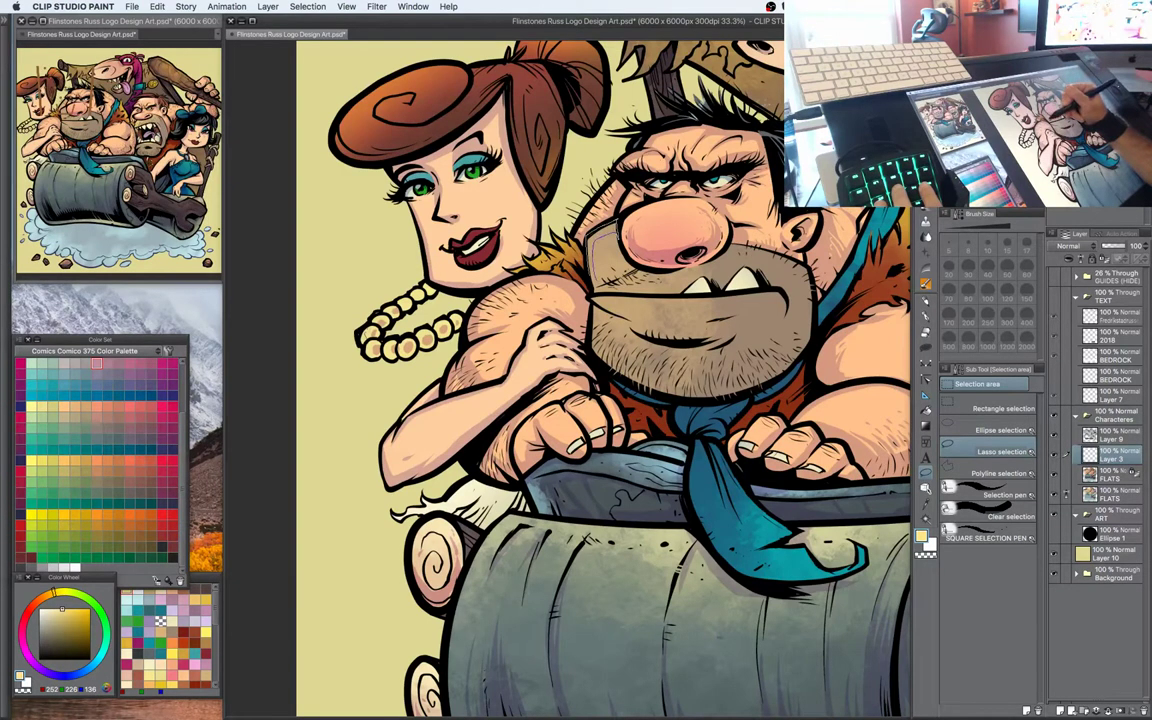
pyautogui.press('b')
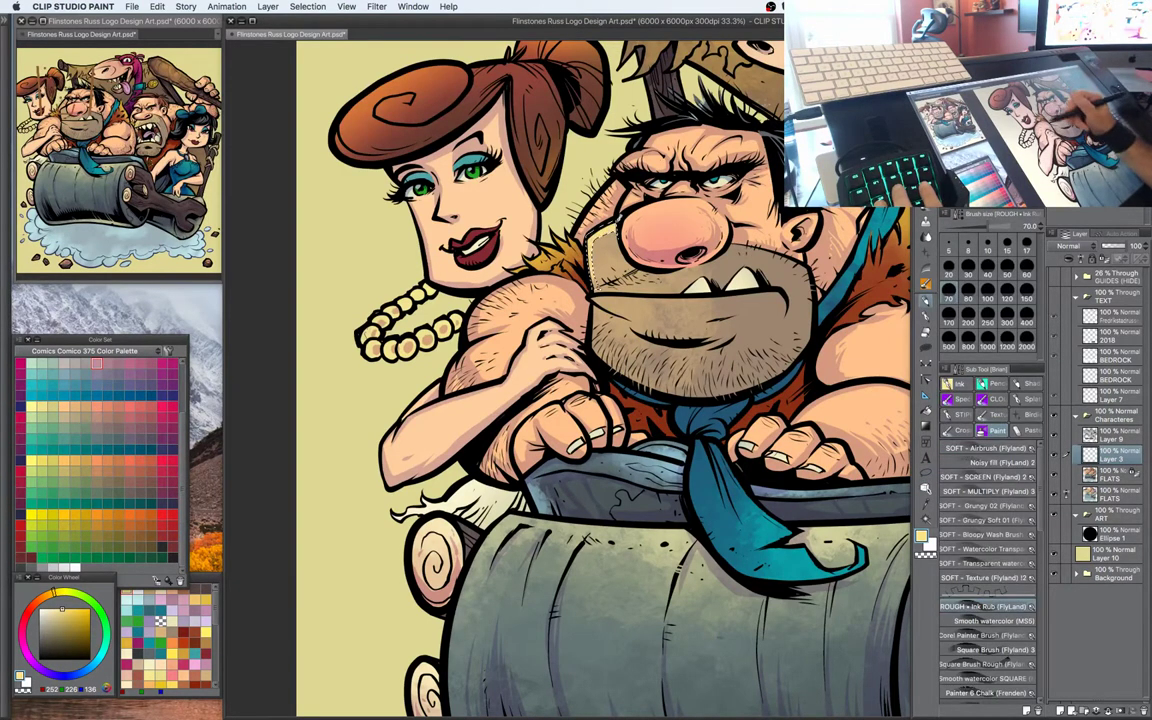
pyautogui.press('super+d')
pyautogui.press('m')
pyautogui.moveTo(685, 257); pyautogui.dragTo(676, 285)
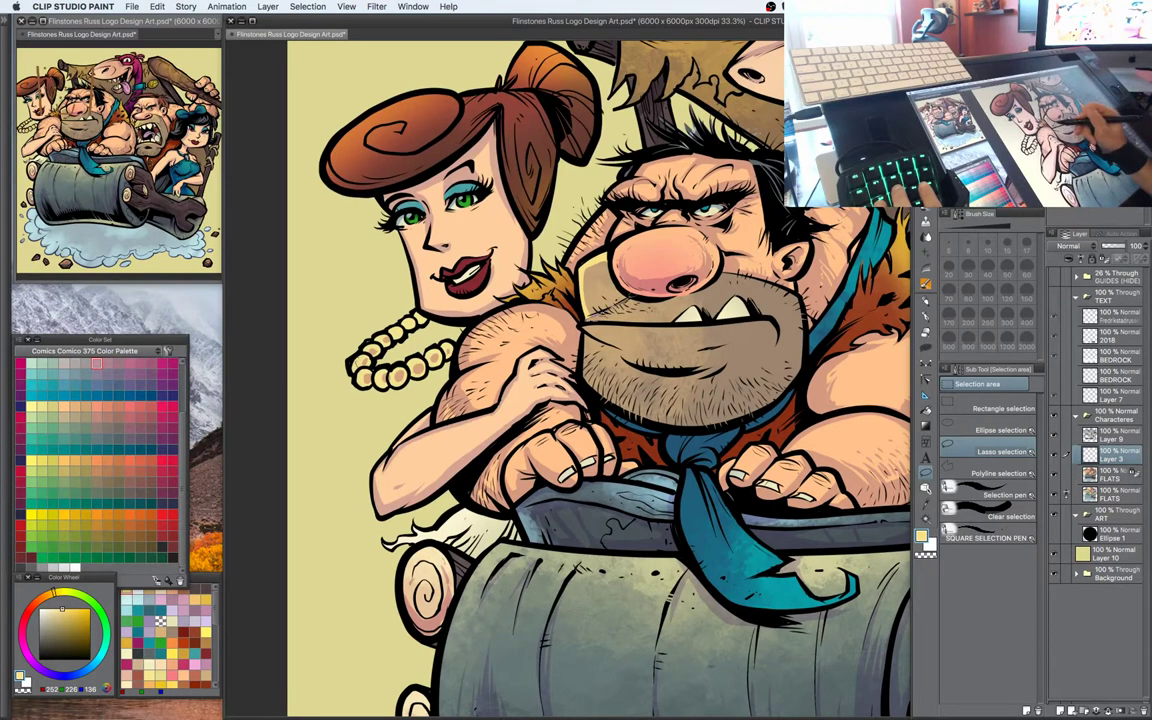
# Lasso and brush pale yellow highlights on the black-haired man's stubble beside the nose and just below his mouth line
pyautogui.press('b')
pyautogui.press('m')
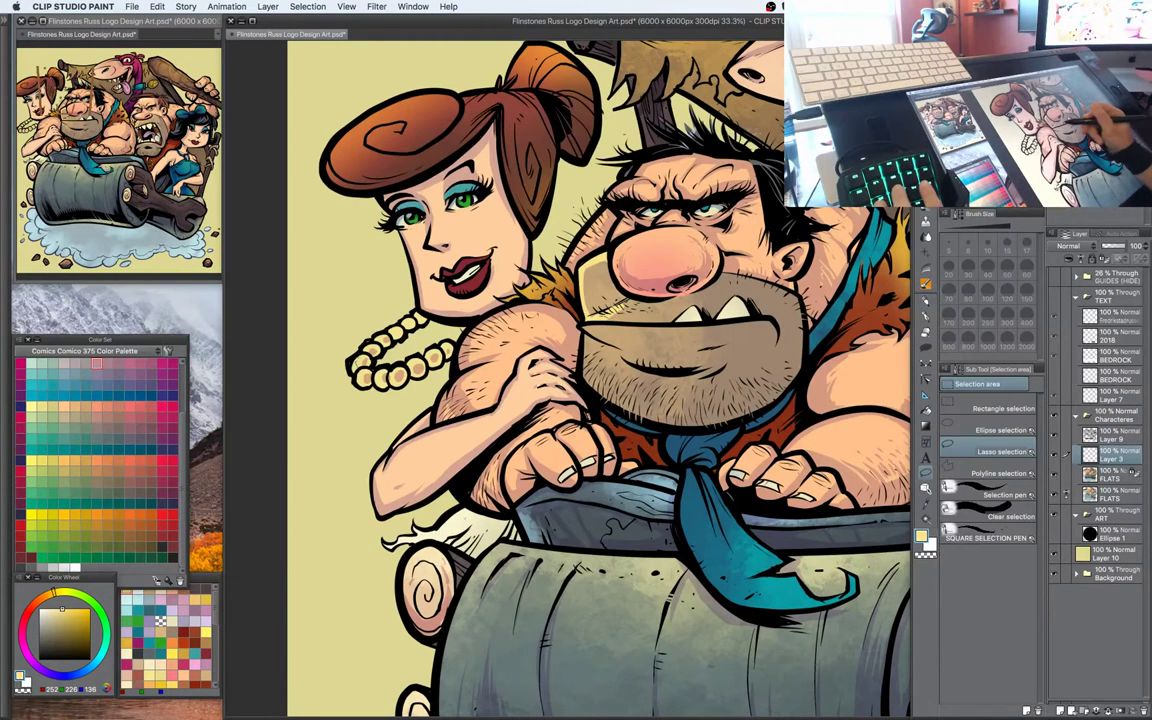
pyautogui.moveTo(752, 330); pyautogui.dragTo(742, 293)
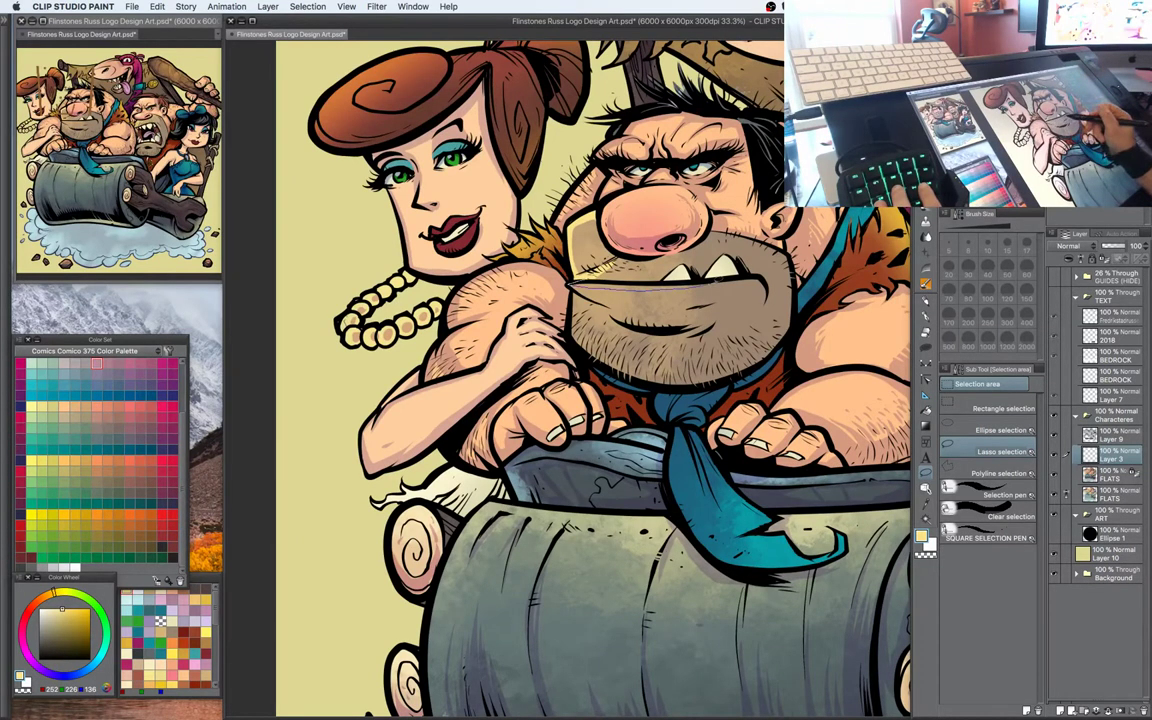
pyautogui.press('b')
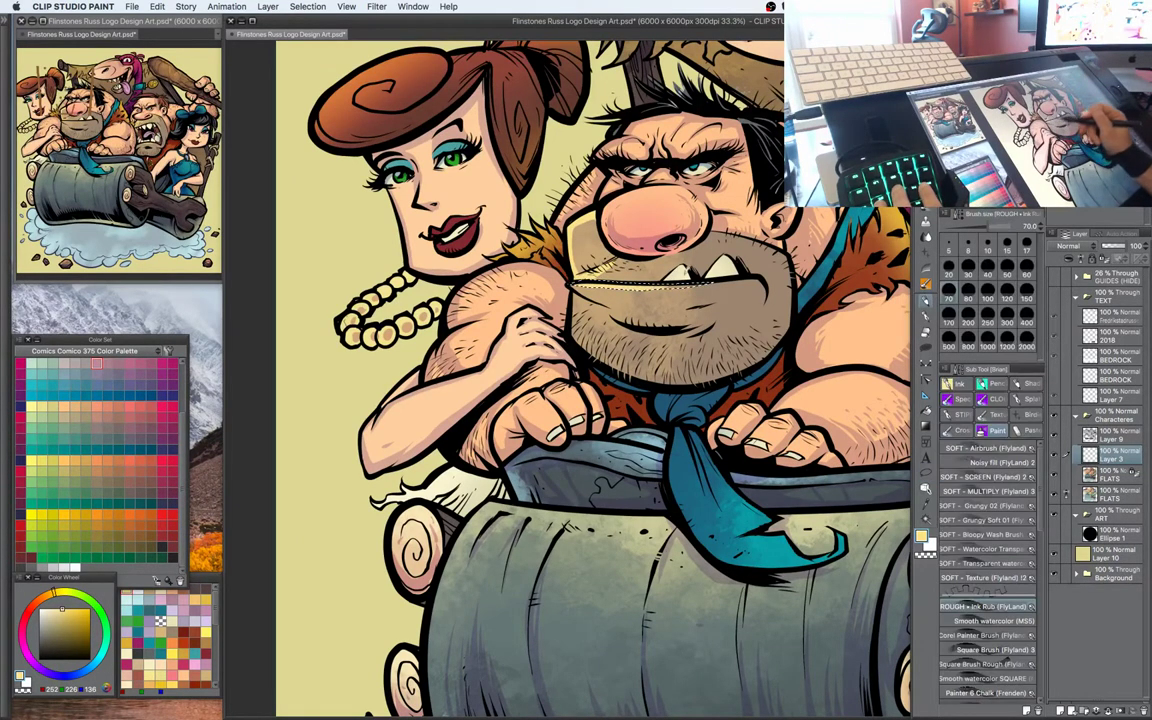
pyautogui.press('m')
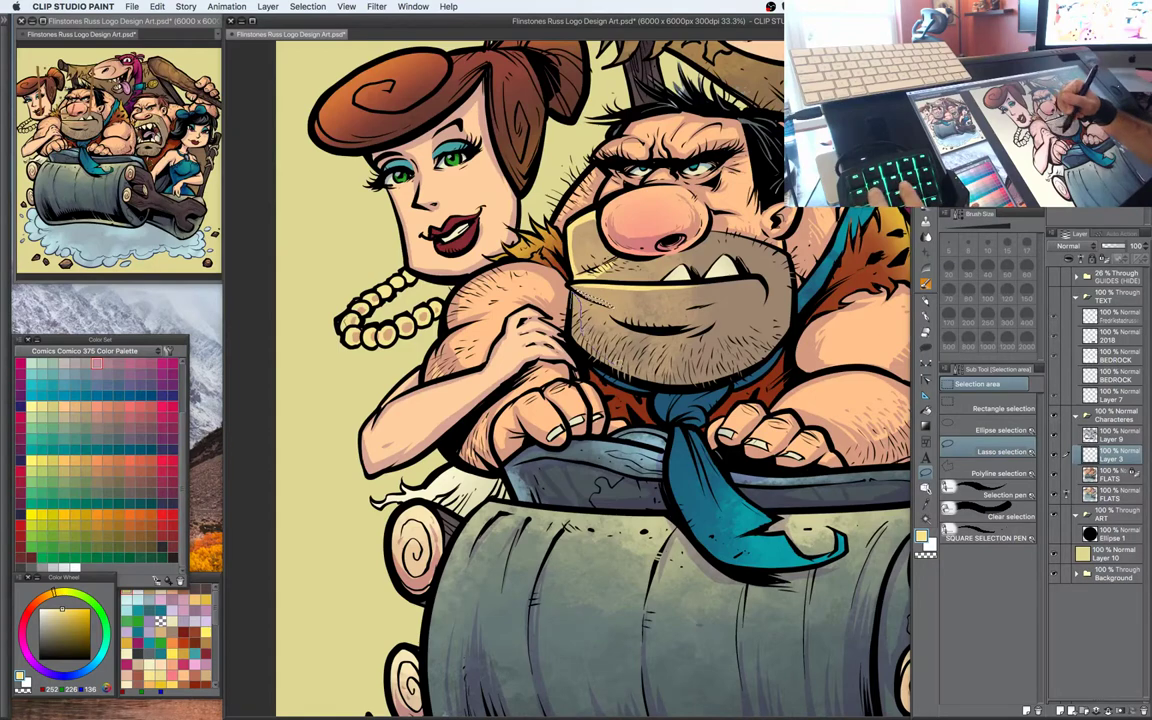
# Lasso the front edge of the black-haired man's jaw and chin, brush a pale yellow stubble highlight, and deselect
pyautogui.moveTo(581, 334)
pyautogui.mouseDown()
pyautogui.moveTo(602, 365)
pyautogui.moveTo(675, 385)
pyautogui.mouseUp()
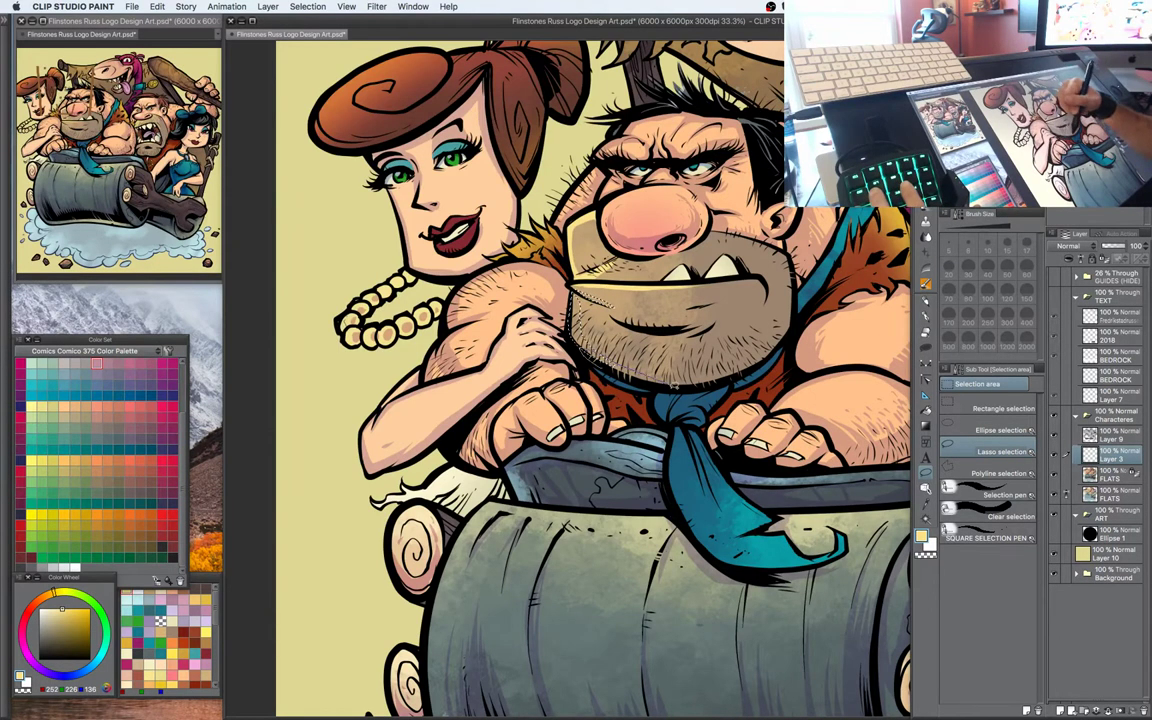
pyautogui.press('b')
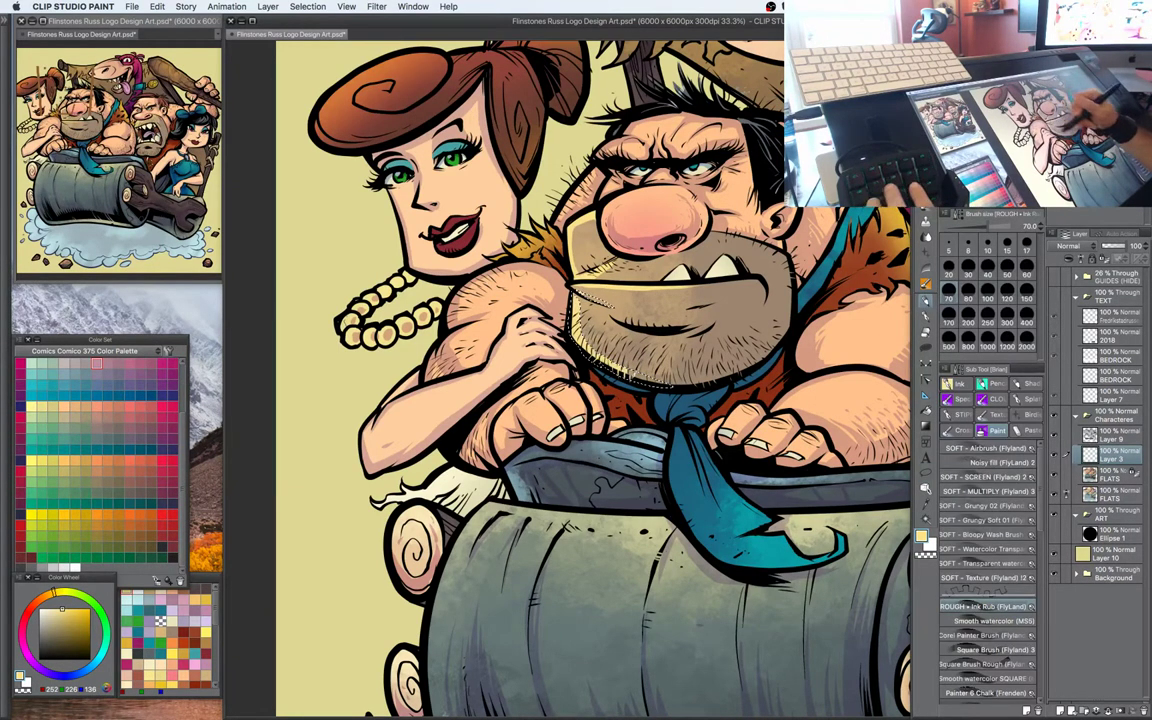
pyautogui.moveTo(574, 333); pyautogui.dragTo(591, 346)
pyautogui.press('super+d')
# Lasso and brush a pale yellow rim highlight along the ear-side edge of the black-haired man's jaw
pyautogui.press('m')
pyautogui.moveTo(771, 343)
pyautogui.mouseDown()
pyautogui.moveTo(767, 407)
pyautogui.moveTo(735, 422)
pyautogui.mouseUp()
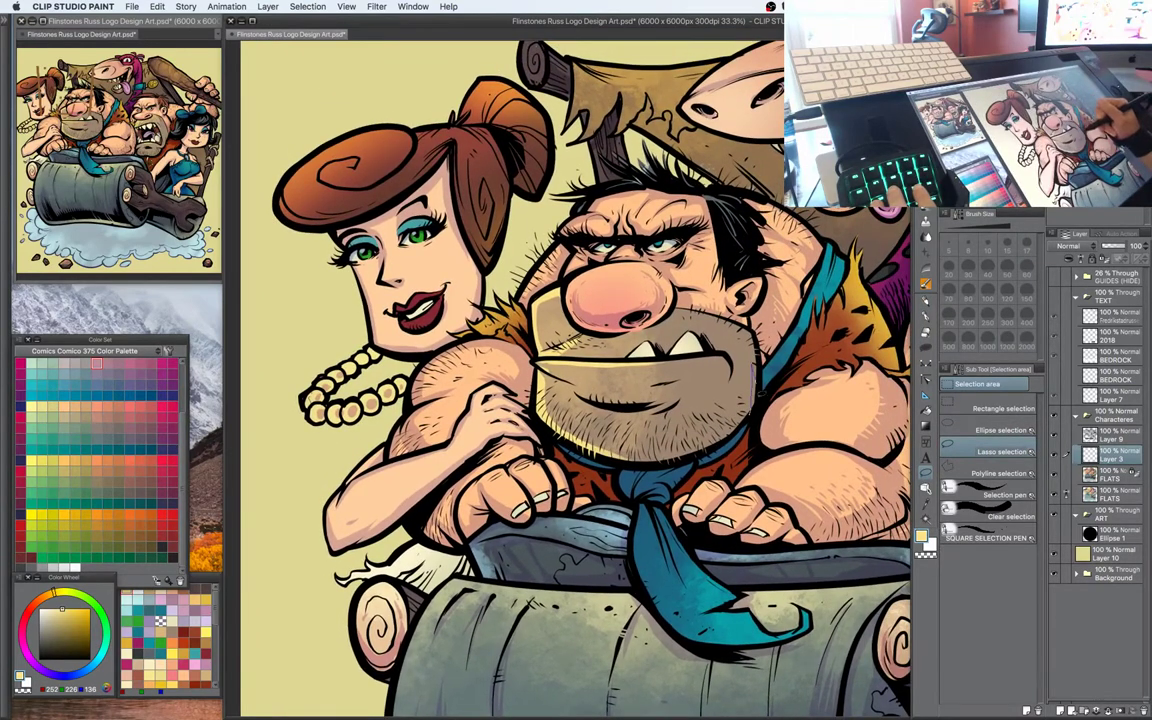
pyautogui.press('b')
pyautogui.press('m')
pyautogui.scroll(1, 749, 366)
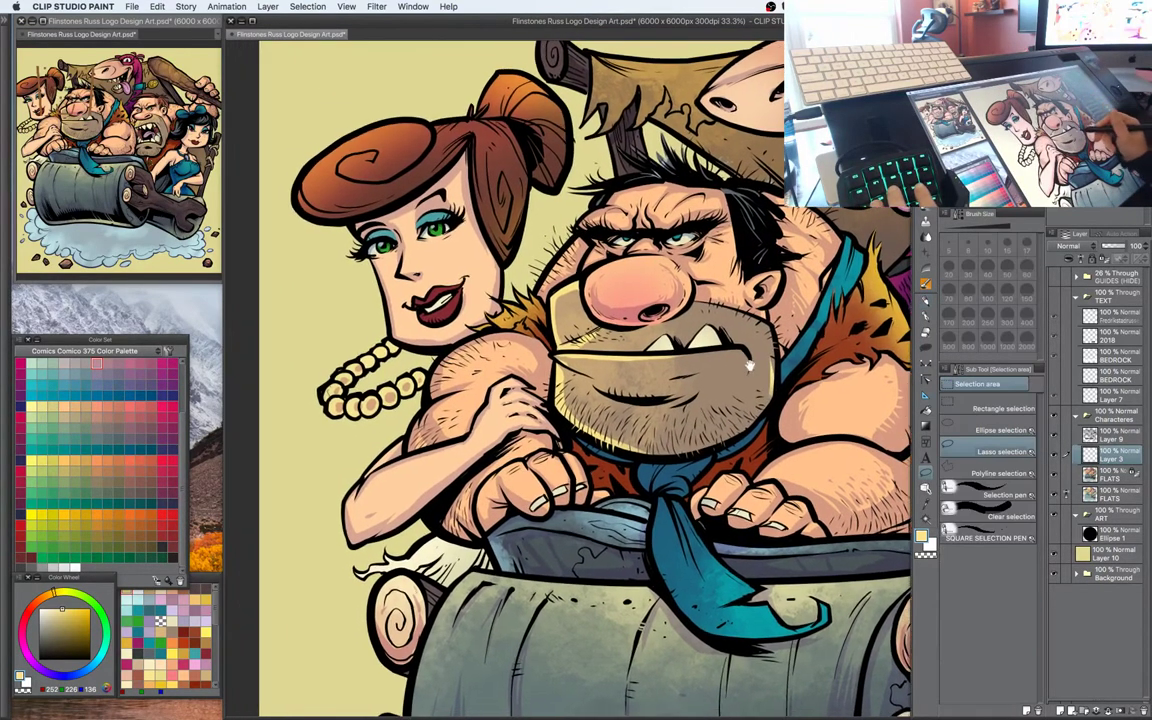
pyautogui.scroll(-1, 747, 363)
# Lasso and brush more pale yellow highlights on the black-haired man's stubble around the corner of his mouth and cheek
pyautogui.press('b')
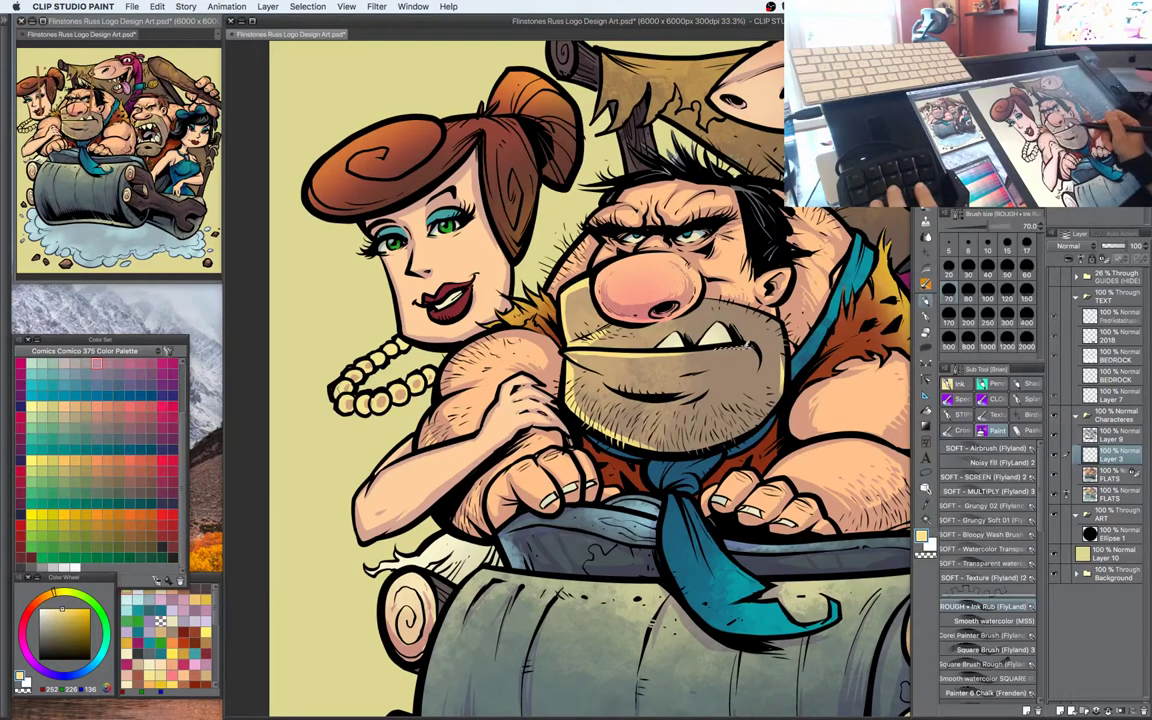
pyautogui.press('m')
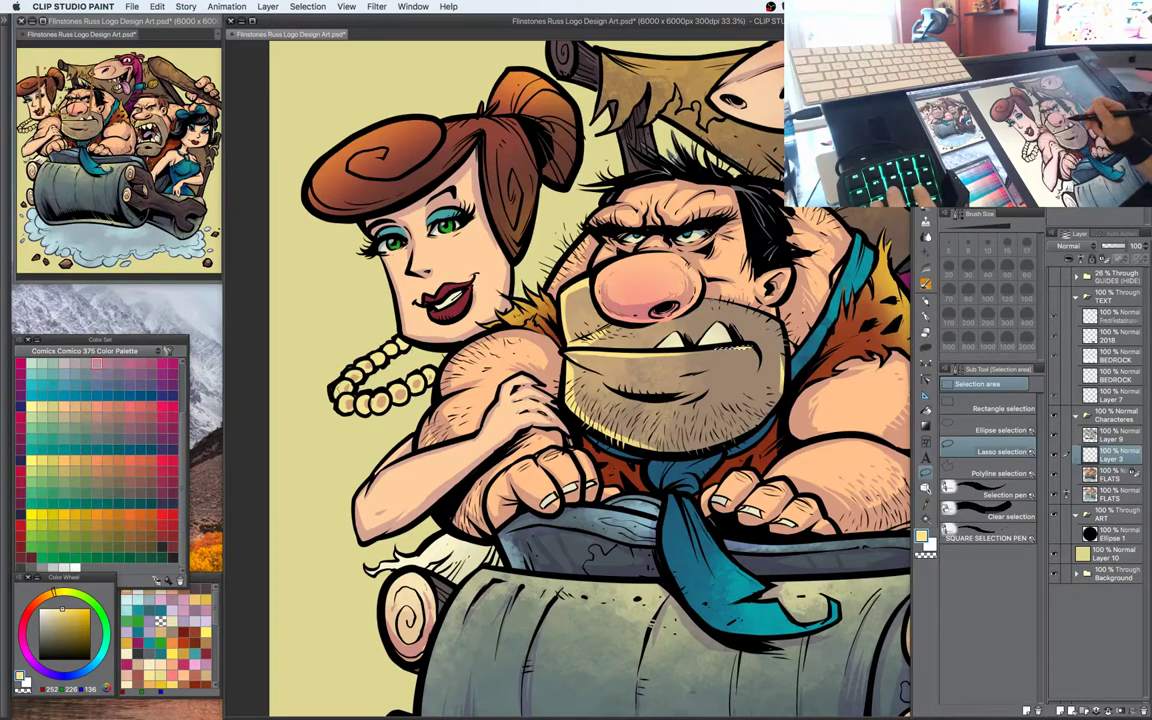
pyautogui.press('b')
pyautogui.press('m')
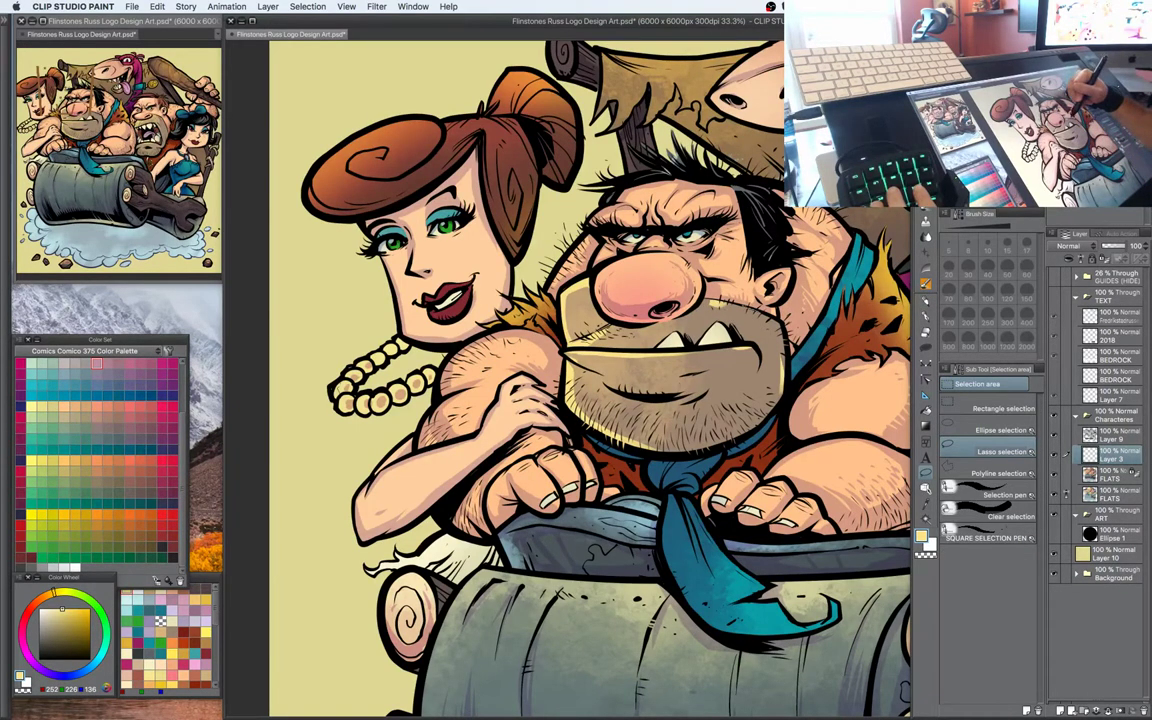
pyautogui.press('b')
pyautogui.press('m')
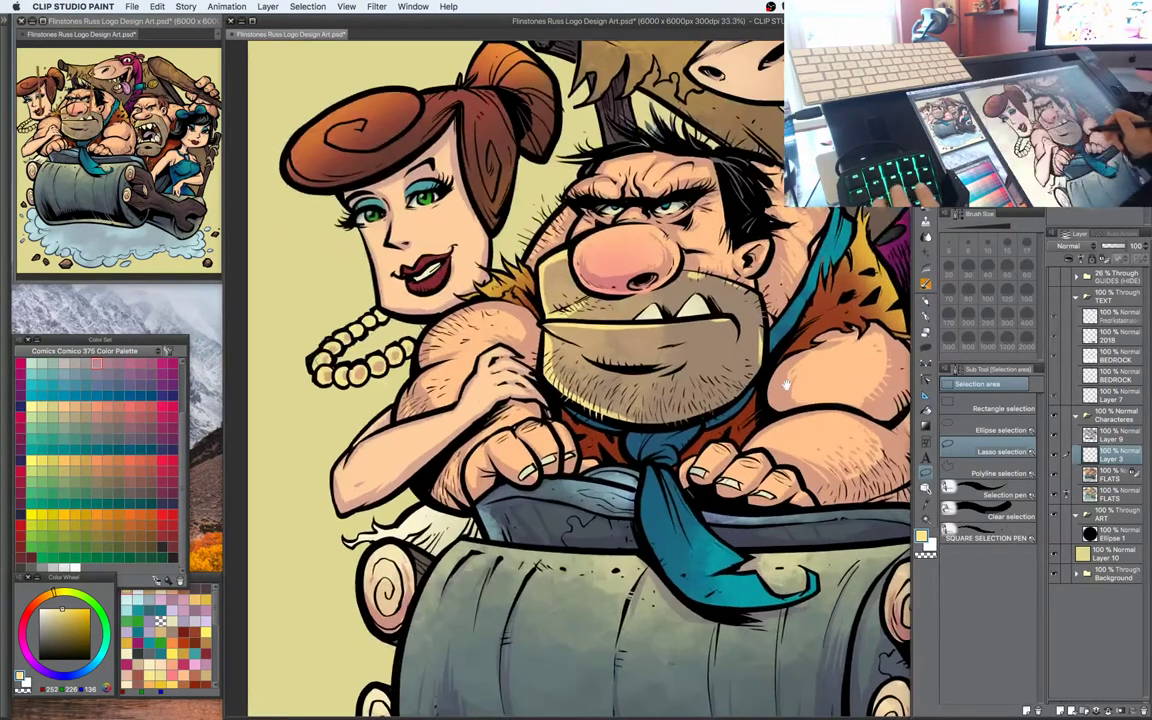
# Lasso and brush pale yellow highlights on the open-mouthed man's cheek stubble, from below the eye down beside the mouth
pyautogui.moveTo(787, 385); pyautogui.dragTo(557, 395)
pyautogui.moveTo(744, 354); pyautogui.dragTo(636, 292)
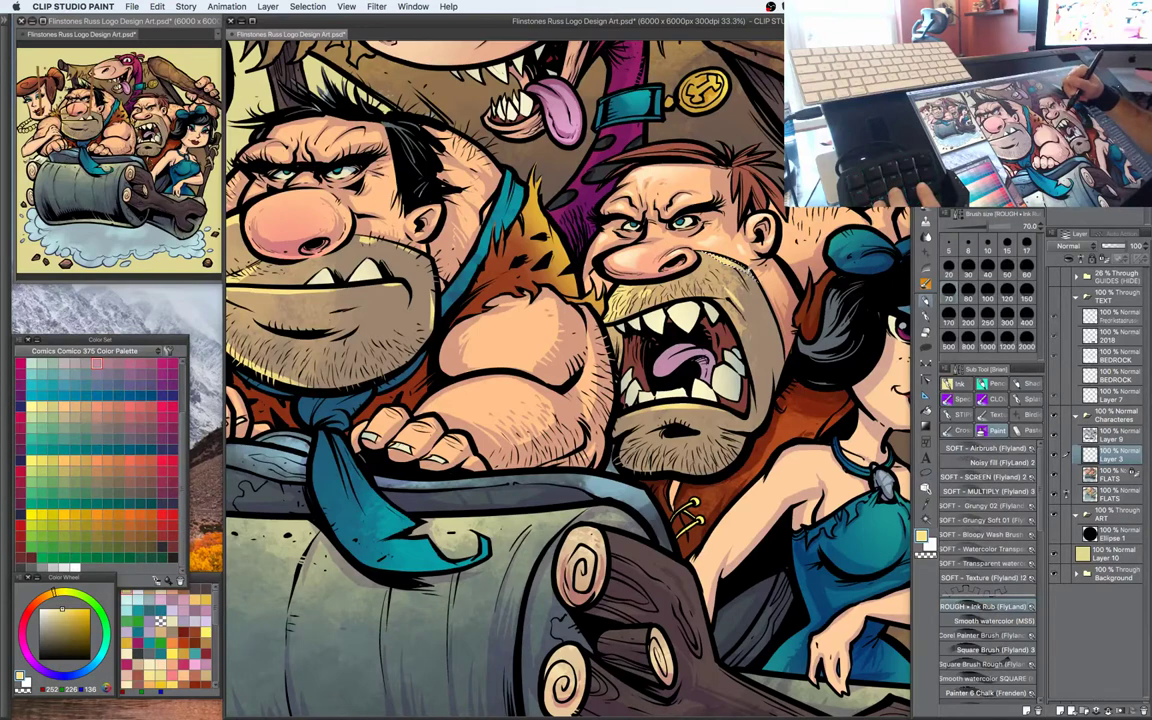
pyautogui.moveTo(797, 320); pyautogui.dragTo(817, 268)
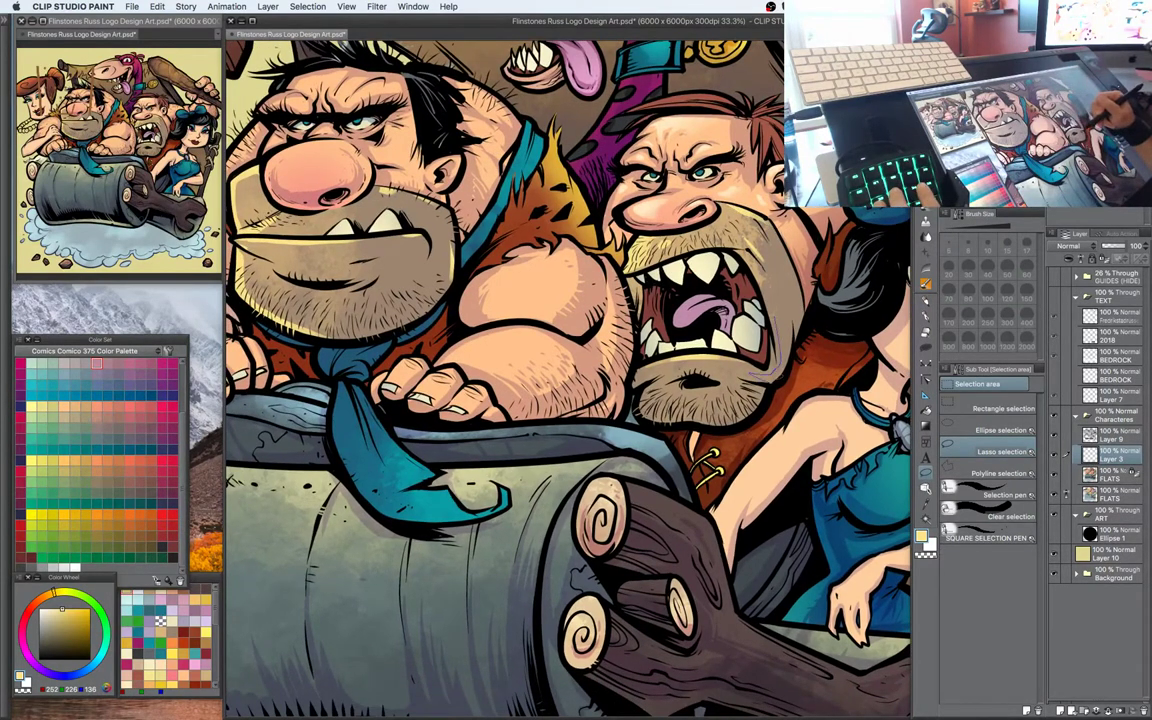
pyautogui.press('b')
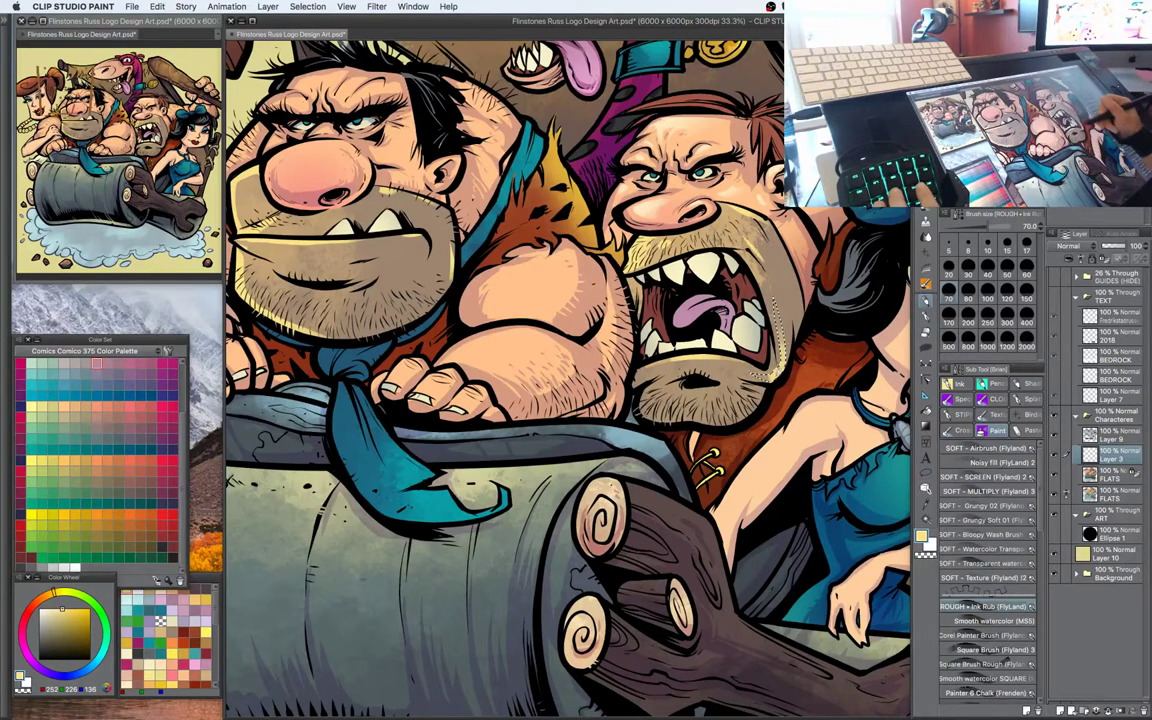
pyautogui.press('m')
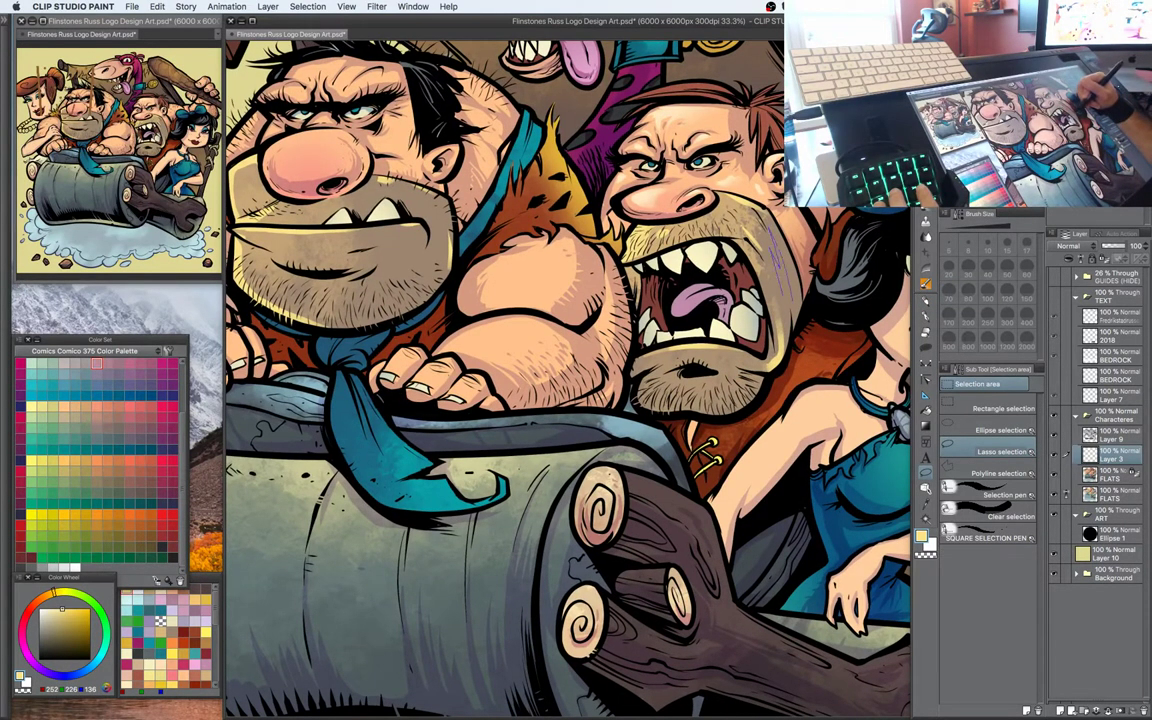
pyautogui.press('b')
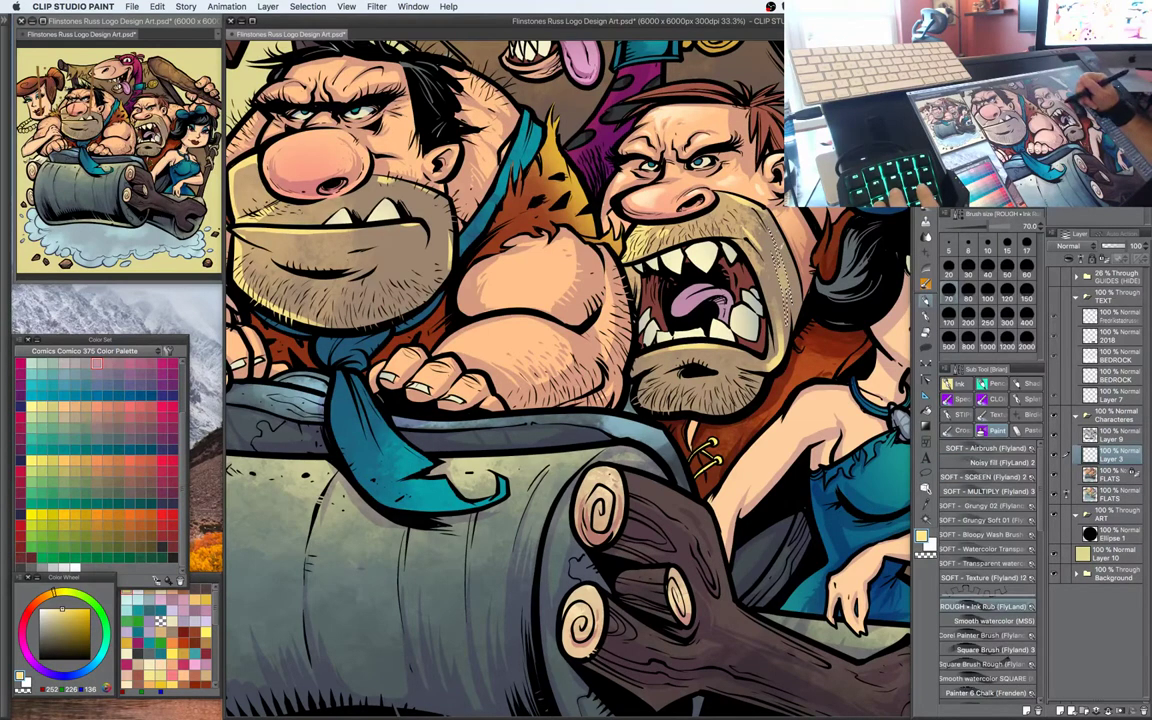
pyautogui.press('m')
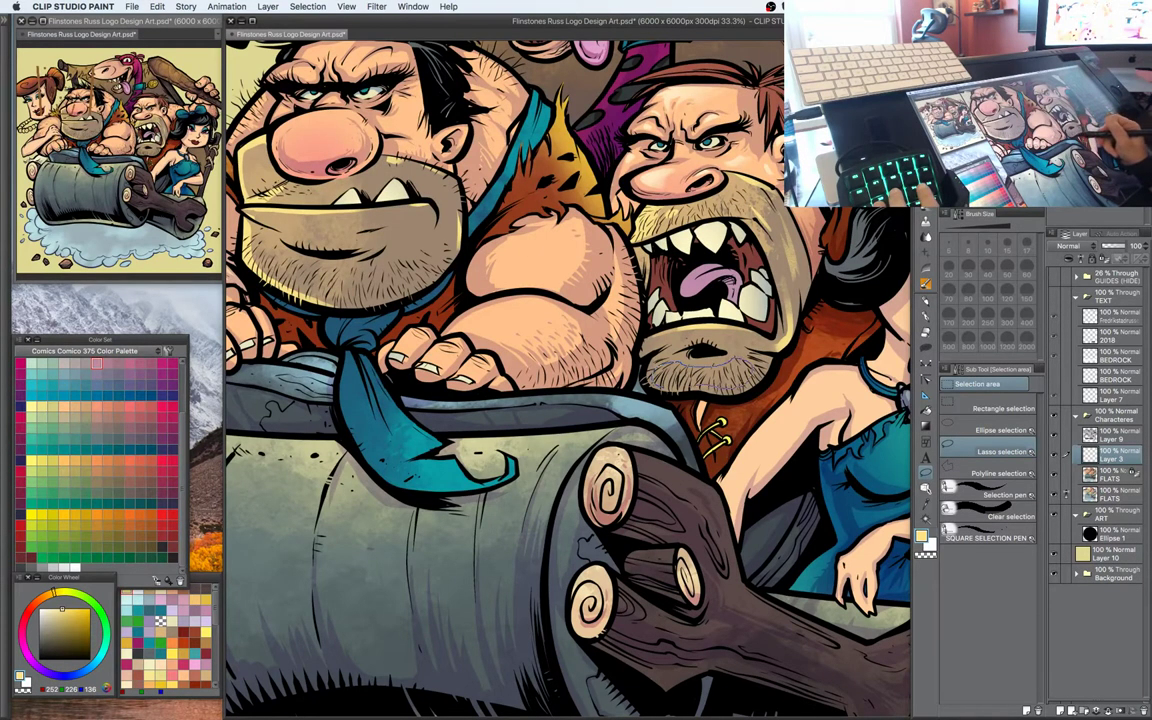
# Lasso and brush pale yellow highlights on the stubble of the open-mouthed man's chin
pyautogui.press('b')
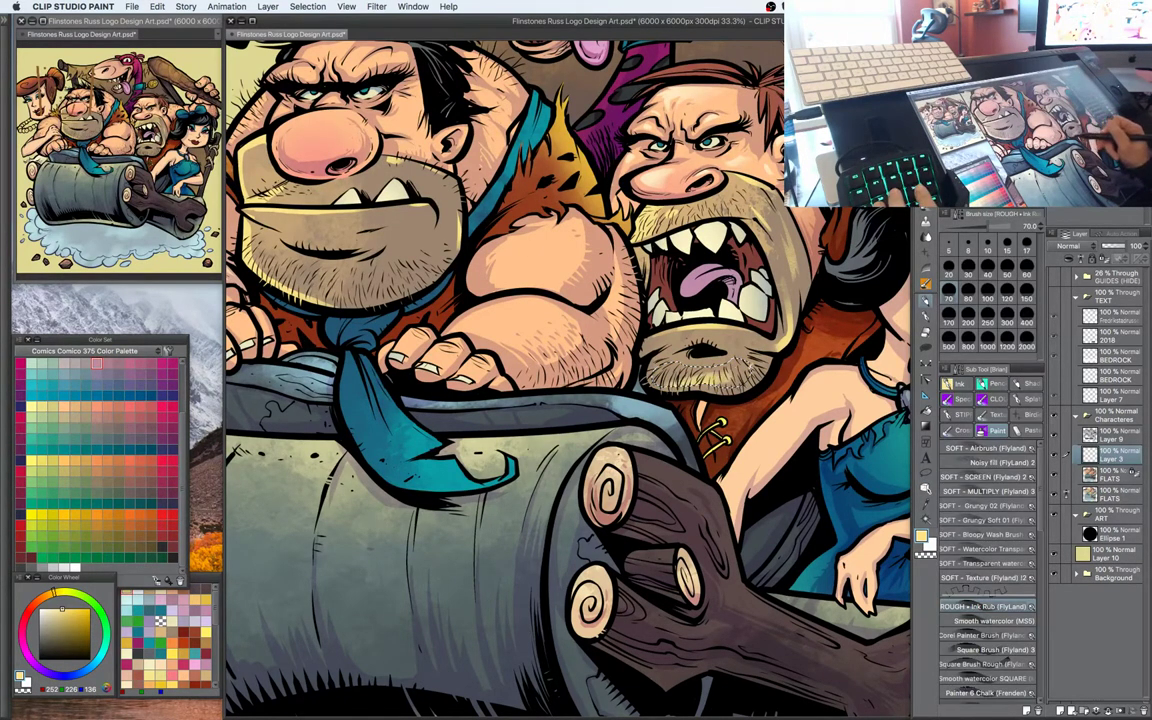
pyautogui.moveTo(748, 367)
pyautogui.mouseDown()
pyautogui.moveTo(722, 386)
pyautogui.moveTo(703, 375)
pyautogui.moveTo(656, 380)
pyautogui.moveTo(747, 388)
pyautogui.moveTo(761, 412)
pyautogui.mouseUp()
pyautogui.press('m')
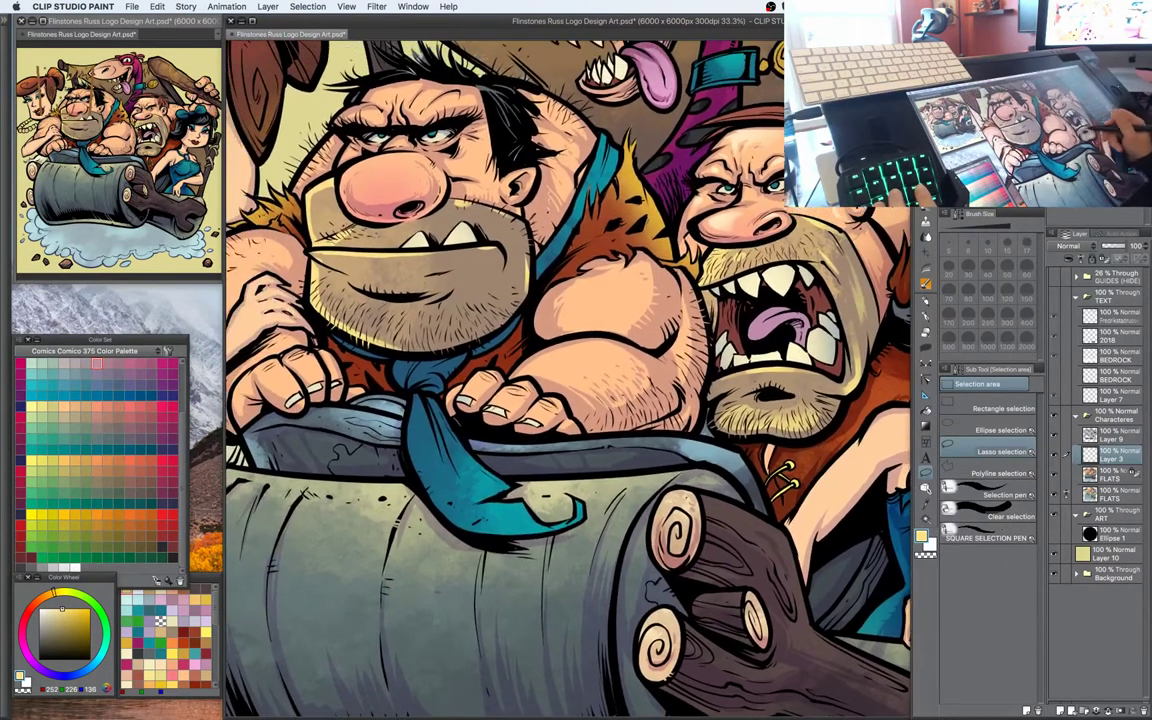
pyautogui.press('b')
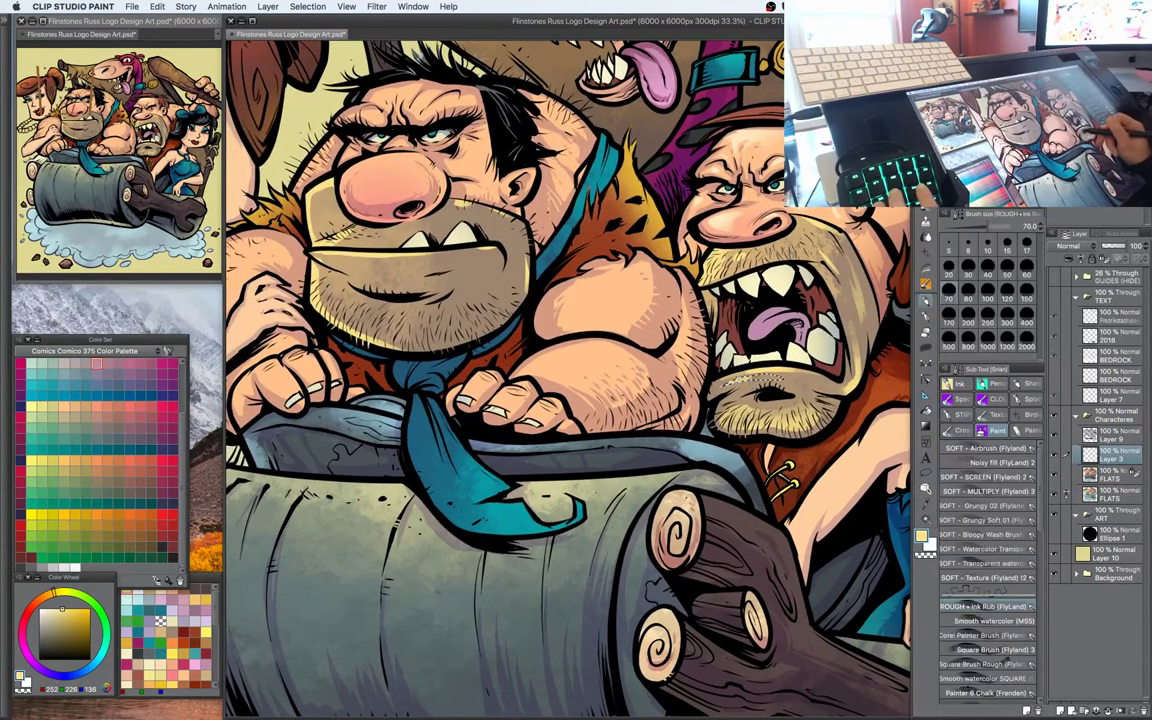
pyautogui.press('m')
pyautogui.moveTo(736, 328)
pyautogui.mouseDown()
pyautogui.moveTo(738, 398)
pyautogui.moveTo(748, 396)
pyautogui.mouseUp()
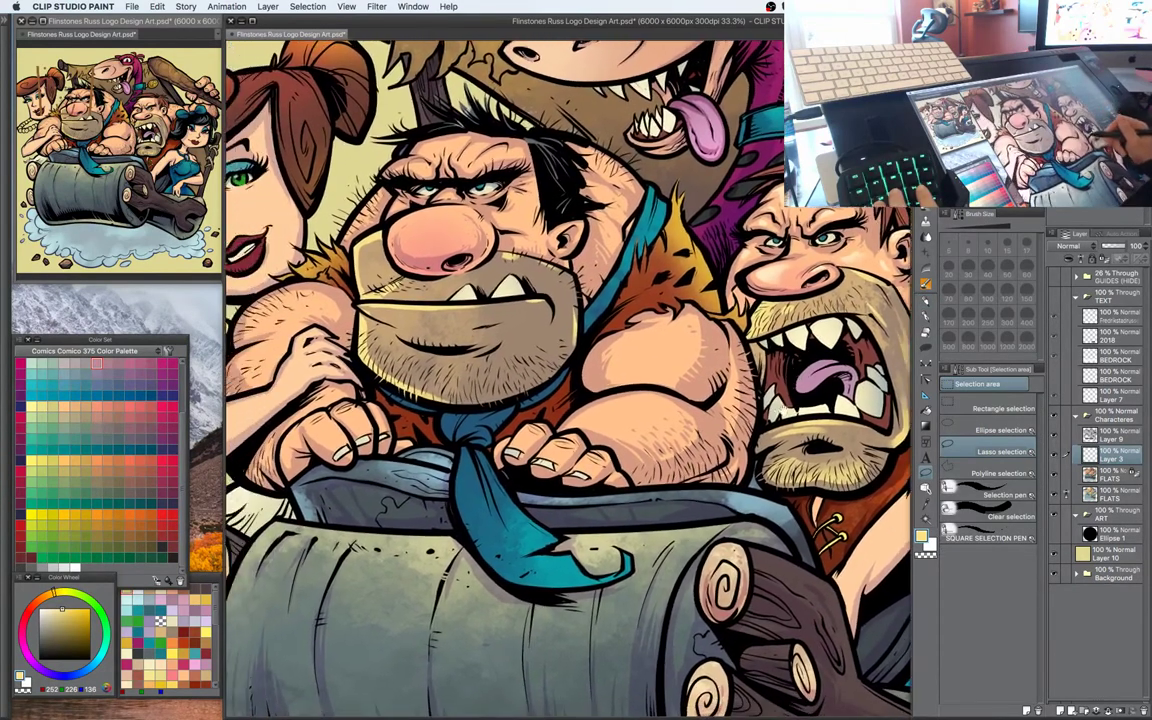
# Sample the orange skin tone (255, 194, 140) and lasso highlight areas on the black-haired man's upper arm and forearm
pyautogui.press('super+minus')
pyautogui.moveTo(686, 424); pyautogui.dragTo(738, 416)
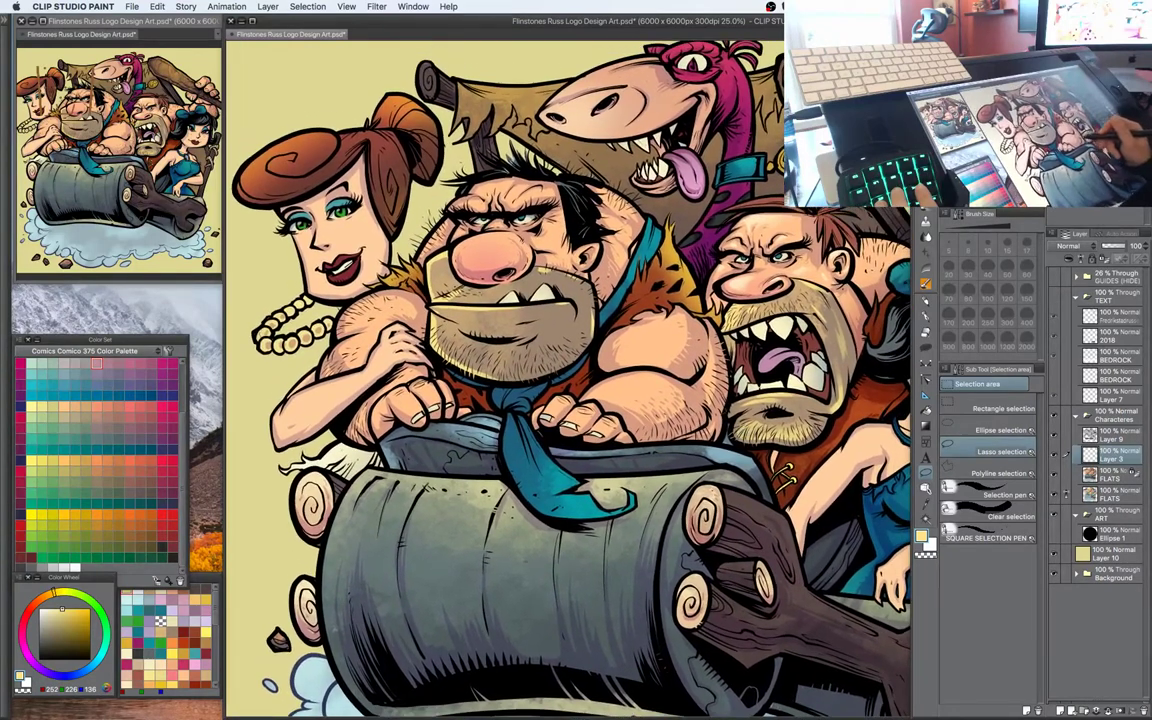
pyautogui.press('super+plus')
pyautogui.moveTo(656, 330); pyautogui.dragTo(741, 337)
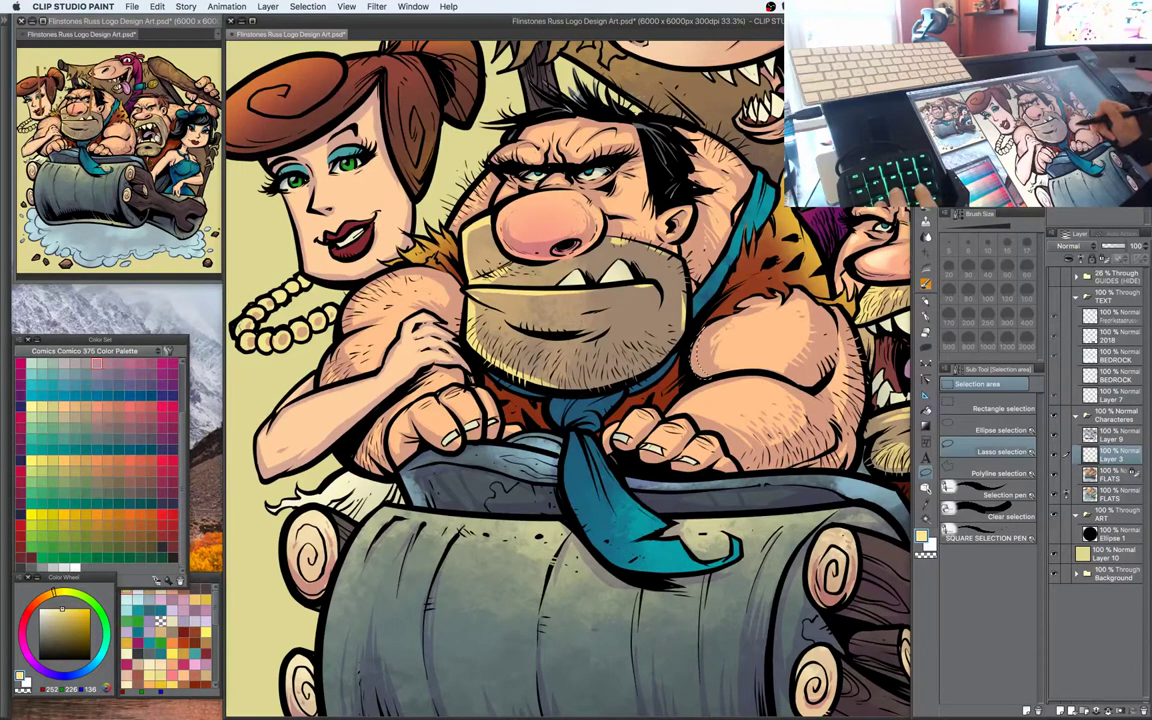
pyautogui.press('b')
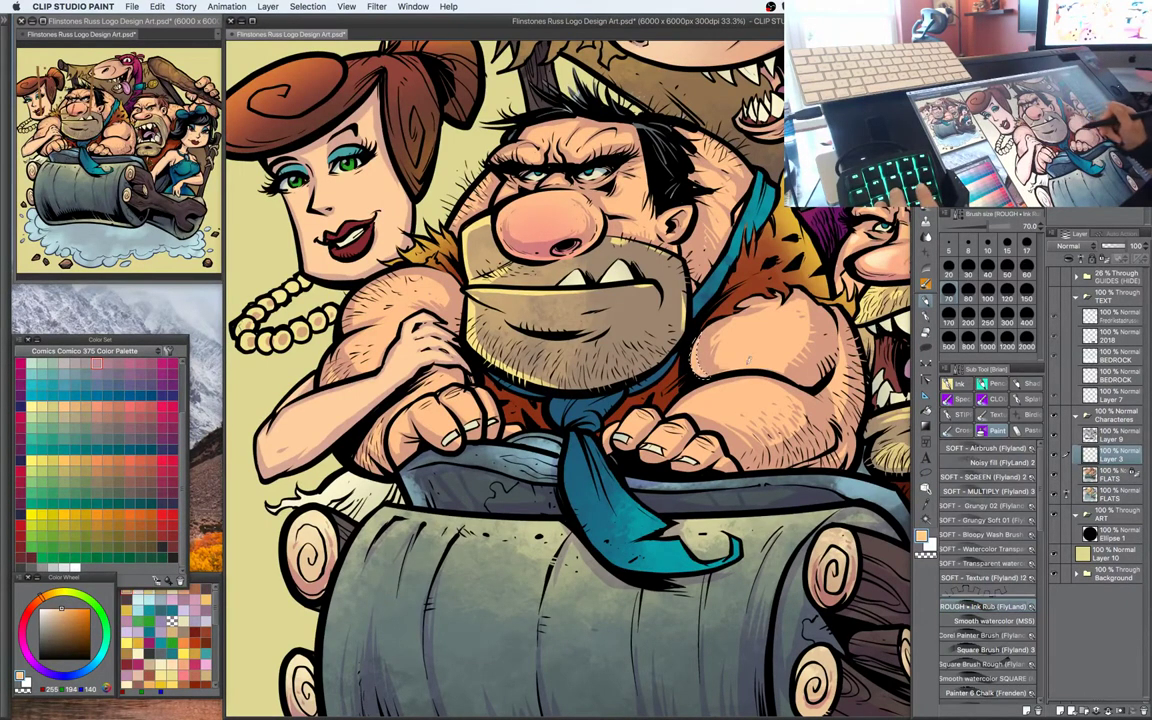
pyautogui.press('m')
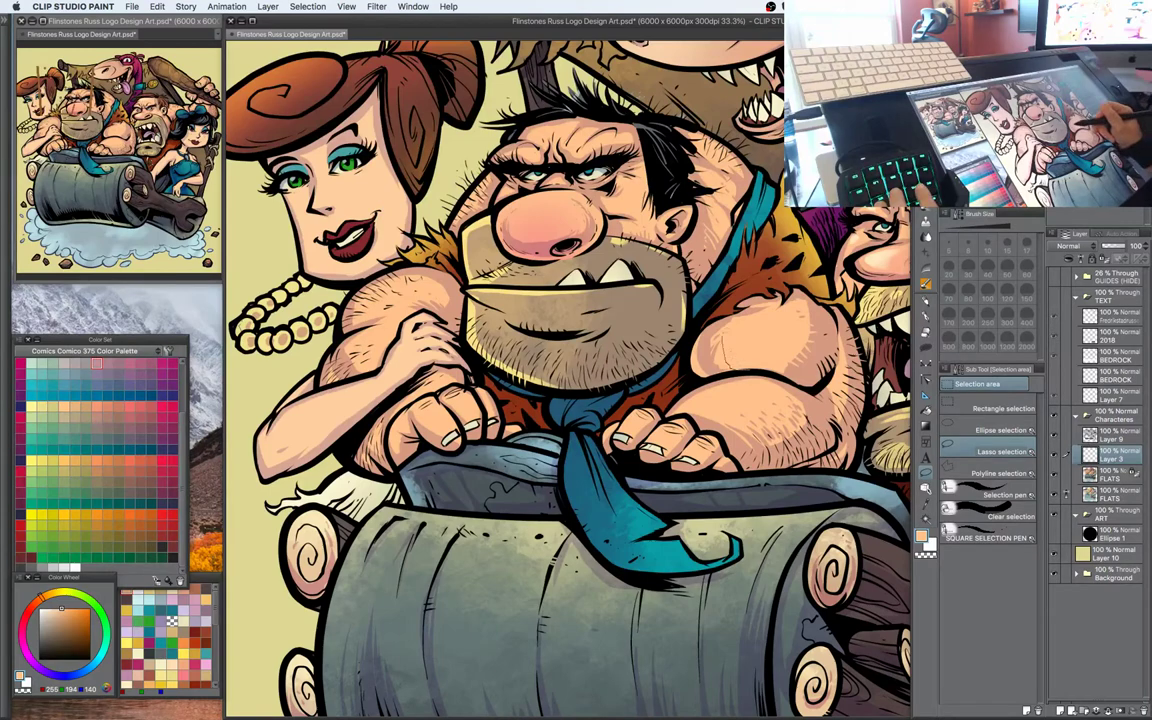
pyautogui.moveTo(808, 383); pyautogui.dragTo(800, 342)
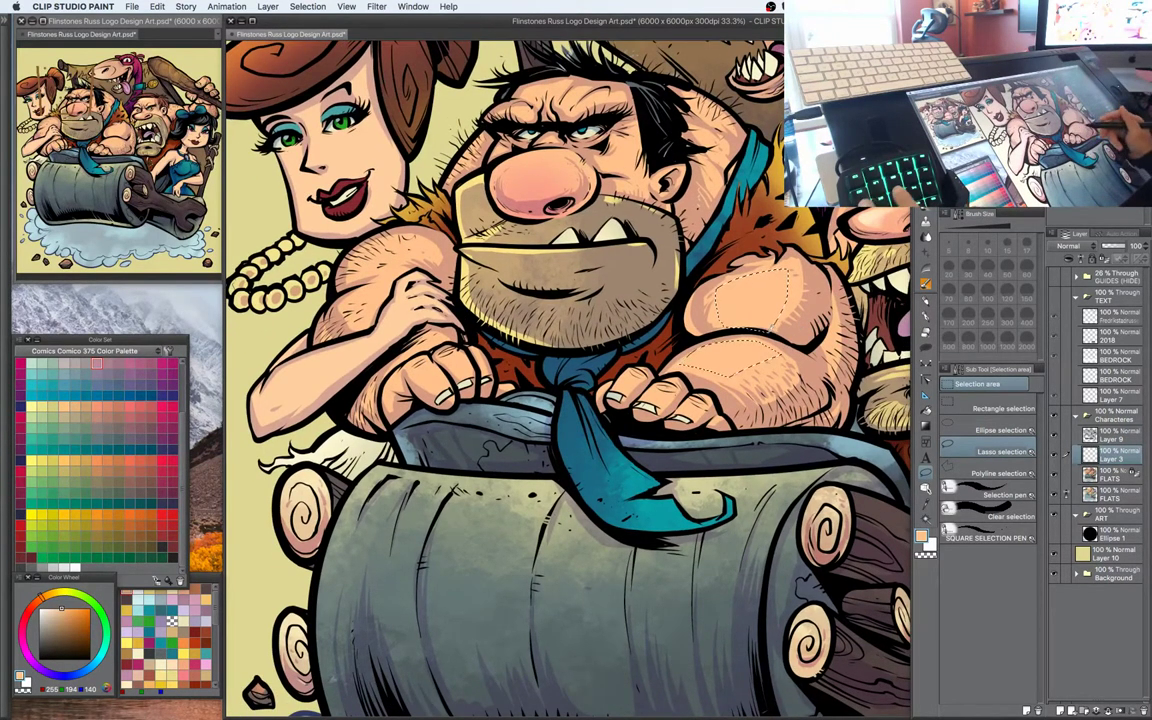
# Set the colour to pale peach (255, 225, 168), brush the lassoed arm highlights, and clear the selection
pyautogui.press('b')
pyautogui.click(56, 608)
pyautogui.click(48, 595)
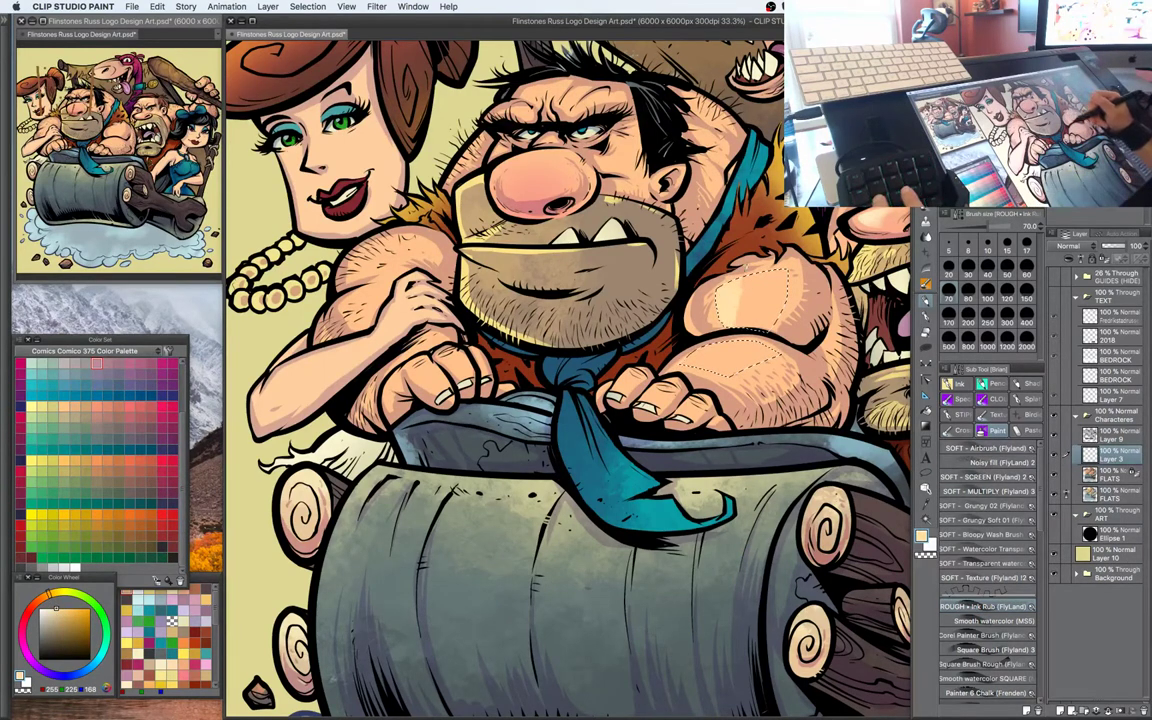
pyautogui.moveTo(642, 306)
pyautogui.mouseDown()
pyautogui.moveTo(618, 323)
pyautogui.moveTo(680, 316)
pyautogui.moveTo(666, 317)
pyautogui.mouseUp()
pyautogui.press('super+minus')
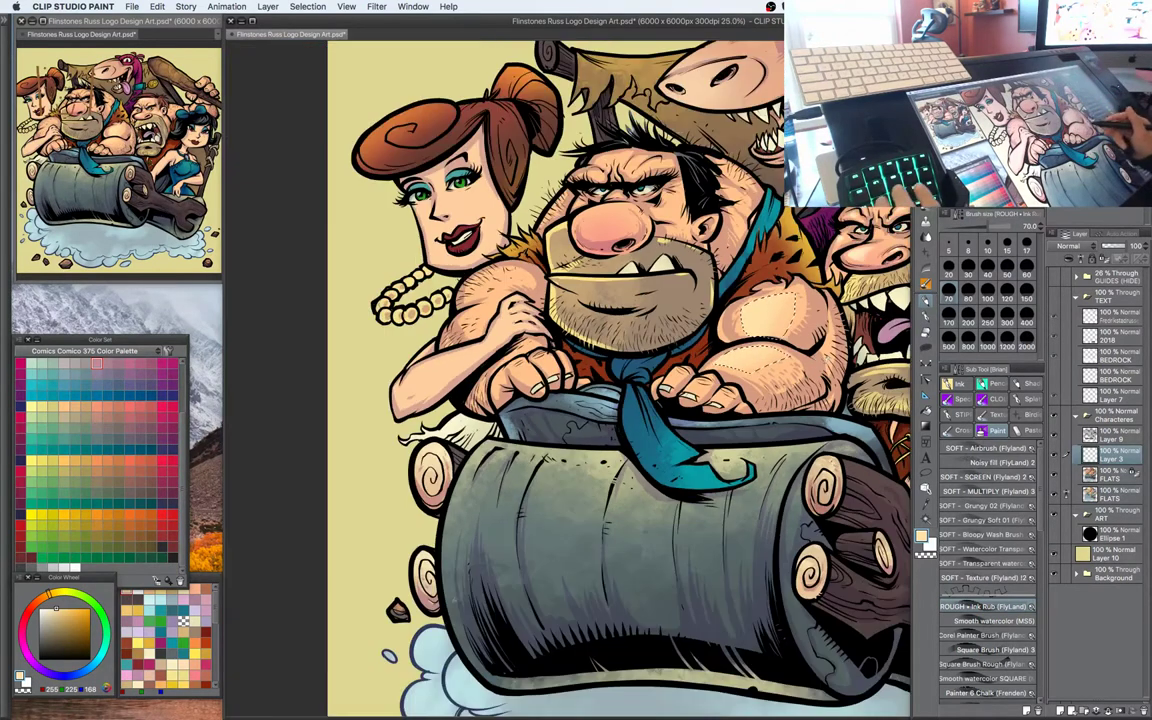
pyautogui.moveTo(793, 398)
pyautogui.mouseDown()
pyautogui.moveTo(811, 376)
pyautogui.moveTo(801, 376)
pyautogui.mouseUp()
pyautogui.press('super+minus')
pyautogui.press('super+plus')
pyautogui.press('super+plus')
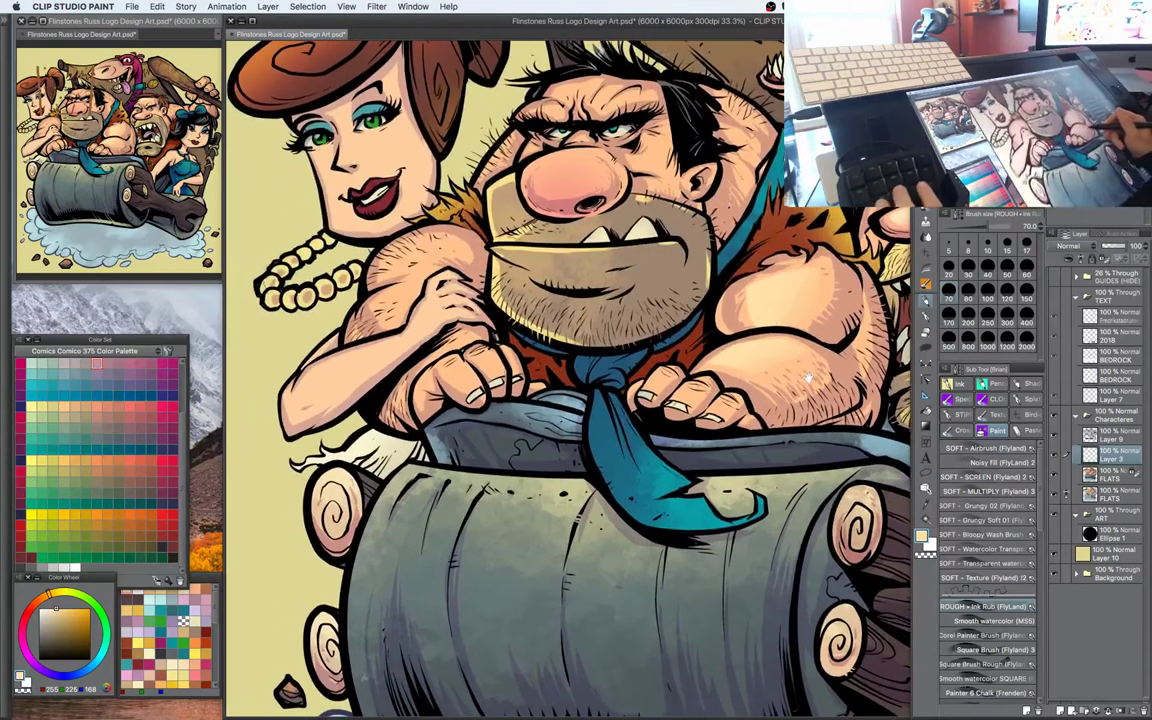
# Lasso and brush pale peach highlights on the fingers of the black-haired man's hand beside the blue tie
pyautogui.press('m')
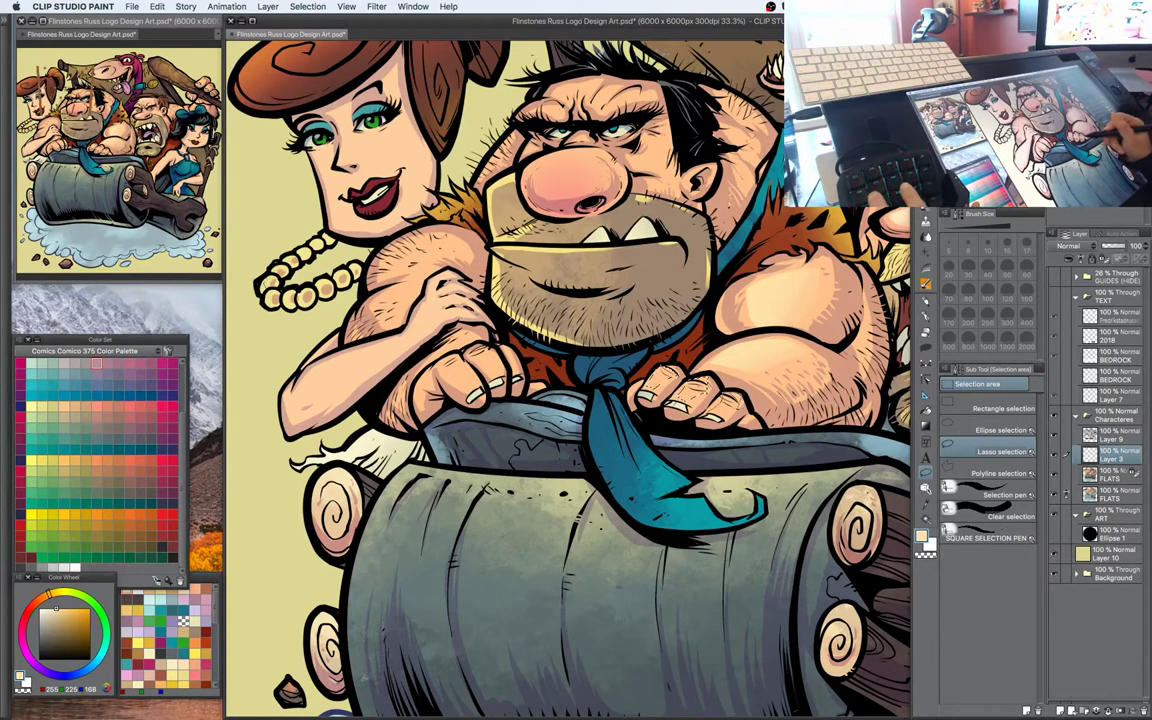
pyautogui.press('b')
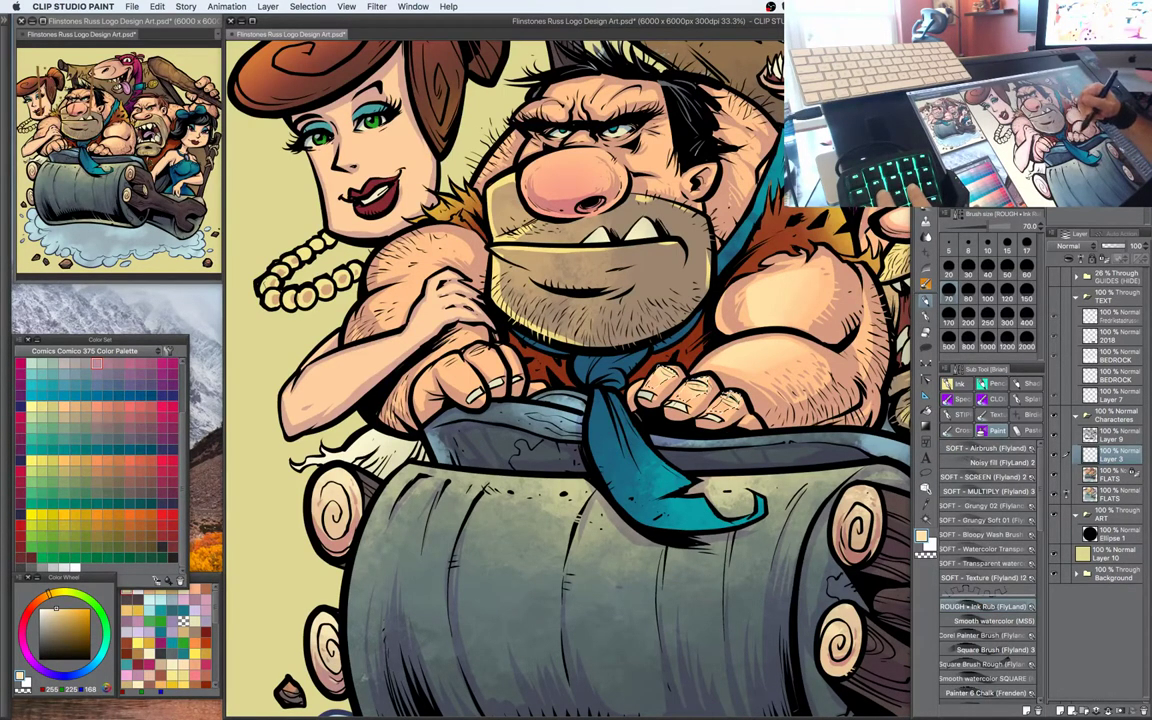
pyautogui.moveTo(751, 379); pyautogui.dragTo(771, 337)
pyautogui.press('m')
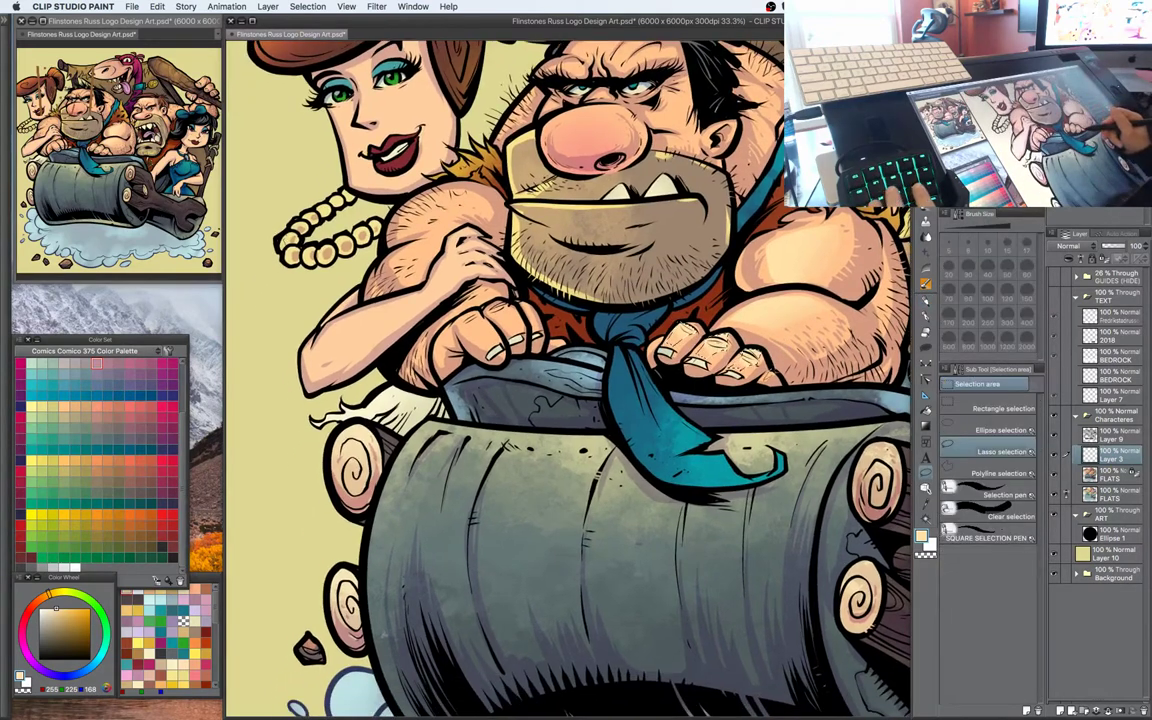
pyautogui.press('b')
# Lasso and brush pale peach highlights on the fingers of the black-haired man's hand beneath the red-haired woman's arm
pyautogui.press('m')
pyautogui.moveTo(628, 257); pyautogui.dragTo(748, 315)
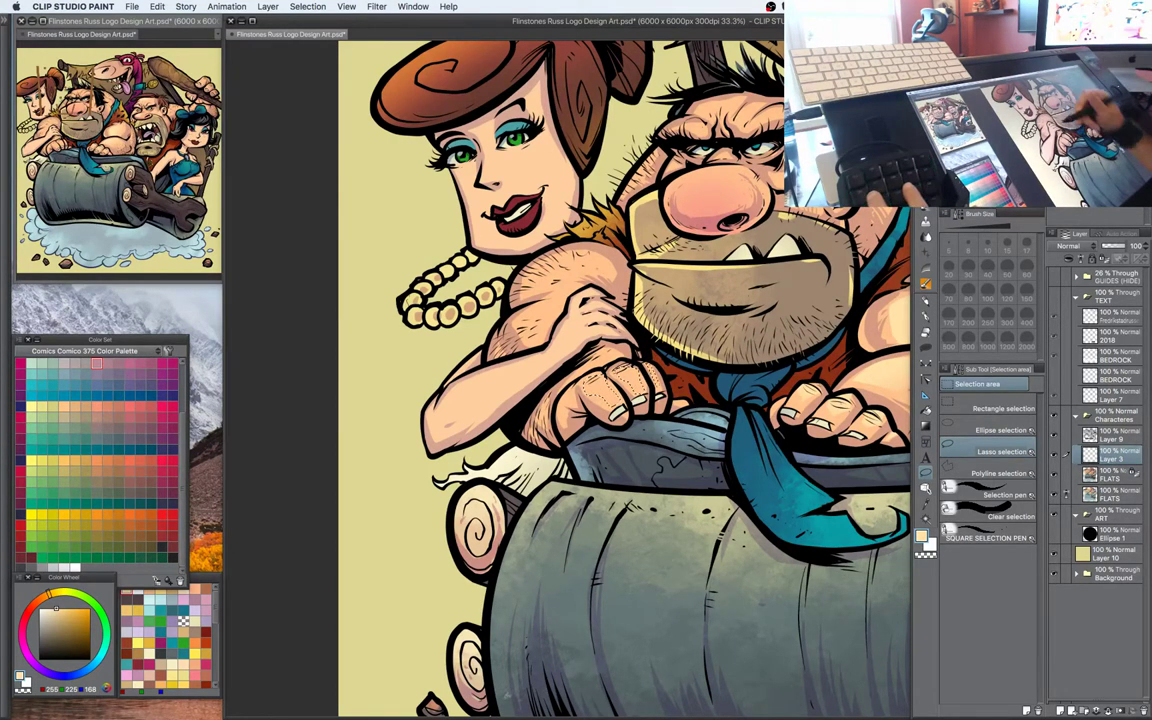
pyautogui.press('b')
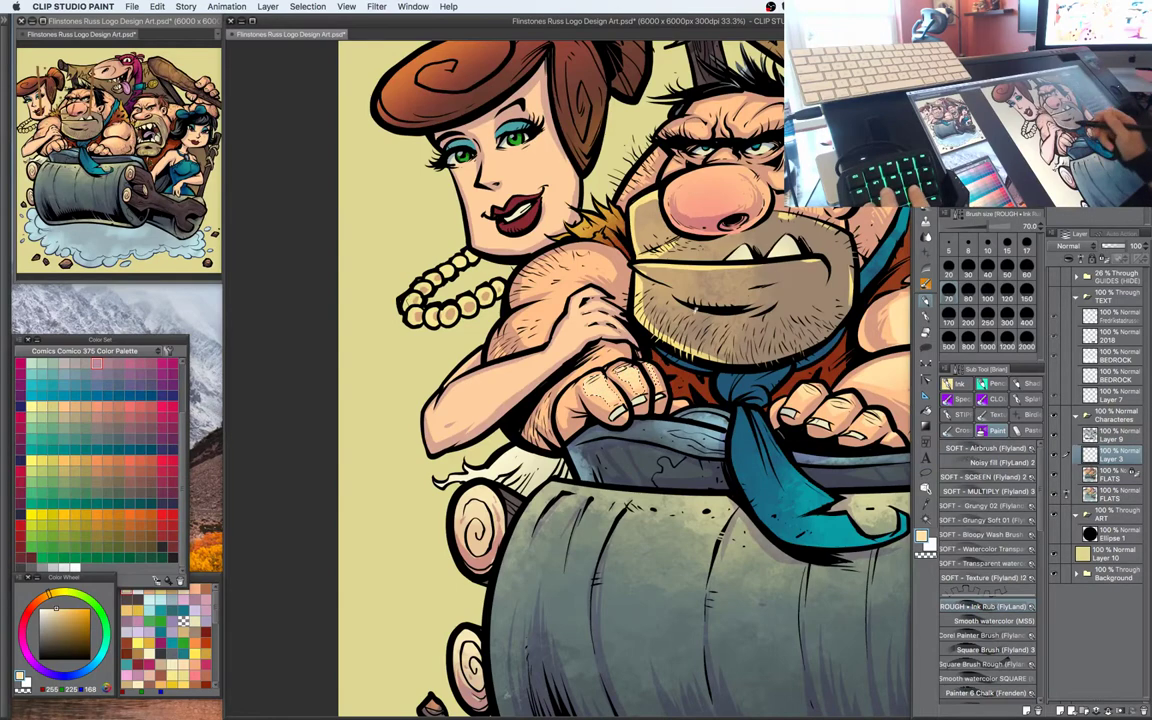
pyautogui.moveTo(588, 336); pyautogui.dragTo(619, 398)
pyautogui.press('m')
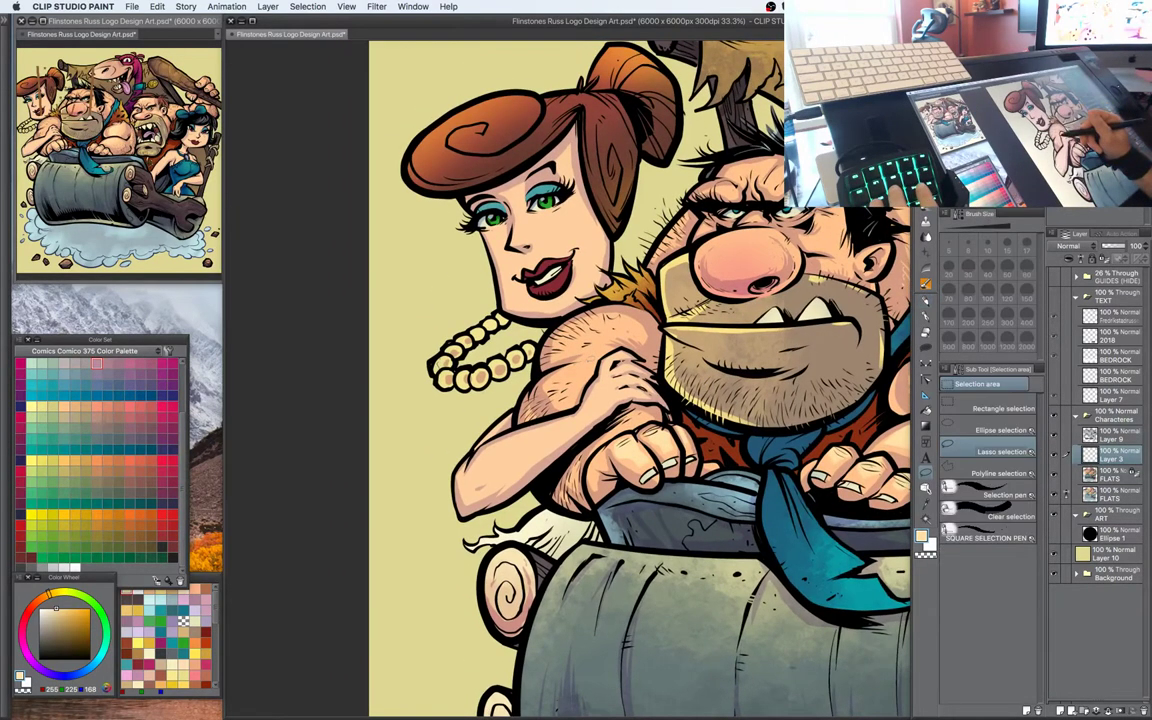
# Lasso and brush pale peach highlights on the black-haired man's hairy shoulder beside the necklace, and clear the selection
pyautogui.press('b')
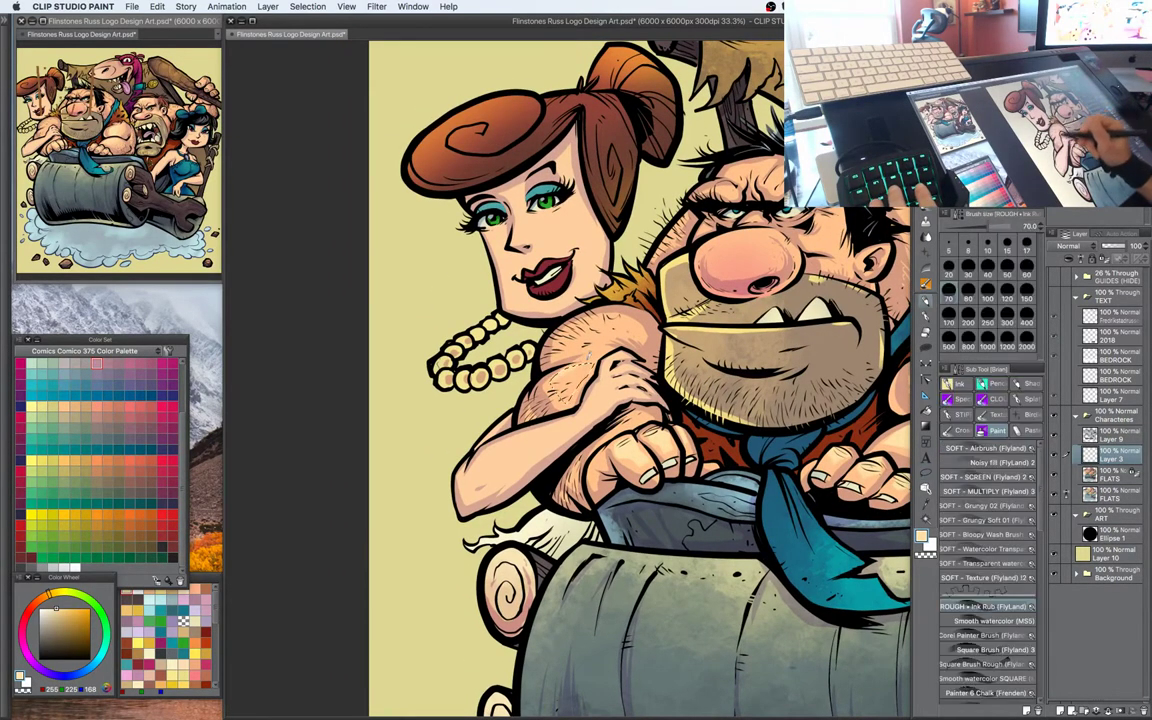
pyautogui.press('m')
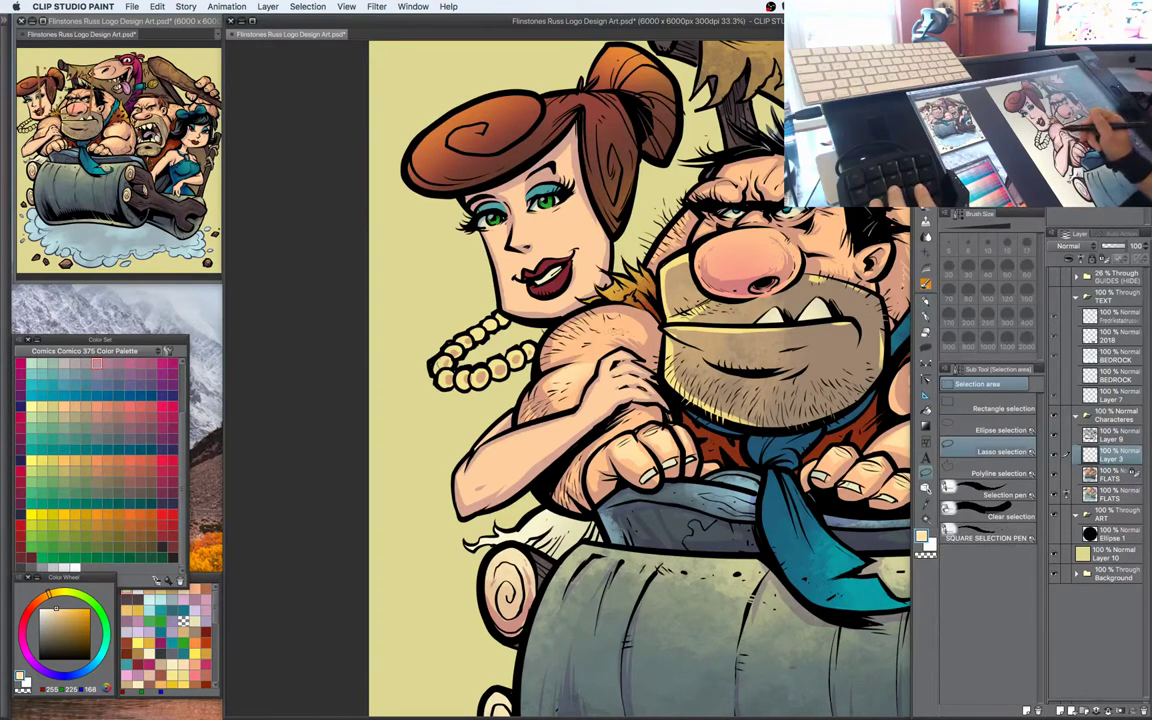
pyautogui.press('b')
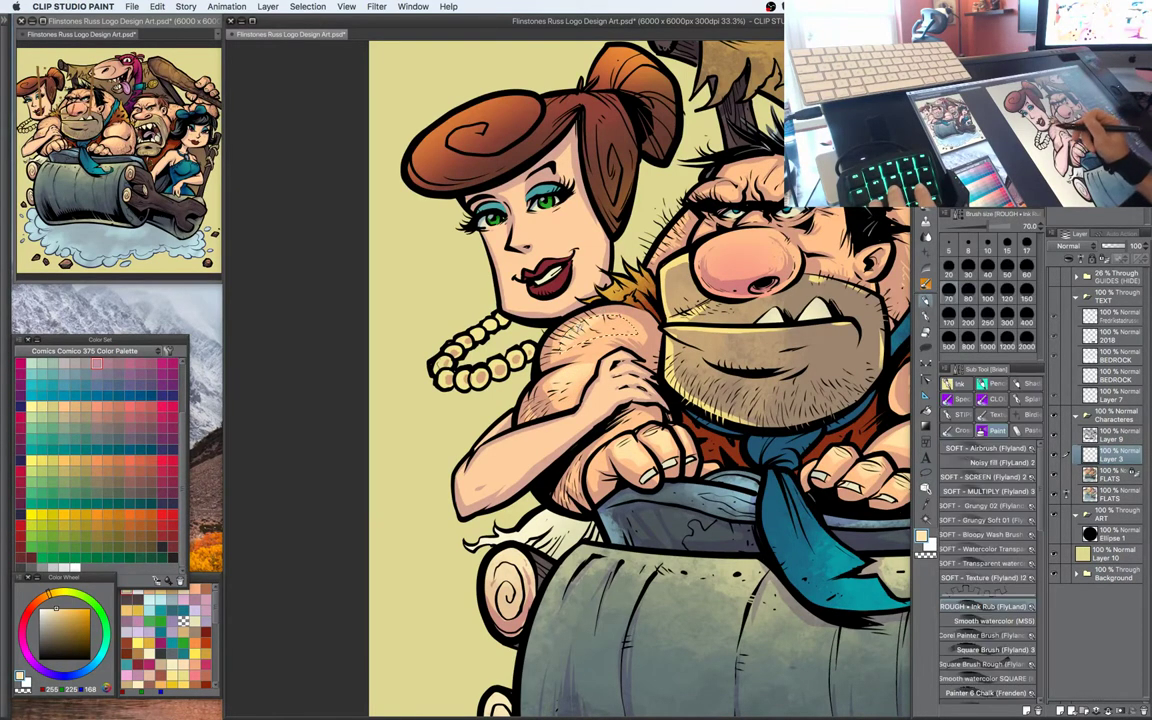
pyautogui.press('m')
pyautogui.hotkey('ctrl', 'd')
# Lasso and brush pale peach highlights on the black-haired man's large nose
pyautogui.moveTo(839, 388); pyautogui.dragTo(738, 488)
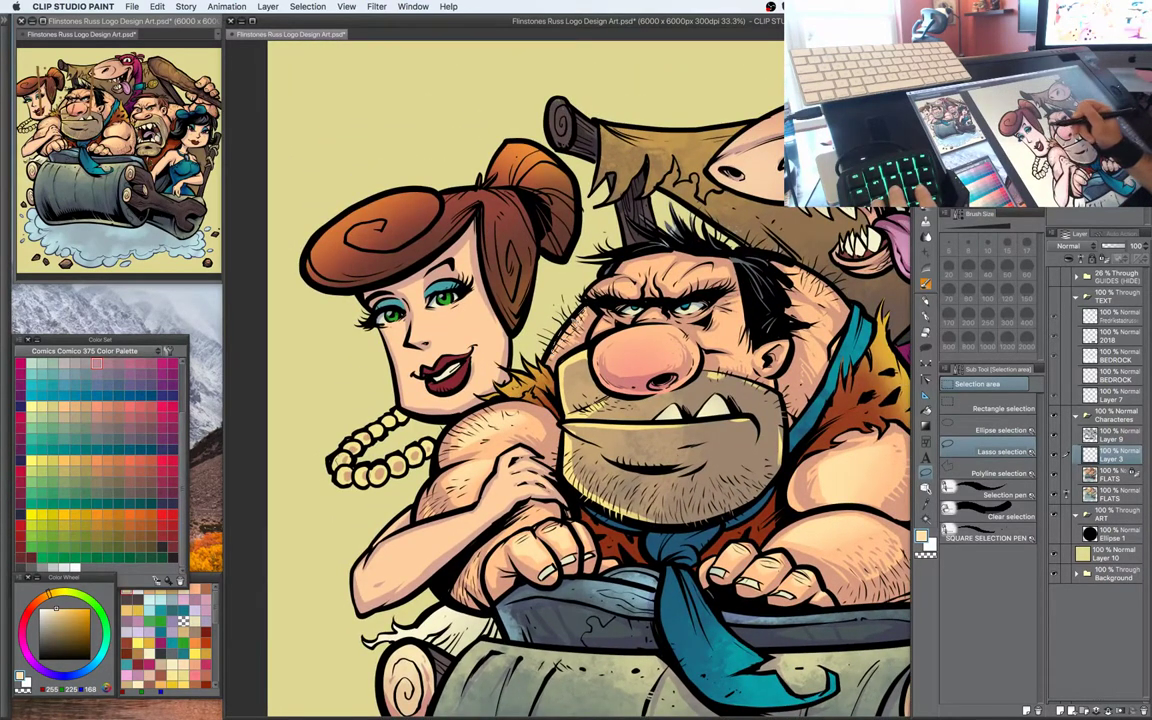
pyautogui.press('b')
pyautogui.press('m')
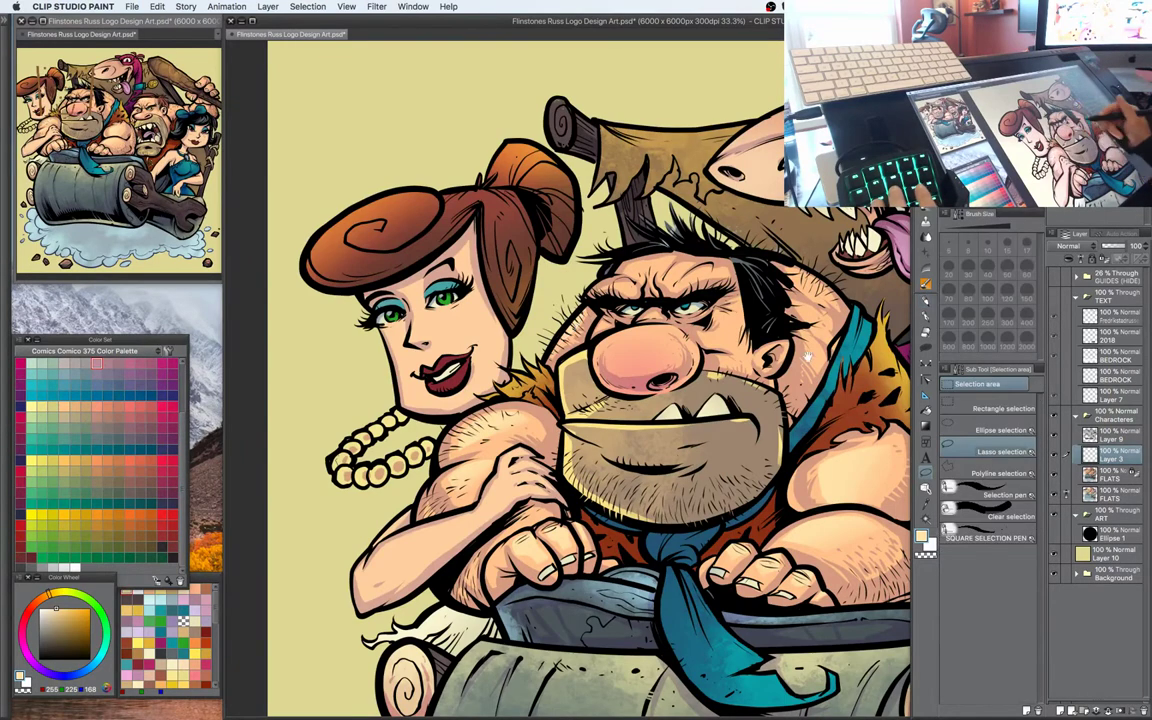
pyautogui.moveTo(808, 356); pyautogui.dragTo(789, 340)
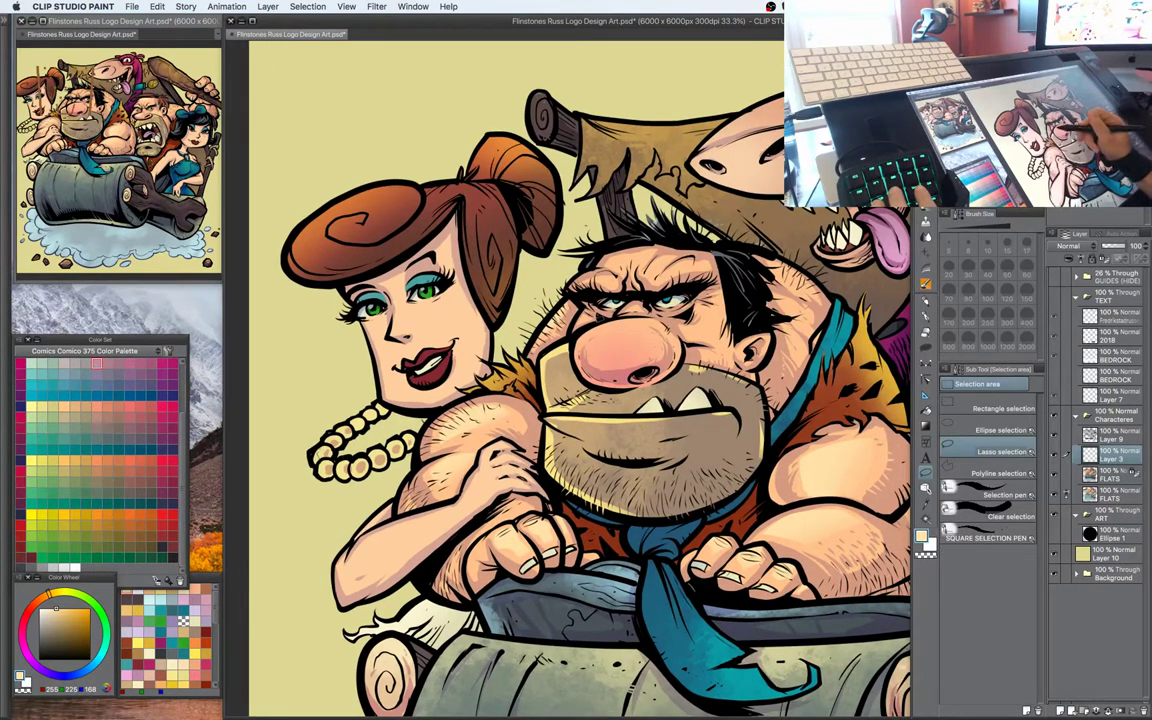
pyautogui.press('p')
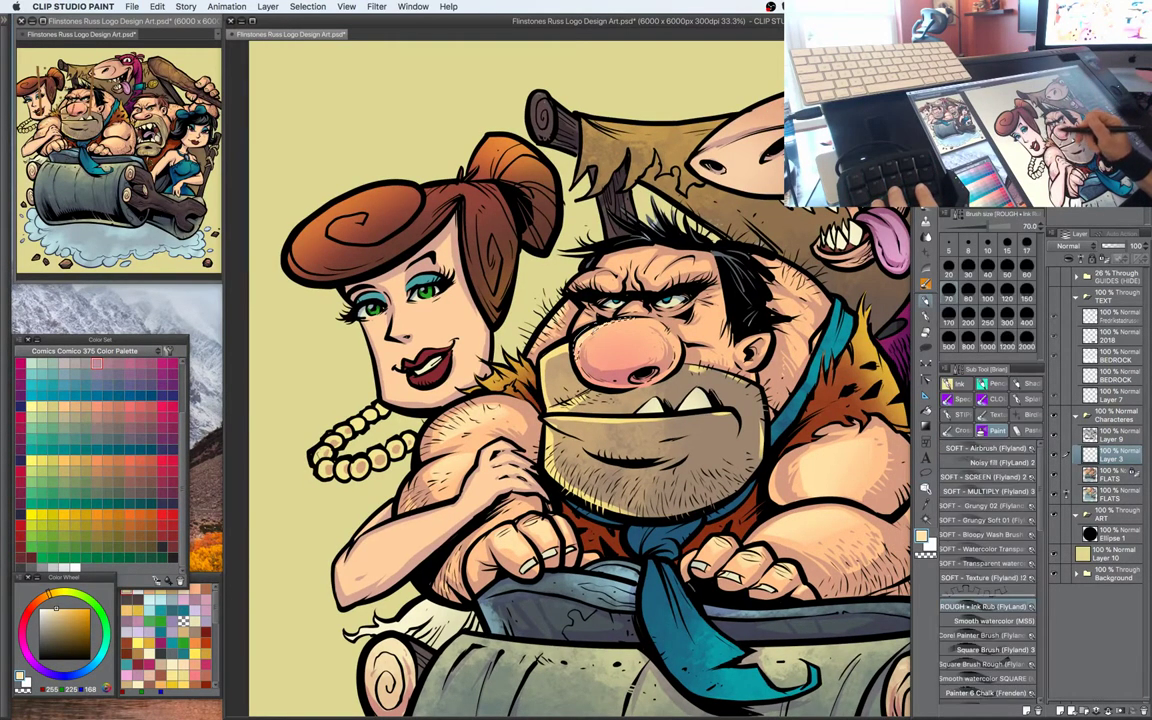
pyautogui.press('m')
pyautogui.moveTo(599, 344)
pyautogui.mouseDown()
pyautogui.moveTo(627, 335)
pyautogui.moveTo(603, 332)
pyautogui.moveTo(619, 380)
pyautogui.mouseUp()
pyautogui.press('b')
# Lasso and brush pale peach highlights on the wrinkles of the black-haired man's forehead above both eyes
pyautogui.press('m')
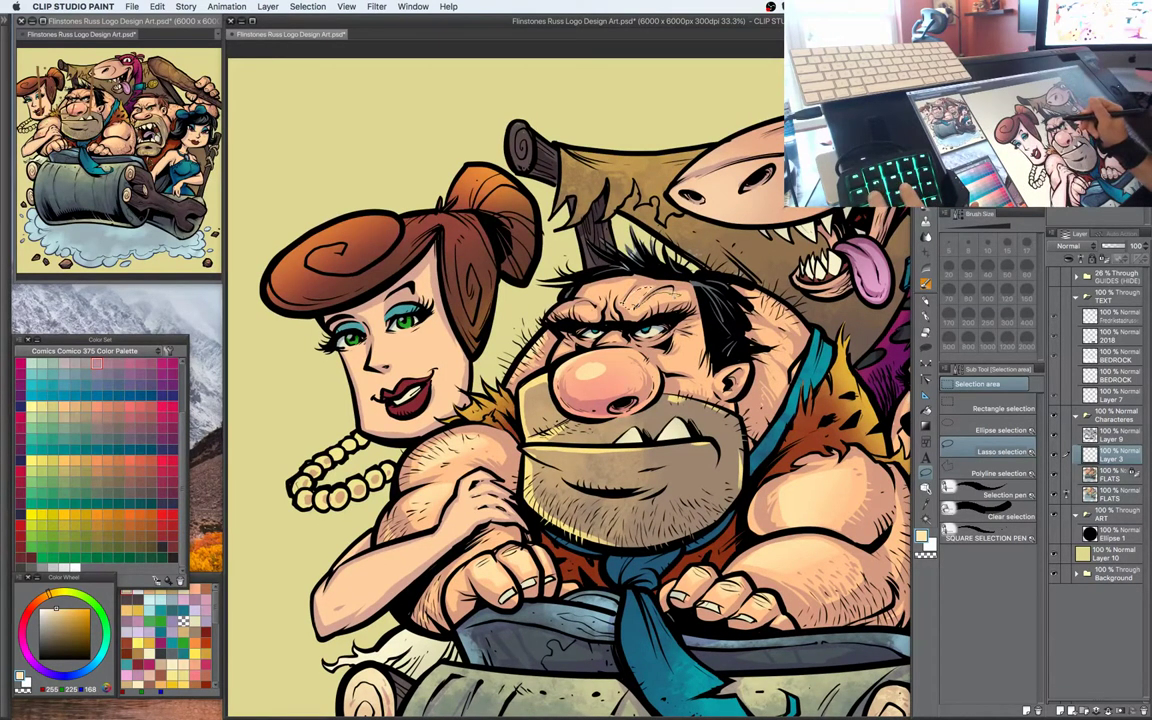
pyautogui.press('b')
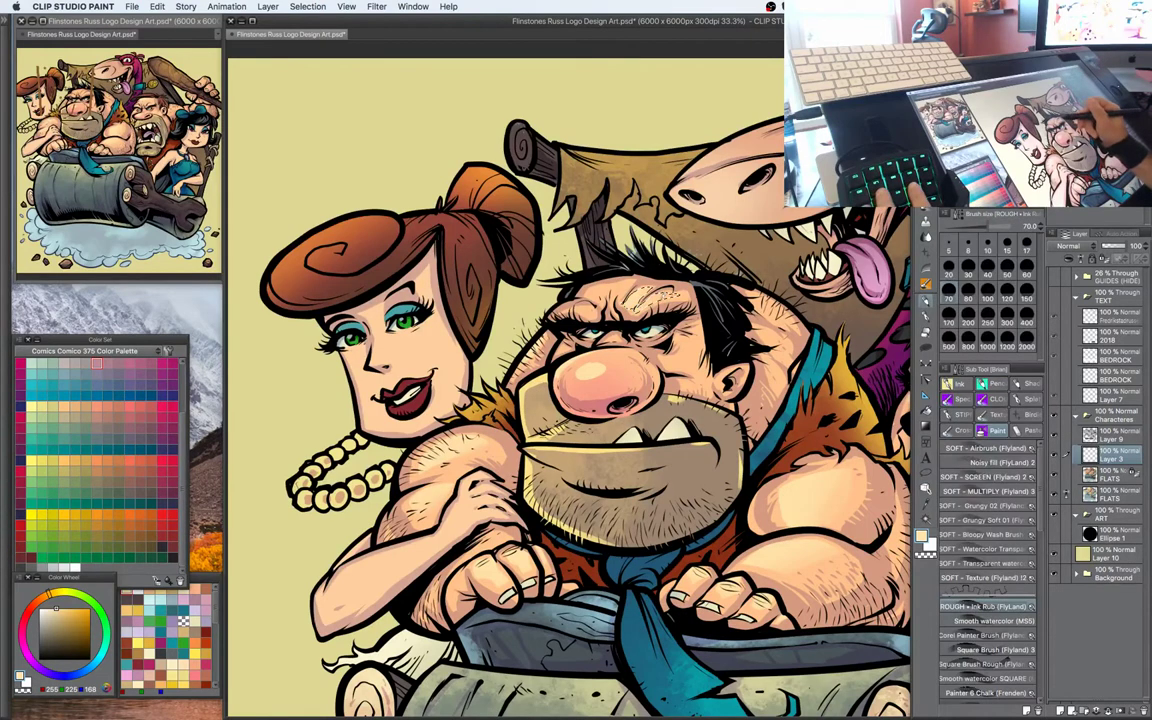
pyautogui.press('m')
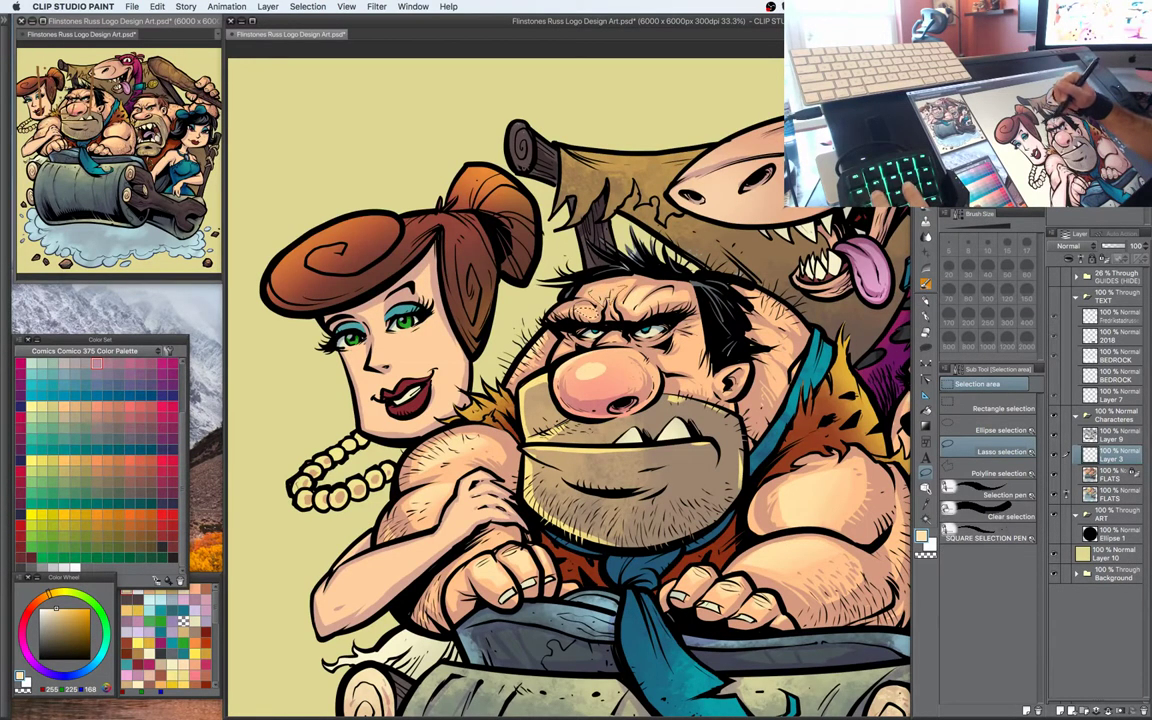
pyautogui.press('b')
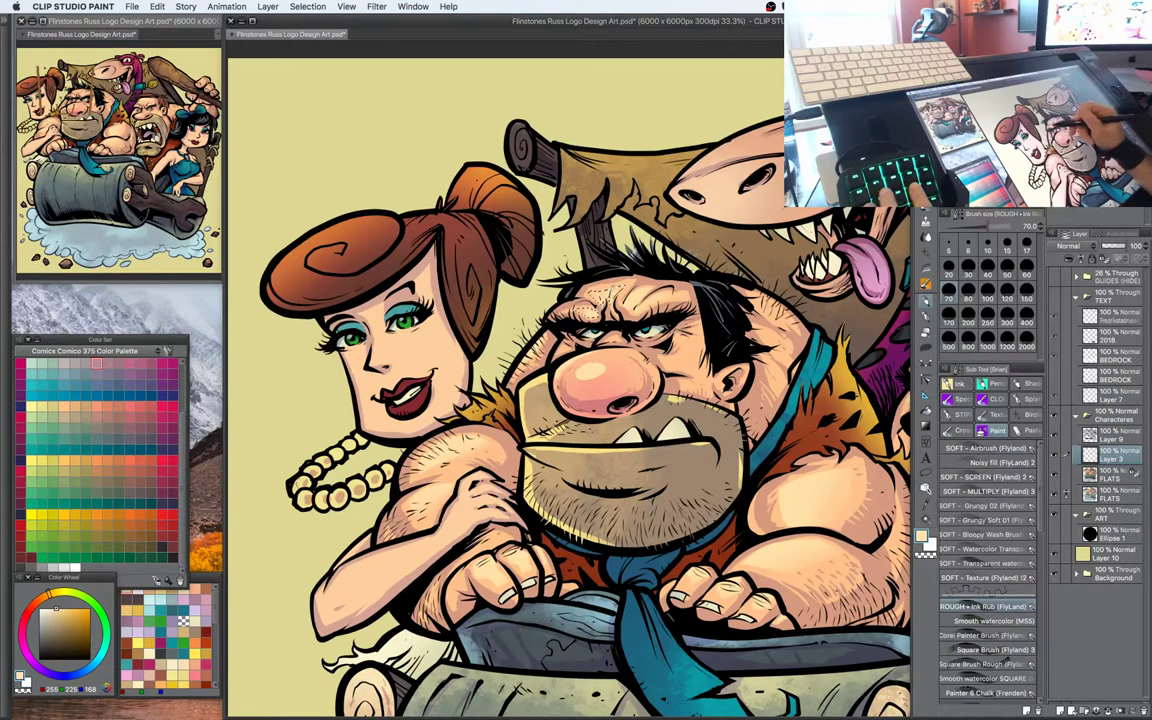
pyautogui.press('m')
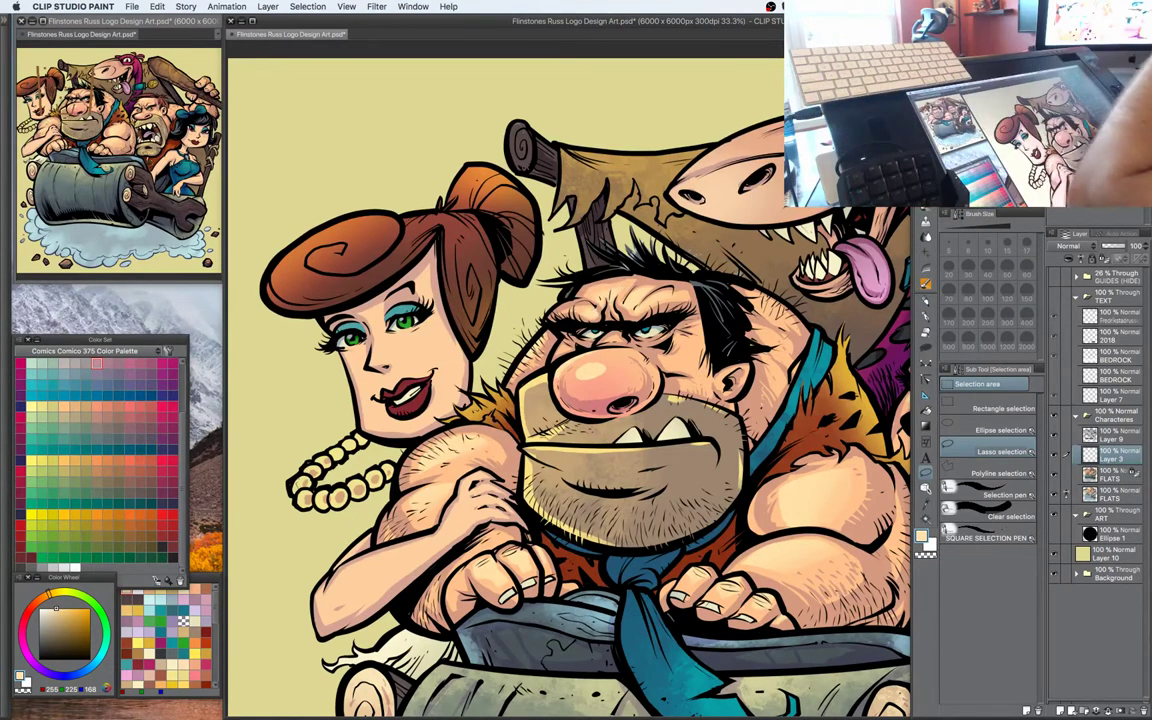
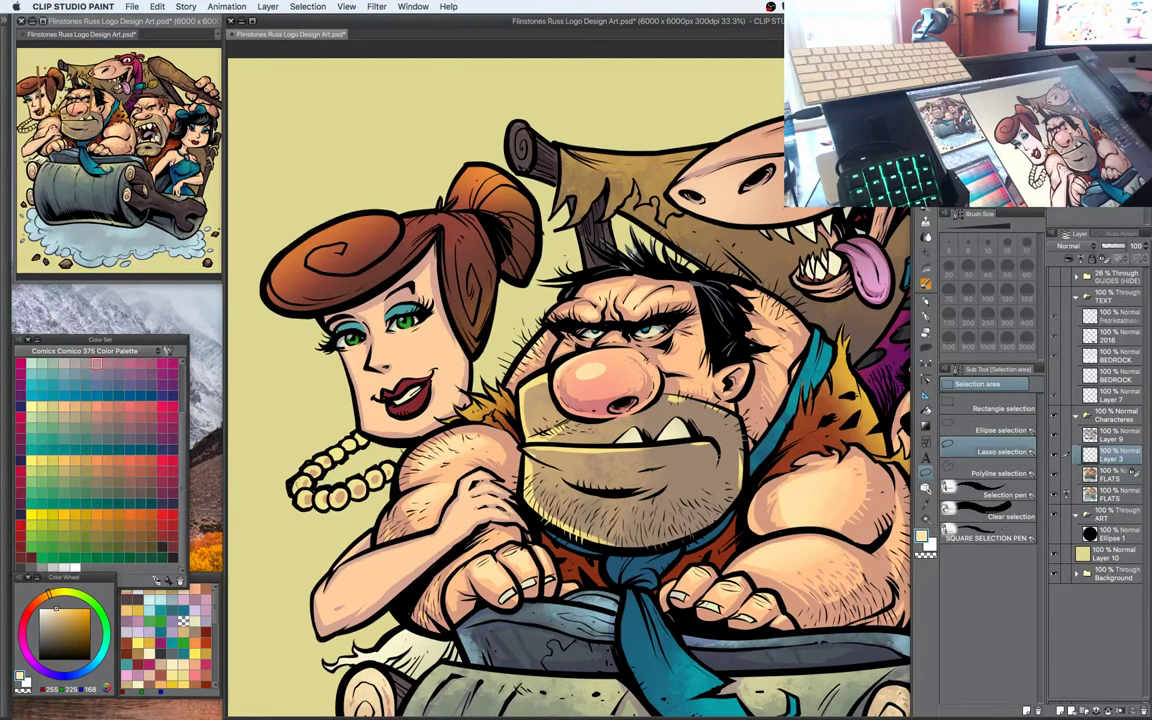
# Lasso and brush a pale peach highlight along the upper edge of the pink dinosaur's snout
pyautogui.moveTo(868, 316); pyautogui.dragTo(795, 462)
pyautogui.press('super+plus')
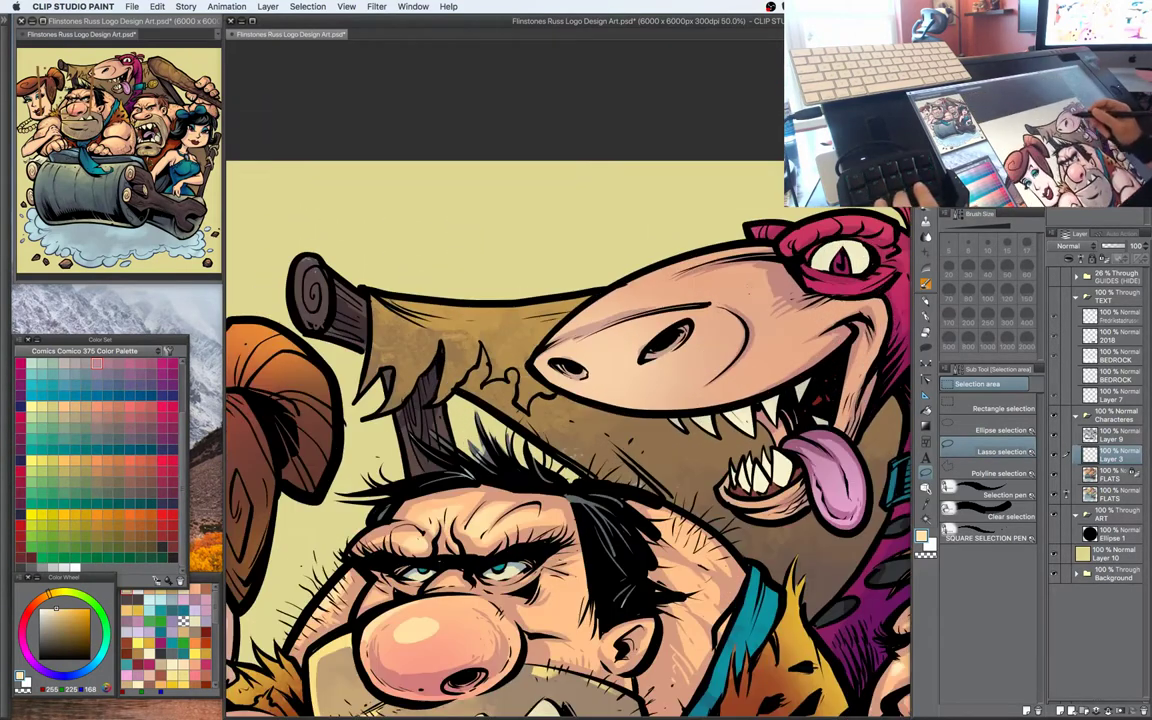
pyautogui.moveTo(742, 300); pyautogui.dragTo(702, 346)
pyautogui.moveTo(579, 332)
pyautogui.mouseDown()
pyautogui.moveTo(704, 290)
pyautogui.moveTo(738, 298)
pyautogui.mouseUp()
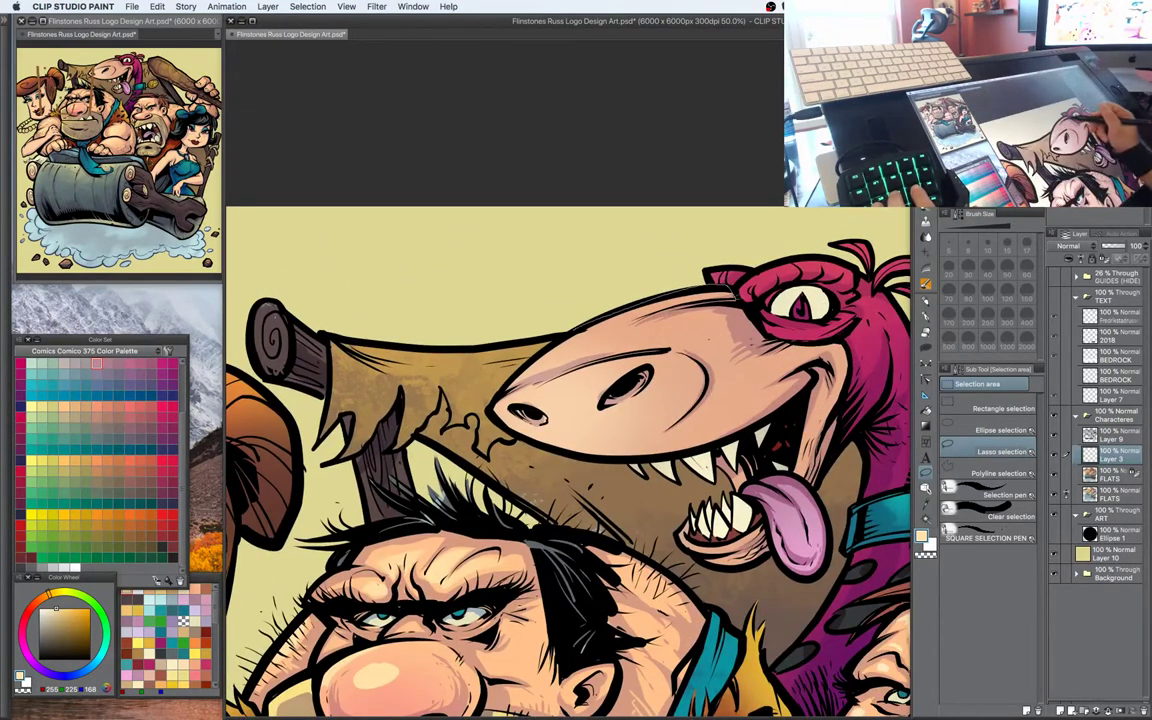
pyautogui.moveTo(606, 343)
pyautogui.mouseDown()
pyautogui.moveTo(629, 323)
pyautogui.moveTo(584, 312)
pyautogui.moveTo(539, 357)
pyautogui.moveTo(718, 289)
pyautogui.mouseUp()
pyautogui.press('b')
pyautogui.moveTo(765, 372); pyautogui.dragTo(791, 345)
# Lasso and brush a pale peach highlight on the dinosaur's snout just in front of the eye, and clear the selection
pyautogui.press('m')
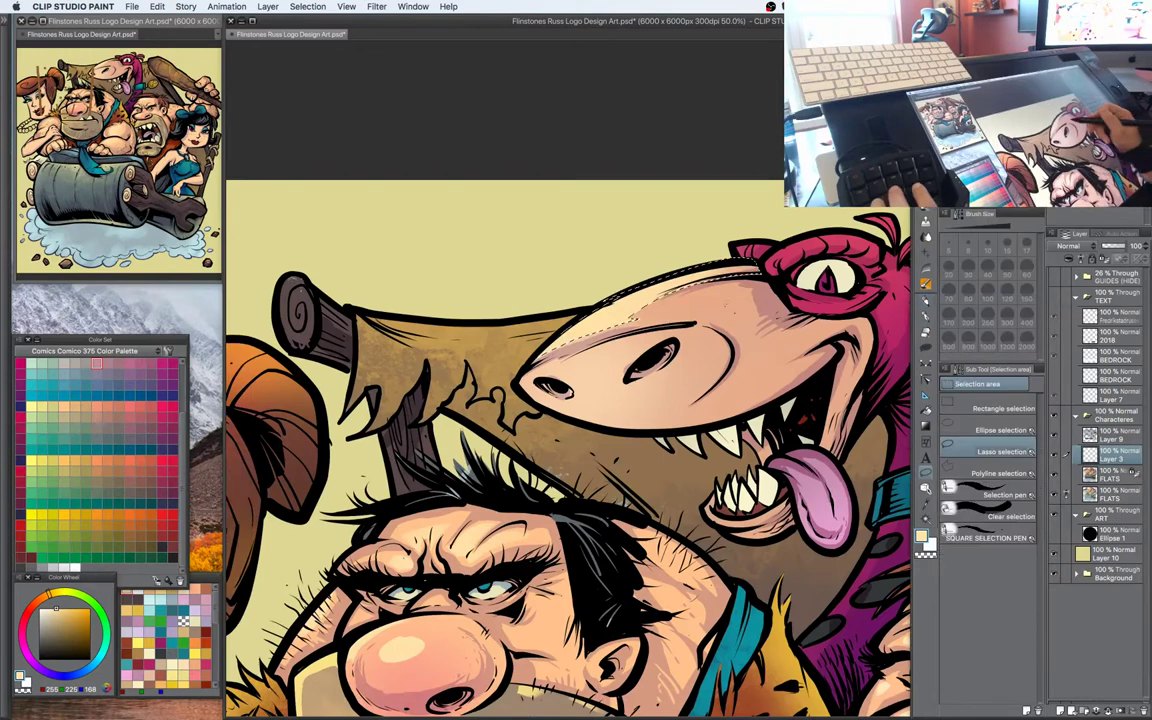
pyautogui.moveTo(745, 287)
pyautogui.mouseDown()
pyautogui.moveTo(650, 319)
pyautogui.moveTo(755, 325)
pyautogui.mouseUp()
pyautogui.press('b')
pyautogui.moveTo(670, 313)
pyautogui.mouseDown()
pyautogui.moveTo(735, 293)
pyautogui.moveTo(714, 303)
pyautogui.moveTo(749, 259)
pyautogui.moveTo(730, 229)
pyautogui.mouseUp()
pyautogui.press('m')
pyautogui.hotkey('ctrl', 'd')
# Lasso and brush pale peach highlights around the dinosaur's nostrils and the curved crease behind them, clearing the selection
pyautogui.moveTo(554, 209)
pyautogui.mouseDown()
pyautogui.moveTo(456, 244)
pyautogui.moveTo(481, 254)
pyautogui.mouseUp()
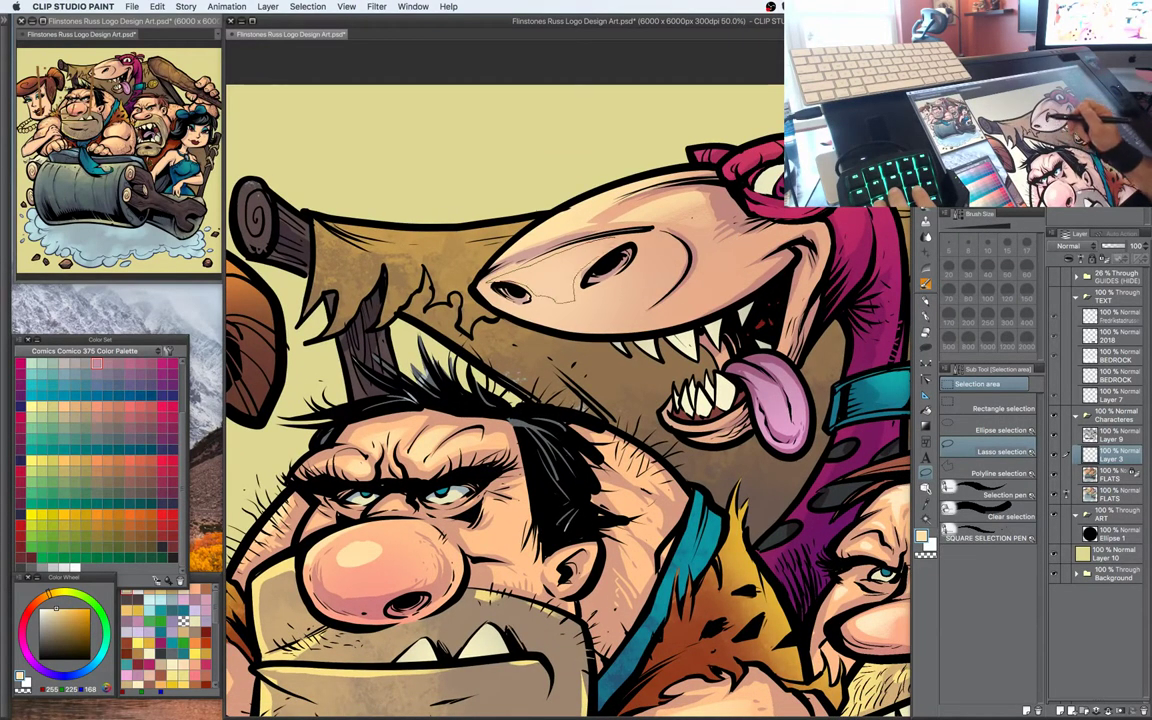
pyautogui.moveTo(577, 276)
pyautogui.mouseDown()
pyautogui.moveTo(641, 252)
pyautogui.moveTo(638, 233)
pyautogui.mouseUp()
pyautogui.press('b')
pyautogui.moveTo(550, 260)
pyautogui.mouseDown()
pyautogui.moveTo(526, 278)
pyautogui.moveTo(578, 268)
pyautogui.mouseUp()
pyautogui.press('super+d')
pyautogui.press('m')
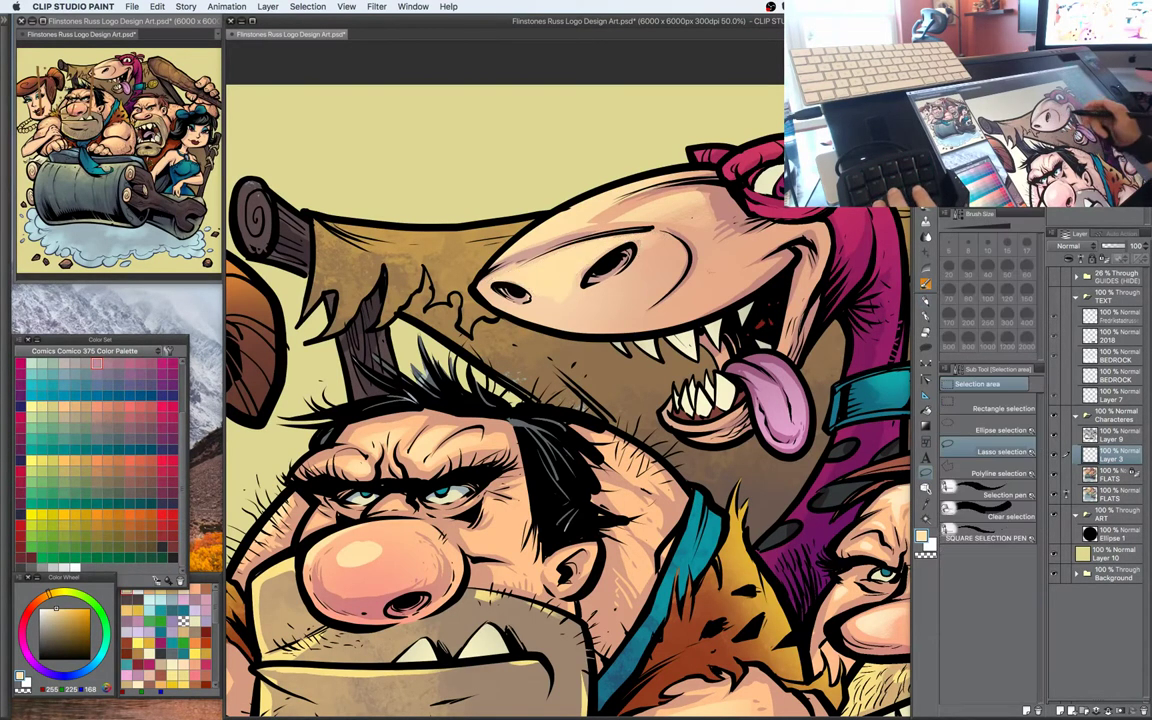
pyautogui.moveTo(684, 296); pyautogui.dragTo(673, 310)
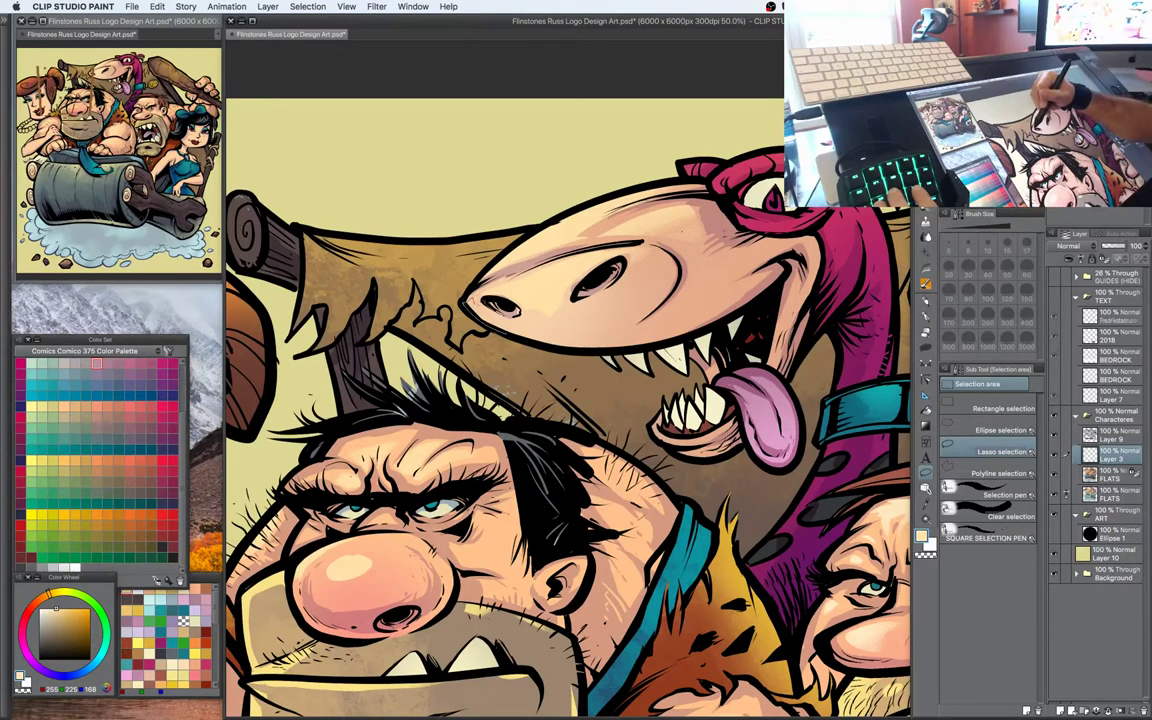
pyautogui.press('b')
pyautogui.press('m')
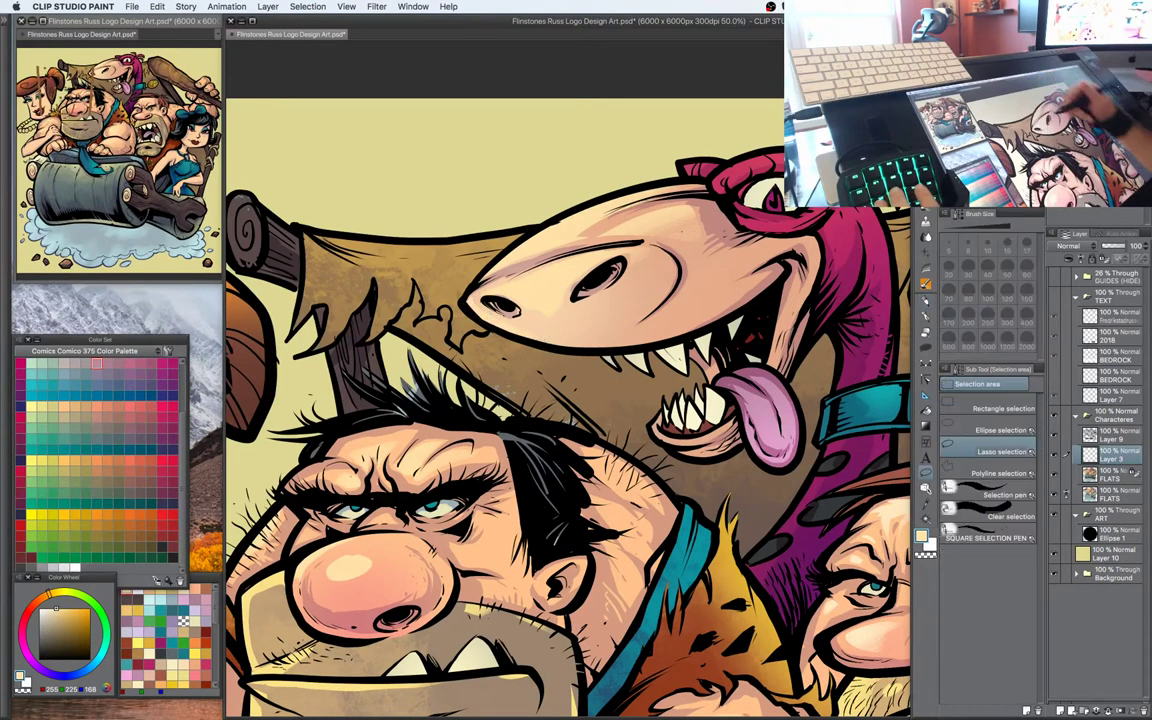
# Lasso a curved strip on the dinosaur's cheek behind the snout crease and brush it with a fading pale peach highlight
pyautogui.moveTo(636, 323); pyautogui.dragTo(675, 367)
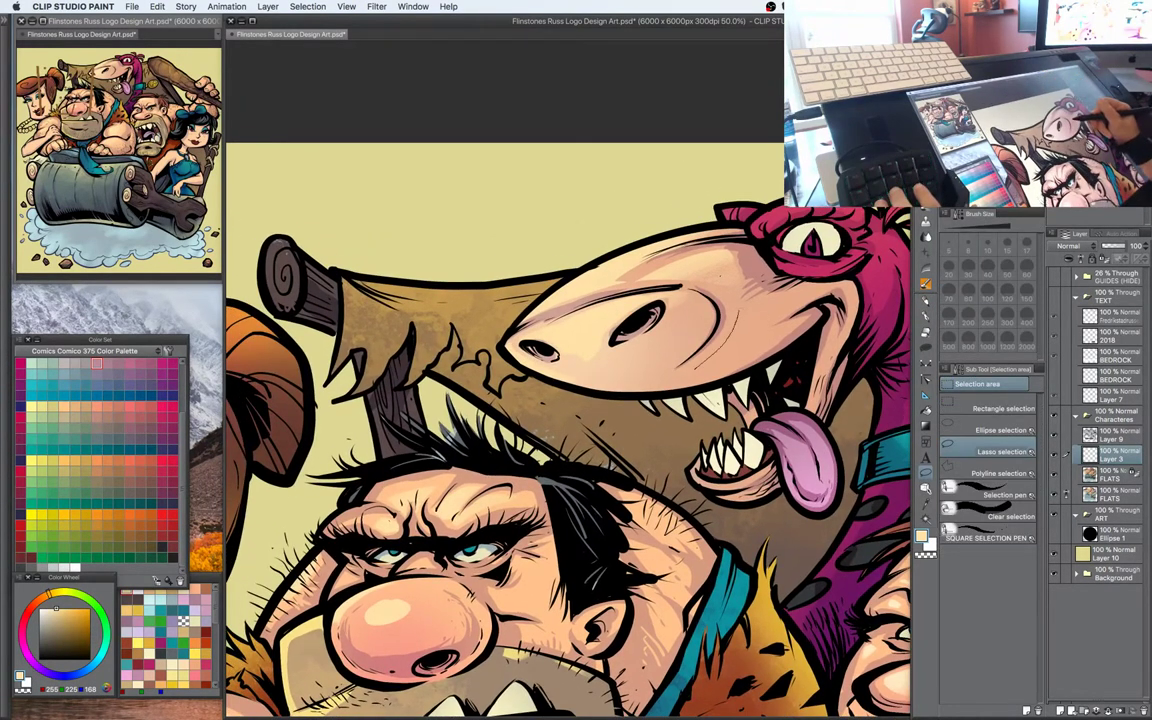
pyautogui.moveTo(766, 321); pyautogui.dragTo(668, 381)
pyautogui.press('b')
pyautogui.press('super+plus')
pyautogui.press('super+plus')
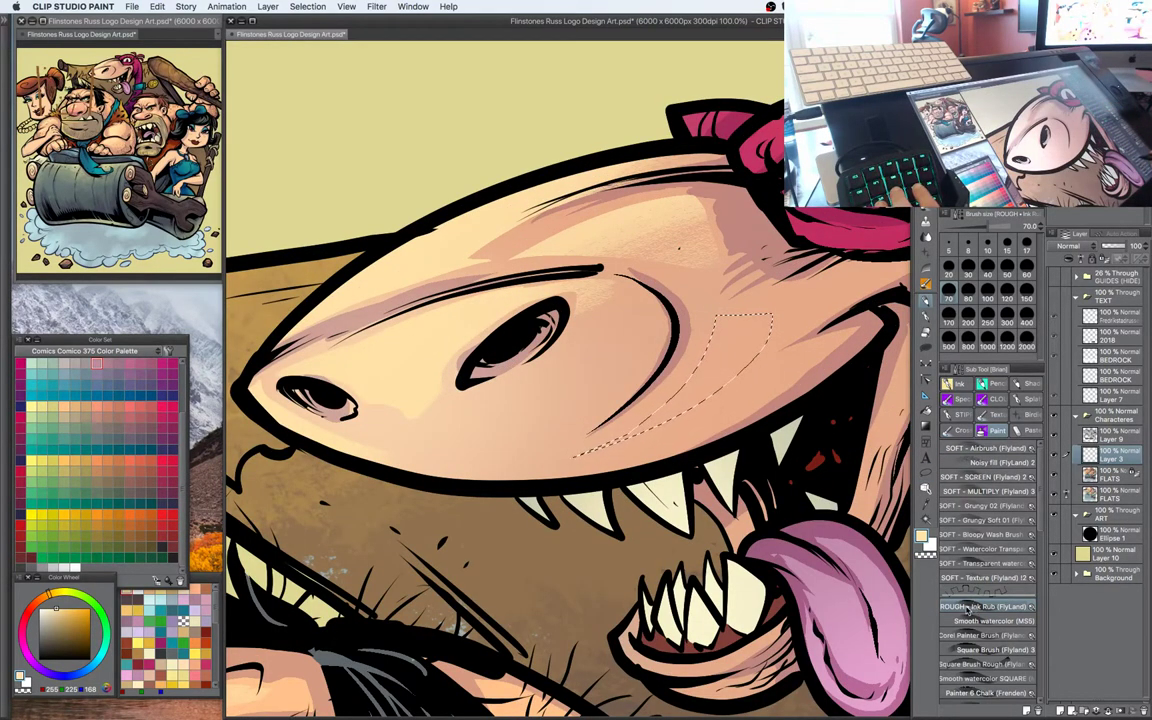
pyautogui.moveTo(765, 318); pyautogui.dragTo(712, 348)
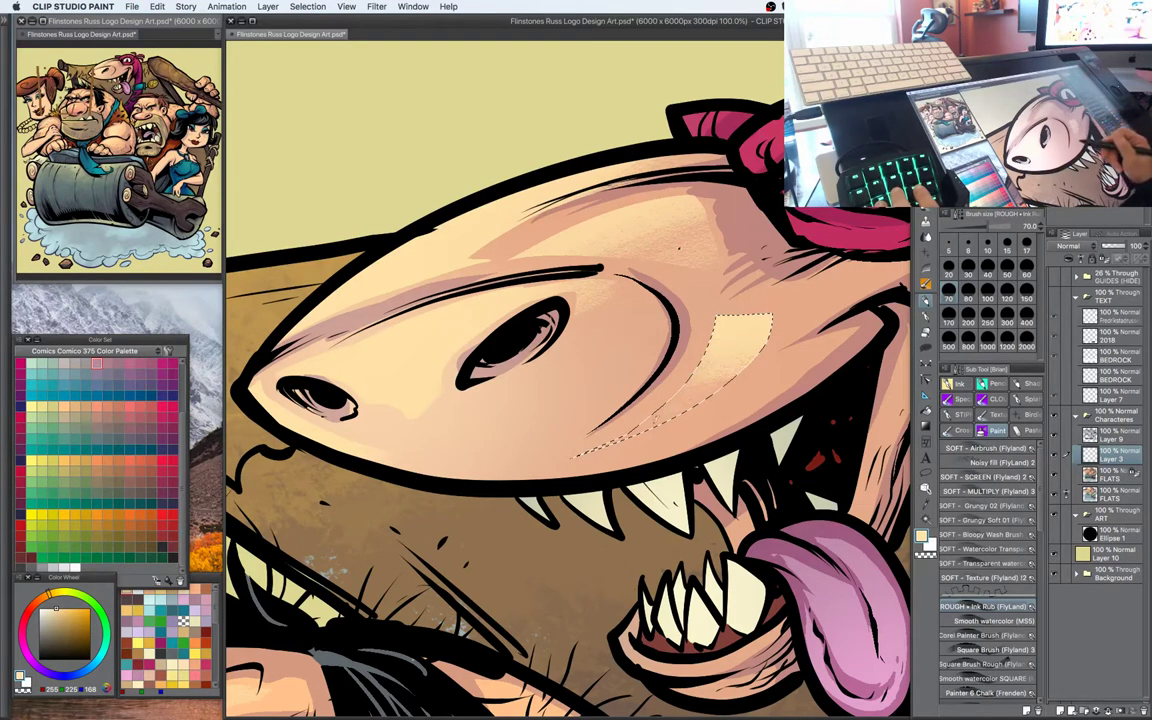
pyautogui.scroll(4, 748, 372)
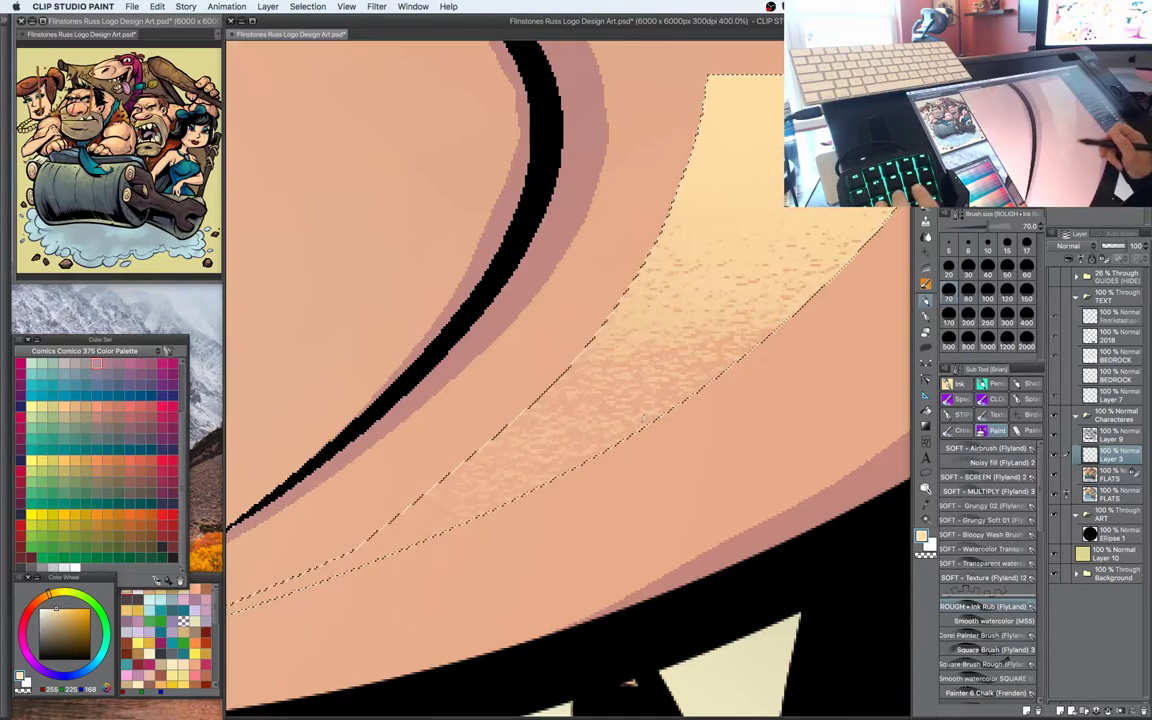
pyautogui.scroll(-3, 711, 417)
pyautogui.scroll(-4, 710, 418)
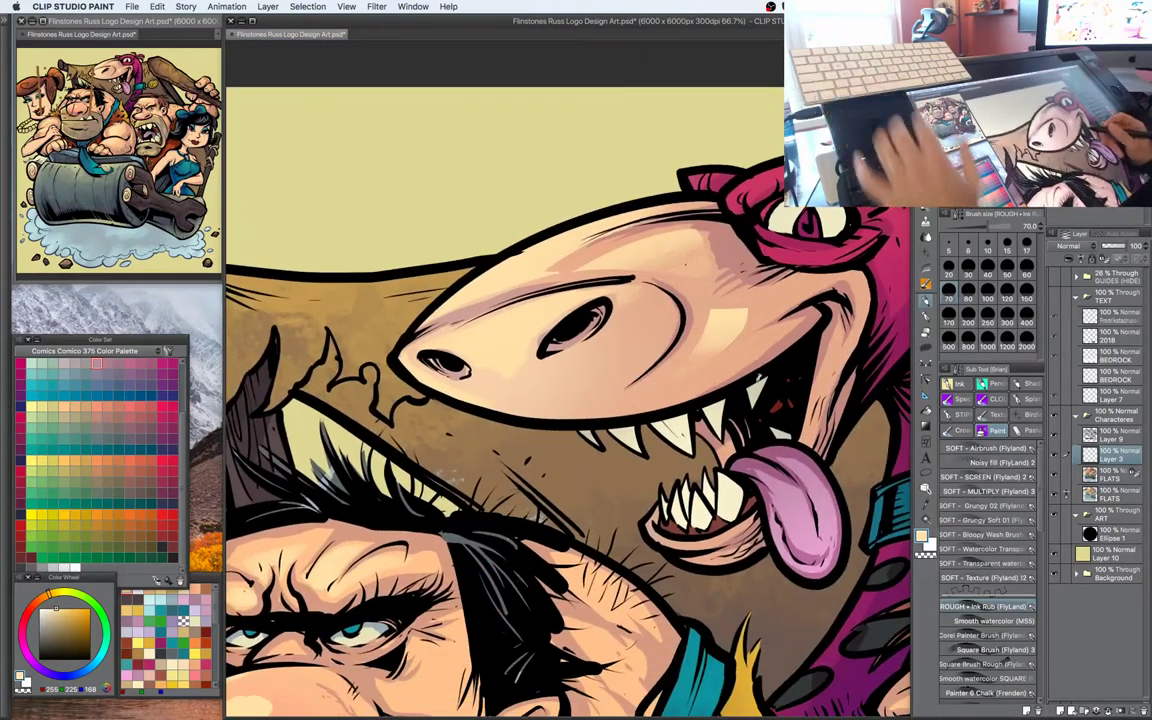
pyautogui.scroll(-2, 710, 418)
pyautogui.scroll(-2, 780, 375)
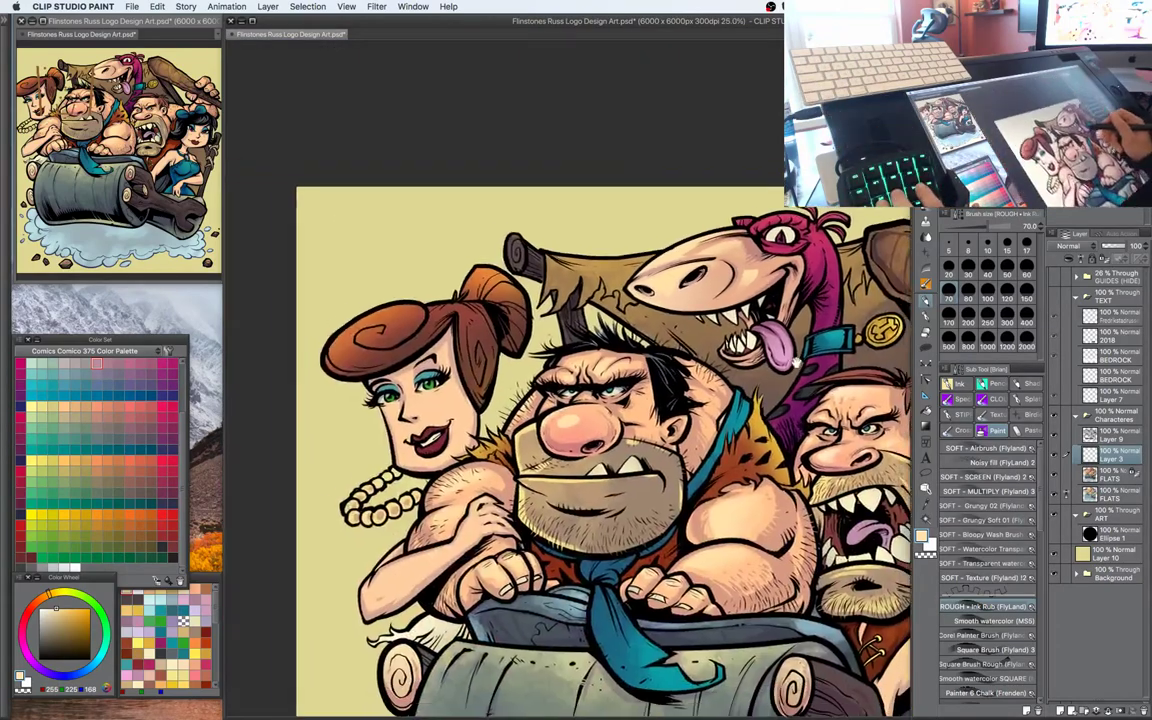
# Lasso and brush a pale peach highlight on the dinosaur's skin directly beneath its eye
pyautogui.scroll(-2, 780, 375)
pyautogui.moveTo(780, 375); pyautogui.dragTo(748, 426)
pyautogui.scroll(1, 754, 289)
pyautogui.scroll(1, 754, 289)
pyautogui.press('m')
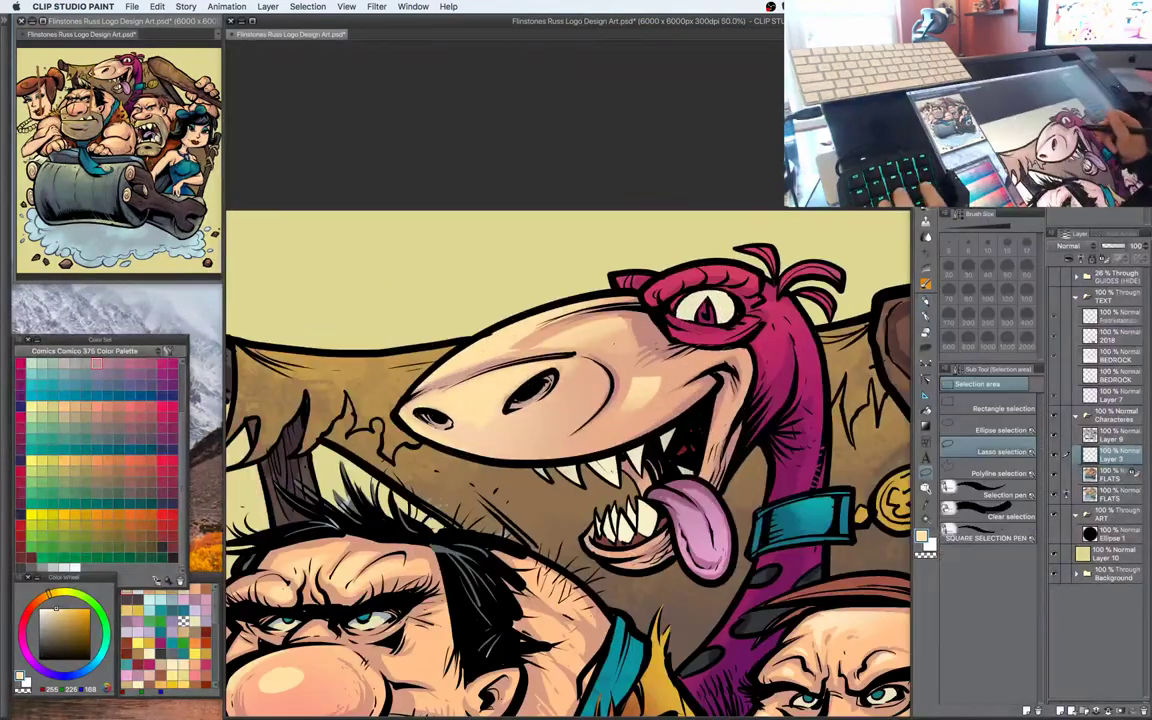
pyautogui.press('b')
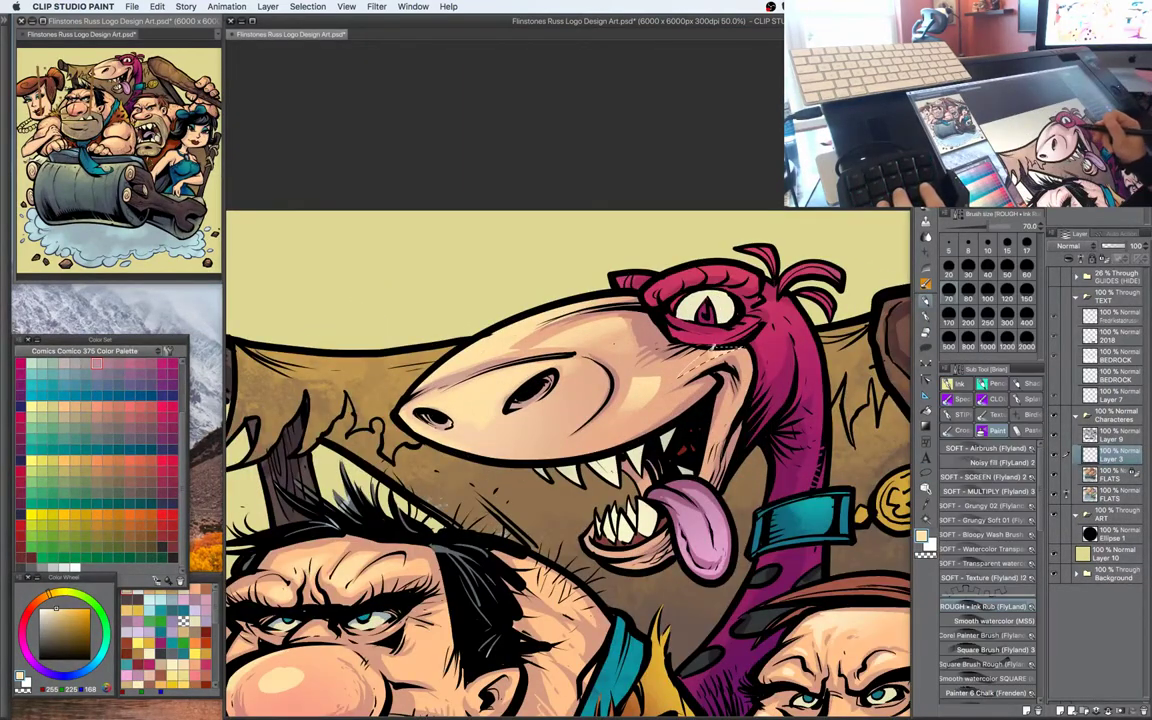
pyautogui.press('m')
# Lasso and brush a pale peach highlight on the black-haired man's cheek between the eye and ear, and clear the selection
pyautogui.scroll(-1, 768, 380)
pyautogui.moveTo(763, 502)
pyautogui.mouseDown()
pyautogui.moveTo(787, 286)
pyautogui.moveTo(800, 297)
pyautogui.mouseUp()
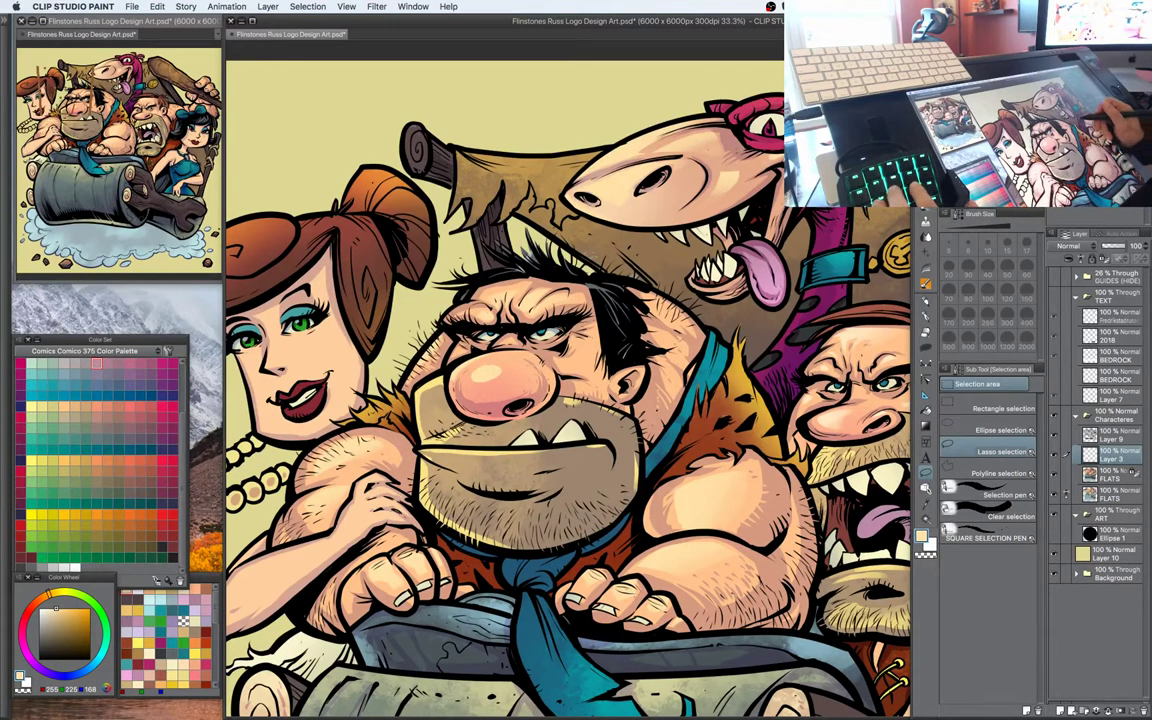
pyautogui.moveTo(796, 295); pyautogui.dragTo(788, 336)
pyautogui.moveTo(527, 348); pyautogui.dragTo(622, 238)
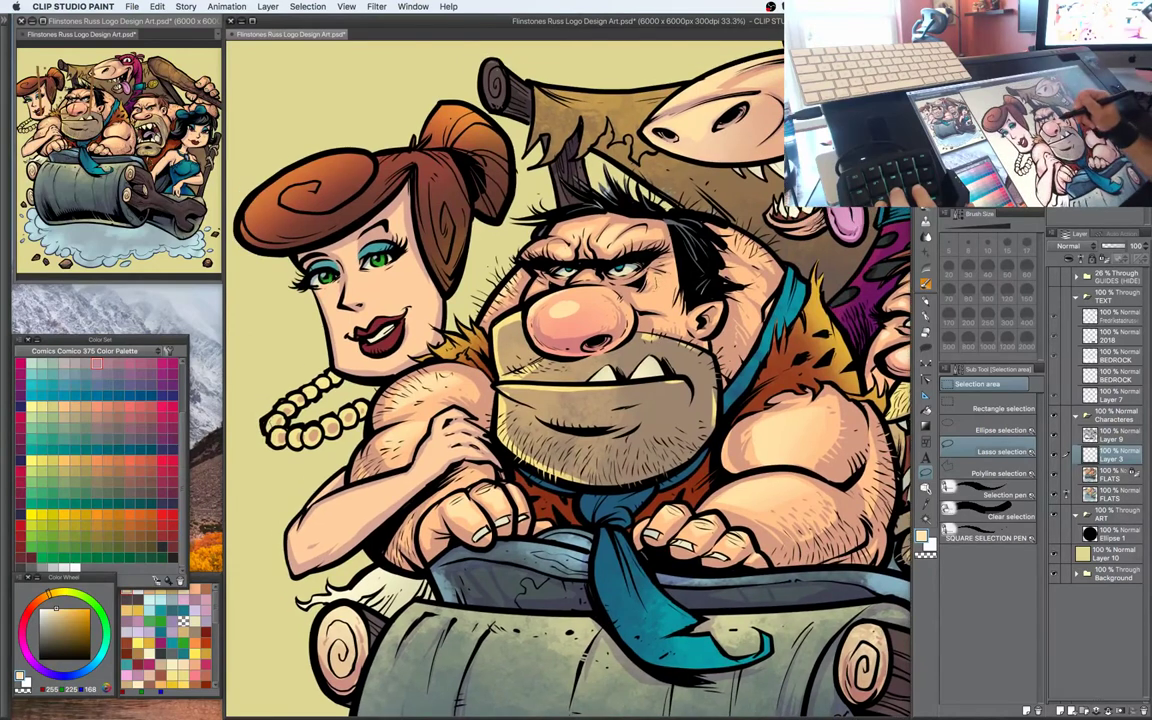
pyautogui.press('b')
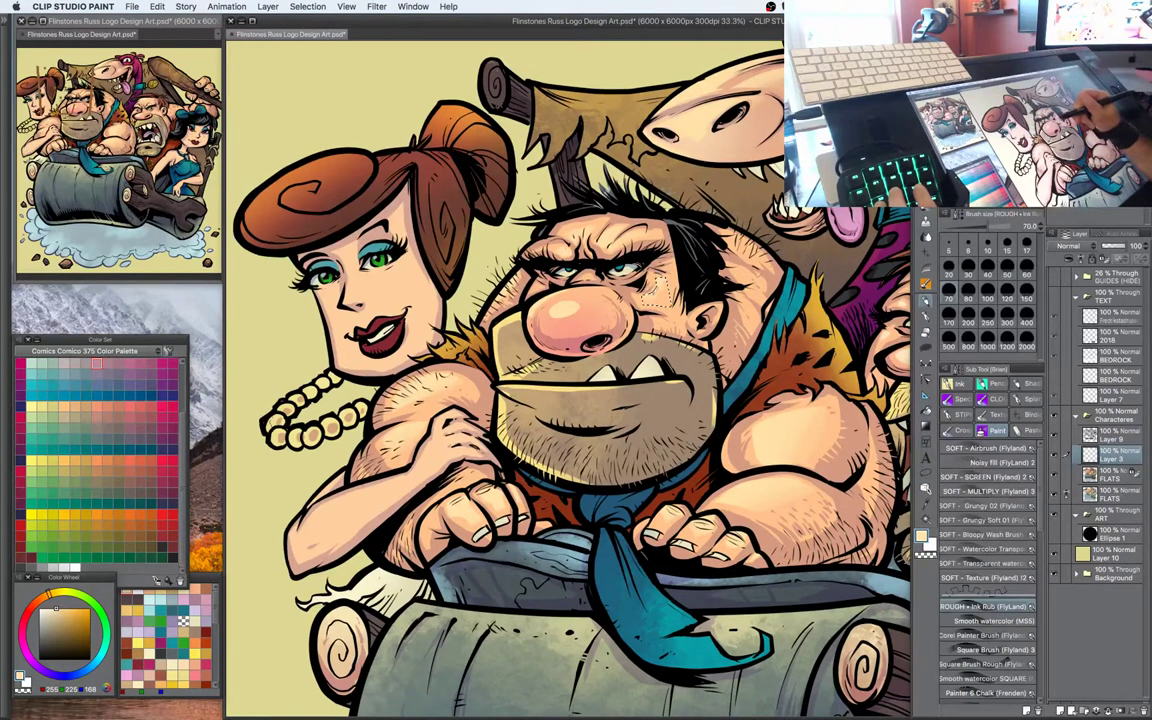
pyautogui.press('m')
pyautogui.press('super+d')
pyautogui.moveTo(754, 338)
pyautogui.mouseDown()
pyautogui.moveTo(795, 336)
pyautogui.moveTo(812, 349)
pyautogui.mouseUp()
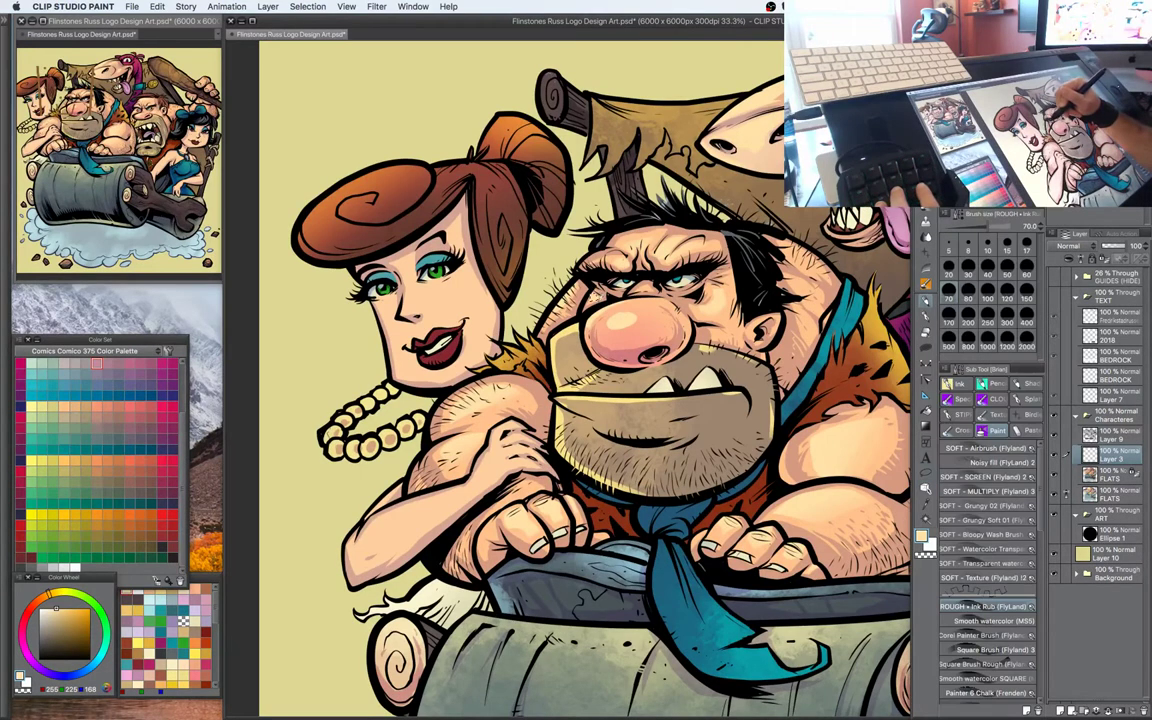
# Brush a pale peach highlight into the lassoed patch on the black-haired man's shoulder behind his ear
pyautogui.moveTo(828, 373); pyautogui.dragTo(800, 320)
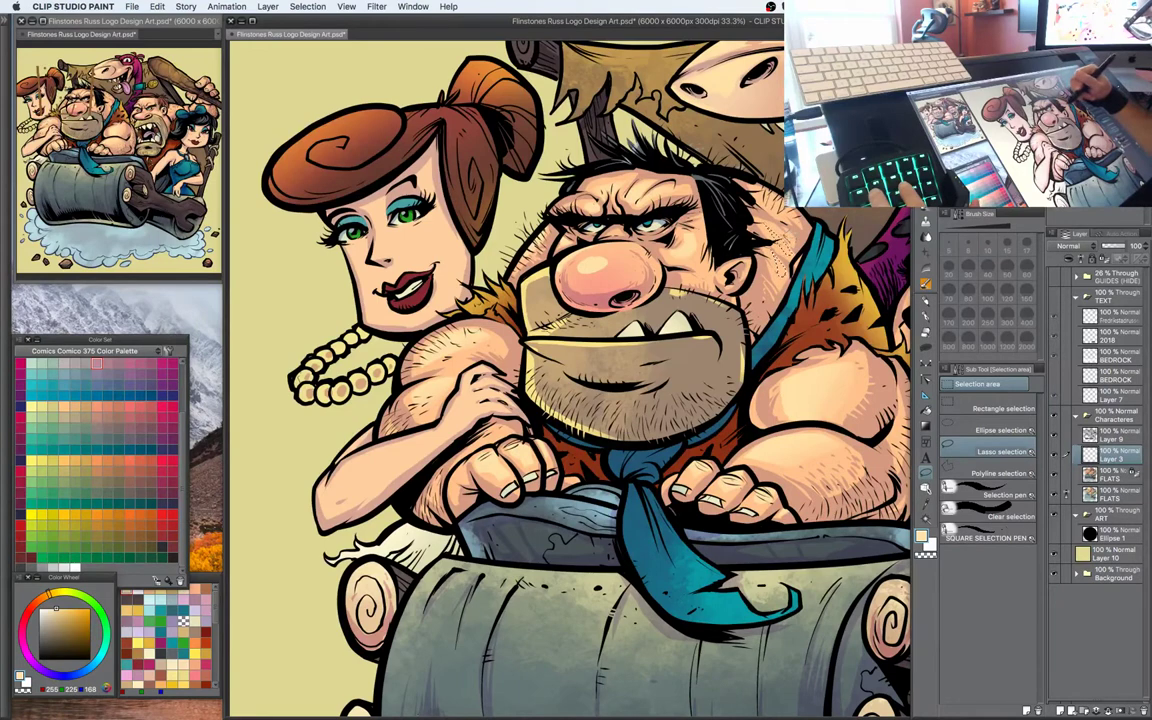
pyautogui.press('b')
pyautogui.press('m')
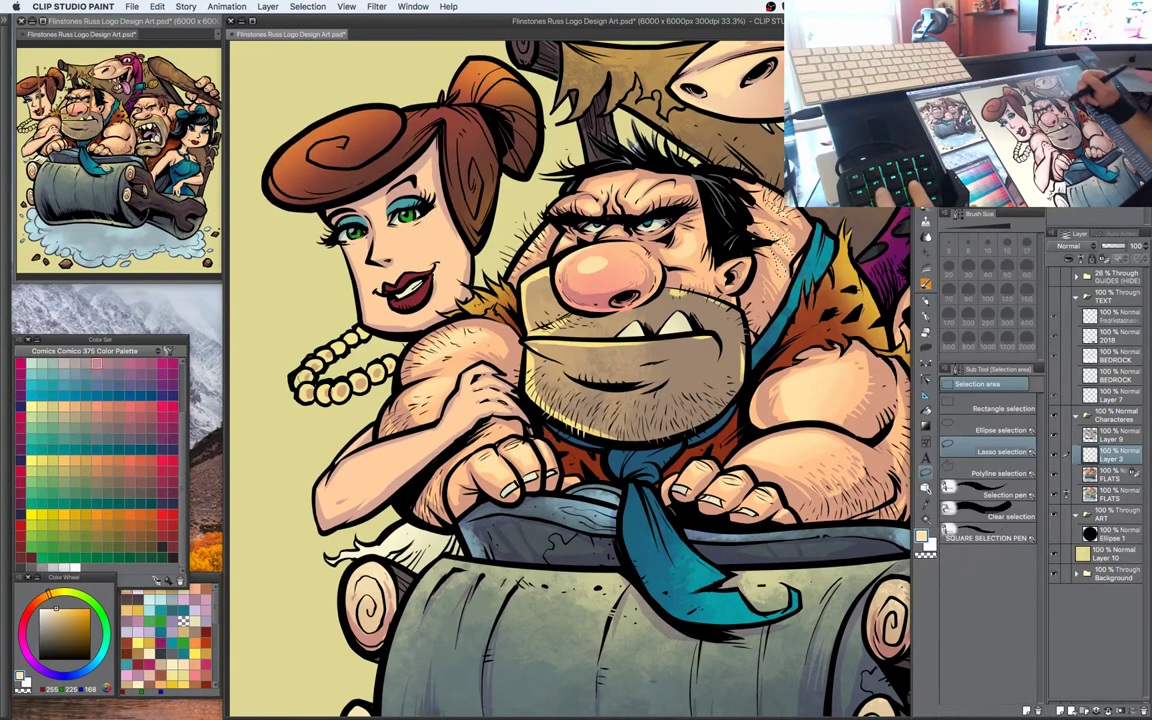
# Lasso a row of irregular highlight patches between the bark cracks along the upper side of the raised wooden club
pyautogui.moveTo(867, 385)
pyautogui.mouseDown()
pyautogui.moveTo(750, 361)
pyautogui.moveTo(726, 434)
pyautogui.mouseUp()
pyautogui.press('super+minus')
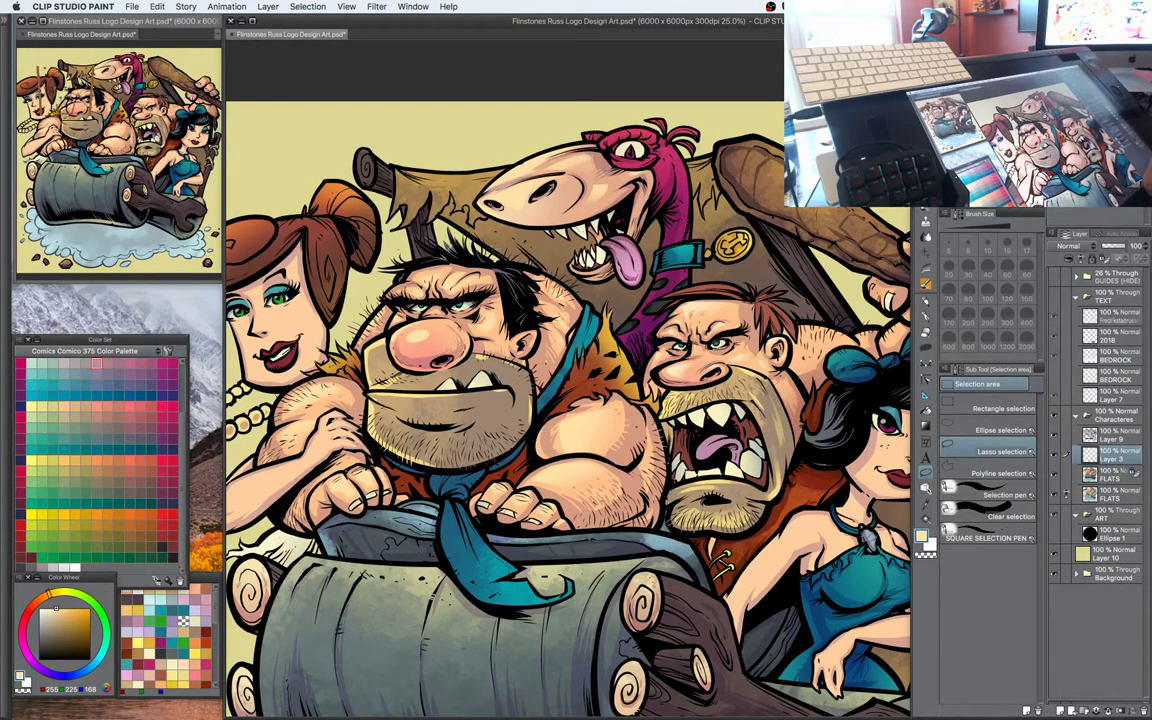
pyautogui.press('super+minus')
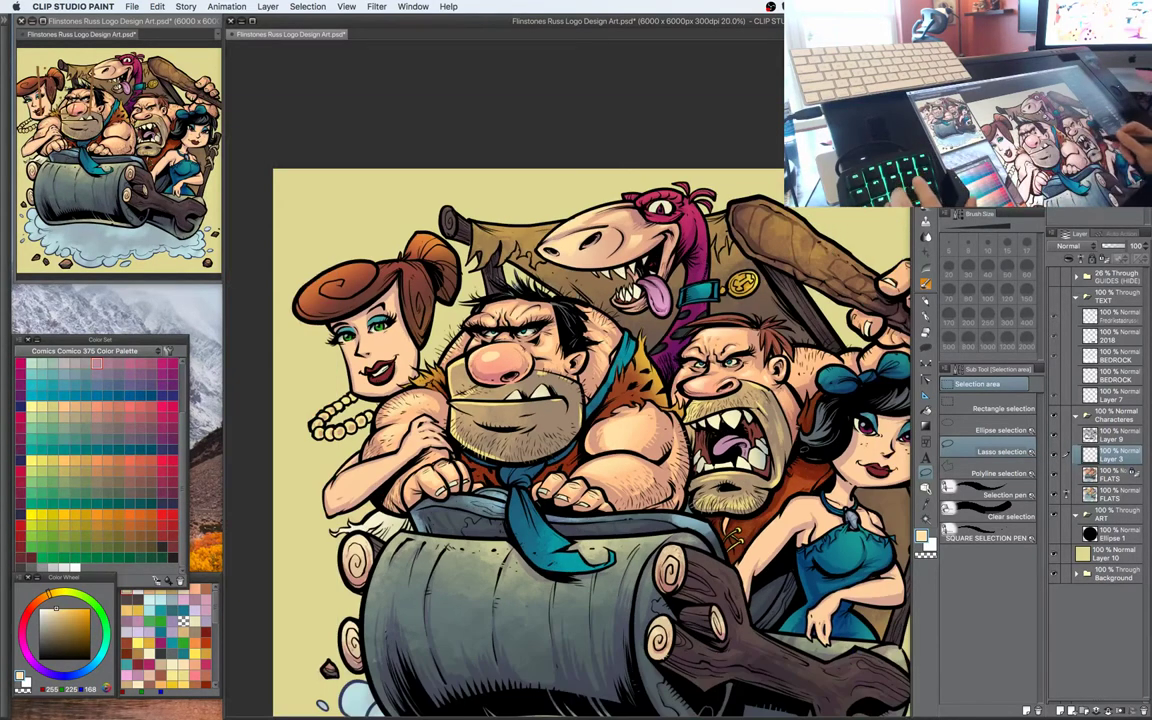
pyautogui.moveTo(640, 450); pyautogui.dragTo(549, 298)
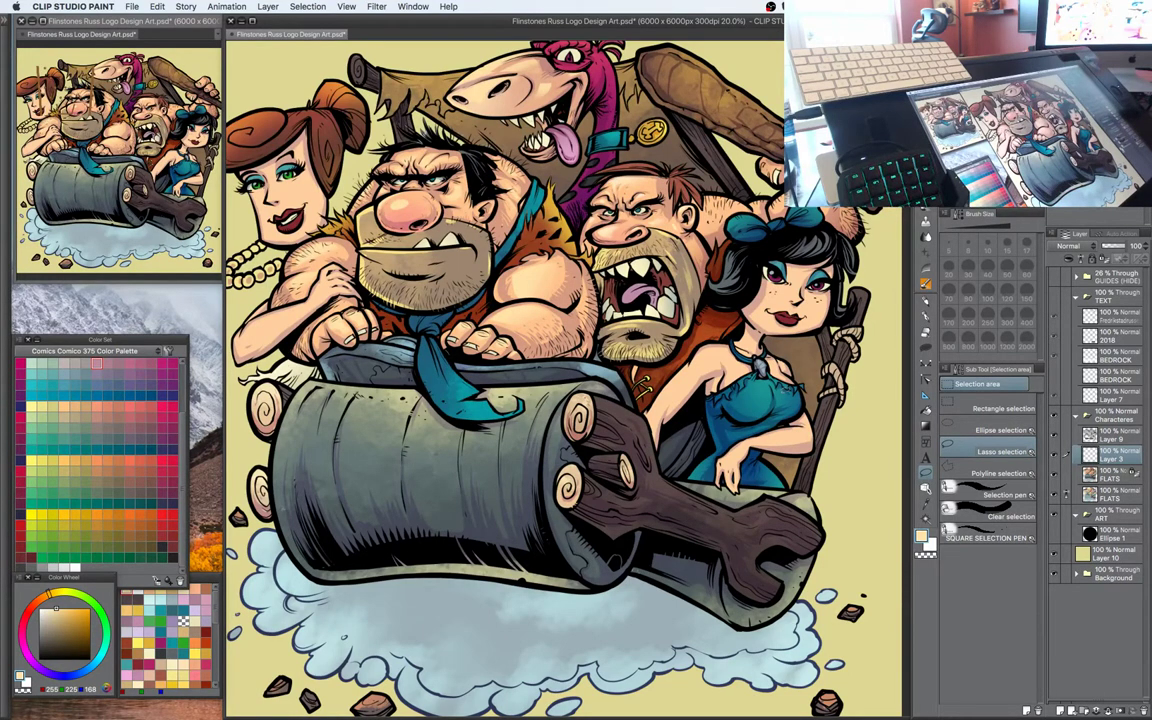
pyautogui.moveTo(780, 387); pyautogui.dragTo(820, 503)
pyautogui.press('super+plus')
pyautogui.press('super+plus')
pyautogui.moveTo(745, 300); pyautogui.dragTo(655, 430)
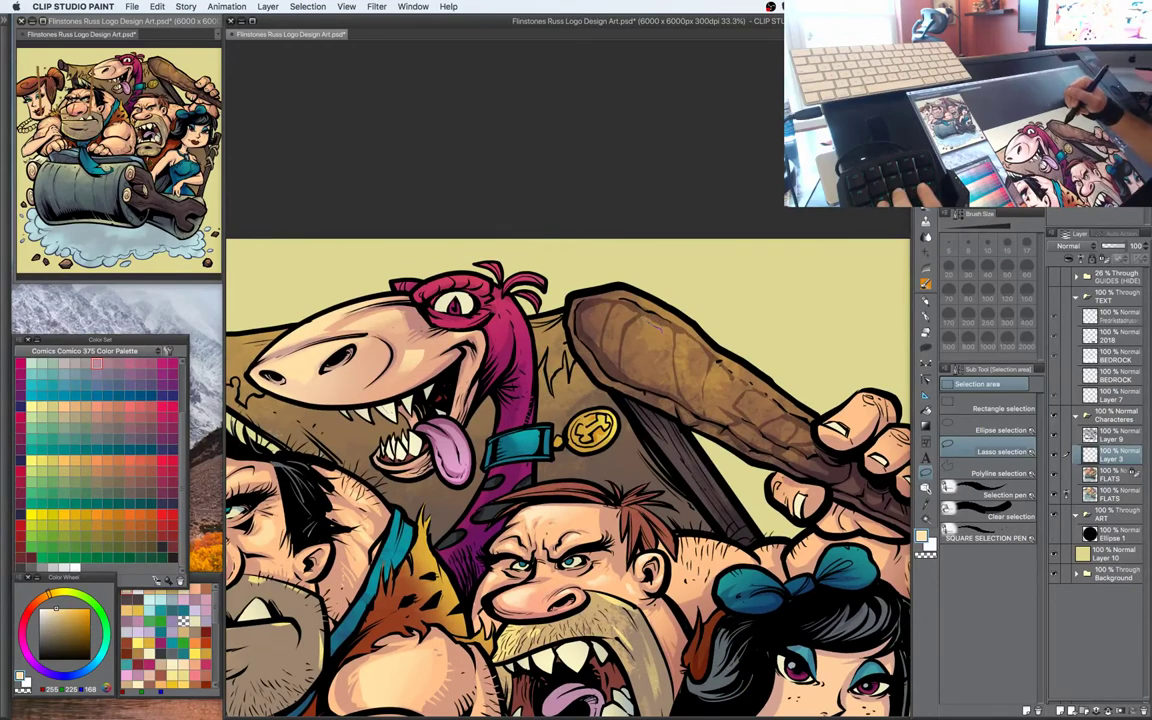
pyautogui.moveTo(660, 328); pyautogui.dragTo(665, 347)
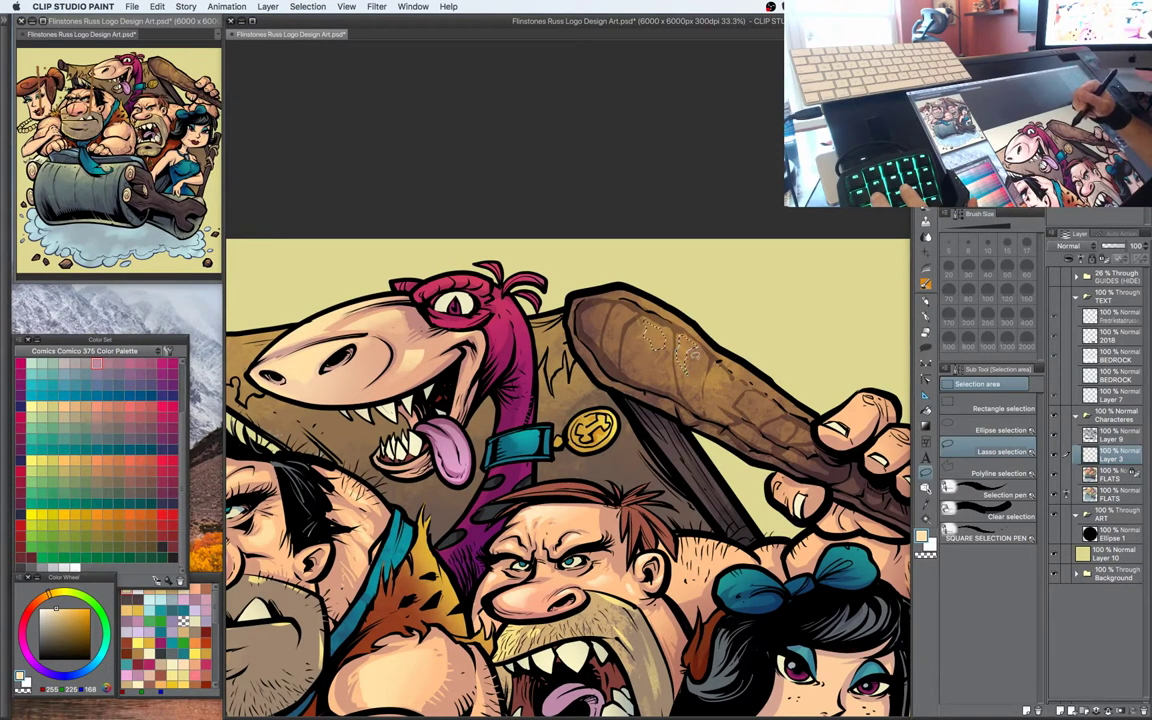
pyautogui.moveTo(632, 315)
pyautogui.mouseDown()
pyautogui.moveTo(624, 306)
pyautogui.moveTo(619, 324)
pyautogui.moveTo(632, 316)
pyautogui.moveTo(608, 308)
pyautogui.mouseUp()
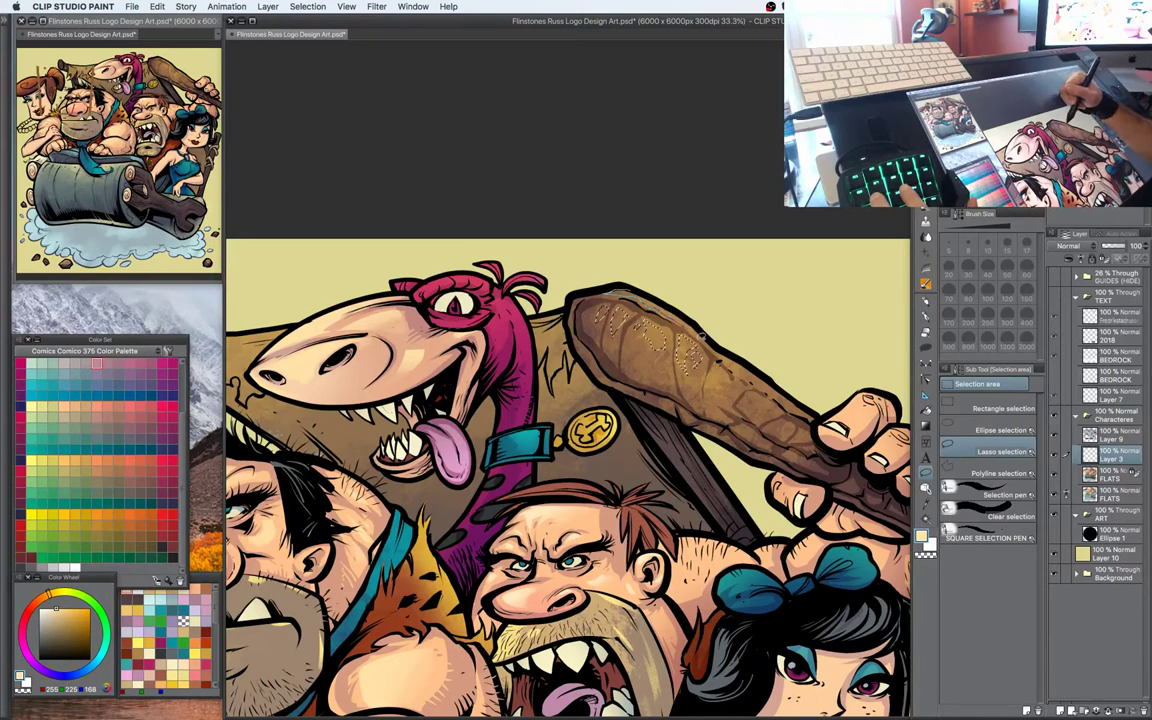
pyautogui.moveTo(662, 299); pyautogui.dragTo(704, 350)
pyautogui.moveTo(755, 315); pyautogui.dragTo(680, 203)
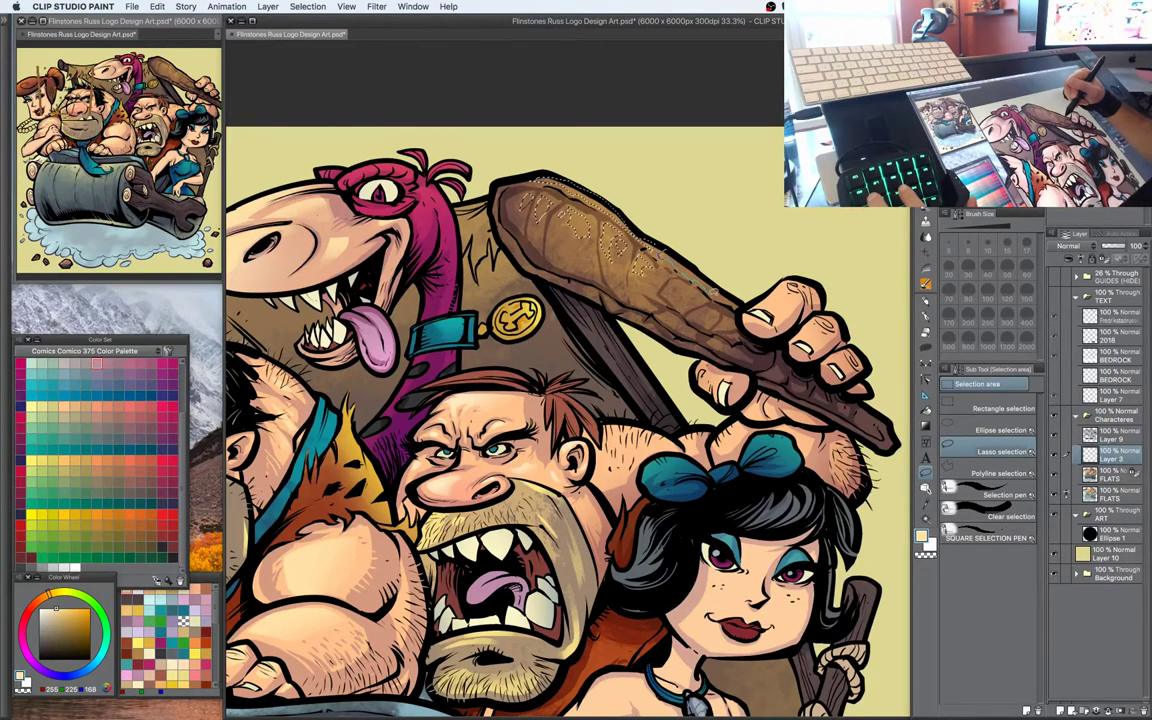
pyautogui.moveTo(674, 282)
pyautogui.mouseDown()
pyautogui.moveTo(702, 300)
pyautogui.moveTo(630, 252)
pyautogui.mouseUp()
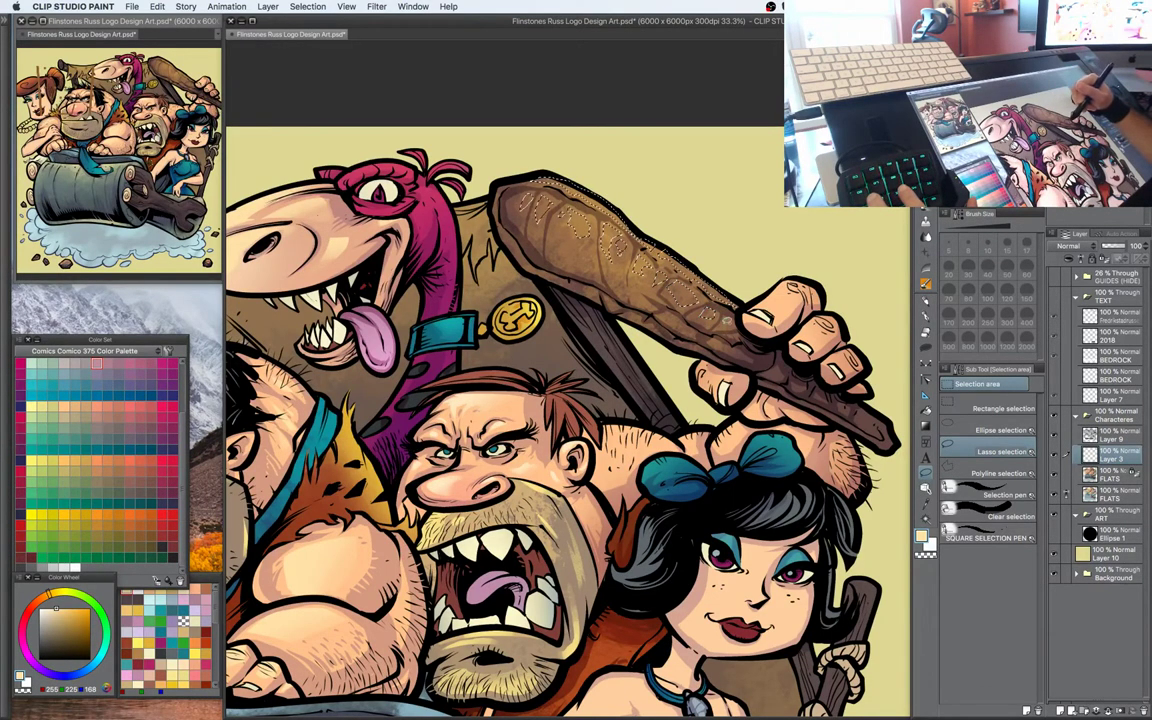
pyautogui.moveTo(727, 321)
pyautogui.mouseDown()
pyautogui.moveTo(710, 313)
pyautogui.moveTo(770, 321)
pyautogui.mouseUp()
# Airbrush the selected club patches with SOFT - Airbrush in golden tan (222, 185, 91), adjusted from the club's sampled brown
pyautogui.press('b')
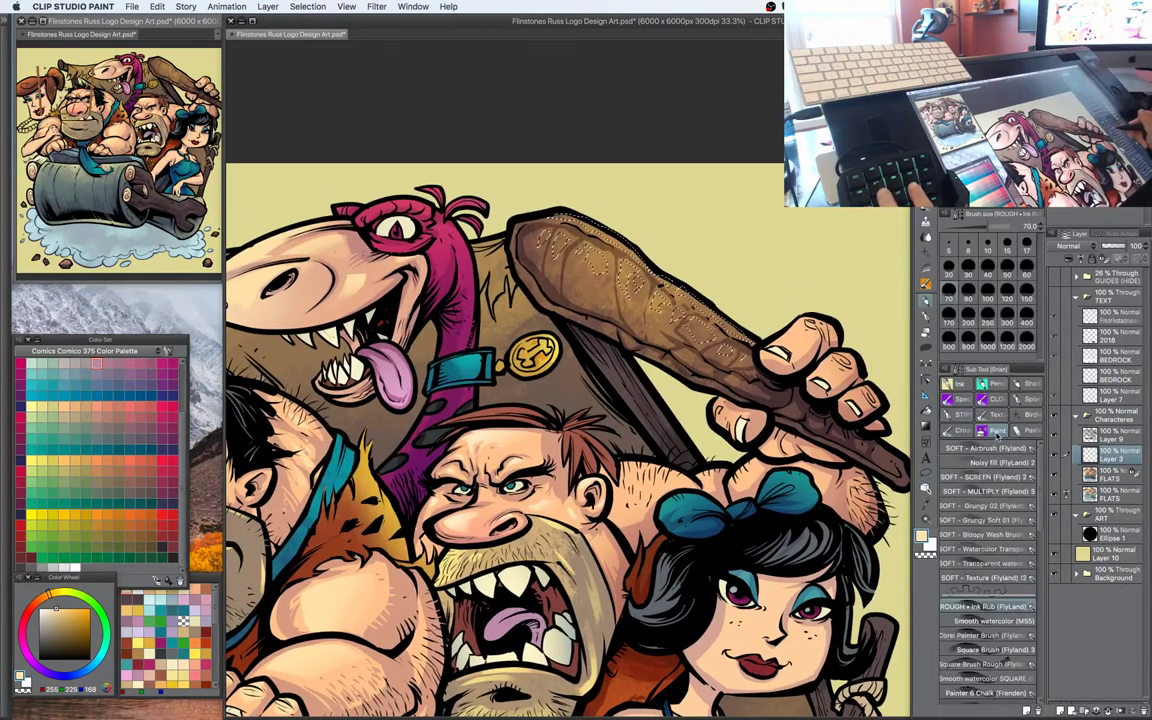
pyautogui.click(990, 448)
pyautogui.keyDown('alt'); pyautogui.click(681, 257); pyautogui.keyUp('alt')
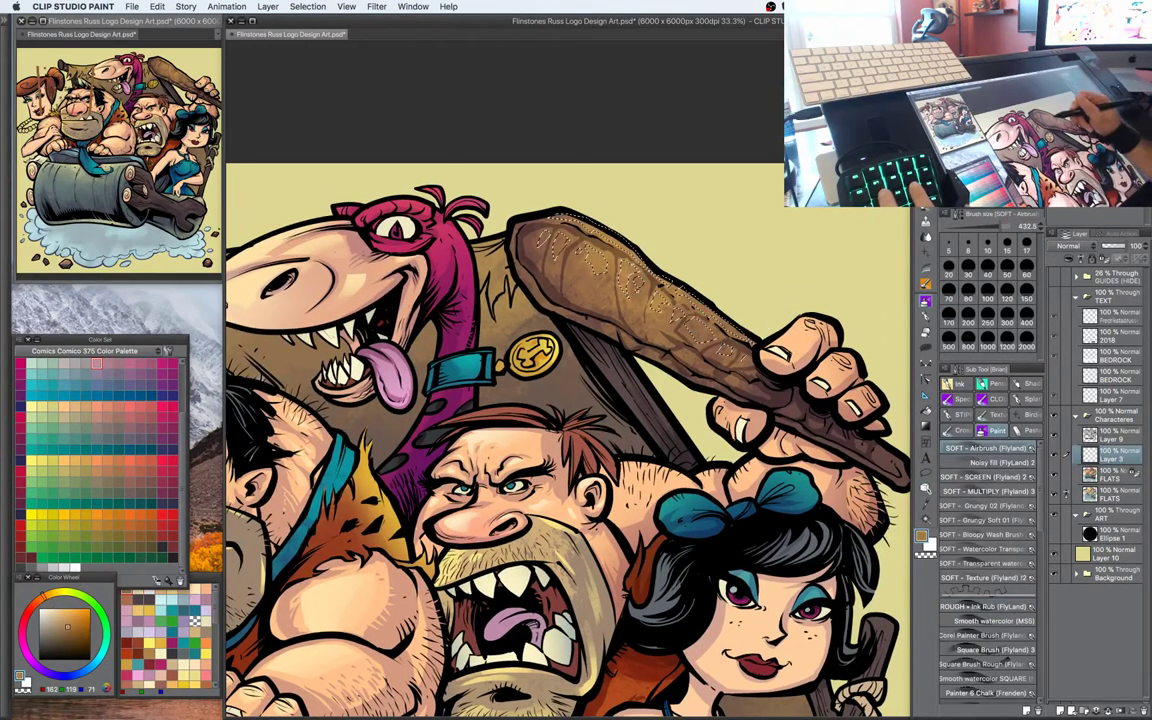
pyautogui.click(51, 594)
pyautogui.click(69, 615)
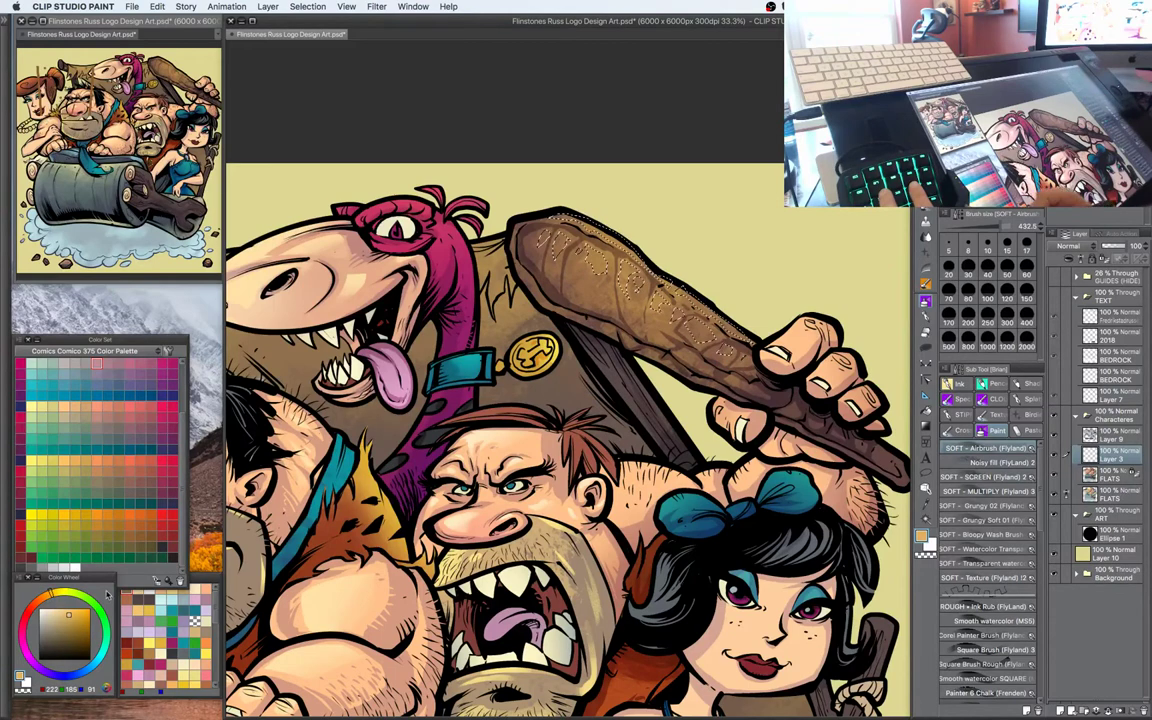
pyautogui.hotkey('ctrl', 'h')
pyautogui.moveTo(500, 206)
pyautogui.mouseDown()
pyautogui.moveTo(536, 212)
pyautogui.moveTo(630, 268)
pyautogui.mouseUp()
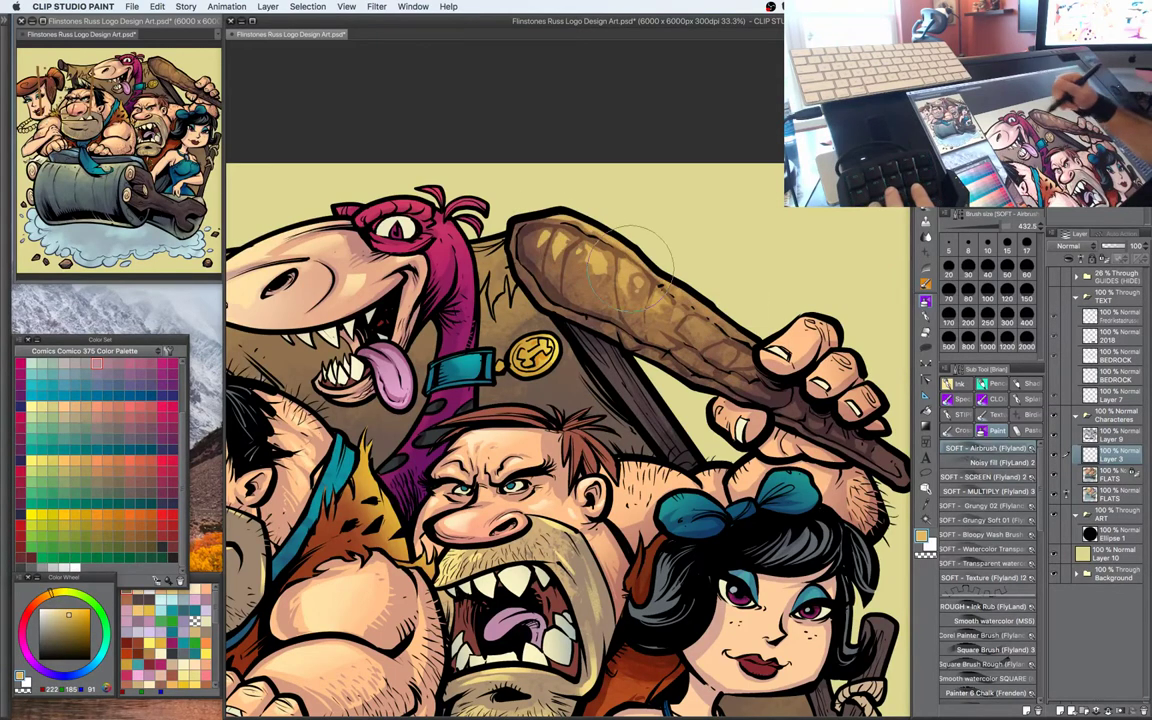
# Lasso small patches and a rim strip along the underside of the club's thick end and airbrush them golden tan
pyautogui.press('m')
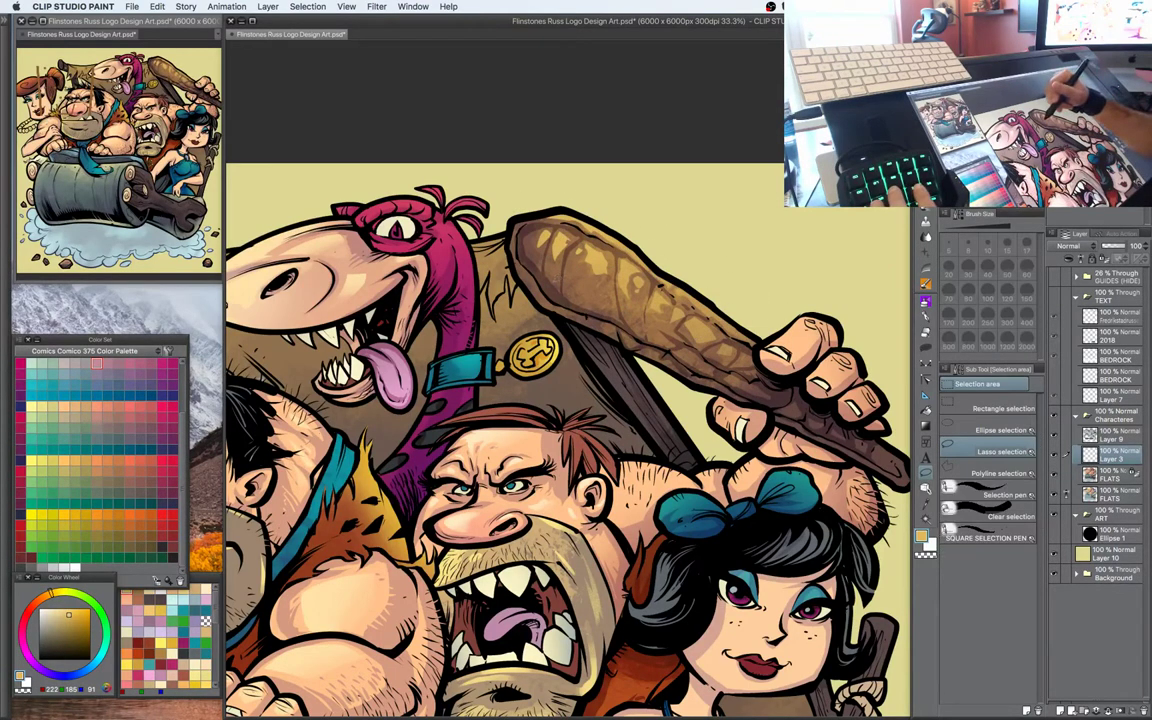
pyautogui.moveTo(532, 255)
pyautogui.mouseDown()
pyautogui.moveTo(558, 288)
pyautogui.moveTo(534, 258)
pyautogui.mouseUp()
pyautogui.moveTo(574, 300)
pyautogui.mouseDown()
pyautogui.moveTo(567, 284)
pyautogui.moveTo(638, 320)
pyautogui.mouseUp()
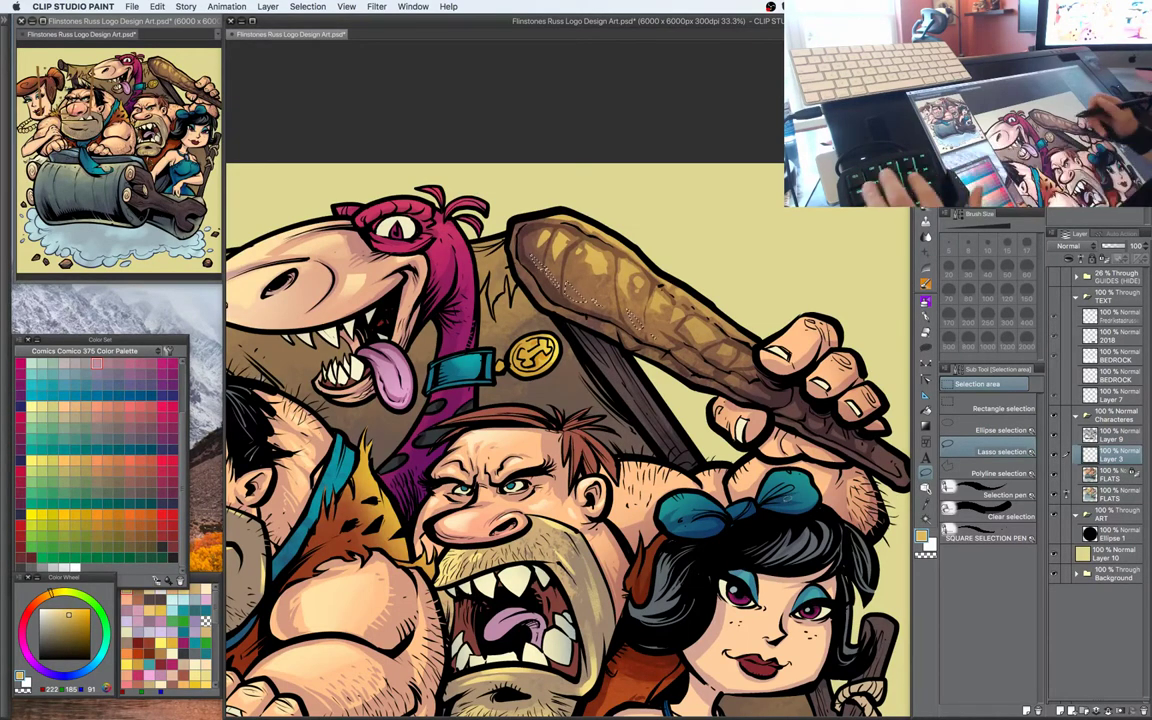
pyautogui.press('b')
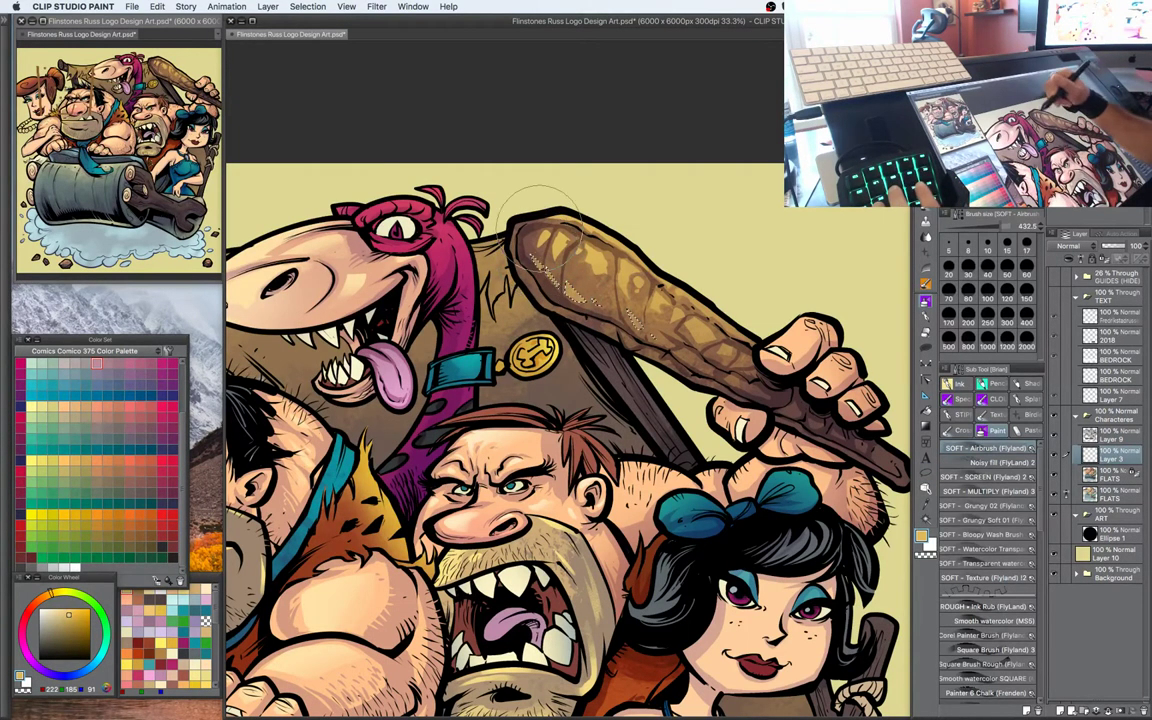
pyautogui.press('m')
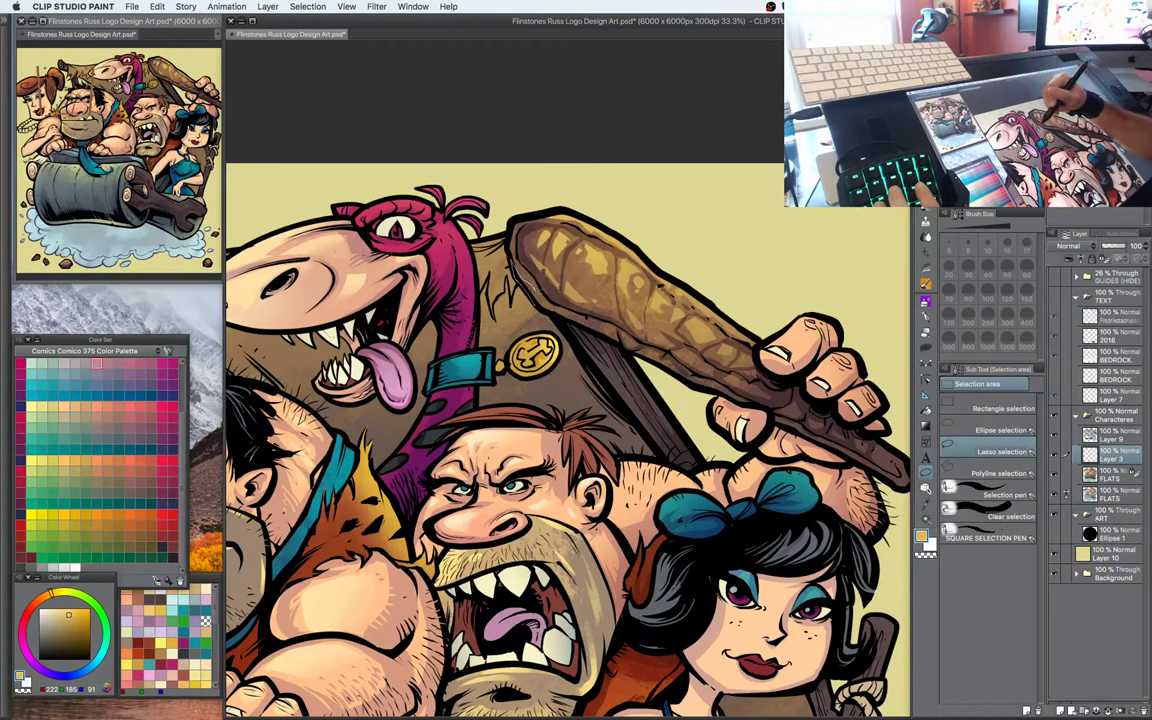
pyautogui.moveTo(512, 262)
pyautogui.mouseDown()
pyautogui.moveTo(527, 292)
pyautogui.moveTo(562, 309)
pyautogui.moveTo(518, 262)
pyautogui.mouseUp()
pyautogui.press('b')
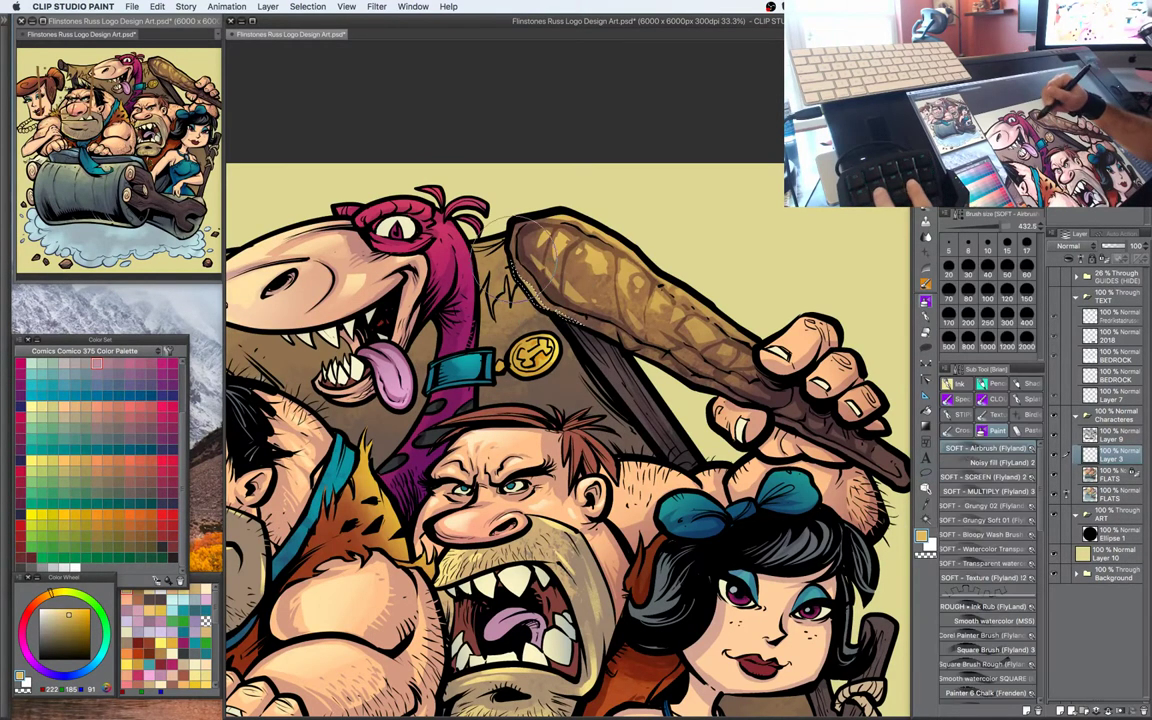
pyautogui.press('m')
# Lasso and airbrush further golden tan highlights along the club's lower edge toward the gripping hand
pyautogui.moveTo(762, 345); pyautogui.dragTo(732, 281)
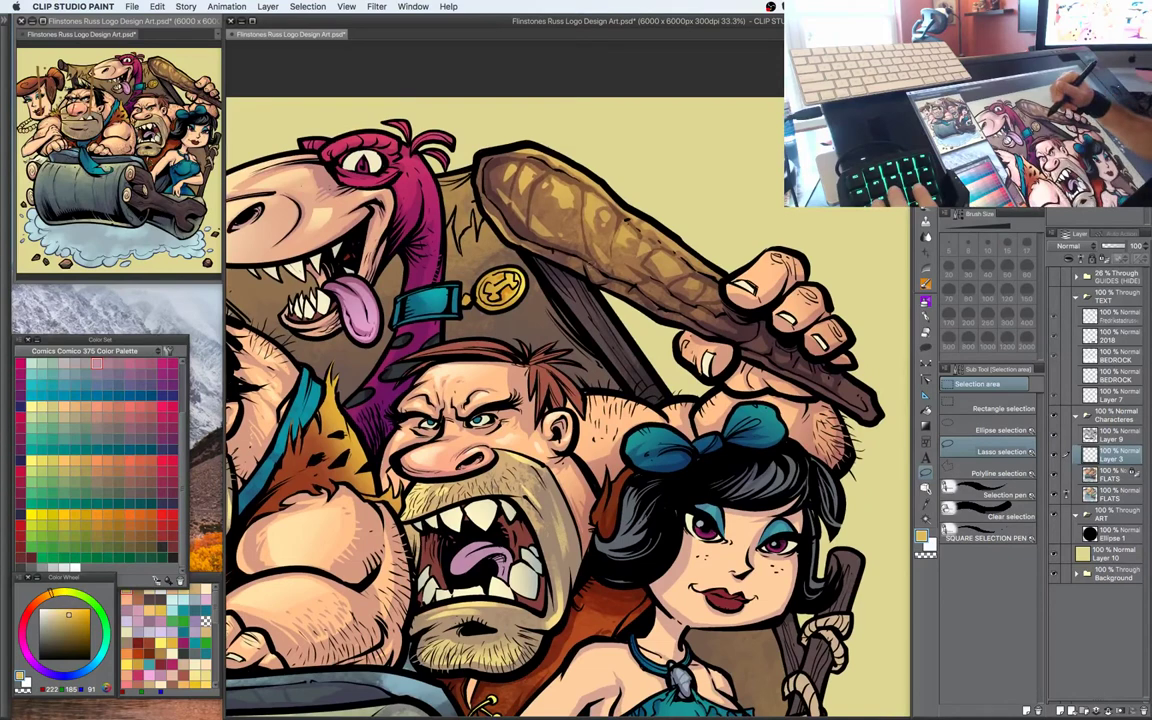
pyautogui.press('b')
pyautogui.press('m')
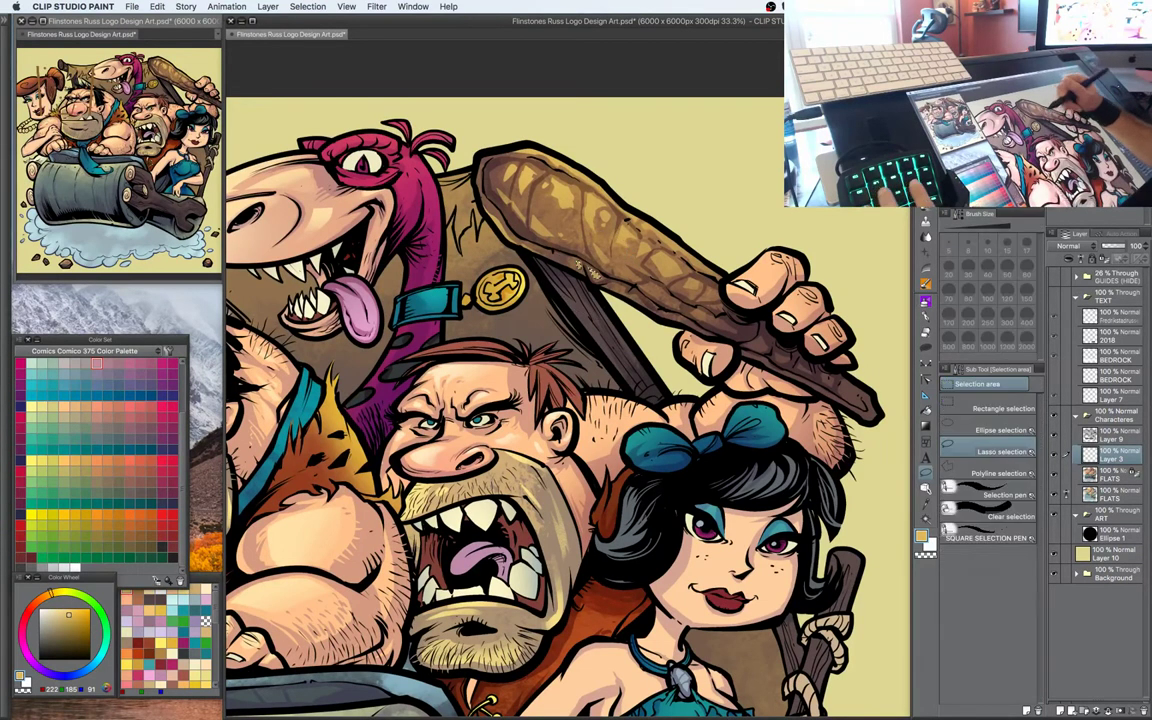
pyautogui.moveTo(712, 302); pyautogui.dragTo(698, 280)
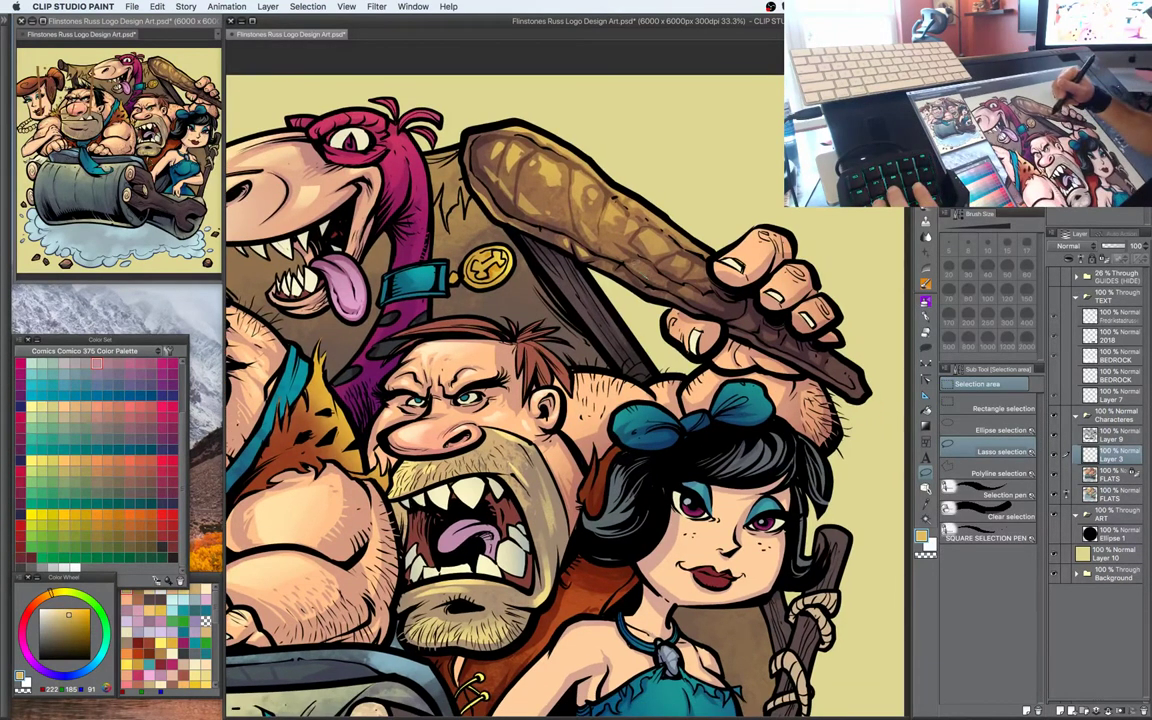
pyautogui.moveTo(629, 264); pyautogui.dragTo(650, 277)
pyautogui.press('super+minus')
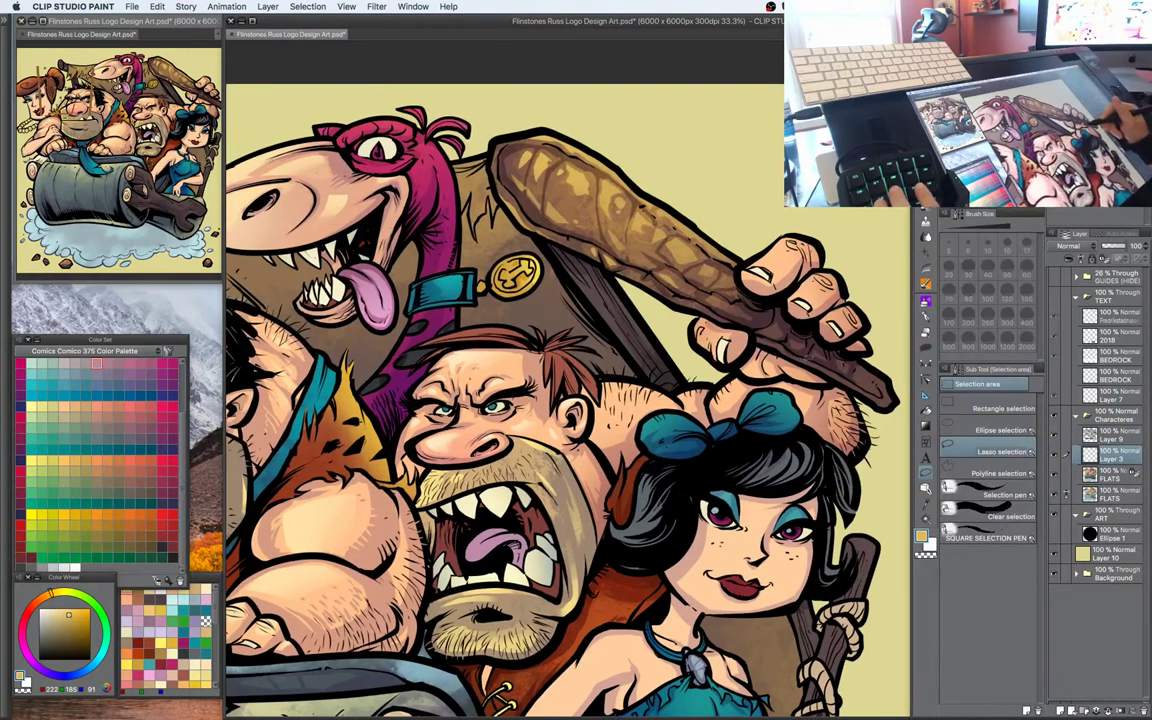
# Lasso the torn hide between the dinosaur's neck and the club and airbrush it light yellow (249, 222, 117)
pyautogui.moveTo(801, 371); pyautogui.dragTo(707, 315)
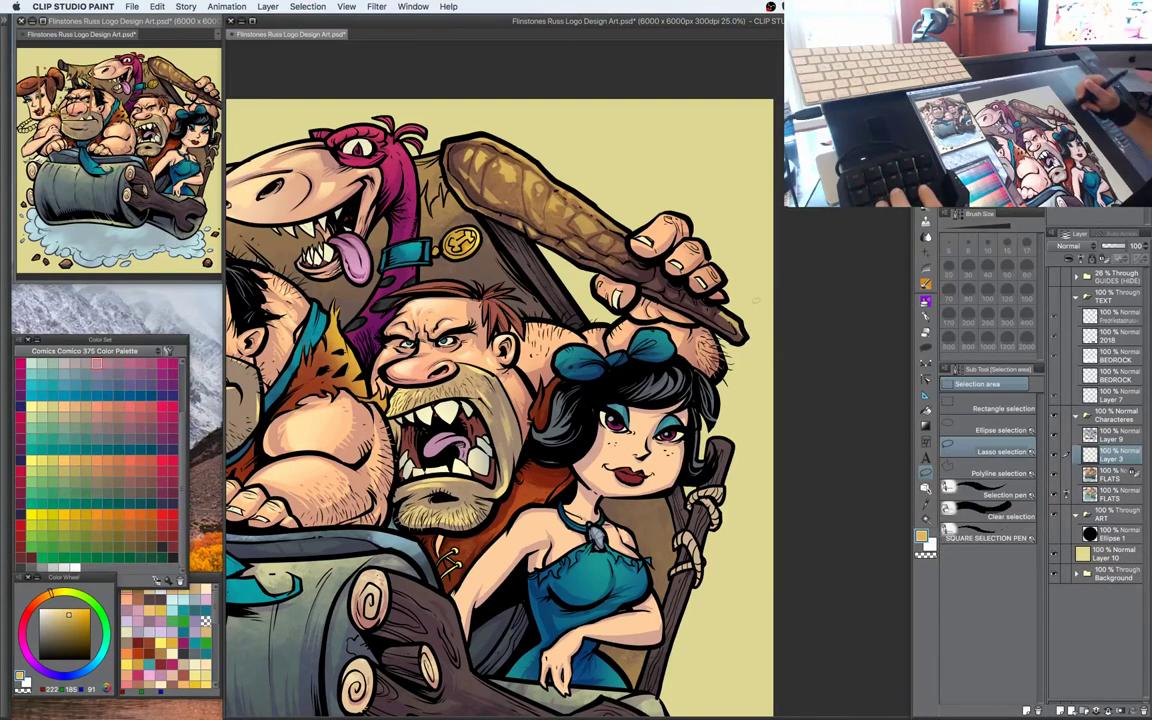
pyautogui.moveTo(755, 325); pyautogui.dragTo(884, 327)
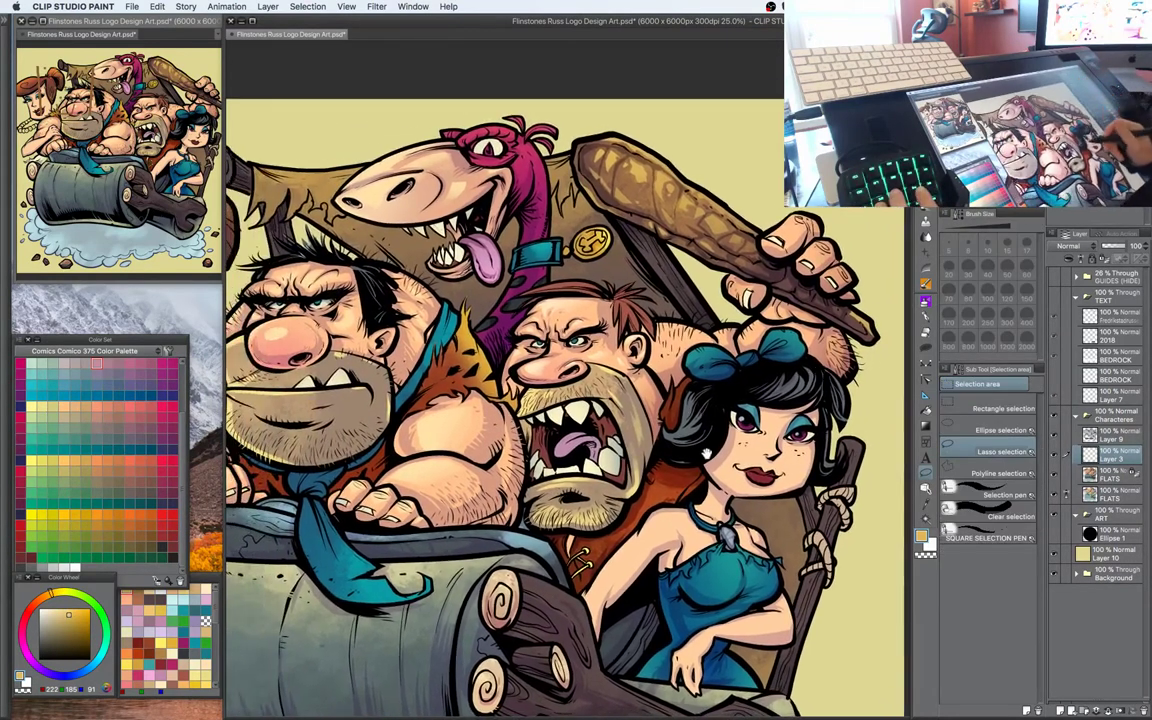
pyautogui.moveTo(705, 463); pyautogui.dragTo(854, 484)
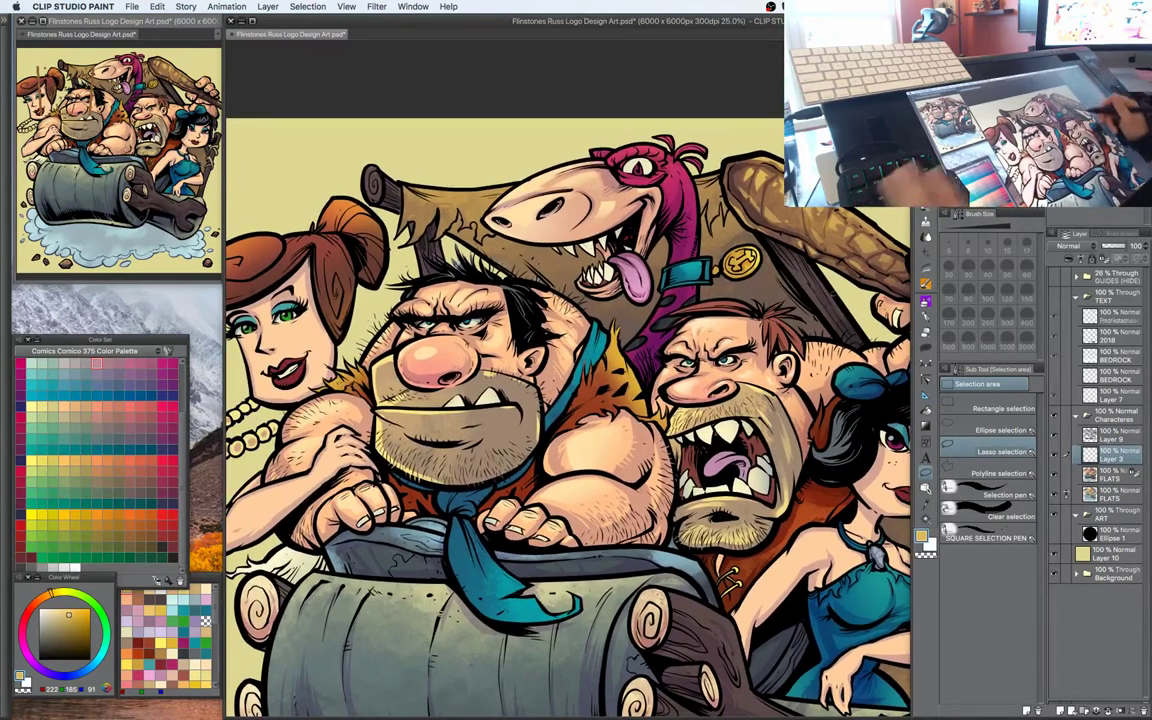
pyautogui.moveTo(678, 288); pyautogui.dragTo(682, 395)
pyautogui.press('super+plus')
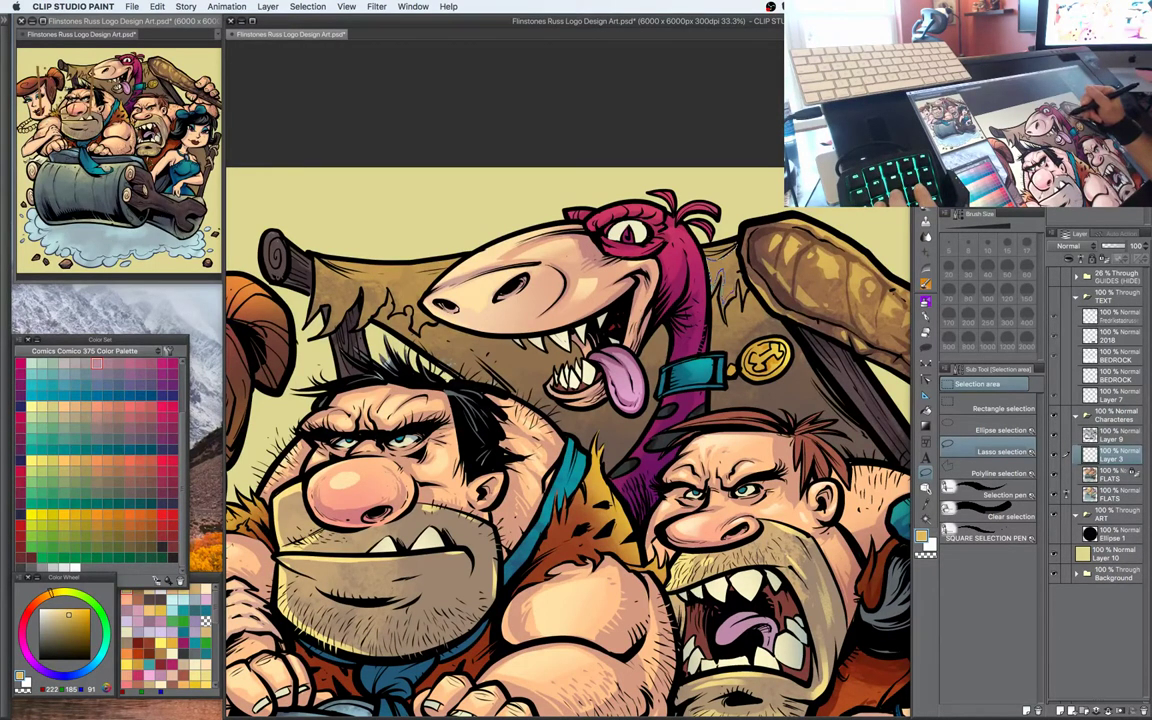
pyautogui.press('b')
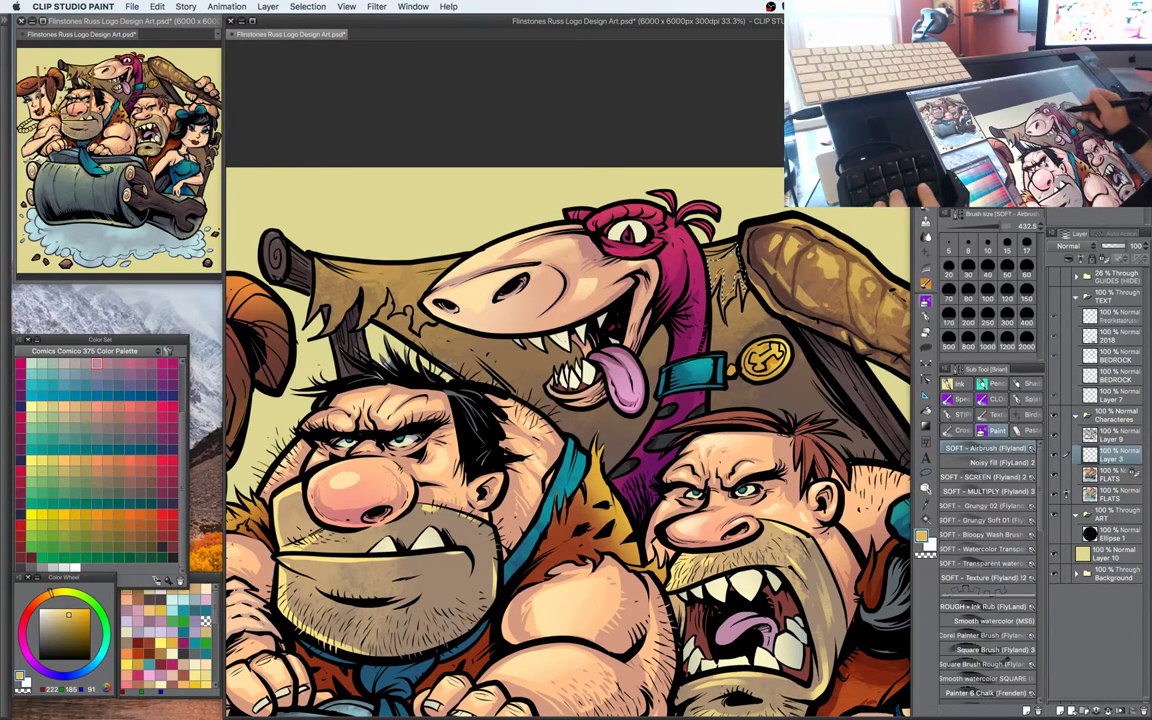
pyautogui.click(54, 592)
pyautogui.click(66, 609)
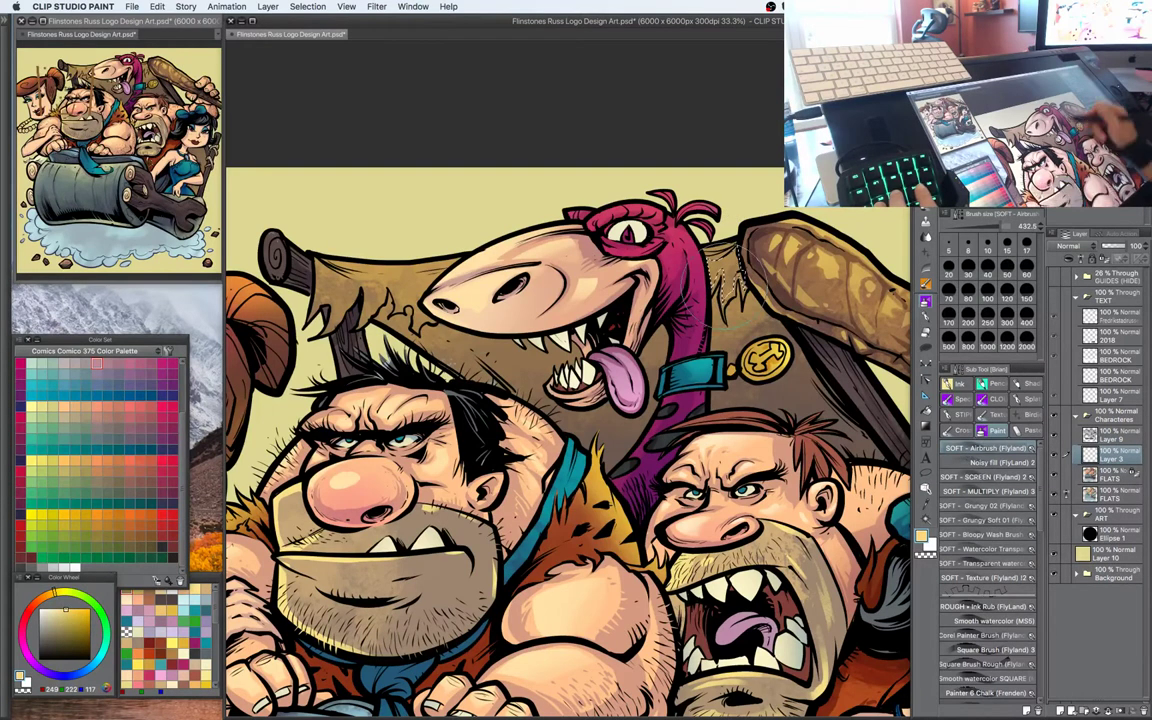
pyautogui.moveTo(738, 240); pyautogui.dragTo(728, 268)
# Lasso and airbrush another light yellow highlight on the hide beside the club, and clear the selection
pyautogui.moveTo(650, 310); pyautogui.dragTo(767, 289)
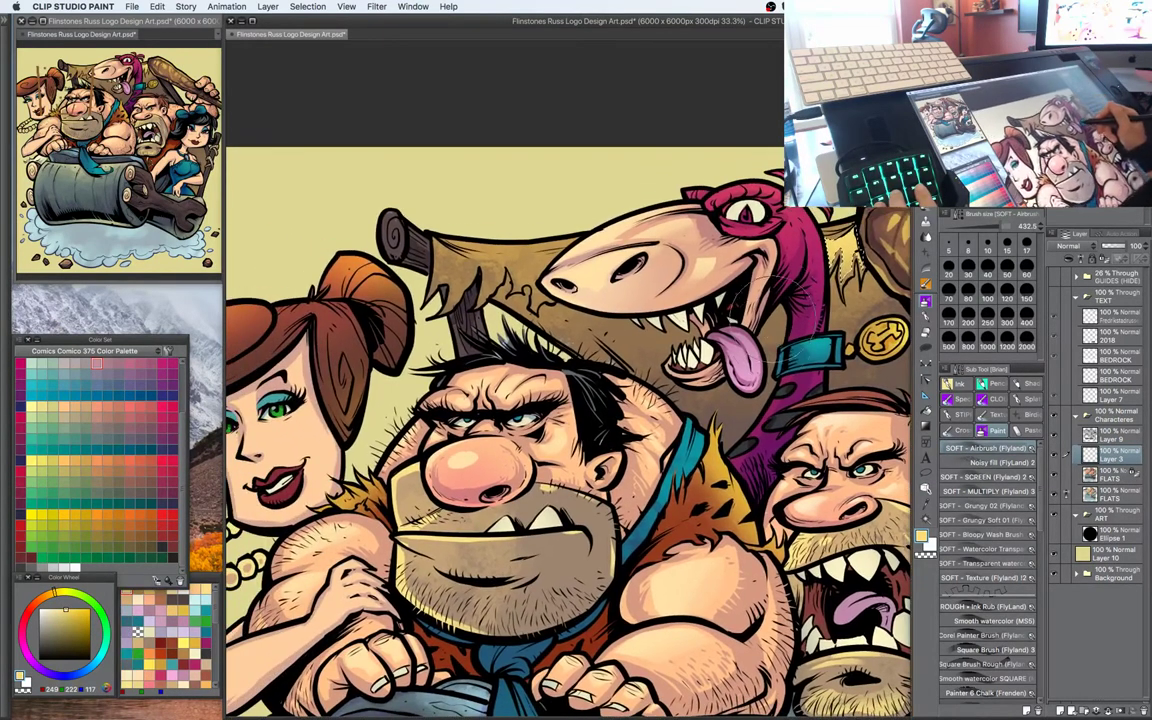
pyautogui.press('m')
pyautogui.press('b')
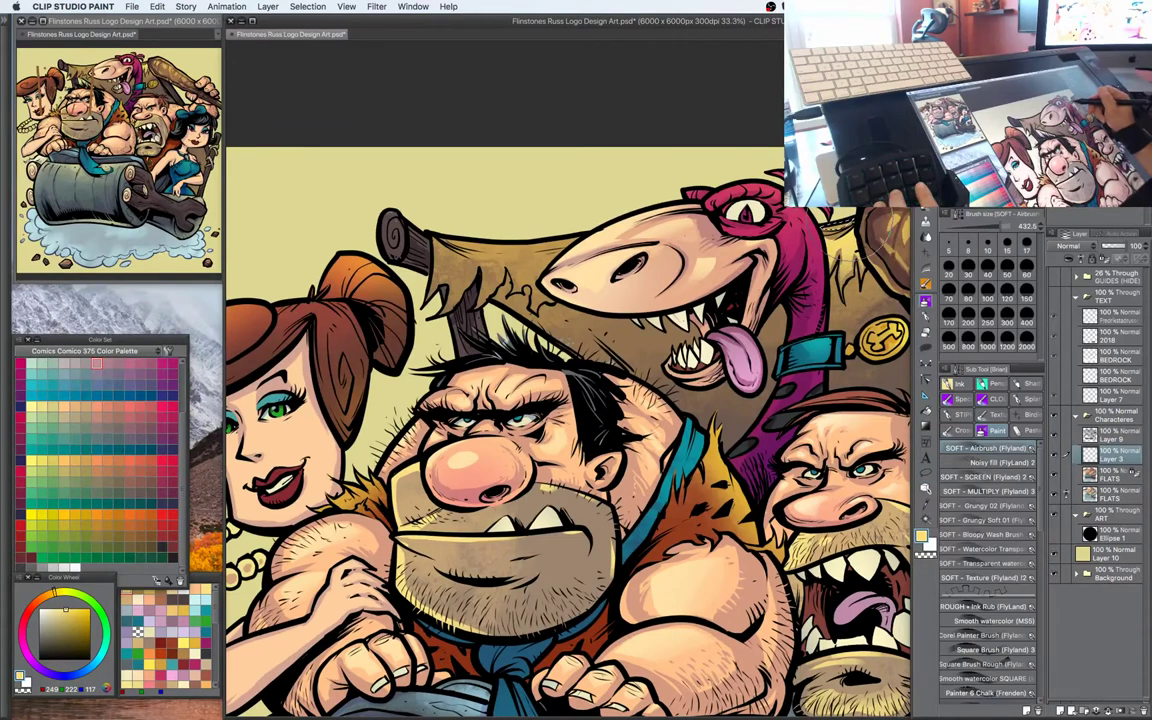
pyautogui.press('super+d')
# Lasso the torn hide hanging beside the dinosaur's snout and a strip along its upper edge, and airbrush both light yellow (249, 222, 117)
pyautogui.press('m')
pyautogui.moveTo(750, 270); pyautogui.dragTo(708, 246)
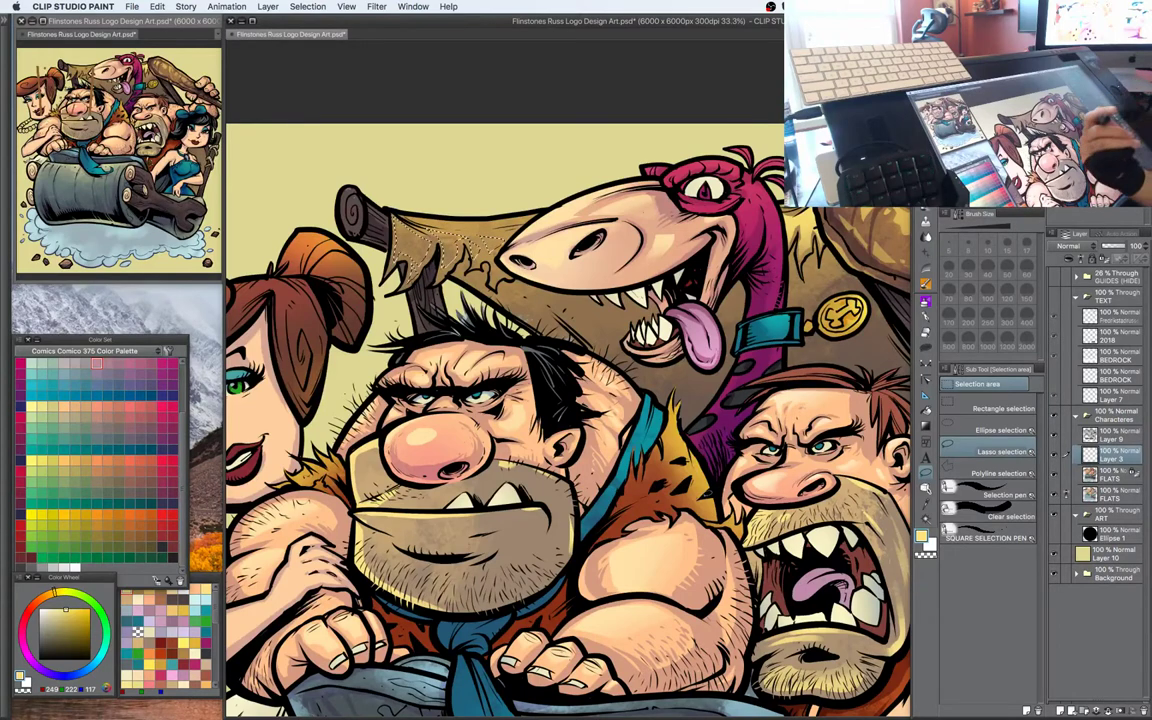
pyautogui.press('b')
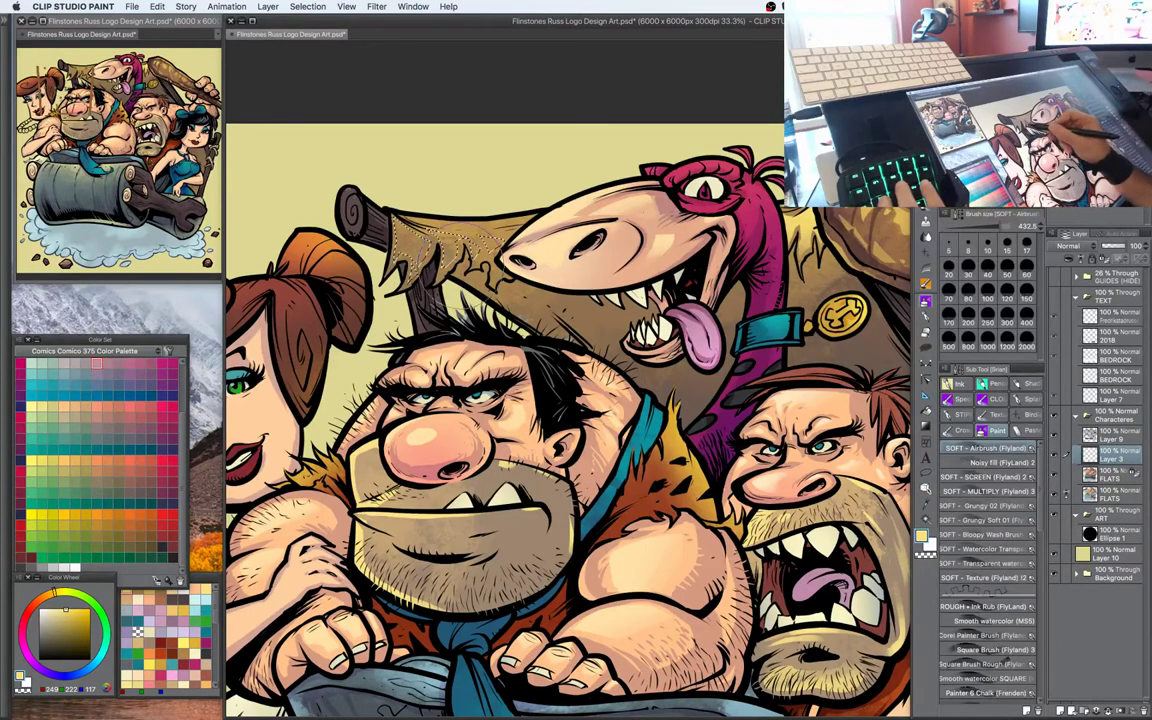
pyautogui.press('m')
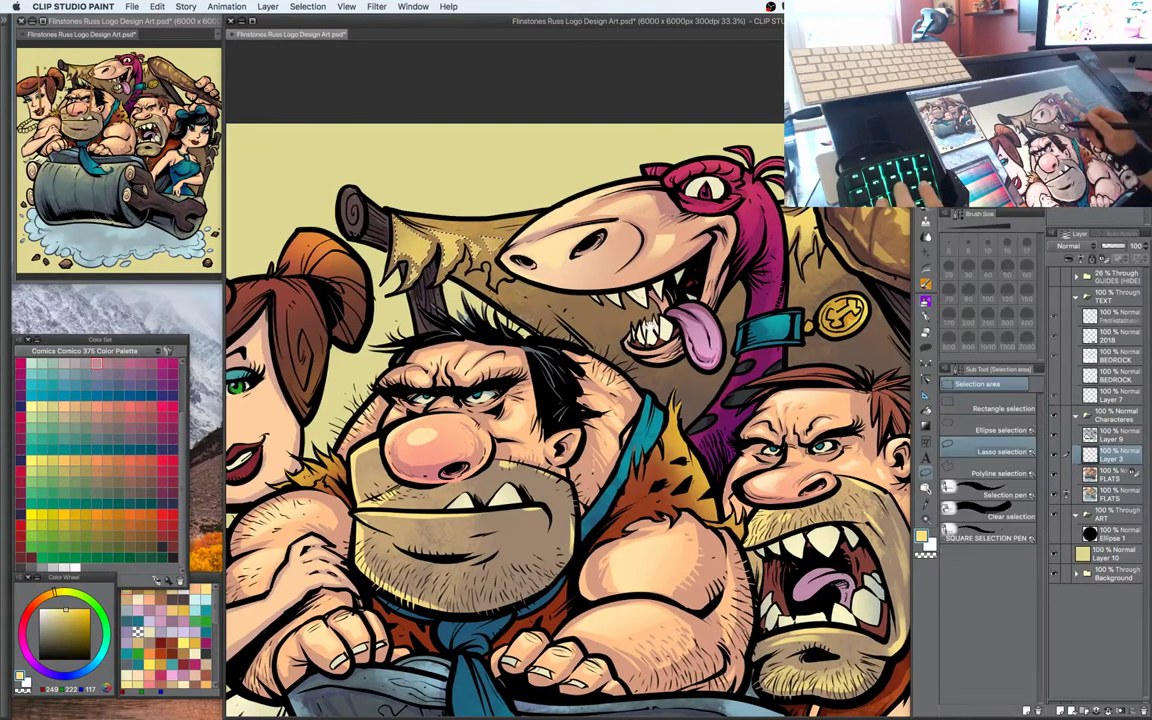
pyautogui.moveTo(455, 253); pyautogui.dragTo(529, 281)
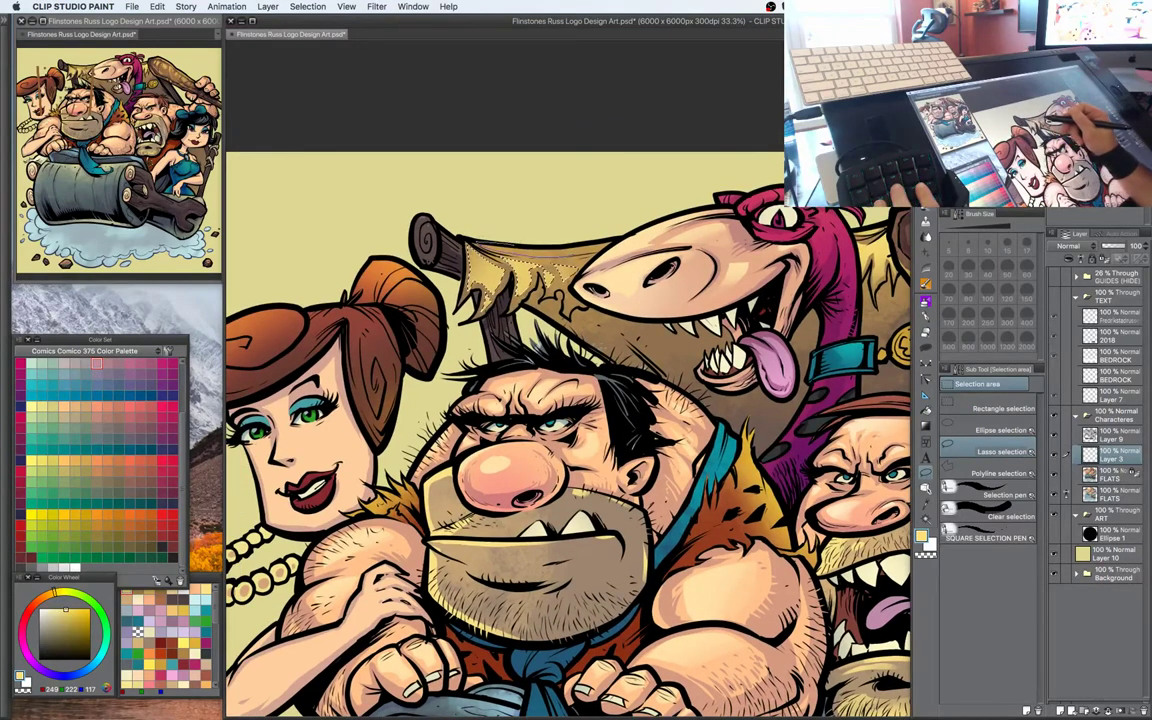
pyautogui.press('b')
# Lasso the wooden pole below the club, mix an orange-brown (192, 123, 86) from its sampled colour, and airbrush a highlight with the selection outline hidden
pyautogui.press('m')
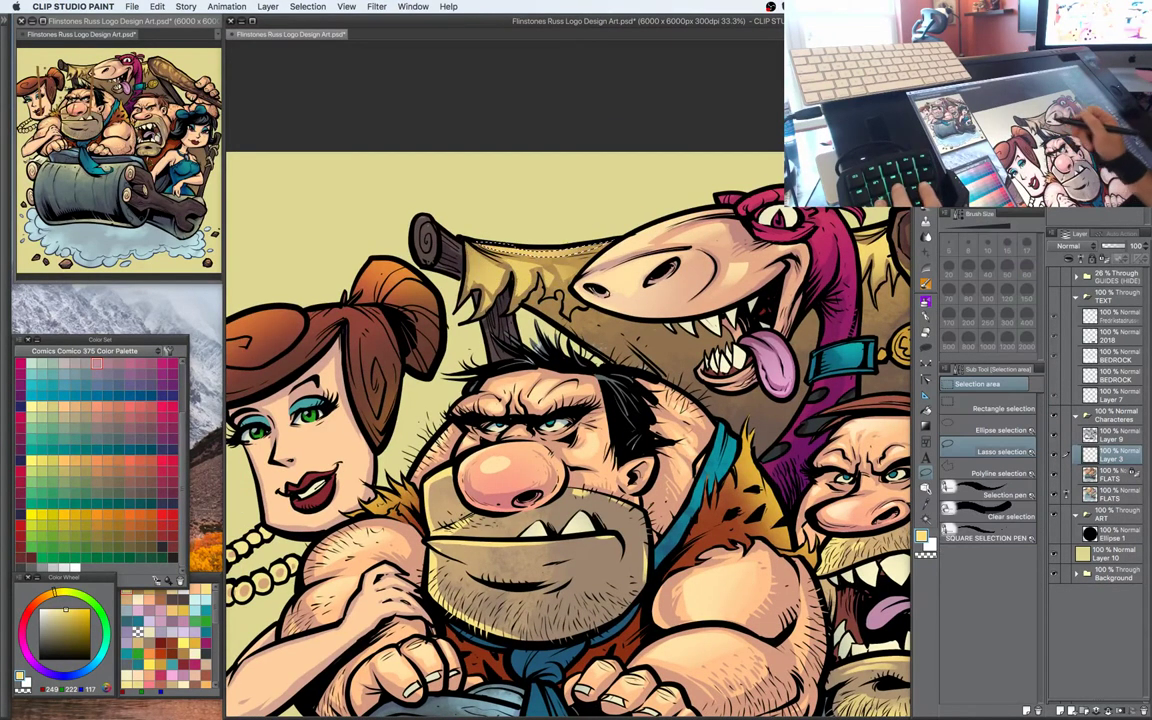
pyautogui.press('super+minus')
pyautogui.moveTo(690, 270)
pyautogui.mouseDown()
pyautogui.moveTo(608, 240)
pyautogui.moveTo(599, 202)
pyautogui.mouseUp()
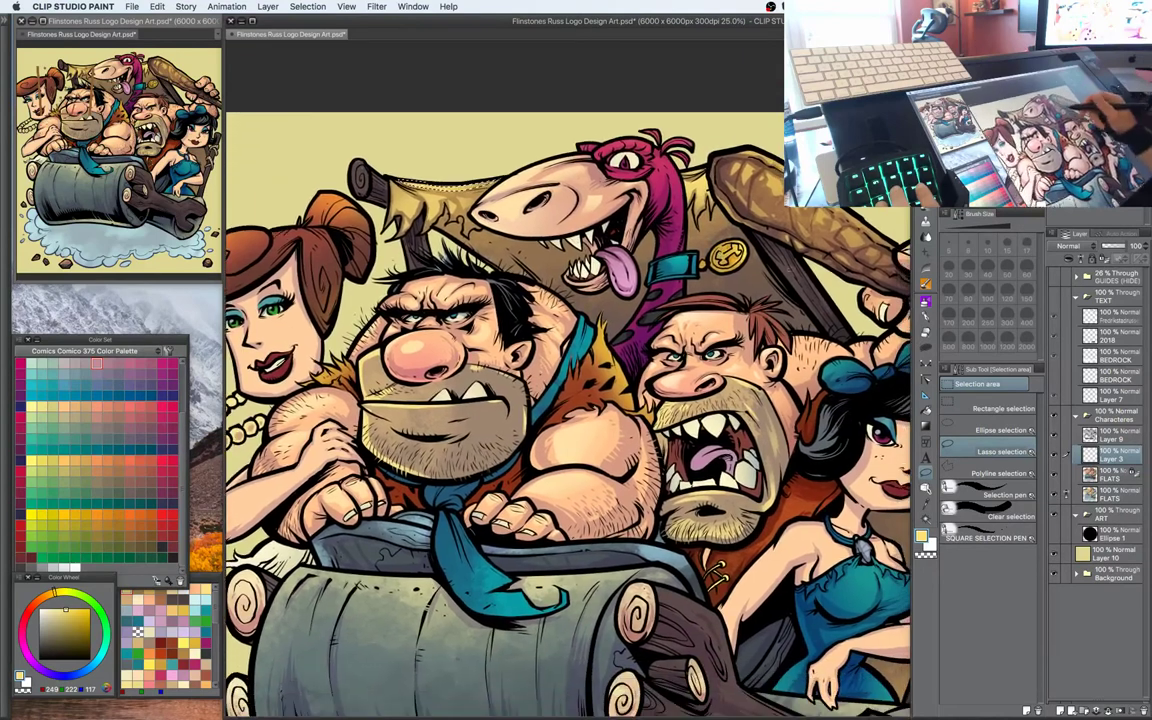
pyautogui.moveTo(730, 275); pyautogui.dragTo(579, 210)
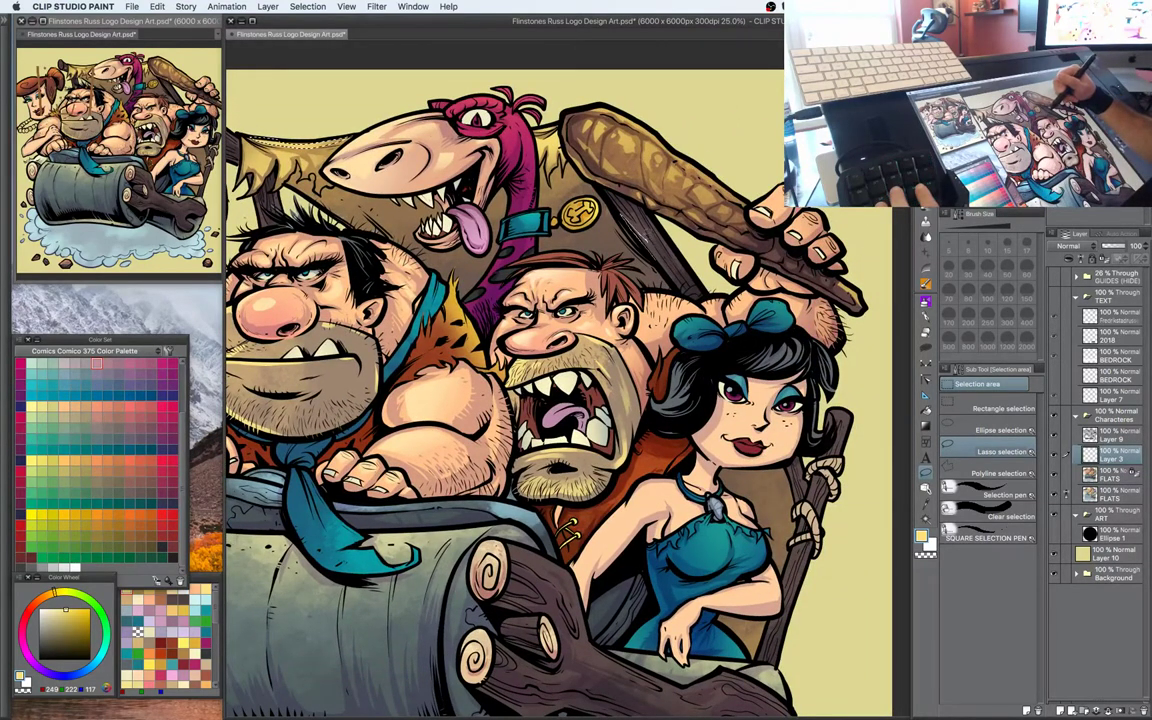
pyautogui.moveTo(625, 213)
pyautogui.mouseDown()
pyautogui.moveTo(686, 282)
pyautogui.moveTo(651, 216)
pyautogui.moveTo(714, 278)
pyautogui.mouseUp()
pyautogui.press('b')
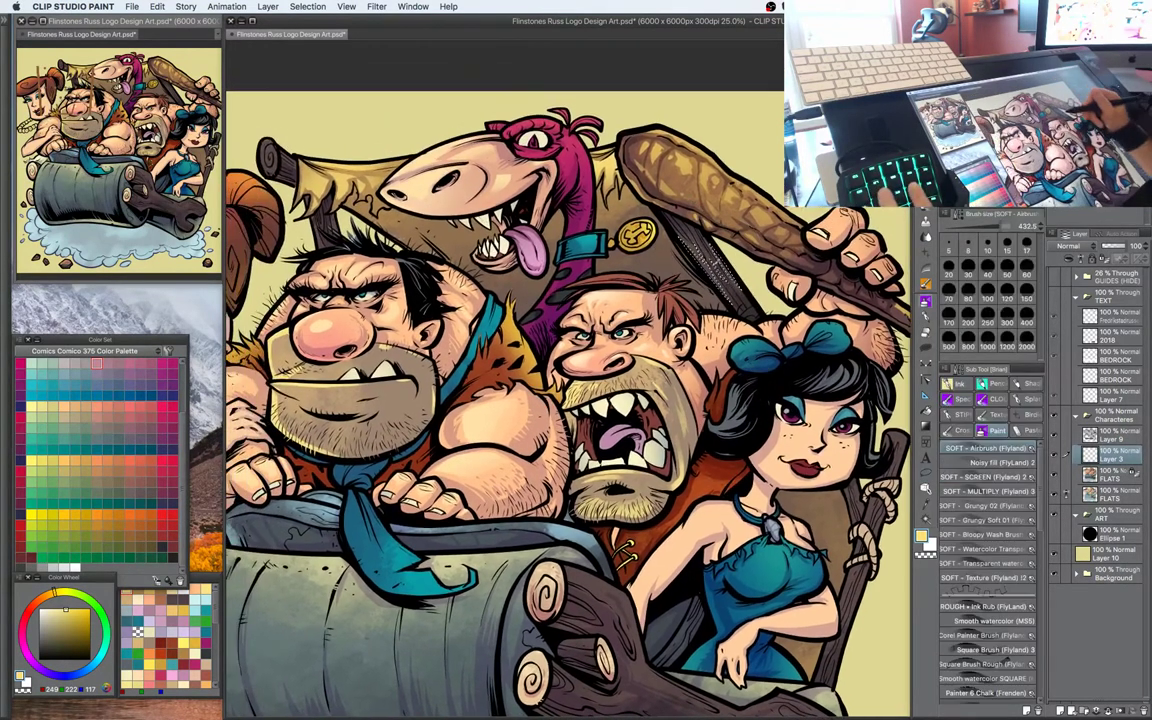
pyautogui.keyDown('alt'); pyautogui.click(714, 274); pyautogui.keyUp('alt')
pyautogui.moveTo(62, 627); pyautogui.dragTo(67, 621)
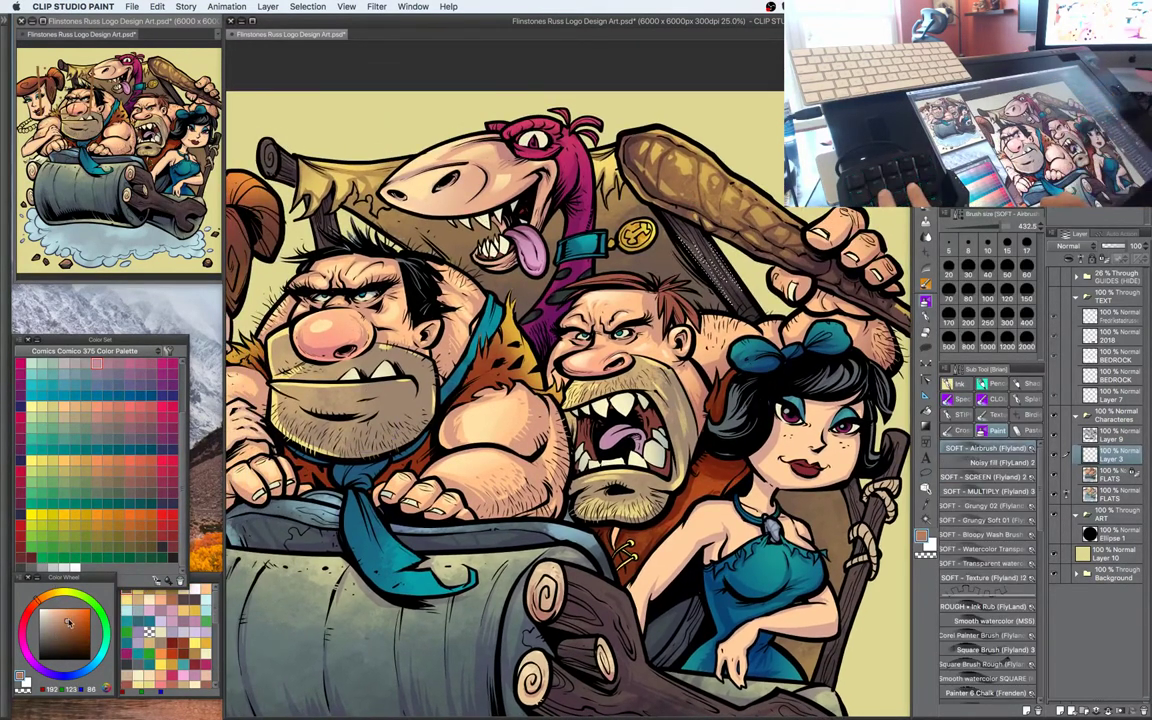
pyautogui.press('super+h')
pyautogui.moveTo(692, 240); pyautogui.dragTo(738, 326)
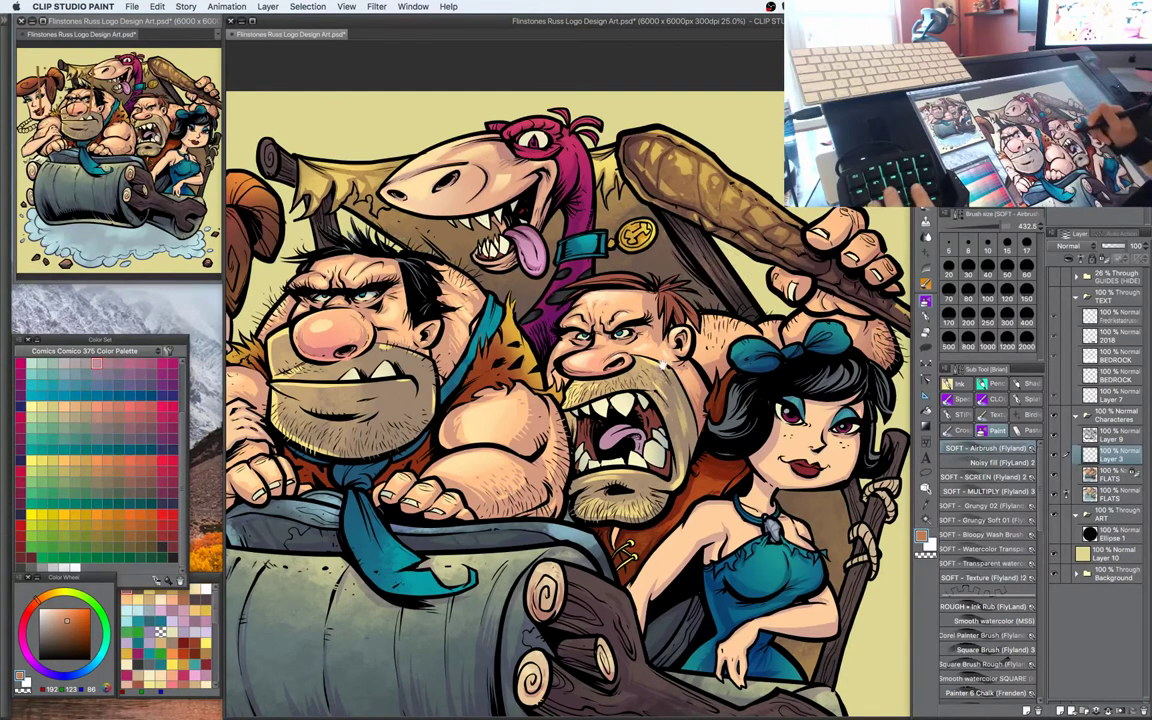
# Lasso the sawn end of the canopy pole above the red-haired woman and airbrush it pale yellow (222, 215, 146), sampled from the background
pyautogui.moveTo(596, 328); pyautogui.dragTo(736, 314)
pyautogui.press('m')
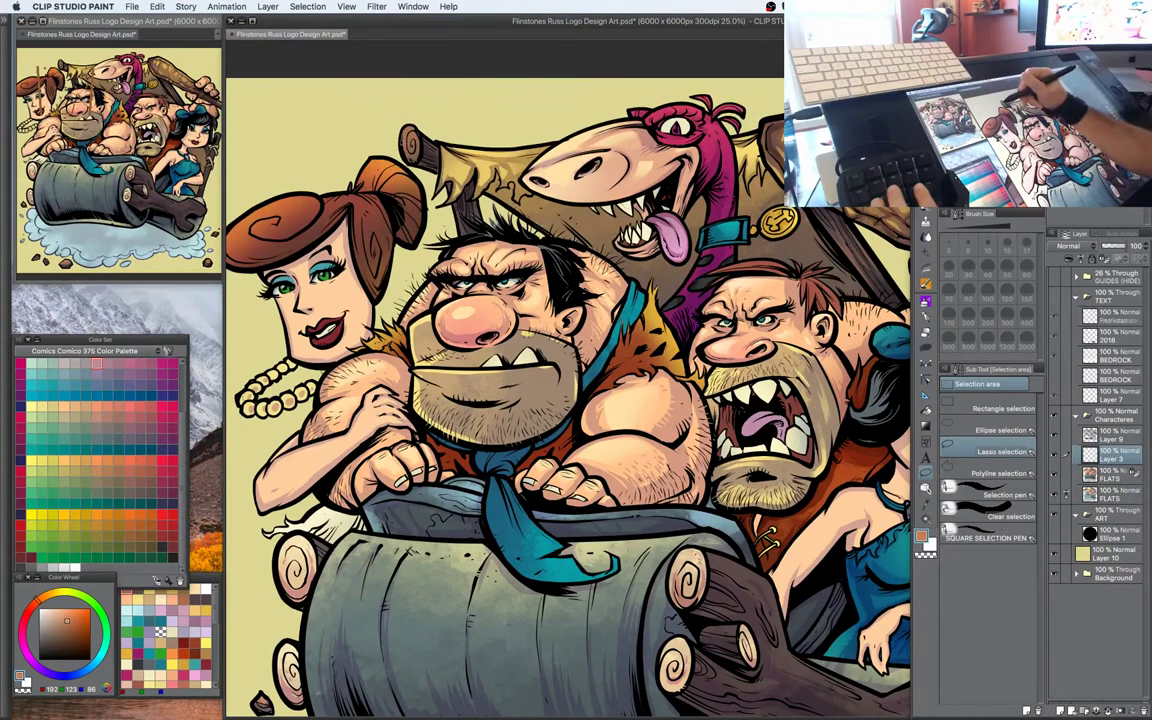
pyautogui.press('b')
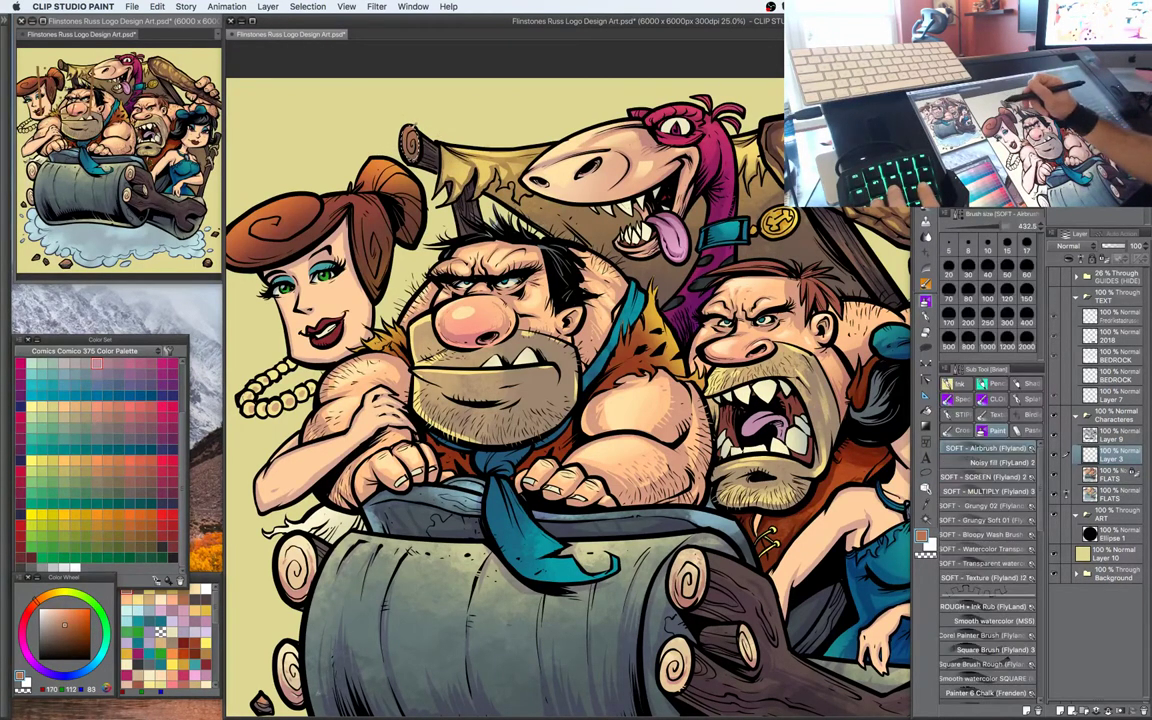
pyautogui.keyDown('alt'); pyautogui.click(370, 140); pyautogui.keyUp('alt')
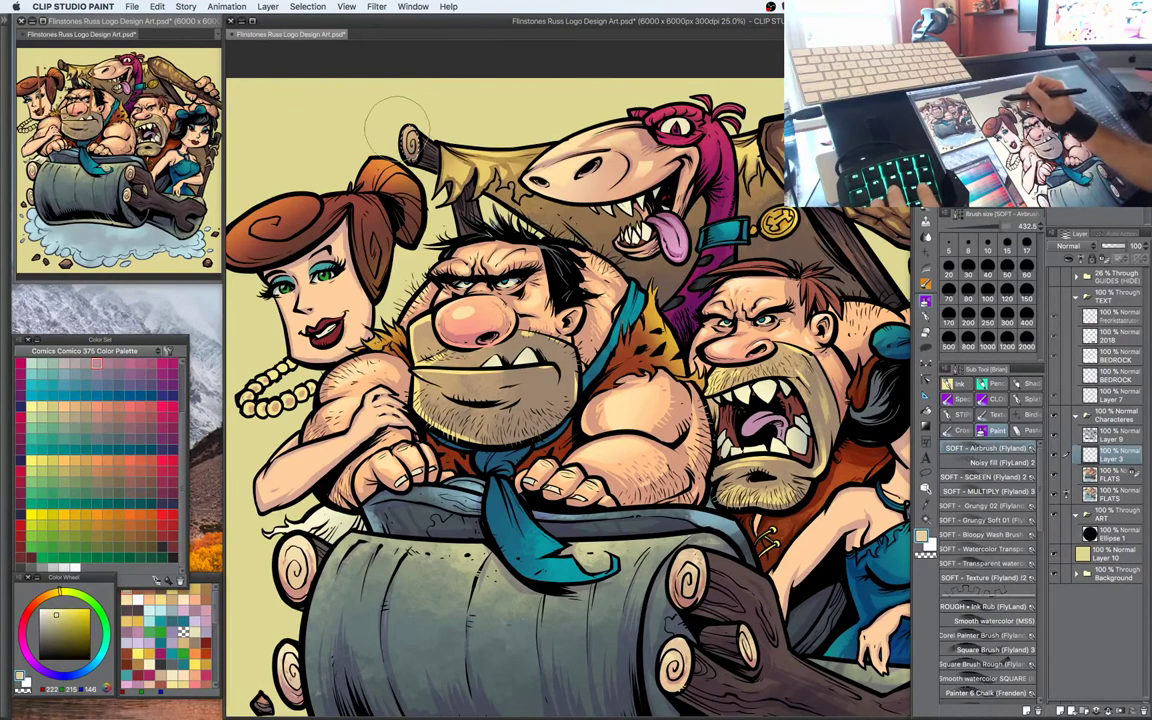
pyautogui.moveTo(615, 275); pyautogui.dragTo(506, 286)
# Review the shading and highlights across the whole illustration at 20% zoom with the palettes hidden
pyautogui.press('super+minus')
pyautogui.moveTo(762, 469); pyautogui.dragTo(680, 442)
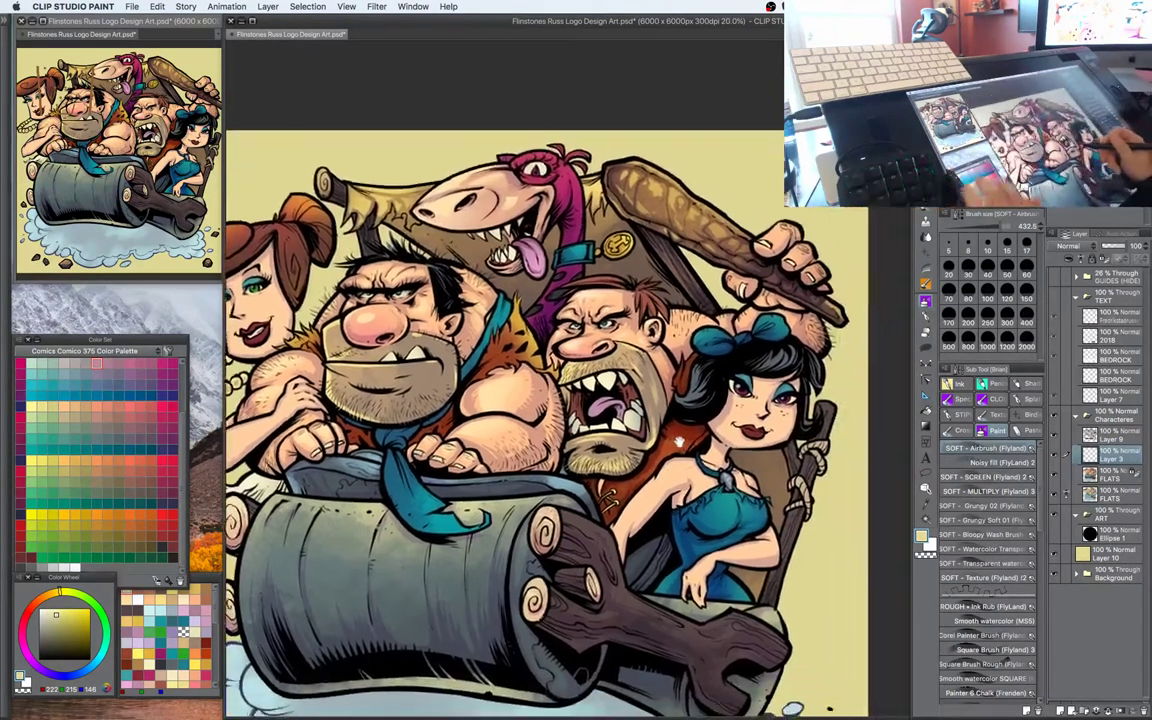
pyautogui.scroll(-2, 678, 441)
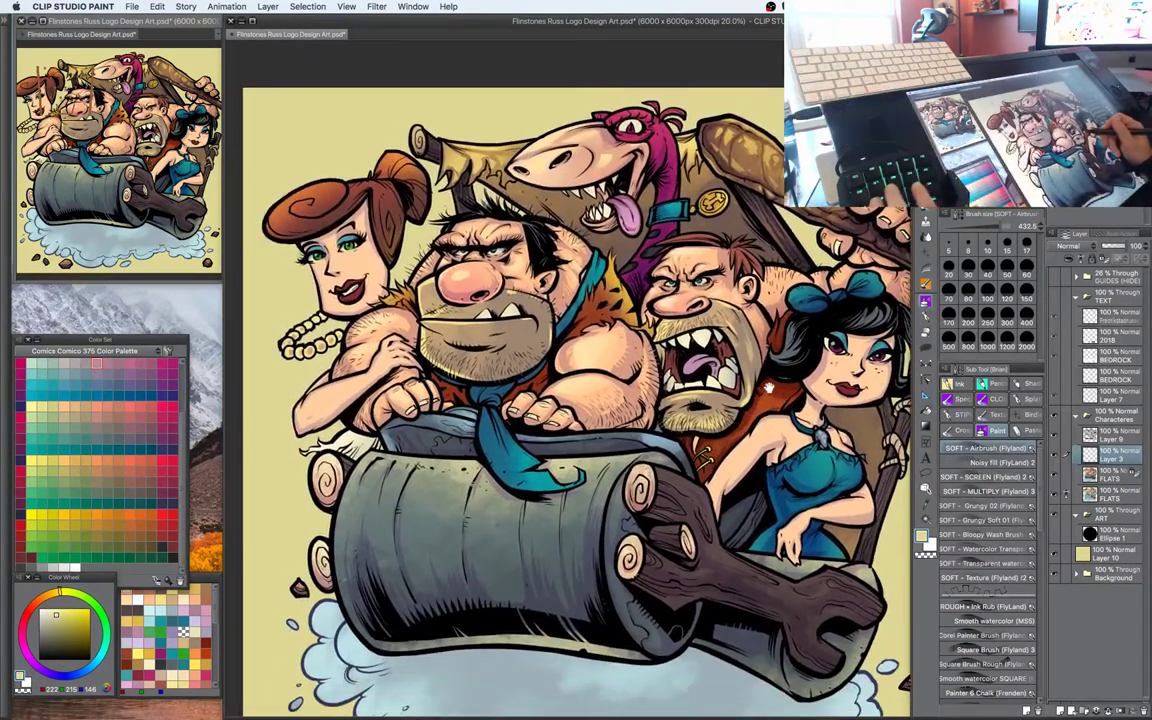
pyautogui.moveTo(769, 388); pyautogui.dragTo(771, 388)
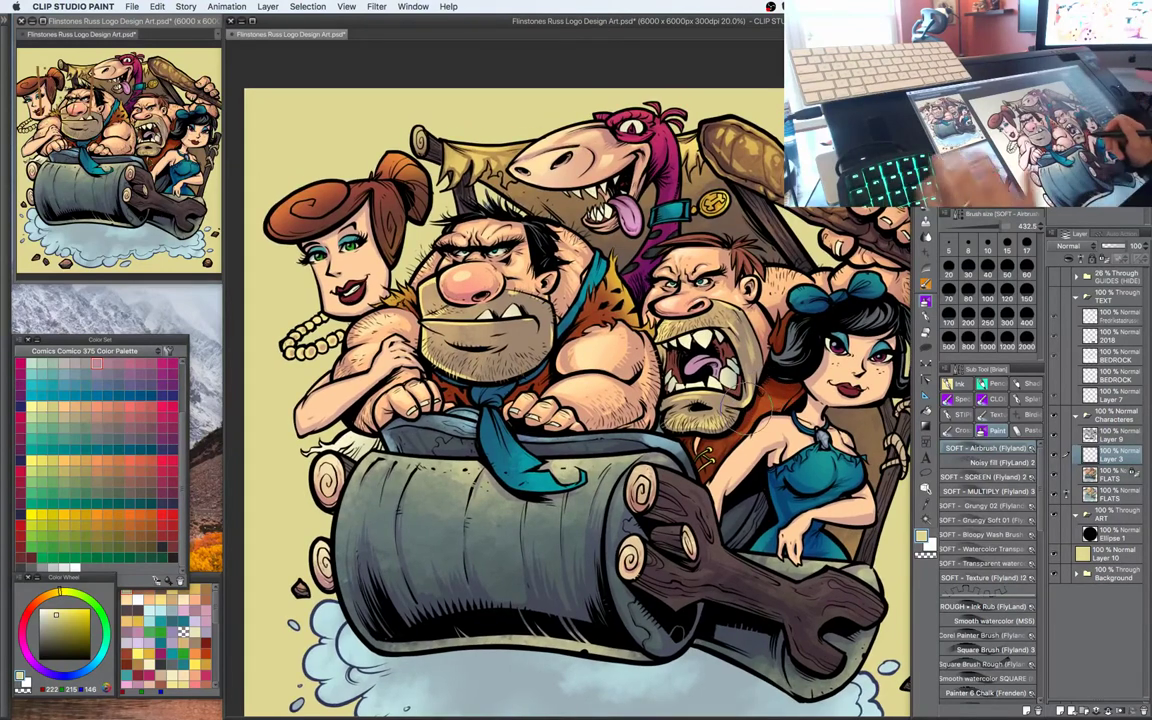
pyautogui.moveTo(682, 360); pyautogui.dragTo(679, 381)
pyautogui.moveTo(720, 423)
pyautogui.mouseDown()
pyautogui.moveTo(740, 408)
pyautogui.moveTo(739, 426)
pyautogui.mouseUp()
pyautogui.press('w')
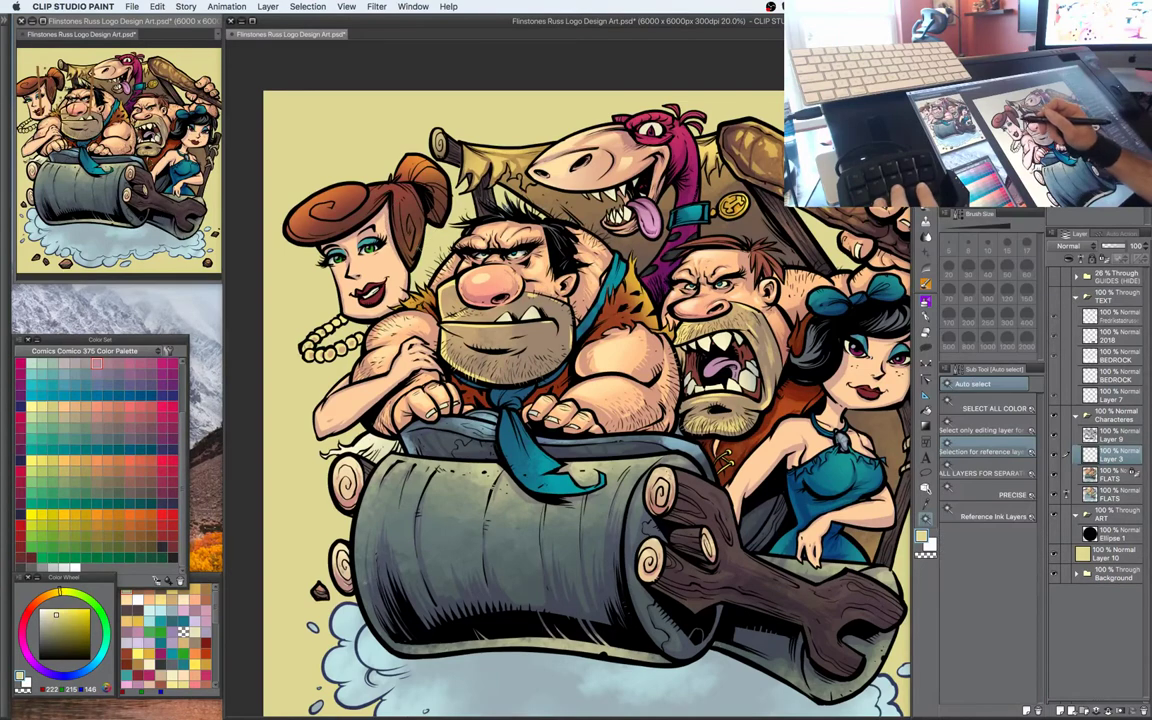
pyautogui.moveTo(743, 228)
pyautogui.mouseDown()
pyautogui.moveTo(899, 279)
pyautogui.moveTo(731, 224)
pyautogui.mouseUp()
pyautogui.press('Tab')
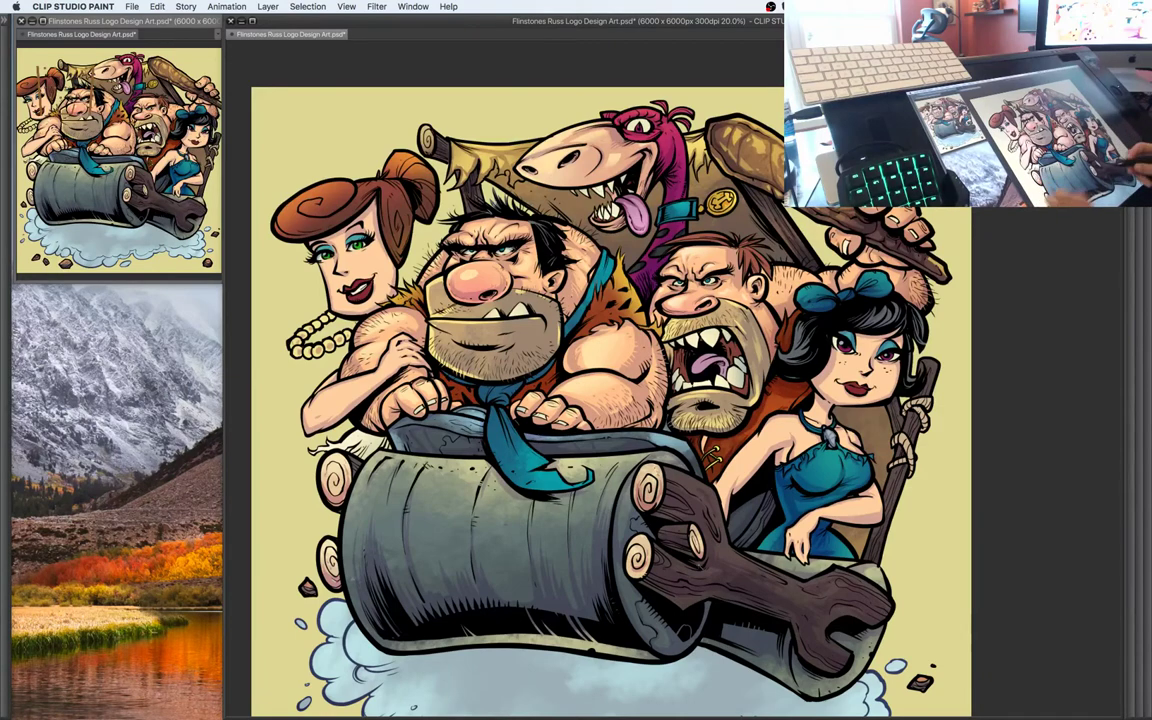
pyautogui.moveTo(767, 464); pyautogui.dragTo(788, 436)
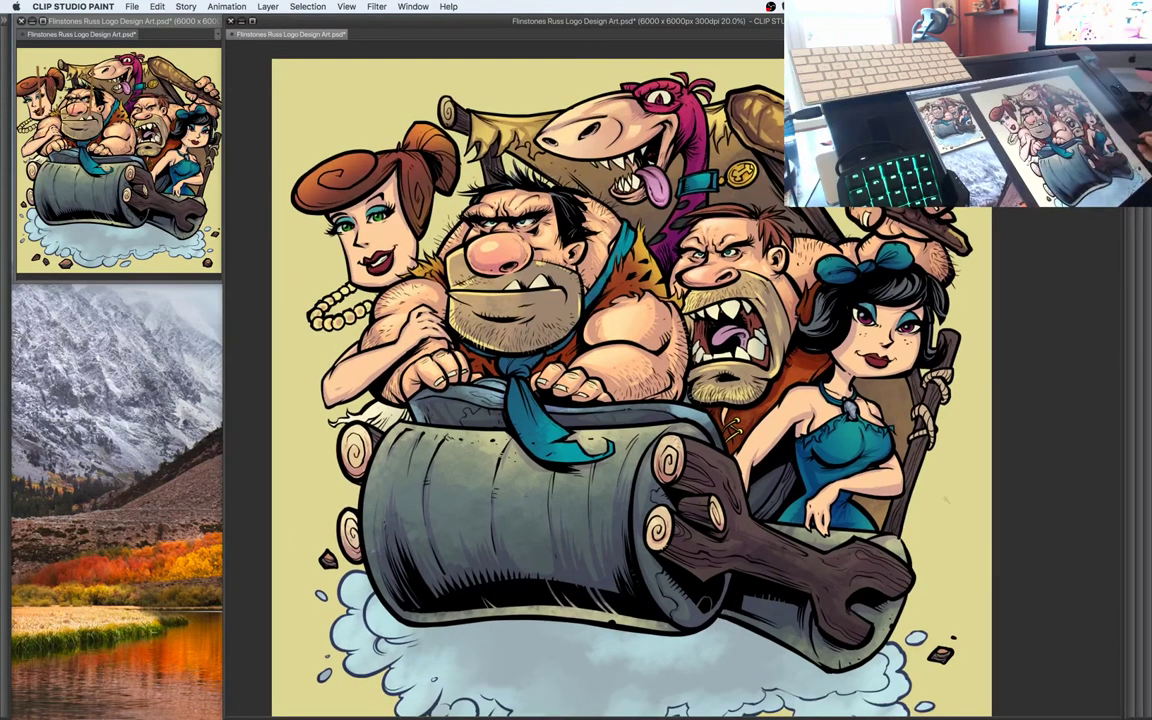